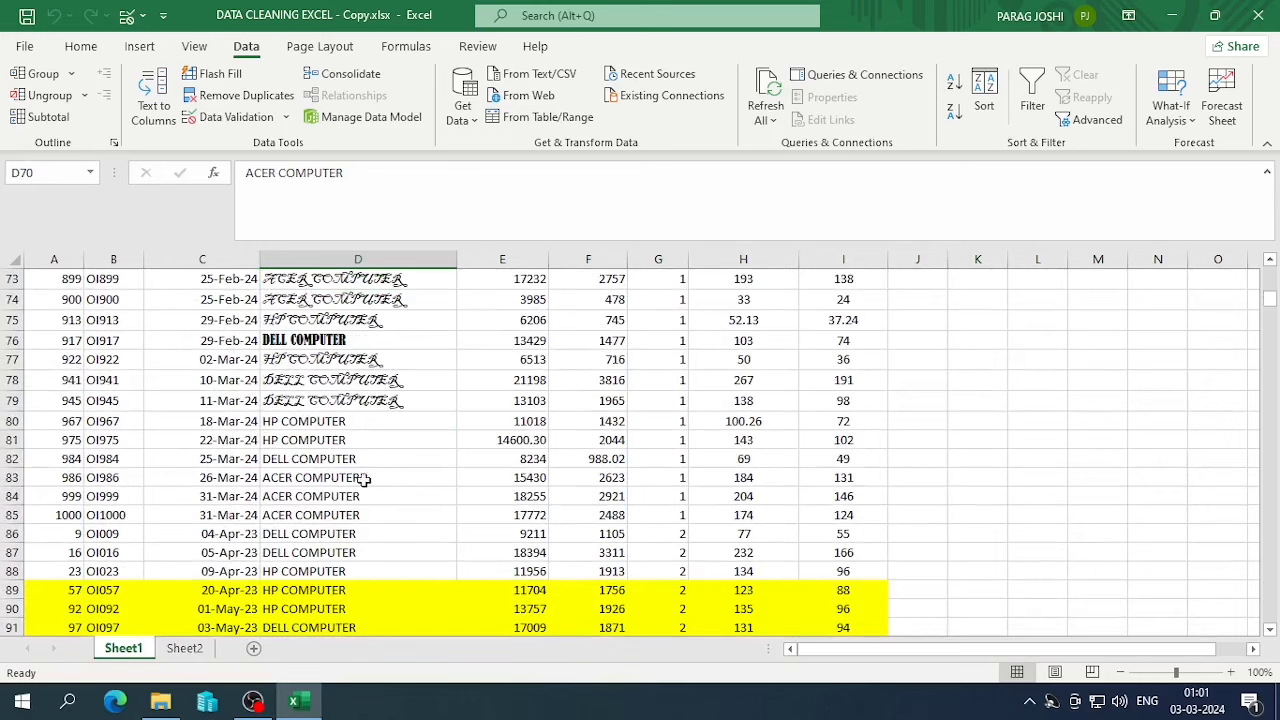
- Examine the order rows on Sheet1 down to the last record for inconsistent formatting, dates and product names
{"action": "scroll", "coordinate": [180, 495], "scroll_direction": "down", "scroll_amount": 2}
{"action": "scroll", "coordinate": [322, 489], "scroll_direction": "down", "scroll_amount": 9}
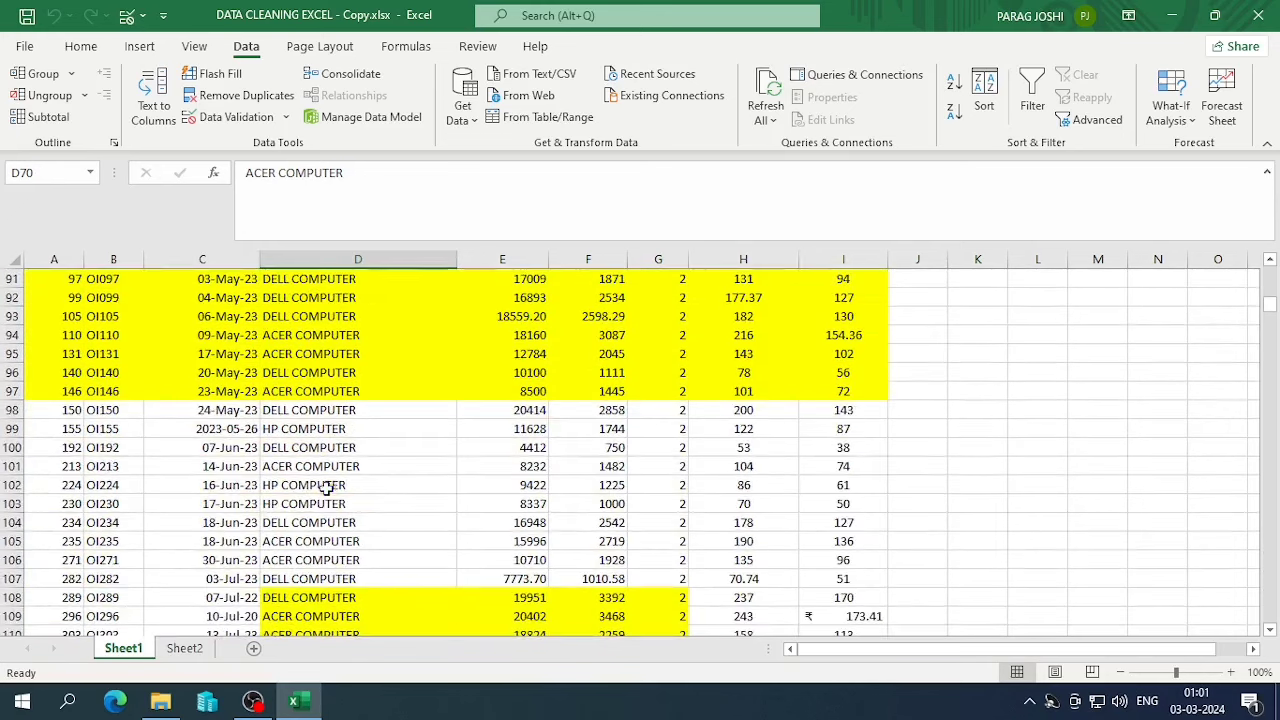
{"action": "left_click", "coordinate": [318, 466]}
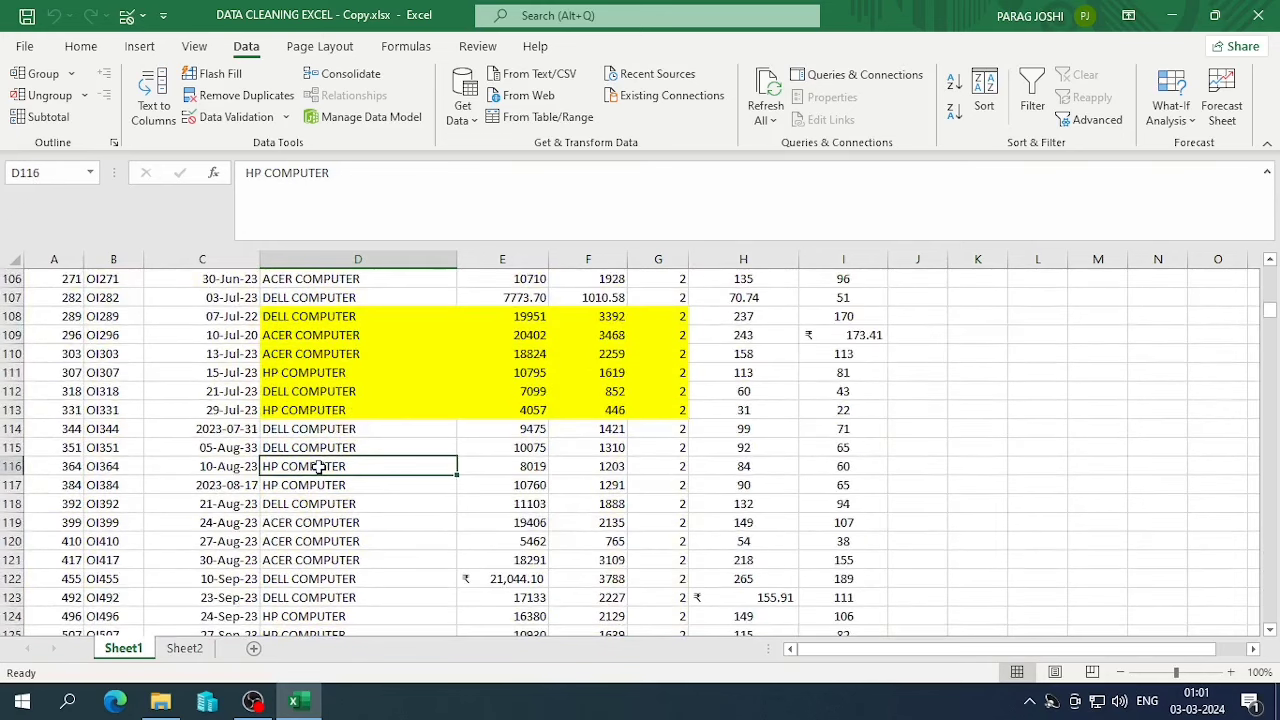
{"action": "key", "text": "ctrl+Down"}
{"action": "key", "text": "Up"}
{"action": "key", "text": "Up"}
{"action": "key", "text": "Up"}
{"action": "key", "text": "Up"}
{"action": "key", "text": "Up"}
{"action": "key", "text": "Up"}
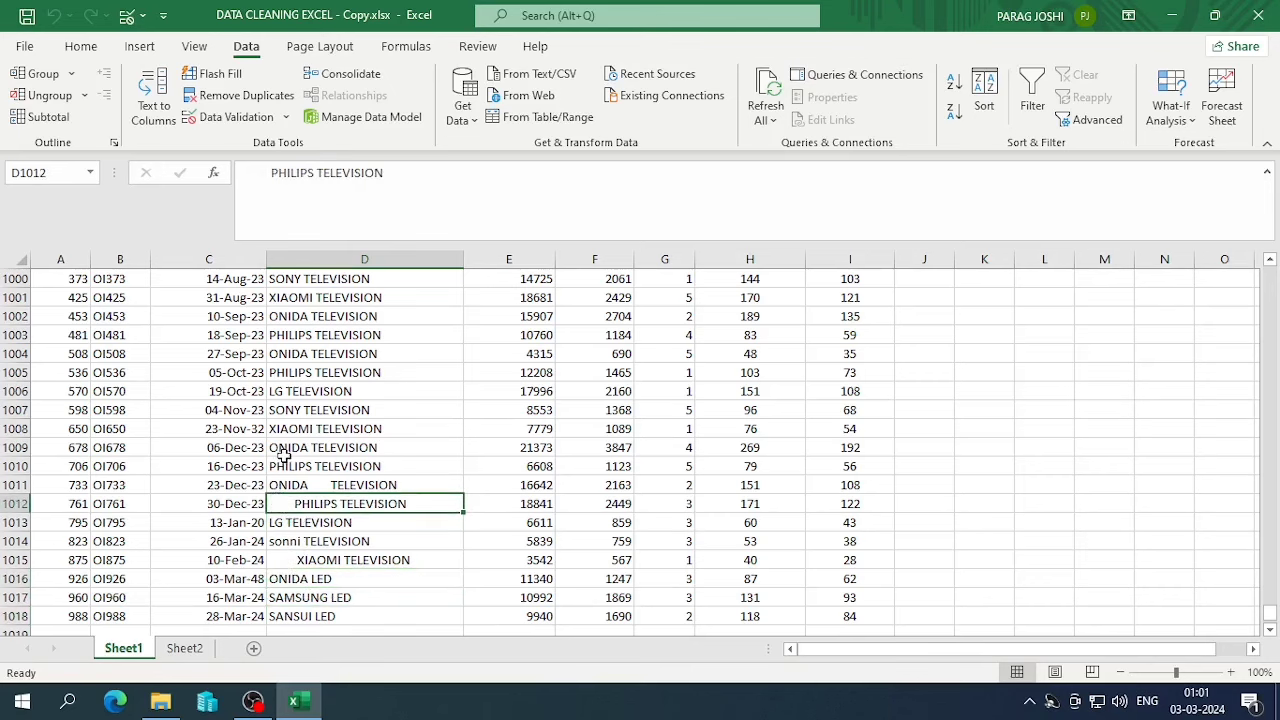
{"action": "key", "text": "Up"}
{"action": "key", "text": "Up"}
{"action": "key", "text": "Up"}
{"action": "scroll", "coordinate": [285, 443], "scroll_direction": "up", "scroll_amount": 4}
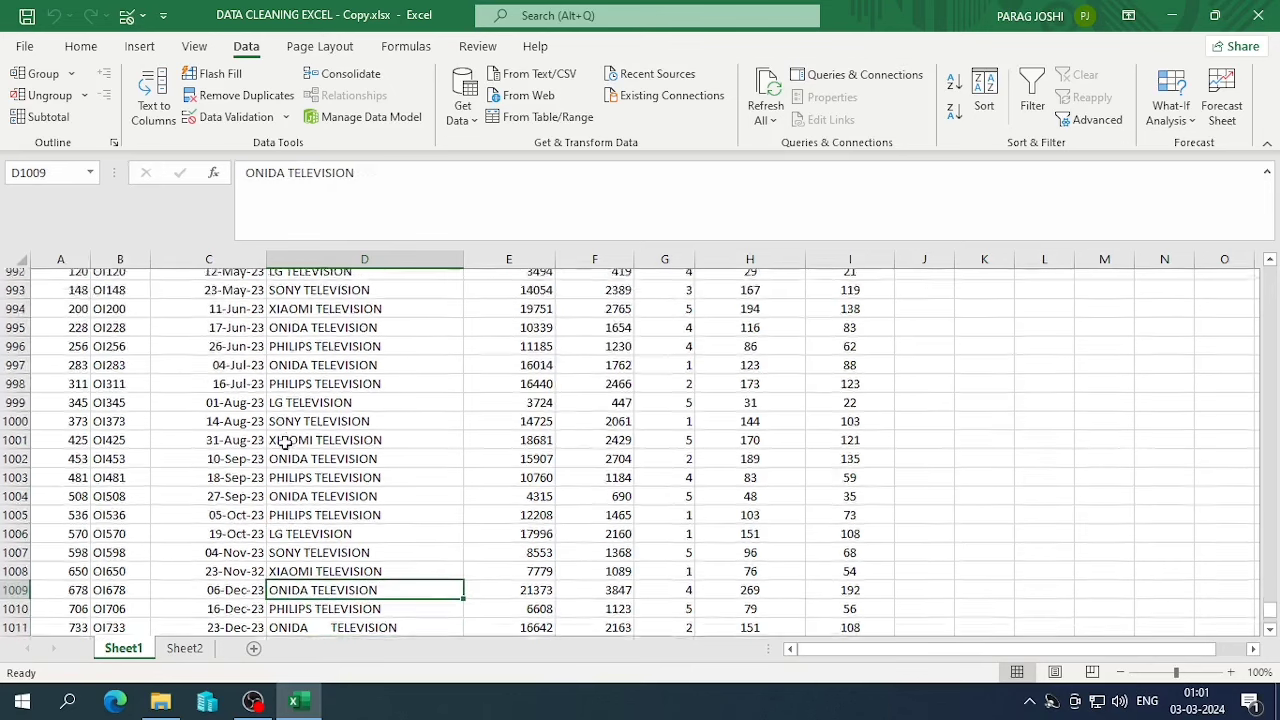
{"action": "scroll", "coordinate": [285, 443], "scroll_direction": "up", "scroll_amount": 2}
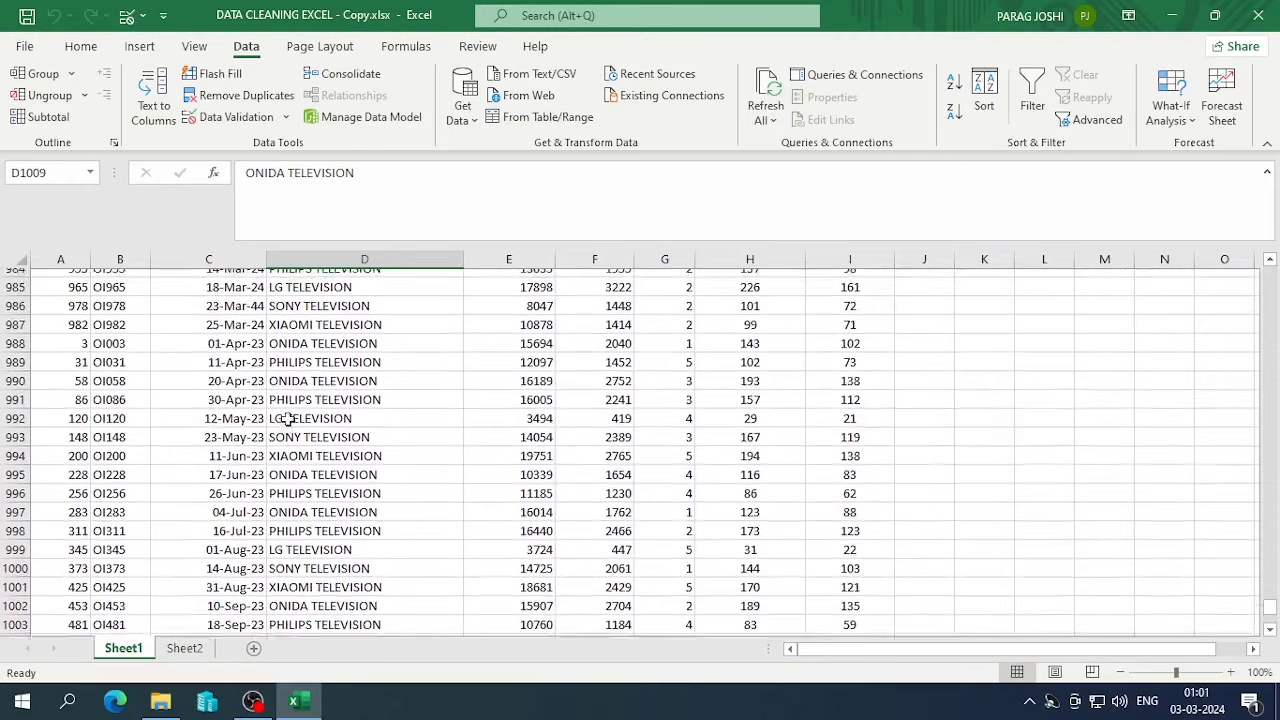
{"action": "scroll", "coordinate": [287, 420], "scroll_direction": "up", "scroll_amount": 5}
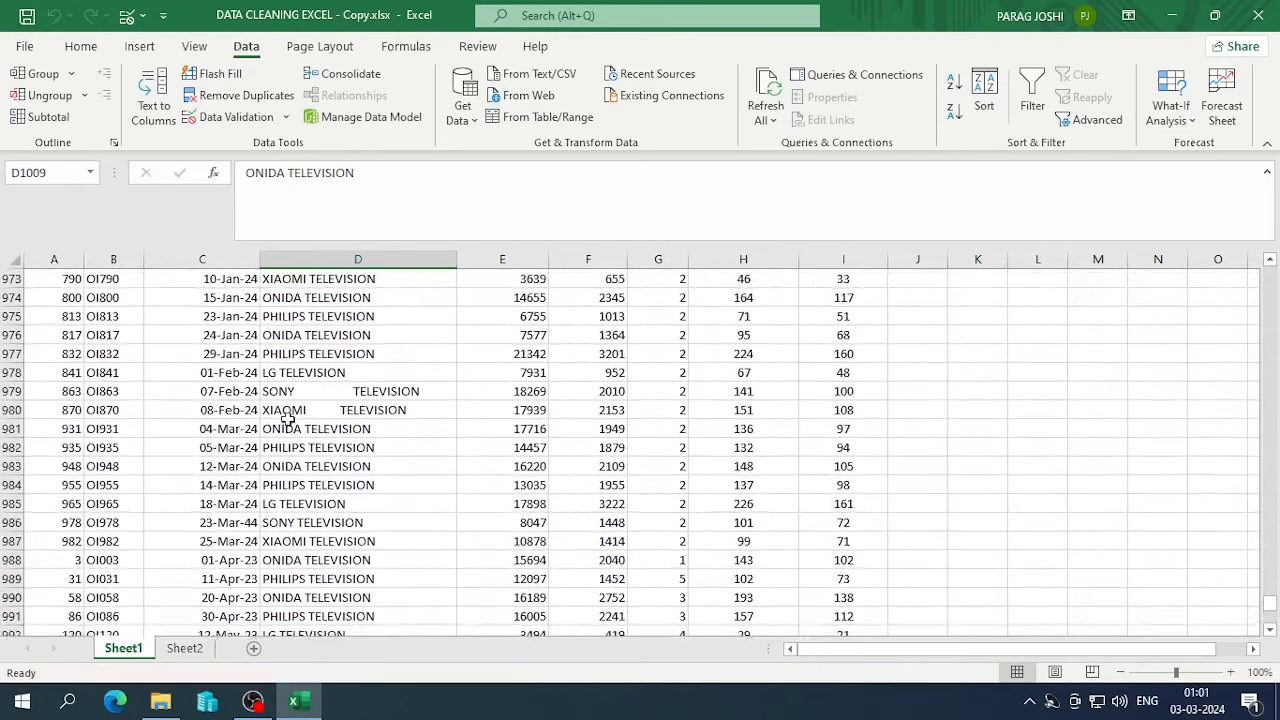
{"action": "scroll", "coordinate": [287, 420], "scroll_direction": "up", "scroll_amount": 1}
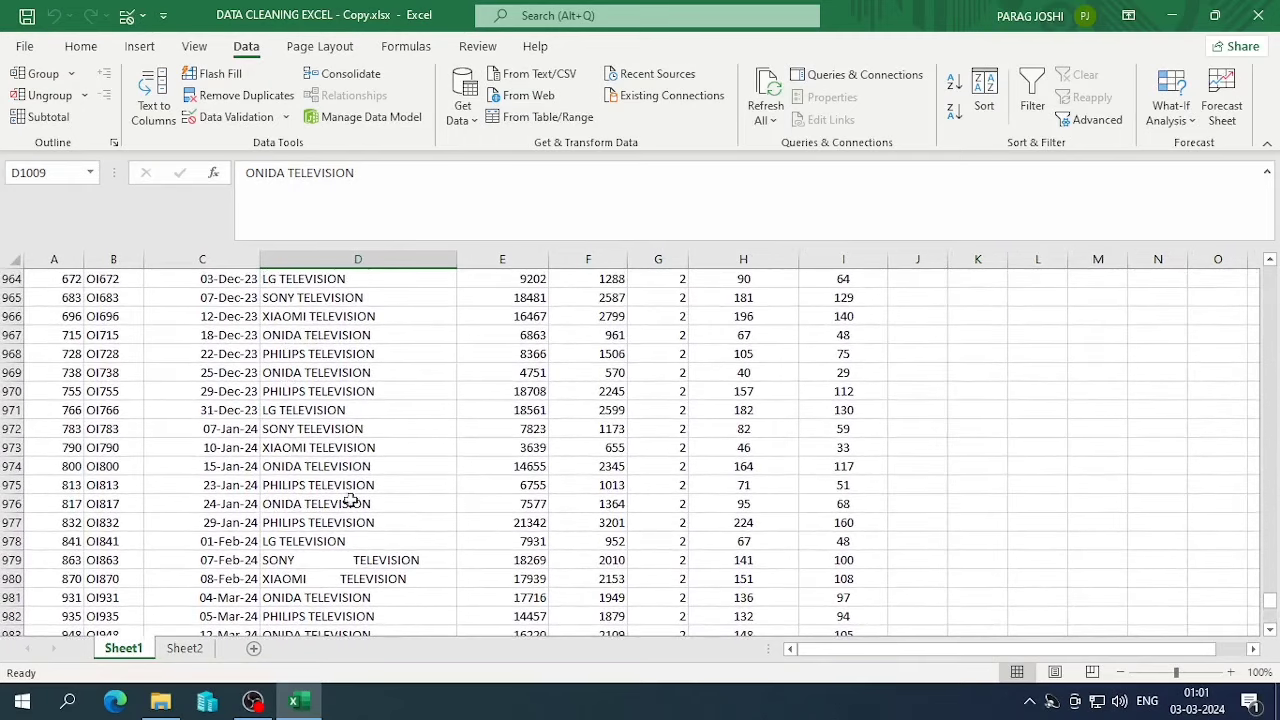
{"action": "scroll", "coordinate": [296, 466], "scroll_direction": "up", "scroll_amount": 3}
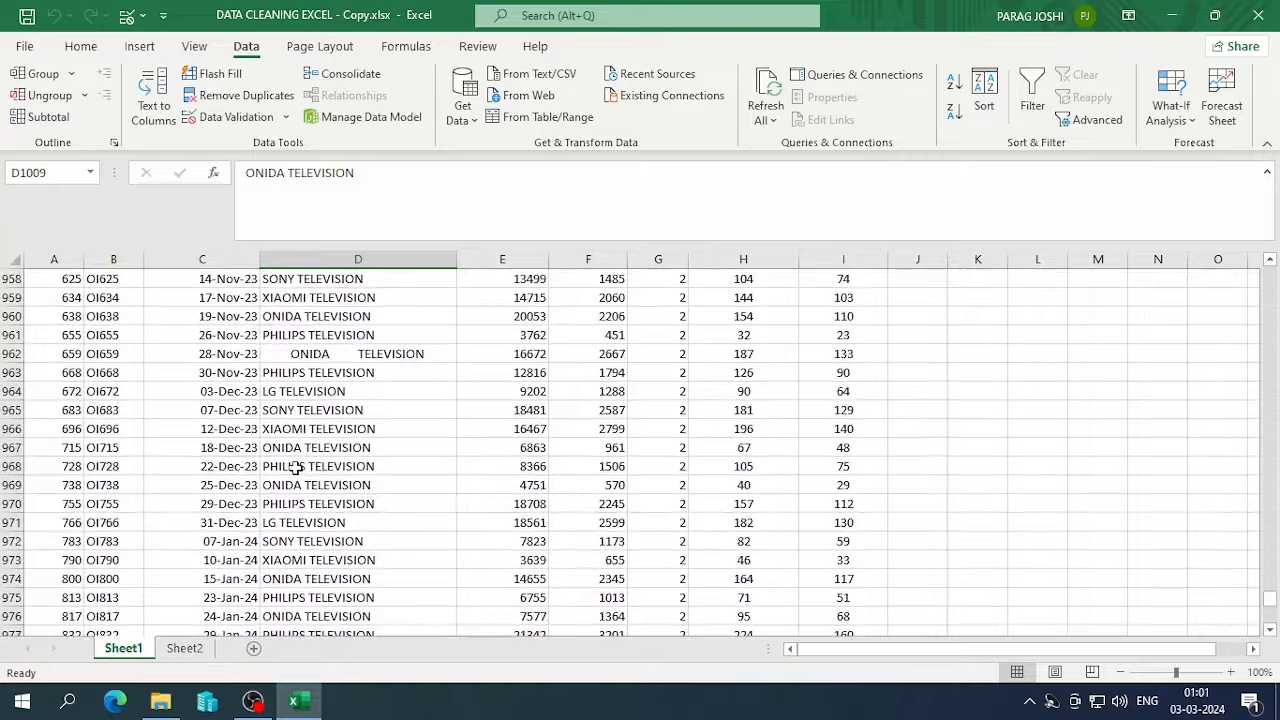
{"action": "scroll", "coordinate": [296, 466], "scroll_direction": "up", "scroll_amount": 7}
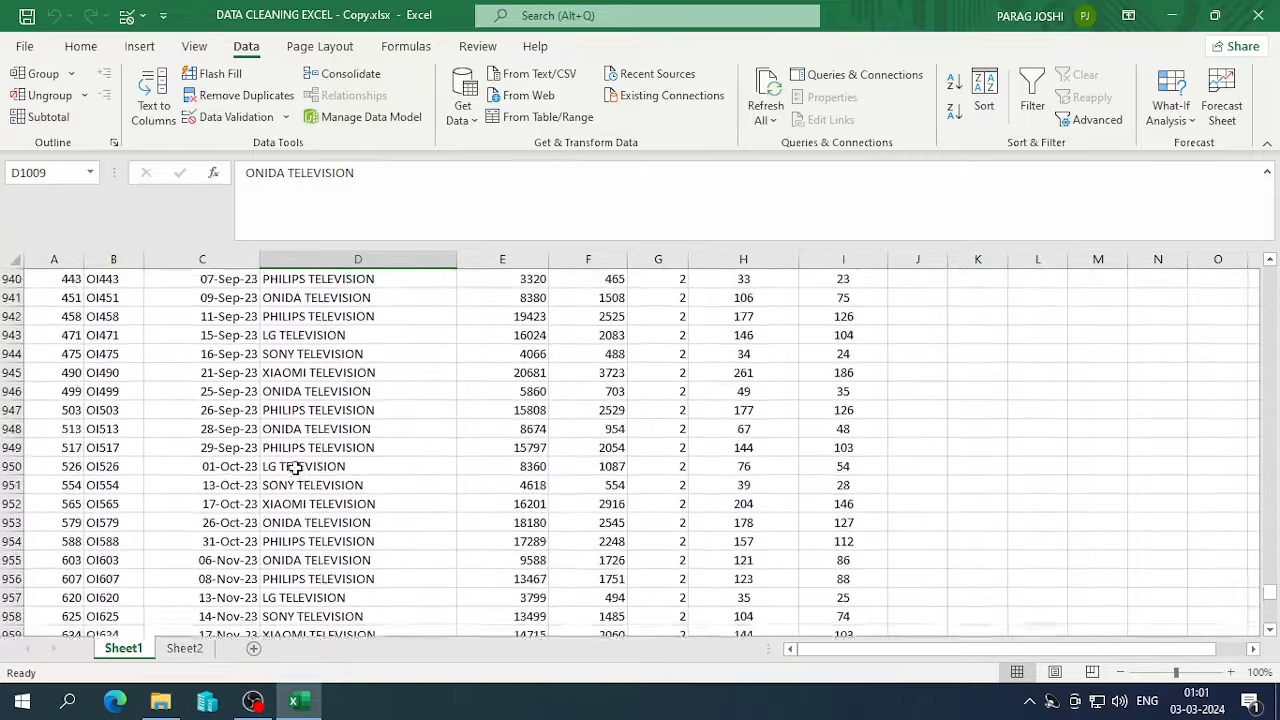
- Return to the header row and review the columns from DATE through STATES one by one
{"action": "key", "text": "ctrl+Up"}
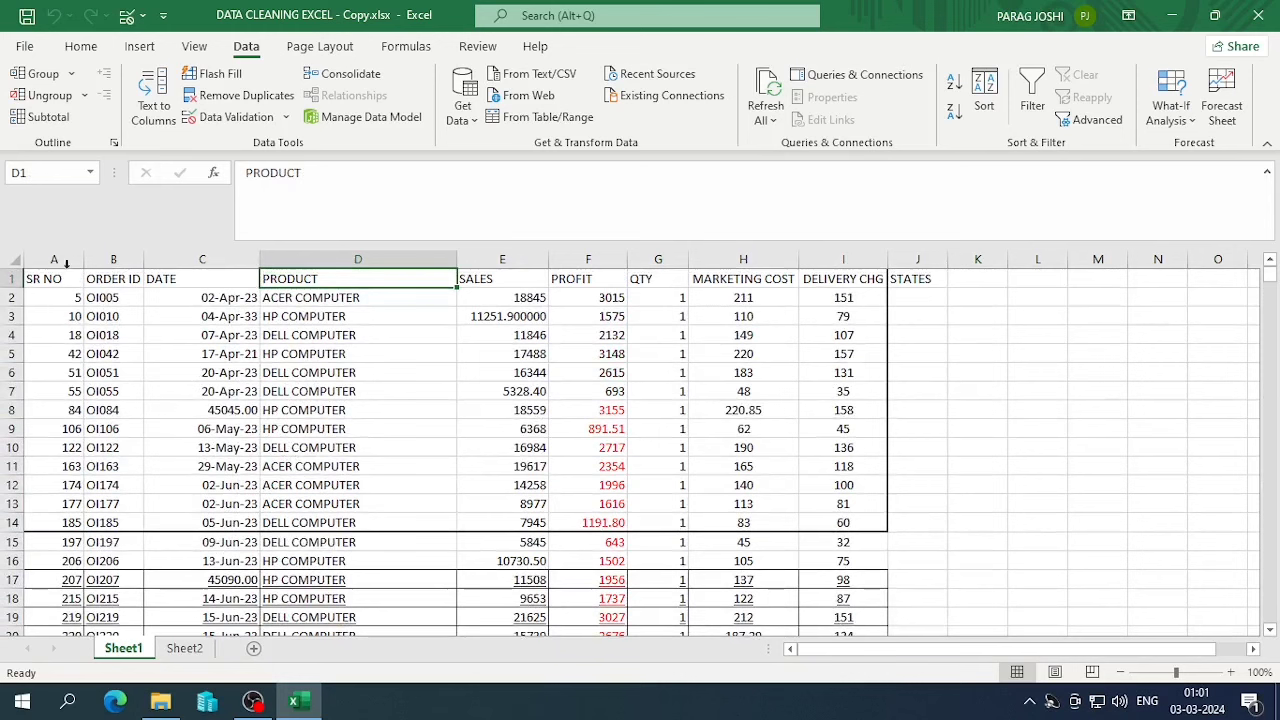
{"action": "left_click", "coordinate": [130, 271]}
{"action": "left_click", "coordinate": [166, 259]}
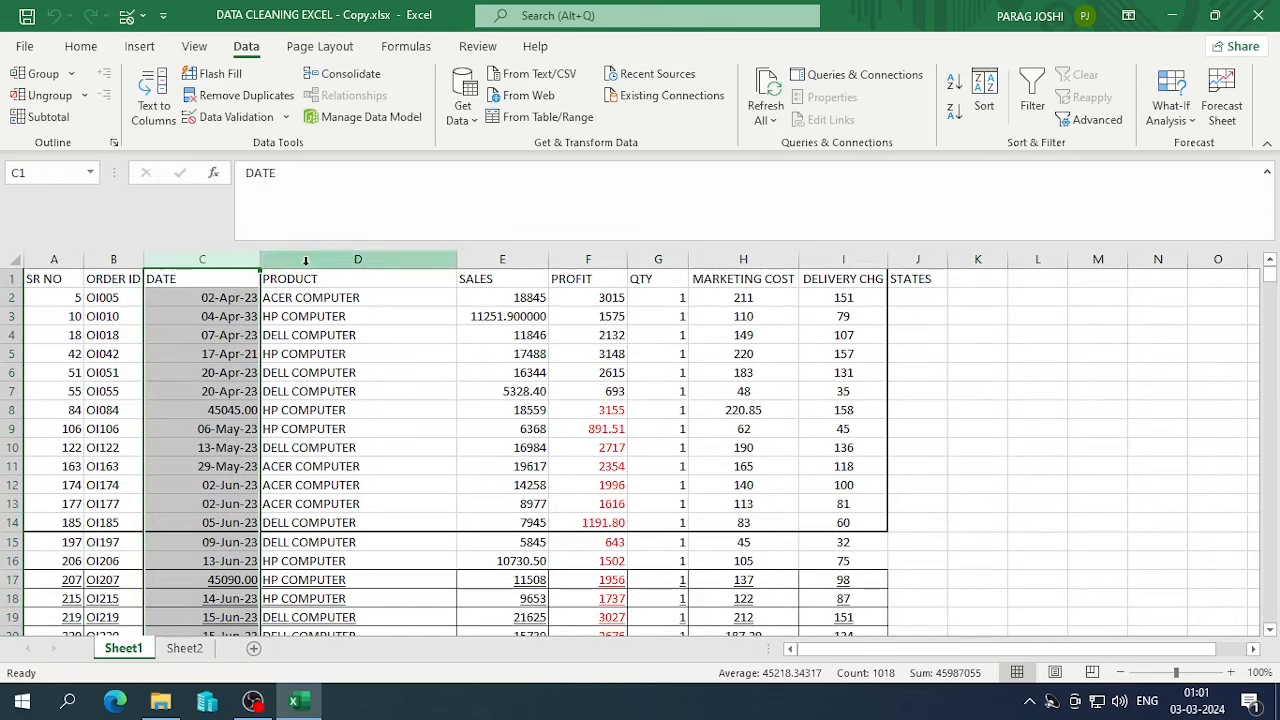
{"action": "key", "text": "Right"}
{"action": "left_click", "coordinate": [495, 256]}
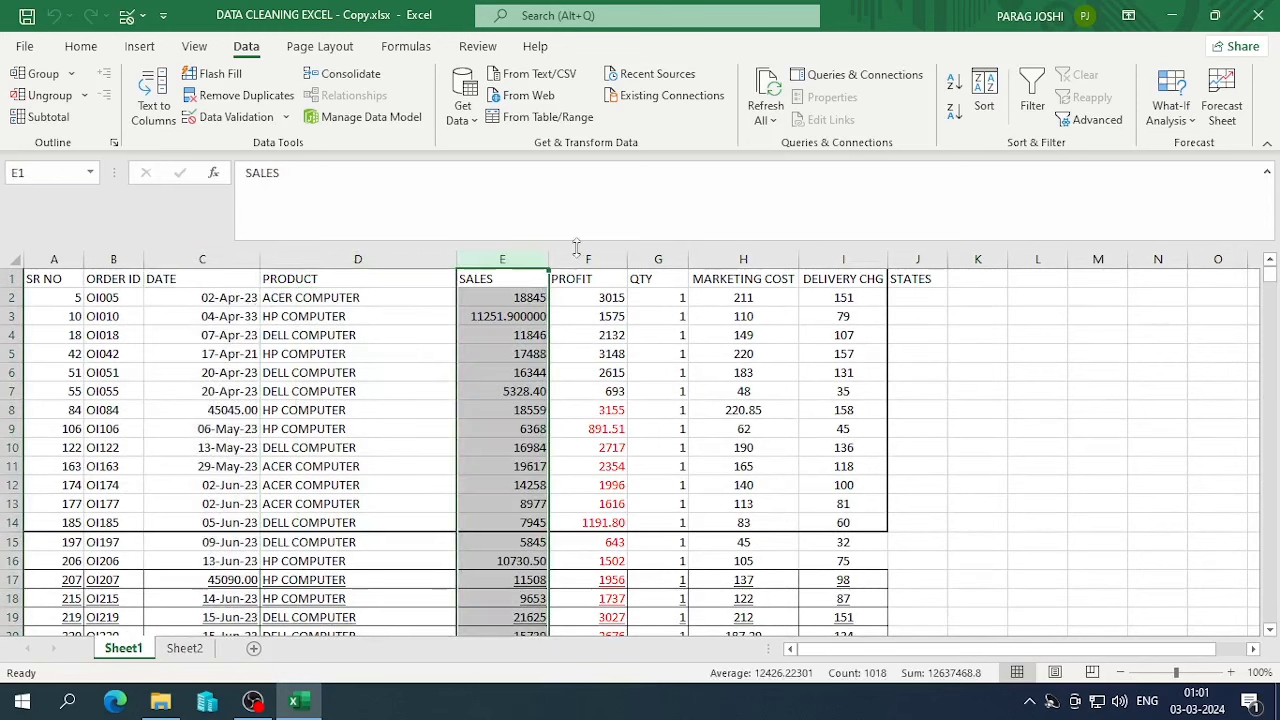
{"action": "left_click", "coordinate": [608, 278]}
{"action": "left_click", "coordinate": [662, 258]}
{"action": "left_click", "coordinate": [742, 260]}
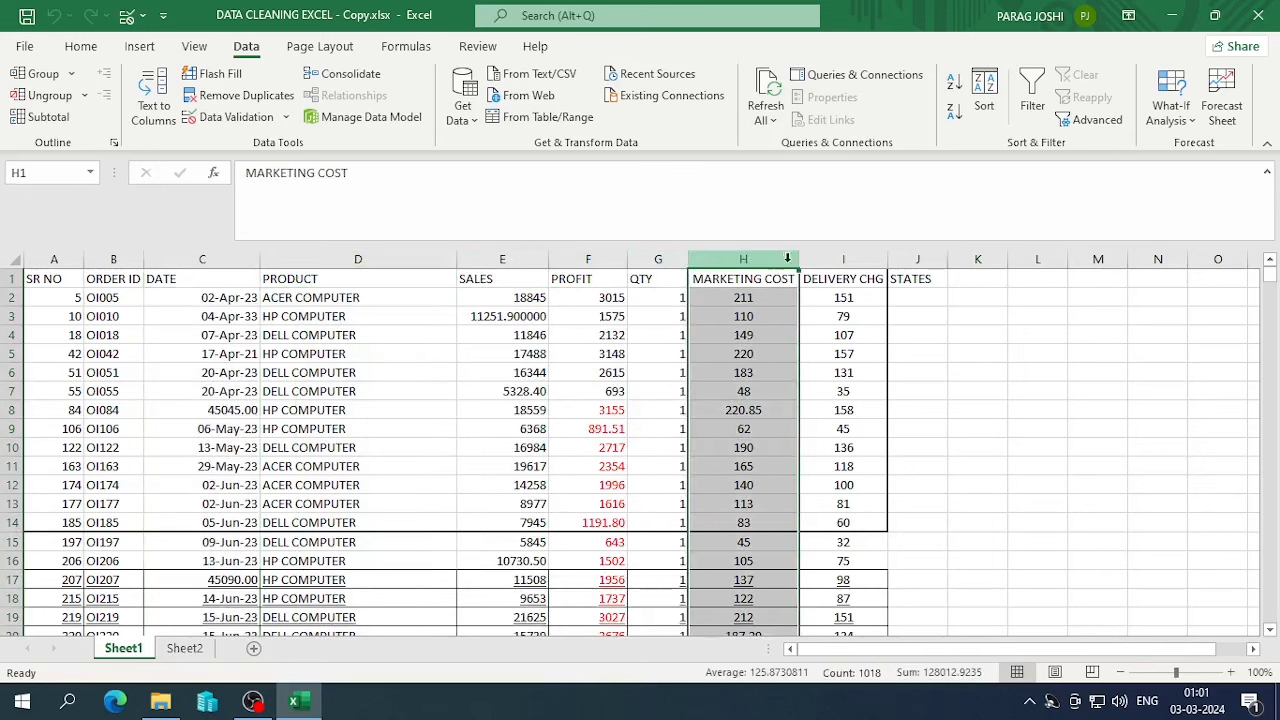
{"action": "left_click", "coordinate": [843, 259]}
{"action": "left_click", "coordinate": [907, 259]}
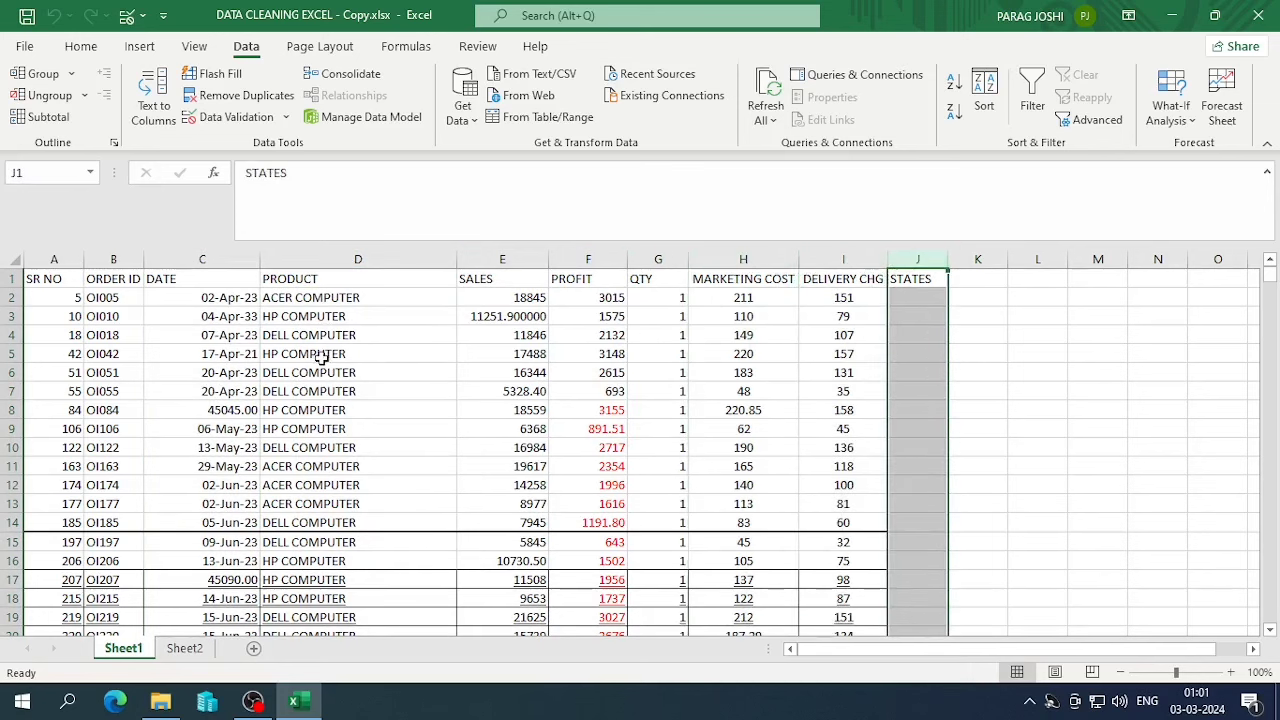
- Check the order, state and platform data on Sheet2 and return to Sheet1
{"action": "left_click", "coordinate": [185, 634]}
{"action": "left_click", "coordinate": [184, 648]}
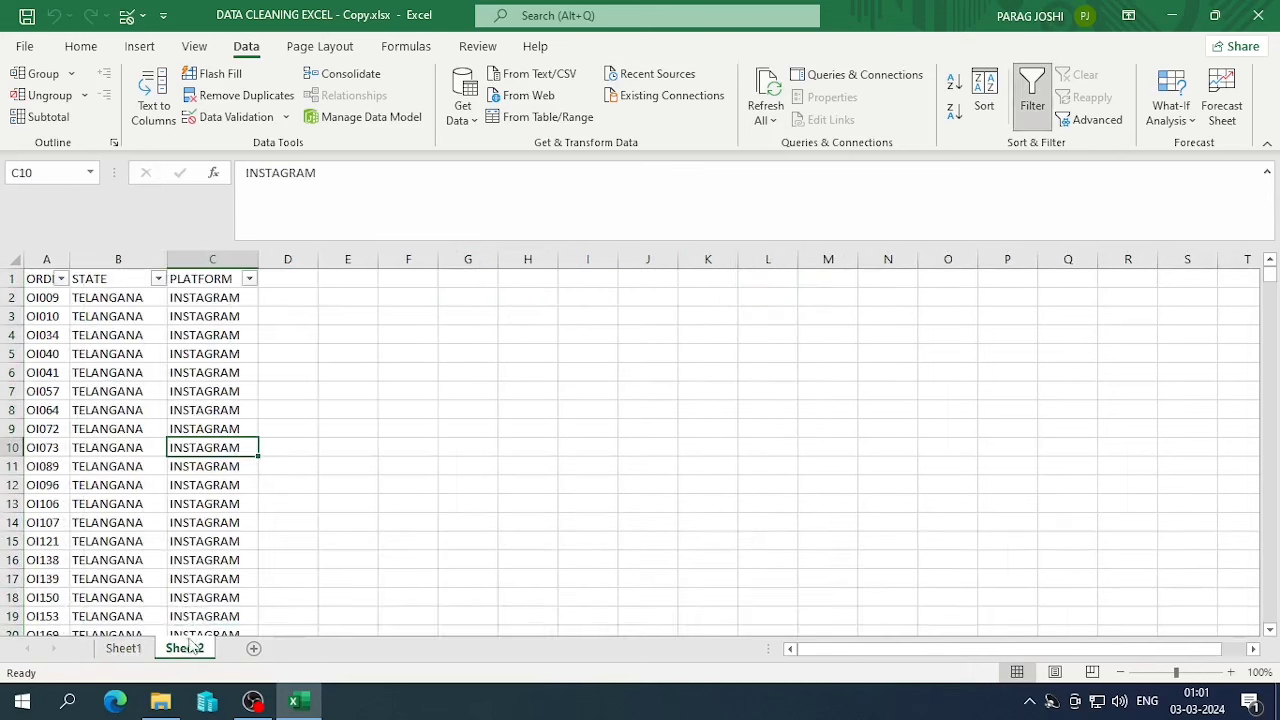
{"action": "left_click", "coordinate": [120, 648]}
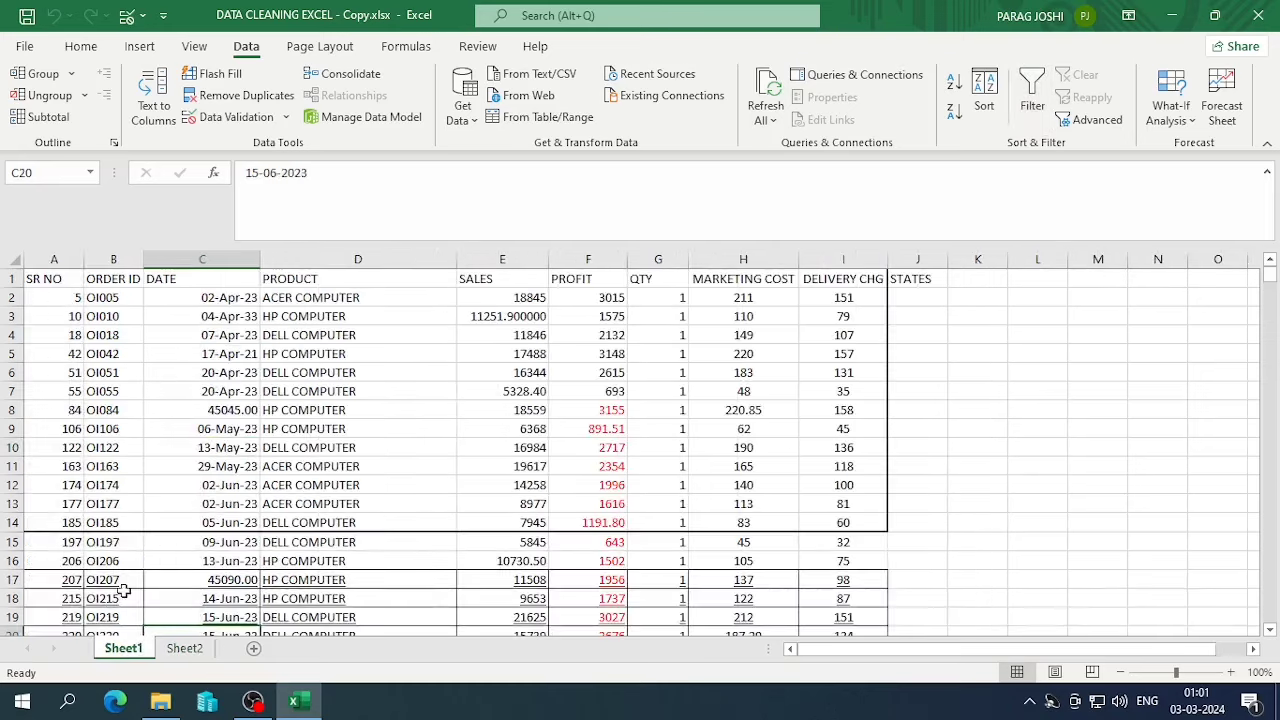
- Clear all formatting from the entire data range on Sheet1 while keeping its contents
{"action": "left_click", "coordinate": [928, 412]}
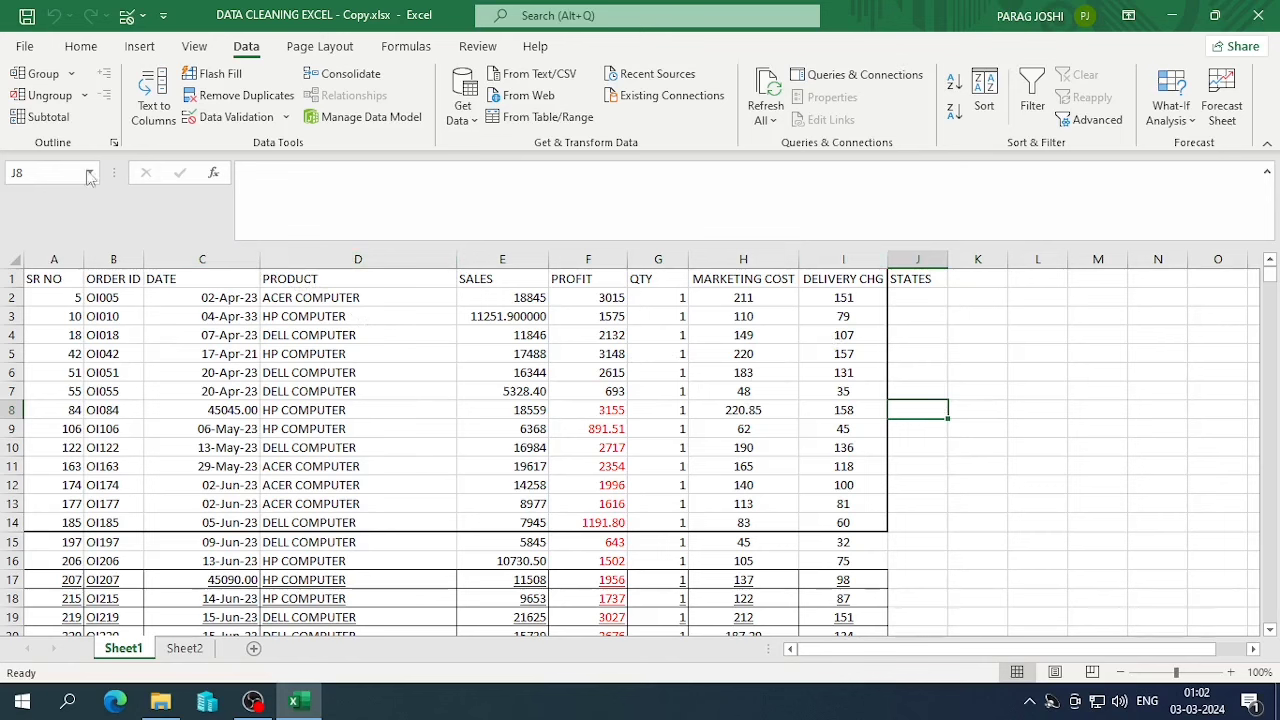
{"action": "left_click", "coordinate": [80, 50]}
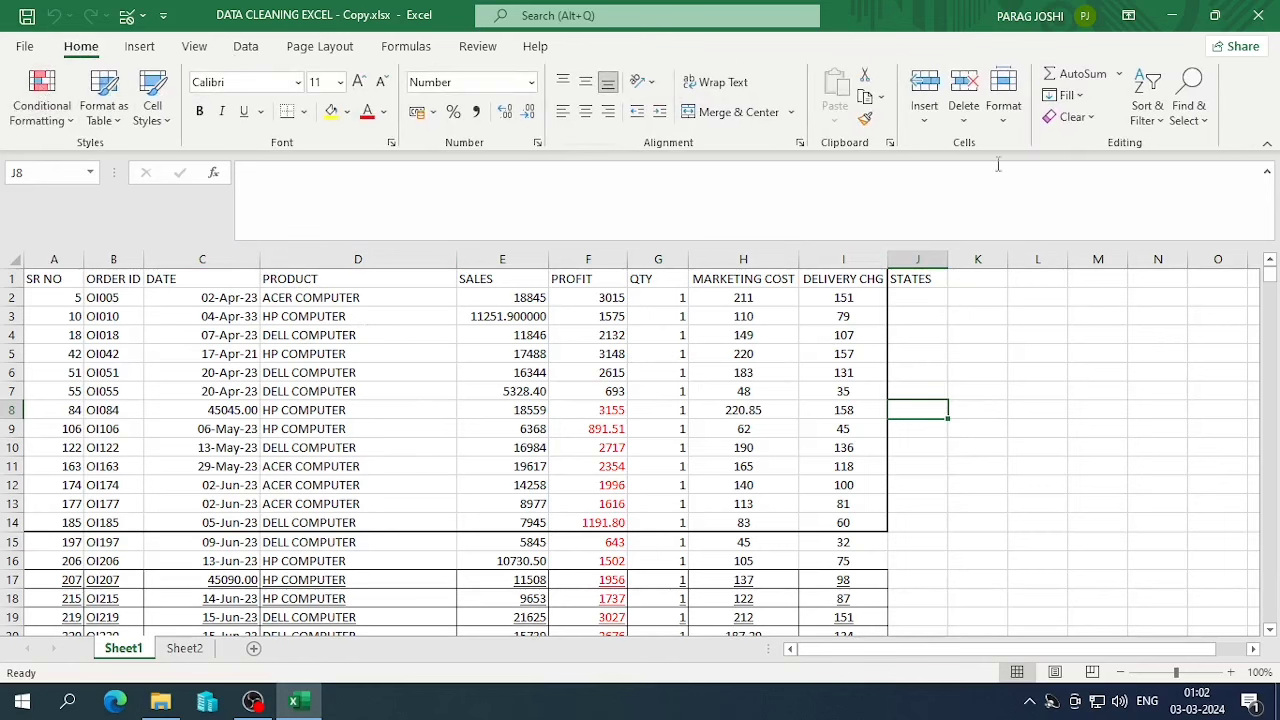
{"action": "left_click", "coordinate": [1068, 117]}
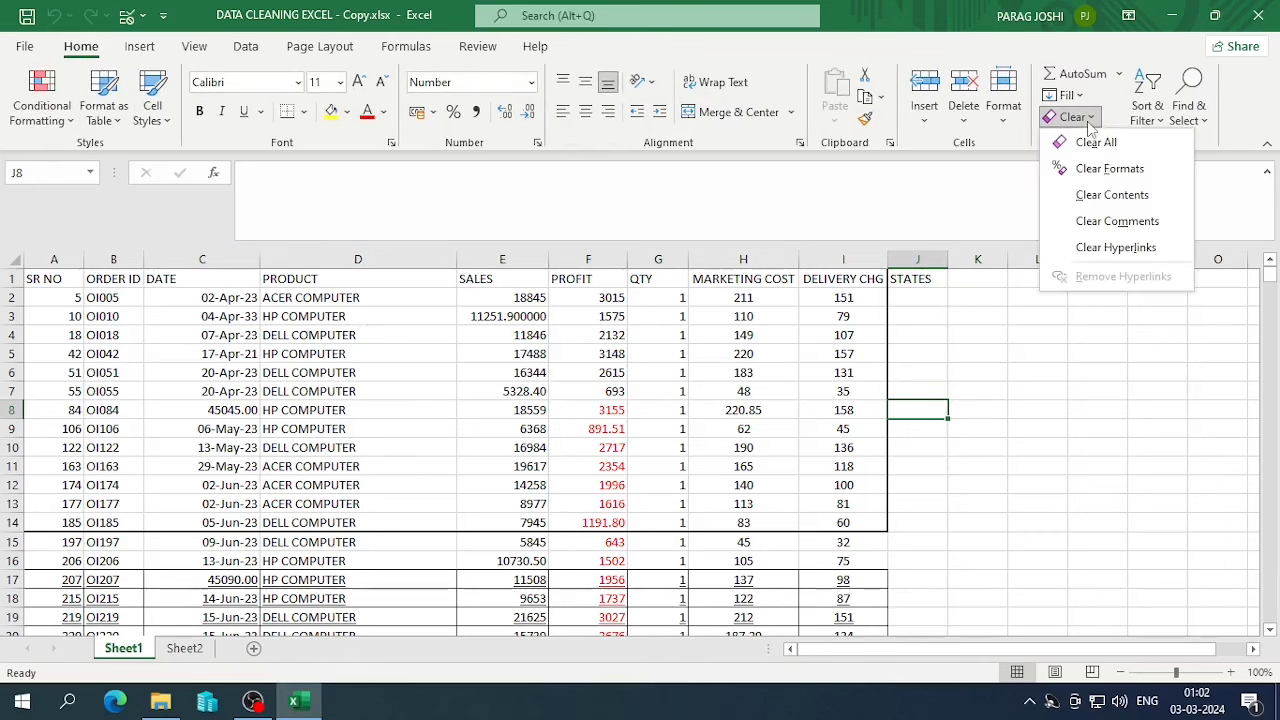
{"action": "left_click", "coordinate": [1105, 169]}
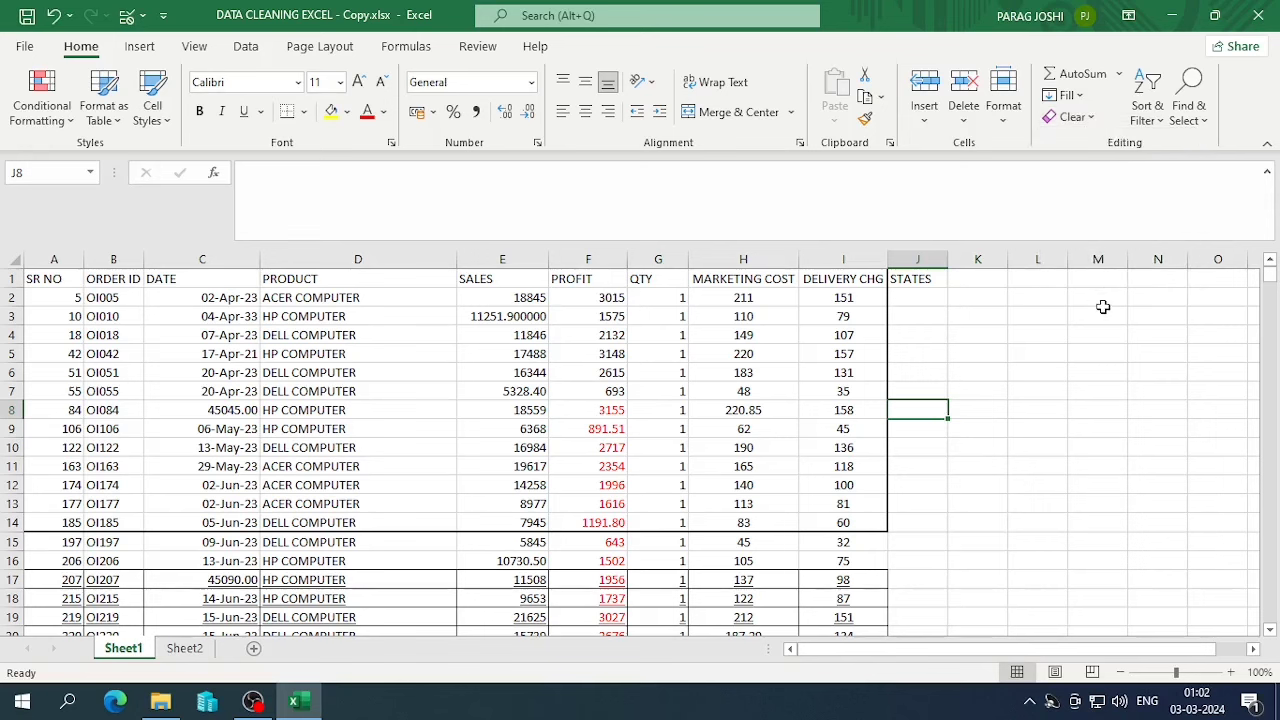
{"action": "key", "text": "ctrl+a"}
{"action": "left_click", "coordinate": [1088, 125]}
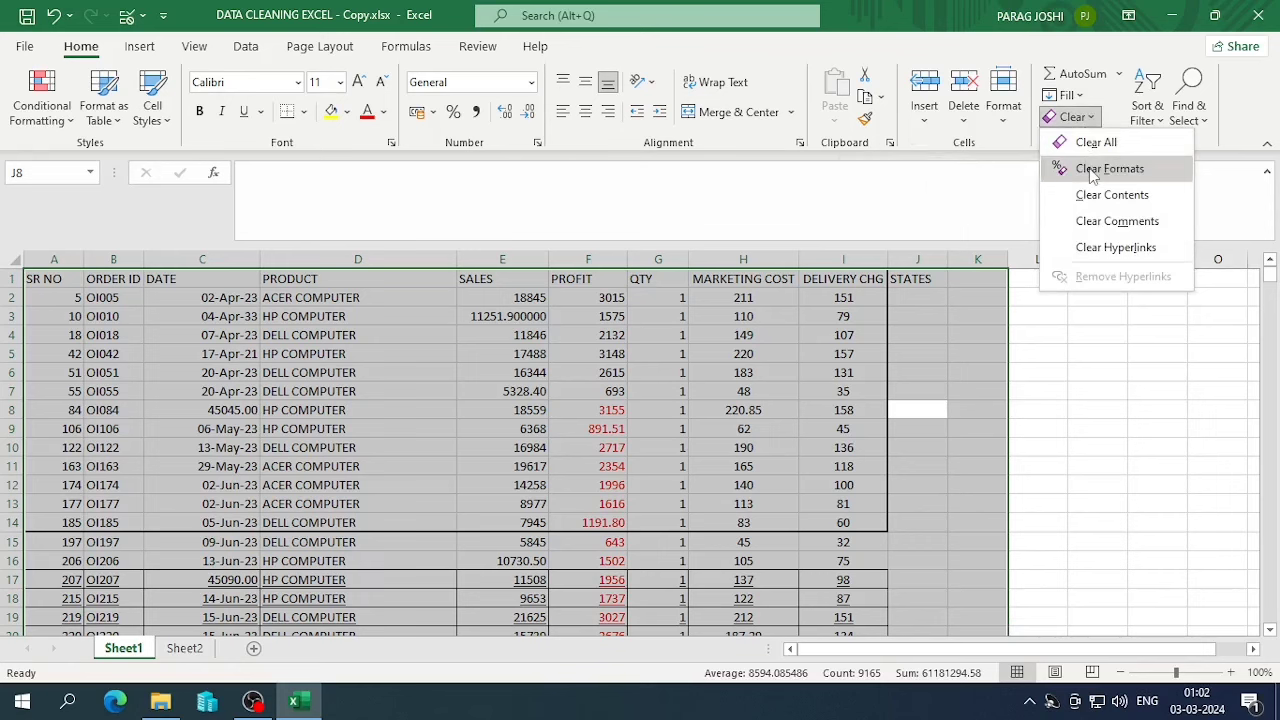
{"action": "left_click", "coordinate": [1100, 169]}
{"action": "left_click", "coordinate": [994, 407]}
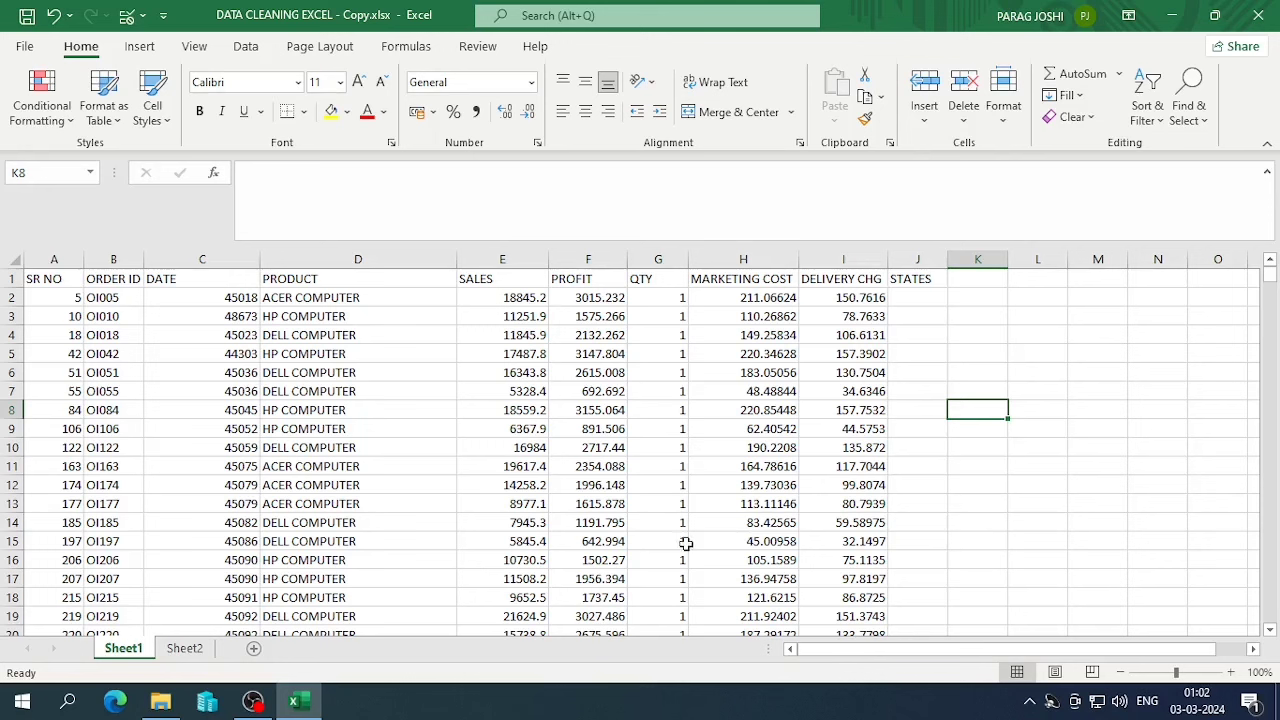
- Turn on filtering for the data range on Sheet1 and select the SALES header cell
{"action": "left_click", "coordinate": [286, 313]}
{"action": "key", "text": "ctrl+shift+l"}
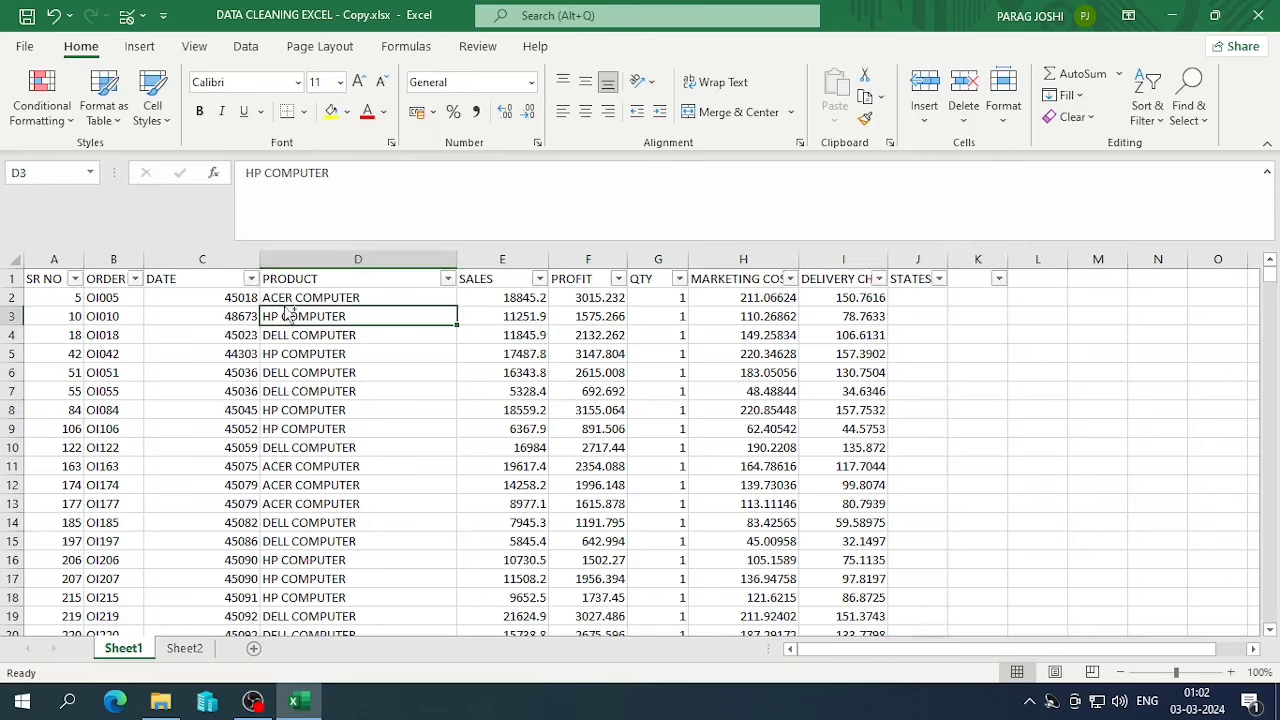
{"action": "key", "text": "Right"}
{"action": "key", "text": "Right"}
{"action": "key", "text": "Right"}
{"action": "key", "text": "Up"}
{"action": "key", "text": "Up"}
{"action": "key", "text": "Left"}
{"action": "key", "text": "Left"}
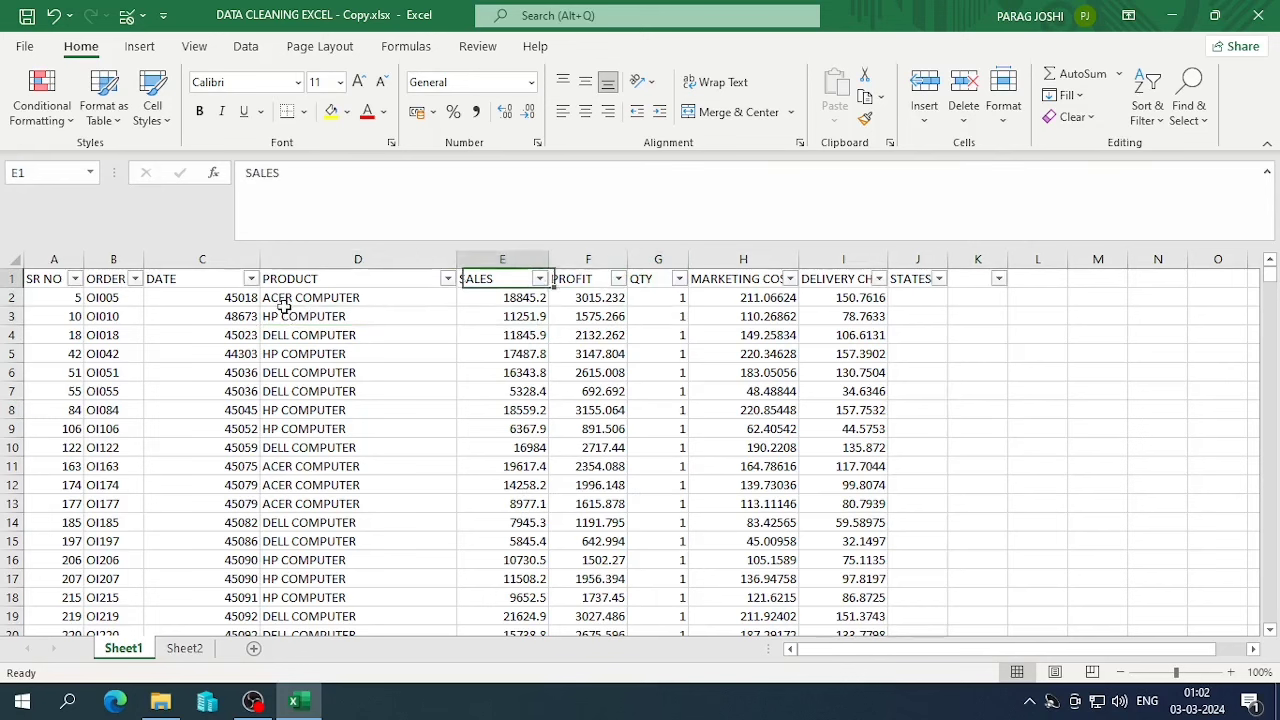
- Inspect the lists of distinct values in the SALES and PROFIT filters without applying any filter
{"action": "left_click", "coordinate": [540, 279]}
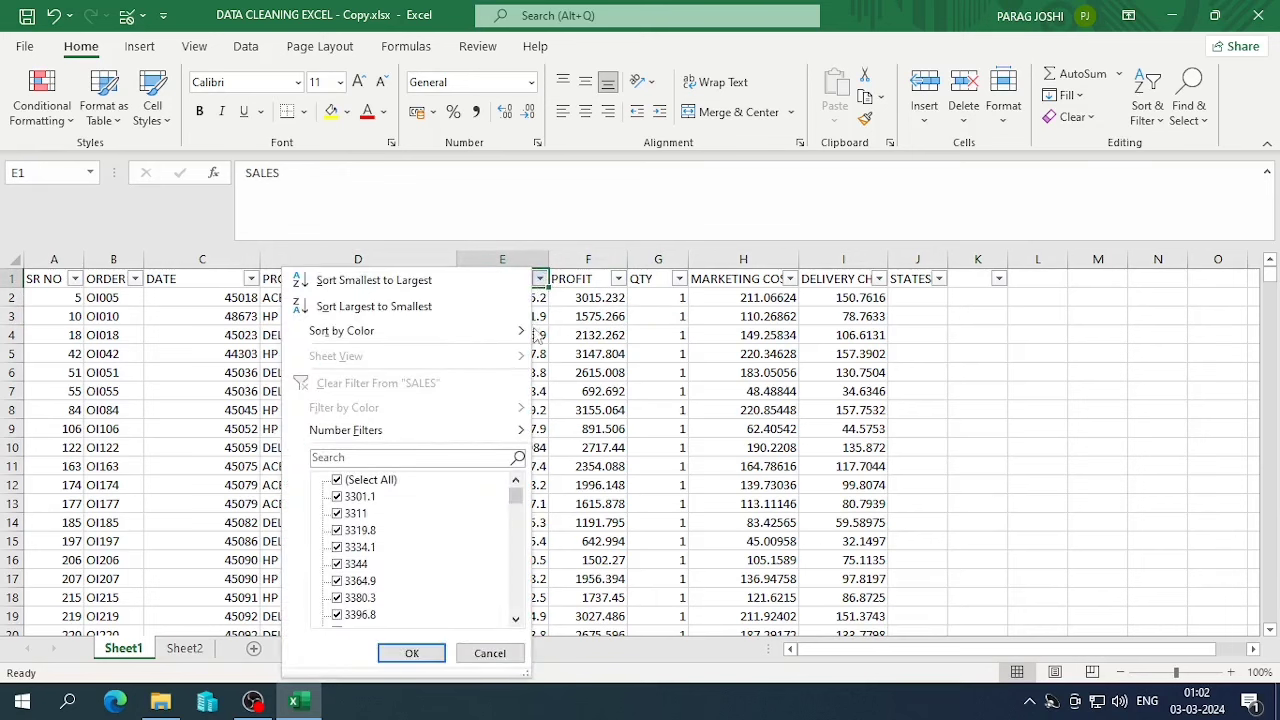
{"action": "left_click_drag", "start_coordinate": [515, 497], "coordinate": [520, 637]}
{"action": "scroll", "coordinate": [520, 600], "scroll_direction": "up", "scroll_amount": 15}
{"action": "left_click", "coordinate": [490, 653]}
{"action": "left_click", "coordinate": [619, 279]}
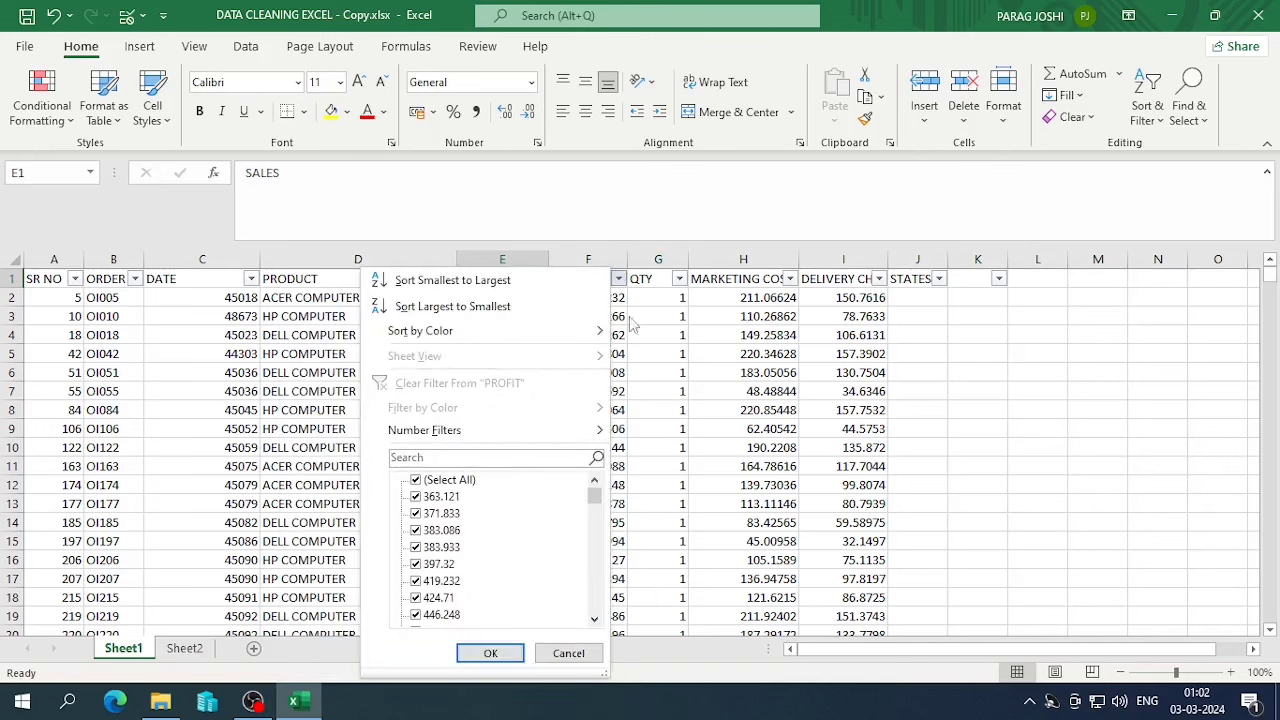
{"action": "left_click_drag", "start_coordinate": [596, 492], "coordinate": [594, 600]}
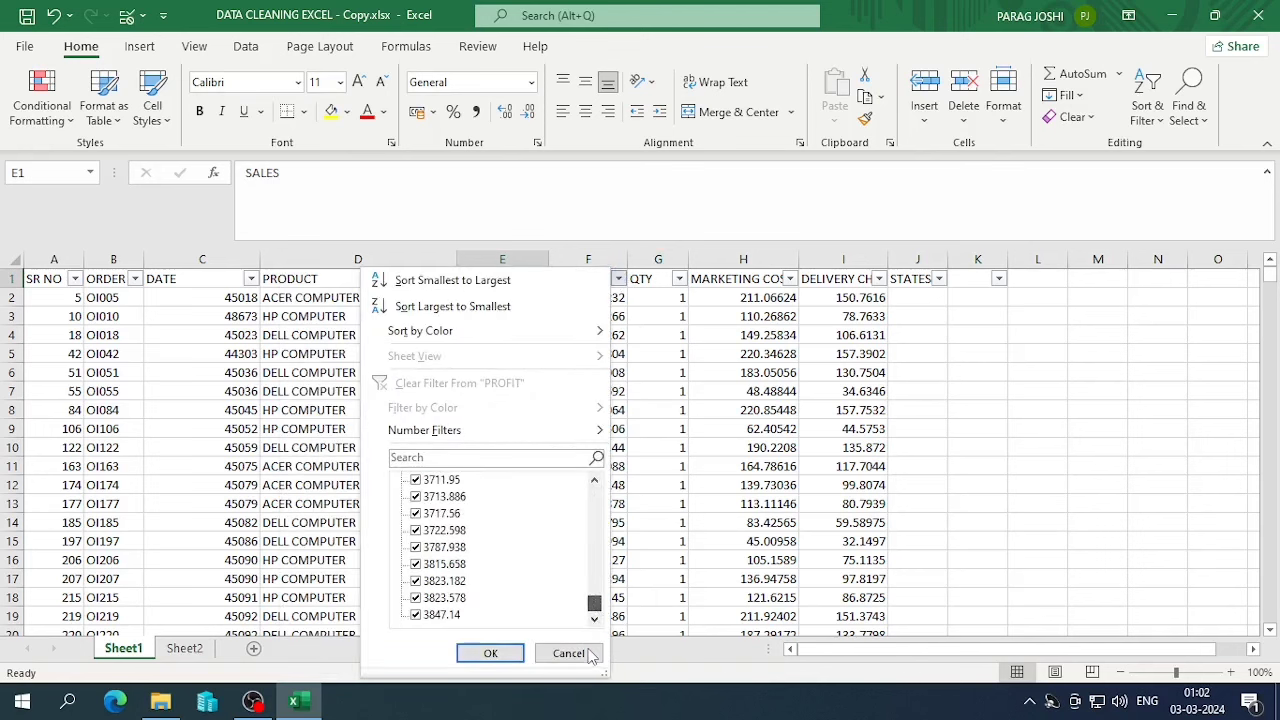
{"action": "scroll", "coordinate": [591, 623], "scroll_direction": "up", "scroll_amount": 15}
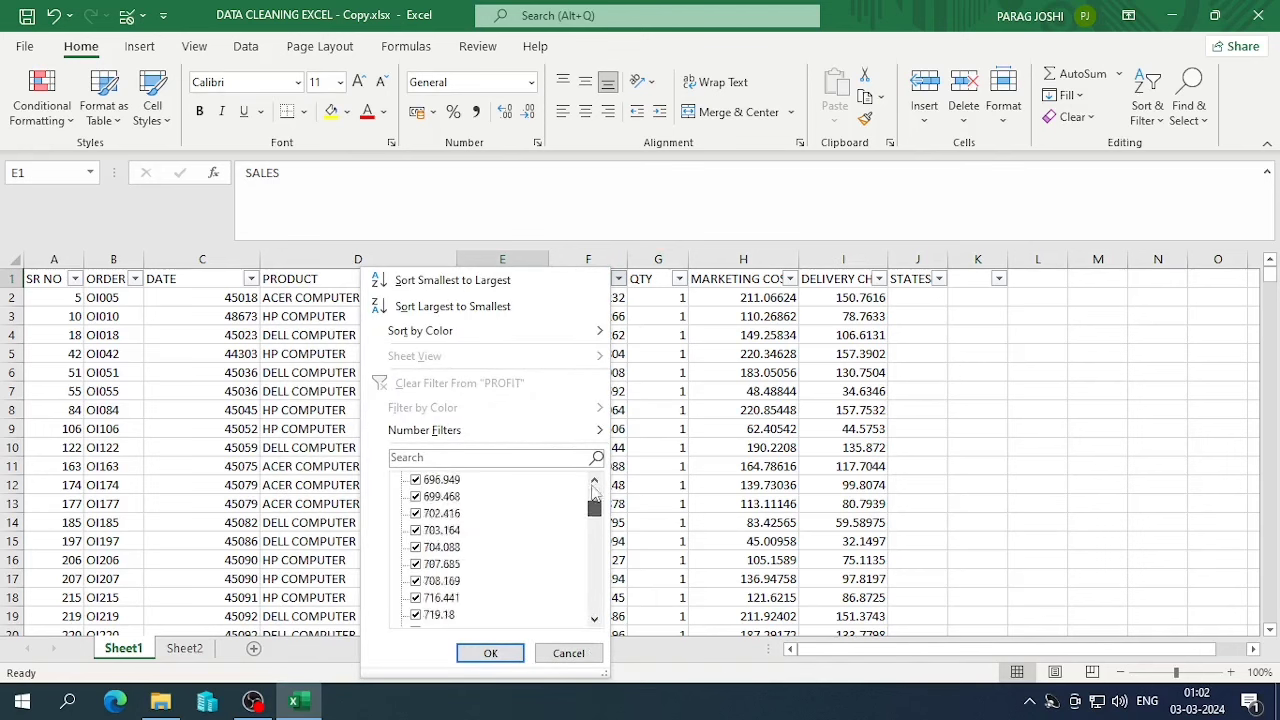
{"action": "left_click", "coordinate": [568, 653]}
- Inspect the distinct filter values of QTY, MARKETING COST and DELIVERY CHG without applying any filter
{"action": "left_click", "coordinate": [679, 280]}
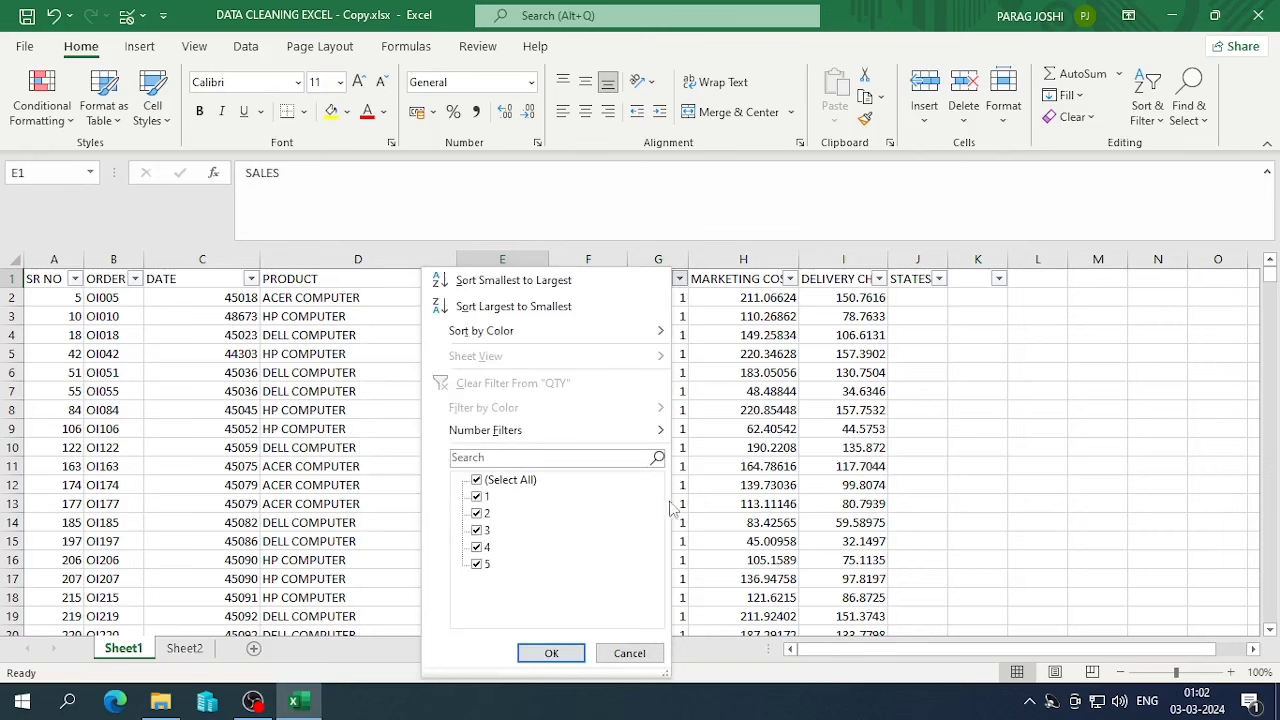
{"action": "left_click", "coordinate": [627, 654]}
{"action": "left_click", "coordinate": [789, 279]}
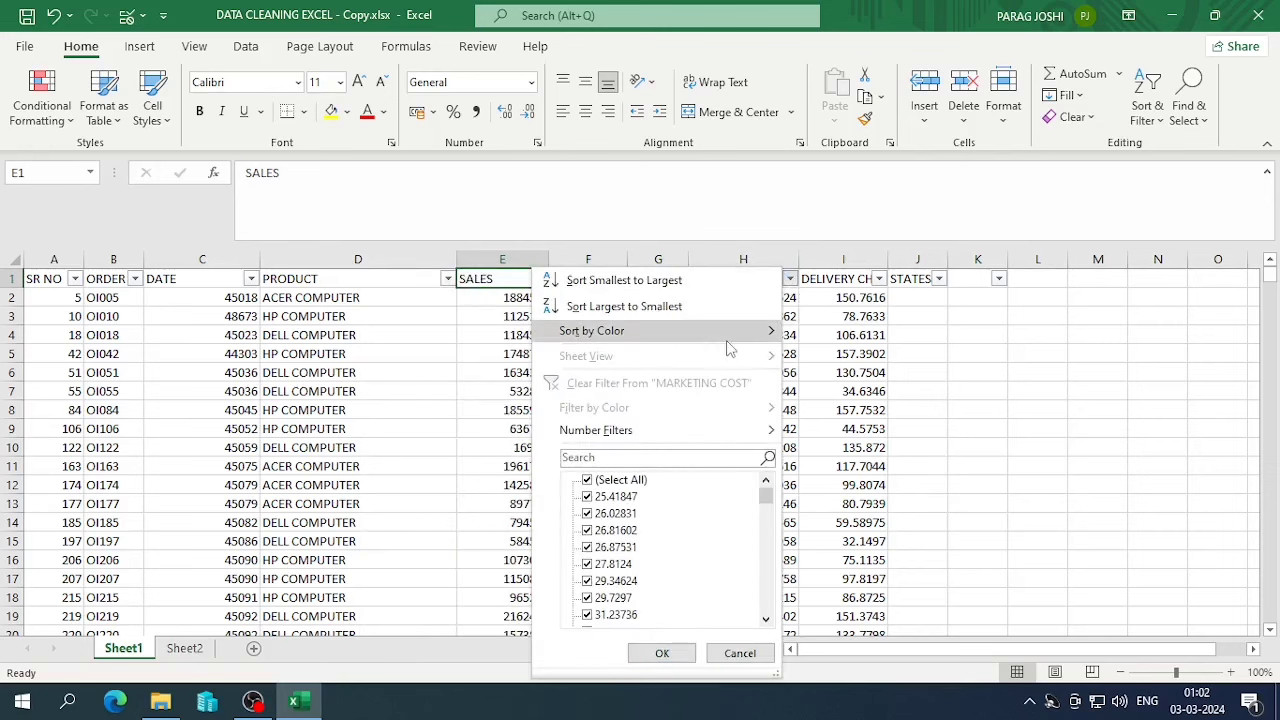
{"action": "left_click_drag", "start_coordinate": [765, 510], "coordinate": [785, 648]}
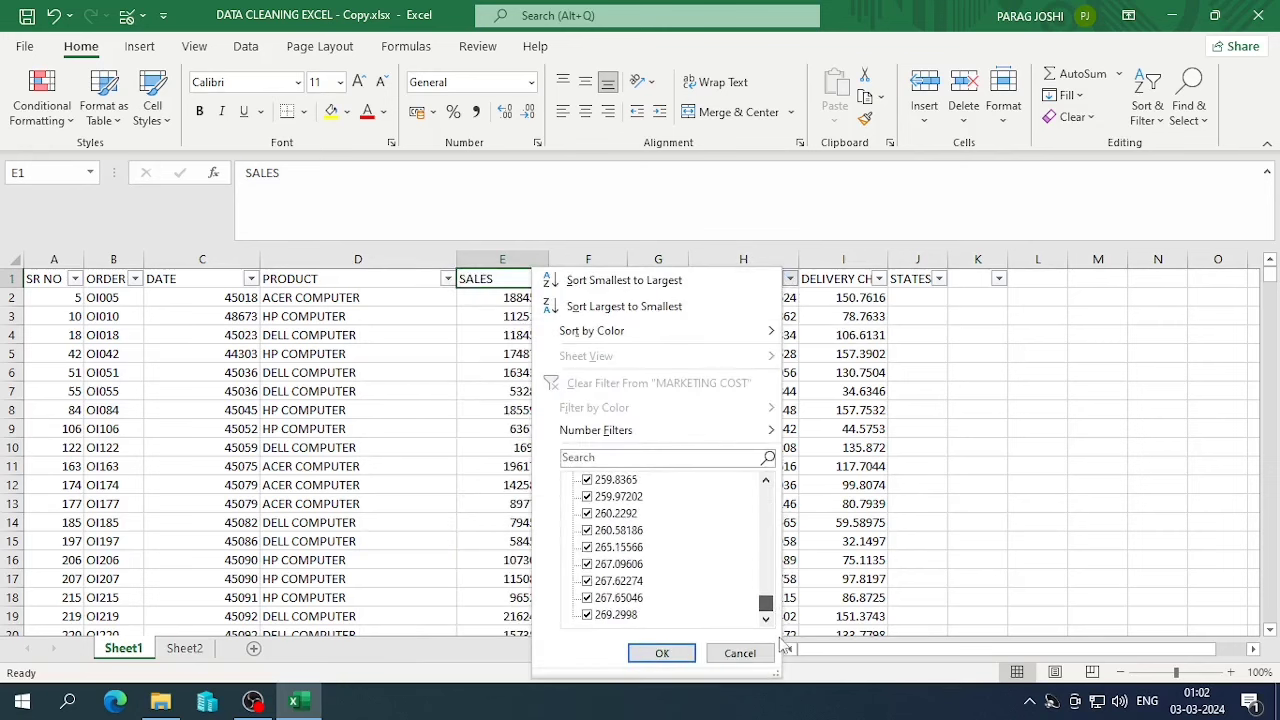
{"action": "left_click", "coordinate": [740, 653]}
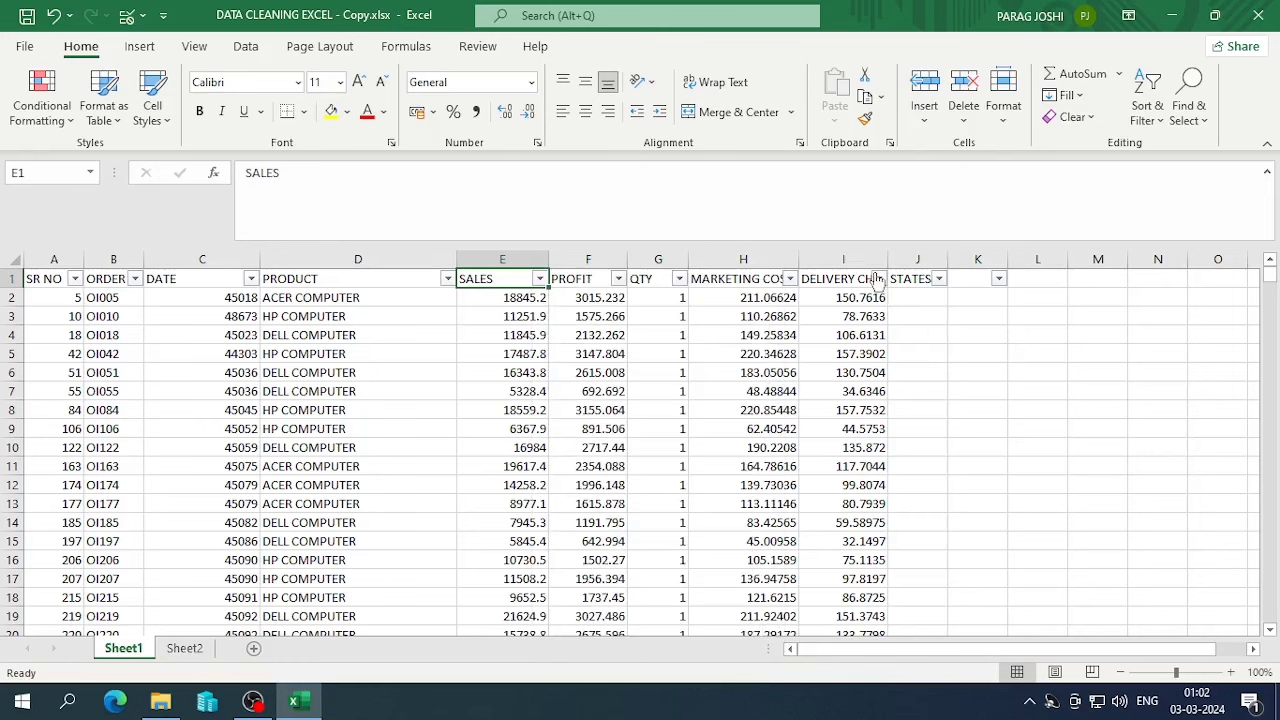
{"action": "left_click", "coordinate": [879, 279]}
{"action": "left_click_drag", "start_coordinate": [854, 500], "coordinate": [855, 648]}
{"action": "left_click", "coordinate": [846, 652]}
- Format all values in the SALES through DELIVERY CHG columns as numbers with no decimal places
{"action": "left_click", "coordinate": [537, 297]}
{"action": "key", "text": "ctrl+shift+Right"}
{"action": "key", "text": "ctrl+shift+Down"}
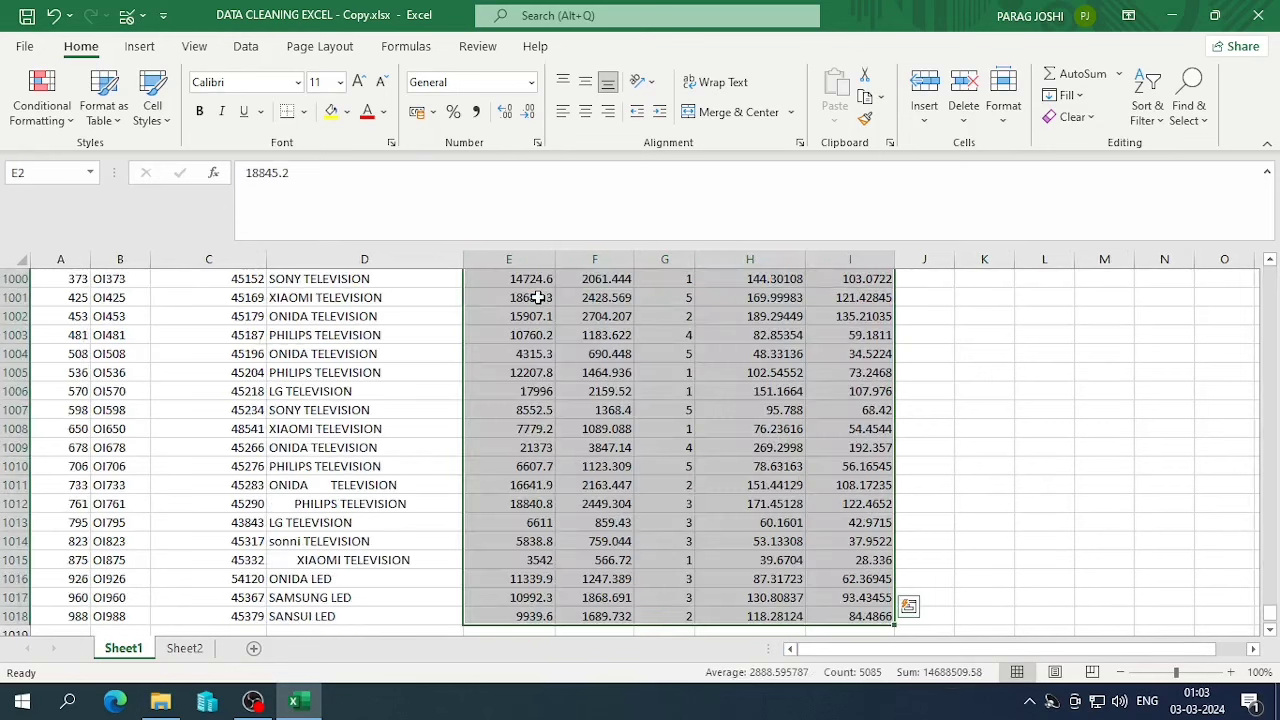
{"action": "left_click", "coordinate": [505, 112]}
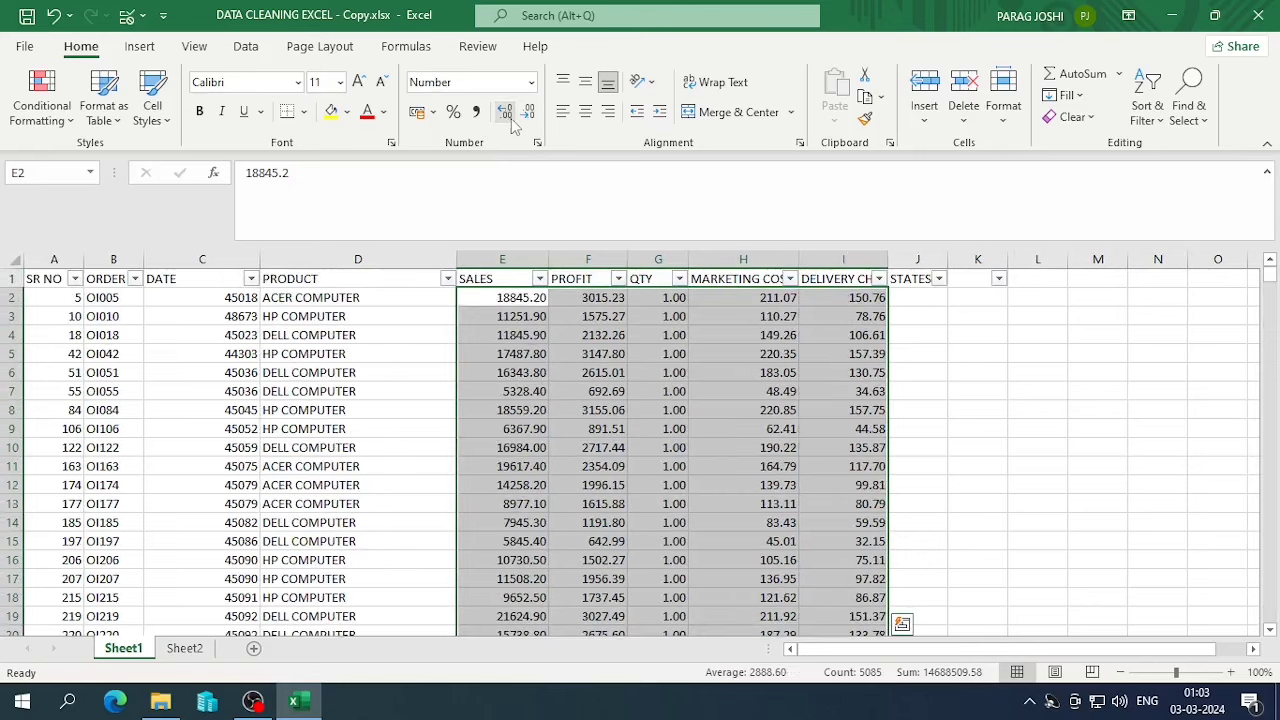
{"action": "left_click", "coordinate": [528, 114]}
{"action": "left_click", "coordinate": [528, 114]}
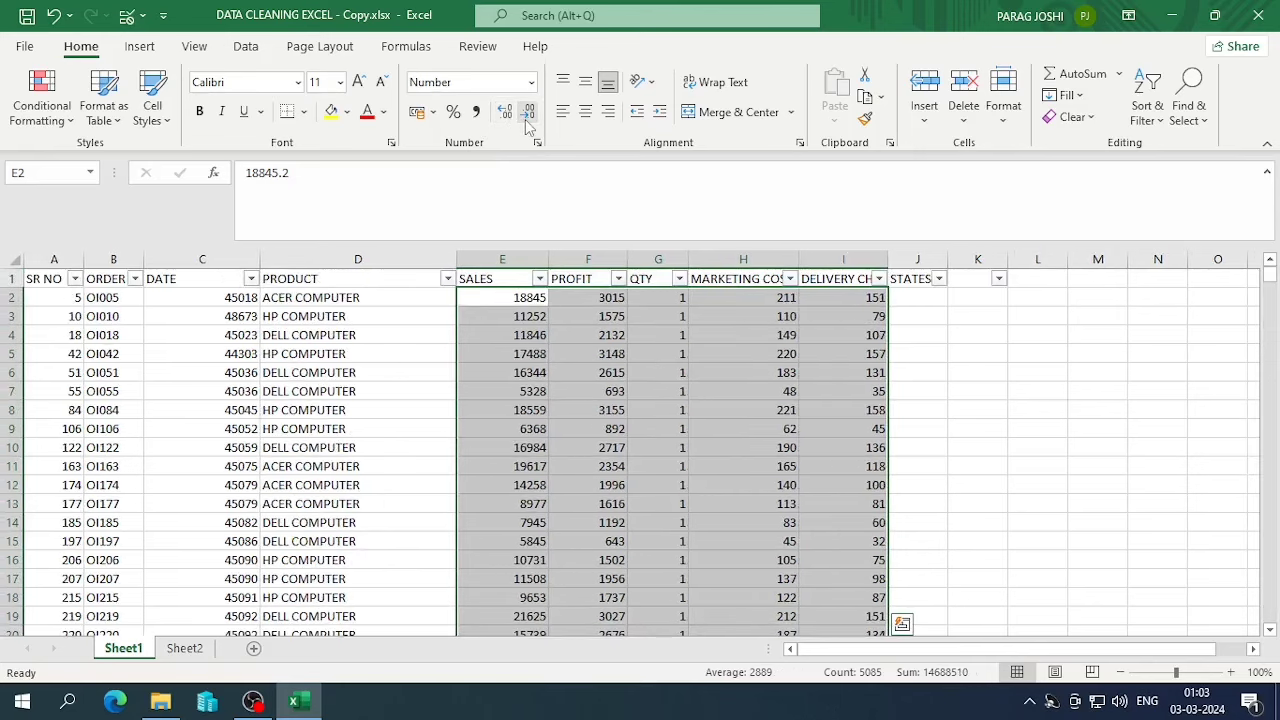
- Format all values in the DATE column as Short Date and check the resulting dates in its first rows
{"action": "left_click", "coordinate": [571, 373]}
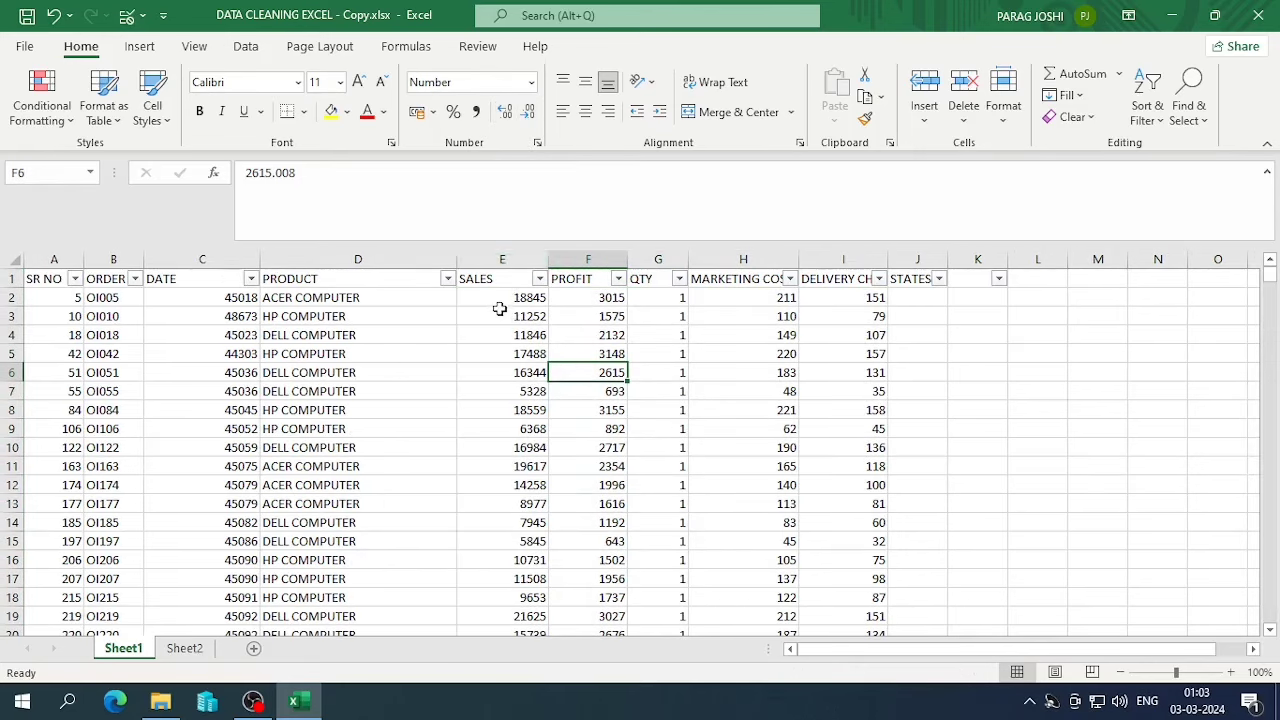
{"action": "left_click", "coordinate": [501, 314]}
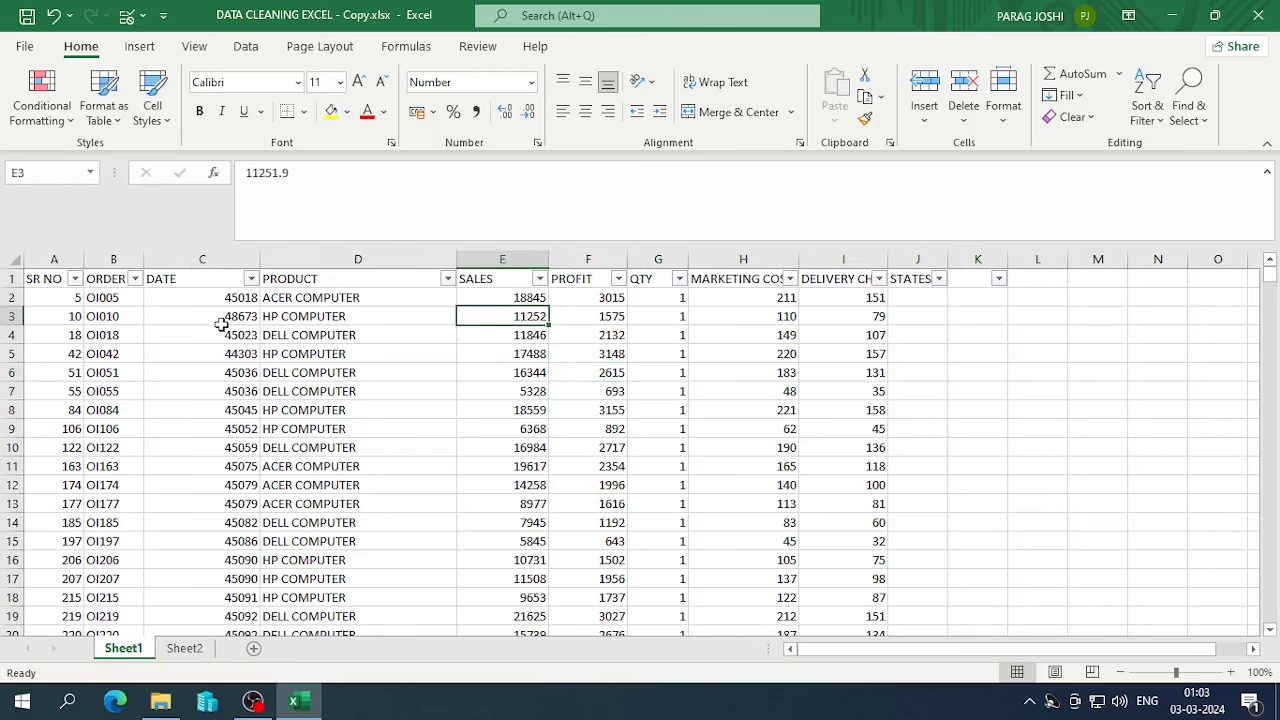
{"action": "left_click", "coordinate": [216, 259]}
{"action": "left_click", "coordinate": [220, 294]}
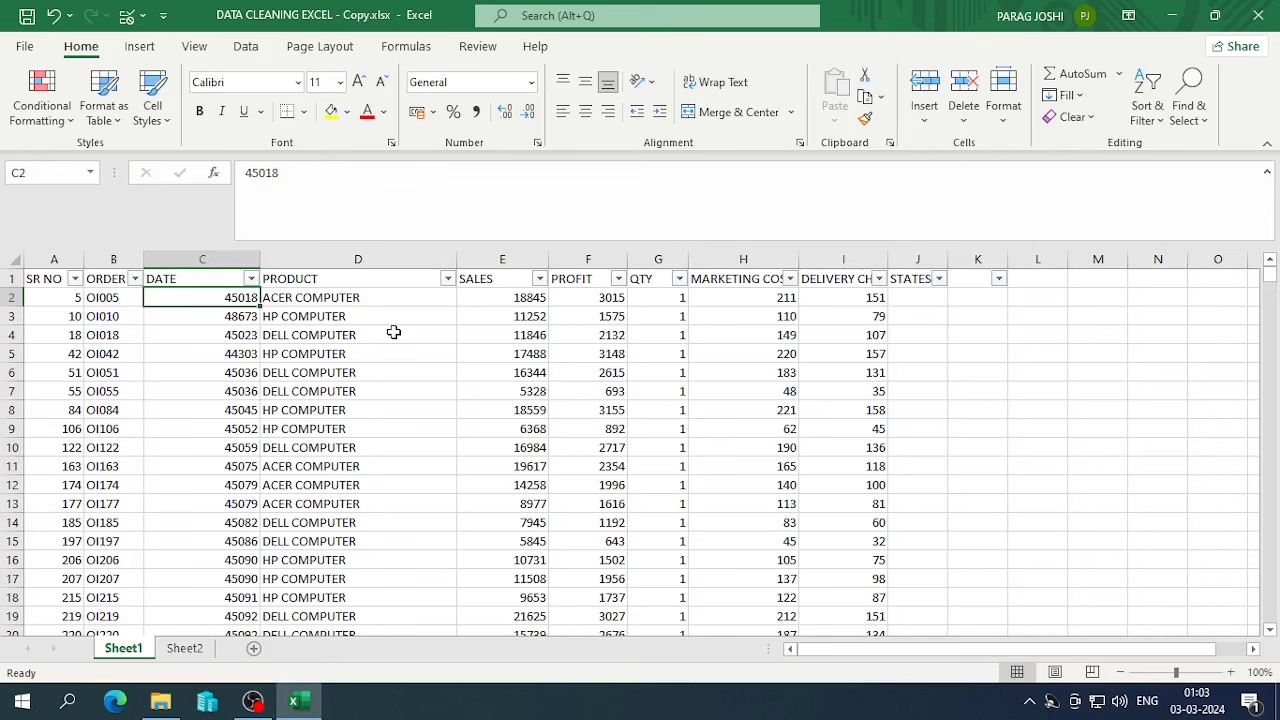
{"action": "key", "text": "ctrl+shift+Down"}
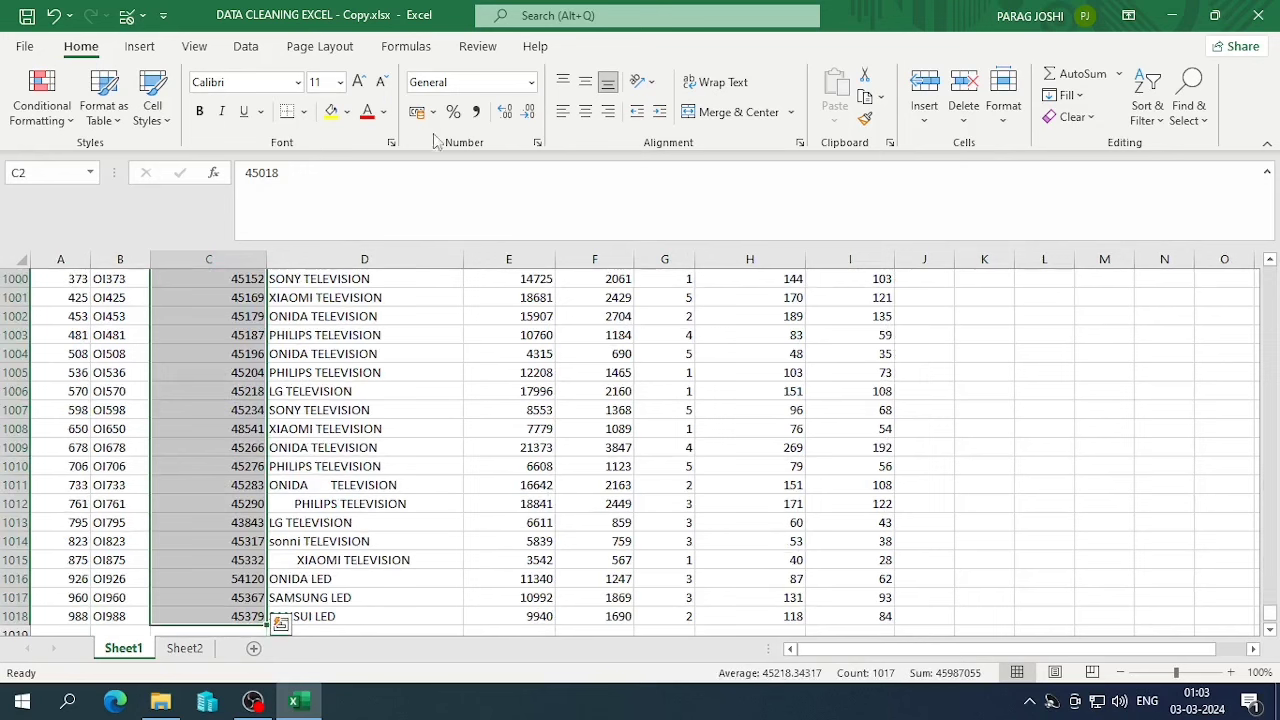
{"action": "left_click", "coordinate": [531, 82]}
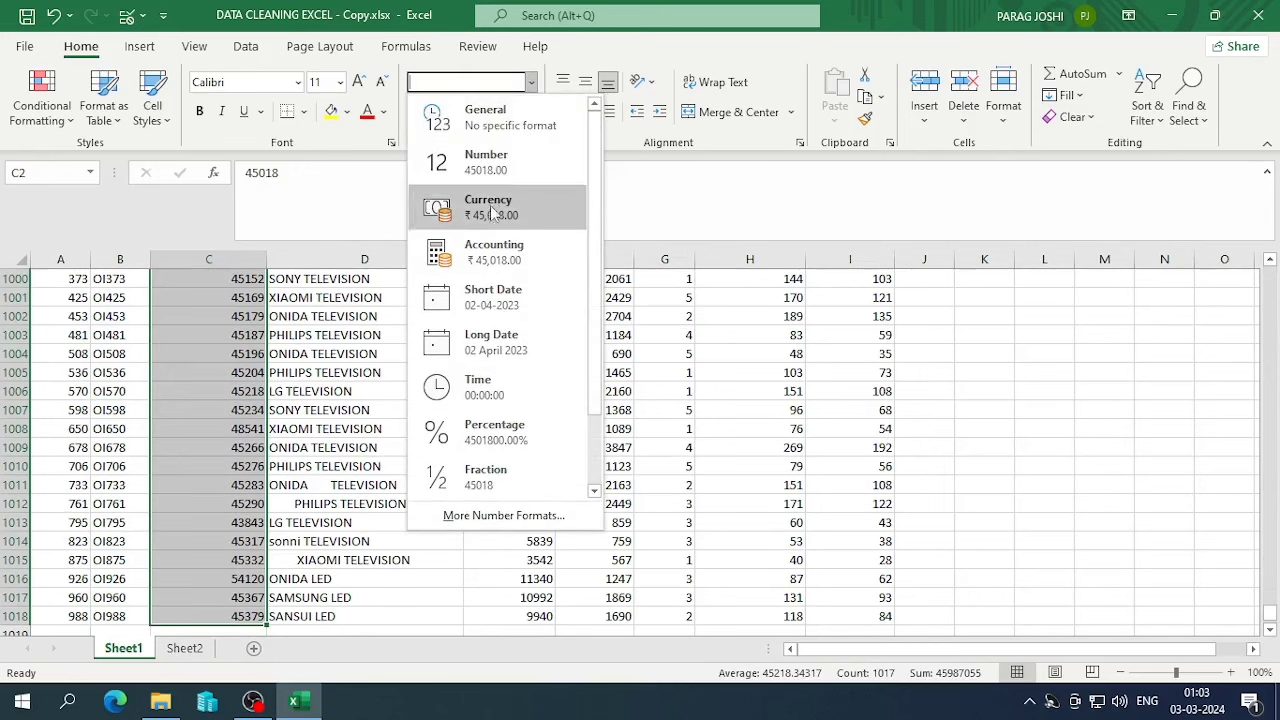
{"action": "left_click", "coordinate": [492, 297]}
{"action": "left_click", "coordinate": [217, 311]}
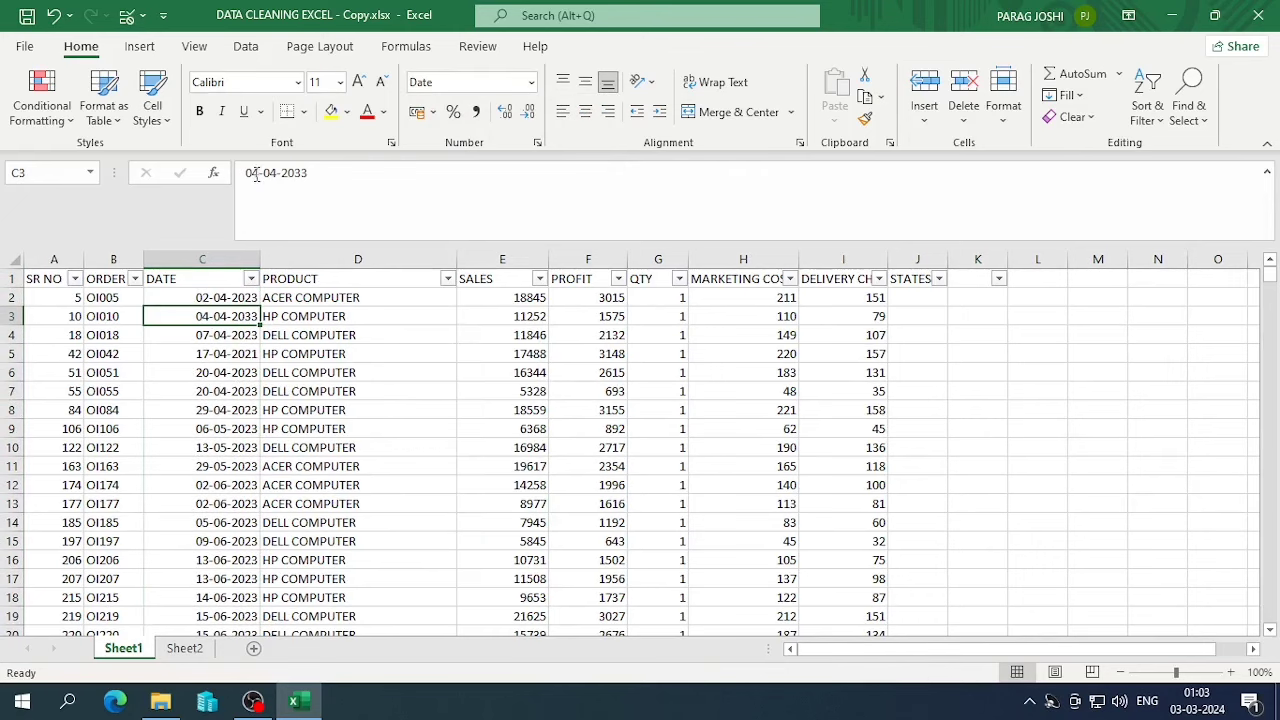
{"action": "left_click", "coordinate": [238, 354]}
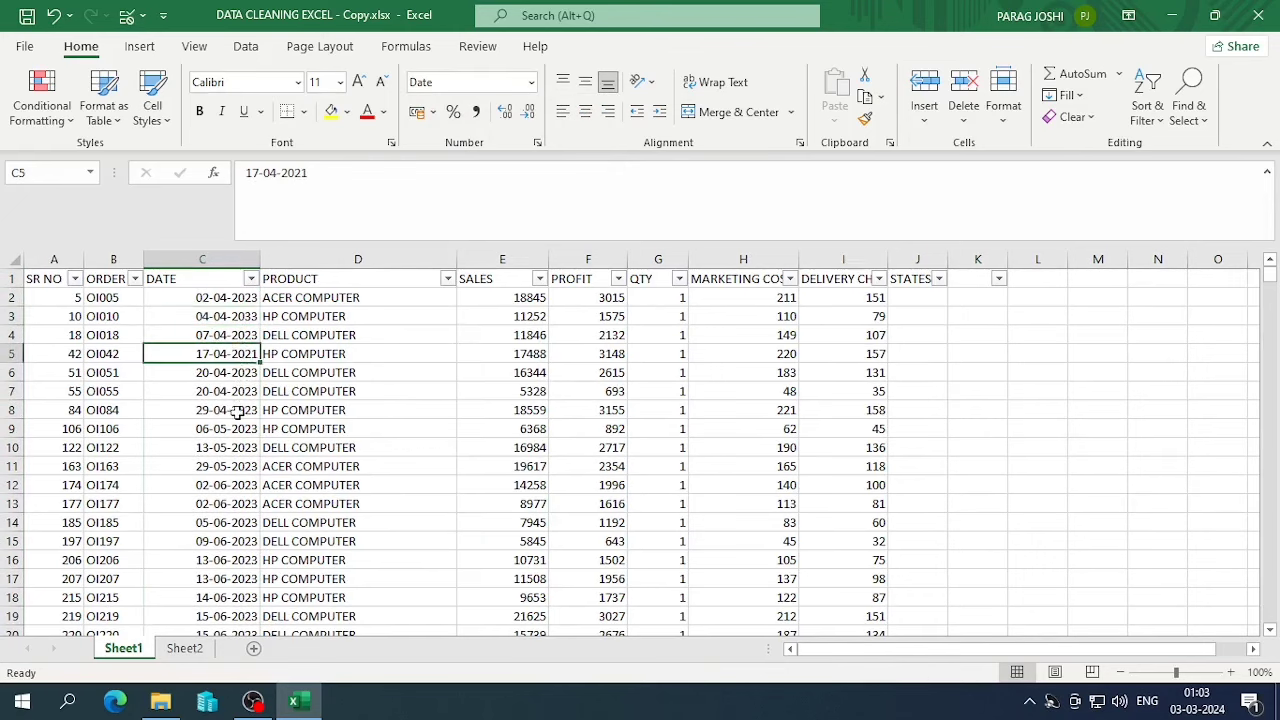
{"action": "scroll", "coordinate": [238, 414], "scroll_direction": "down", "scroll_amount": 1}
{"action": "scroll", "coordinate": [230, 300], "scroll_direction": "up", "scroll_amount": 1}
{"action": "left_click", "coordinate": [230, 297]}
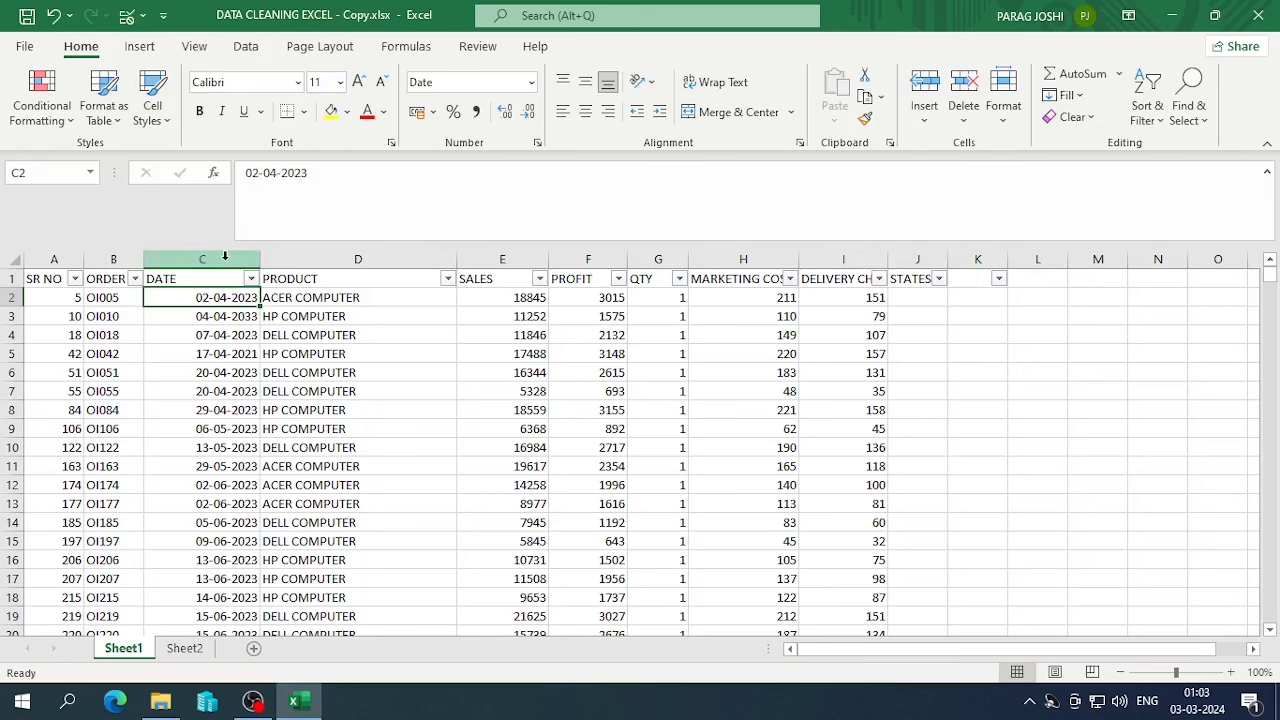
- Apply data validation to the whole DATE column, allowing only dates between 01/04/2023 and 31/03/2024
{"action": "left_click", "coordinate": [225, 257]}
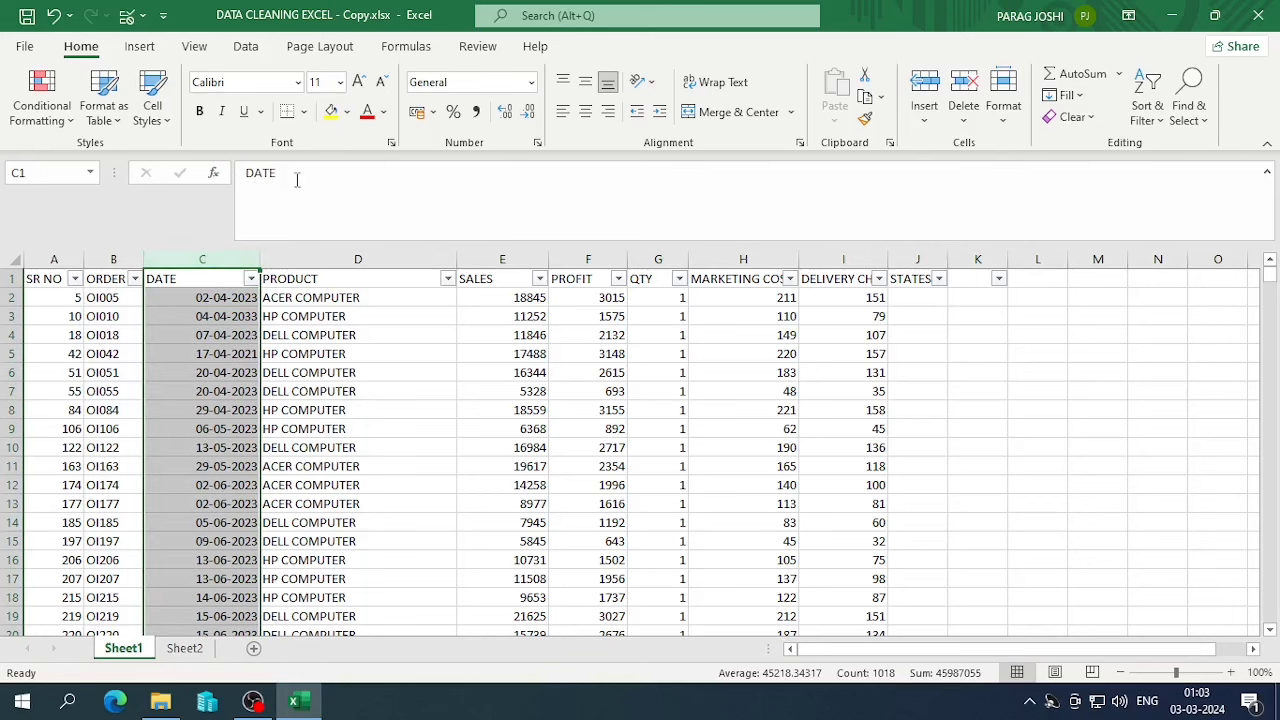
{"action": "left_click", "coordinate": [246, 47]}
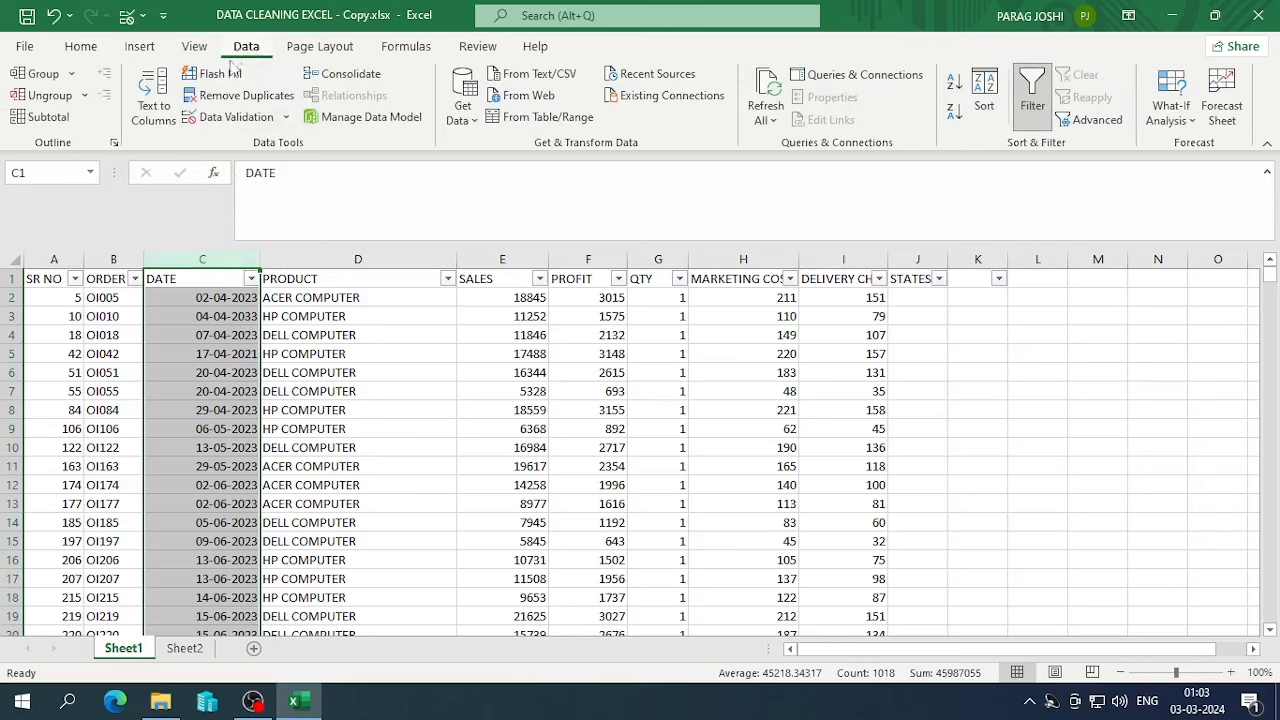
{"action": "left_click", "coordinate": [288, 118]}
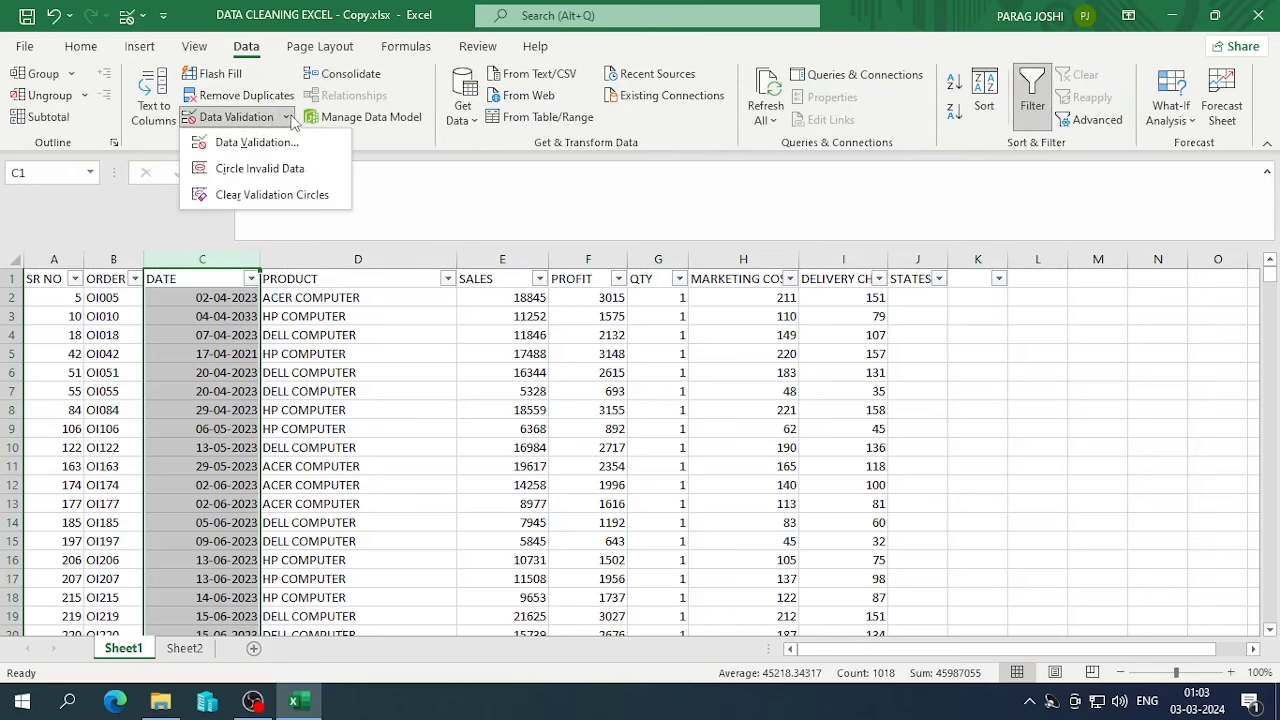
{"action": "left_click", "coordinate": [290, 118]}
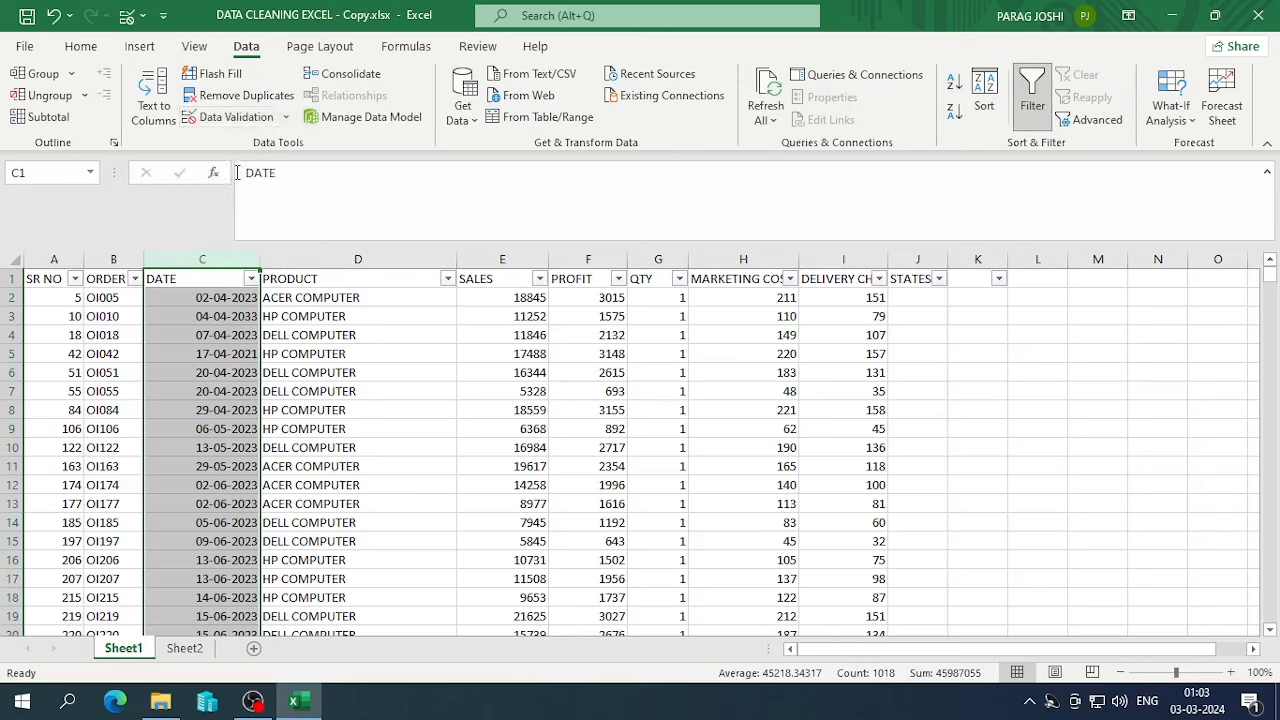
{"action": "left_click", "coordinate": [289, 119]}
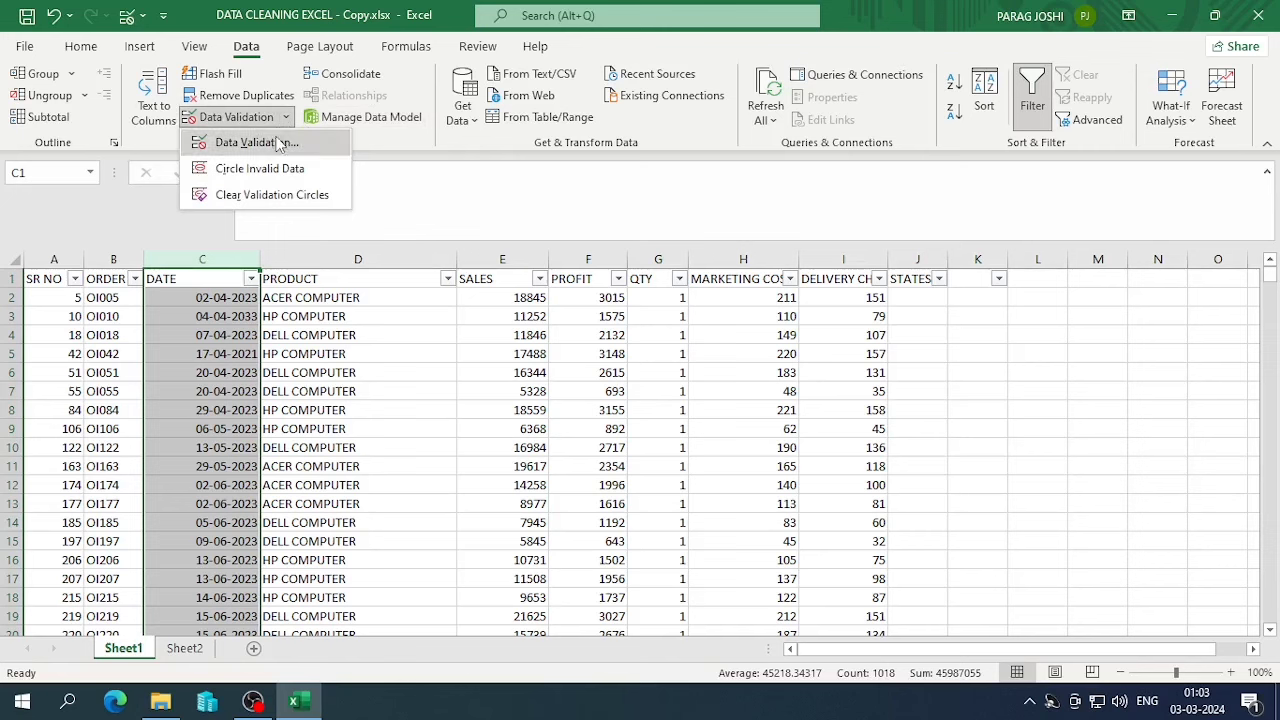
{"action": "left_click", "coordinate": [282, 140]}
{"action": "left_click", "coordinate": [360, 320]}
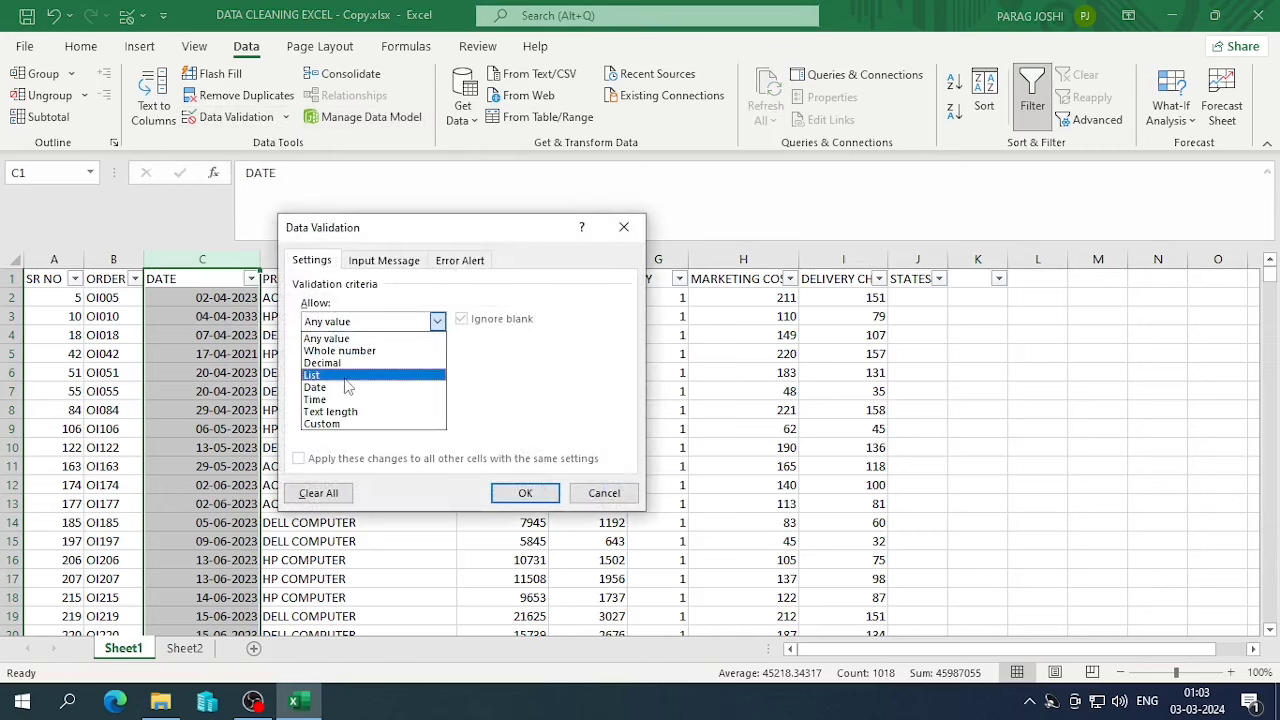
{"action": "left_click", "coordinate": [343, 397]}
{"action": "left_click", "coordinate": [343, 397]}
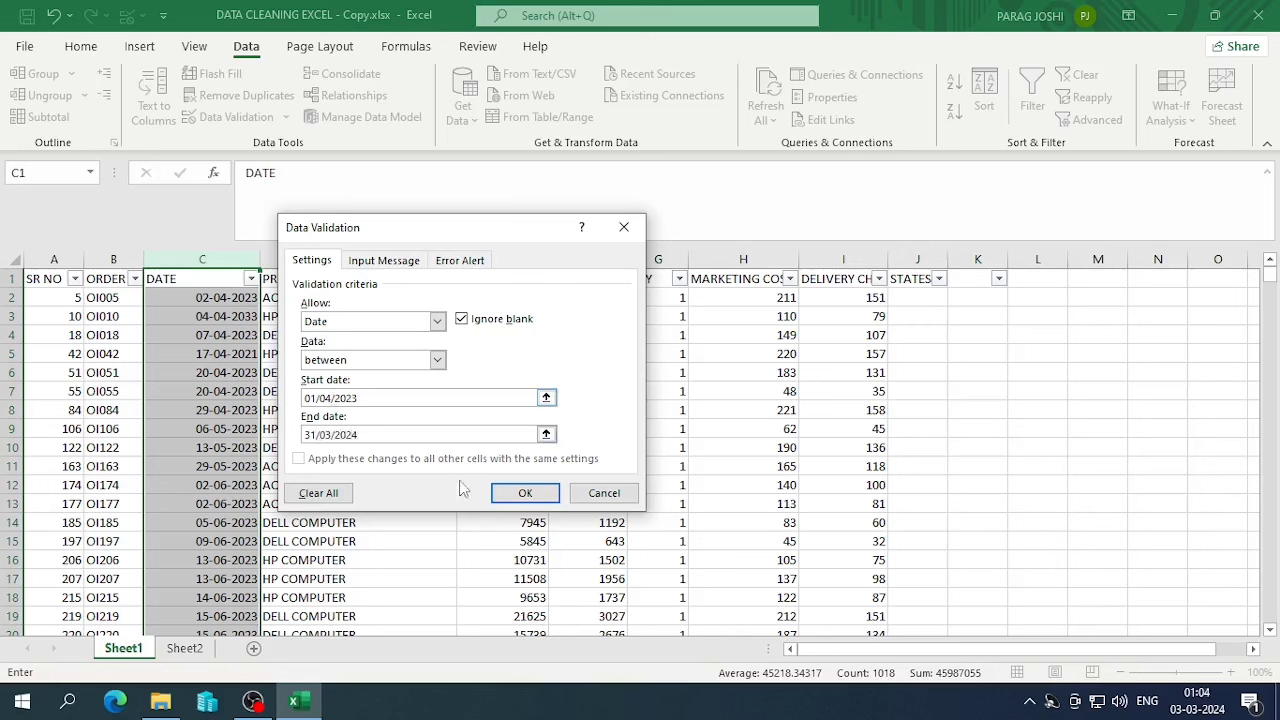
{"action": "left_click", "coordinate": [525, 492]}
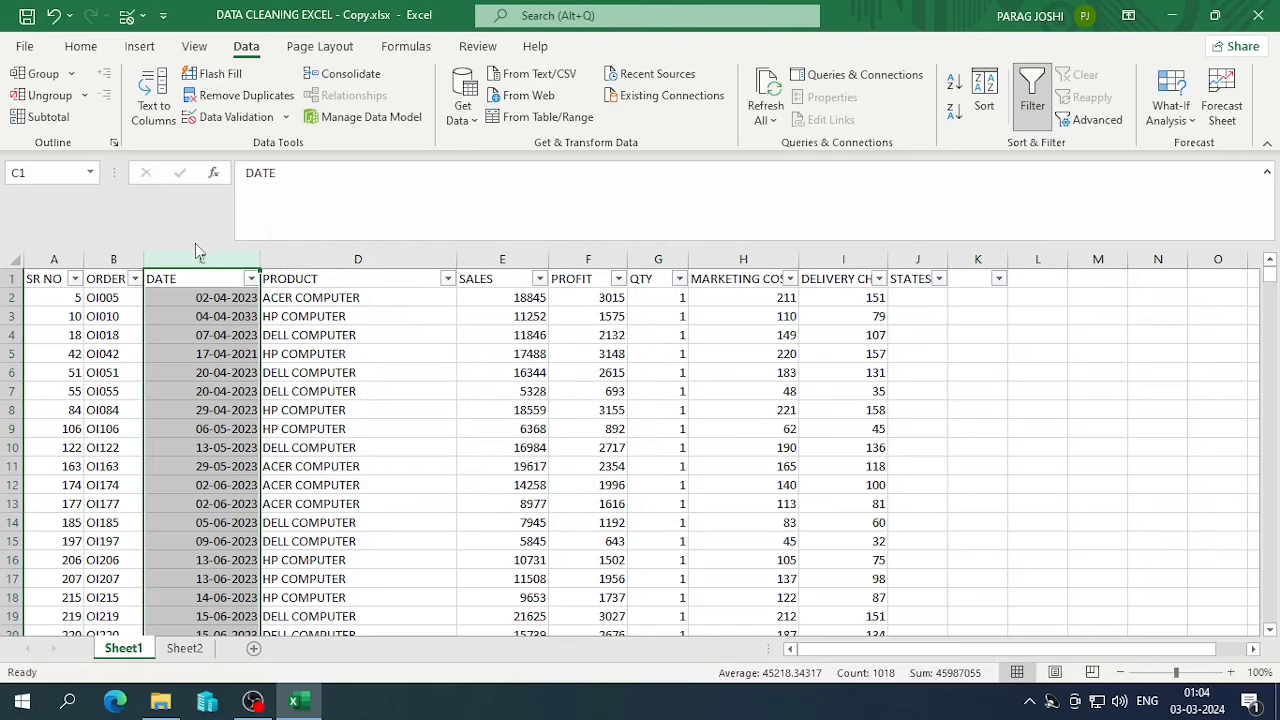
- Circle the invalid data in the DATE column and look over the first marked cells
{"action": "left_click", "coordinate": [286, 117]}
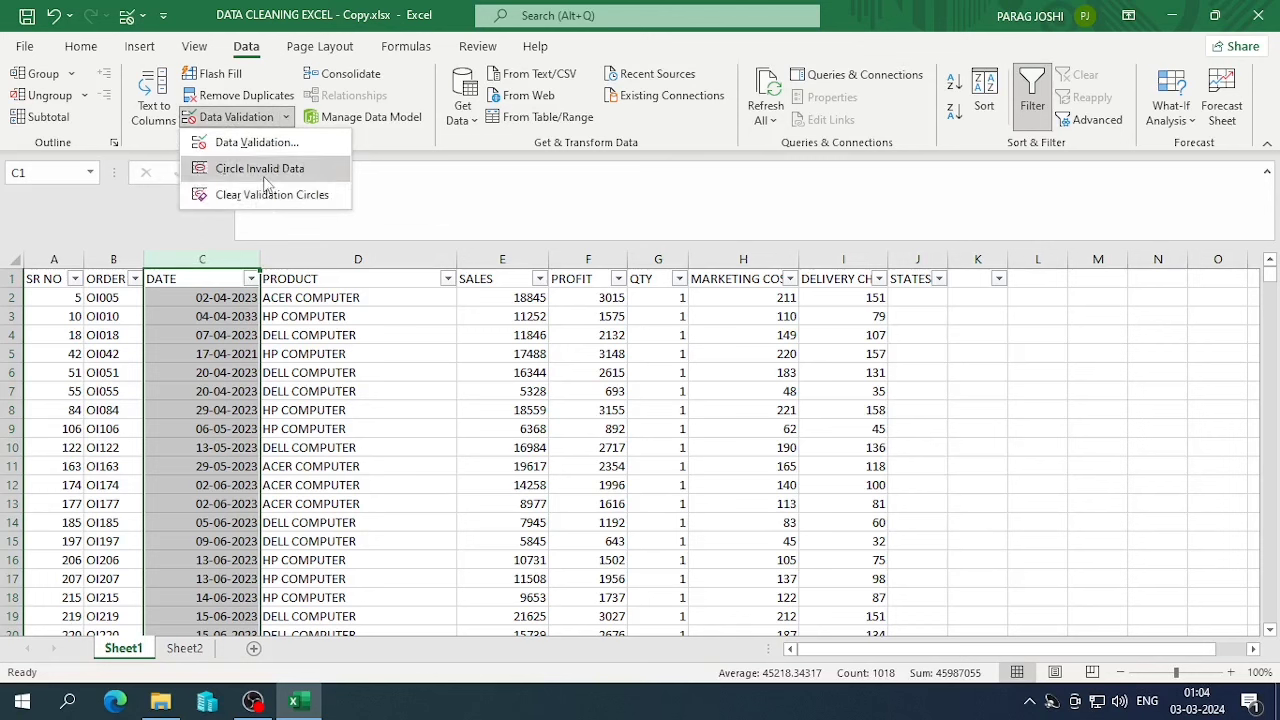
{"action": "left_click", "coordinate": [264, 178]}
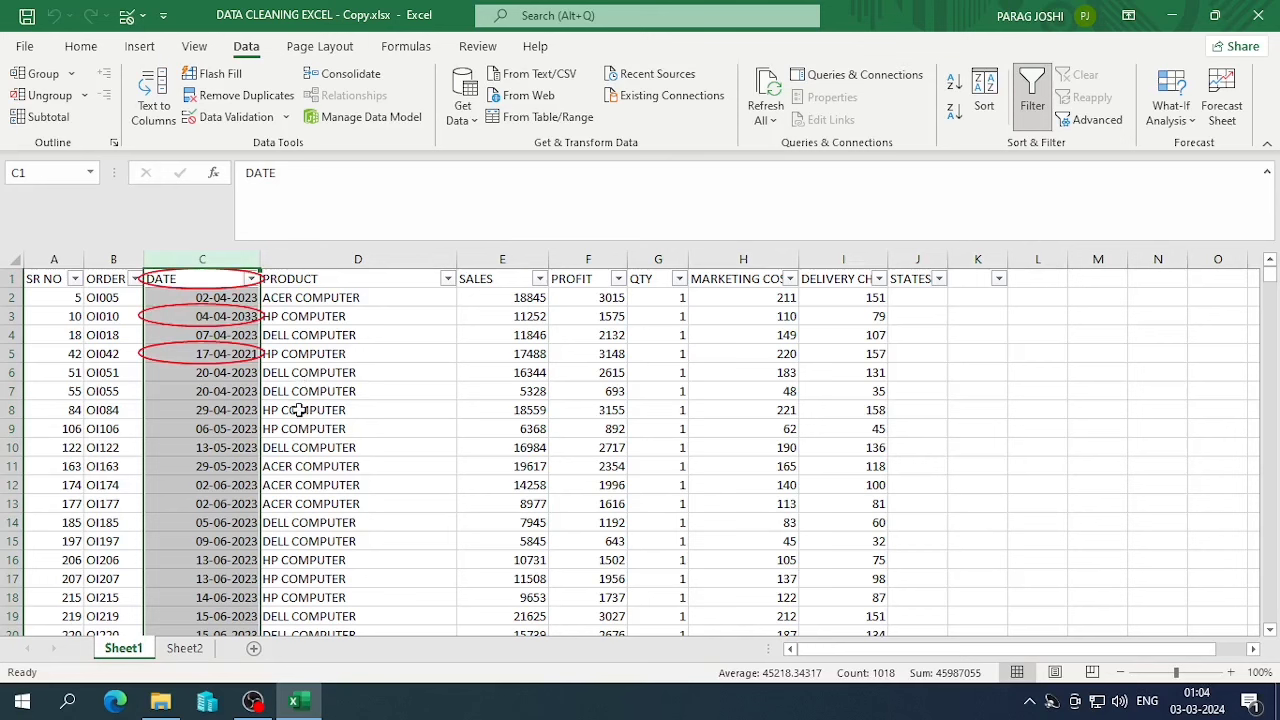
{"action": "left_click", "coordinate": [200, 282]}
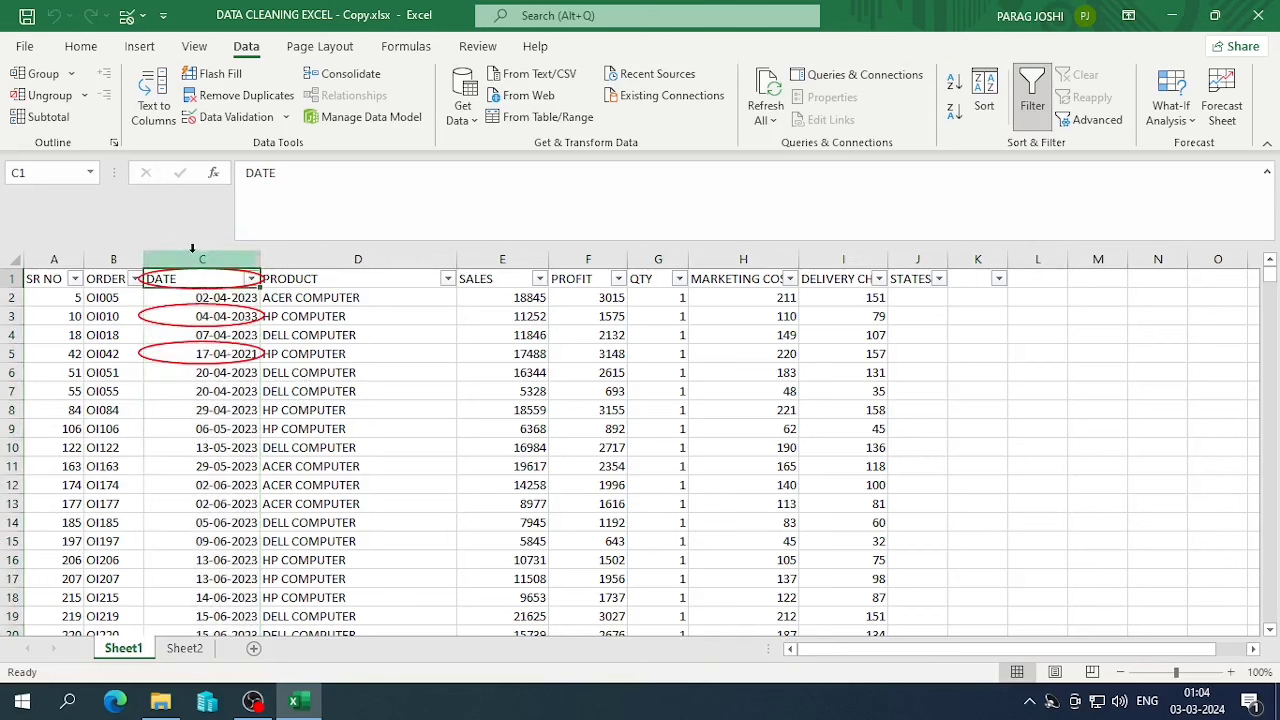
{"action": "left_click", "coordinate": [212, 316]}
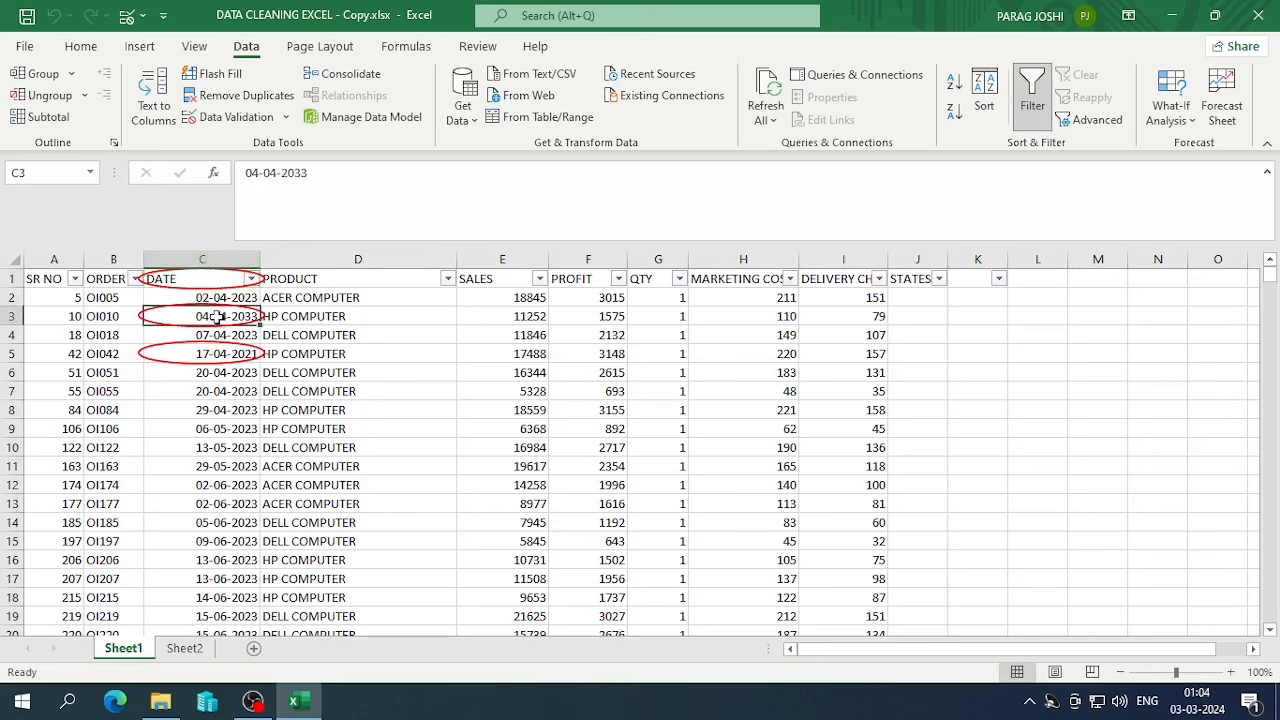
{"action": "left_click", "coordinate": [213, 283]}
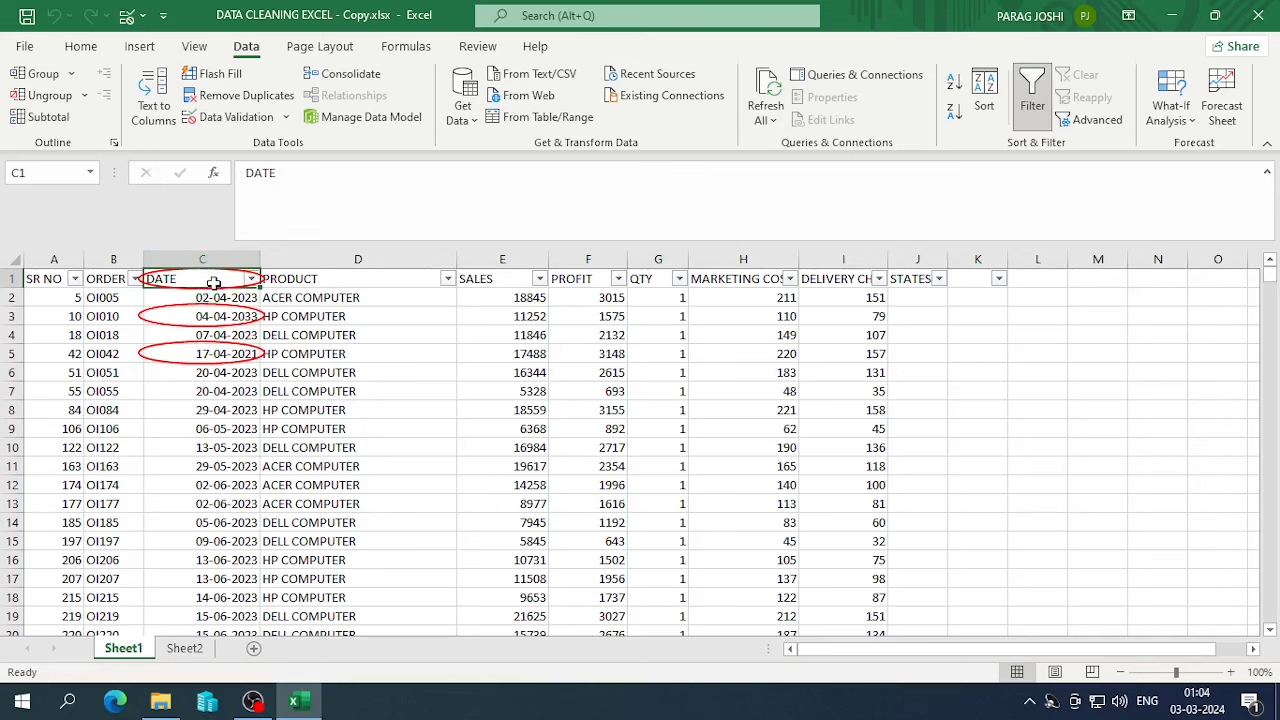
- Correct the circled date in cell C3 to 04-04-2023
{"action": "left_click", "coordinate": [254, 318]}
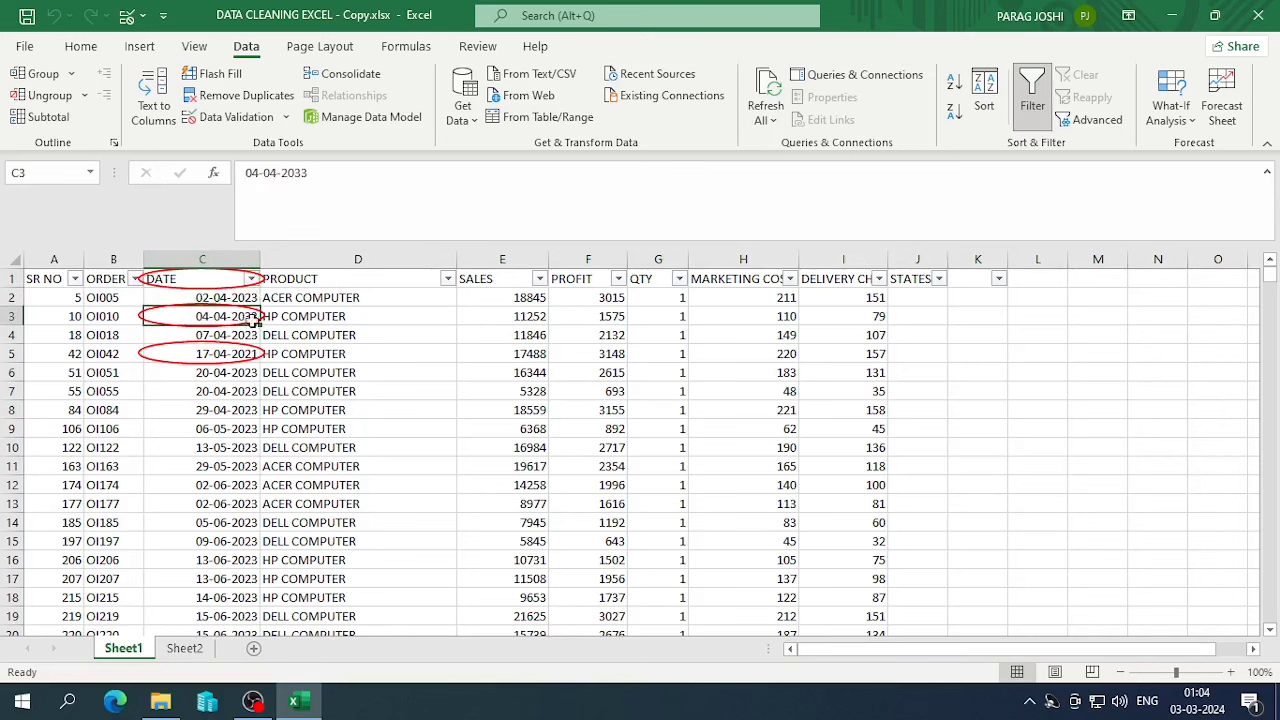
{"action": "left_click", "coordinate": [320, 187]}
{"action": "key", "text": "BackSpace"}
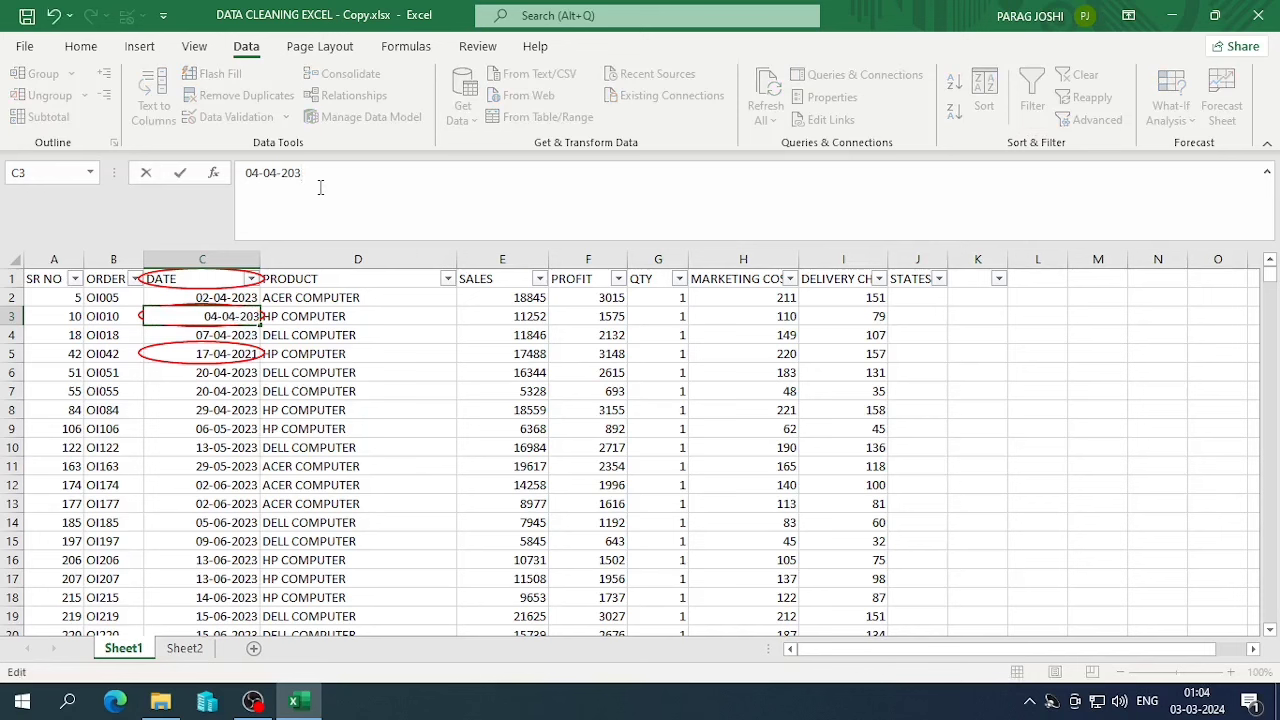
{"action": "key", "text": "BackSpace"}
{"action": "type", "text": "23"}
{"action": "key", "text": "Return"}
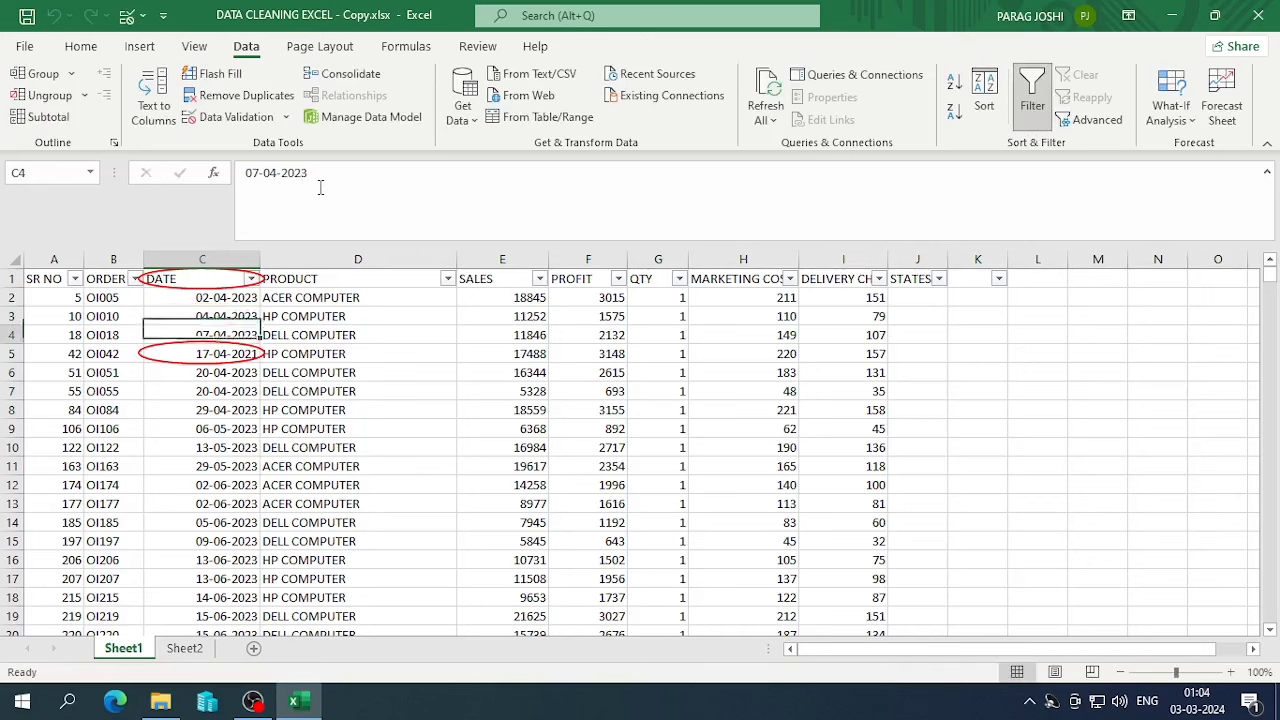
- Correct the circled date in cell C5 to 17-04-2023
{"action": "left_click", "coordinate": [246, 354]}
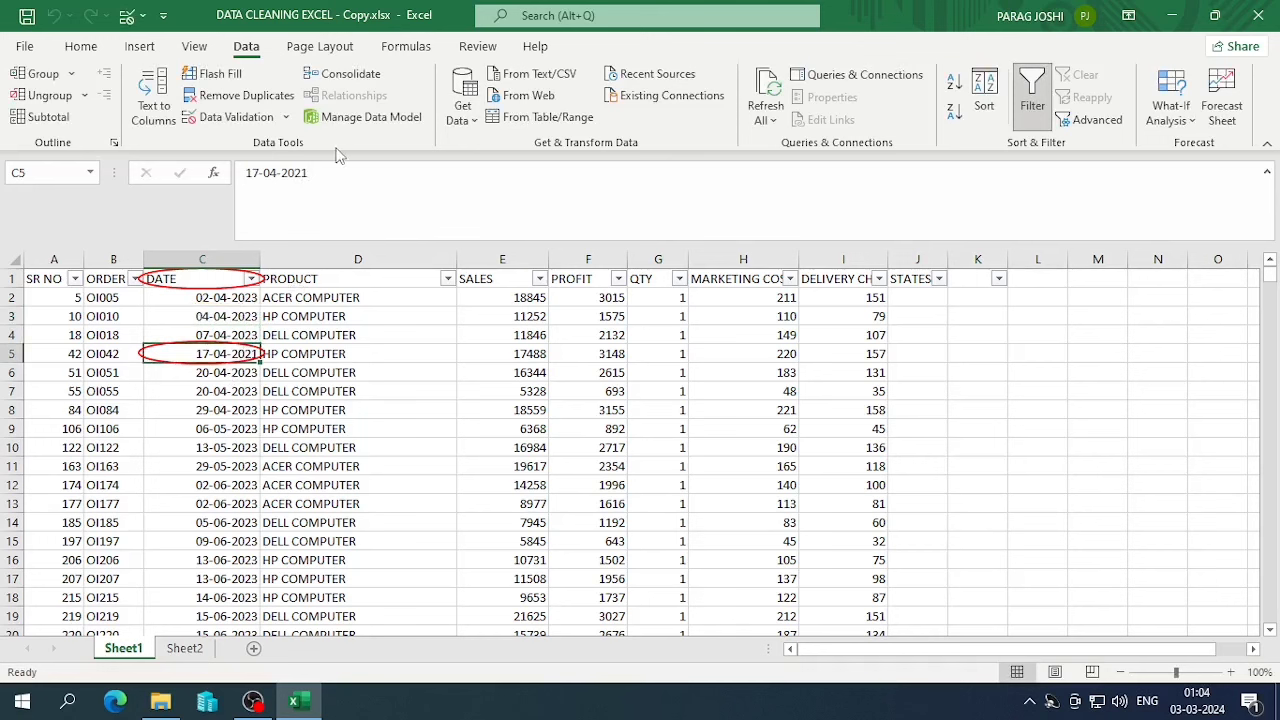
{"action": "left_click", "coordinate": [332, 172]}
{"action": "key", "text": "BackSpace"}
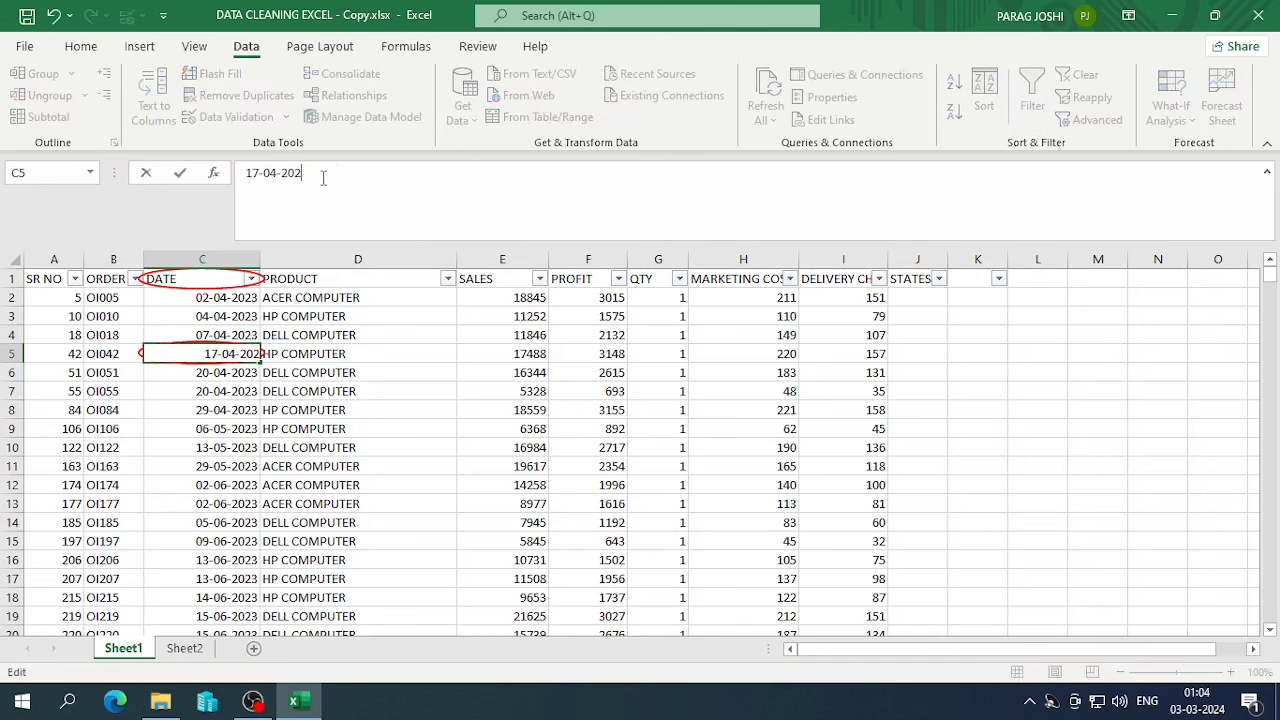
{"action": "type", "text": "3"}
{"action": "key", "text": "Return"}
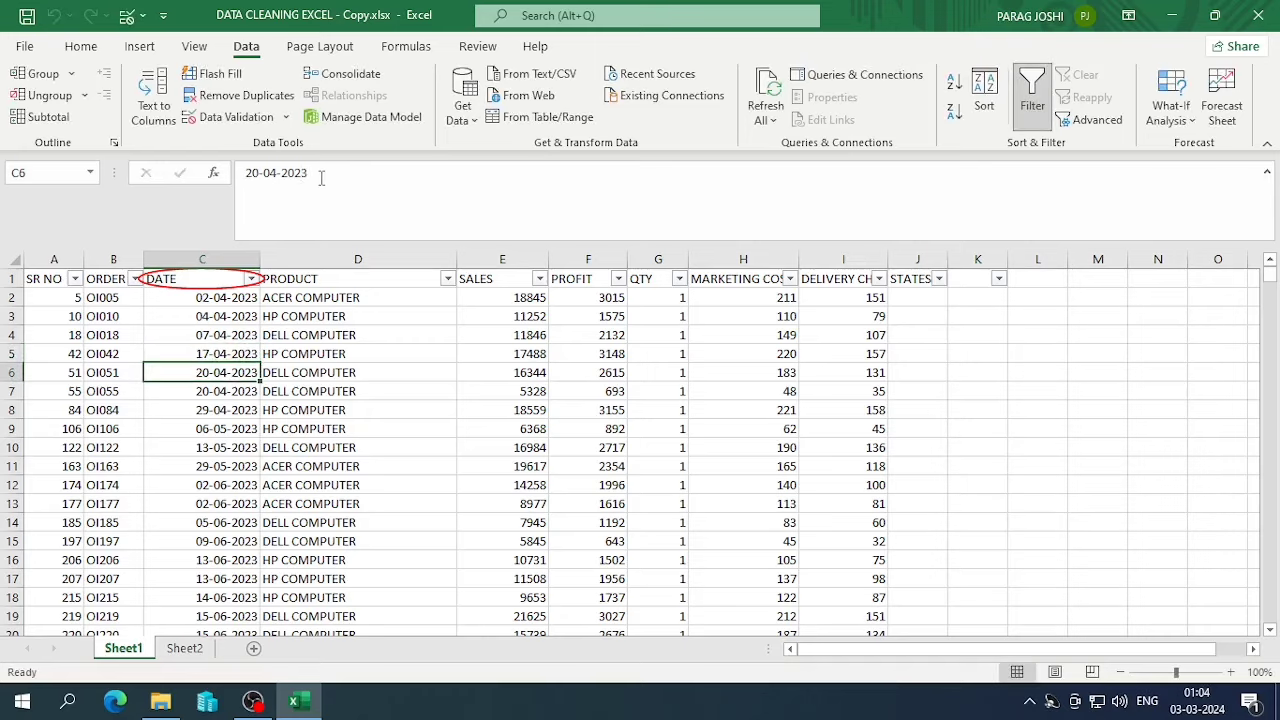
- Find the next circled date further down the DATE column, in cell C108, and correct it to 07-07-2023
{"action": "scroll", "coordinate": [190, 420], "scroll_direction": "down", "scroll_amount": 9}
{"action": "scroll", "coordinate": [212, 412], "scroll_direction": "down", "scroll_amount": 20}
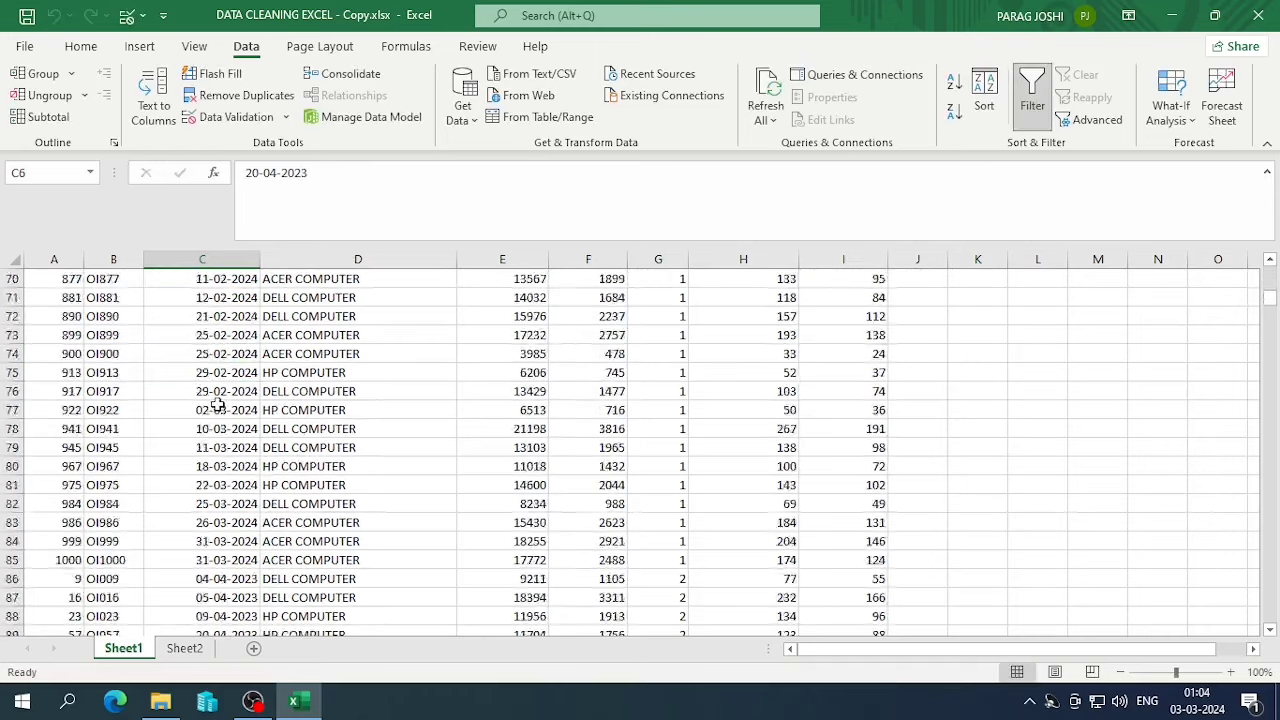
{"action": "scroll", "coordinate": [255, 420], "scroll_direction": "up", "scroll_amount": 5}
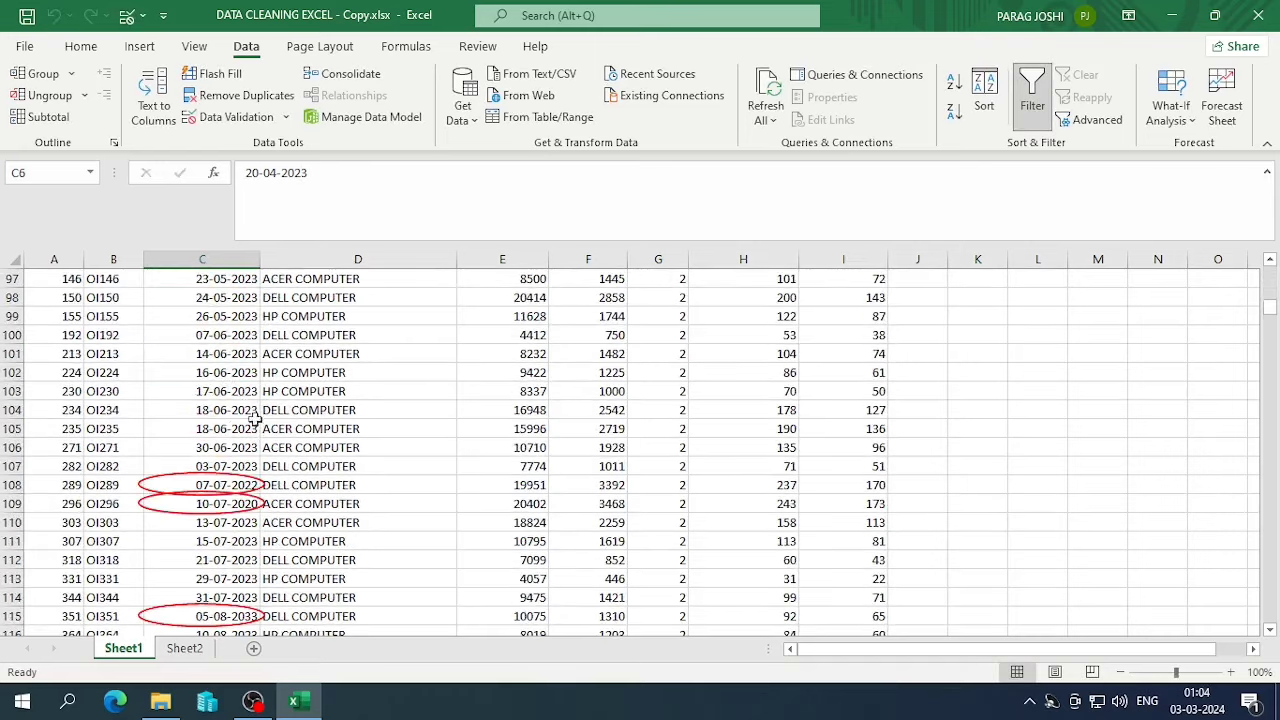
{"action": "left_click", "coordinate": [255, 482]}
{"action": "left_click", "coordinate": [294, 207]}
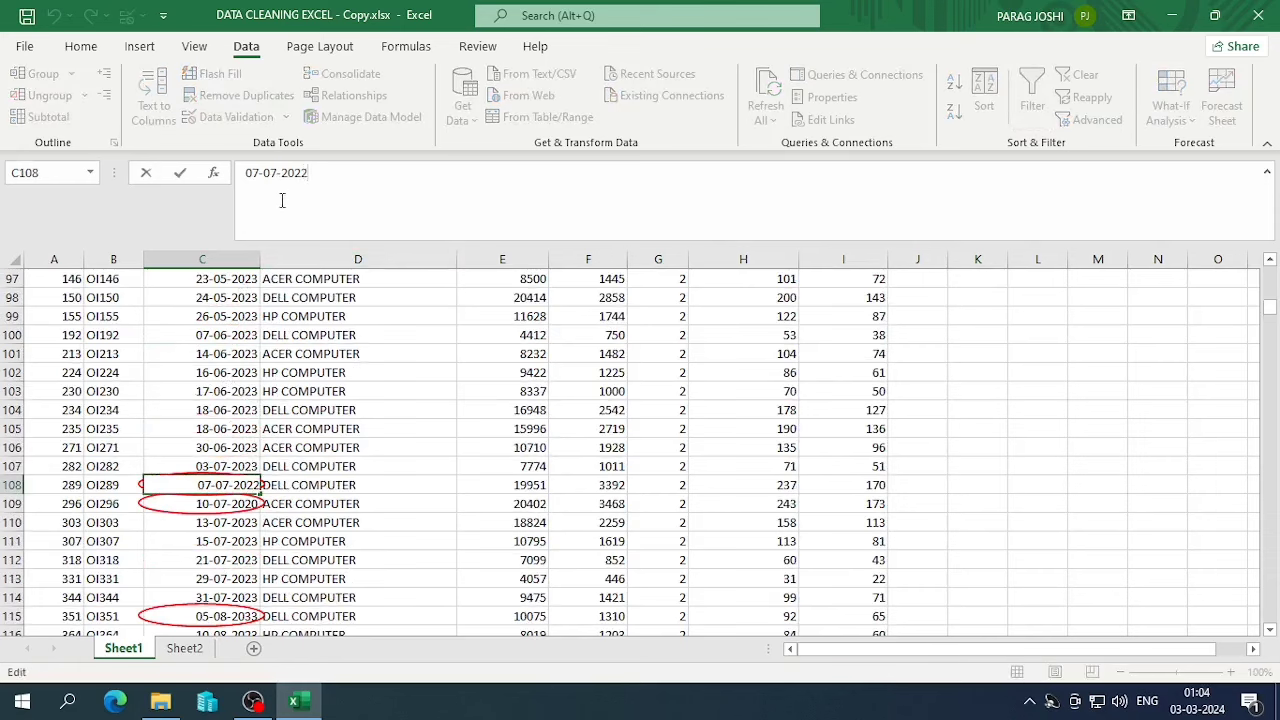
{"action": "key", "text": "Return"}
- Correct the circled date in cell C109 to 10-07-2023
{"action": "left_click", "coordinate": [345, 168]}
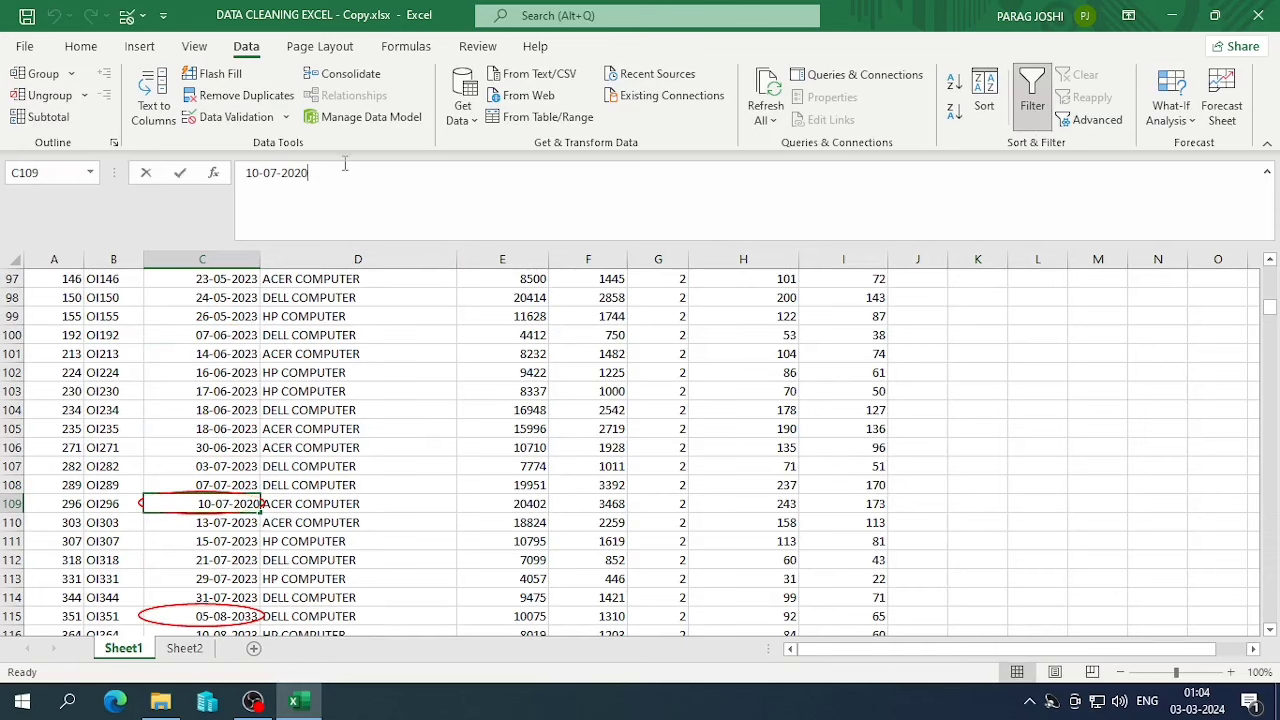
{"action": "key", "text": "BackSpace"}
{"action": "type", "text": "3"}
{"action": "key", "text": "Return"}
- Correct the circled date in cell C115 to 05-08-2023
{"action": "scroll", "coordinate": [247, 503], "scroll_direction": "down", "scroll_amount": 2}
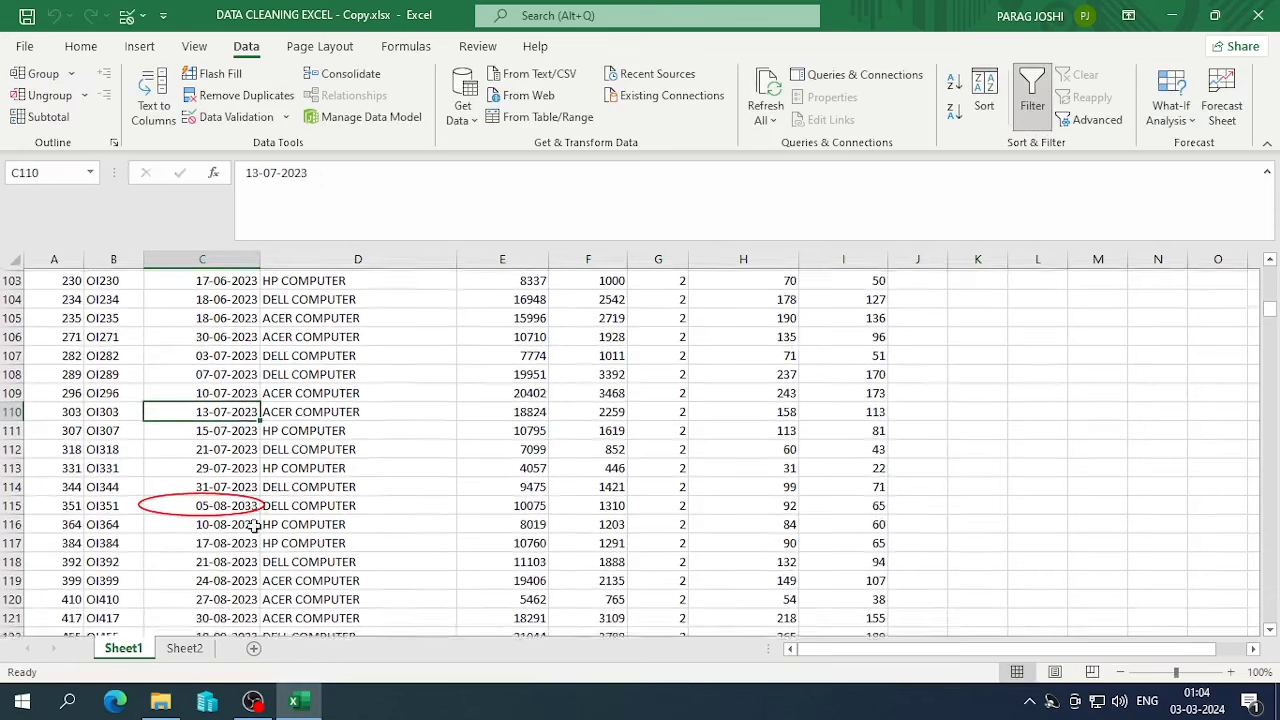
{"action": "left_click", "coordinate": [340, 174]}
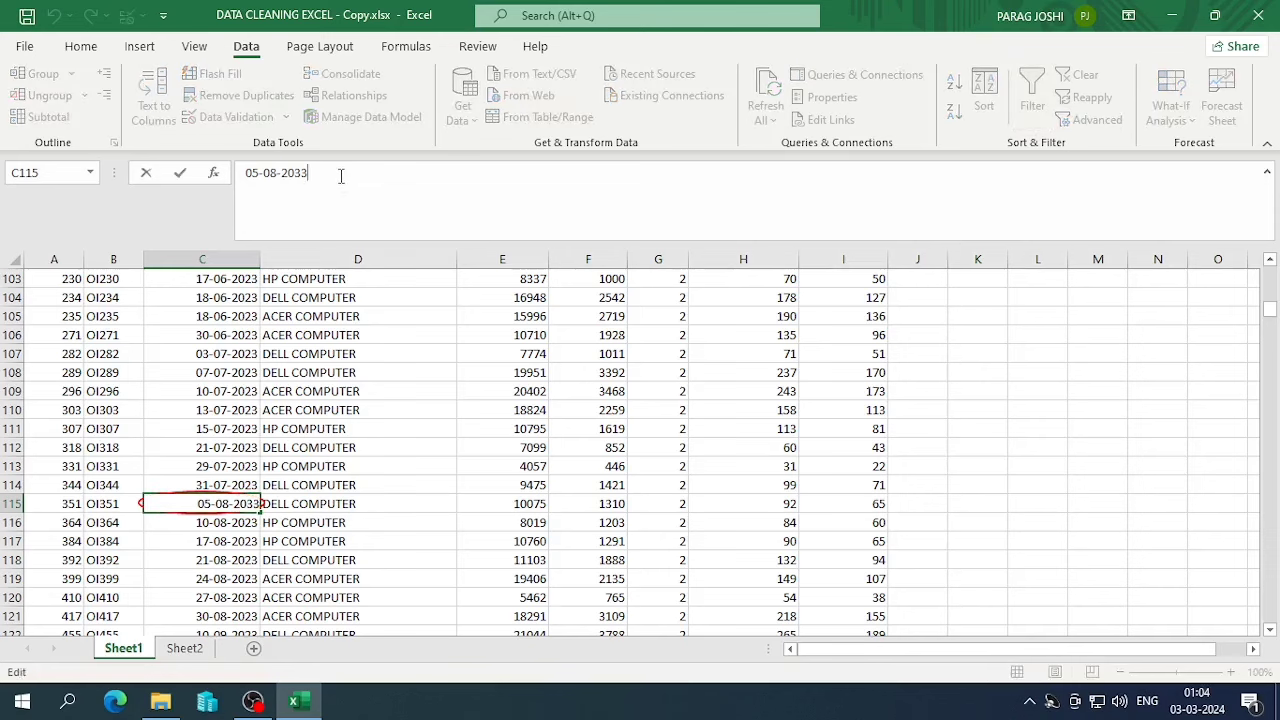
{"action": "key", "text": "BackSpace"}
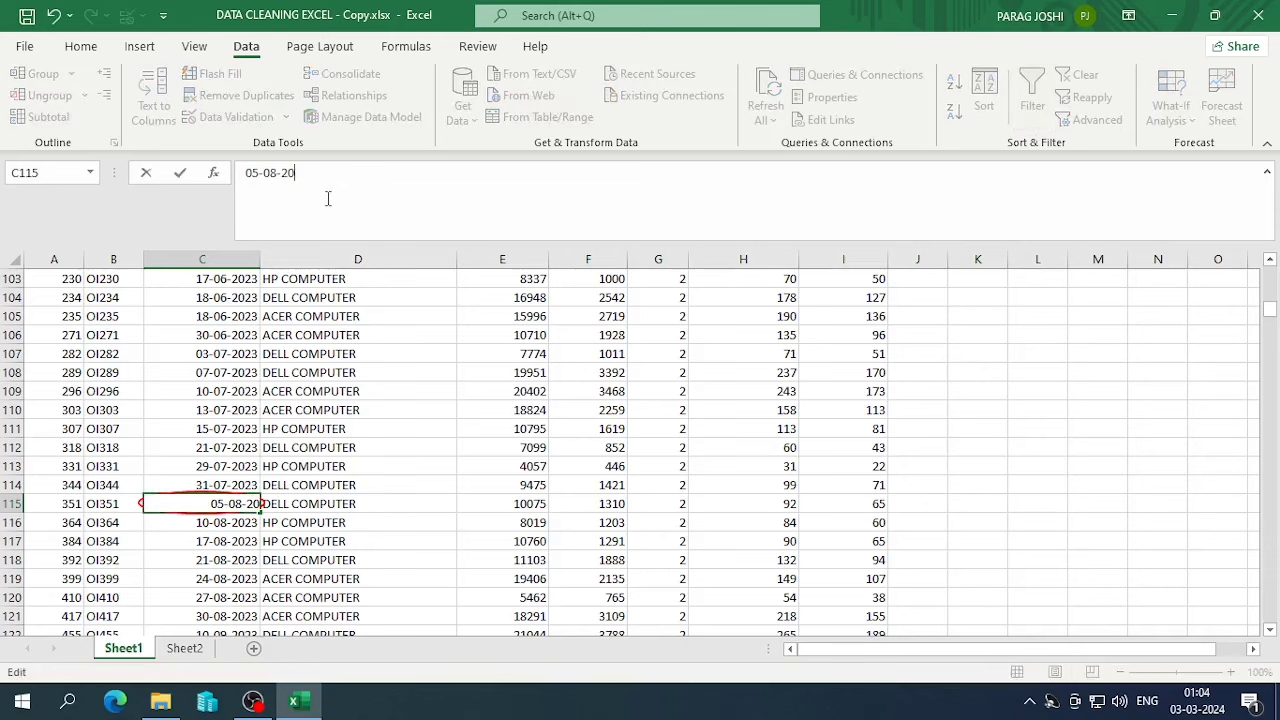
{"action": "type", "text": "3"}
{"action": "key", "text": "Return"}
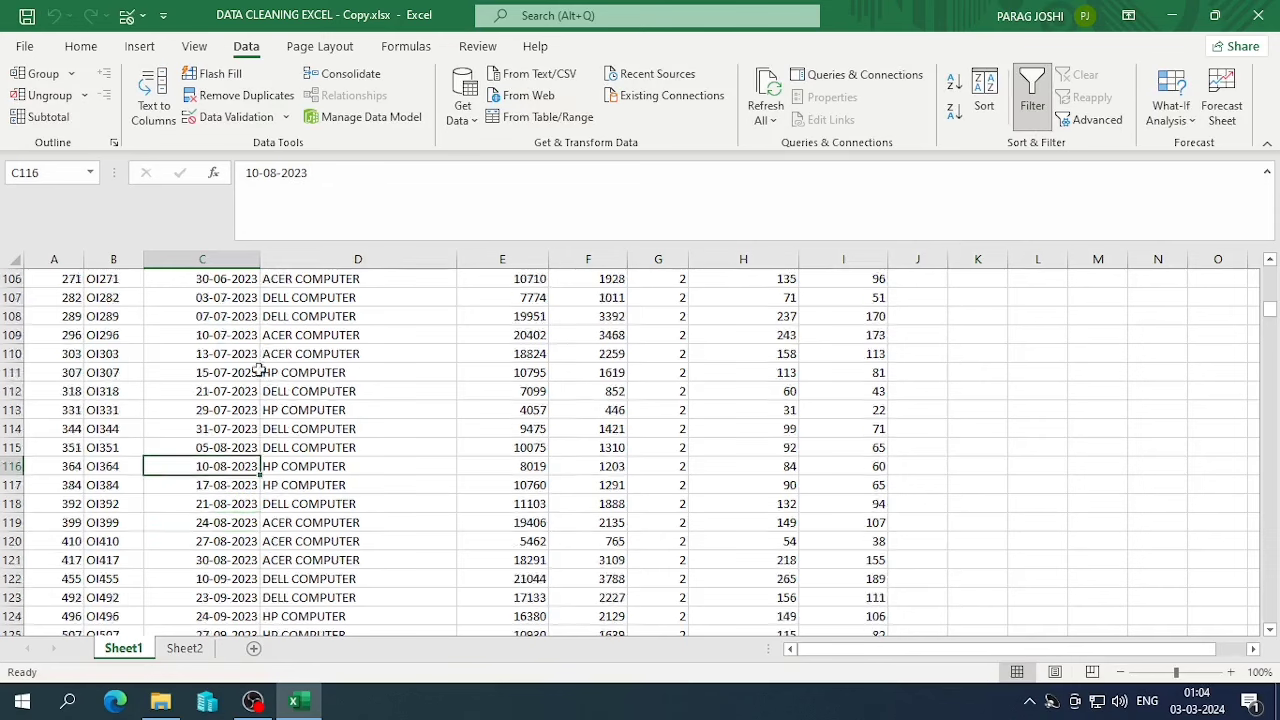
- Find the next circled date far down the DATE column, in cell C986, and correct it to 23-03-2024
{"action": "scroll", "coordinate": [225, 470], "scroll_direction": "down", "scroll_amount": 7}
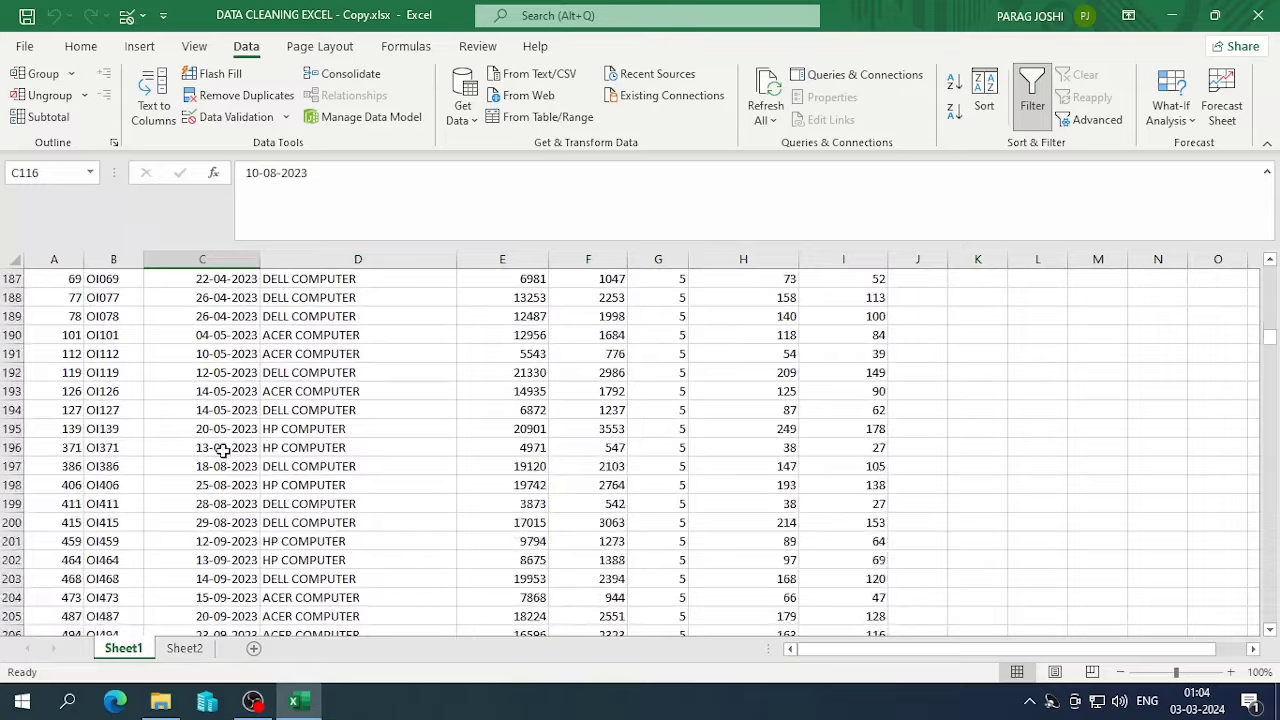
{"action": "scroll", "coordinate": [225, 450], "scroll_direction": "down", "scroll_amount": 20}
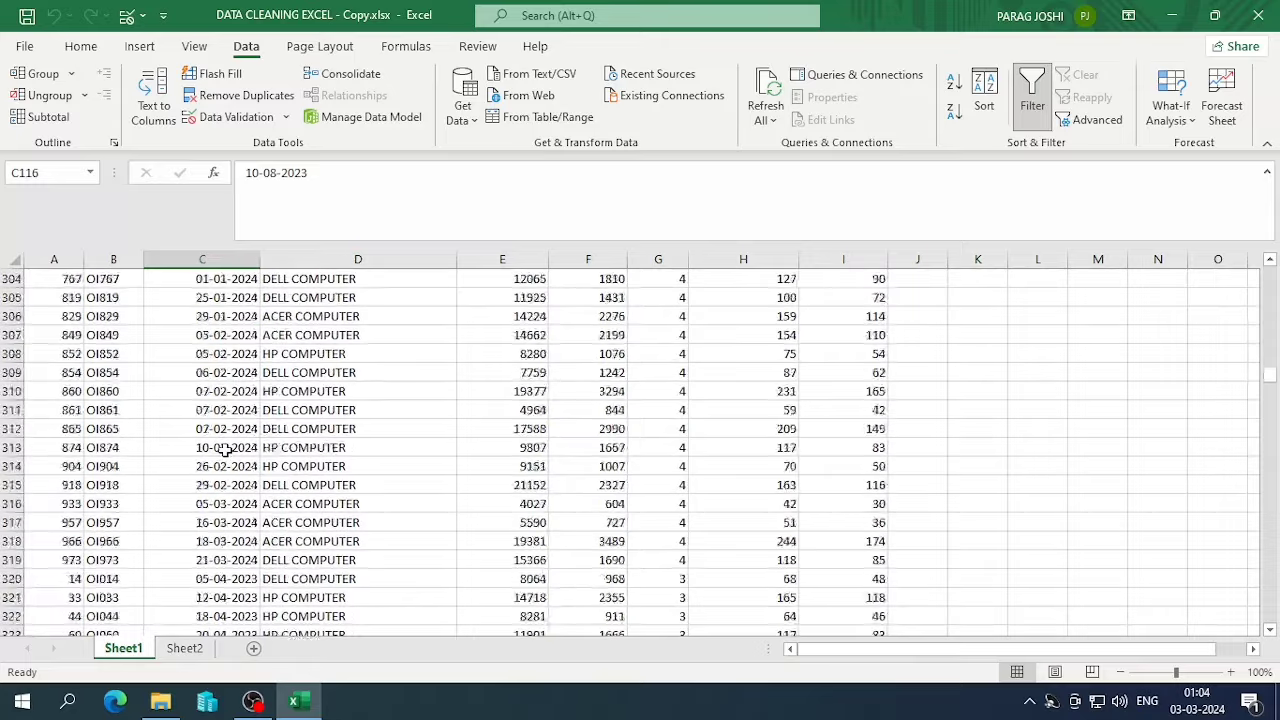
{"action": "scroll", "coordinate": [228, 447], "scroll_direction": "down", "scroll_amount": 20}
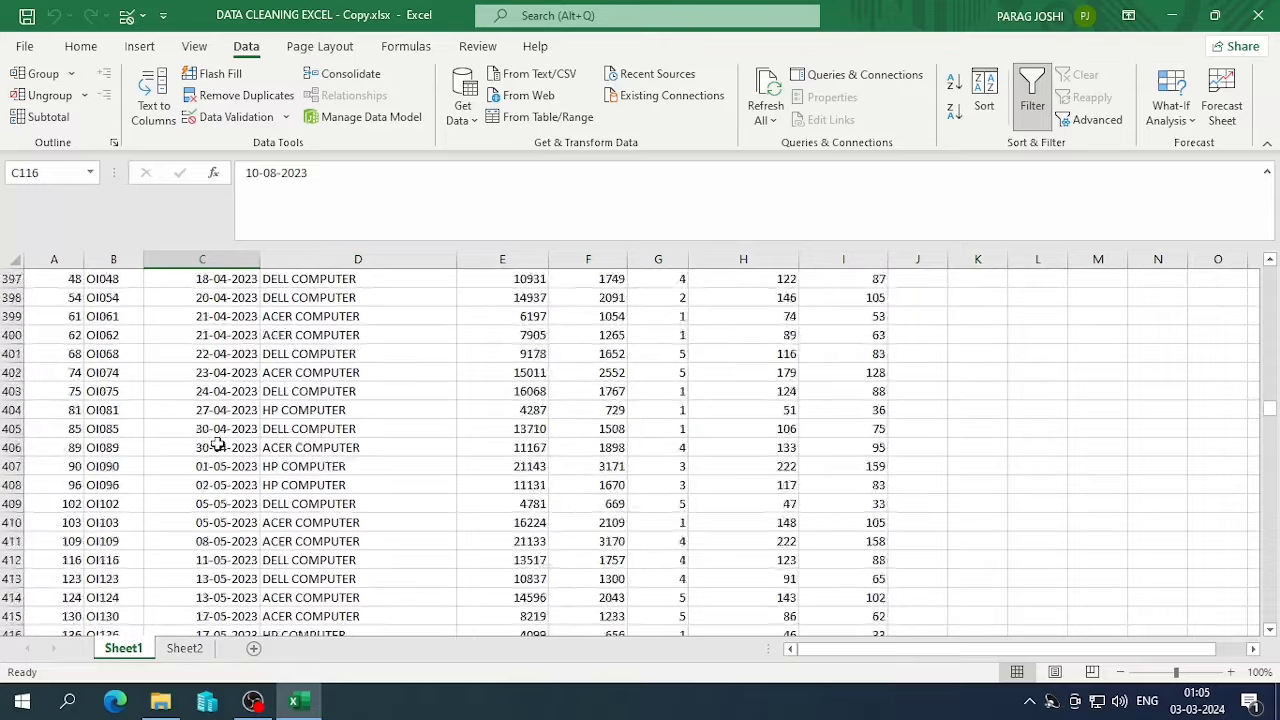
{"action": "scroll", "coordinate": [218, 447], "scroll_direction": "down", "scroll_amount": 20}
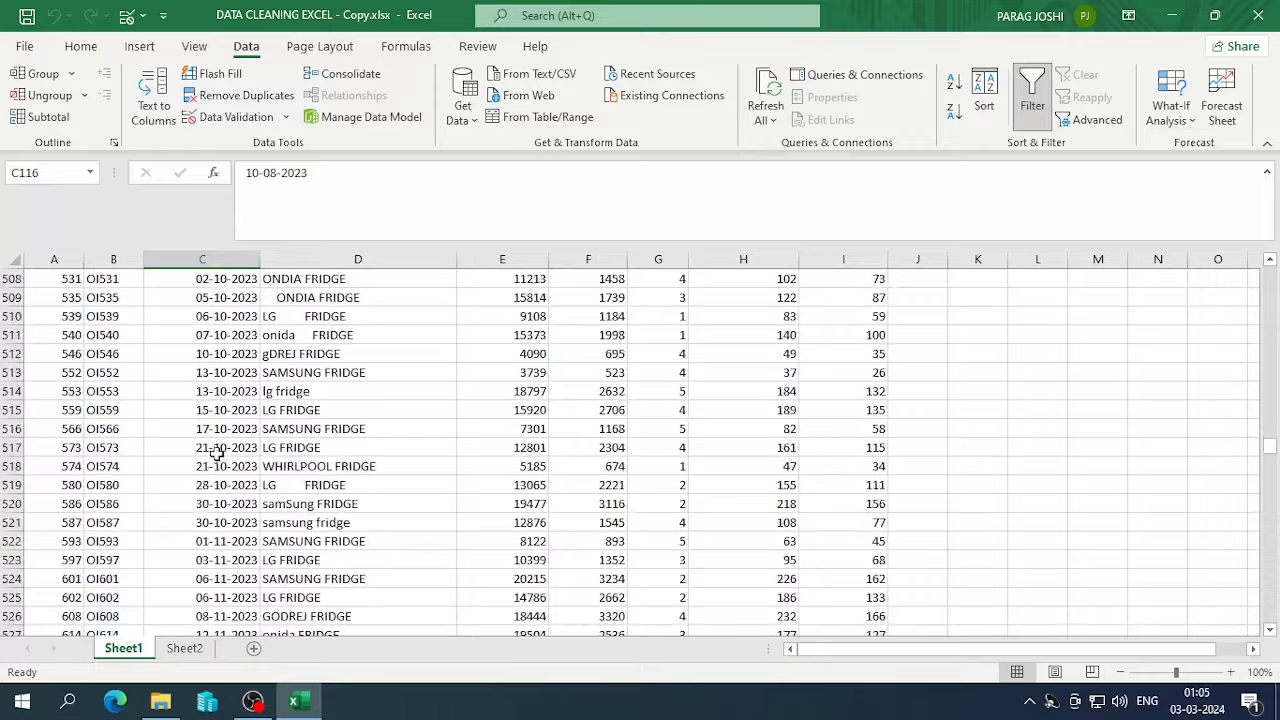
{"action": "scroll", "coordinate": [216, 465], "scroll_direction": "down", "scroll_amount": 20}
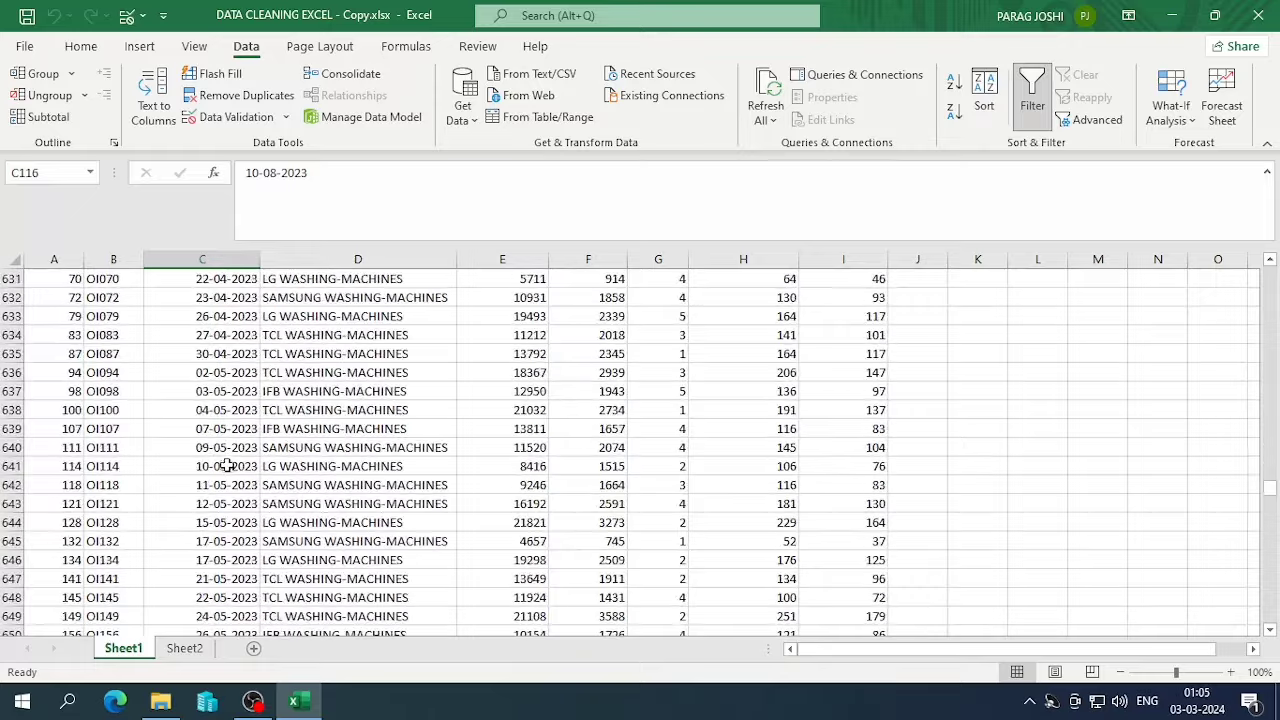
{"action": "scroll", "coordinate": [228, 460], "scroll_direction": "down", "scroll_amount": 20}
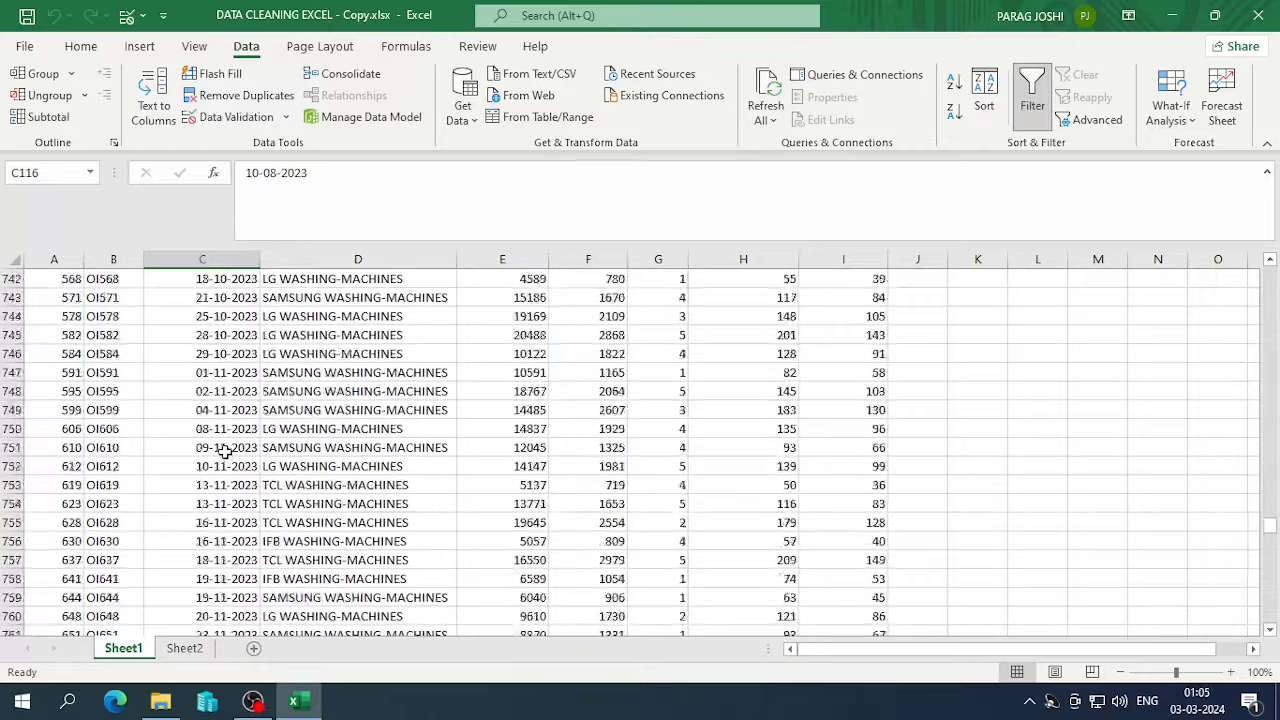
{"action": "scroll", "coordinate": [226, 452], "scroll_direction": "down", "scroll_amount": 20}
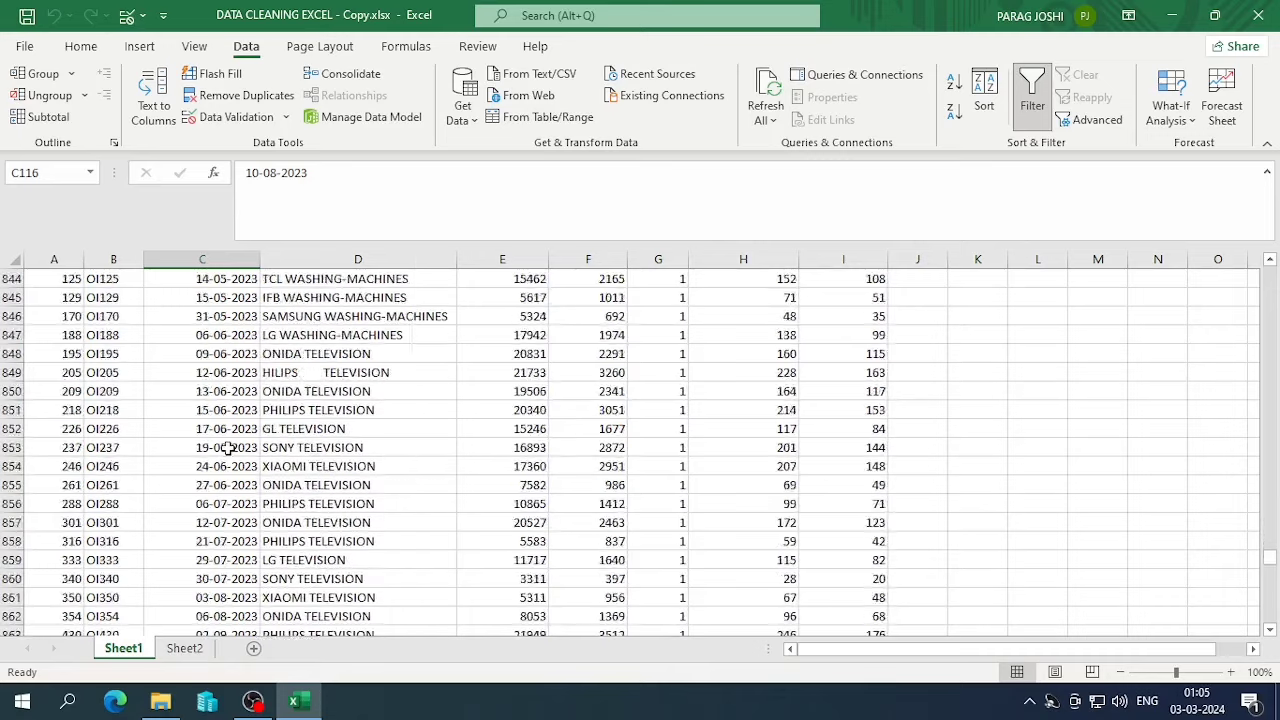
{"action": "scroll", "coordinate": [228, 449], "scroll_direction": "down", "scroll_amount": 20}
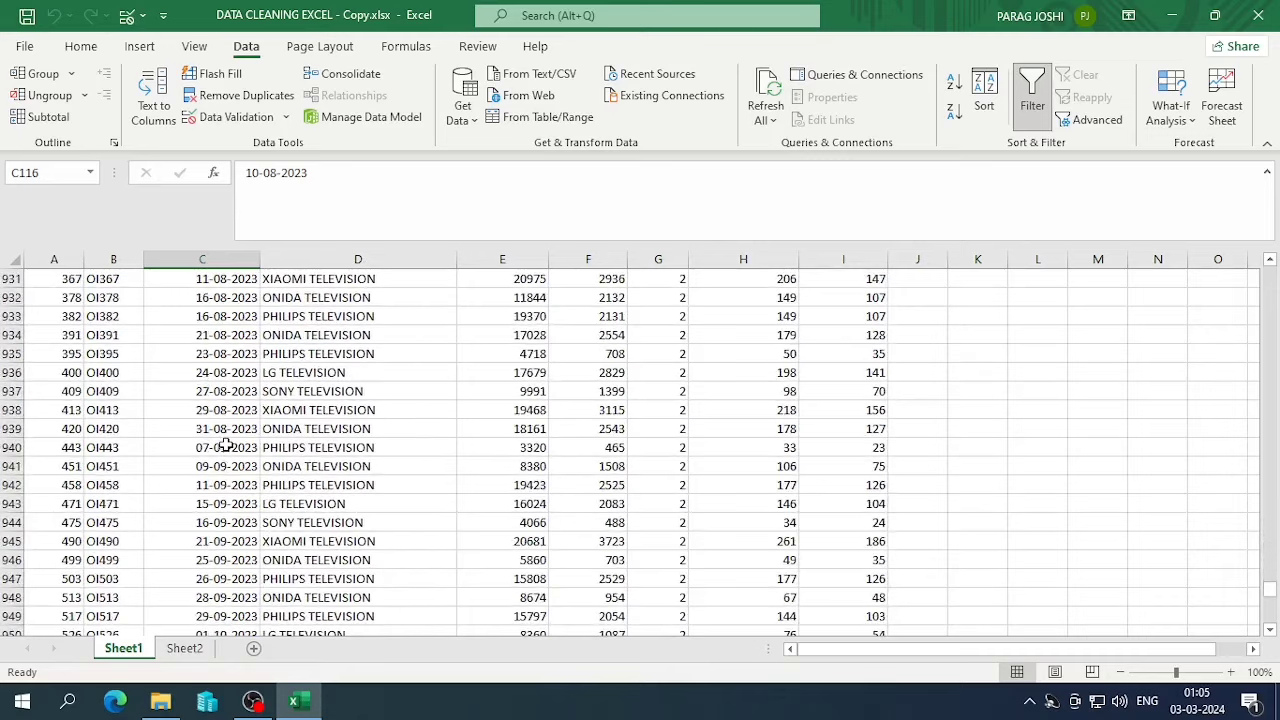
{"action": "scroll", "coordinate": [226, 446], "scroll_direction": "down", "scroll_amount": 7}
{"action": "left_click", "coordinate": [245, 521]}
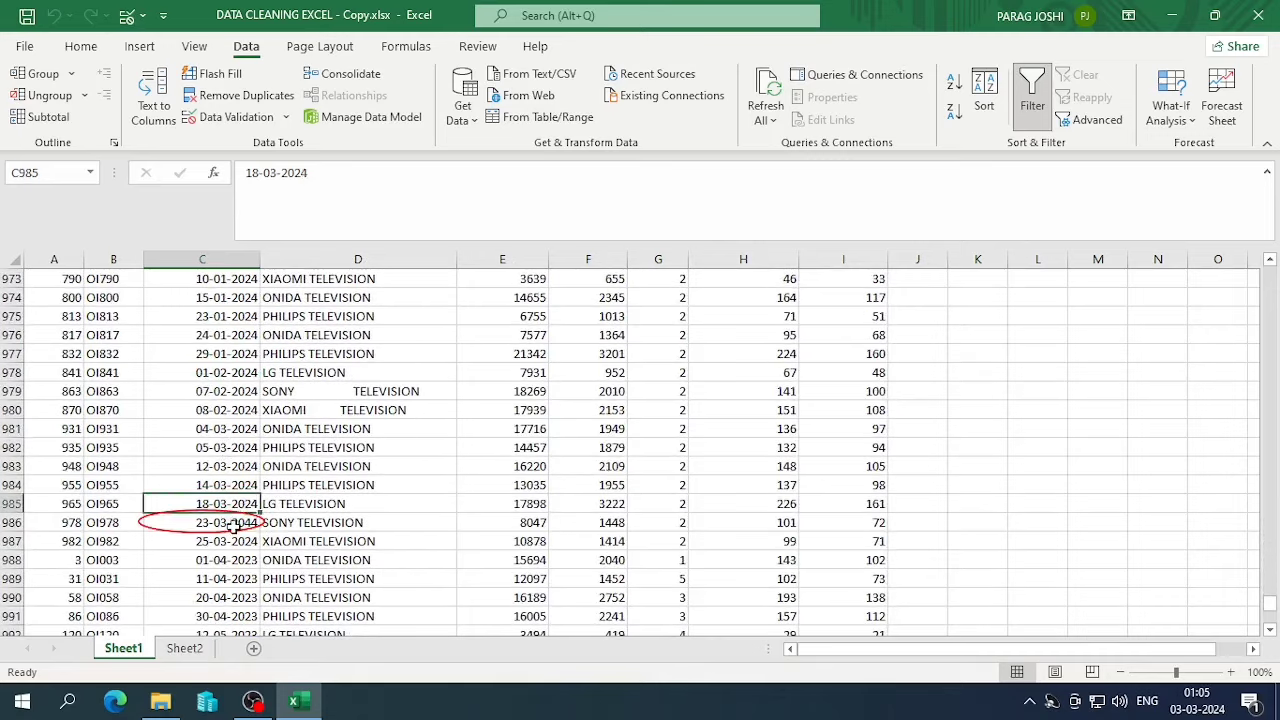
{"action": "left_click", "coordinate": [328, 188]}
{"action": "key", "text": "BackSpace"}
{"action": "key", "text": "BackSpace"}
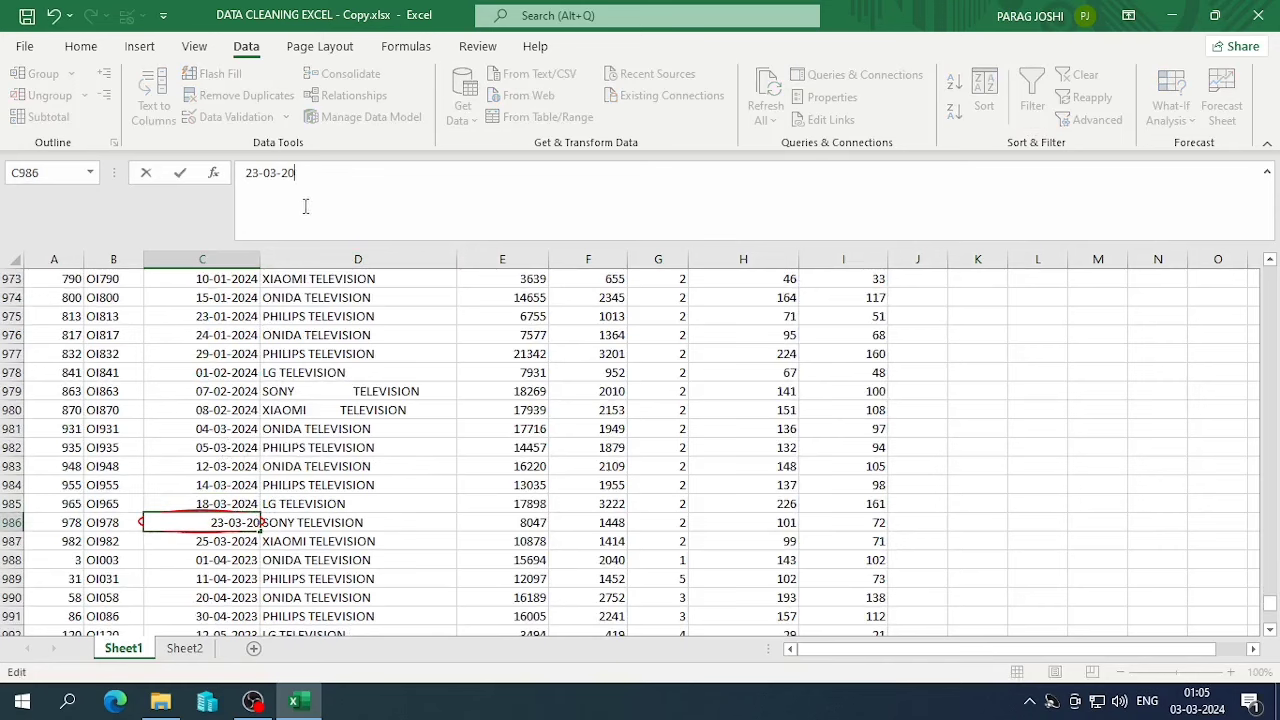
{"action": "type", "text": "24"}
{"action": "key", "text": "Return"}
- Correct the circled date in cell C1008, near the end of the data, to 23-11-2023
{"action": "scroll", "coordinate": [294, 300], "scroll_direction": "down", "scroll_amount": 11}
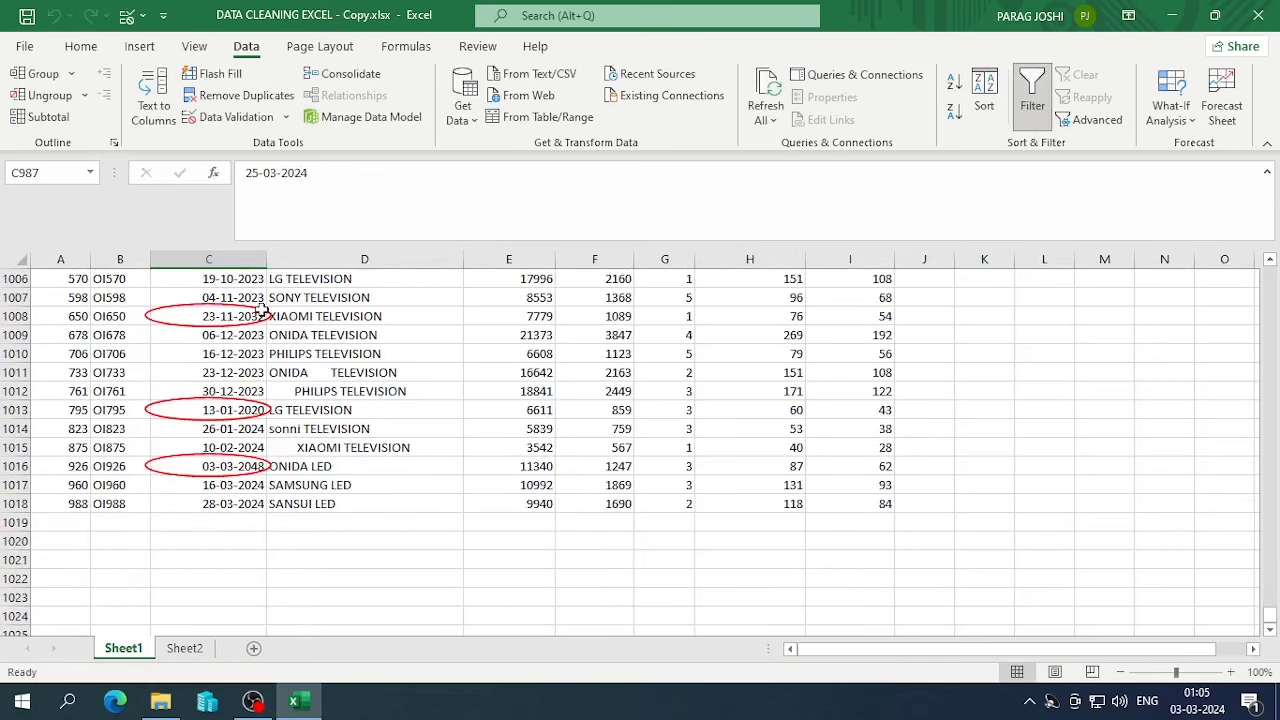
{"action": "left_click", "coordinate": [258, 316]}
{"action": "left_click", "coordinate": [317, 178]}
{"action": "key", "text": "BackSpace"}
{"action": "key", "text": "BackSpace"}
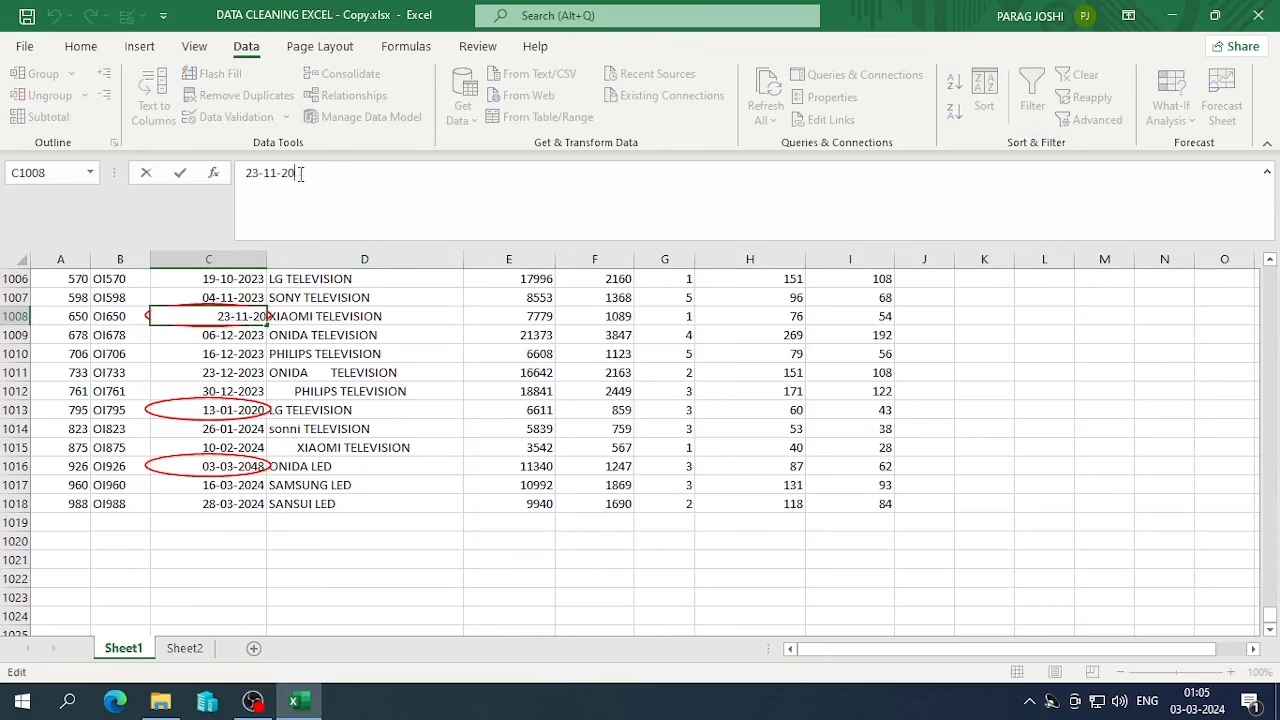
{"action": "type", "text": "23"}
{"action": "key", "text": "Return"}
- Correct the circled date in cell C1013 to 13-01-2024
{"action": "left_click", "coordinate": [245, 423]}
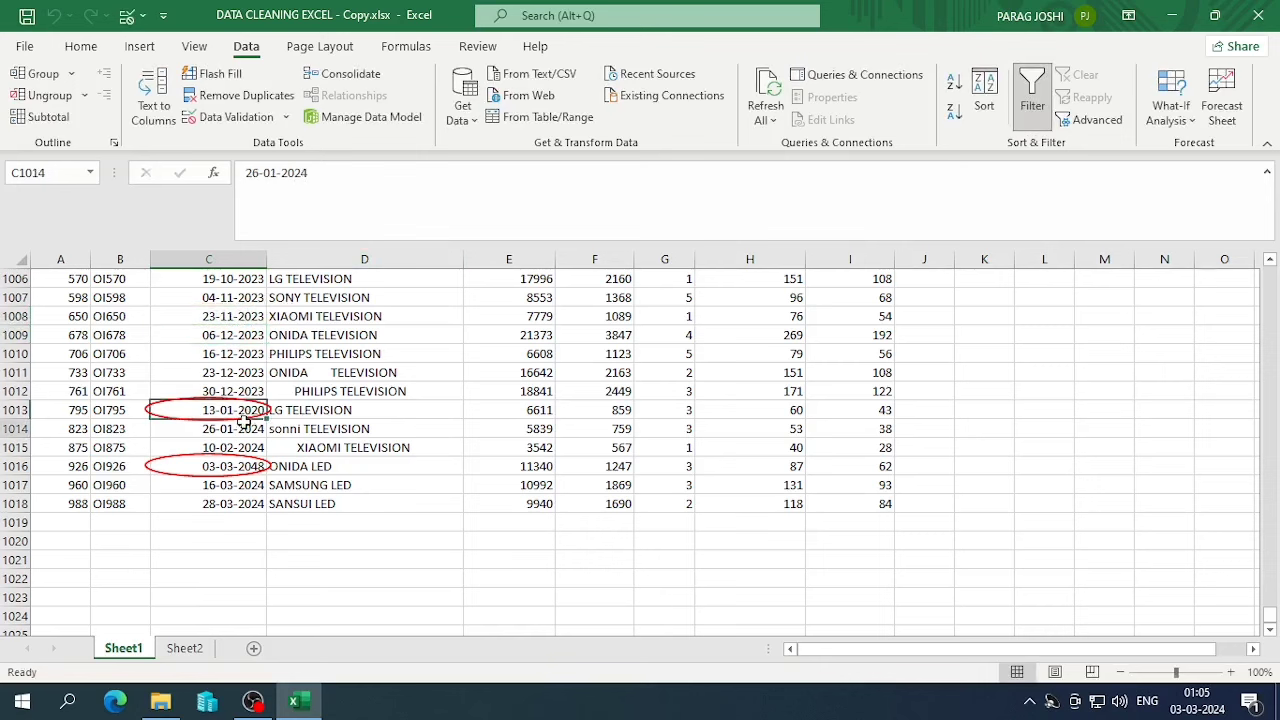
{"action": "left_click", "coordinate": [232, 410]}
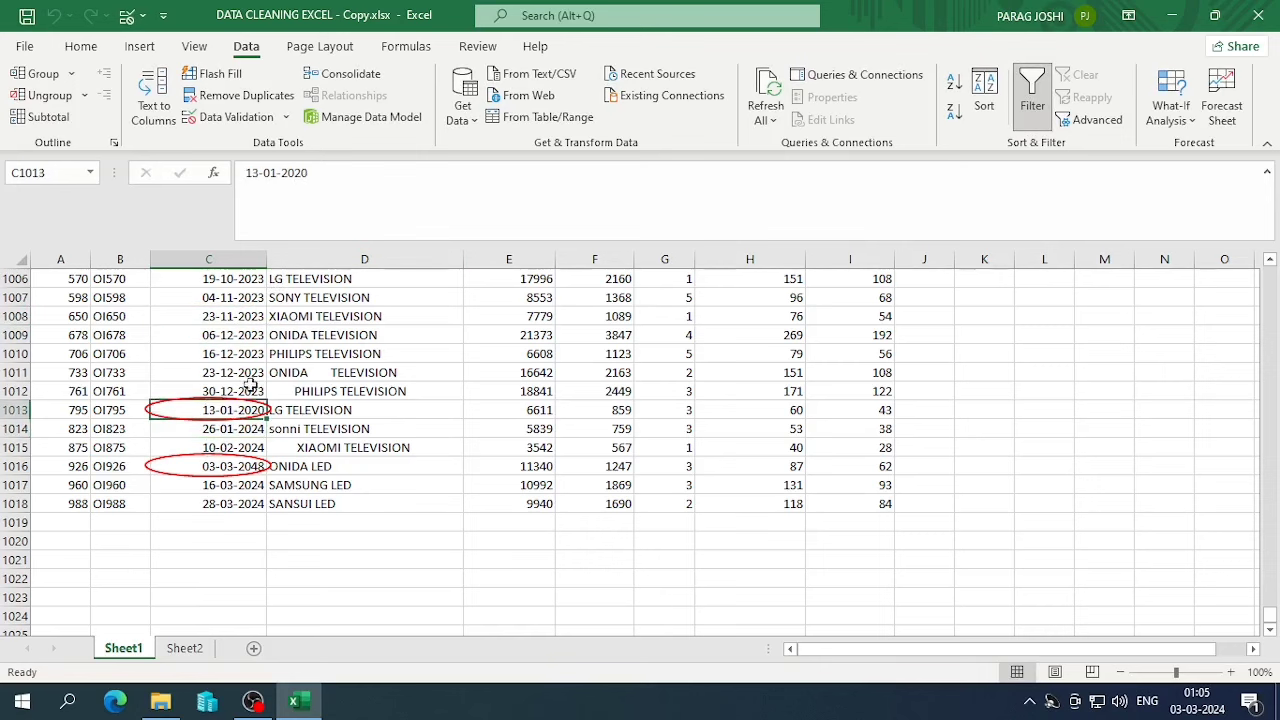
{"action": "left_click", "coordinate": [314, 171]}
{"action": "key", "text": "BackSpace"}
{"action": "type", "text": "4"}
{"action": "key", "text": "Return"}
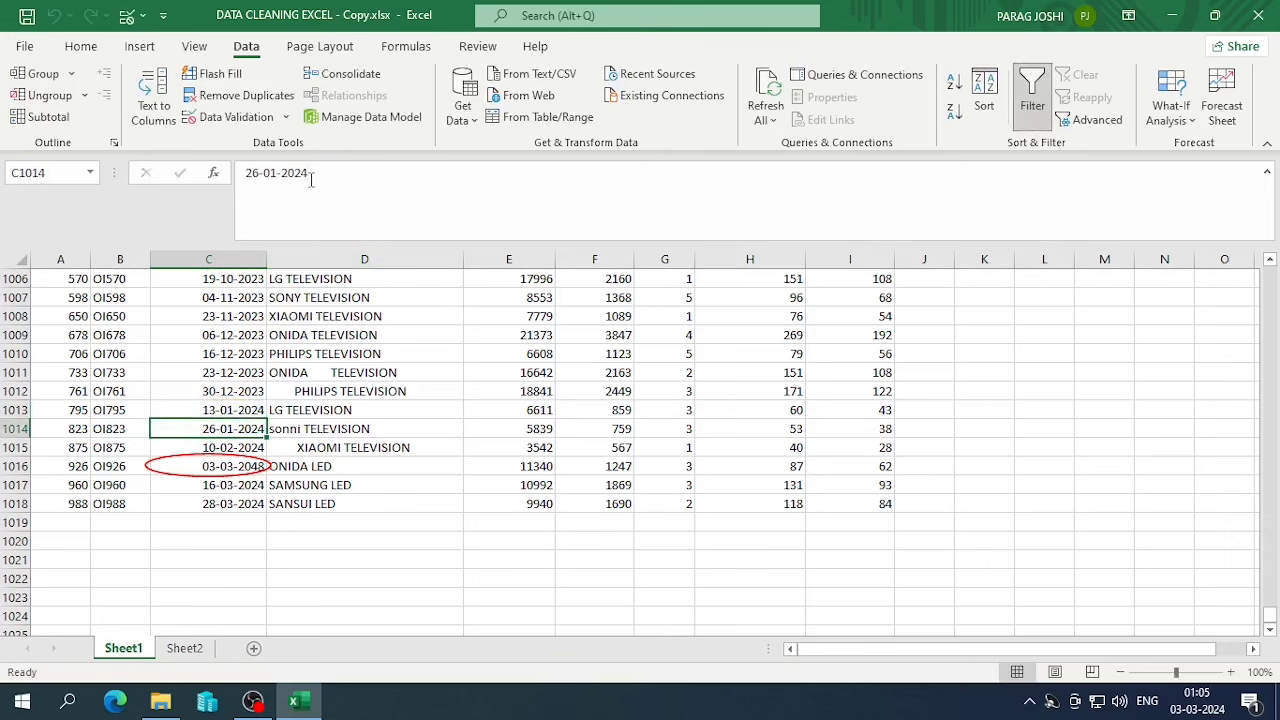
- Correct the last circled date, in cell C1016, to 03-03-2024
{"action": "left_click", "coordinate": [240, 467]}
{"action": "left_click", "coordinate": [314, 208]}
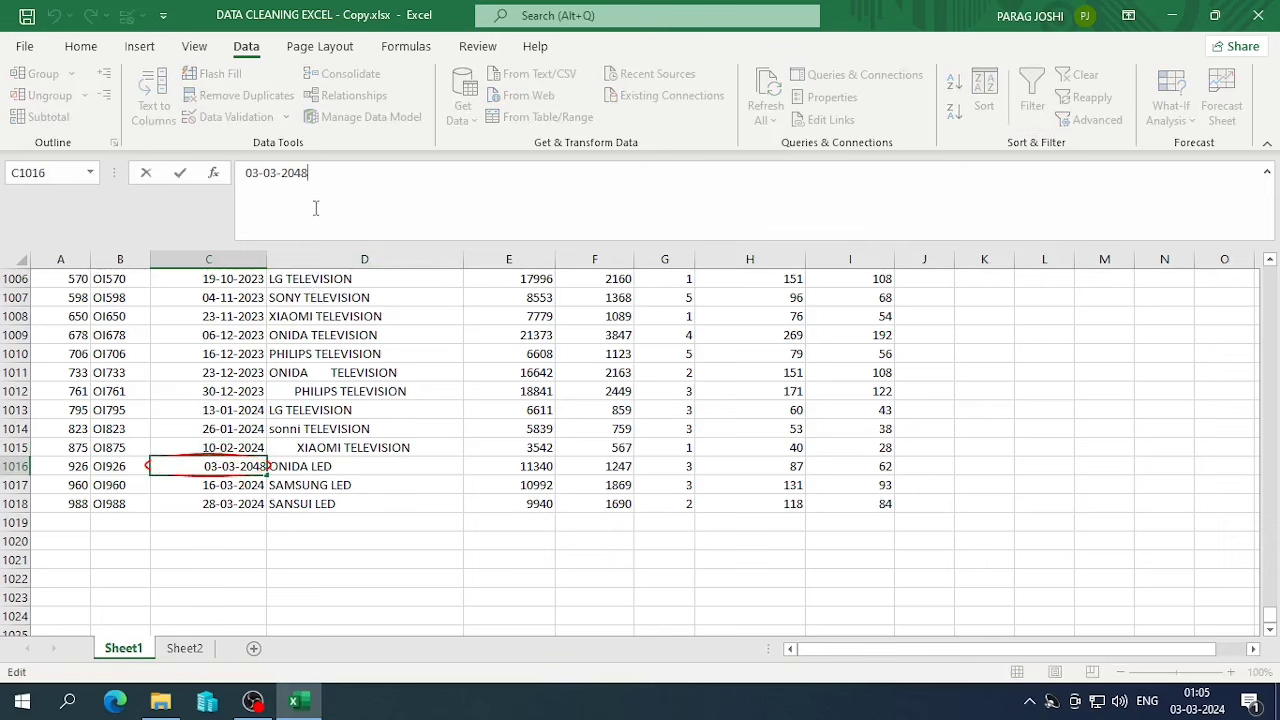
{"action": "key", "text": "BackSpace"}
{"action": "key", "text": "BackSpace"}
{"action": "type", "text": "24"}
{"action": "key", "text": "Return"}
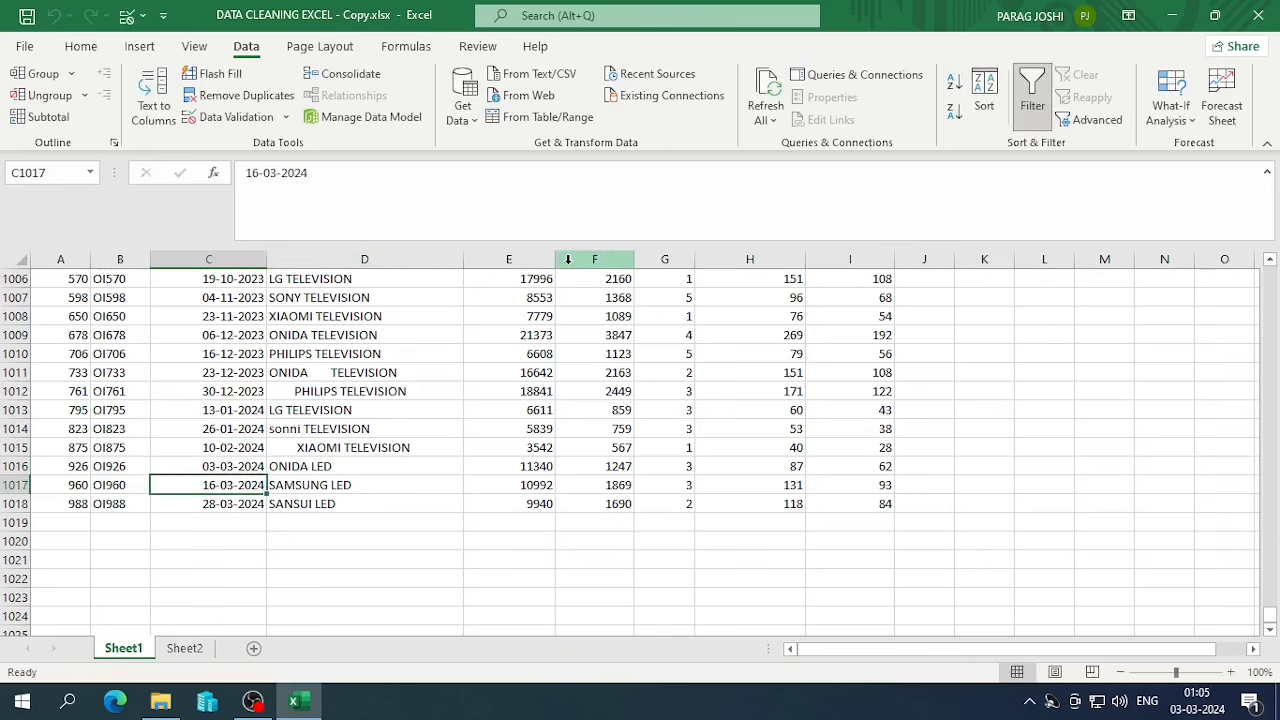
- Return to the DATE header and clear the validation circles from the sheet
{"action": "key", "text": "ctrl+Up"}
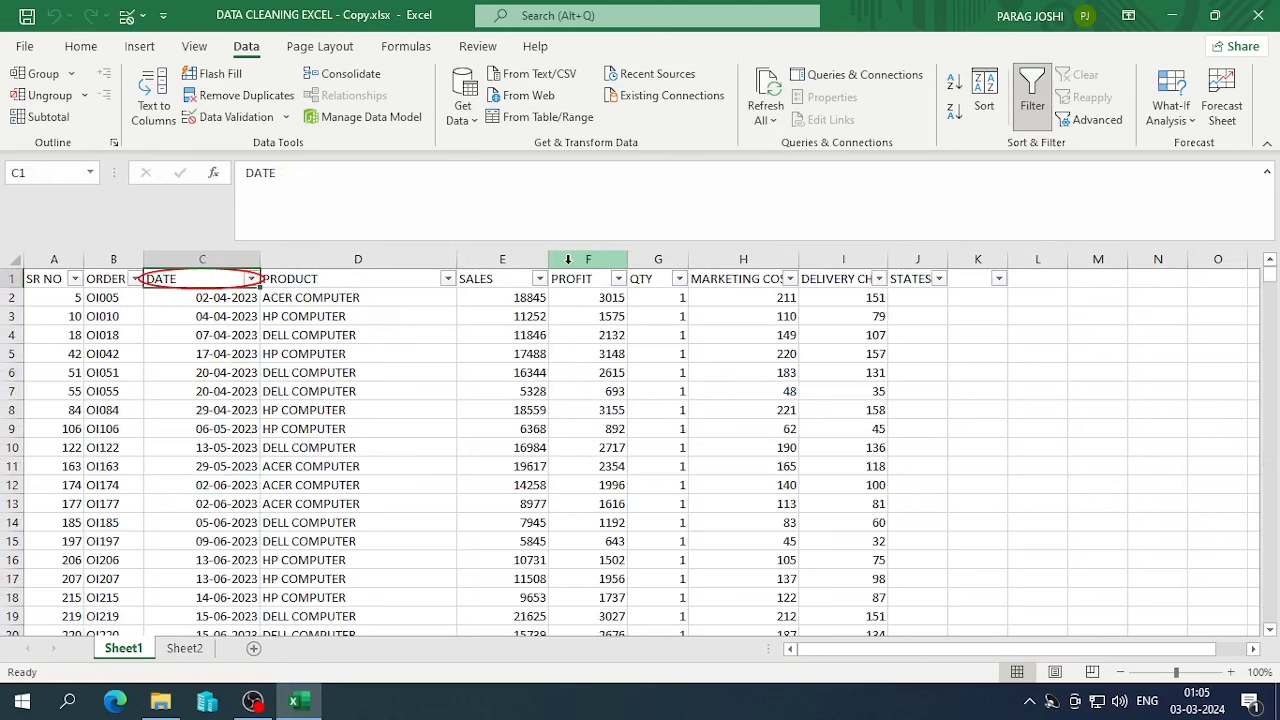
{"action": "left_click", "coordinate": [285, 117]}
{"action": "left_click", "coordinate": [272, 194]}
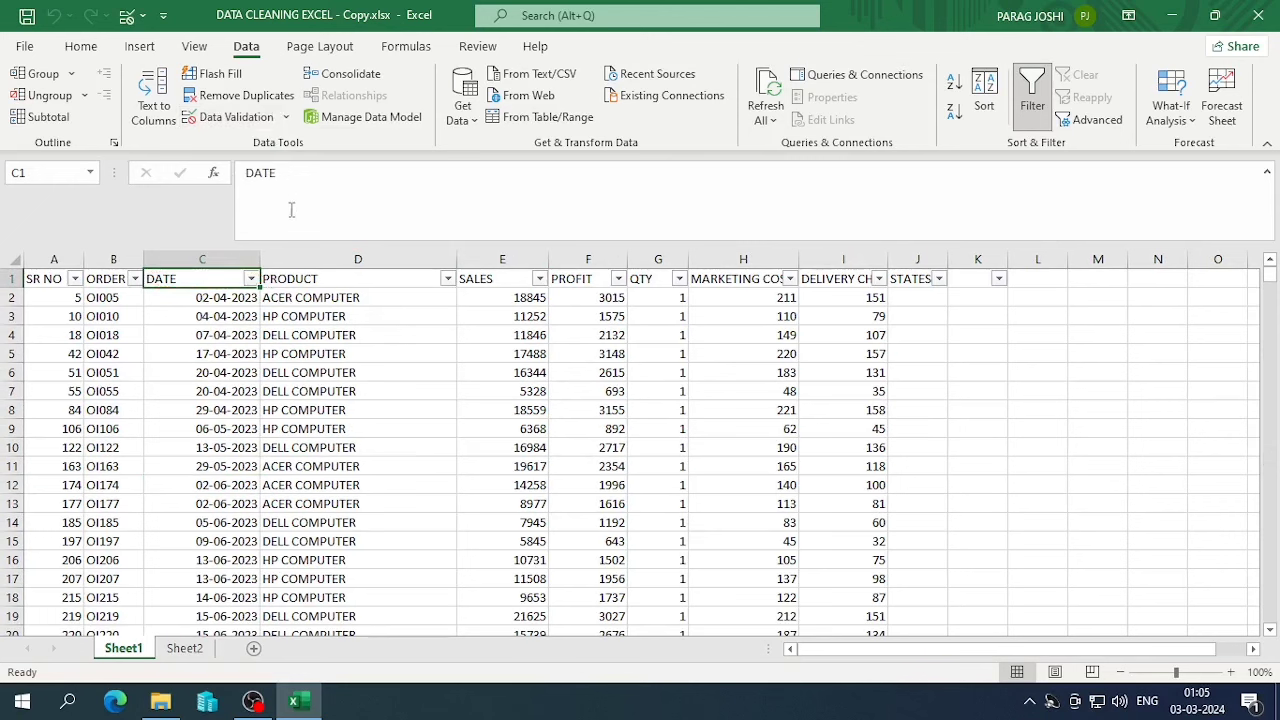
- Sort the table by the DATE column from oldest to newest
{"action": "left_click", "coordinate": [188, 350]}
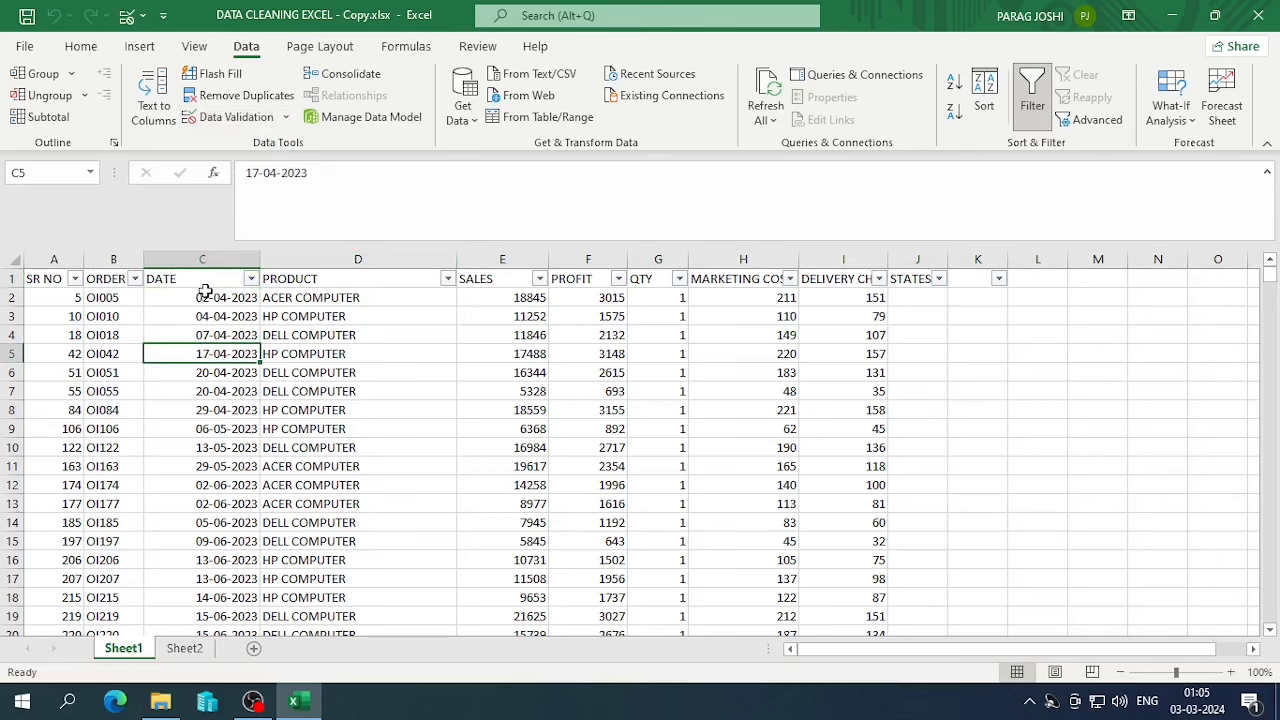
{"action": "left_click", "coordinate": [250, 279]}
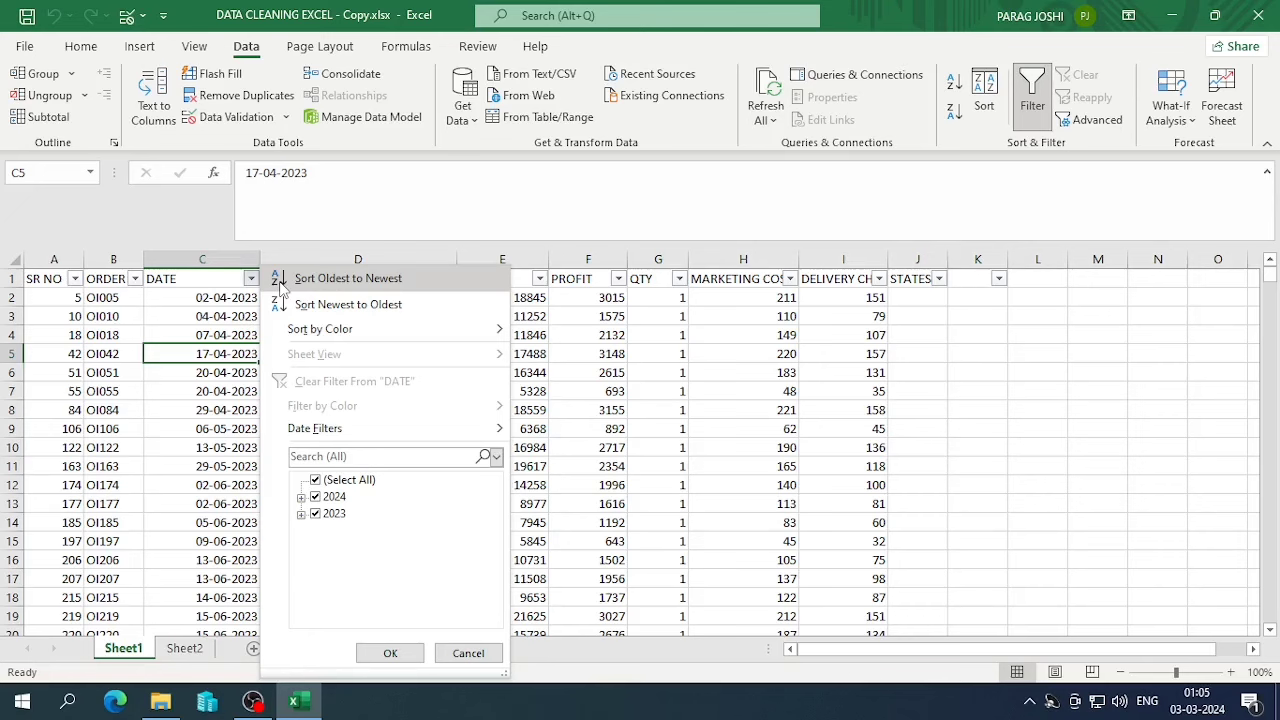
{"action": "left_click", "coordinate": [283, 280]}
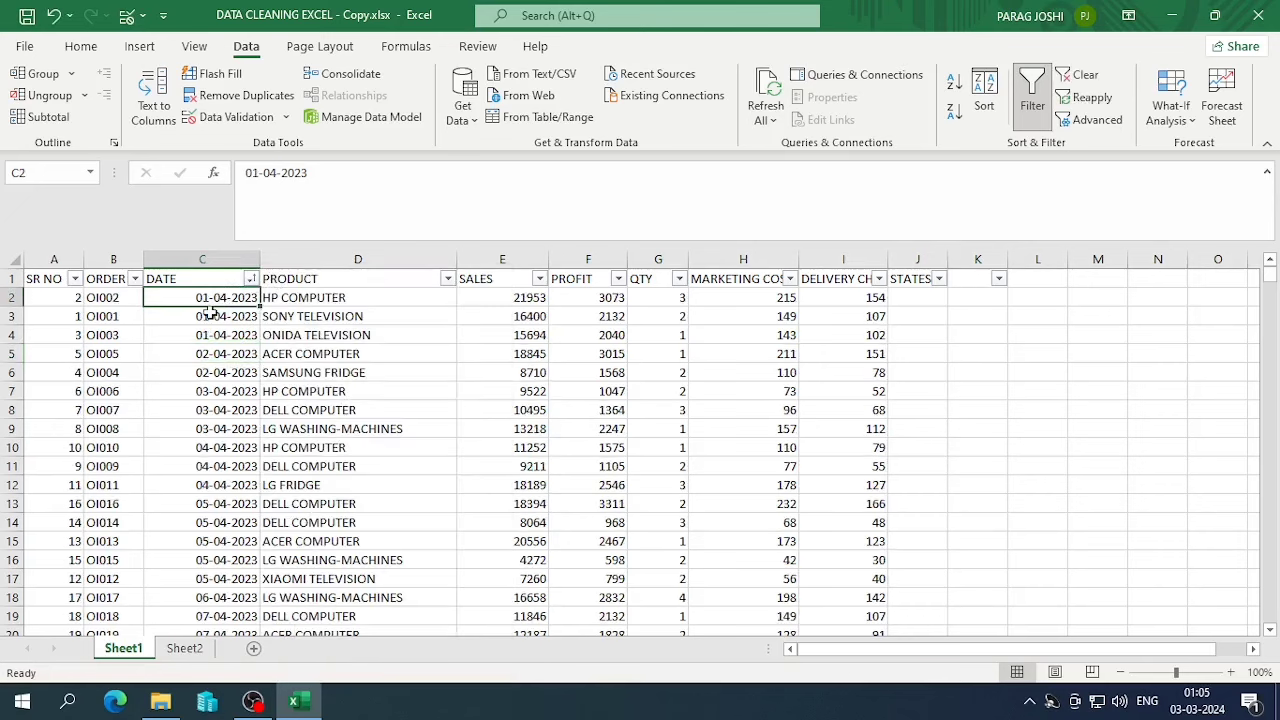
- Check the first and last dates of the sorted DATE column, and review the SALES through STATES columns
{"action": "left_click", "coordinate": [210, 316]}
{"action": "key", "text": "ctrl+Down"}
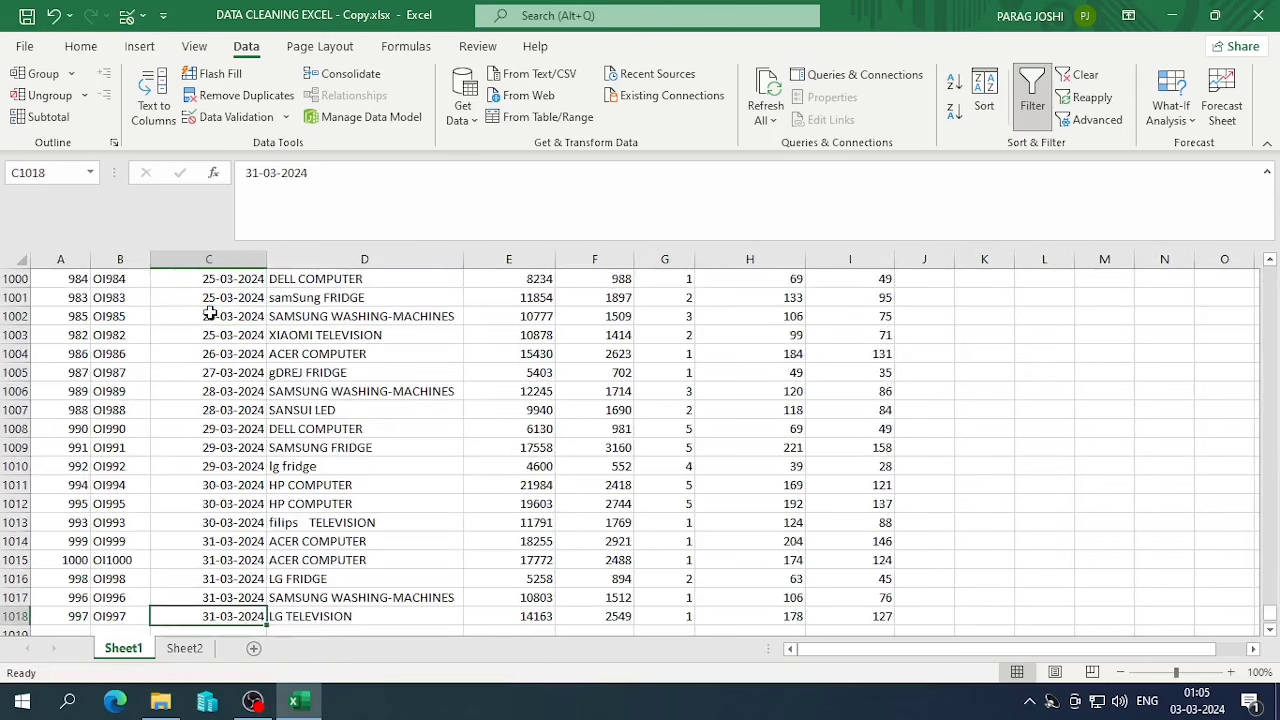
{"action": "key", "text": "ctrl+Up"}
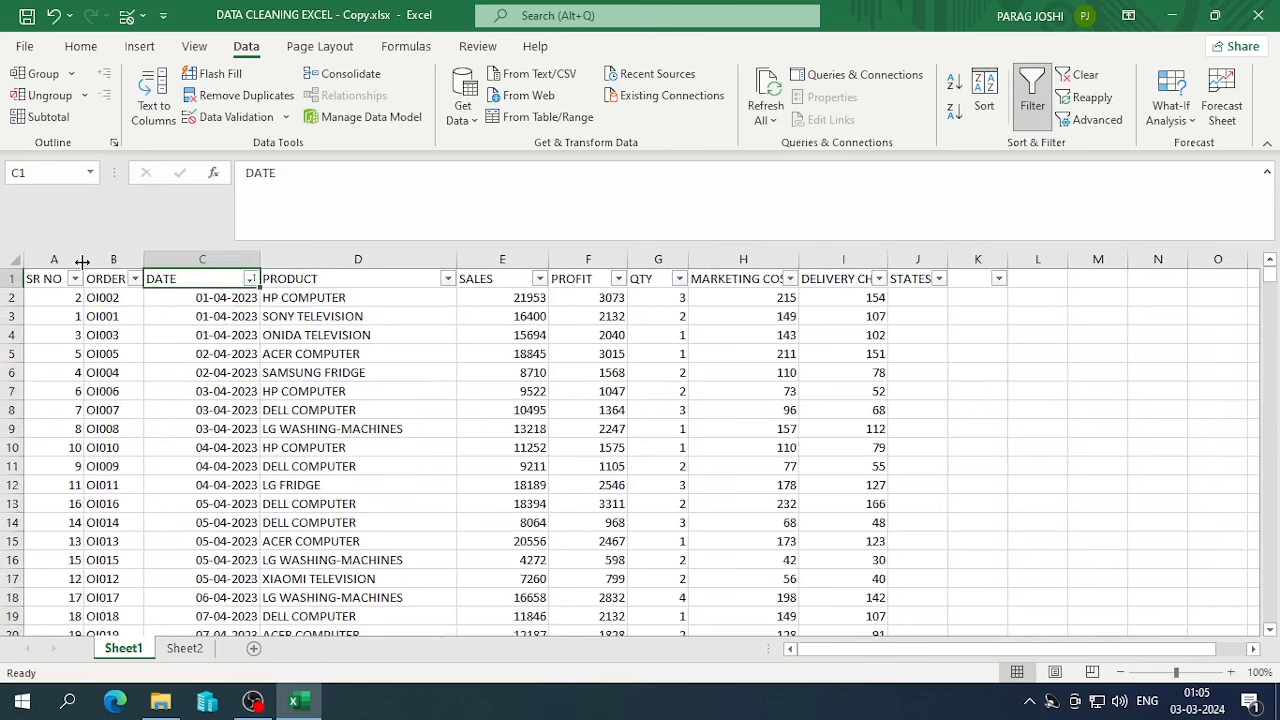
{"action": "left_click", "coordinate": [228, 298]}
{"action": "key", "text": "ctrl+Down"}
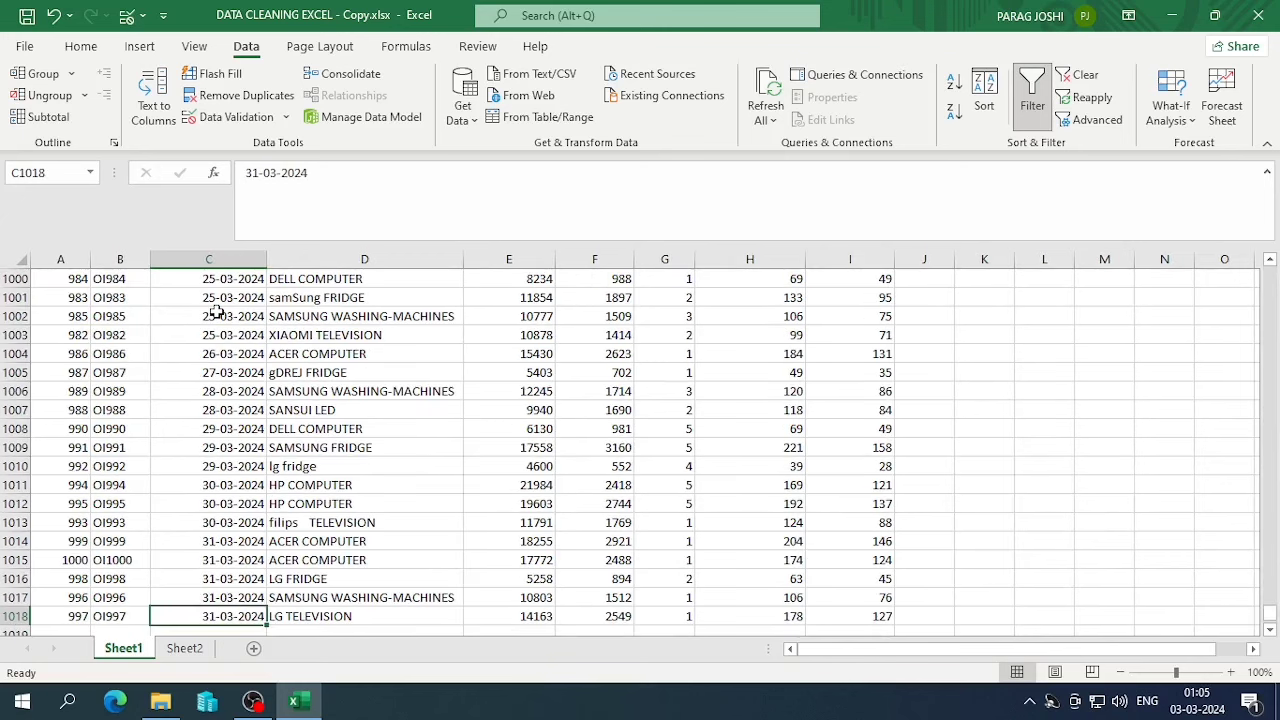
{"action": "key", "text": "ctrl+Up"}
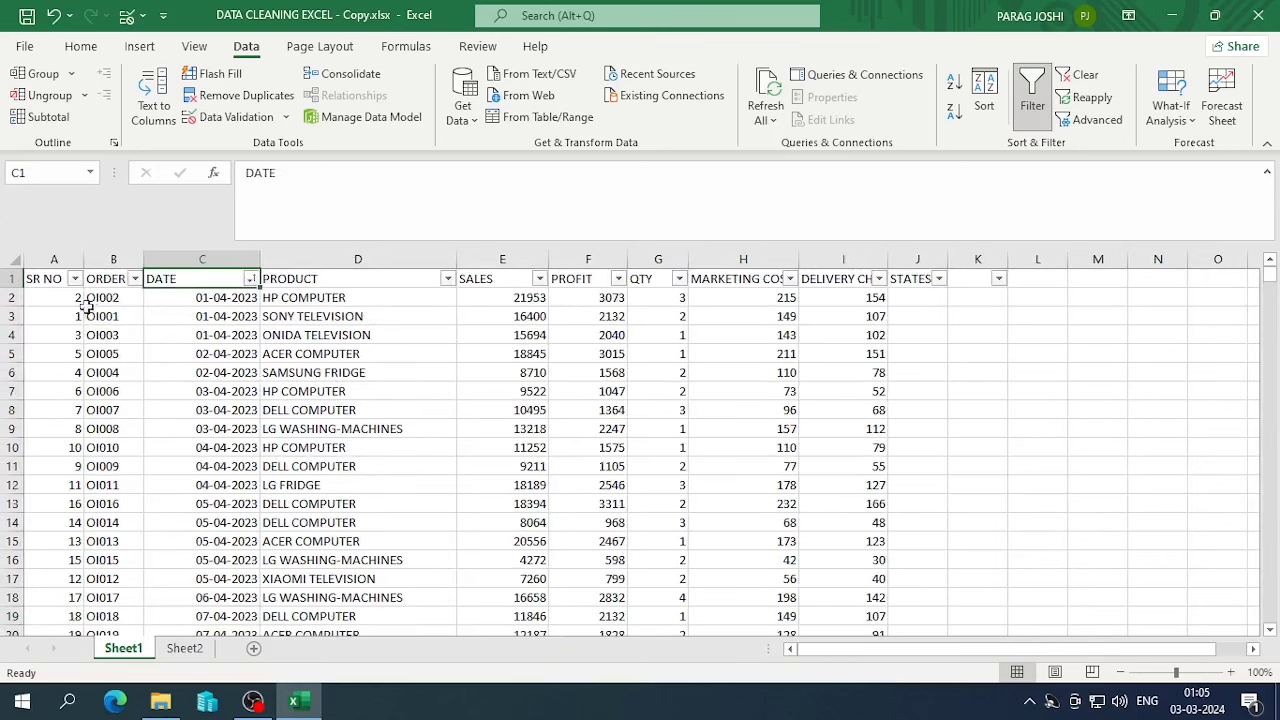
{"action": "left_click", "coordinate": [189, 265]}
{"action": "left_click", "coordinate": [488, 252]}
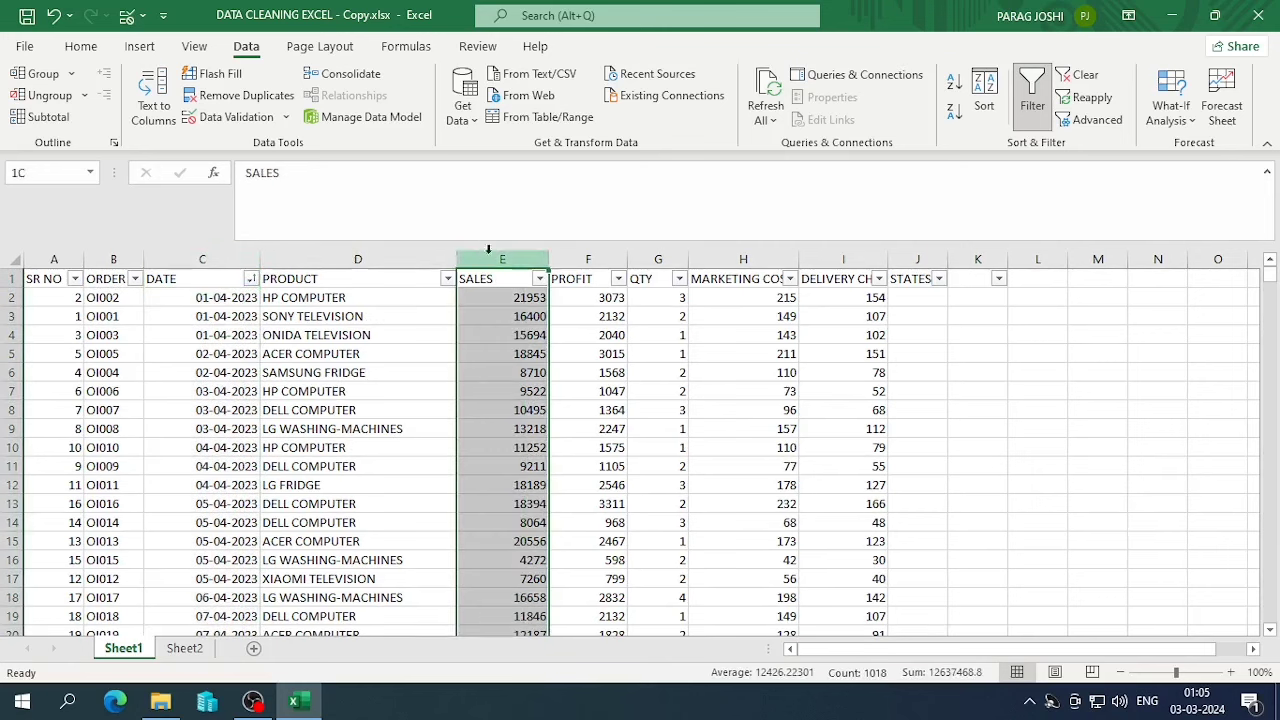
{"action": "left_click_drag", "start_coordinate": [502, 259], "coordinate": [902, 222]}
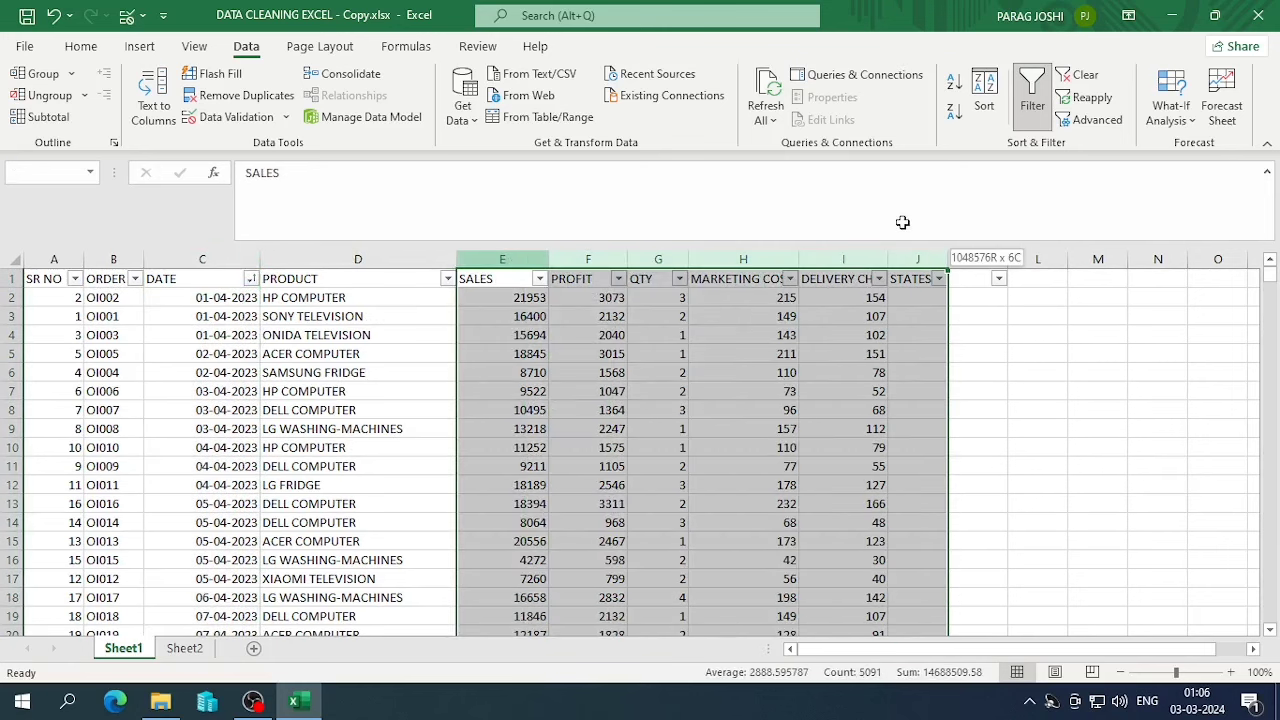
{"action": "left_click", "coordinate": [171, 279]}
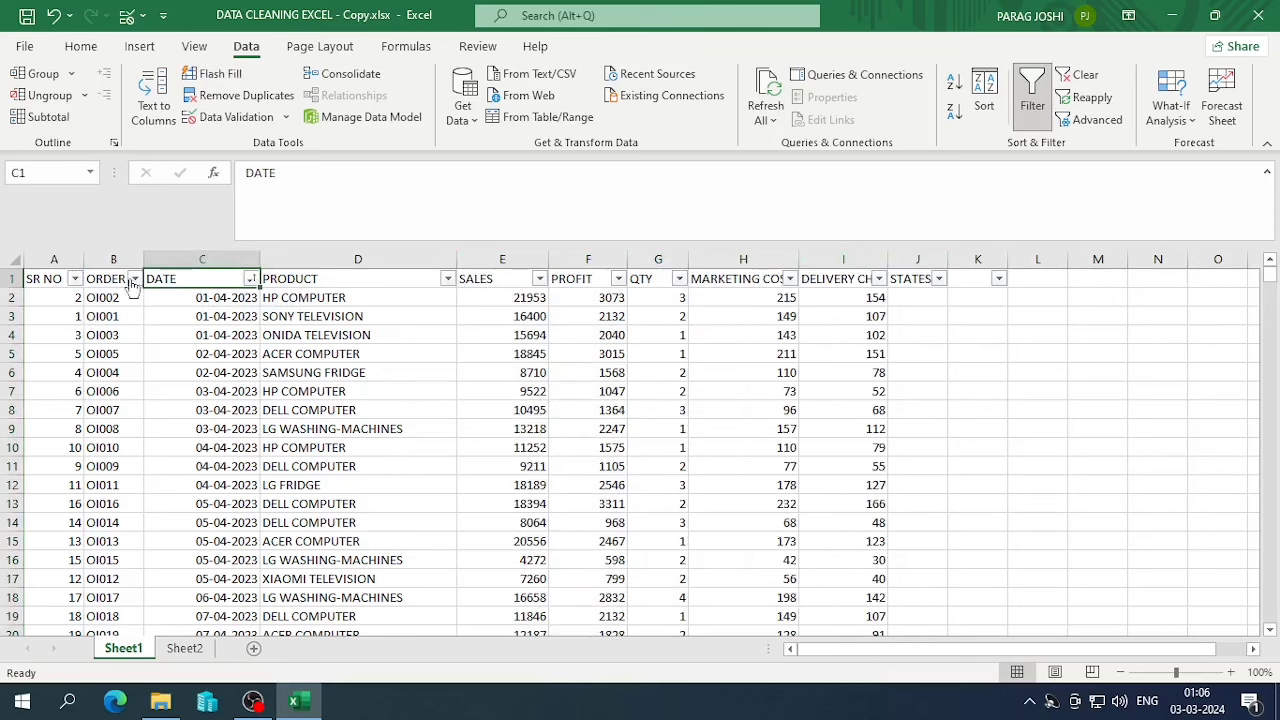
- Sort the table by the ORDER ID column from A to Z
{"action": "left_click", "coordinate": [133, 279]}
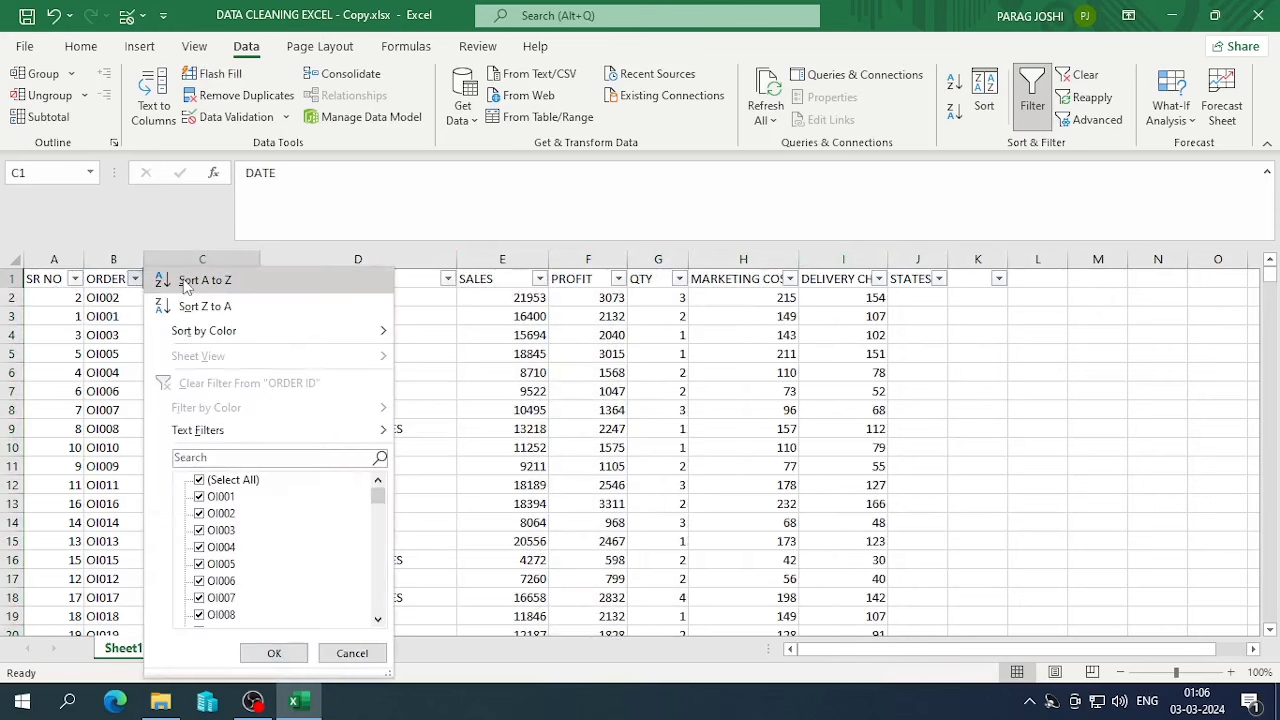
{"action": "left_click", "coordinate": [185, 281]}
{"action": "left_click", "coordinate": [111, 299]}
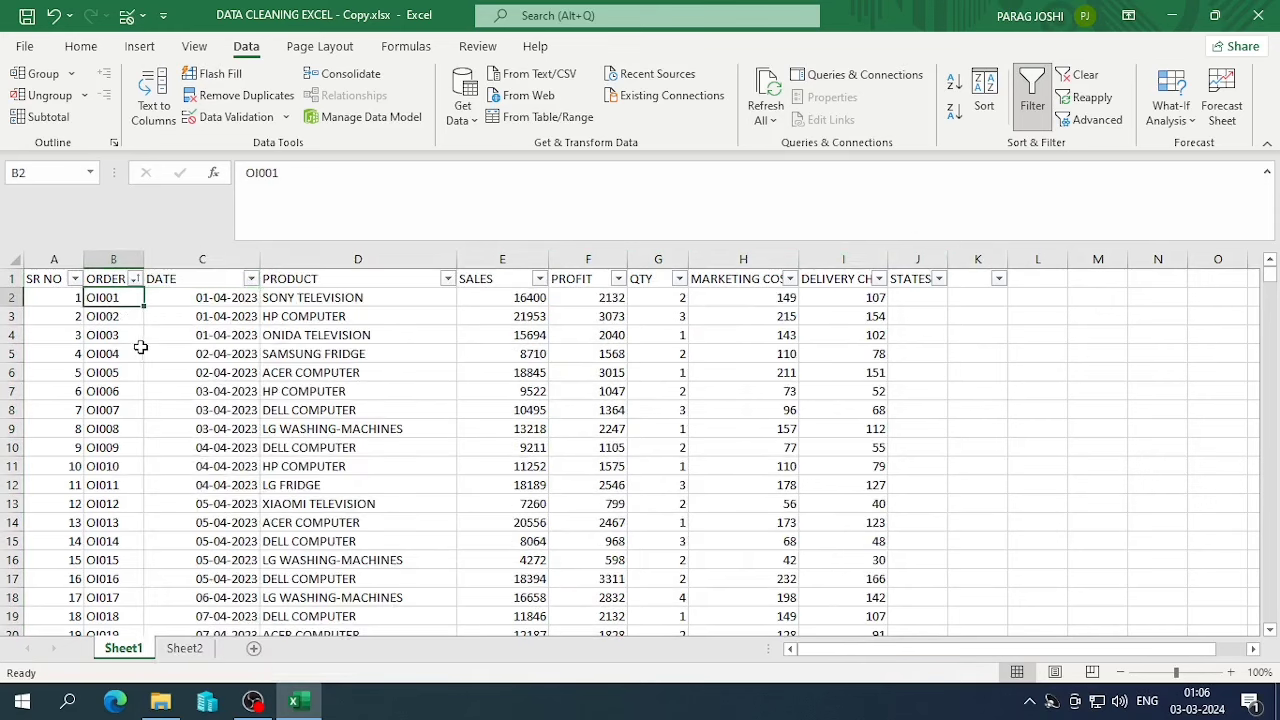
- Highlight duplicate values in the ORDER ID column using Yellow Fill with Dark Yellow Text
{"action": "left_click", "coordinate": [115, 260]}
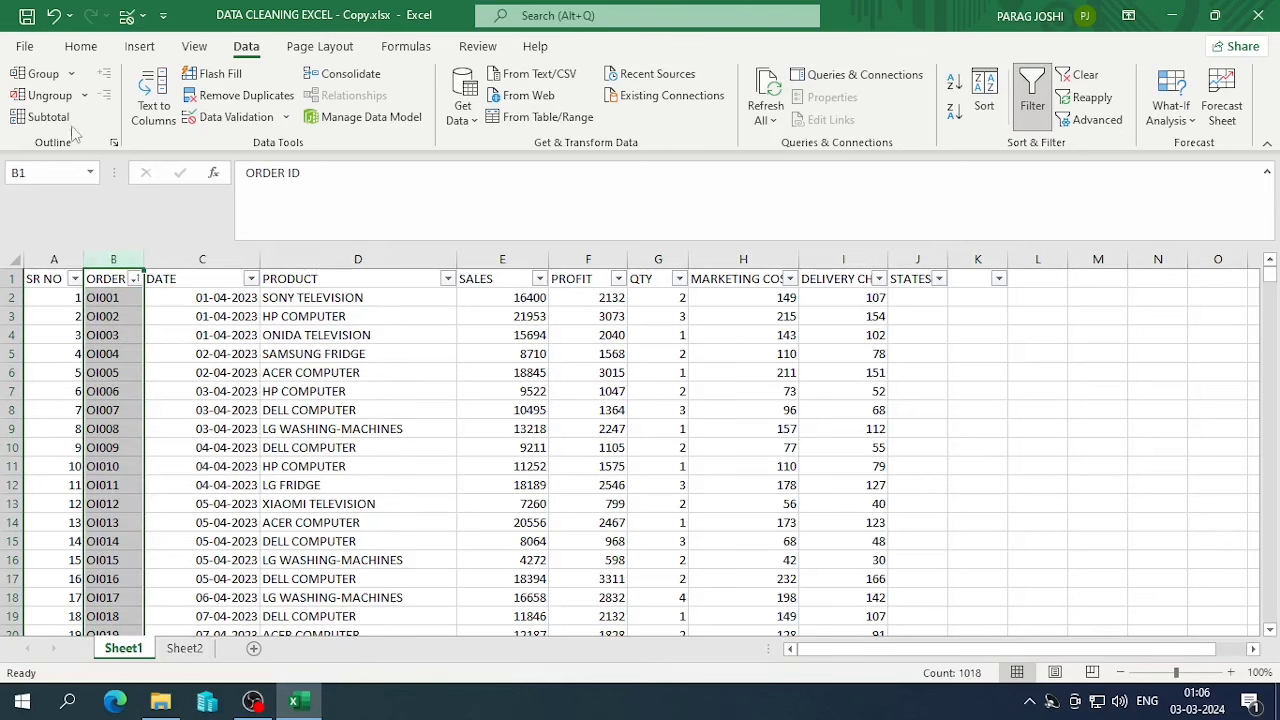
{"action": "left_click", "coordinate": [81, 46]}
{"action": "left_click", "coordinate": [42, 100]}
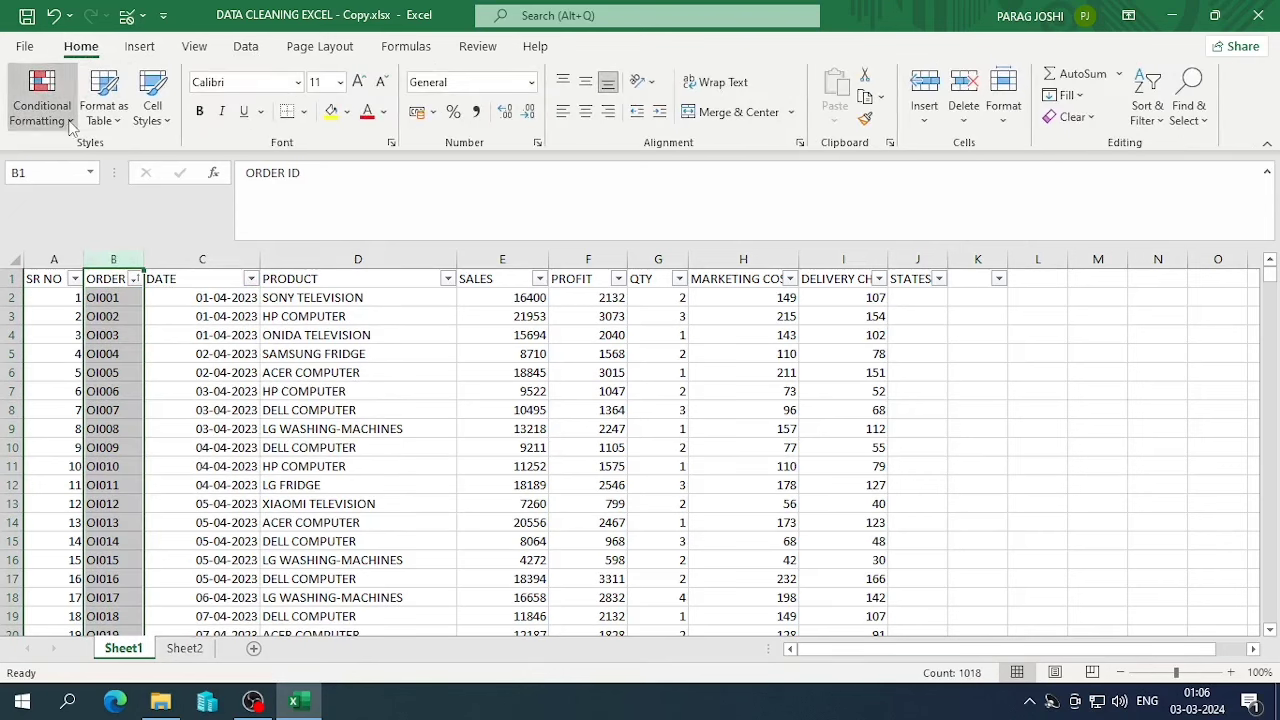
{"action": "mouse_move", "coordinate": [97, 155]}
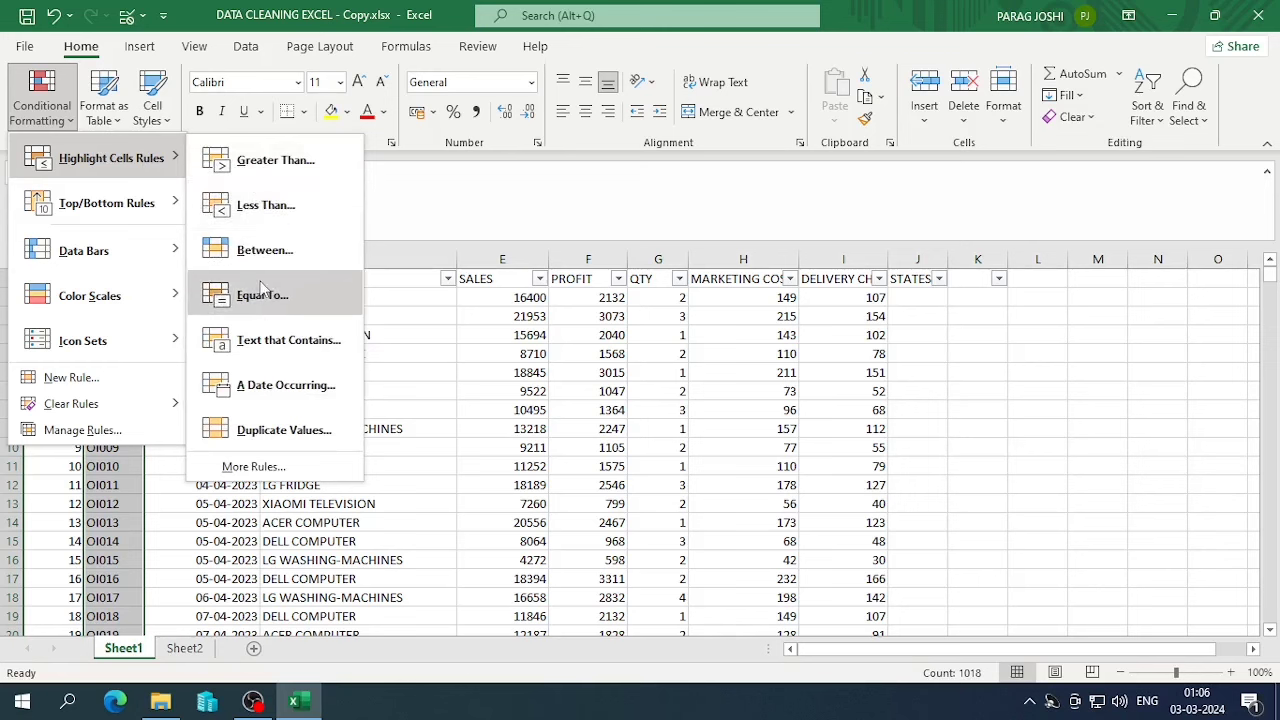
{"action": "left_click", "coordinate": [266, 426]}
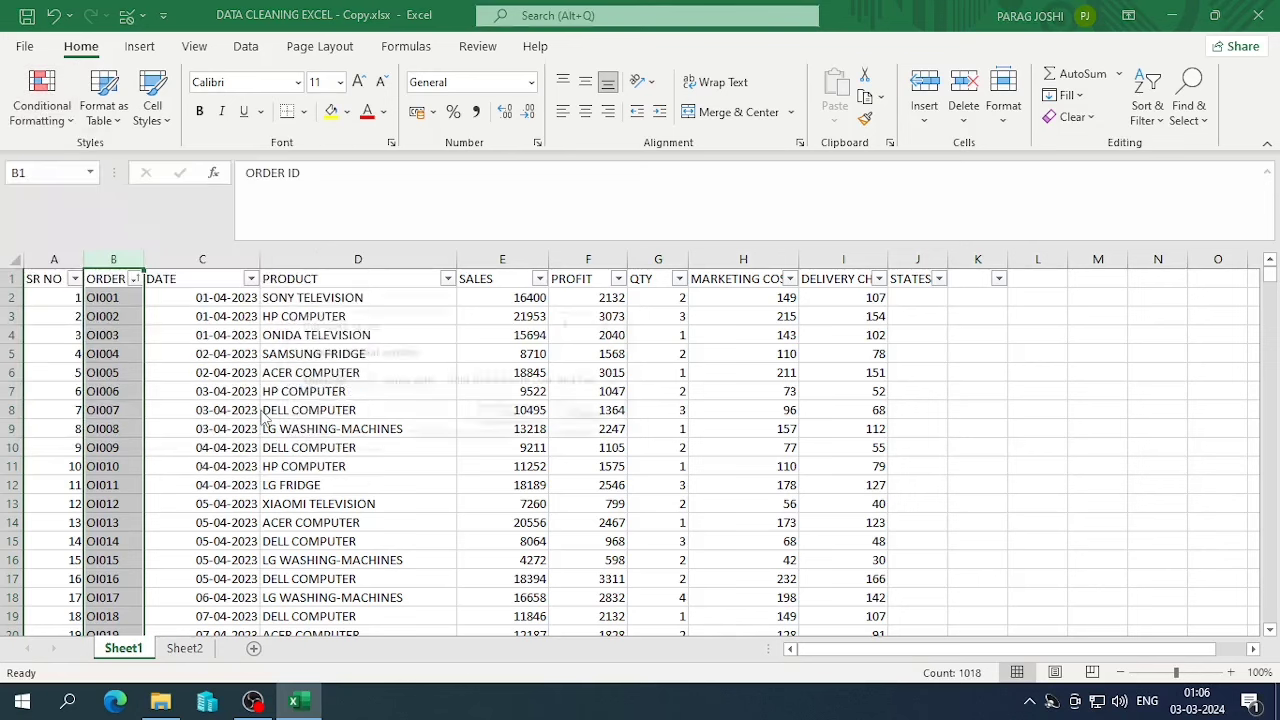
{"action": "left_click", "coordinate": [516, 384]}
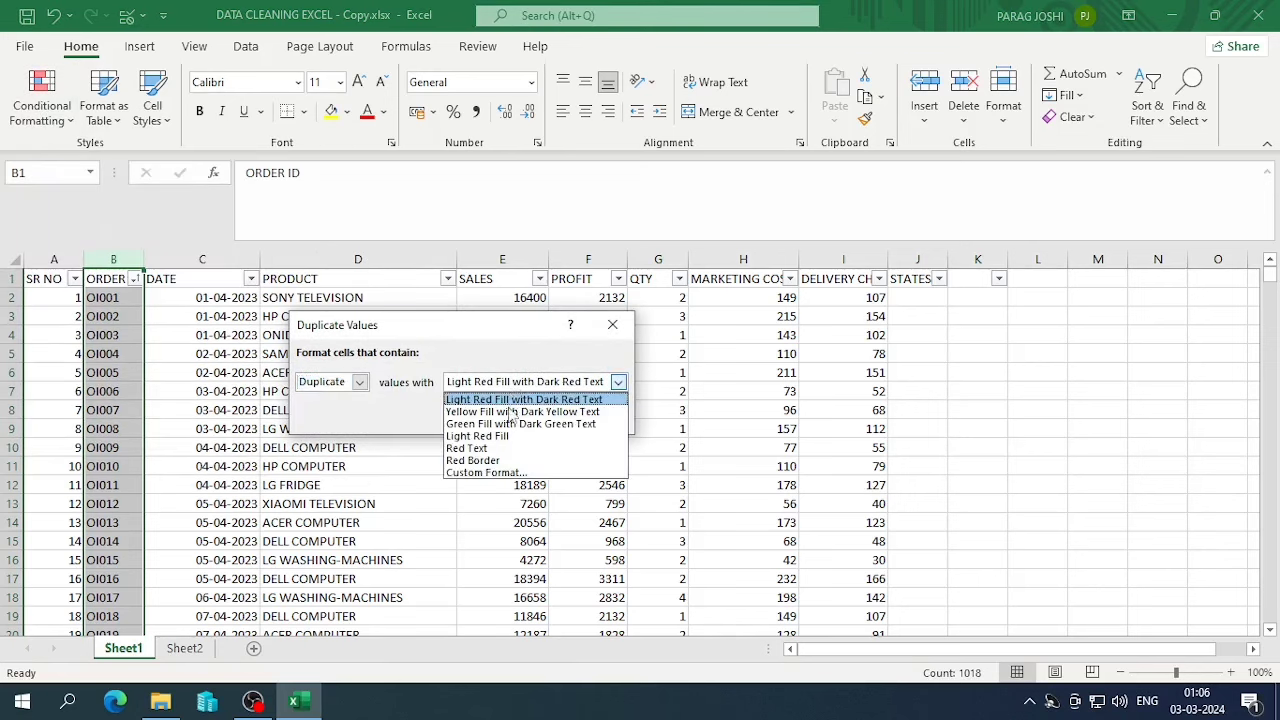
{"action": "left_click", "coordinate": [513, 412]}
{"action": "left_click", "coordinate": [508, 417]}
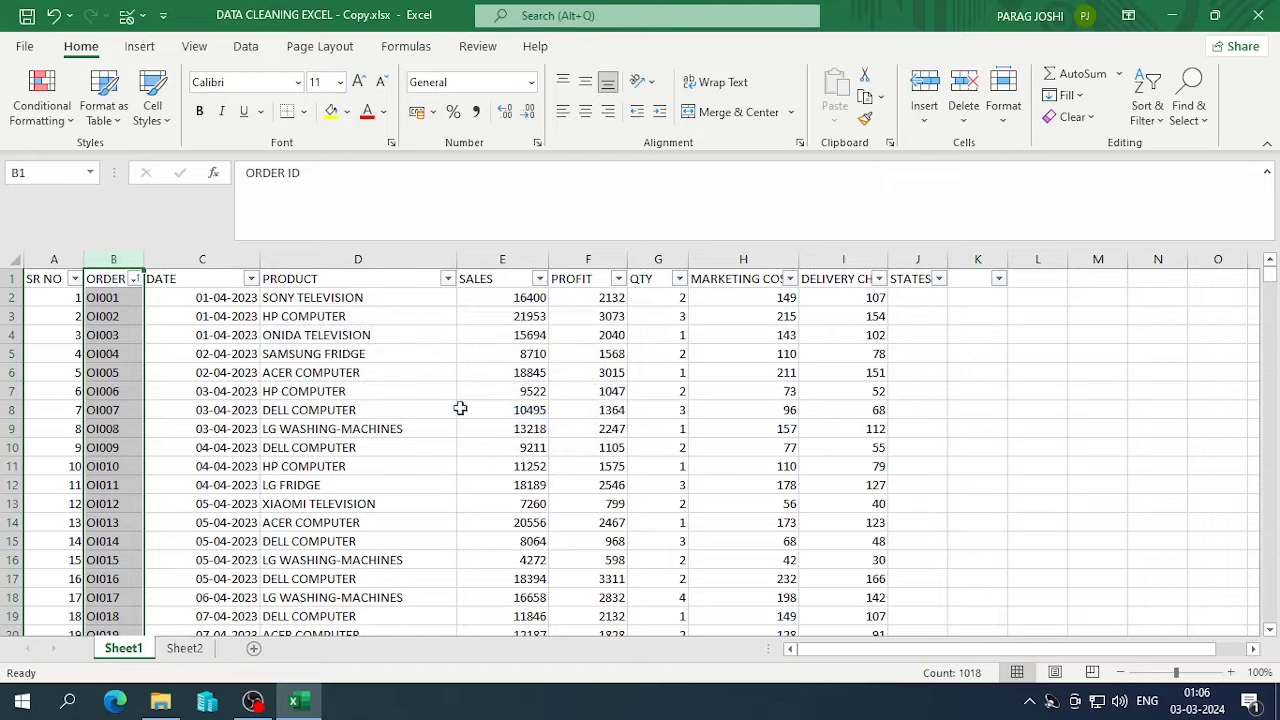
- Look through the ORDER ID column down to the last records for highlighted duplicate order IDs
{"action": "scroll", "coordinate": [196, 371], "scroll_direction": "down", "scroll_amount": 11}
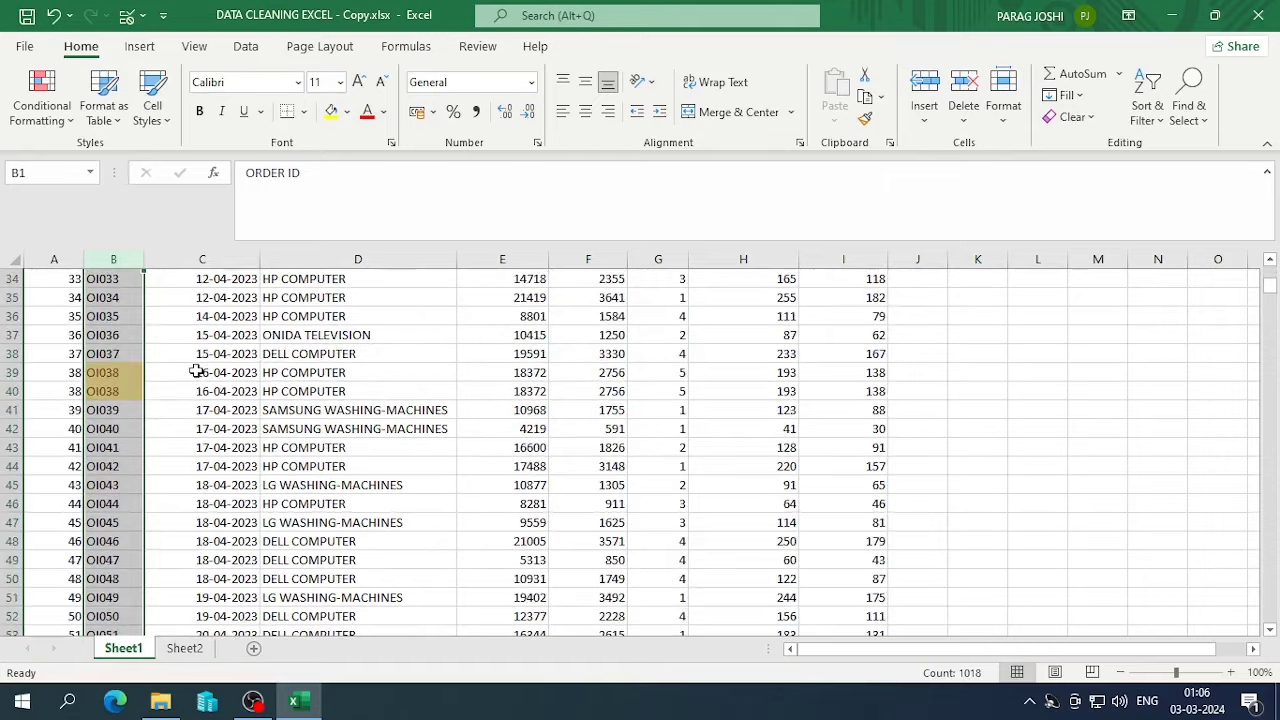
{"action": "scroll", "coordinate": [196, 371], "scroll_direction": "up", "scroll_amount": 1}
{"action": "left_click", "coordinate": [194, 371]}
{"action": "scroll", "coordinate": [174, 459], "scroll_direction": "down", "scroll_amount": 8}
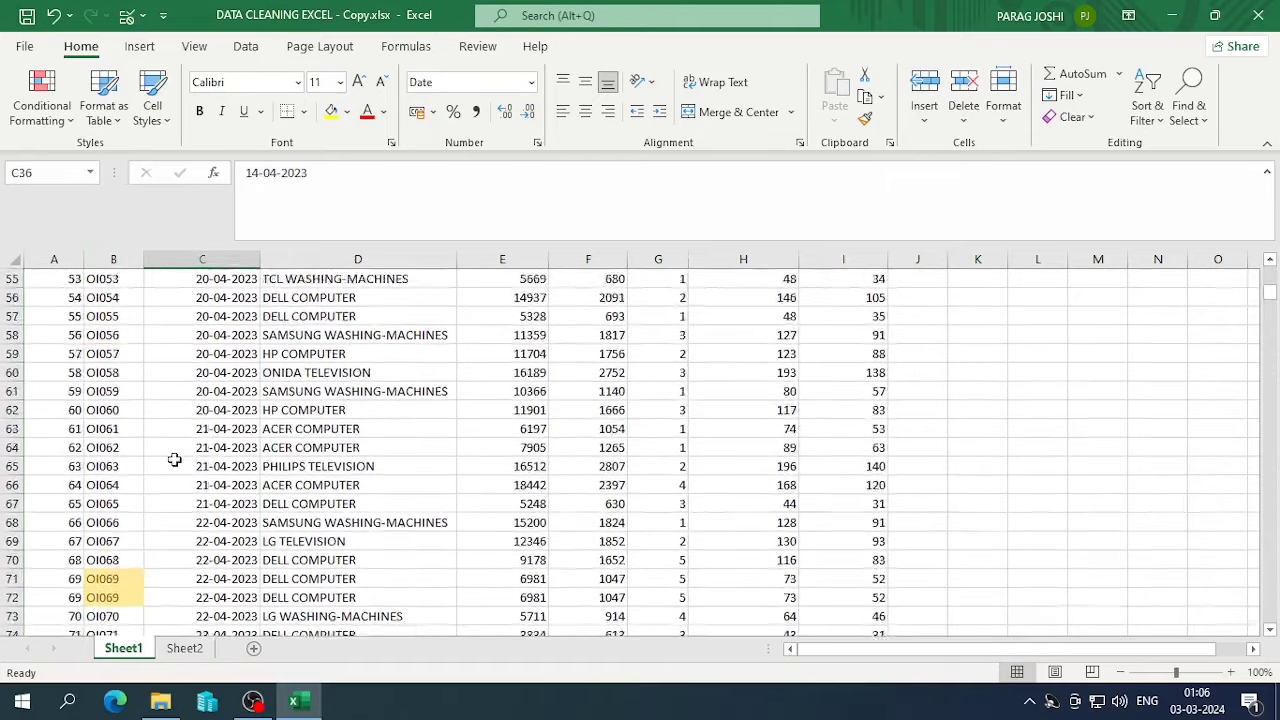
{"action": "scroll", "coordinate": [174, 459], "scroll_direction": "down", "scroll_amount": 9}
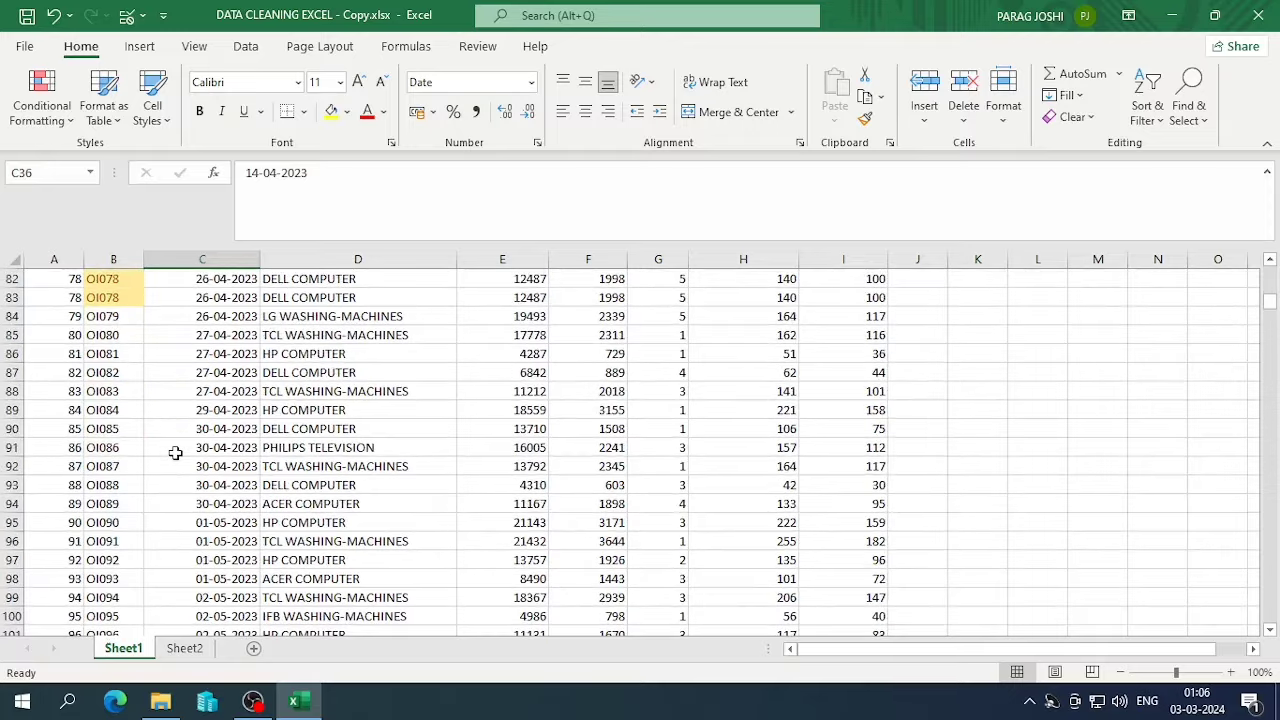
{"action": "scroll", "coordinate": [175, 453], "scroll_direction": "down", "scroll_amount": 7}
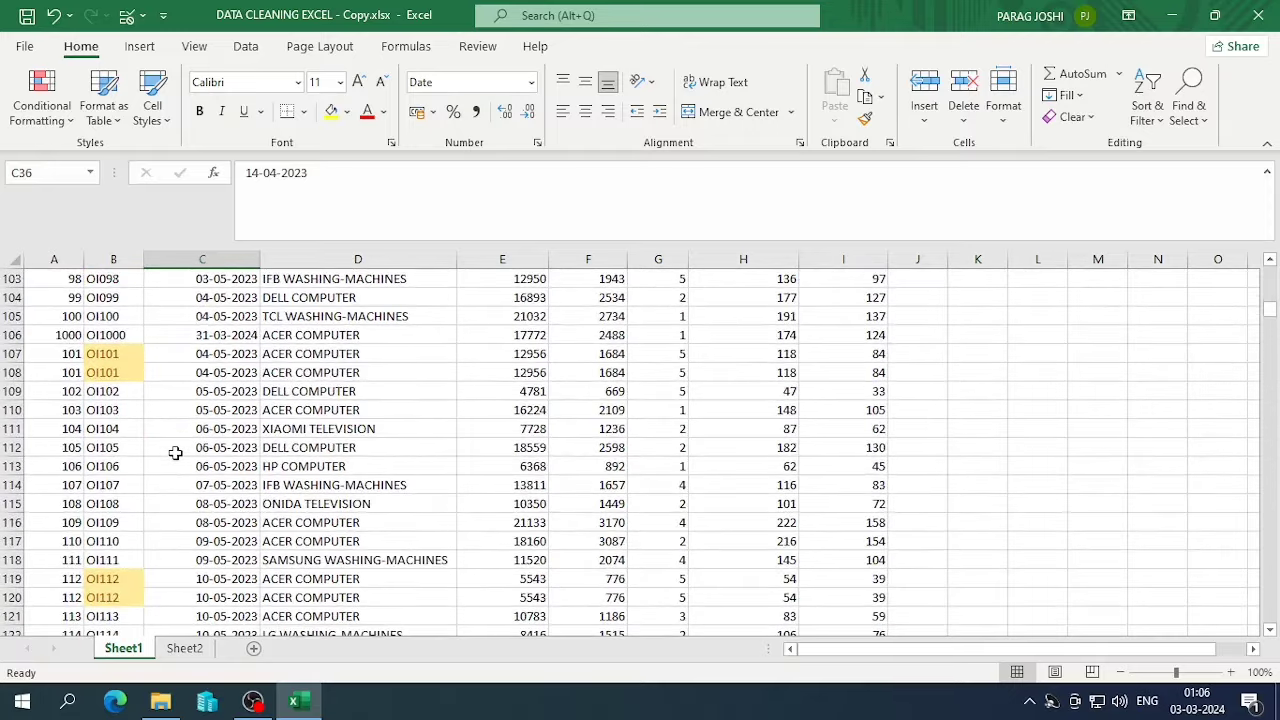
{"action": "scroll", "coordinate": [175, 453], "scroll_direction": "down", "scroll_amount": 10}
{"action": "scroll", "coordinate": [175, 453], "scroll_direction": "down", "scroll_amount": 8}
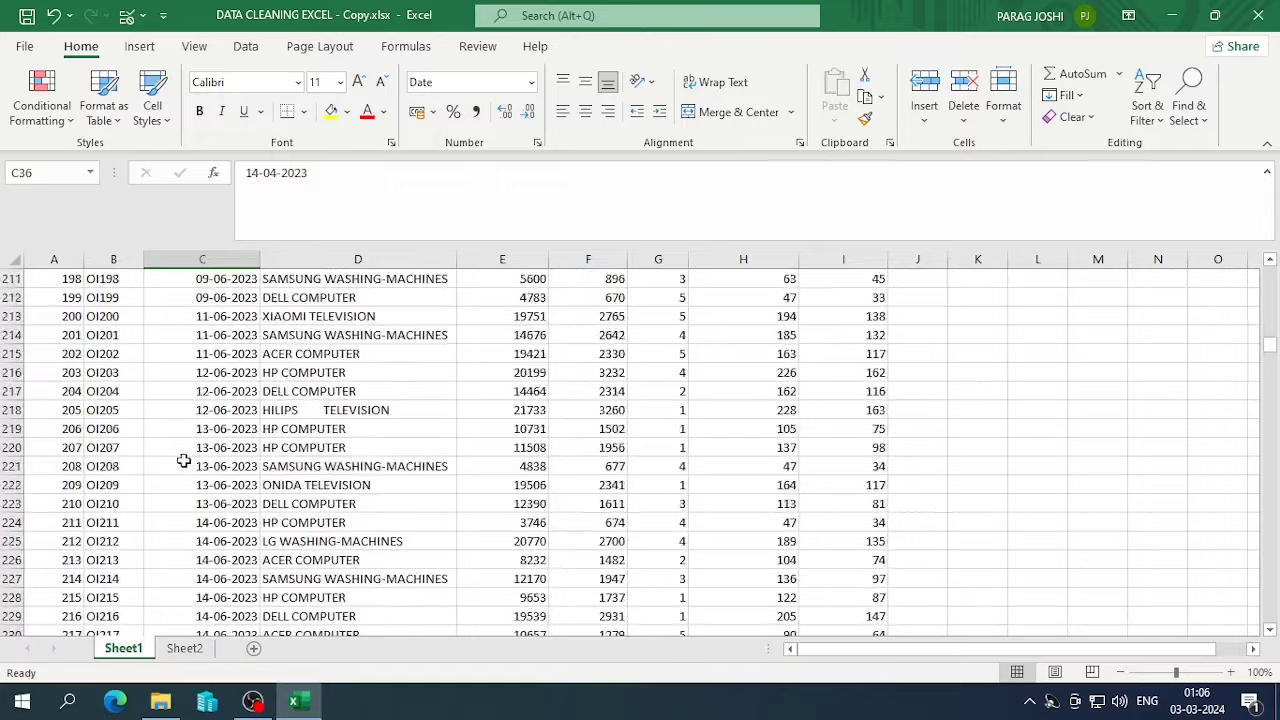
{"action": "scroll", "coordinate": [190, 436], "scroll_direction": "down", "scroll_amount": 11}
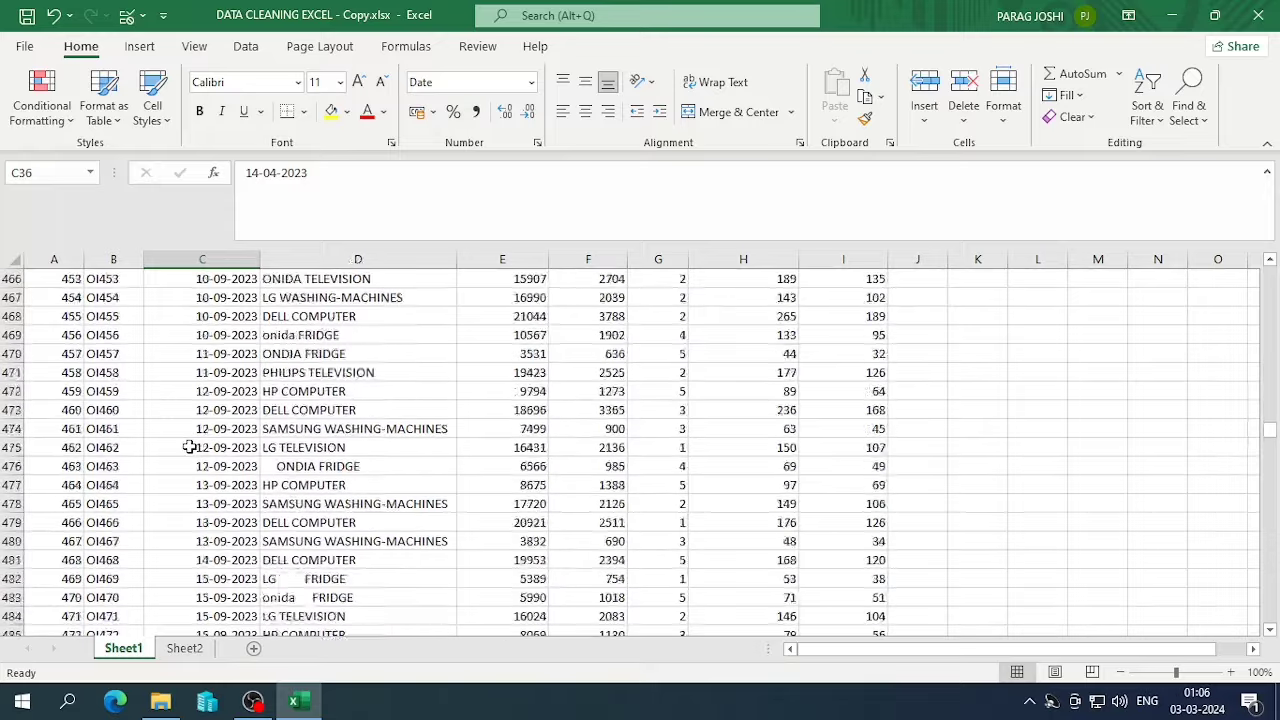
{"action": "scroll", "coordinate": [190, 447], "scroll_direction": "down", "scroll_amount": 11}
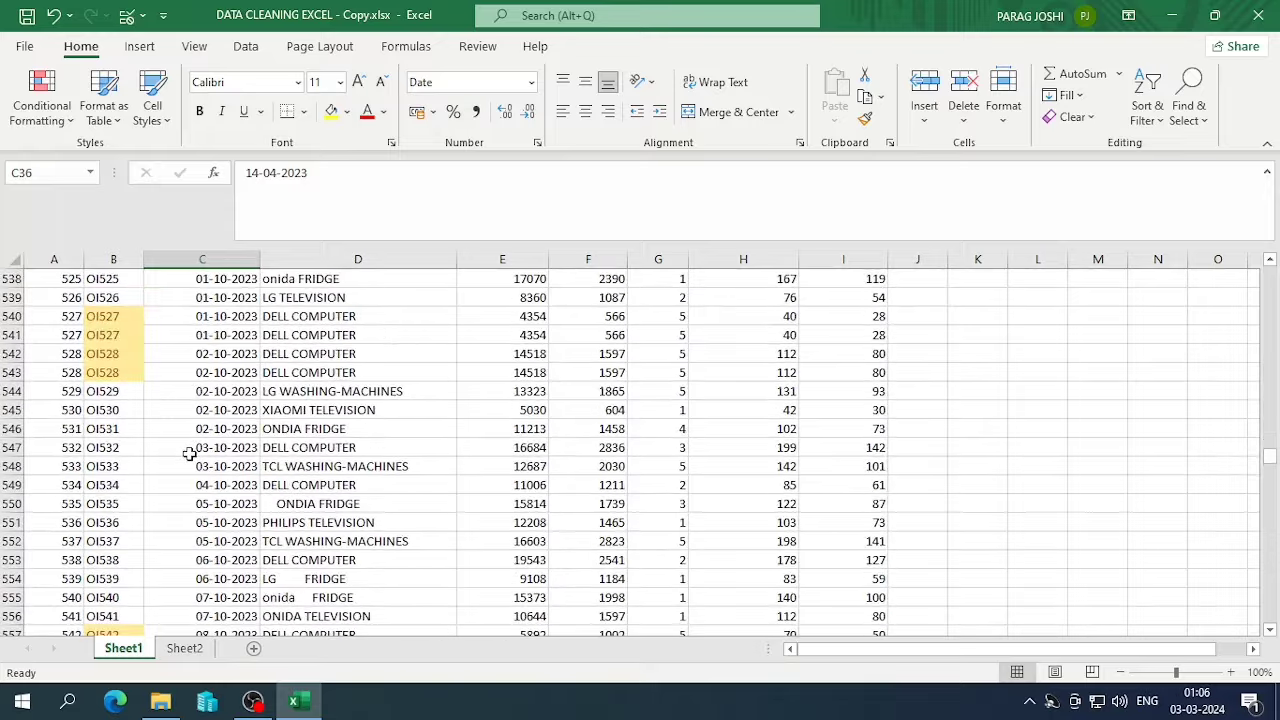
{"action": "scroll", "coordinate": [190, 453], "scroll_direction": "down", "scroll_amount": 12}
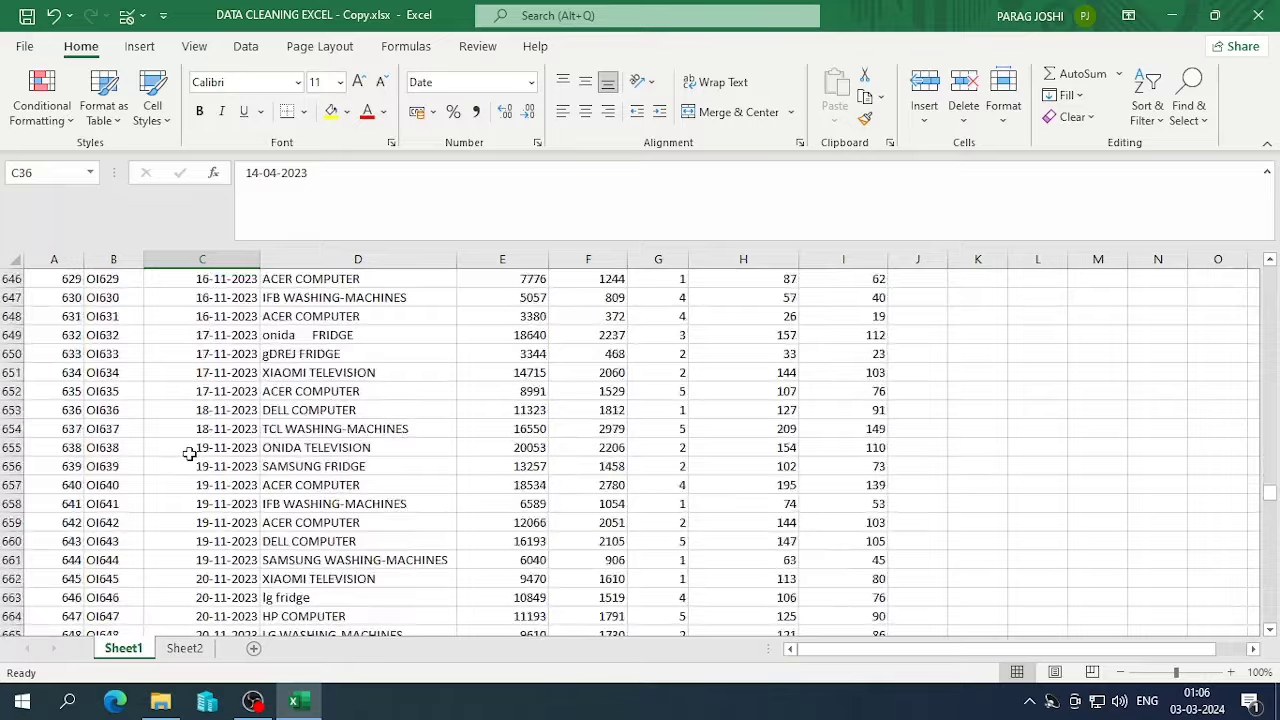
{"action": "scroll", "coordinate": [190, 453], "scroll_direction": "down", "scroll_amount": 9}
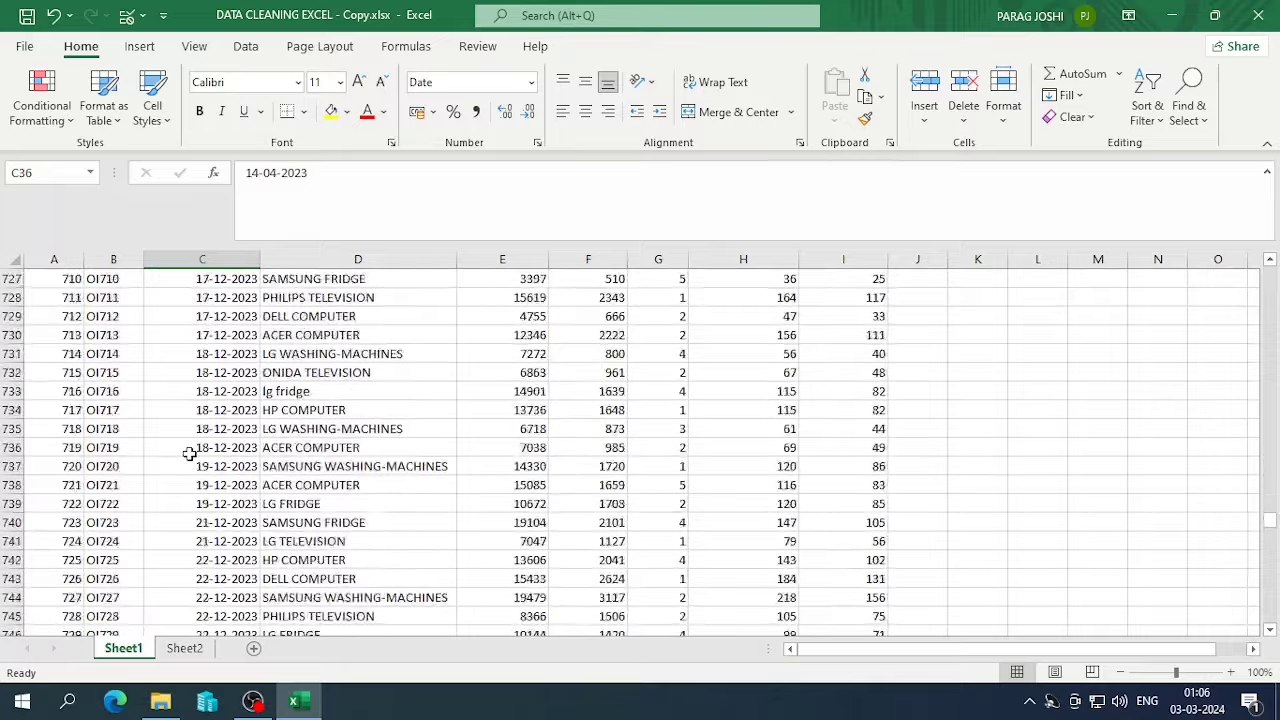
{"action": "scroll", "coordinate": [190, 459], "scroll_direction": "down", "scroll_amount": 4}
{"action": "scroll", "coordinate": [190, 471], "scroll_direction": "down", "scroll_amount": 20}
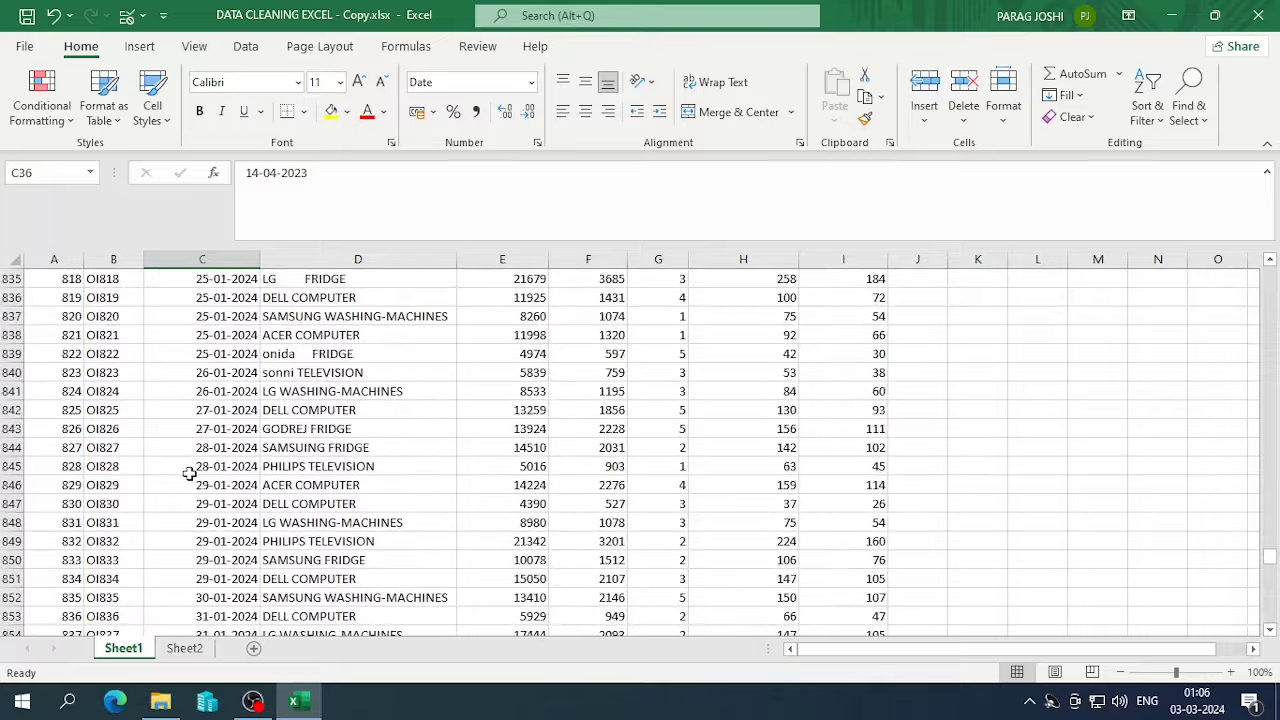
{"action": "scroll", "coordinate": [187, 478], "scroll_direction": "down", "scroll_amount": 15}
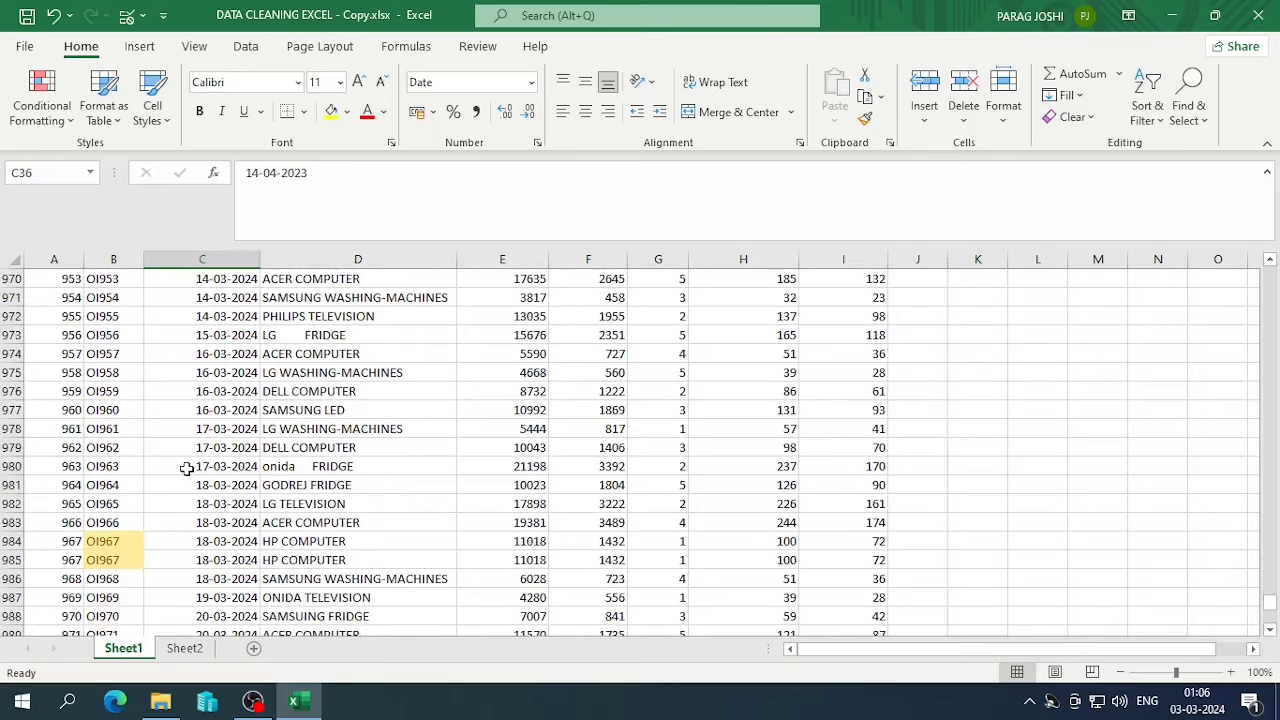
- Filter the ORDER ID column by the yellow cell color to show only the duplicate records
{"action": "left_click", "coordinate": [106, 484]}
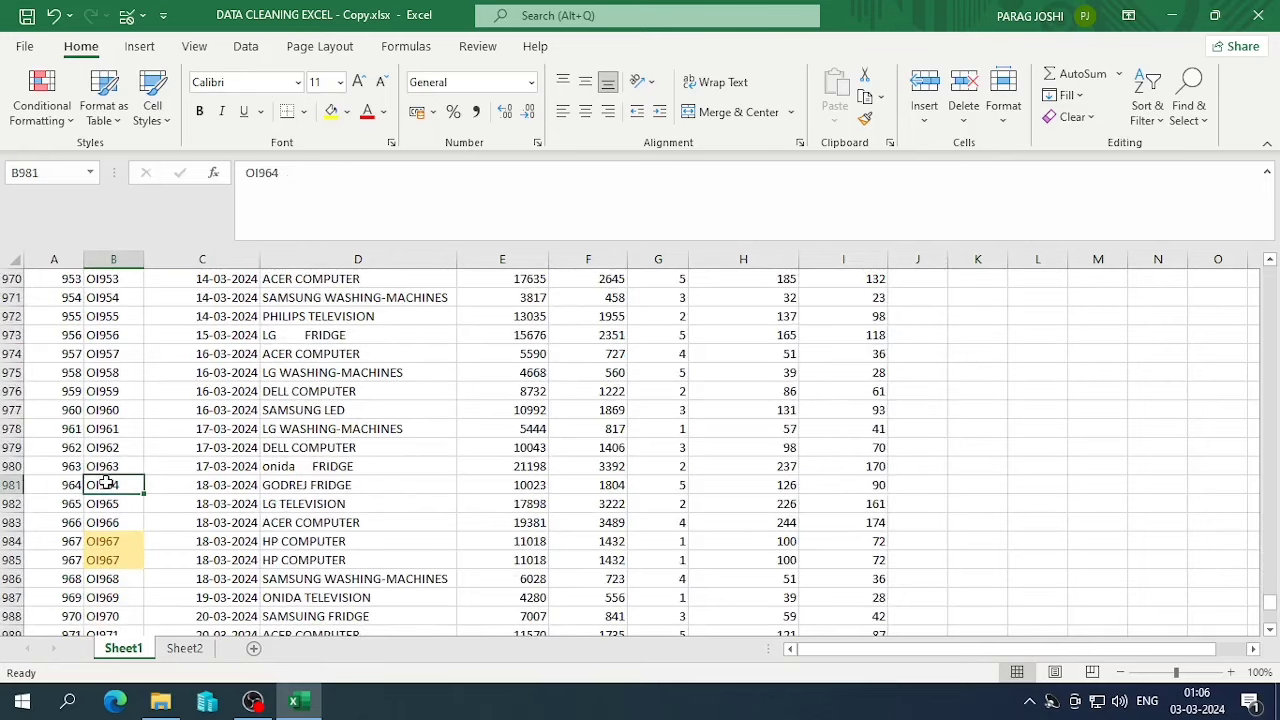
{"action": "key", "text": "ctrl+Up"}
{"action": "left_click", "coordinate": [134, 282]}
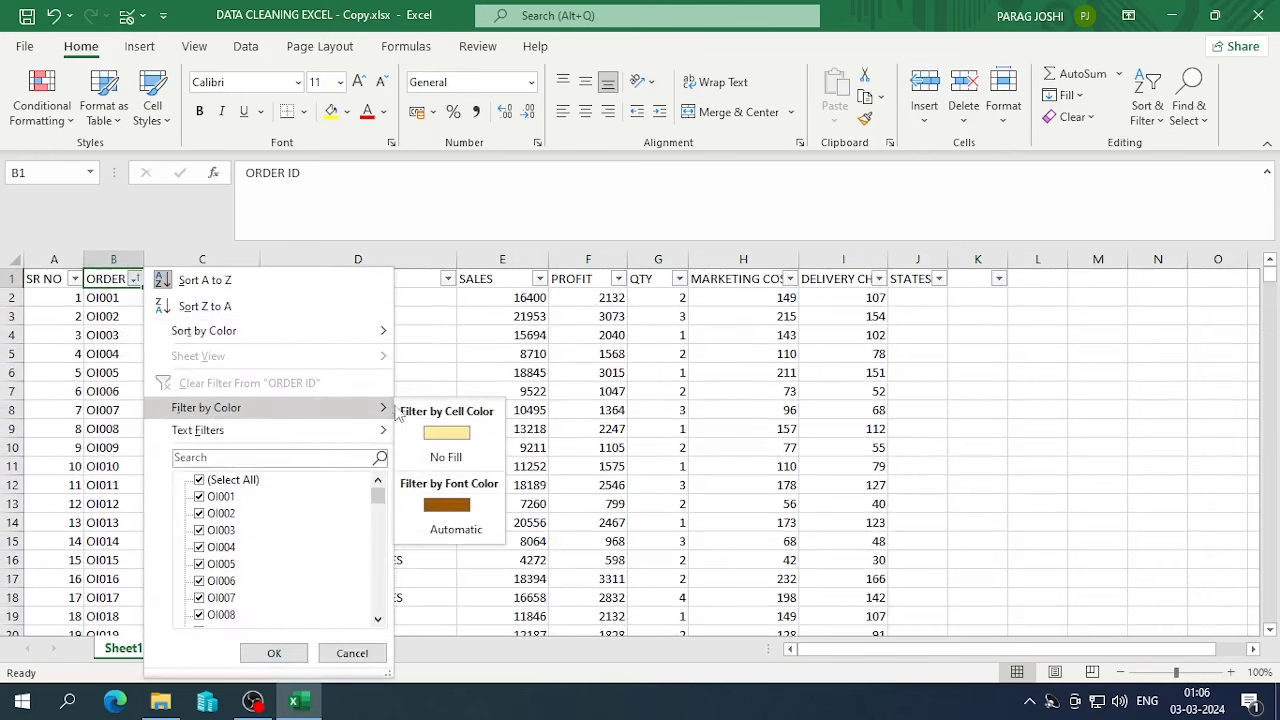
{"action": "left_click", "coordinate": [446, 432]}
{"action": "left_click", "coordinate": [127, 295]}
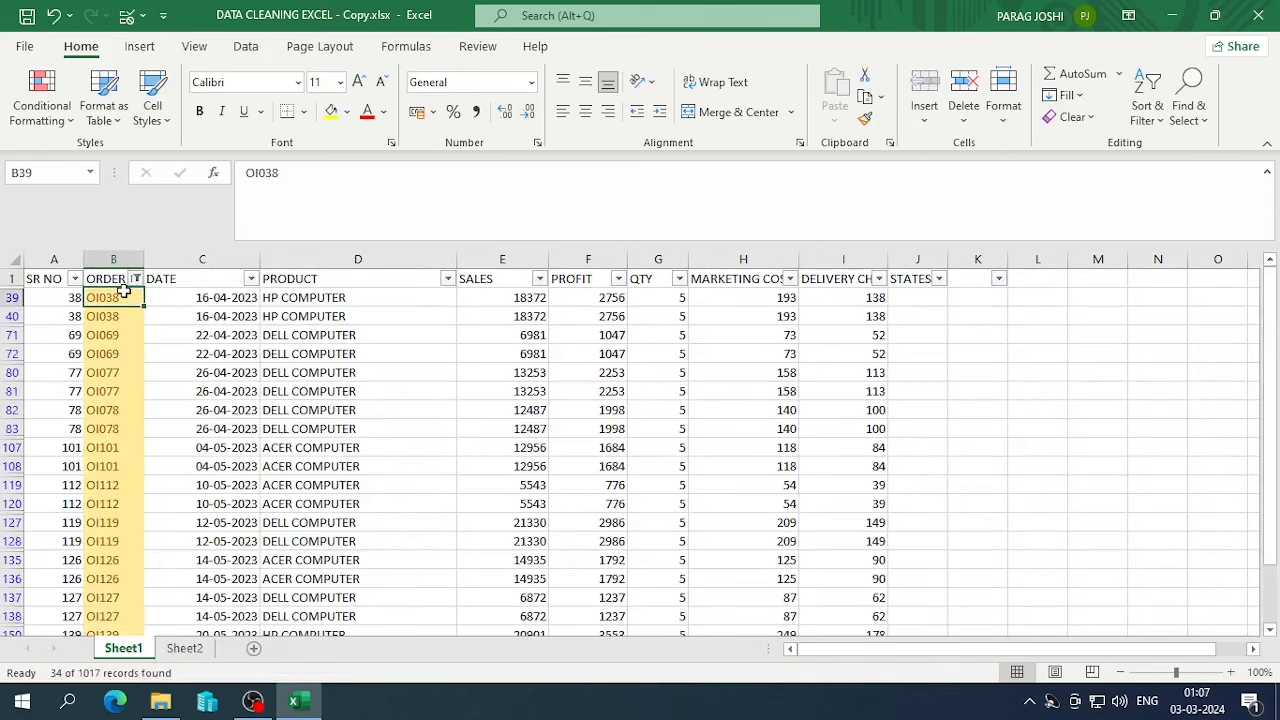
- Review the filtered duplicate orders through to the last record, and clear the filter from ORDER ID
{"action": "scroll", "coordinate": [130, 300], "scroll_direction": "down", "scroll_amount": 4}
{"action": "scroll", "coordinate": [138, 316], "scroll_direction": "down", "scroll_amount": 4}
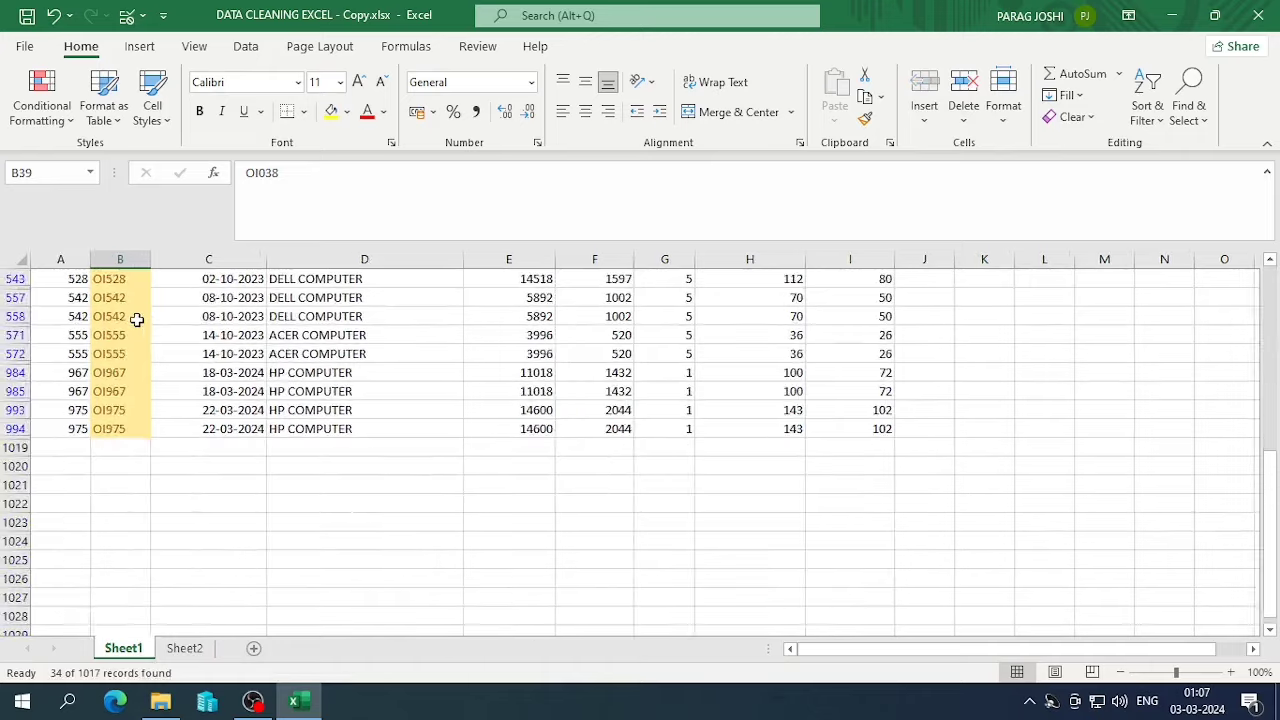
{"action": "scroll", "coordinate": [137, 314], "scroll_direction": "up", "scroll_amount": 8}
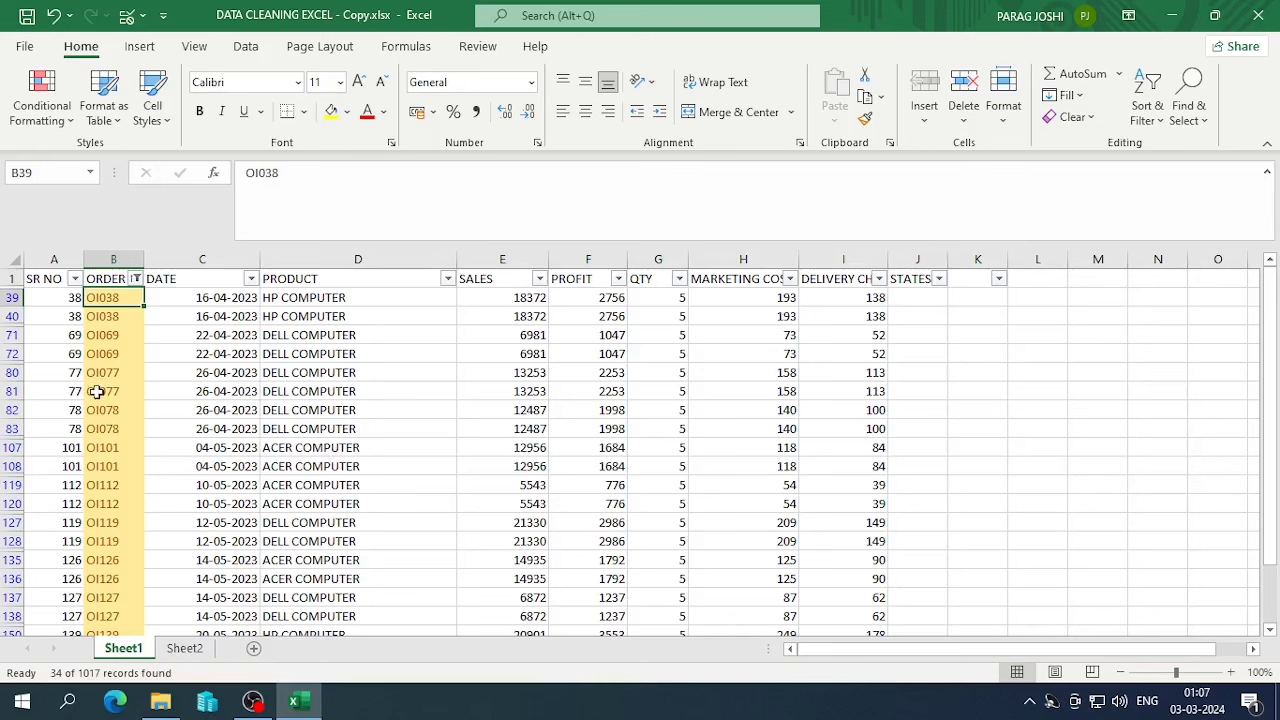
{"action": "left_click", "coordinate": [137, 280]}
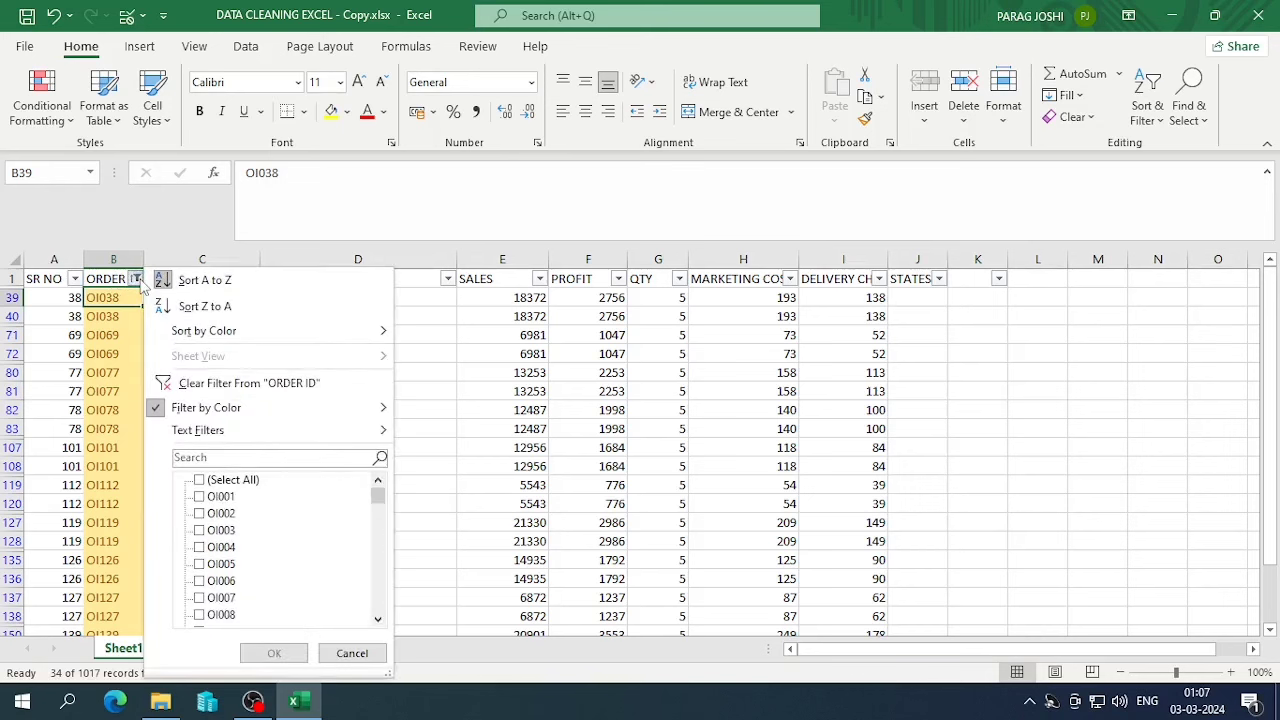
{"action": "left_click", "coordinate": [217, 383]}
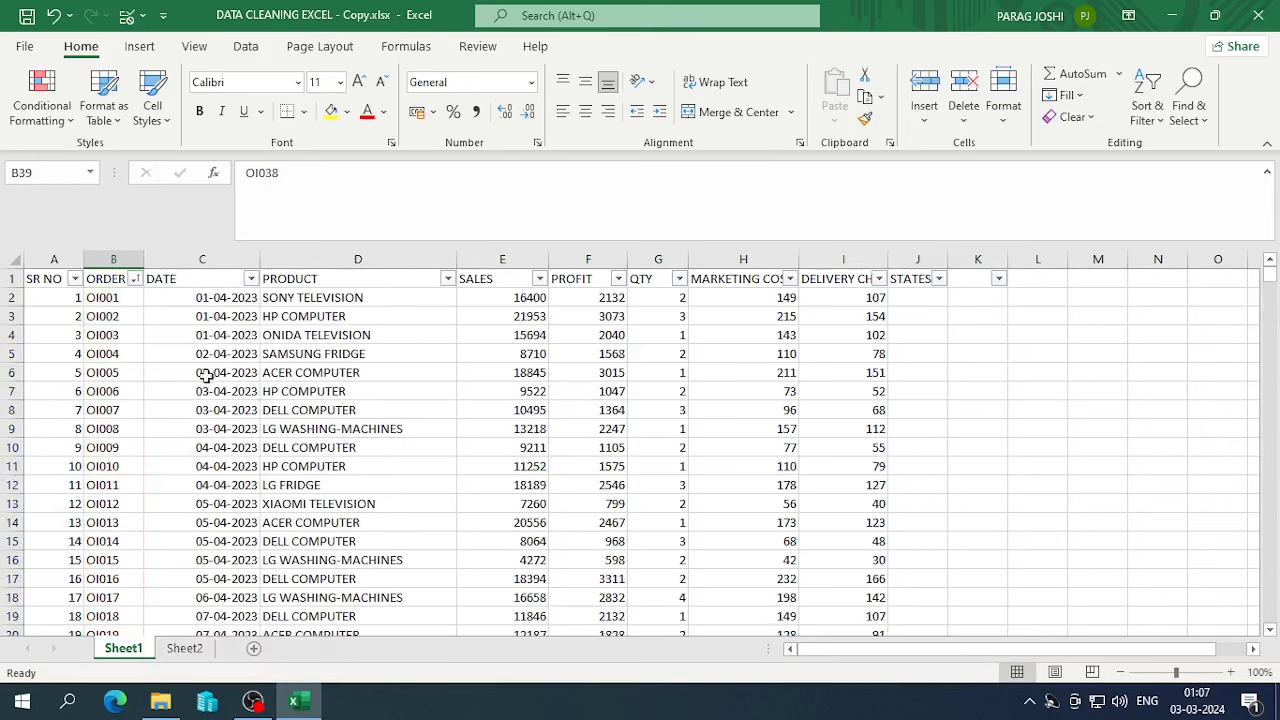
- Remove duplicate records from the table, expanding the selection and comparing only the ORDER ID column
{"action": "left_click", "coordinate": [115, 296]}
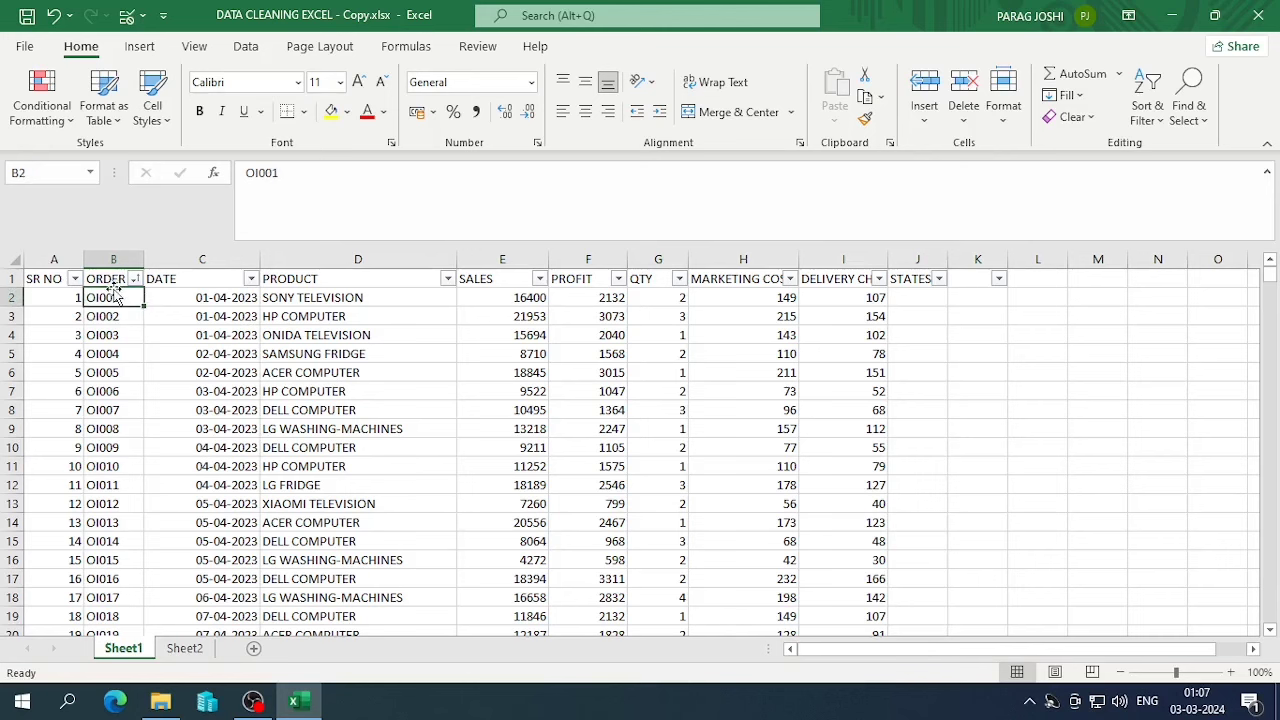
{"action": "key", "text": "ctrl+shift+Down"}
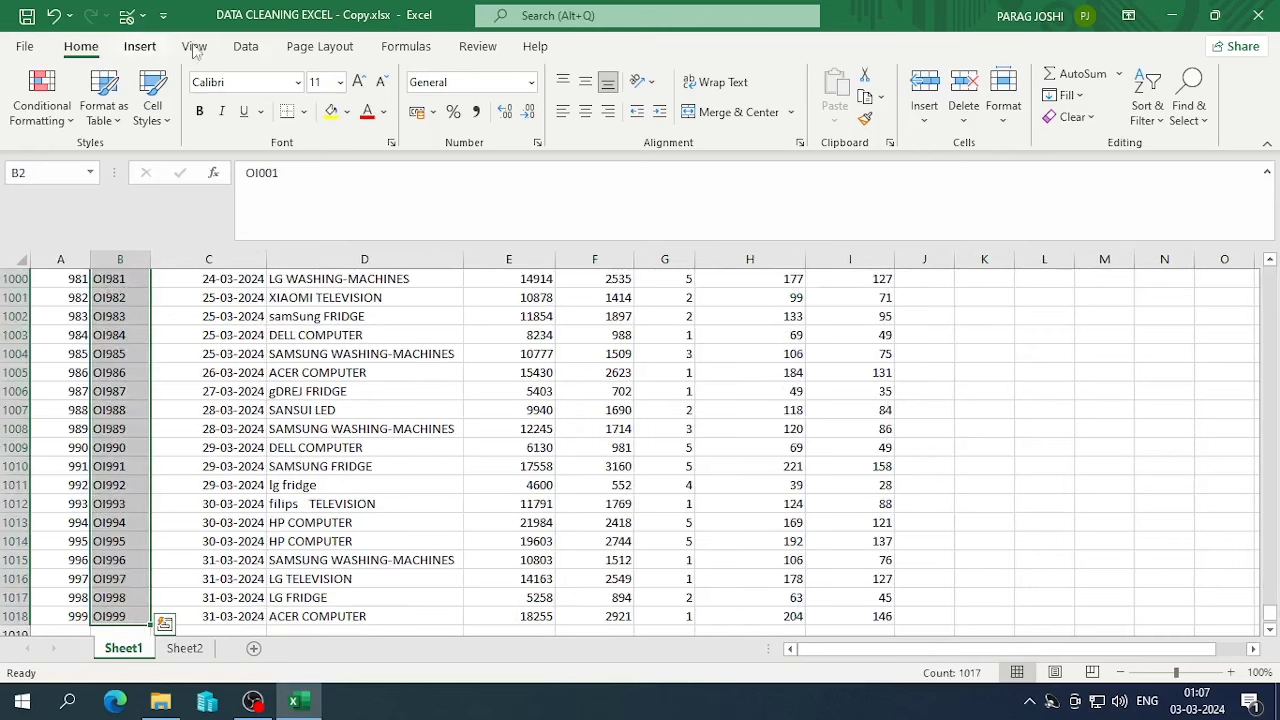
{"action": "left_click", "coordinate": [245, 47]}
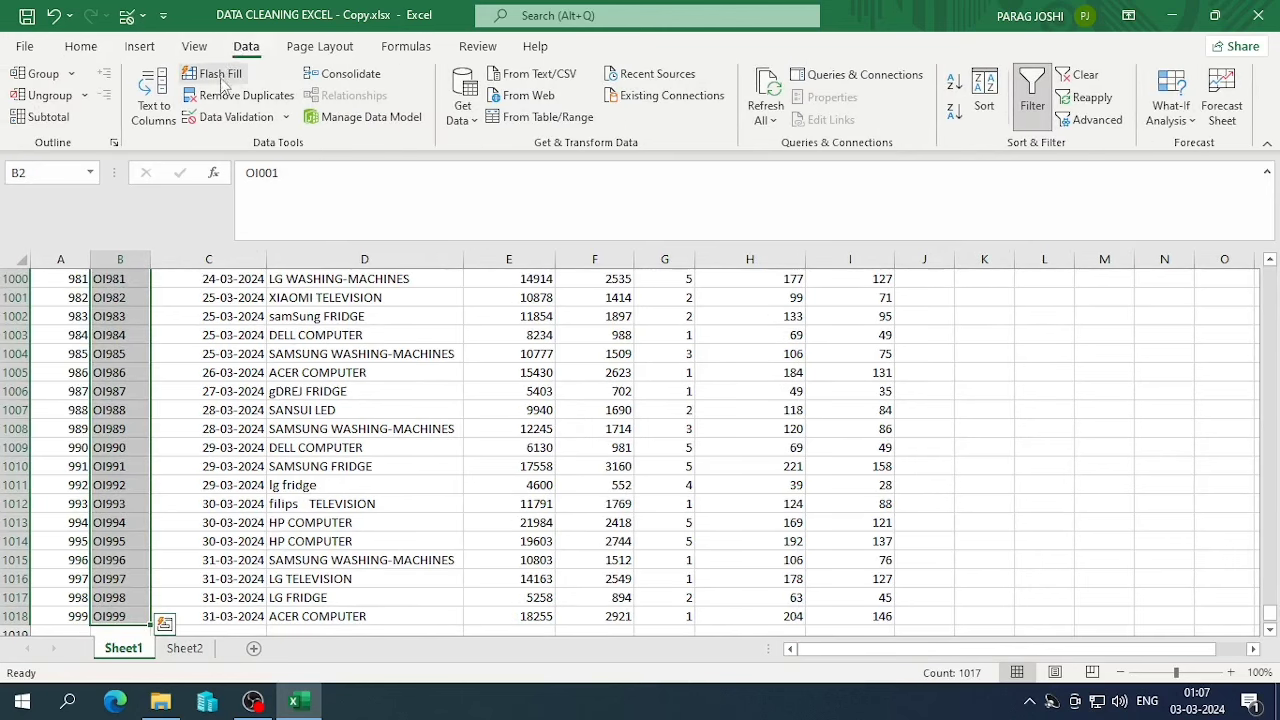
{"action": "left_click", "coordinate": [224, 92]}
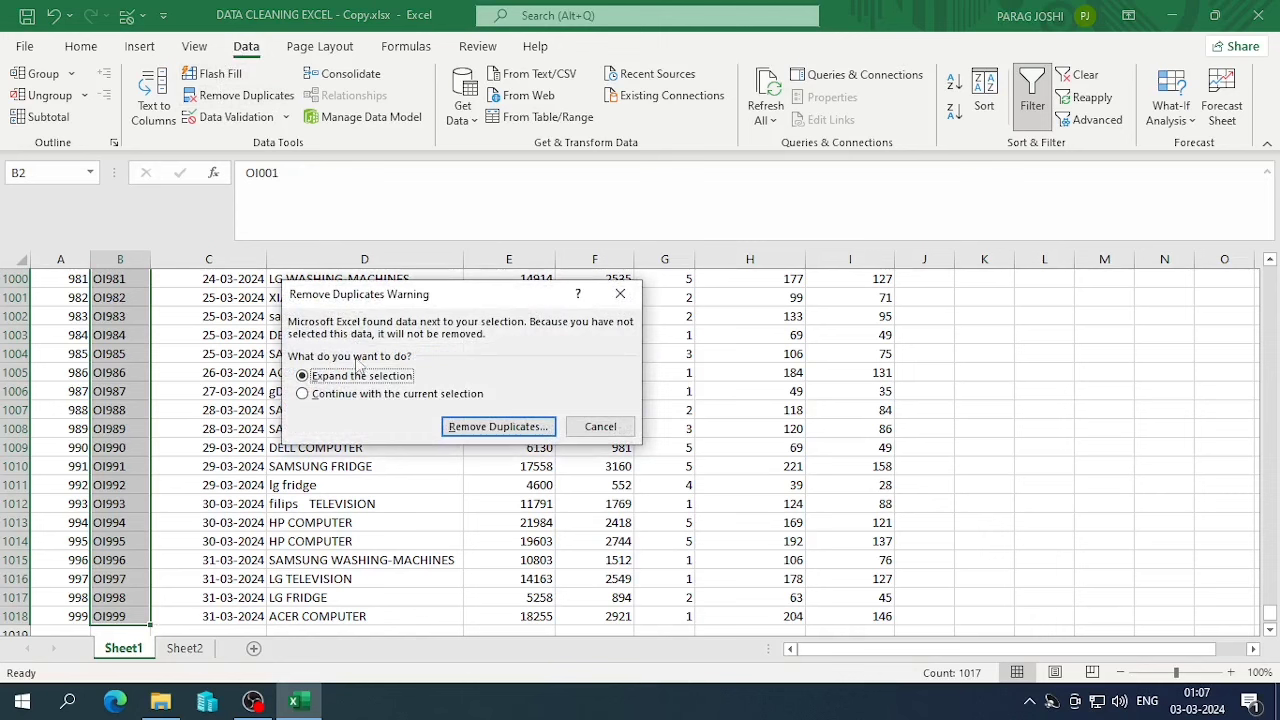
{"action": "left_click", "coordinate": [478, 428]}
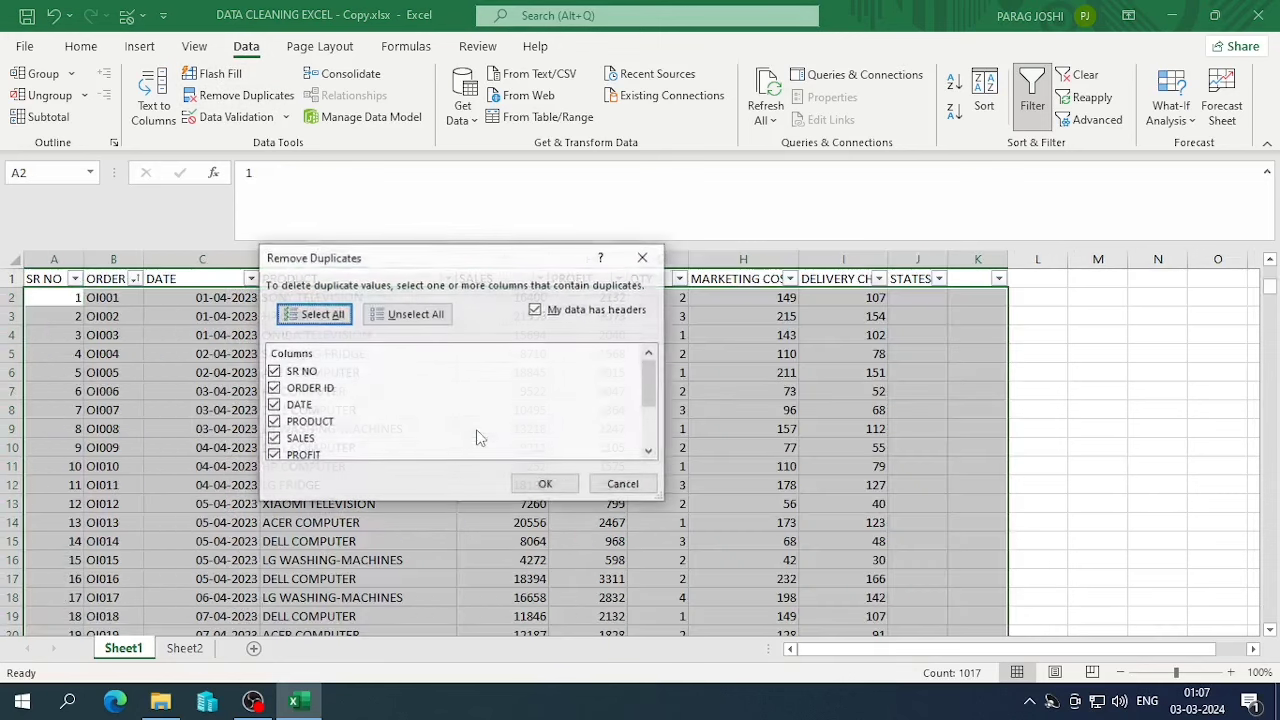
{"action": "left_click", "coordinate": [372, 318]}
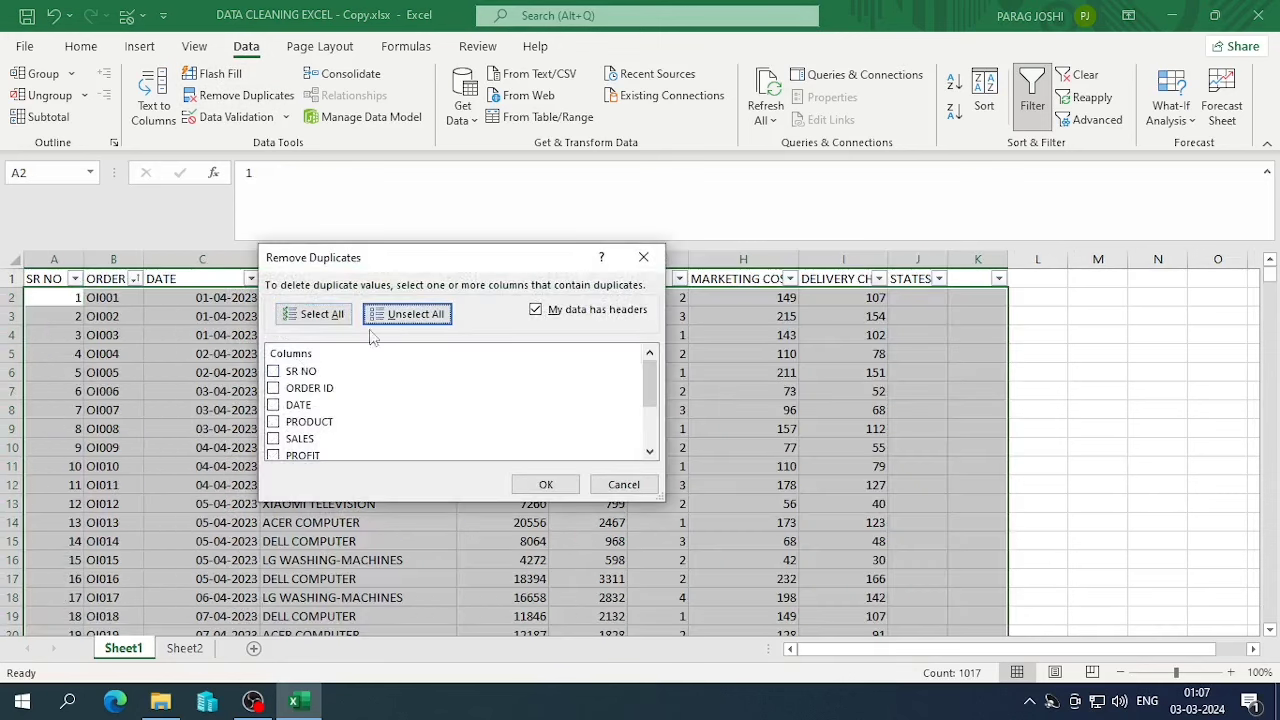
{"action": "left_click", "coordinate": [290, 393]}
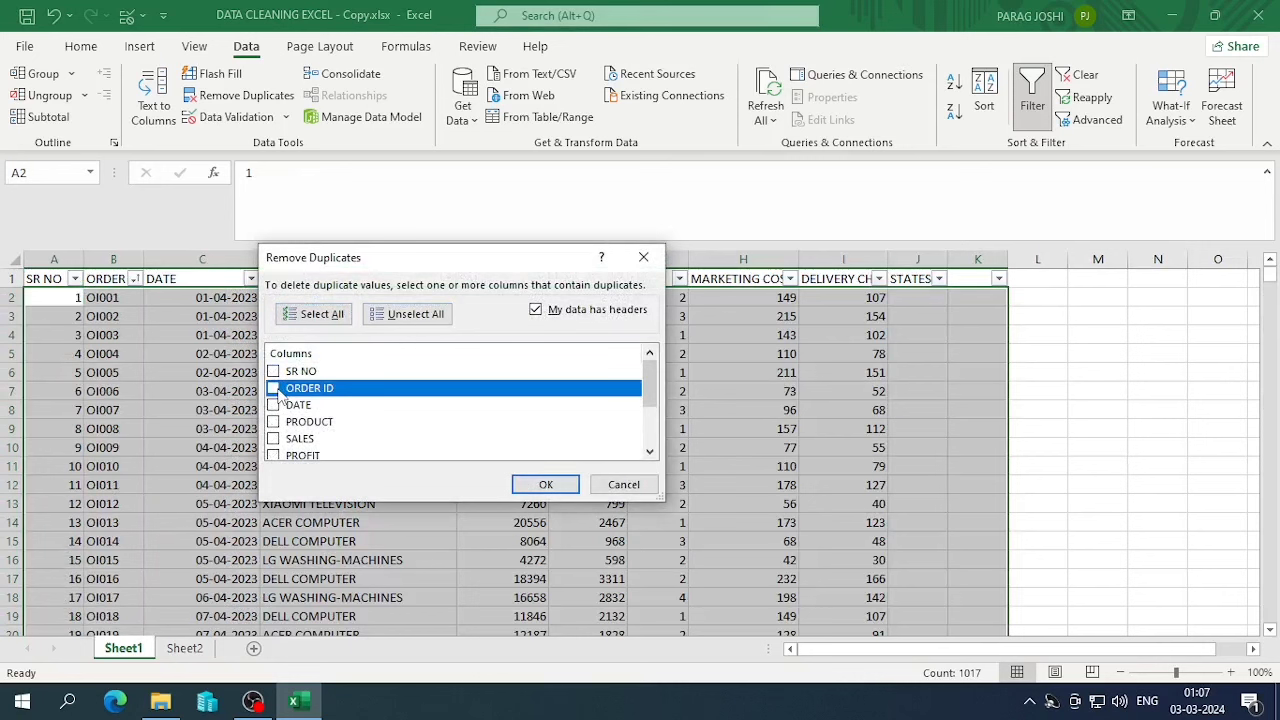
{"action": "left_click", "coordinate": [274, 390]}
{"action": "left_click", "coordinate": [531, 484]}
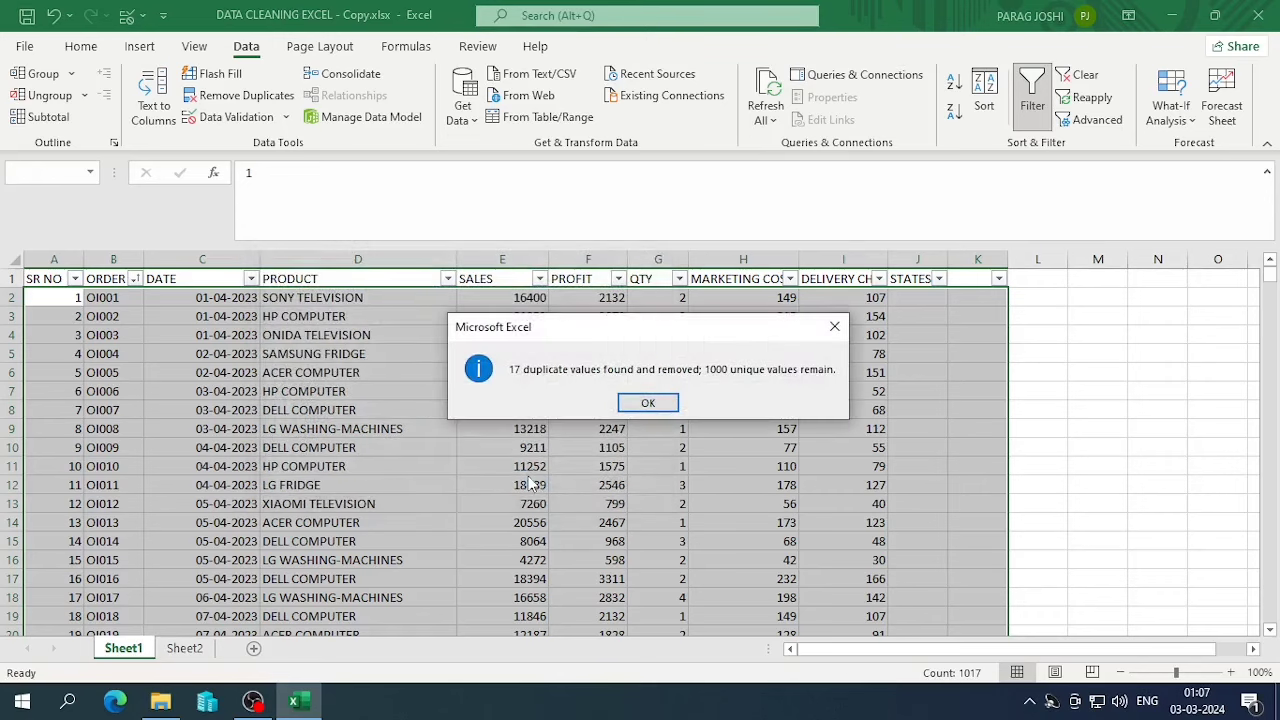
{"action": "left_click", "coordinate": [621, 401]}
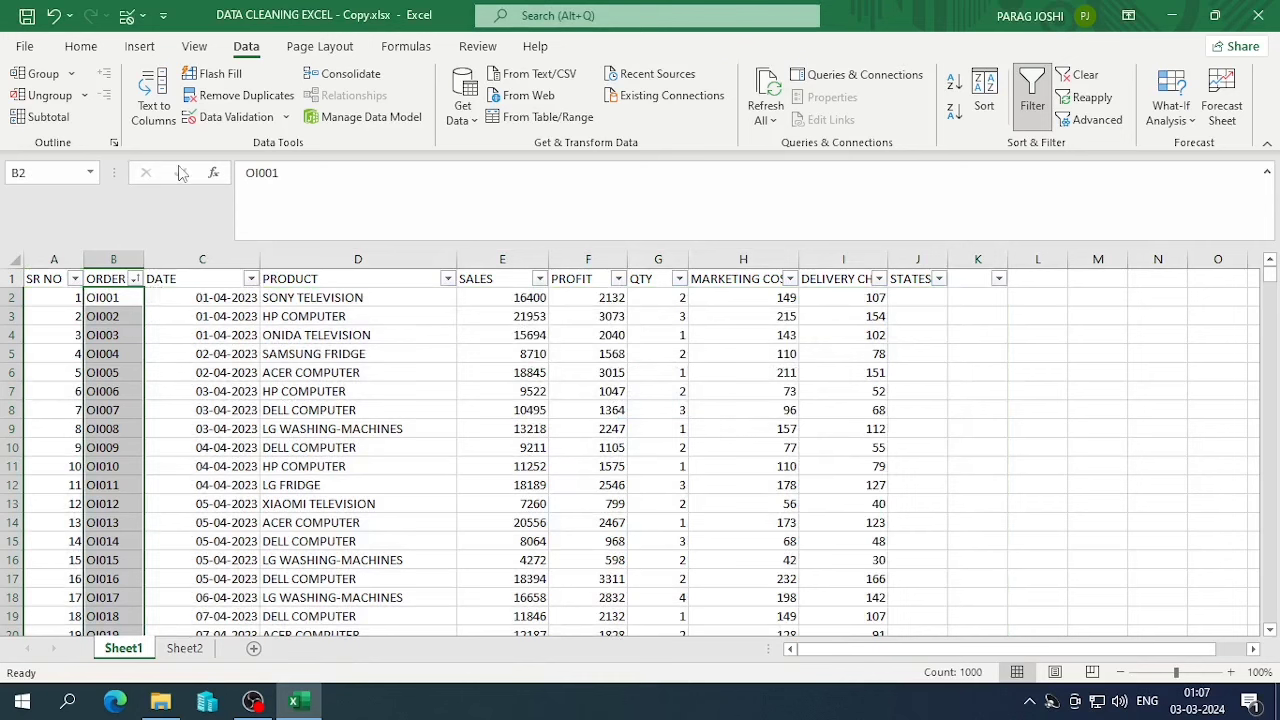
- Apply a Duplicate Values highlight rule to the ORDER ID column using Yellow Fill with Dark Yellow Text
{"action": "left_click", "coordinate": [78, 48]}
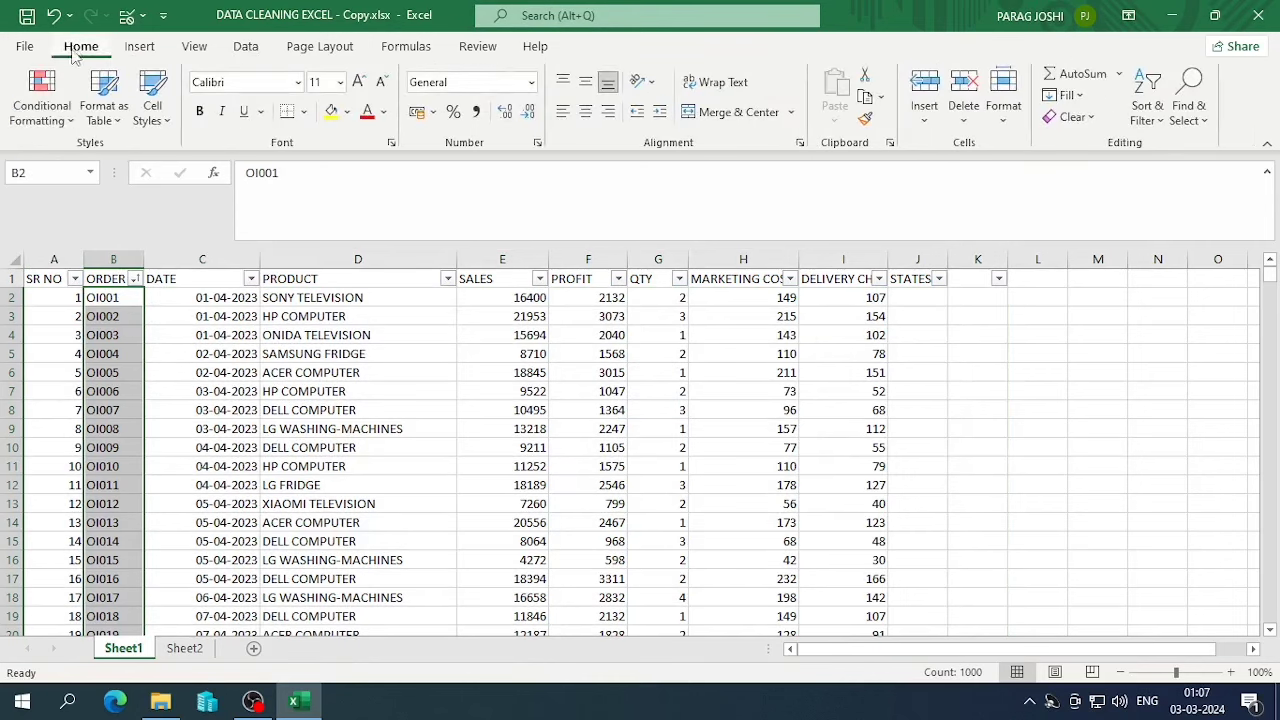
{"action": "left_click", "coordinate": [64, 125]}
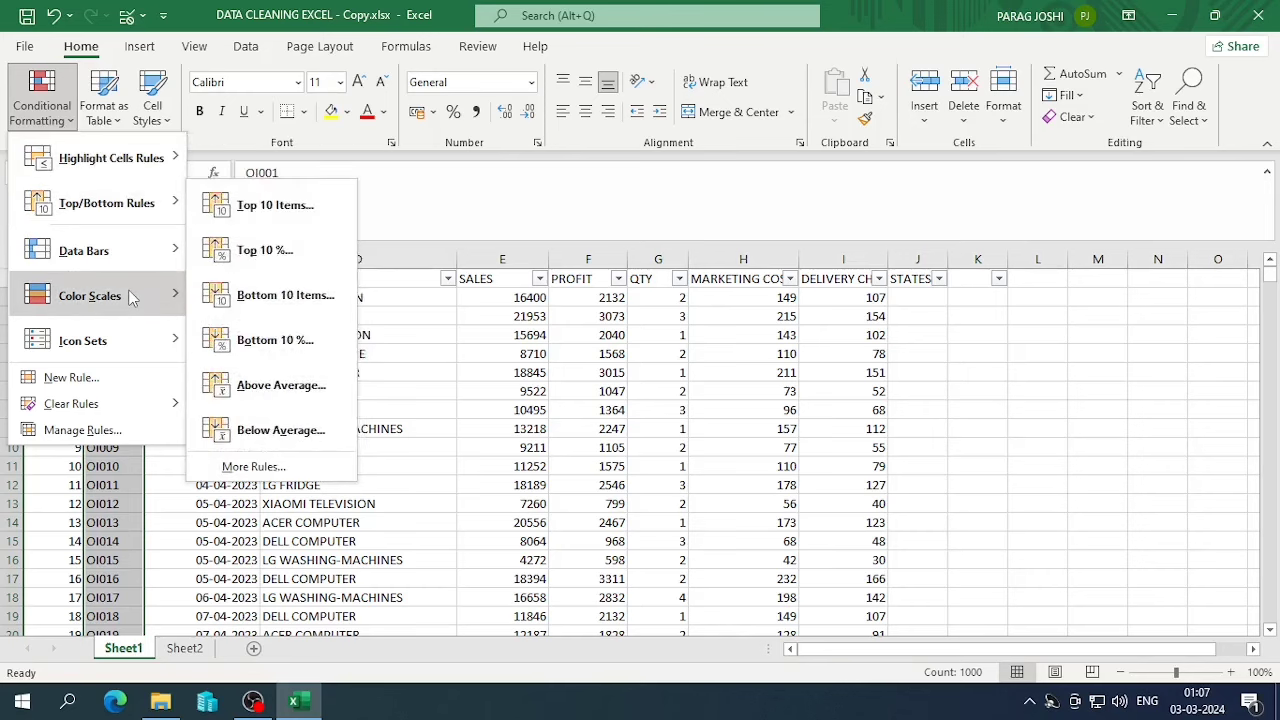
{"action": "mouse_move", "coordinate": [130, 298]}
{"action": "mouse_move", "coordinate": [150, 158]}
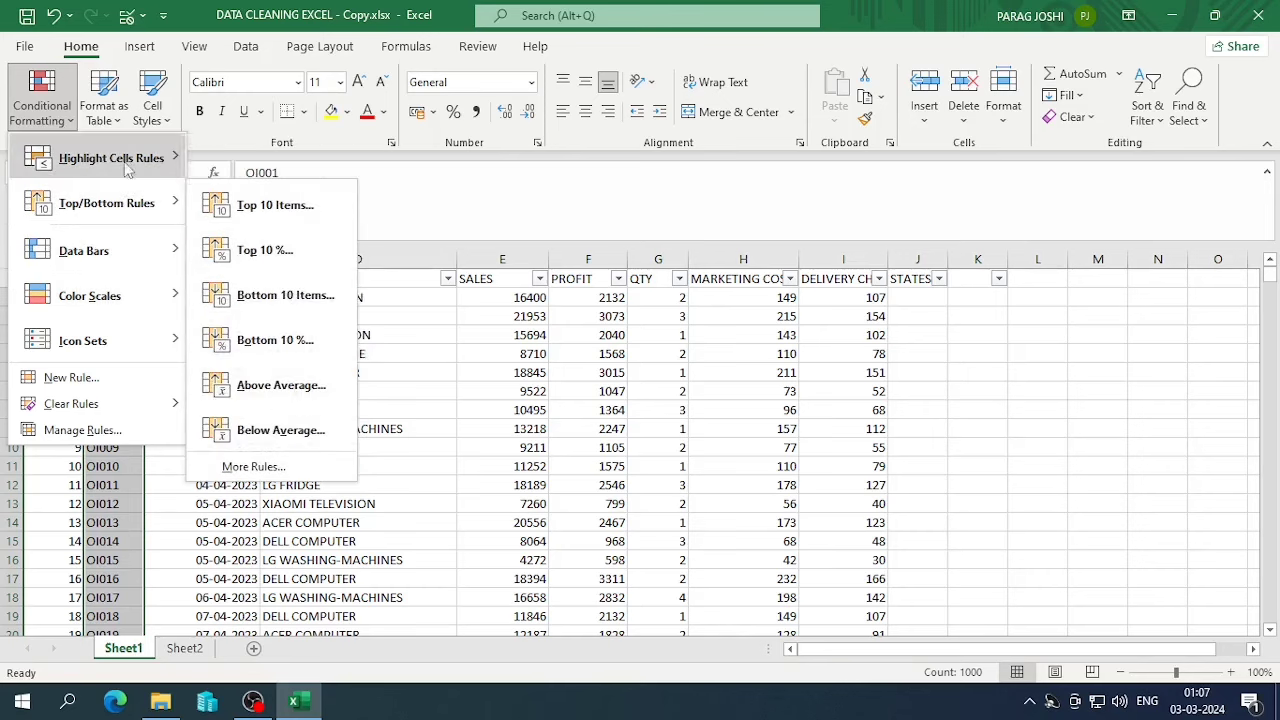
{"action": "left_click", "coordinate": [250, 428]}
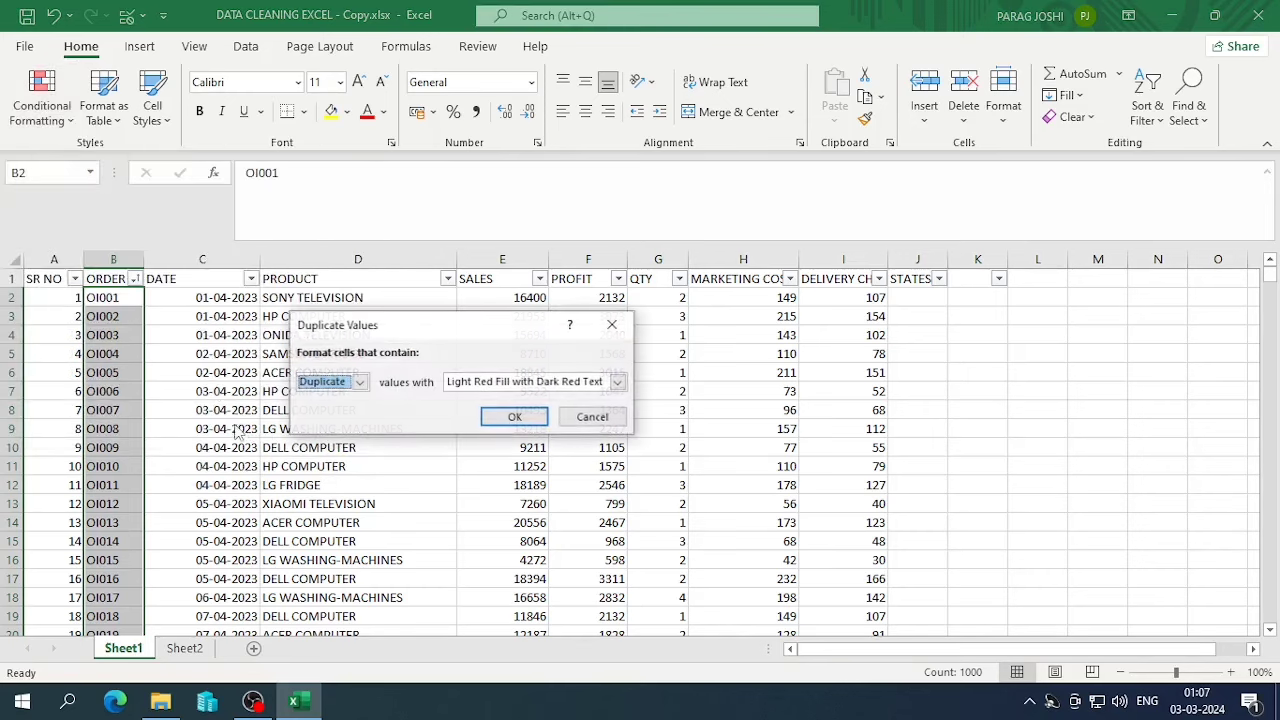
{"action": "left_click", "coordinate": [618, 381]}
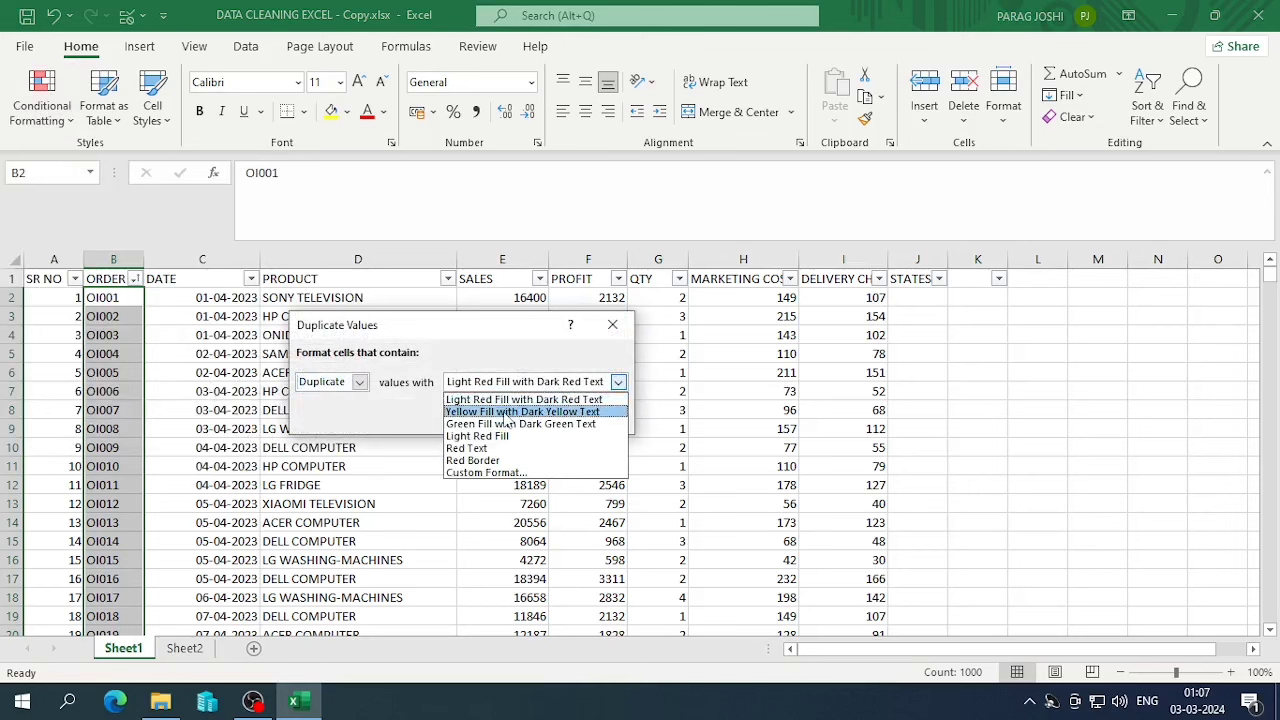
{"action": "left_click", "coordinate": [600, 409]}
{"action": "left_click", "coordinate": [514, 416]}
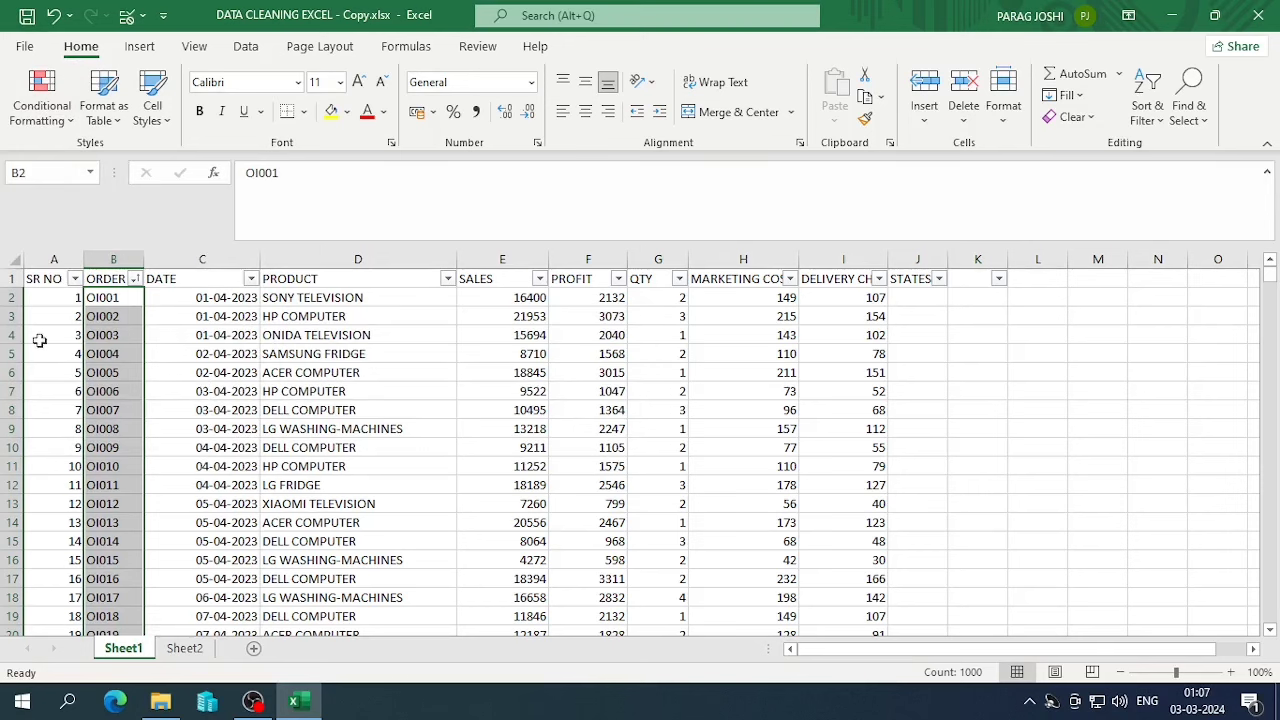
- Check the ORDER ID color filter and look through the column down to the last record for remaining duplicates
{"action": "left_click", "coordinate": [134, 279]}
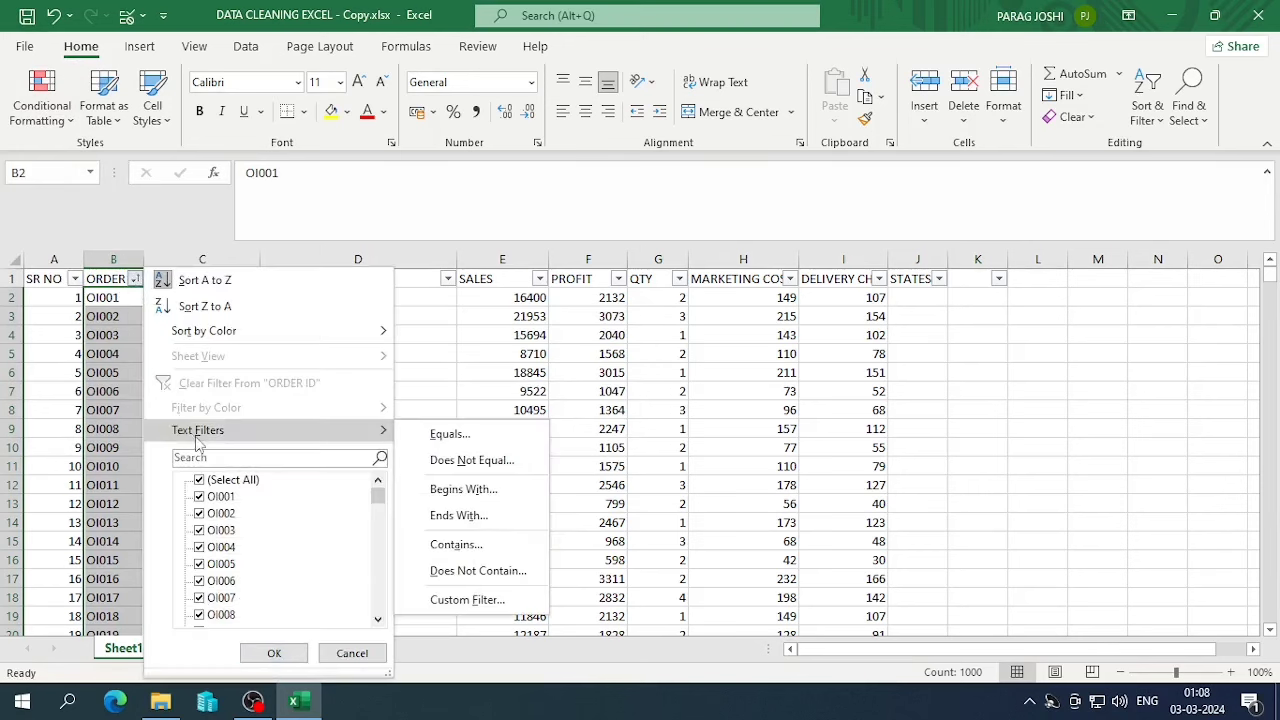
{"action": "left_click", "coordinate": [350, 653]}
{"action": "left_click", "coordinate": [125, 333]}
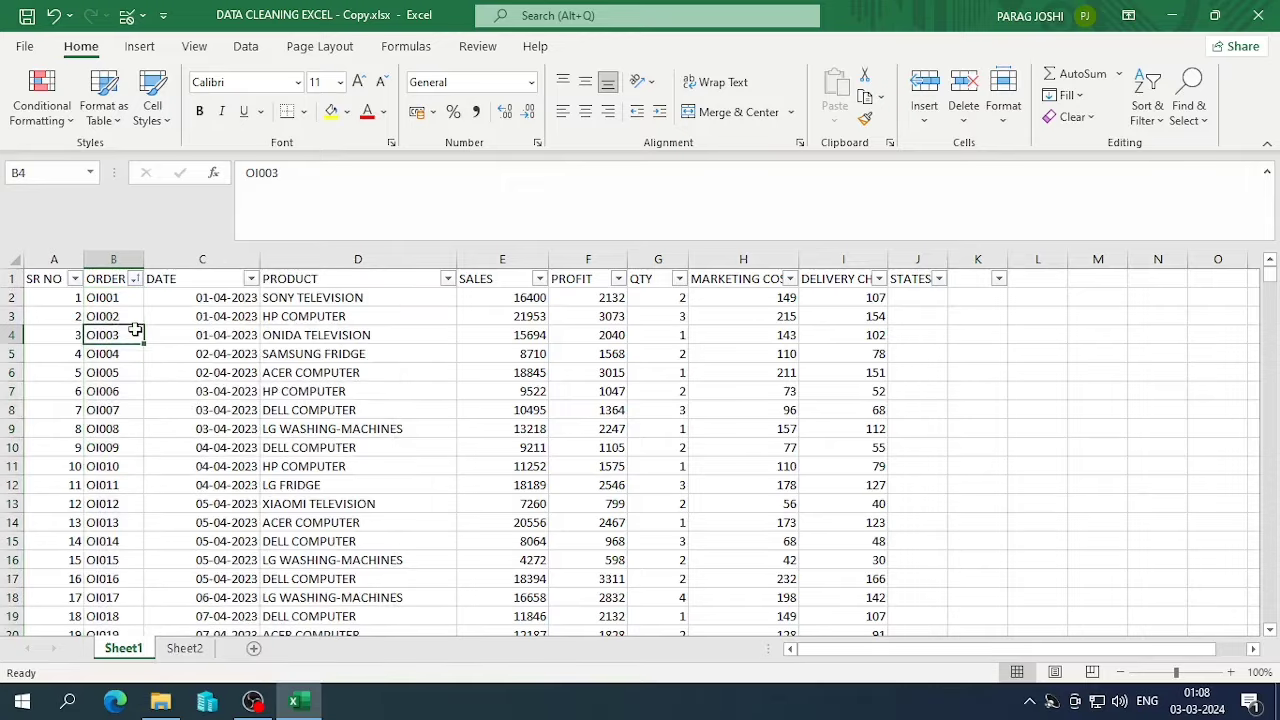
{"action": "key", "text": "Down"}
{"action": "key", "text": "Down"}
{"action": "key", "text": "Down"}
{"action": "key", "text": "Down"}
{"action": "key", "text": "Down"}
{"action": "key", "text": "Down"}
{"action": "key", "text": "Down"}
{"action": "key", "text": "Down"}
{"action": "key", "text": "Down"}
{"action": "key", "text": "Down"}
{"action": "key", "text": "Down"}
{"action": "key", "text": "Down"}
{"action": "key", "text": "Down"}
{"action": "key", "text": "Down"}
{"action": "key", "text": "Down"}
{"action": "key", "text": "Down"}
{"action": "key", "text": "Down"}
{"action": "key", "text": "Down"}
{"action": "key", "text": "Down"}
{"action": "key", "text": "Down"}
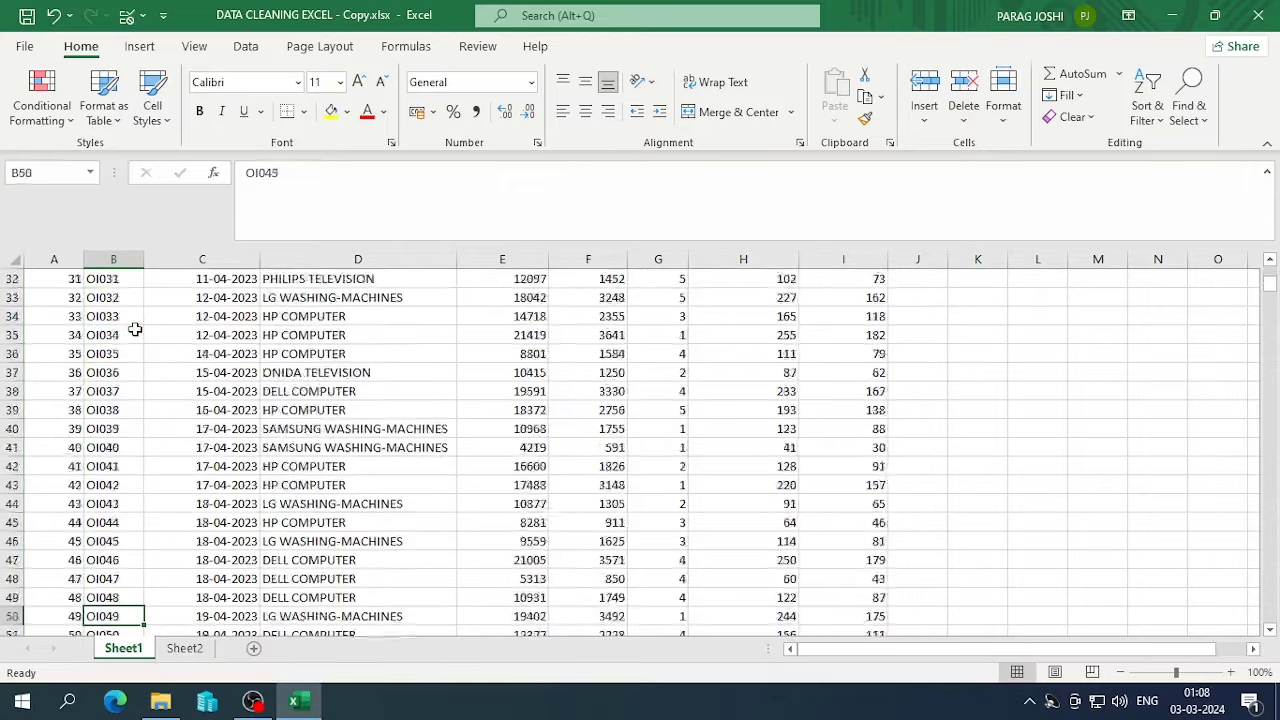
{"action": "key", "text": "Down"}
{"action": "key", "text": "Down"}
{"action": "key", "text": "Down"}
{"action": "key", "text": "Down"}
{"action": "key", "text": "Down"}
{"action": "key", "text": "Down"}
{"action": "key", "text": "Down"}
{"action": "key", "text": "Down"}
{"action": "key", "text": "Down"}
{"action": "key", "text": "Down"}
{"action": "key", "text": "Down"}
{"action": "key", "text": "Down"}
{"action": "key", "text": "Down"}
{"action": "key", "text": "Down"}
{"action": "key", "text": "Down"}
{"action": "key", "text": "Down"}
{"action": "key", "text": "Down"}
{"action": "key", "text": "Down"}
{"action": "key", "text": "Down"}
{"action": "key", "text": "Down"}
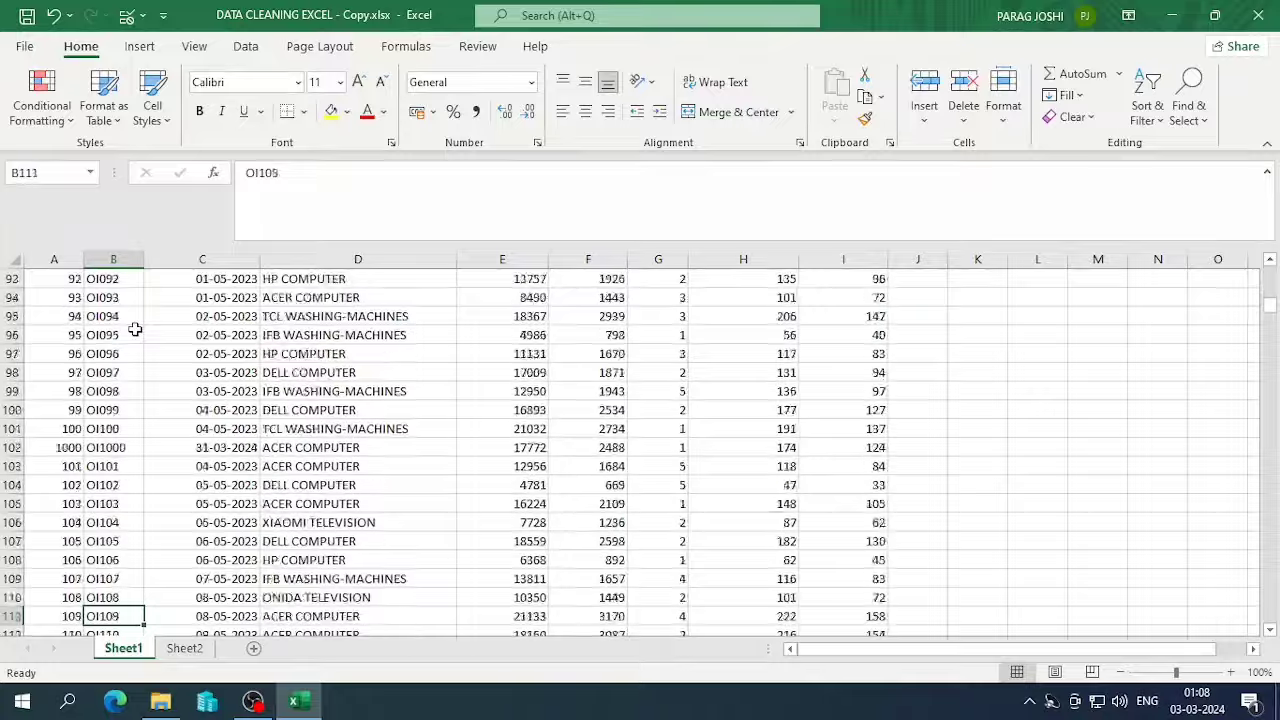
{"action": "key", "text": "Down"}
{"action": "key", "text": "Down"}
{"action": "key", "text": "Down"}
{"action": "key", "text": "Down"}
{"action": "key", "text": "Down"}
{"action": "key", "text": "Down"}
{"action": "key", "text": "Down"}
{"action": "key", "text": "Down"}
{"action": "key", "text": "Down"}
{"action": "key", "text": "Down"}
{"action": "key", "text": "Down"}
{"action": "key", "text": "Down"}
{"action": "key", "text": "Down"}
{"action": "key", "text": "Down"}
{"action": "key", "text": "Down"}
{"action": "key", "text": "Down"}
{"action": "key", "text": "Down"}
{"action": "key", "text": "Down"}
{"action": "key", "text": "Down"}
{"action": "key", "text": "Down"}
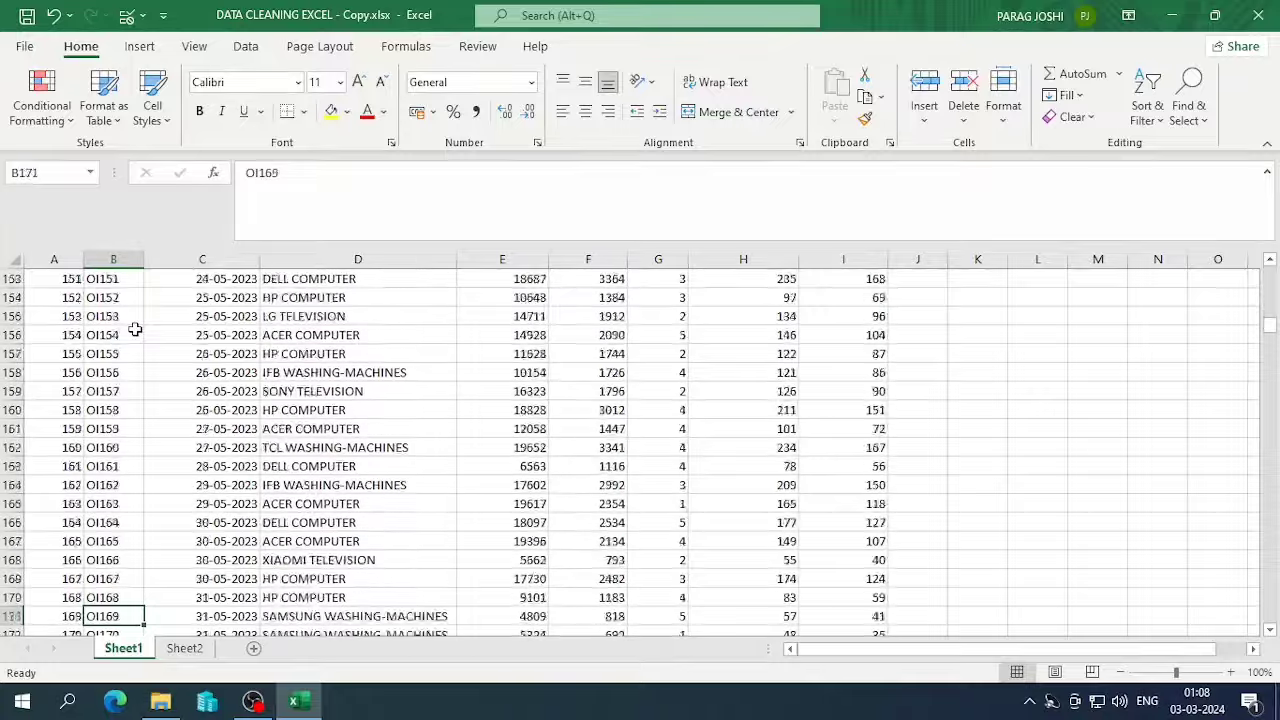
{"action": "key", "text": "Down"}
{"action": "key", "text": "Down"}
{"action": "key", "text": "Down"}
{"action": "key", "text": "Down"}
{"action": "key", "text": "Down"}
{"action": "key", "text": "Down"}
{"action": "key", "text": "Down"}
{"action": "key", "text": "Down"}
{"action": "key", "text": "ctrl+Down"}
{"action": "key", "text": "ctrl+Up"}
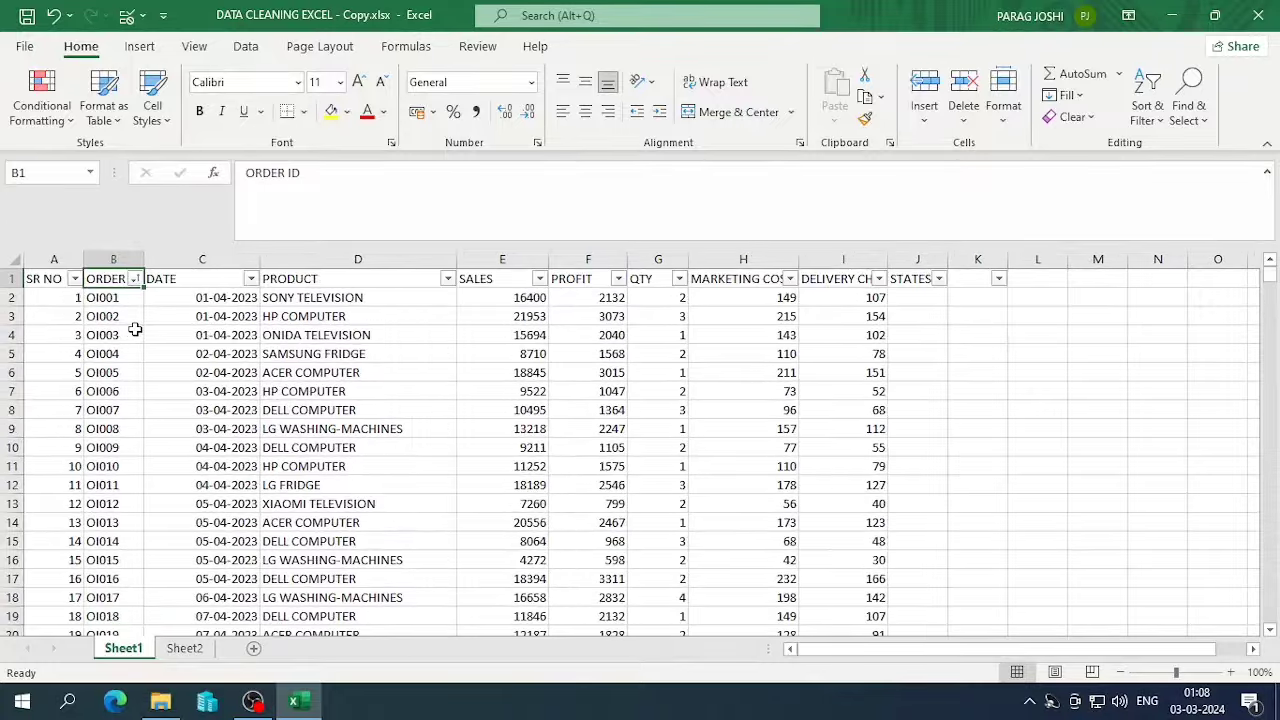
{"action": "key", "text": "Left"}
{"action": "key", "text": "Right"}
{"action": "left_click_drag", "start_coordinate": [525, 275], "coordinate": [866, 288]}
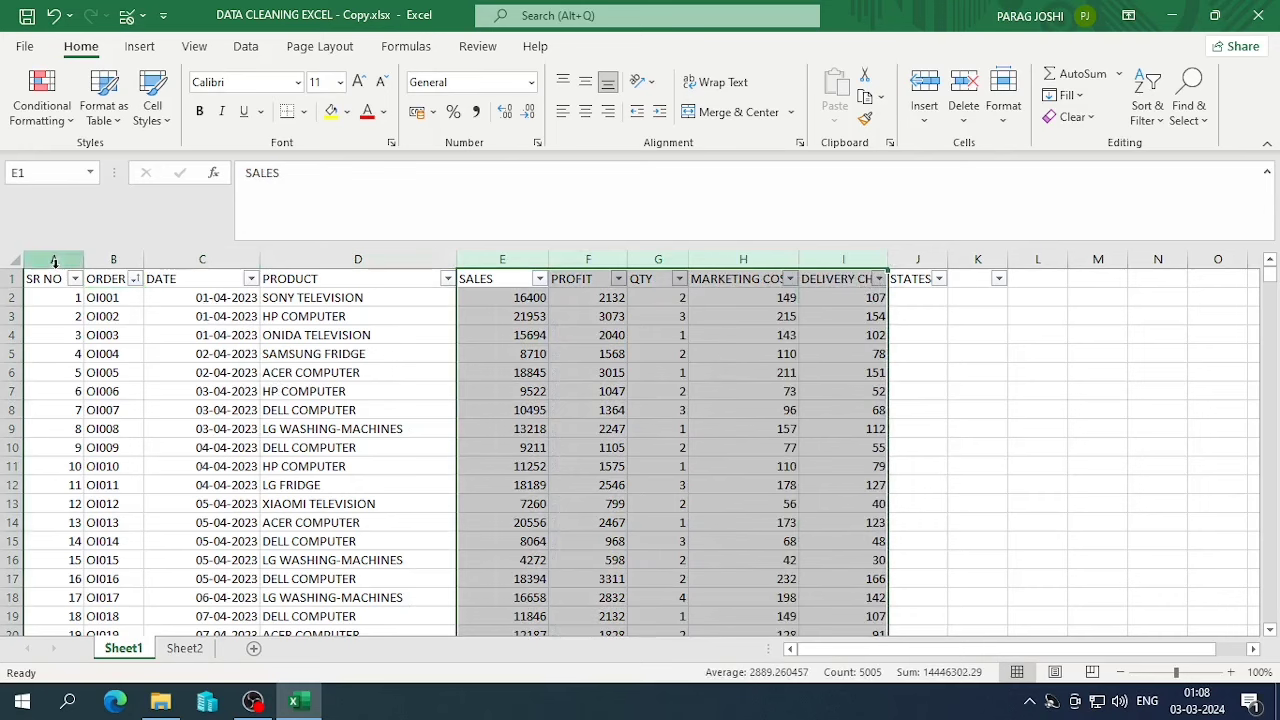
{"action": "left_click_drag", "start_coordinate": [55, 260], "coordinate": [208, 265]}
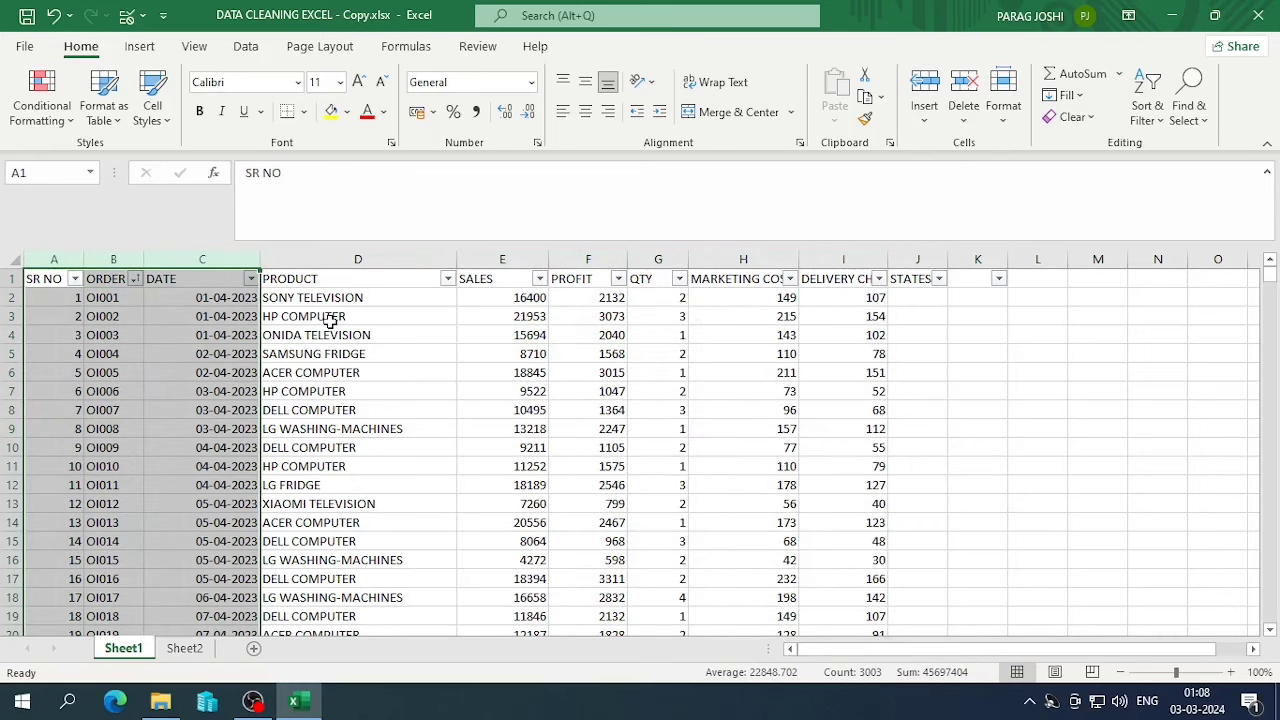
- In J2 under STATES, enter a VLOOKUP of order ID B2 in Sheet2 columns $A:$C, returning column 2 with exact match (0)
{"action": "left_click", "coordinate": [909, 304]}
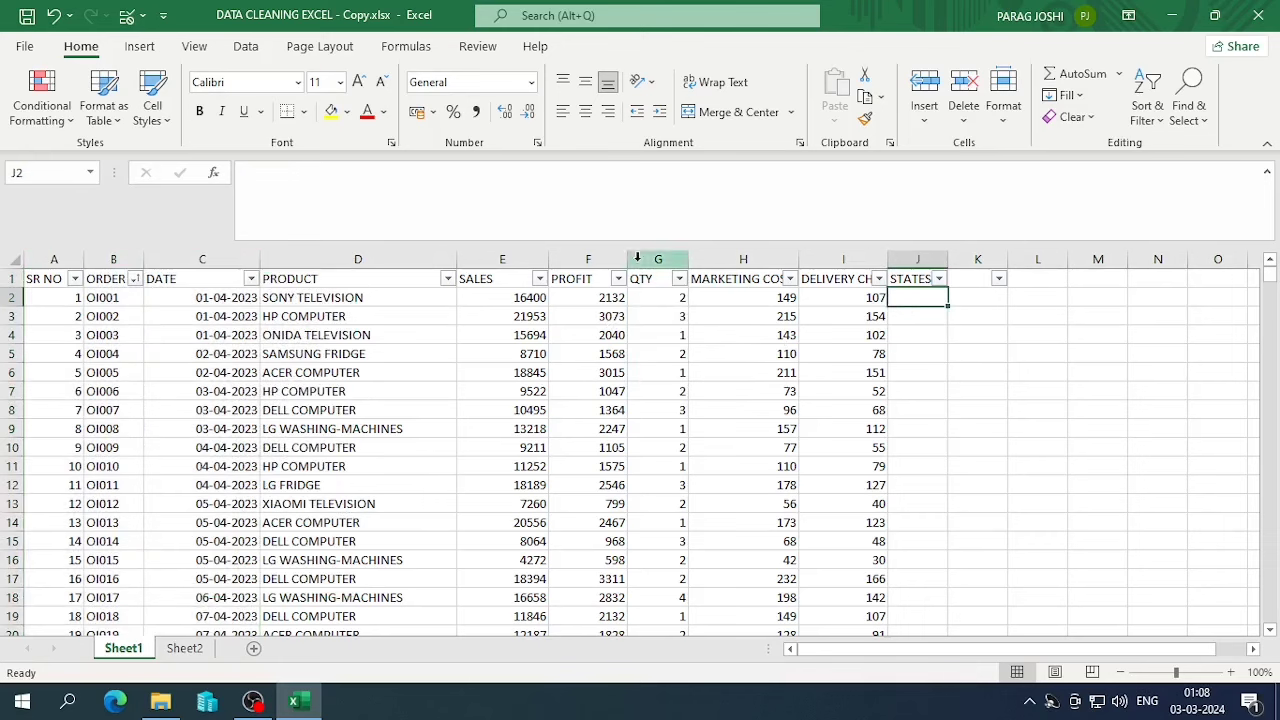
{"action": "left_click", "coordinate": [133, 279]}
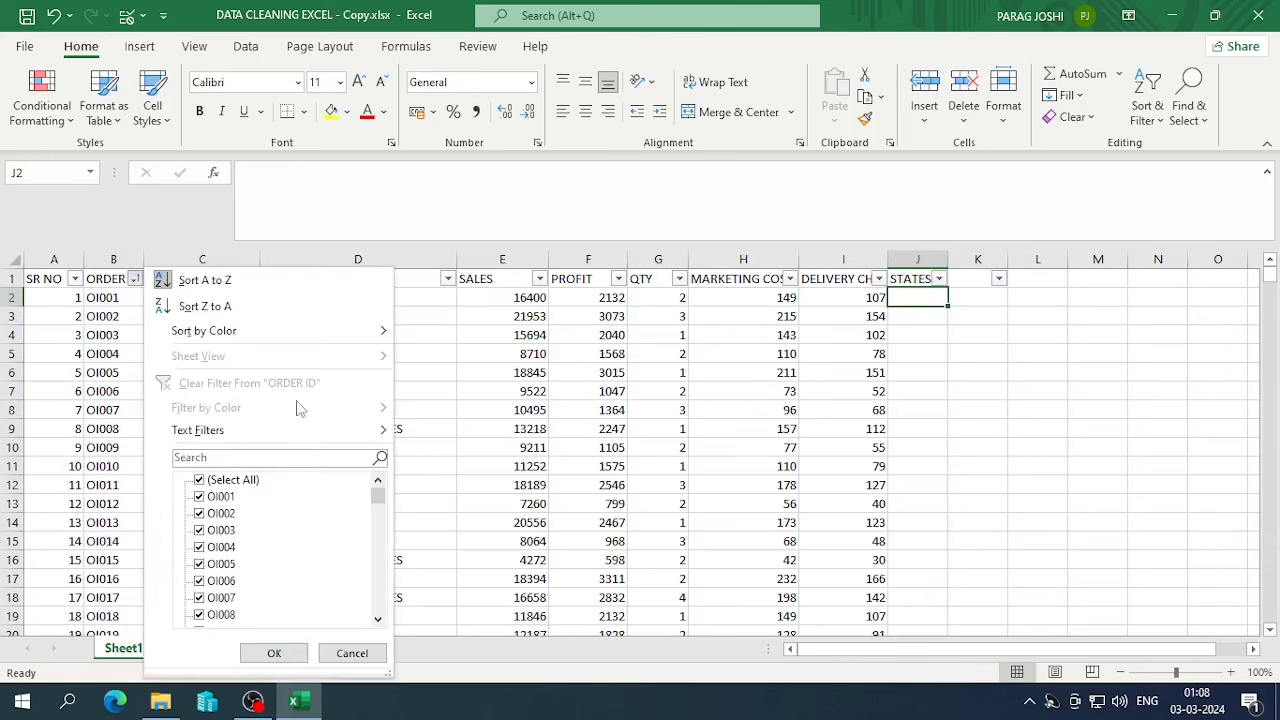
{"action": "left_click", "coordinate": [429, 471]}
{"action": "left_click", "coordinate": [184, 648]}
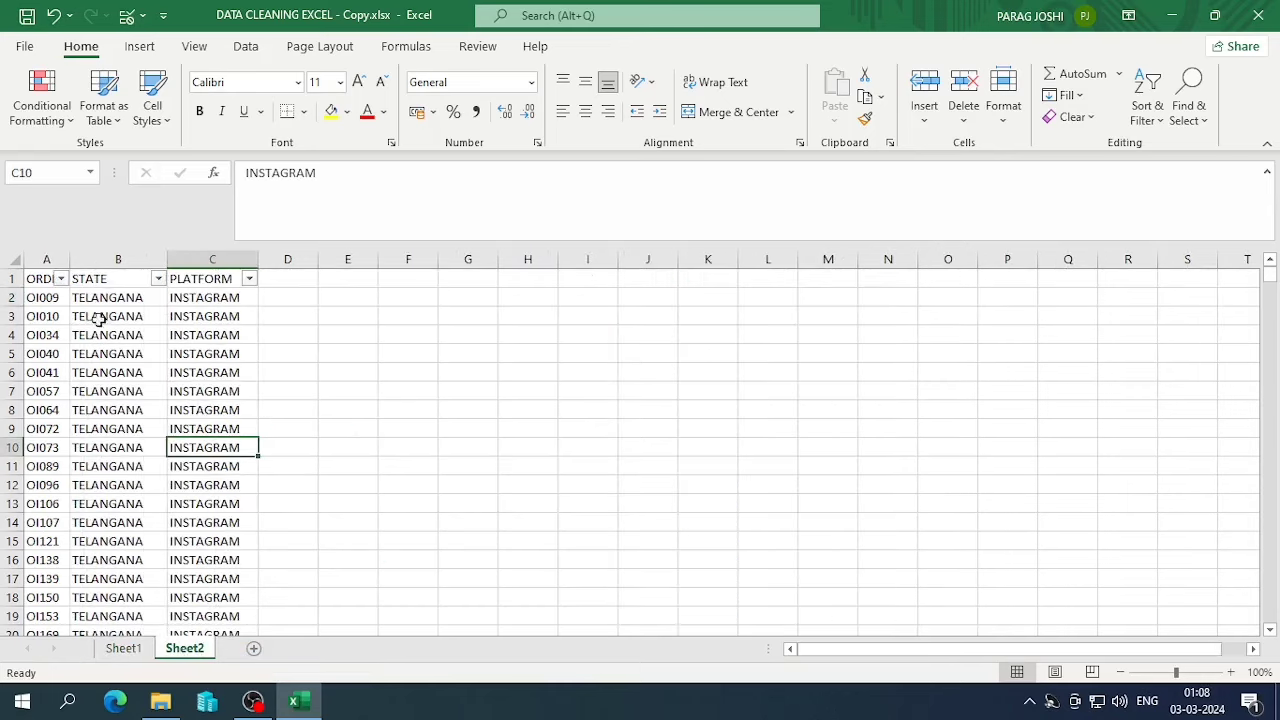
{"action": "left_click", "coordinate": [123, 648]}
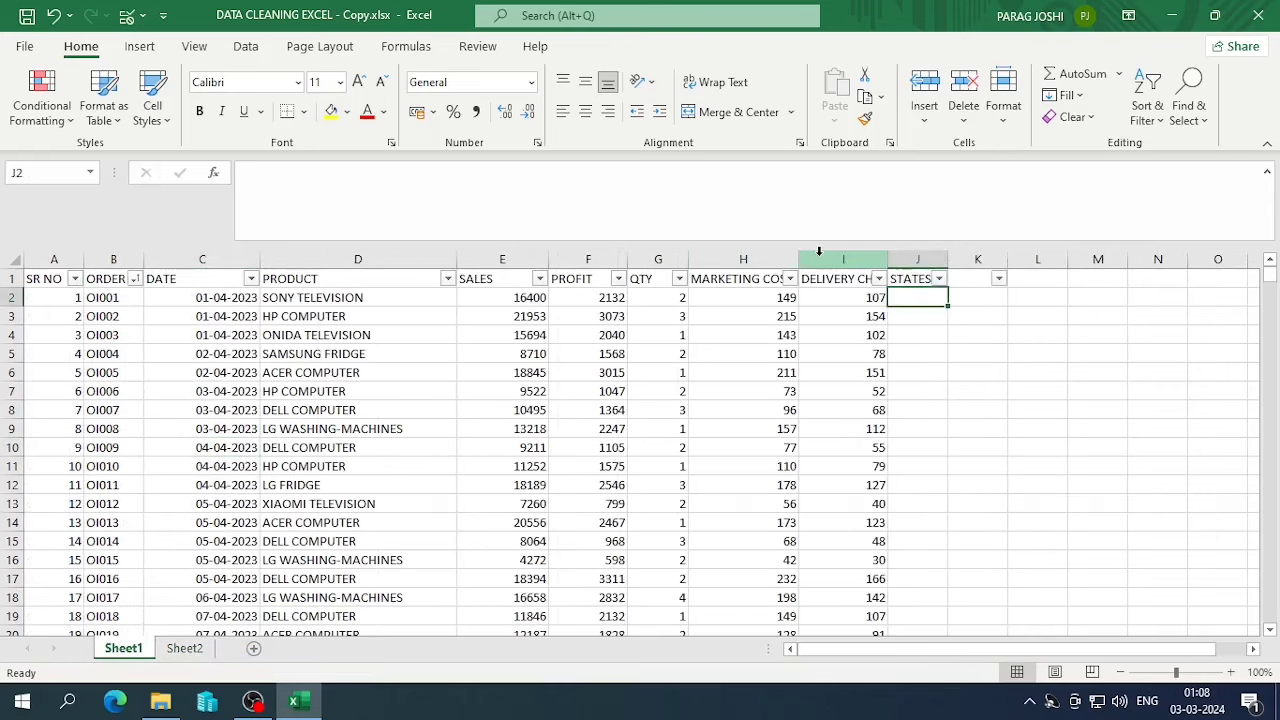
{"action": "type", "text": "=VL"}
{"action": "key", "text": "Tab"}
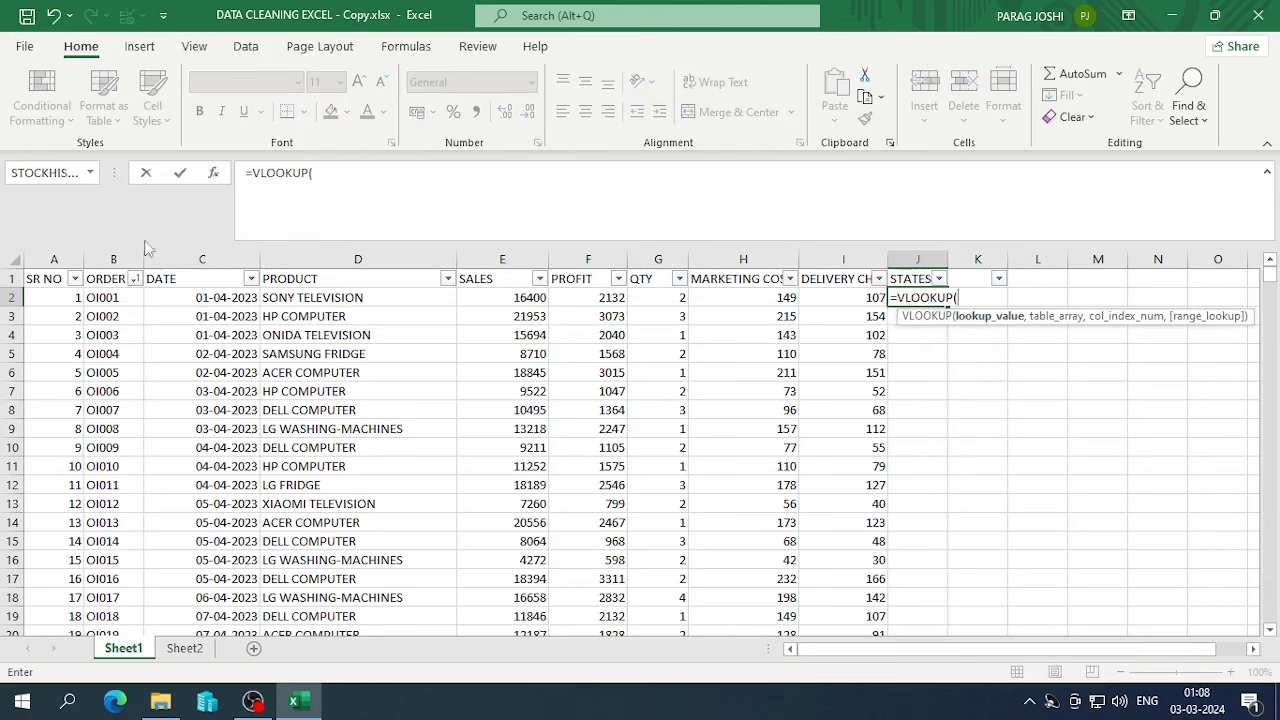
{"action": "left_click", "coordinate": [124, 301]}
{"action": "type", "text": ","}
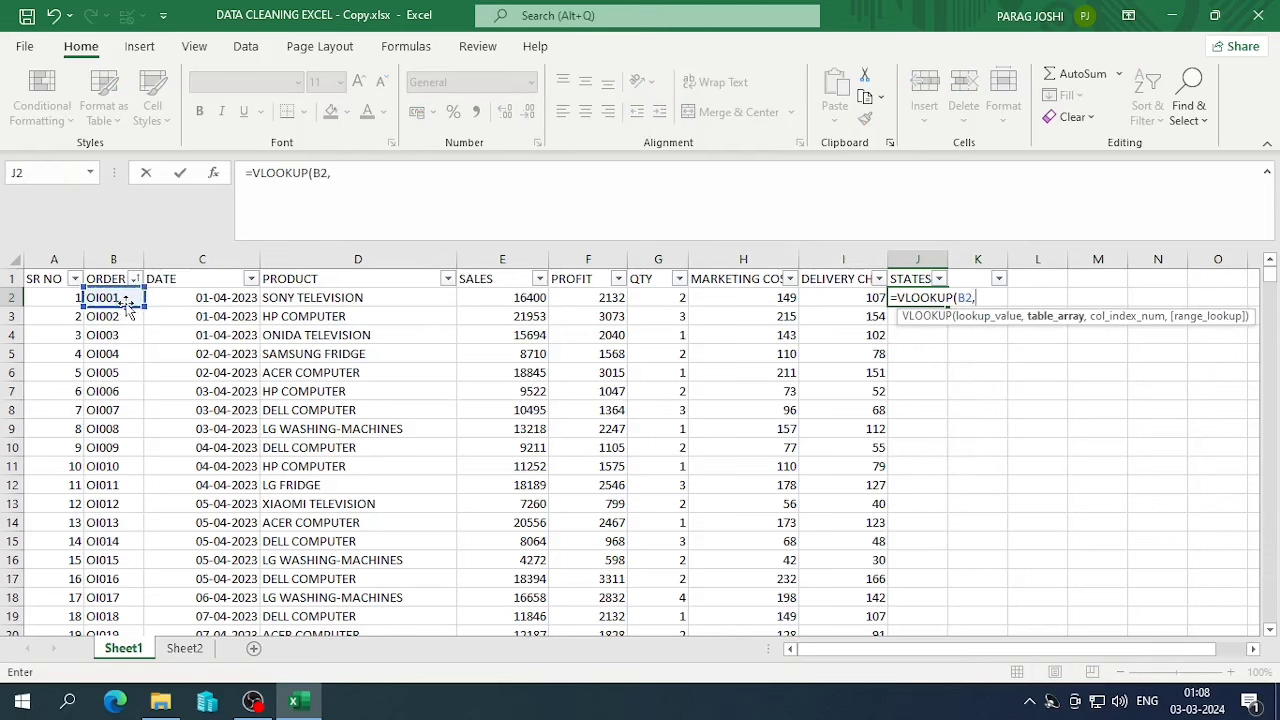
{"action": "left_click", "coordinate": [184, 648]}
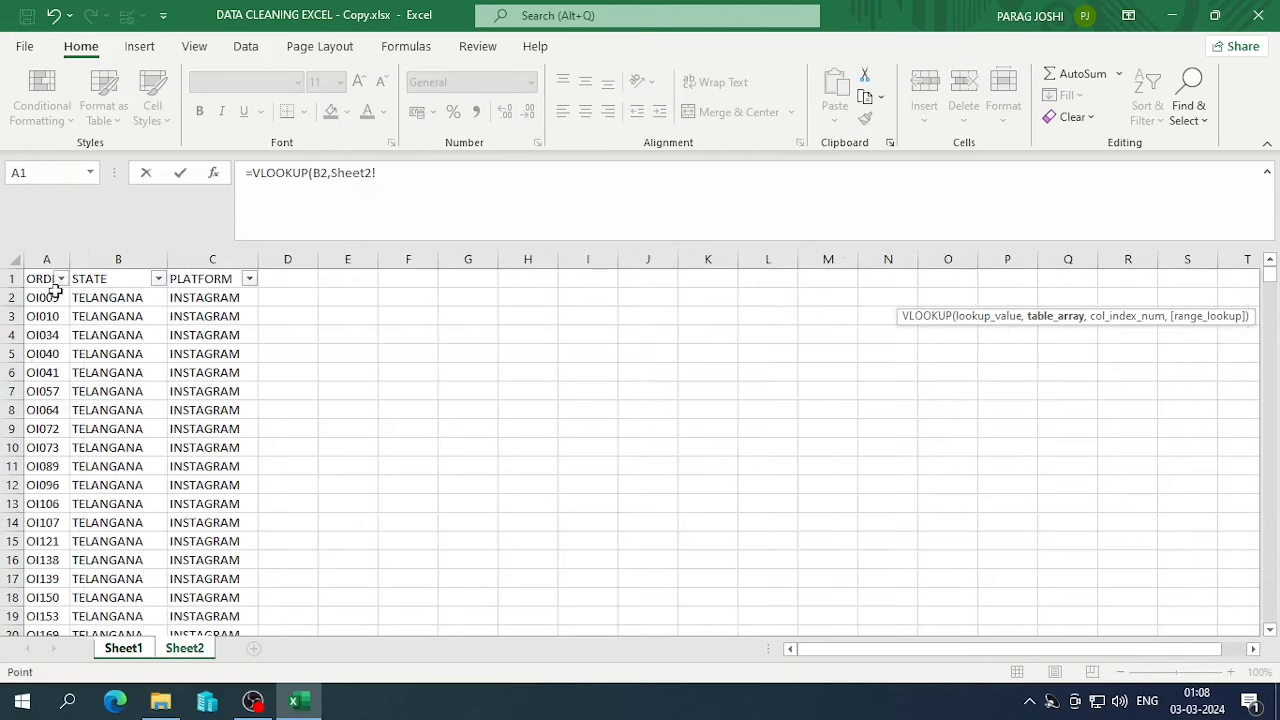
{"action": "left_click_drag", "start_coordinate": [46, 259], "coordinate": [212, 259]}
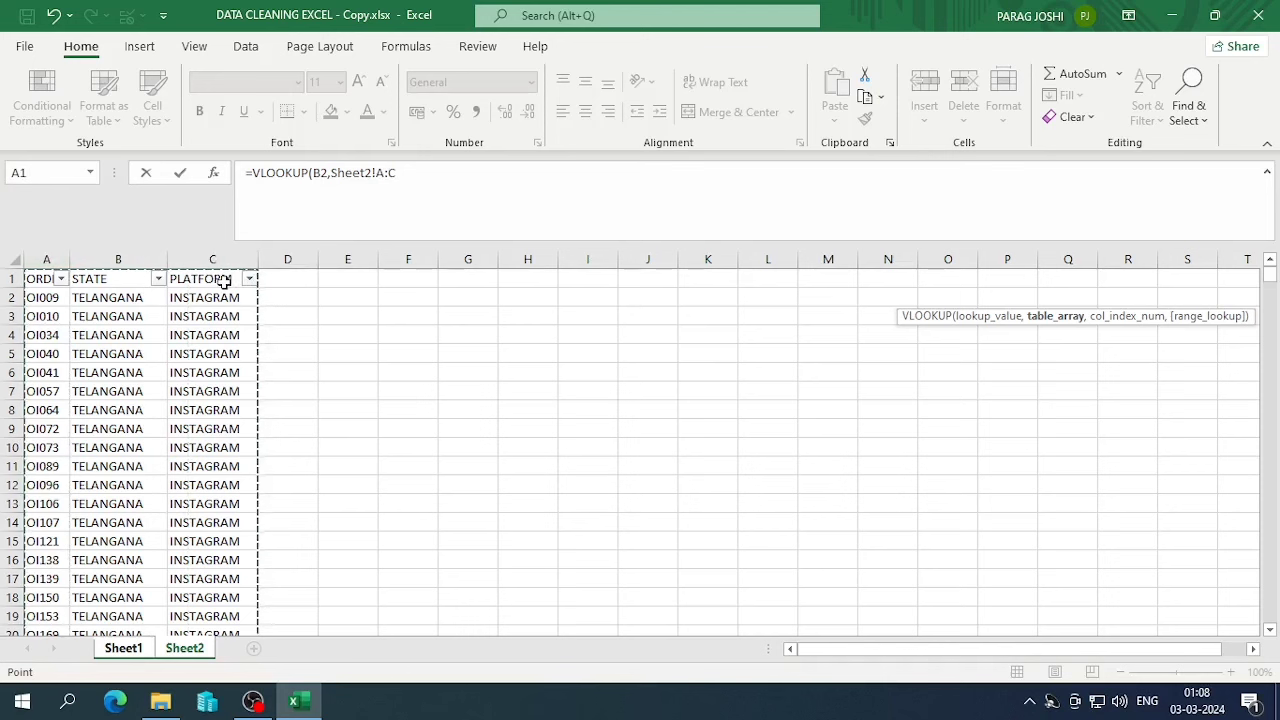
{"action": "key", "text": "F4"}
{"action": "type", "text": ","}
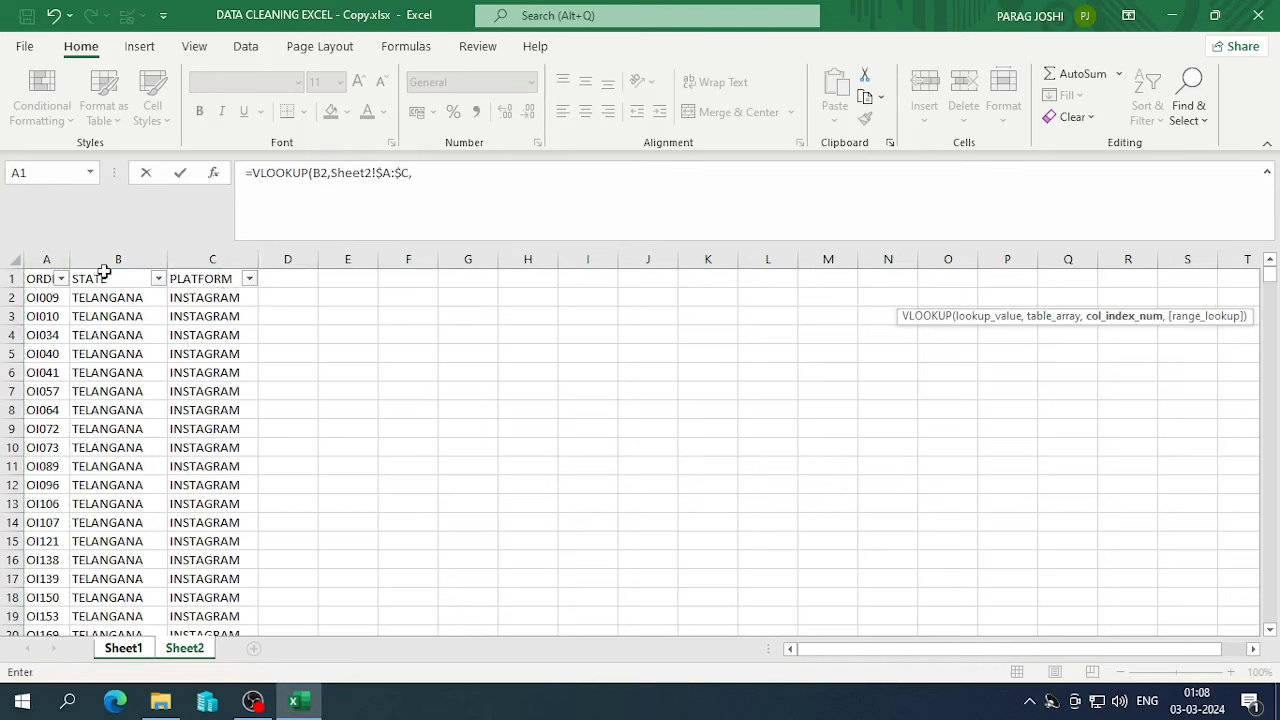
{"action": "type", "text": "2,0"}
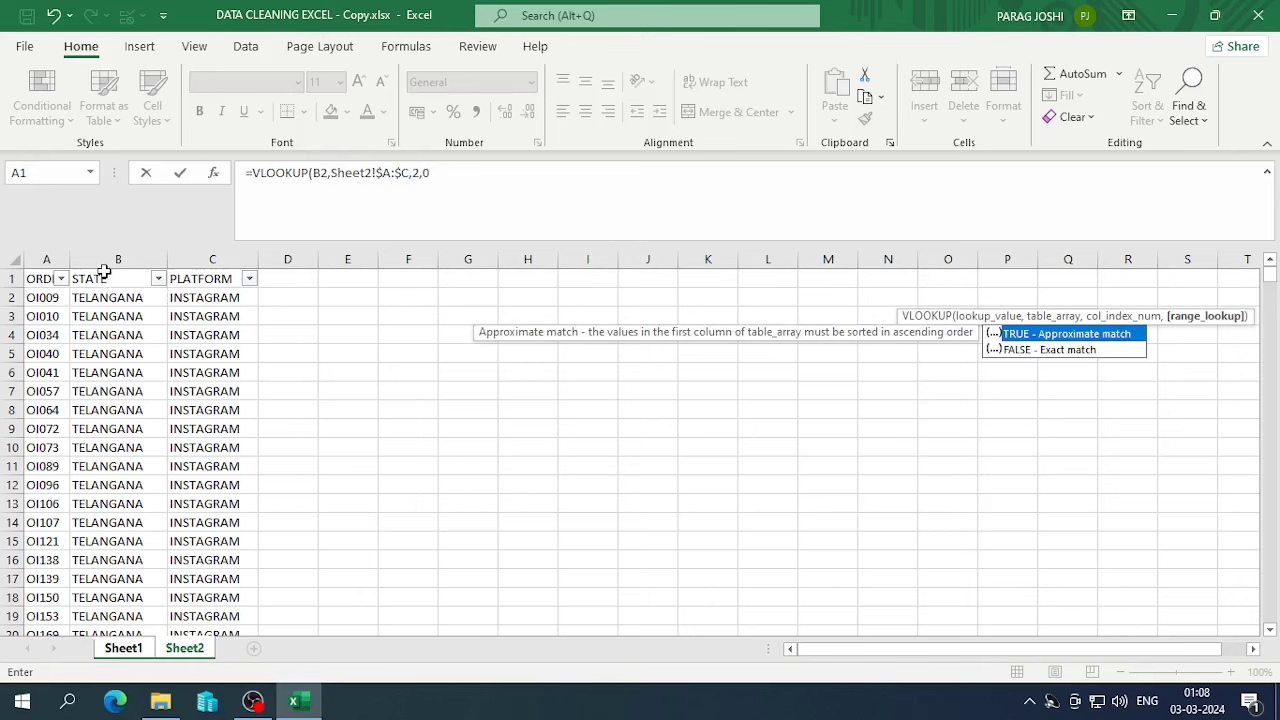
{"action": "type", "text": ")"}
{"action": "key", "text": "Return"}
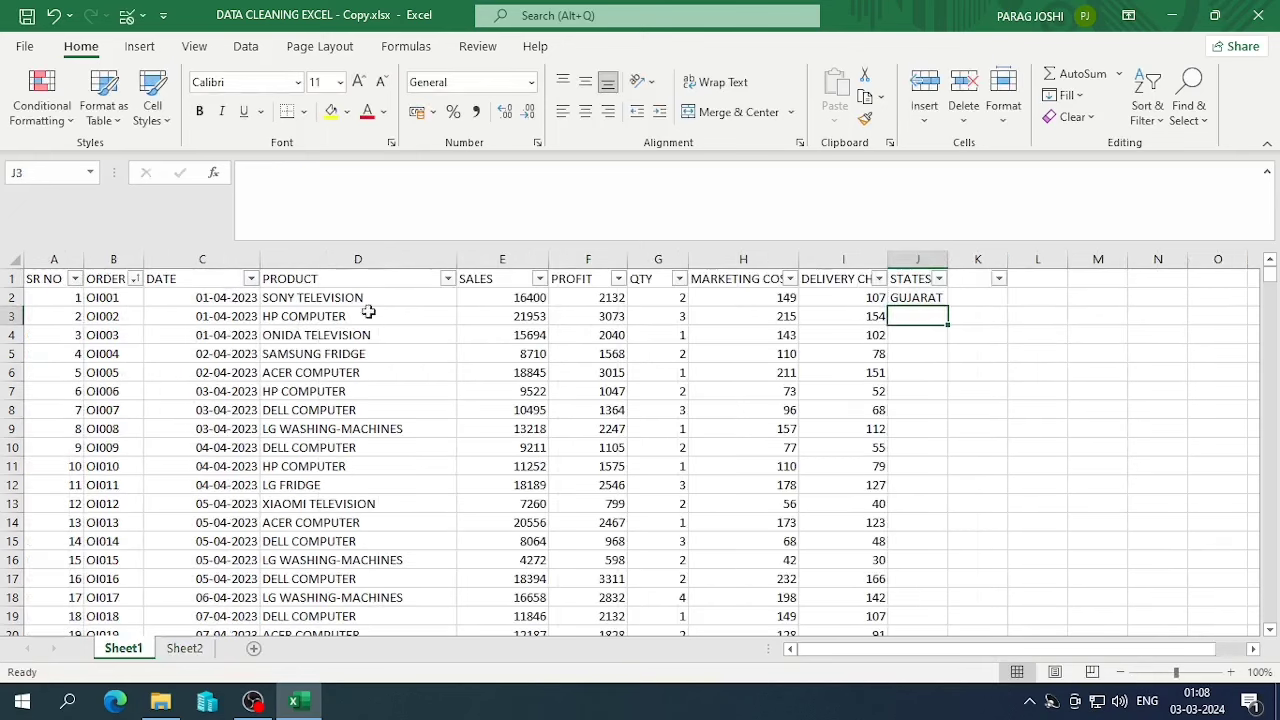
- Fill the J2 lookup formula down the STATES column to the last record and check the filled rows
{"action": "left_click", "coordinate": [912, 297]}
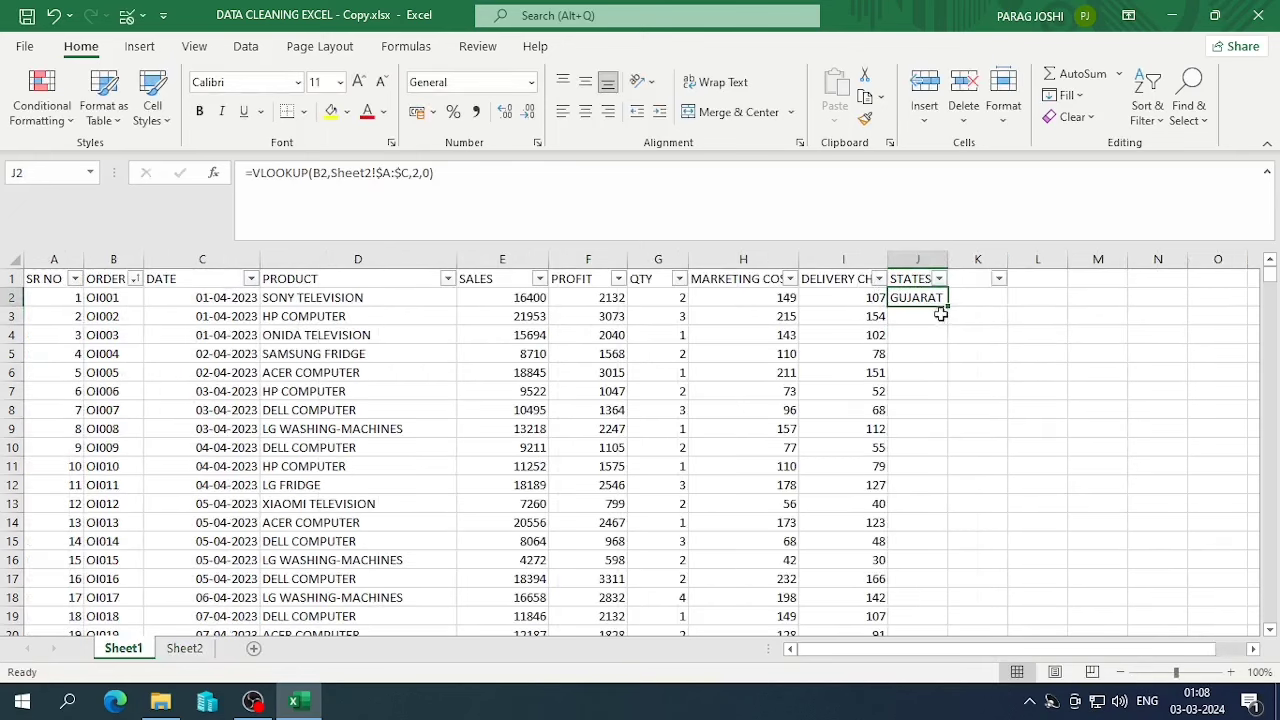
{"action": "double_click", "coordinate": [948, 307]}
{"action": "scroll", "coordinate": [925, 300], "scroll_direction": "down", "scroll_amount": 18}
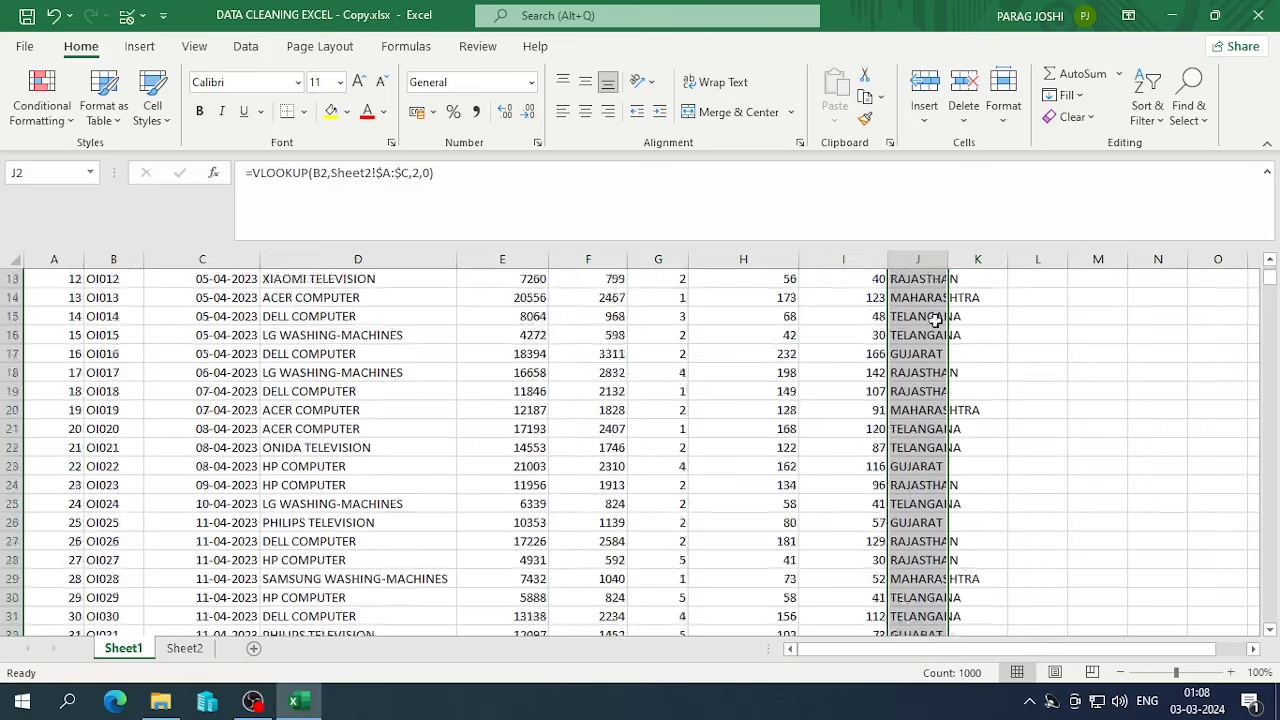
{"action": "scroll", "coordinate": [925, 300], "scroll_direction": "down", "scroll_amount": 3}
{"action": "scroll", "coordinate": [930, 385], "scroll_direction": "up", "scroll_amount": 20}
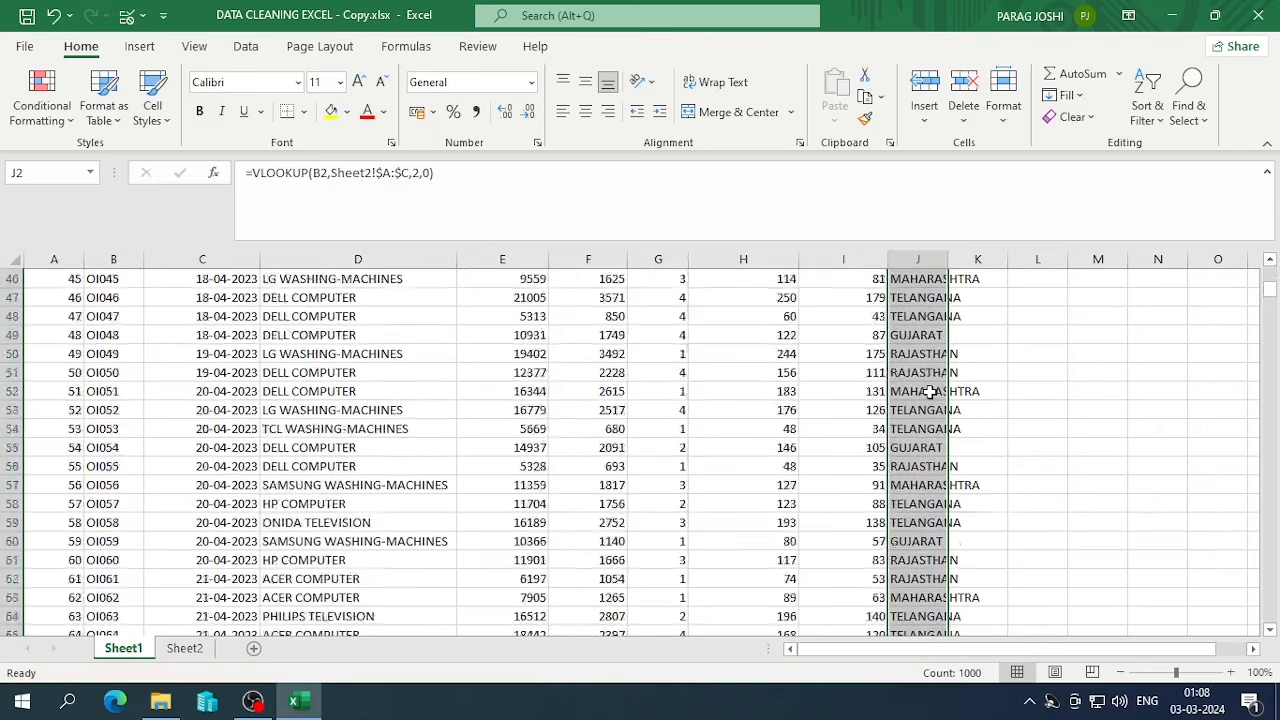
- Replace the STATES column formulas with their values using Paste Special Values
{"action": "key", "text": "ctrl+c"}
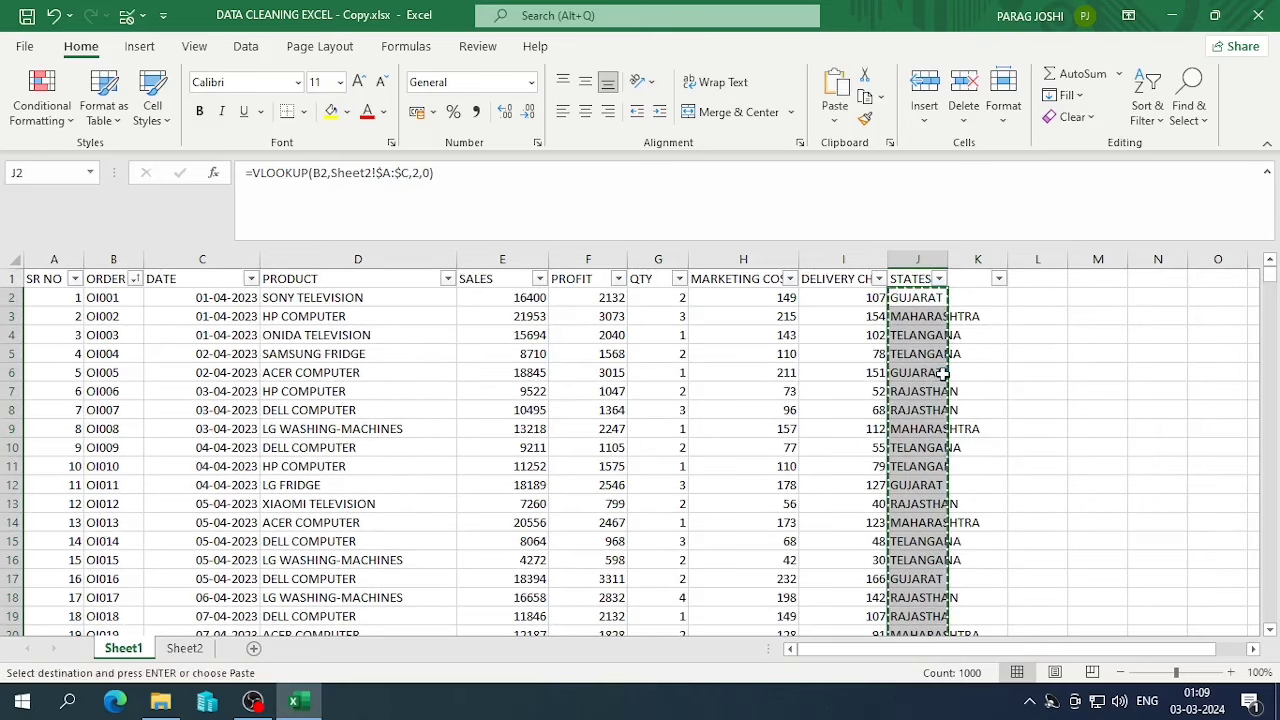
{"action": "key", "text": "ctrl+alt+v"}
{"action": "key", "text": "v"}
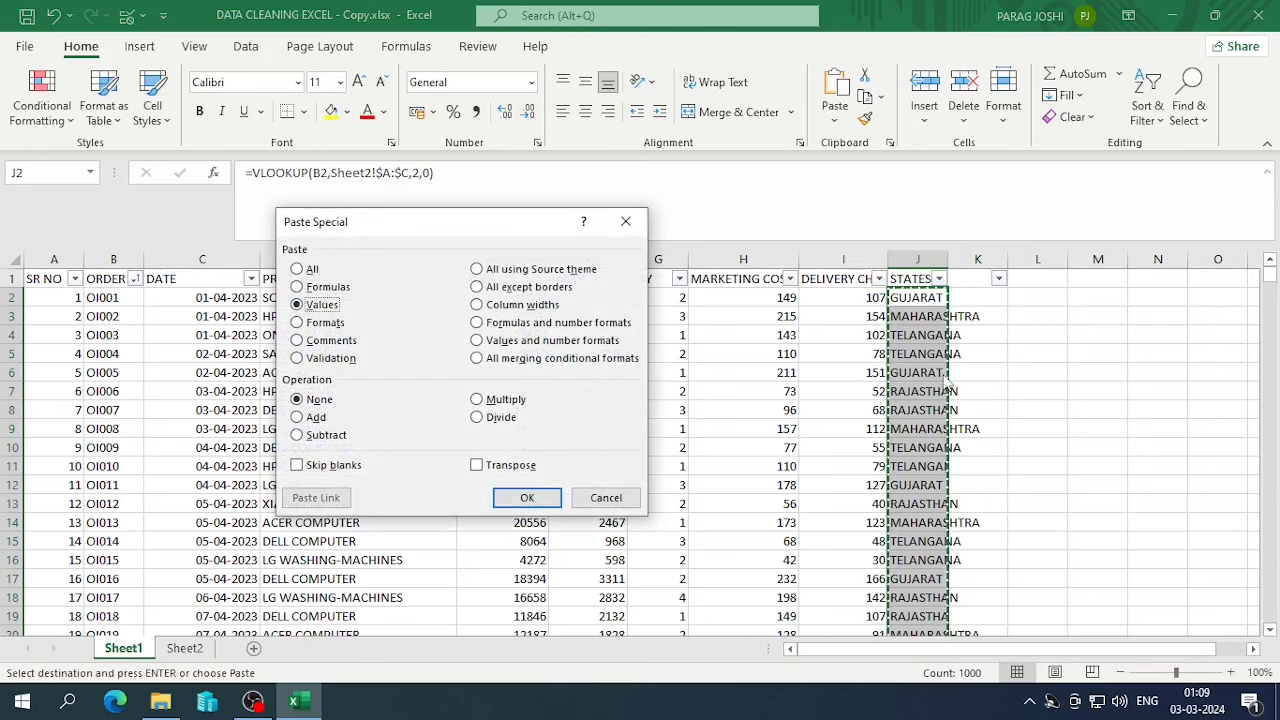
{"action": "key", "text": "Return"}
{"action": "key", "text": "Escape"}
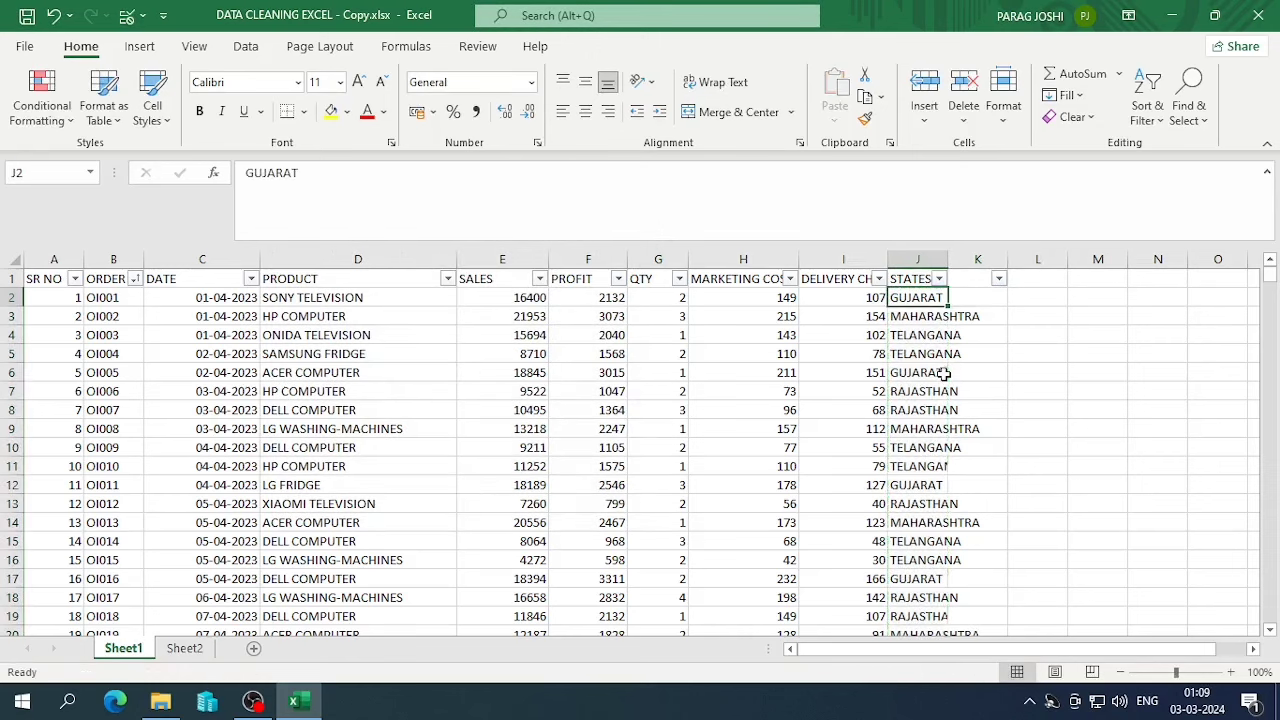
- Widen the STATES column to fit the state names and delete the blank column K beside it
{"action": "left_click_drag", "start_coordinate": [948, 260], "coordinate": [985, 260]}
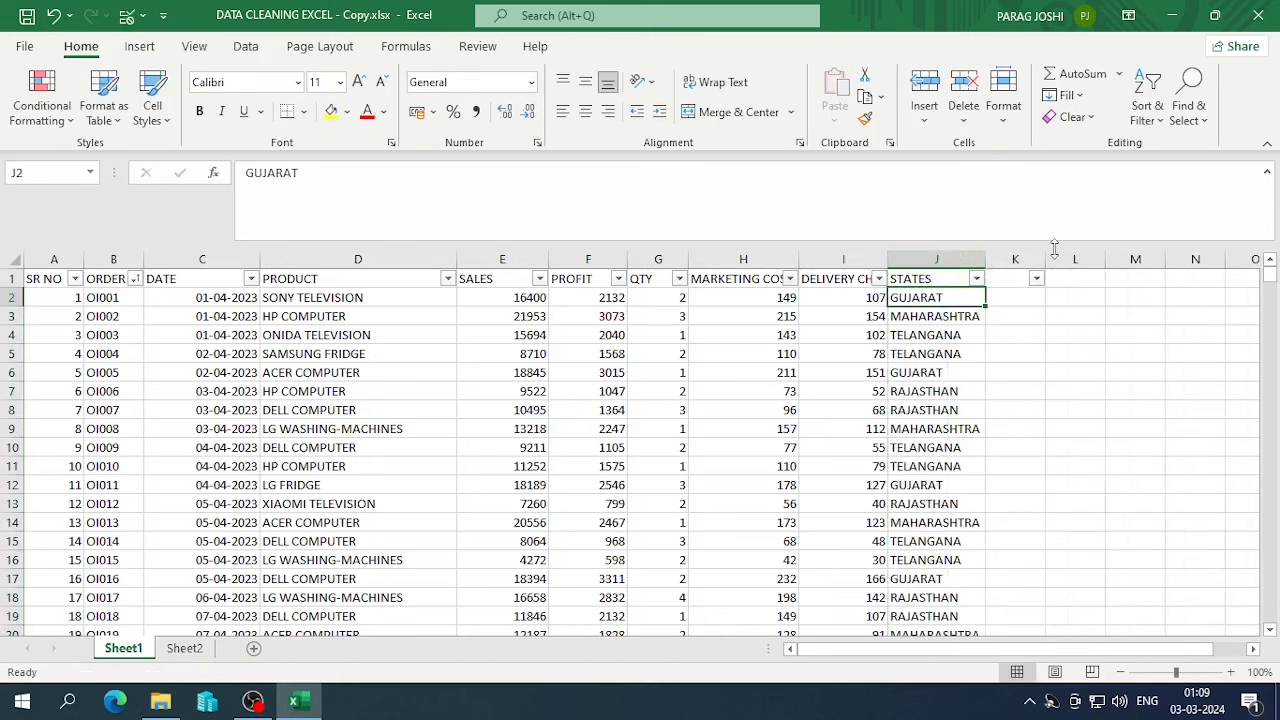
{"action": "left_click", "coordinate": [1014, 260]}
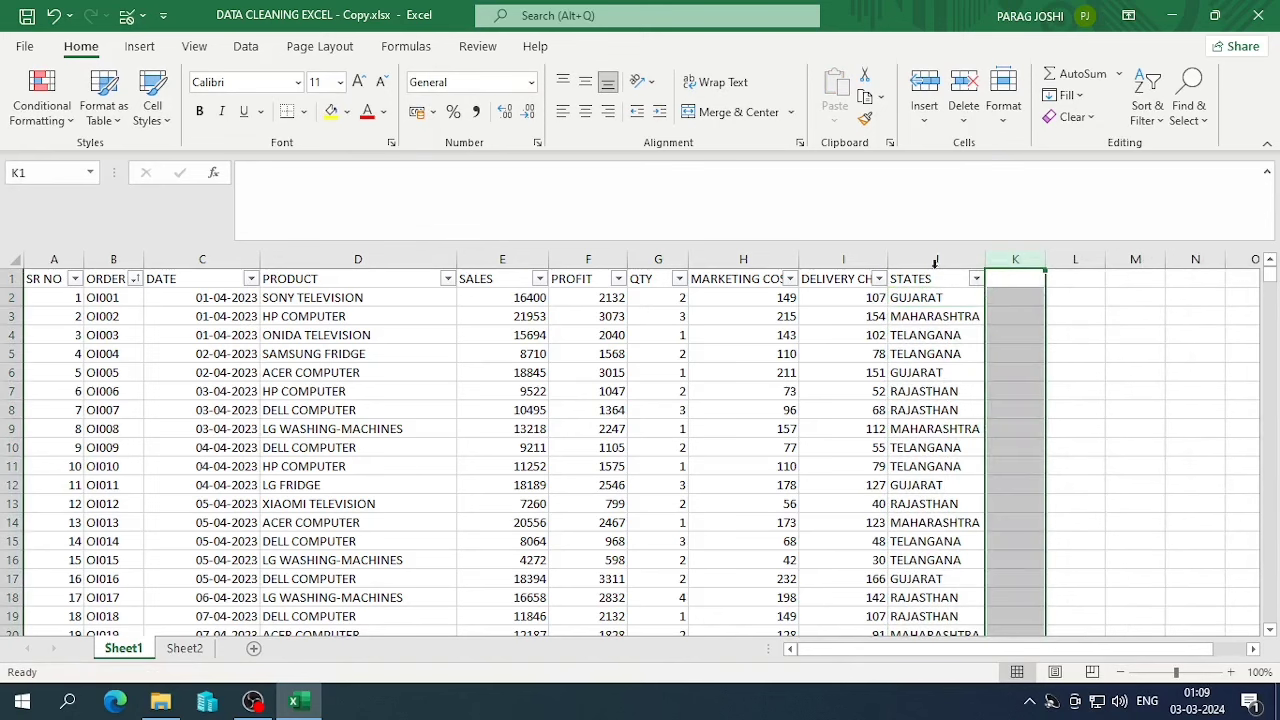
{"action": "left_click", "coordinate": [352, 334]}
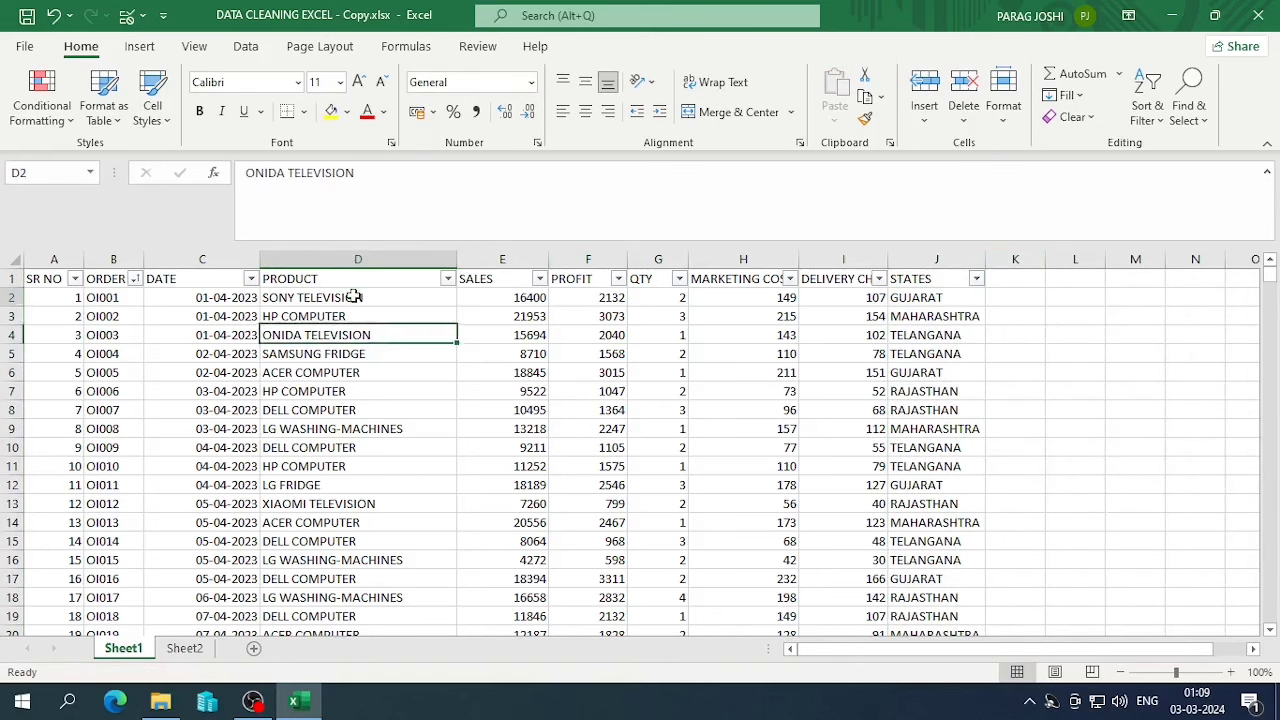
{"action": "left_click", "coordinate": [354, 297]}
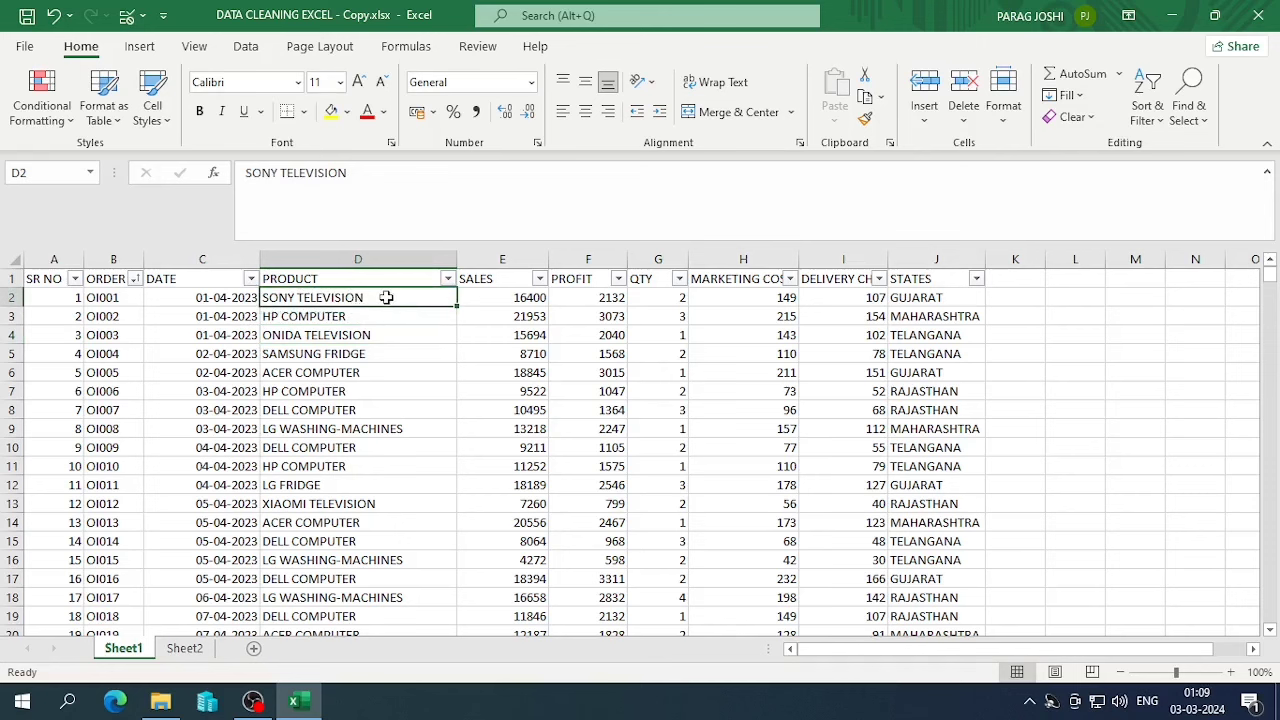
- Examine the PRODUCT filter list for product names with inconsistent spacing, spelling or letter case, leaving the filter unchanged
{"action": "left_click", "coordinate": [447, 279]}
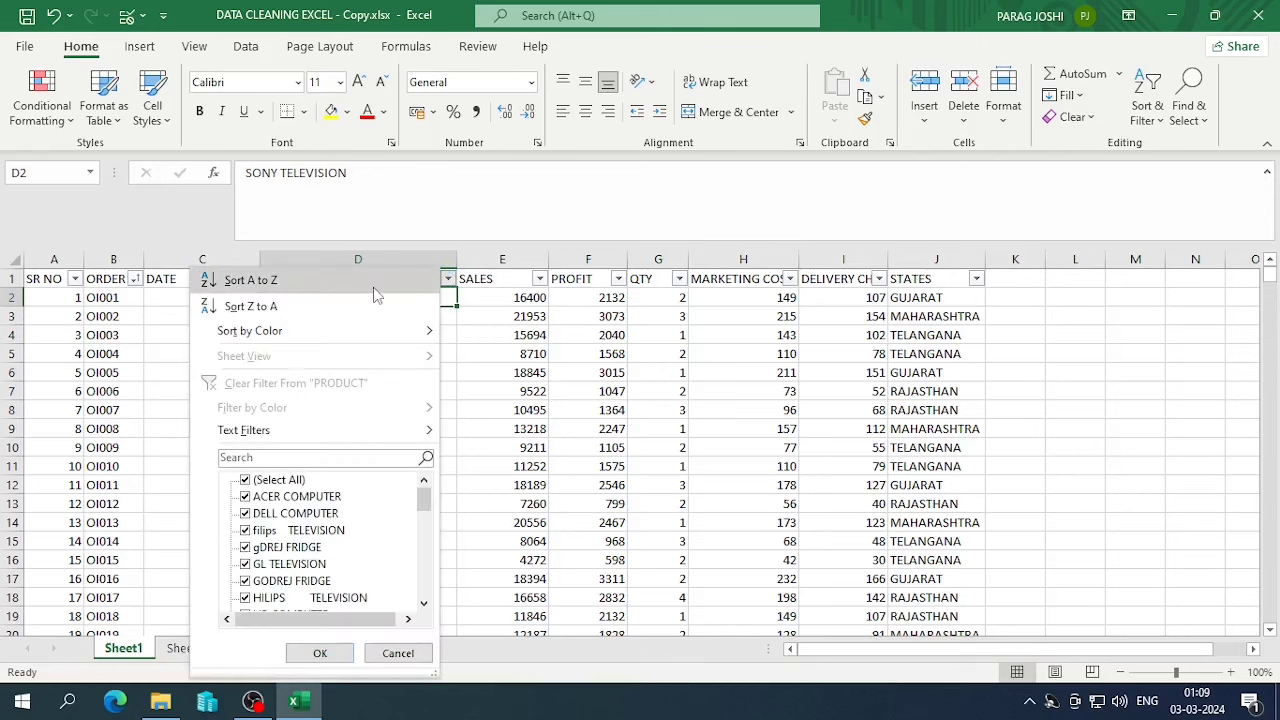
{"action": "scroll", "coordinate": [350, 500], "scroll_direction": "down", "scroll_amount": 2}
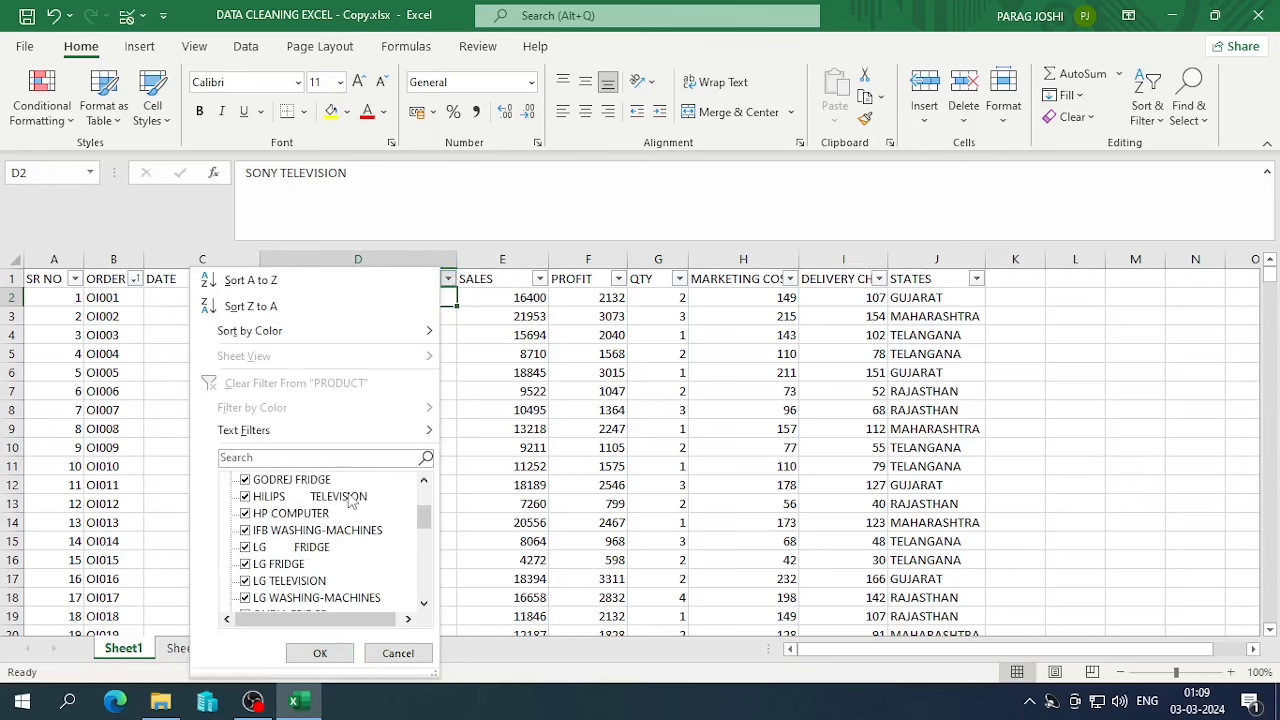
{"action": "scroll", "coordinate": [350, 500], "scroll_direction": "down", "scroll_amount": 2}
{"action": "scroll", "coordinate": [350, 502], "scroll_direction": "down", "scroll_amount": 1}
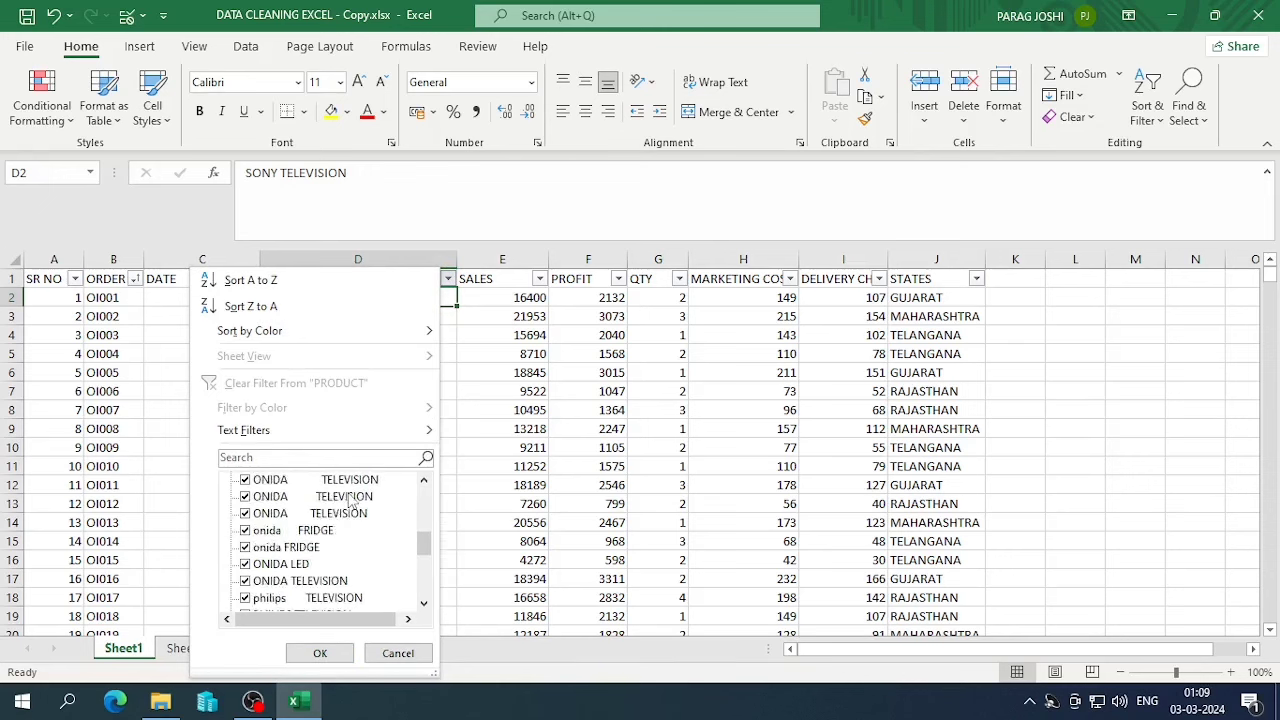
{"action": "scroll", "coordinate": [338, 505], "scroll_direction": "up", "scroll_amount": 5}
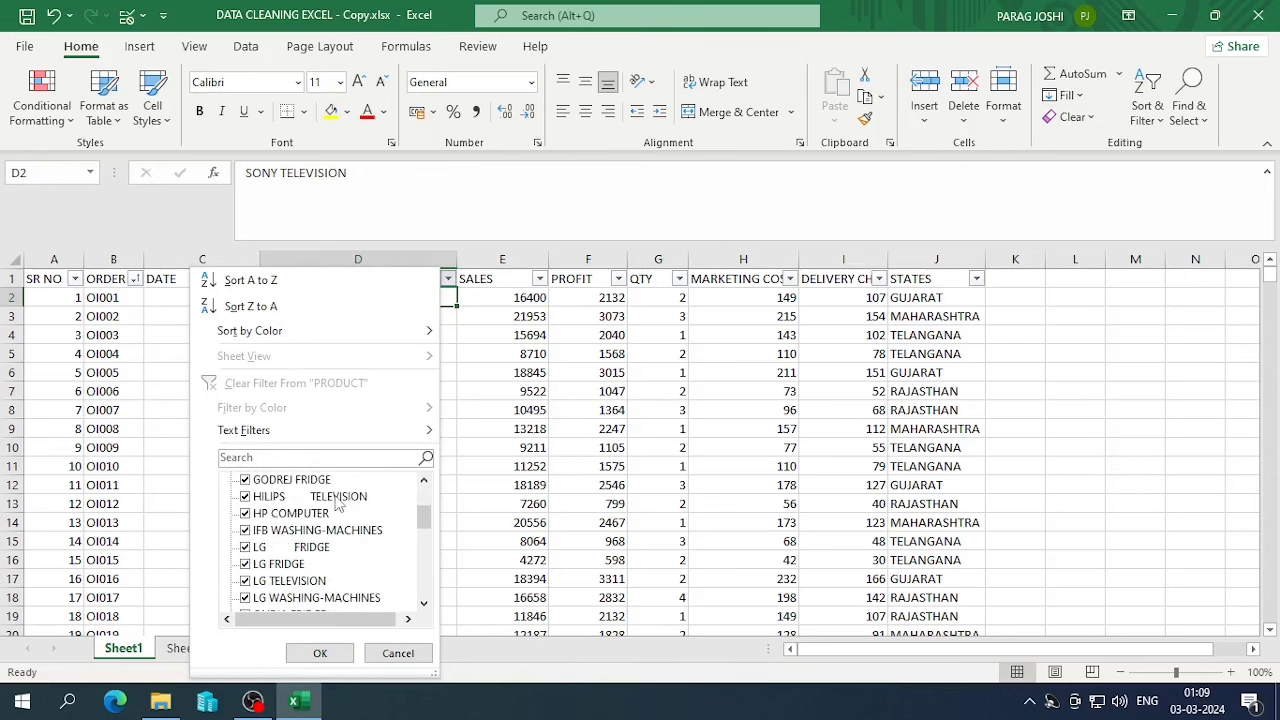
{"action": "scroll", "coordinate": [338, 505], "scroll_direction": "down", "scroll_amount": 1}
{"action": "scroll", "coordinate": [338, 505], "scroll_direction": "down", "scroll_amount": 2}
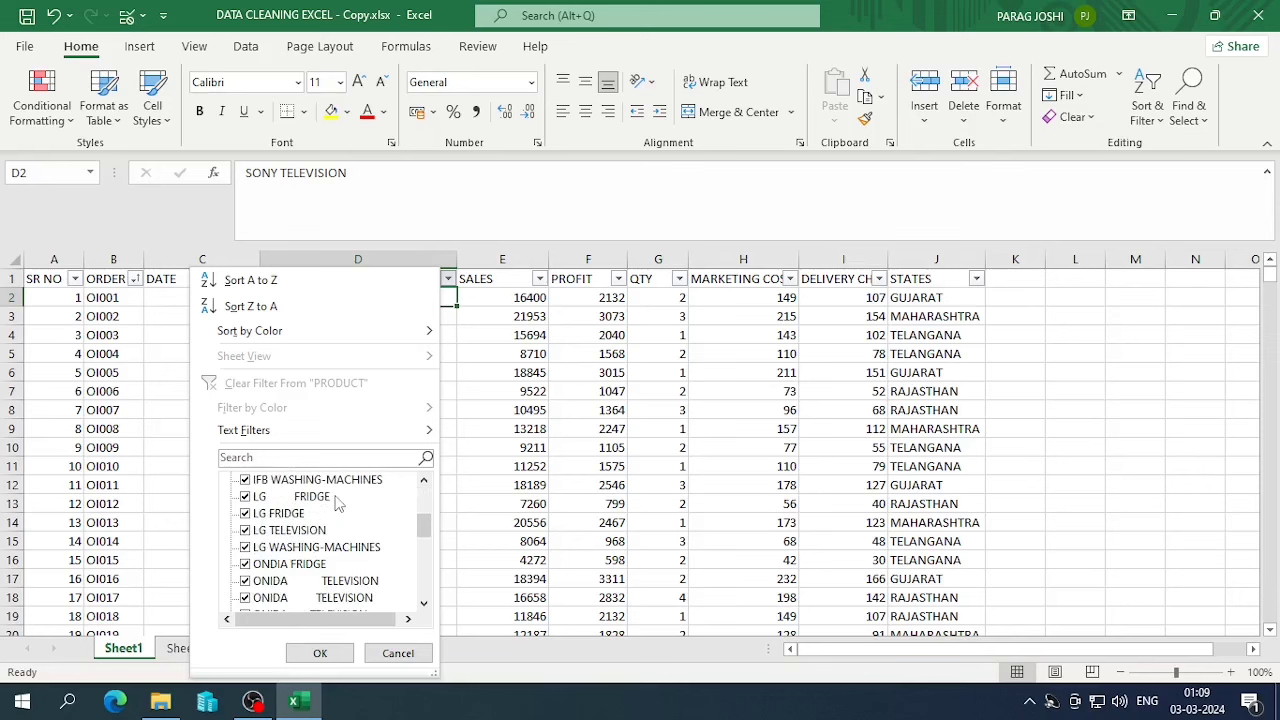
{"action": "scroll", "coordinate": [338, 505], "scroll_direction": "down", "scroll_amount": 5}
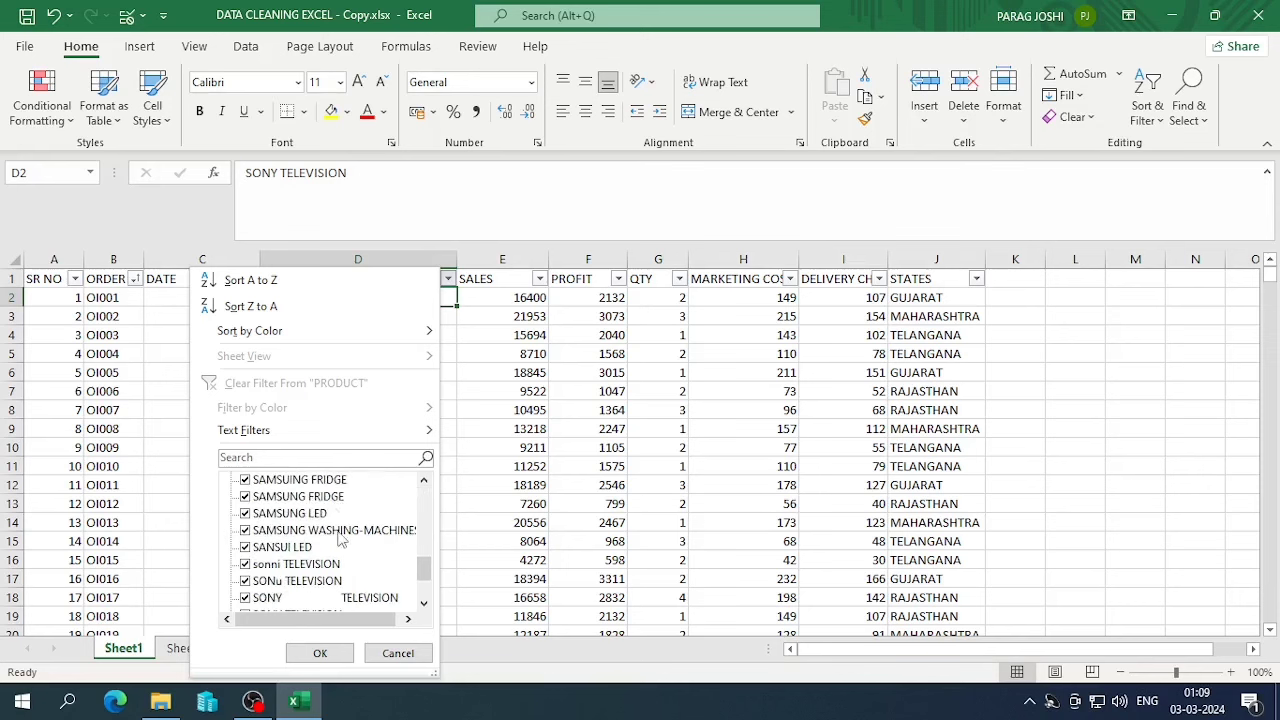
{"action": "scroll", "coordinate": [278, 582], "scroll_direction": "down", "scroll_amount": 2}
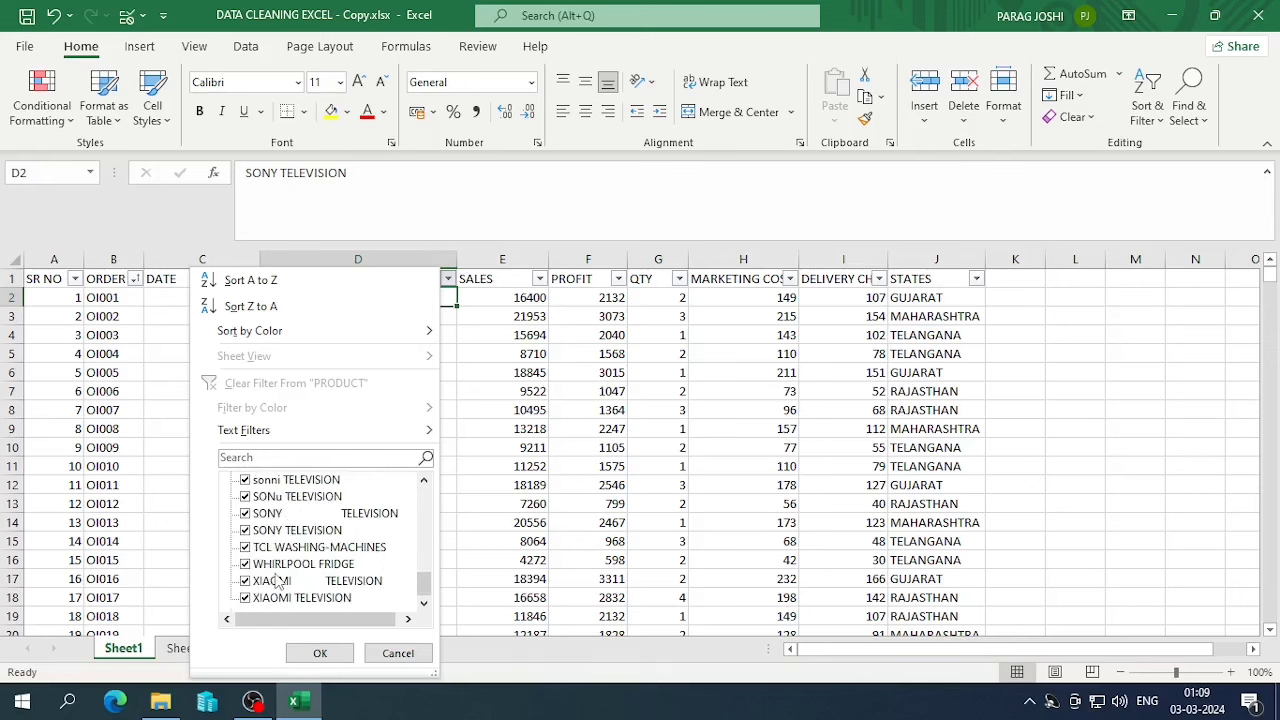
{"action": "scroll", "coordinate": [385, 575], "scroll_direction": "up", "scroll_amount": 5}
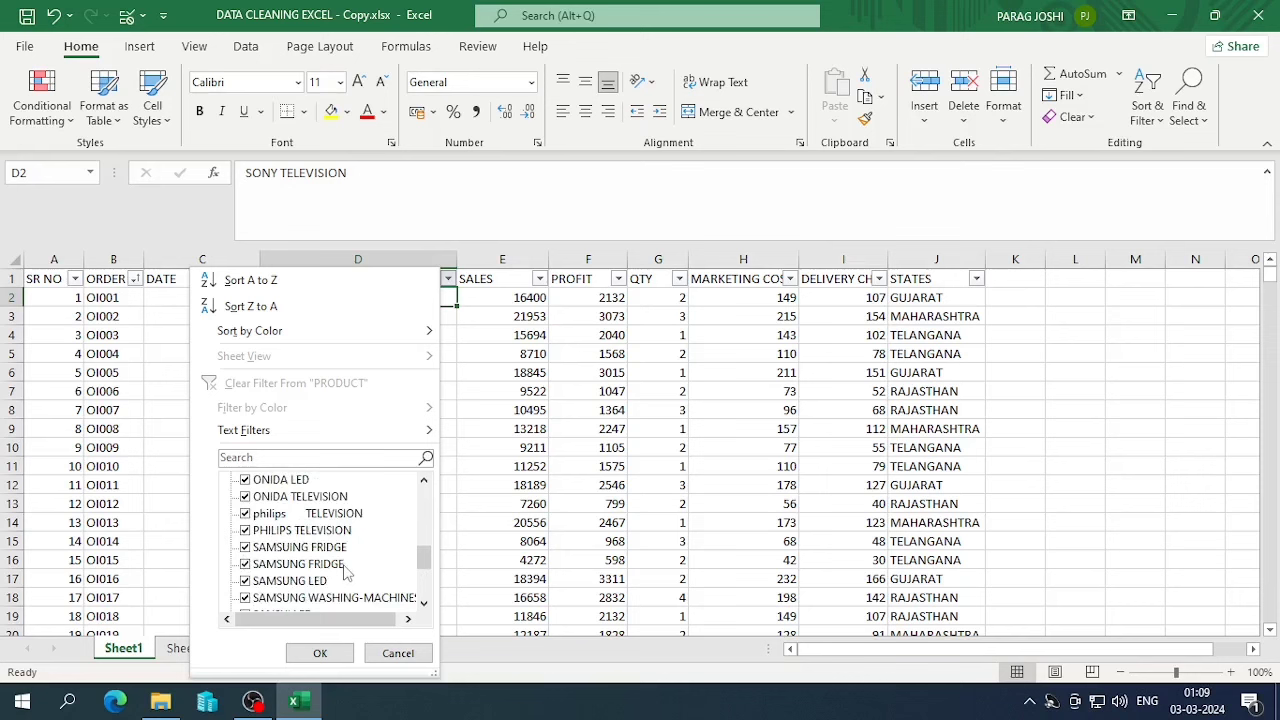
{"action": "left_click", "coordinate": [397, 653]}
- Sort the records by PRODUCT from A to Z and insert a blank column before SALES
{"action": "left_click", "coordinate": [448, 279]}
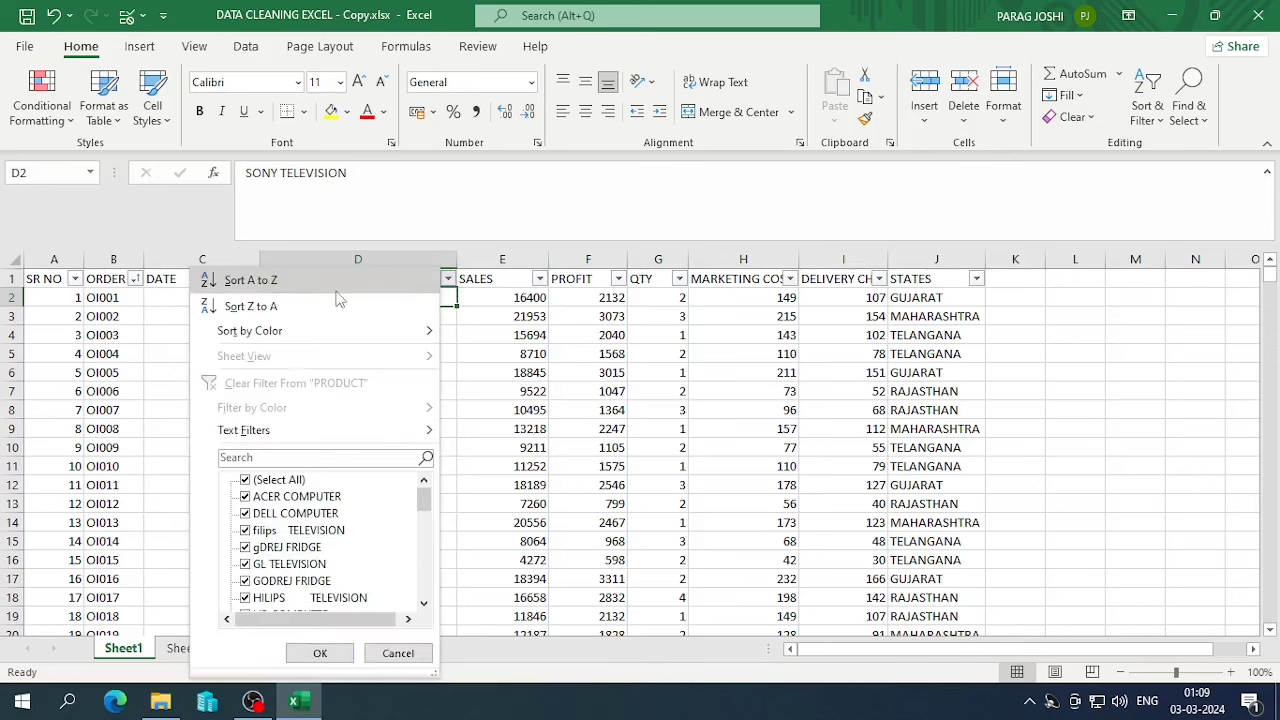
{"action": "left_click", "coordinate": [337, 287]}
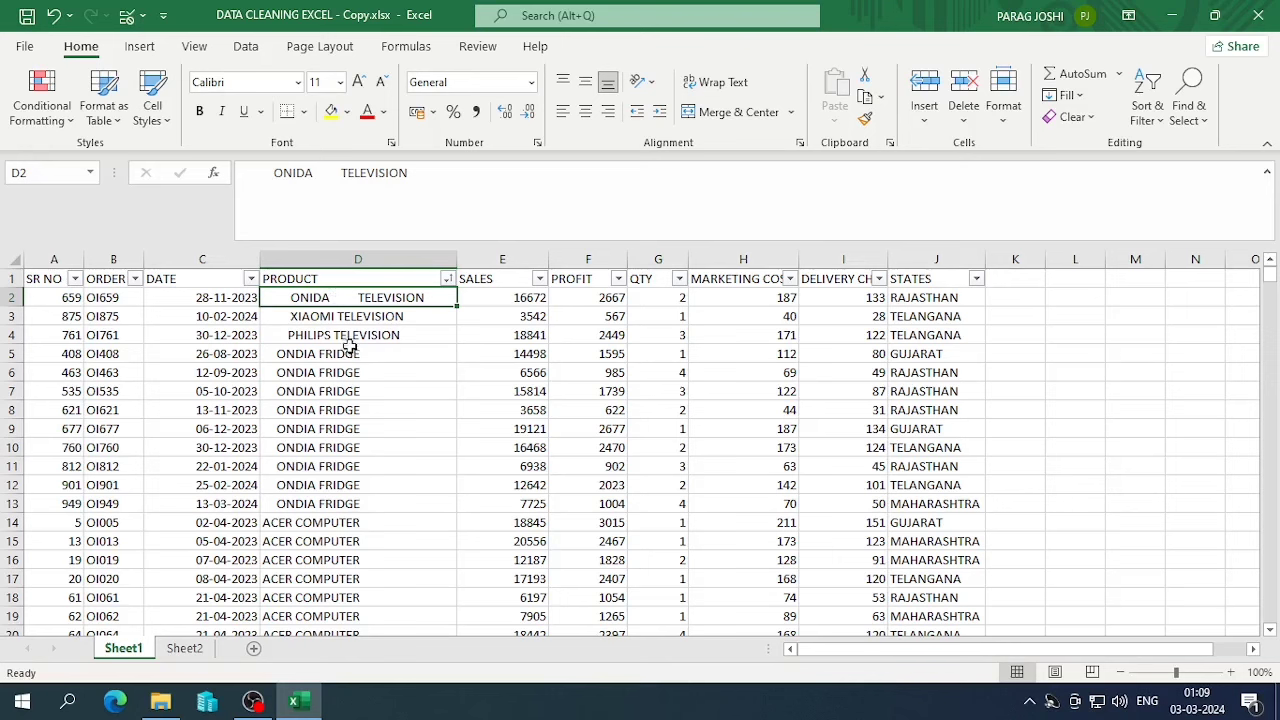
{"action": "left_click", "coordinate": [469, 274]}
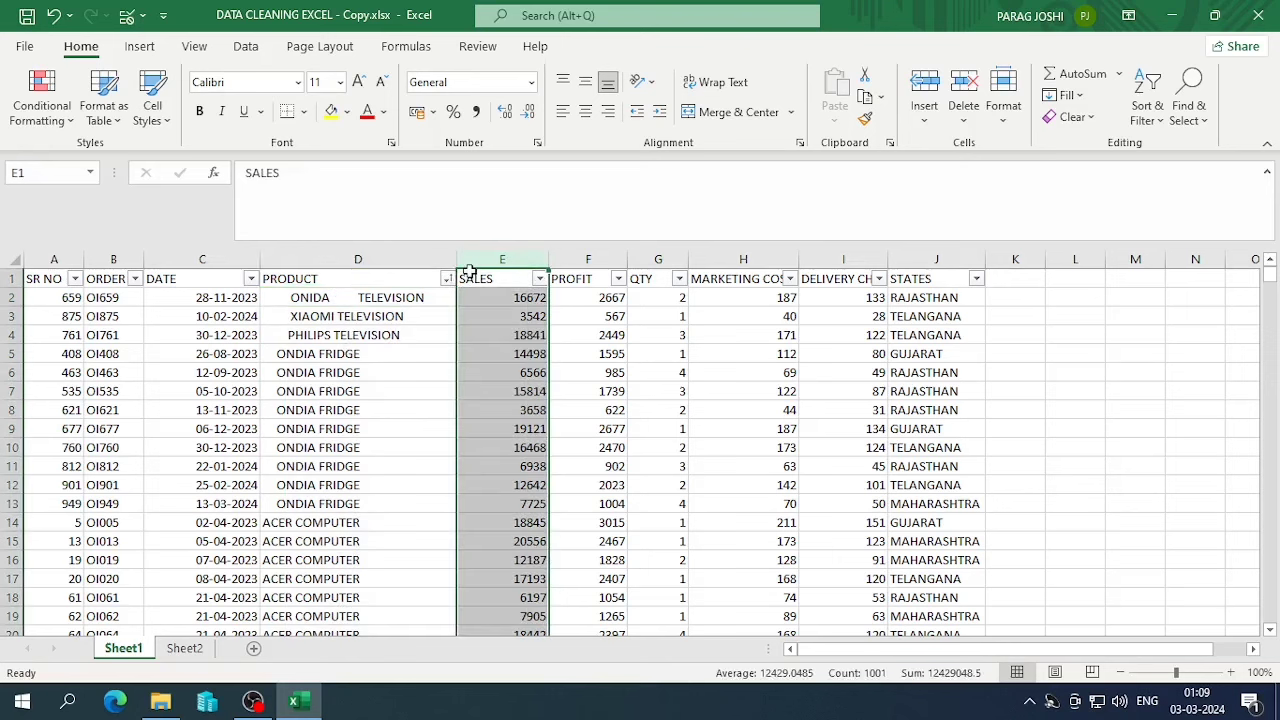
{"action": "key", "text": "ctrl+shift+plus"}
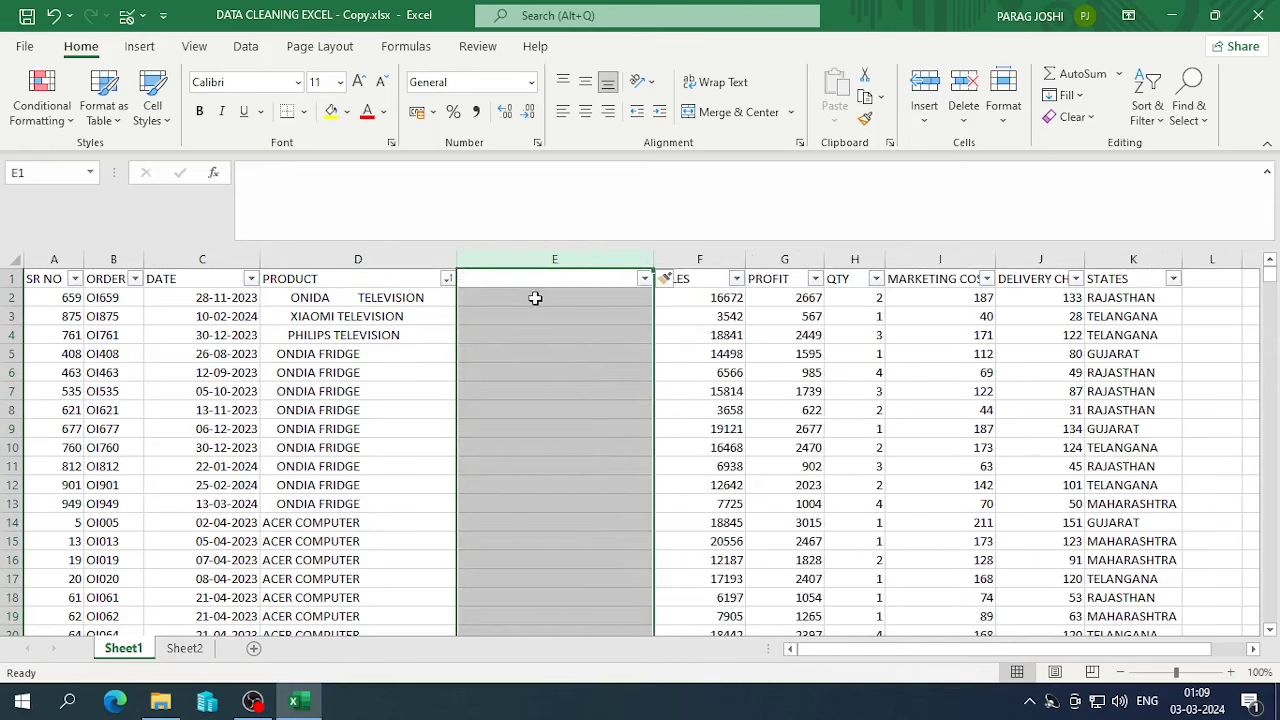
- Enter =TRIM(D2) in E2 of the blank column and fill the formula down to the last record
{"action": "left_click", "coordinate": [528, 303]}
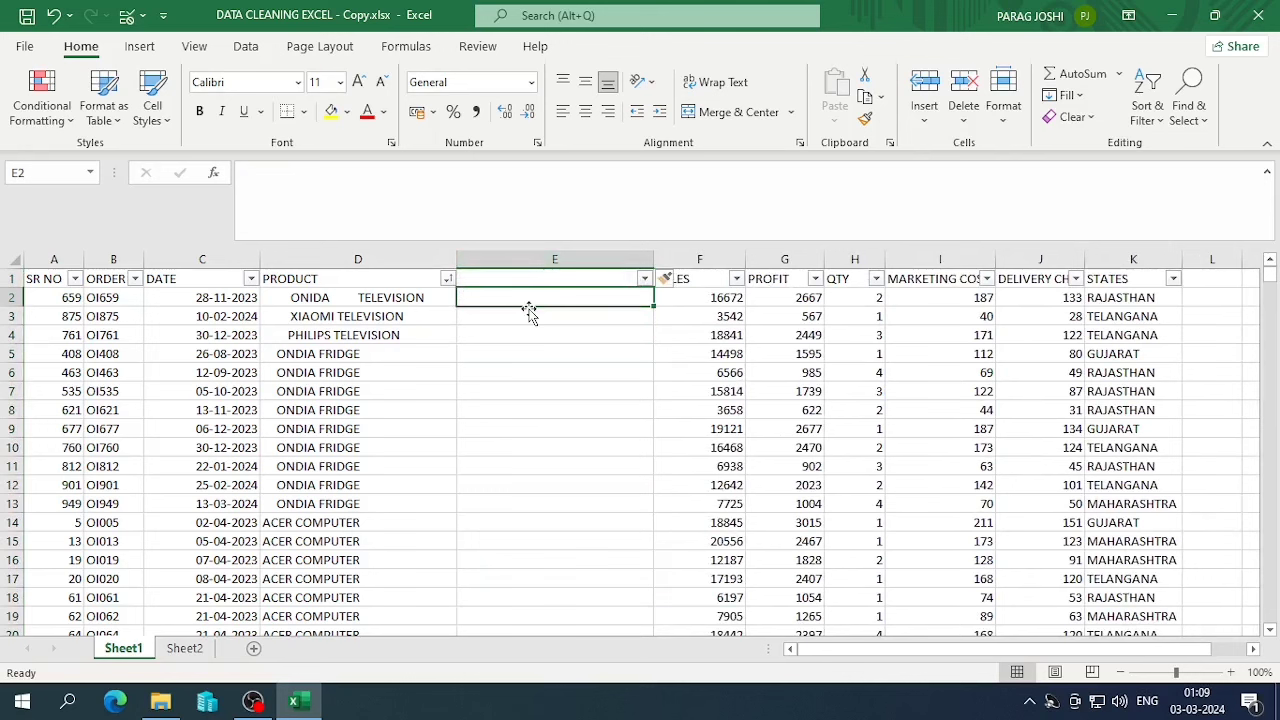
{"action": "type", "text": "=TR"}
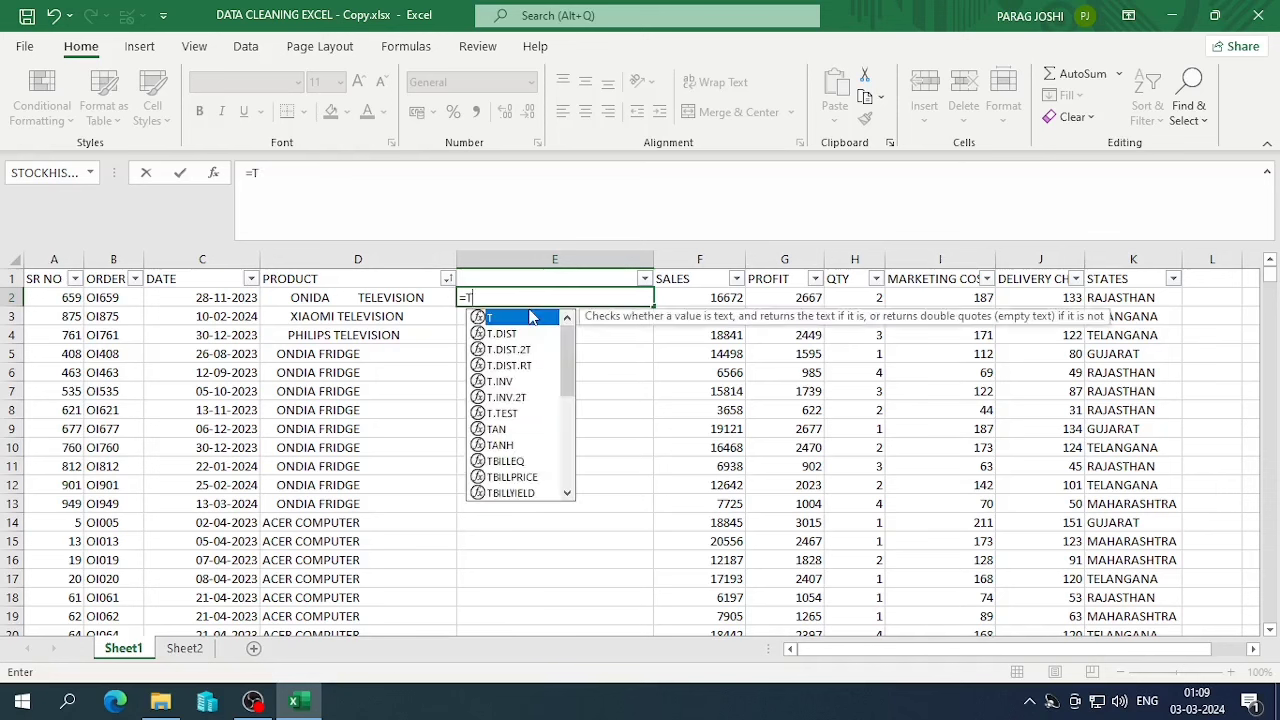
{"action": "key", "text": "Down"}
{"action": "key", "text": "Down"}
{"action": "key", "text": "Tab"}
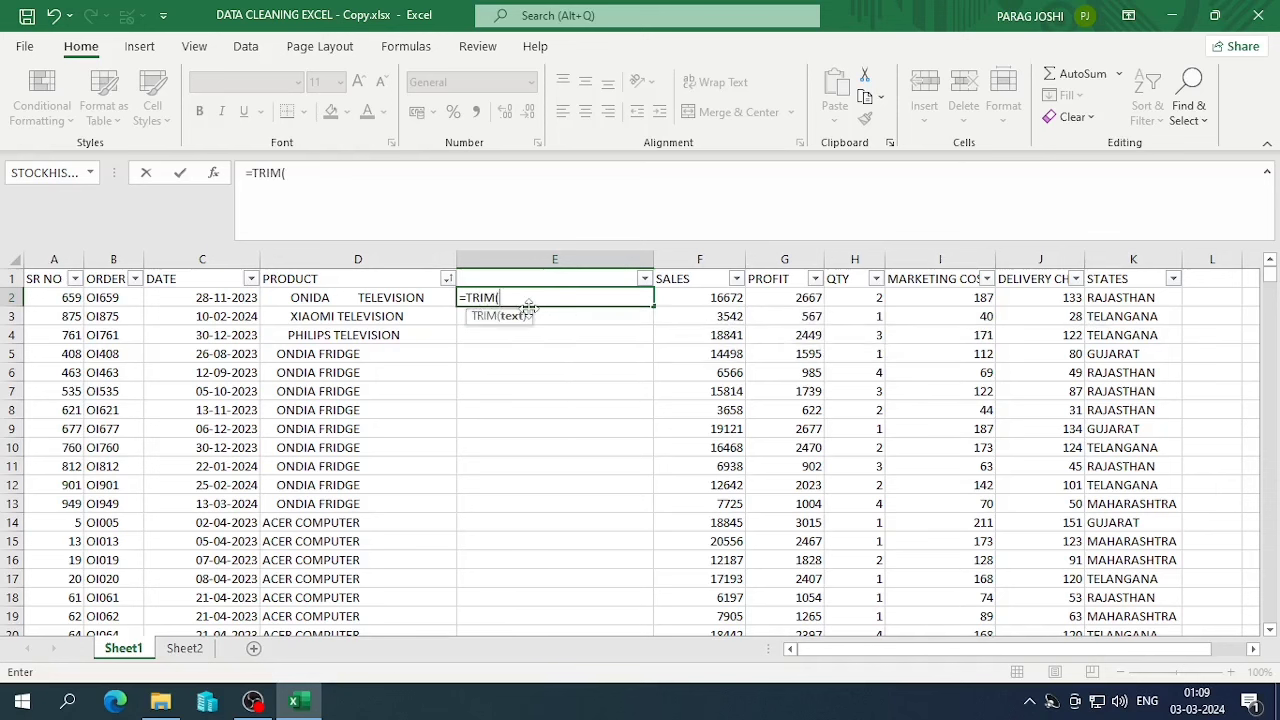
{"action": "key", "text": "Left"}
{"action": "type", "text": ")"}
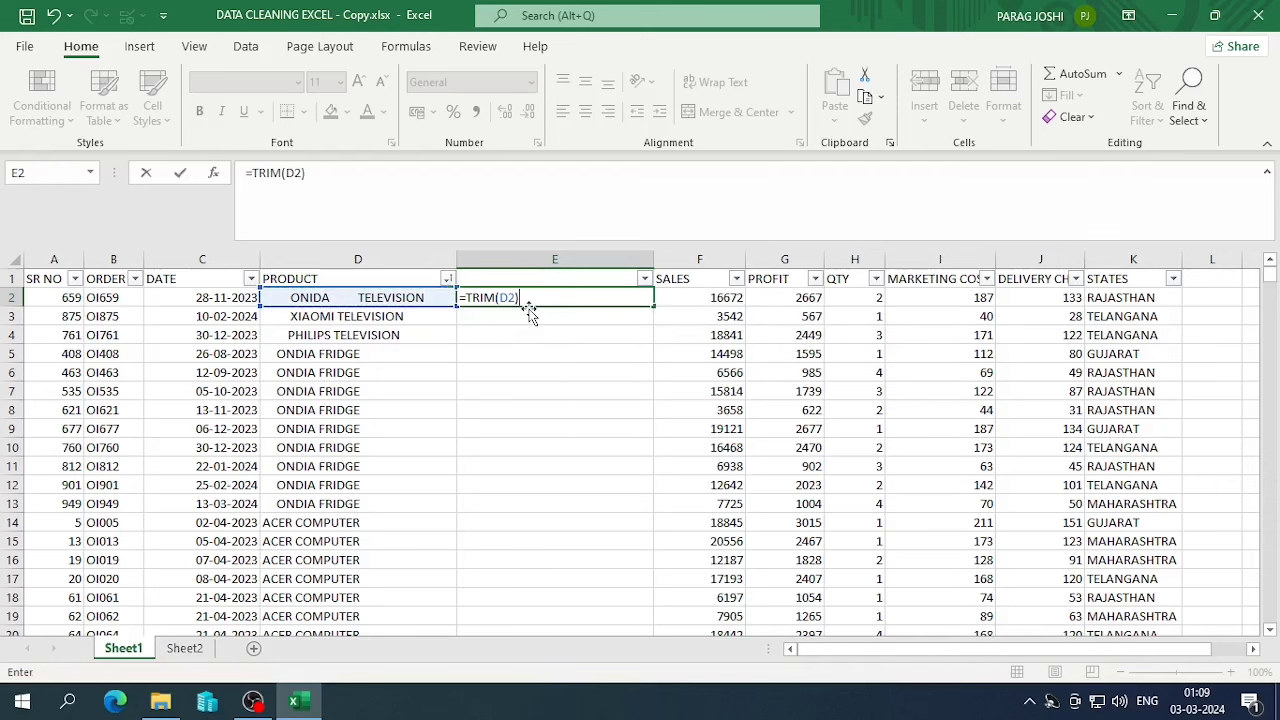
{"action": "key", "text": "Return"}
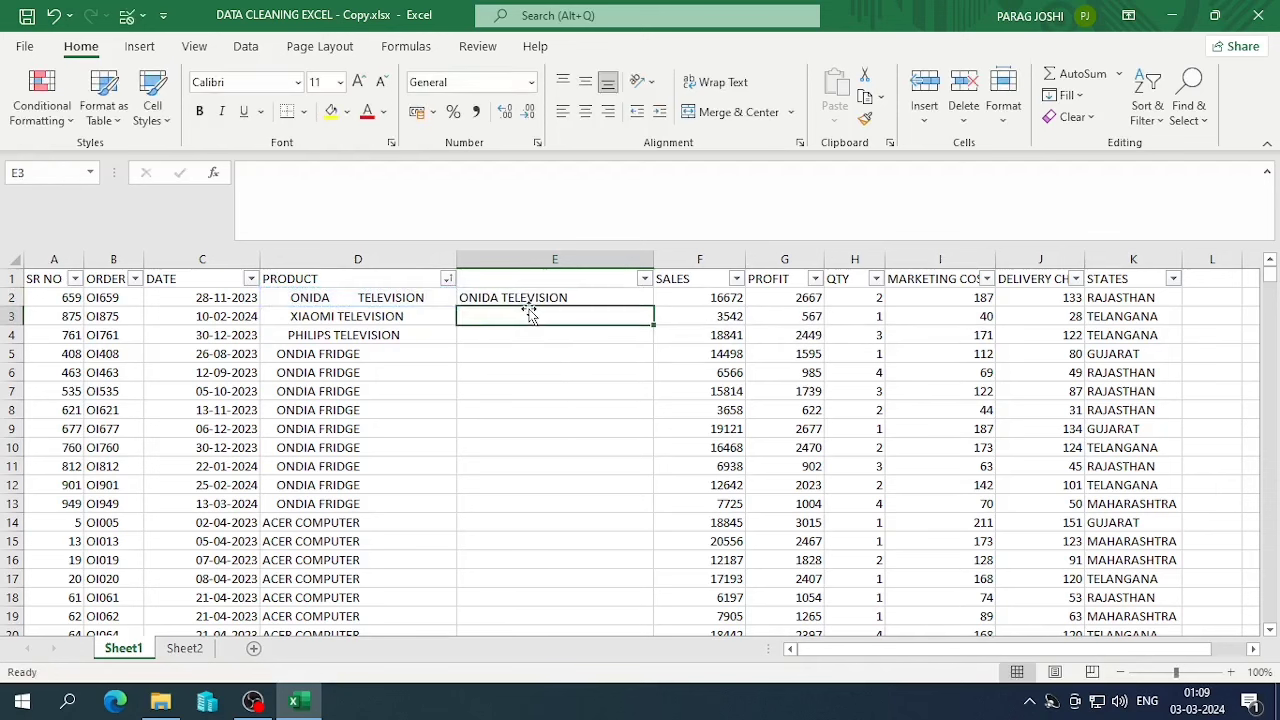
{"action": "left_click", "coordinate": [588, 294]}
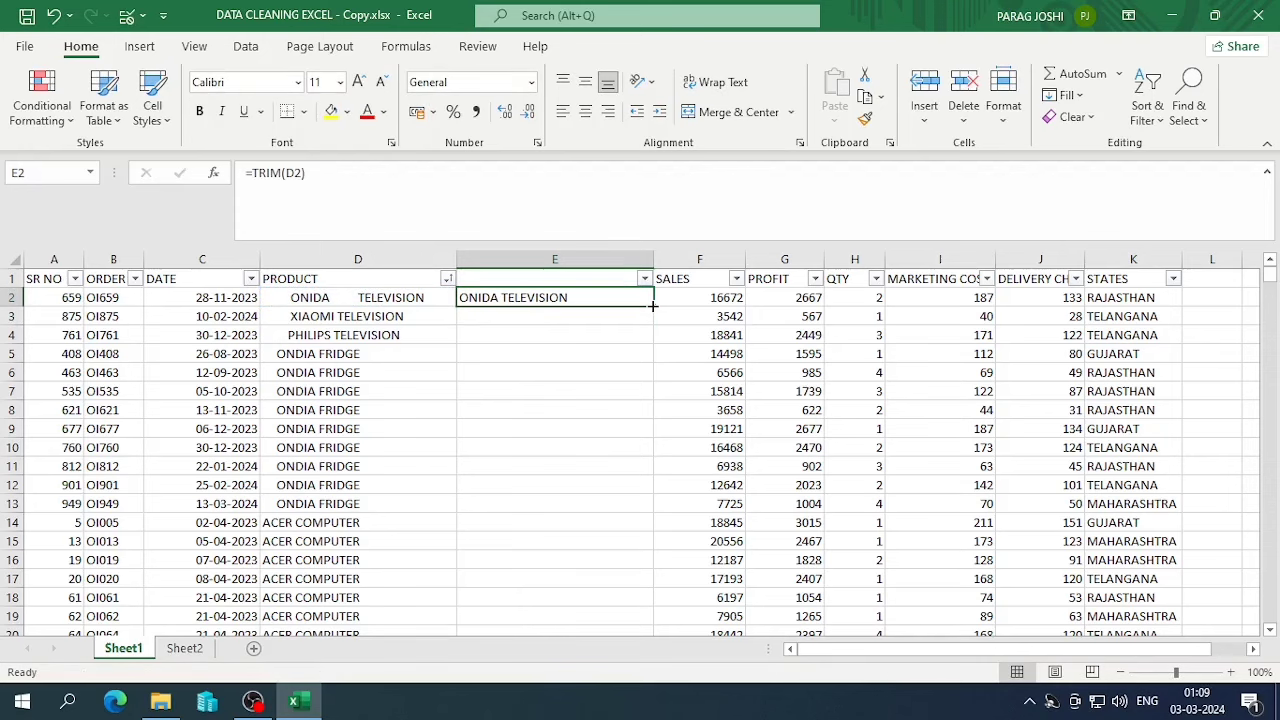
{"action": "double_click", "coordinate": [652, 306]}
- Compare the trimmed names in column E with the original PRODUCT names down to the last record
{"action": "scroll", "coordinate": [380, 409], "scroll_direction": "down", "scroll_amount": 9}
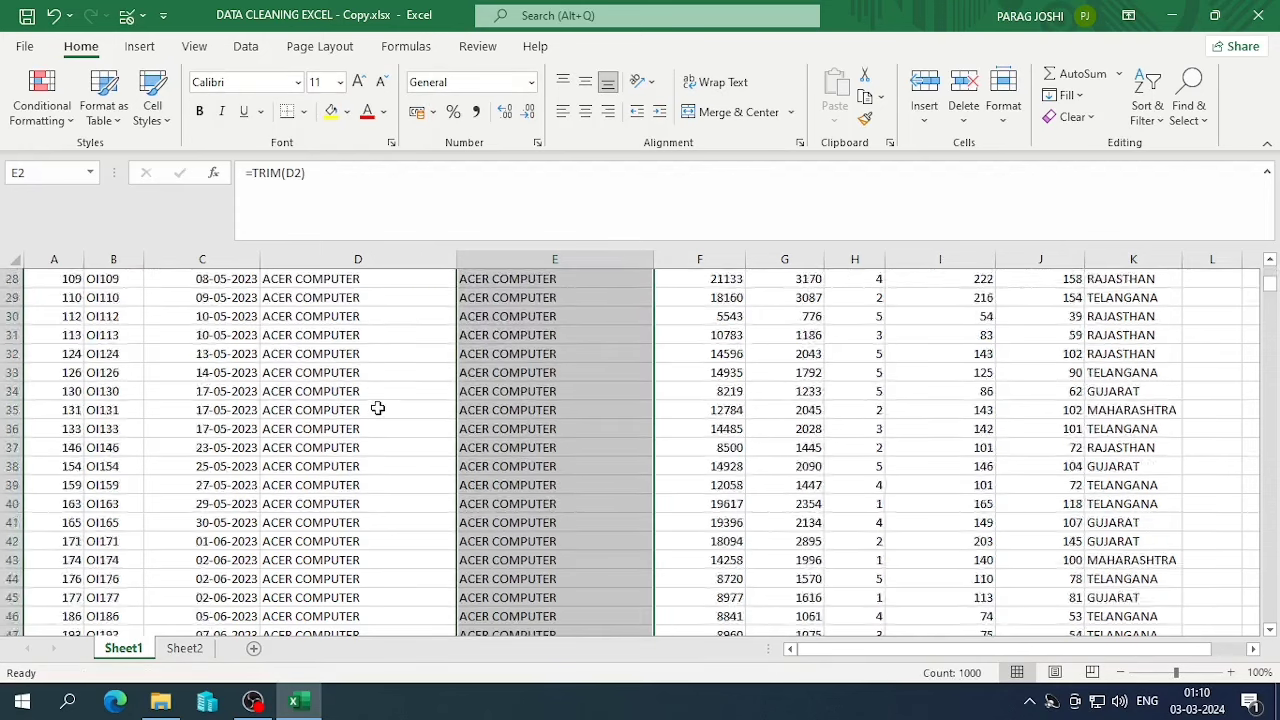
{"action": "scroll", "coordinate": [378, 409], "scroll_direction": "down", "scroll_amount": 20}
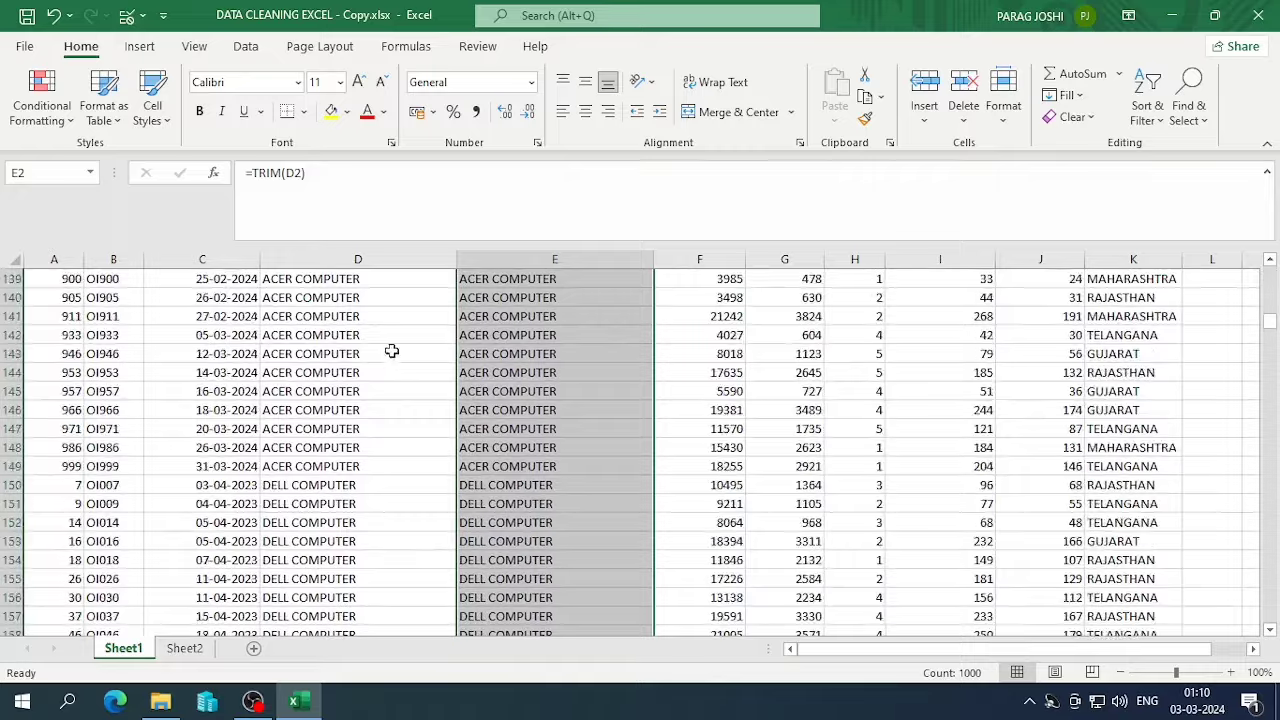
{"action": "scroll", "coordinate": [391, 351], "scroll_direction": "down", "scroll_amount": 20}
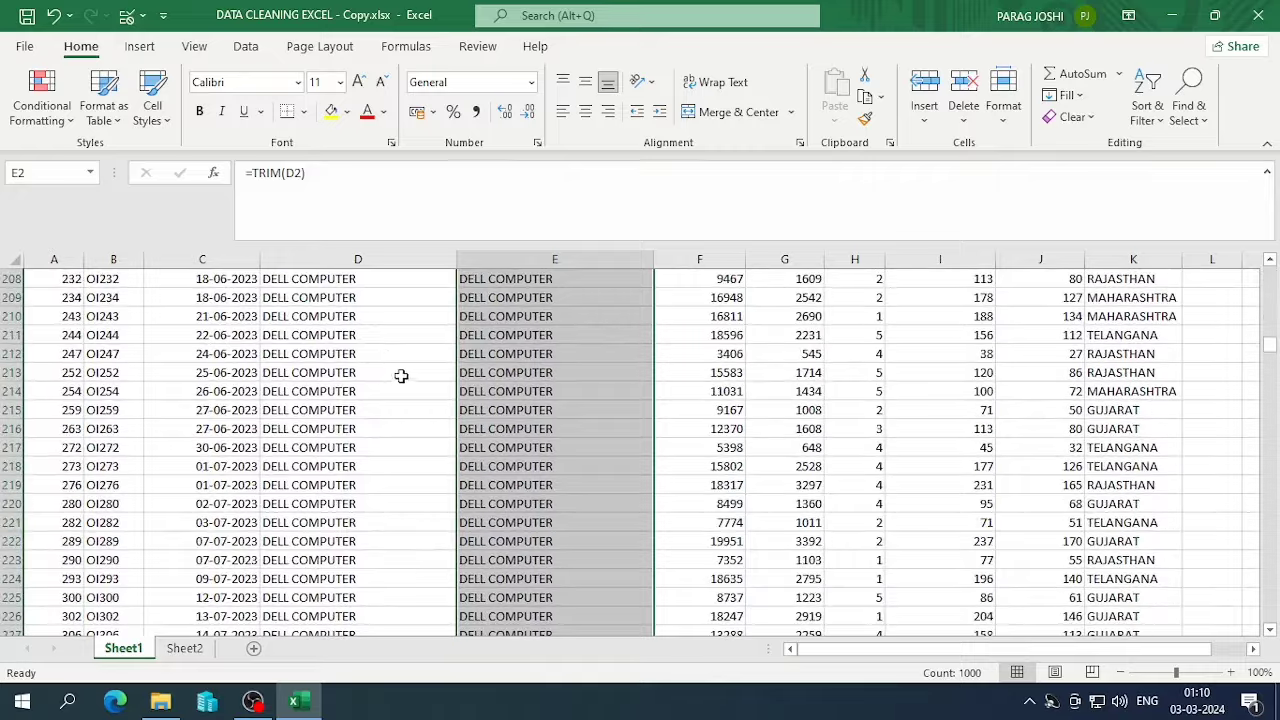
{"action": "scroll", "coordinate": [400, 375], "scroll_direction": "down", "scroll_amount": 20}
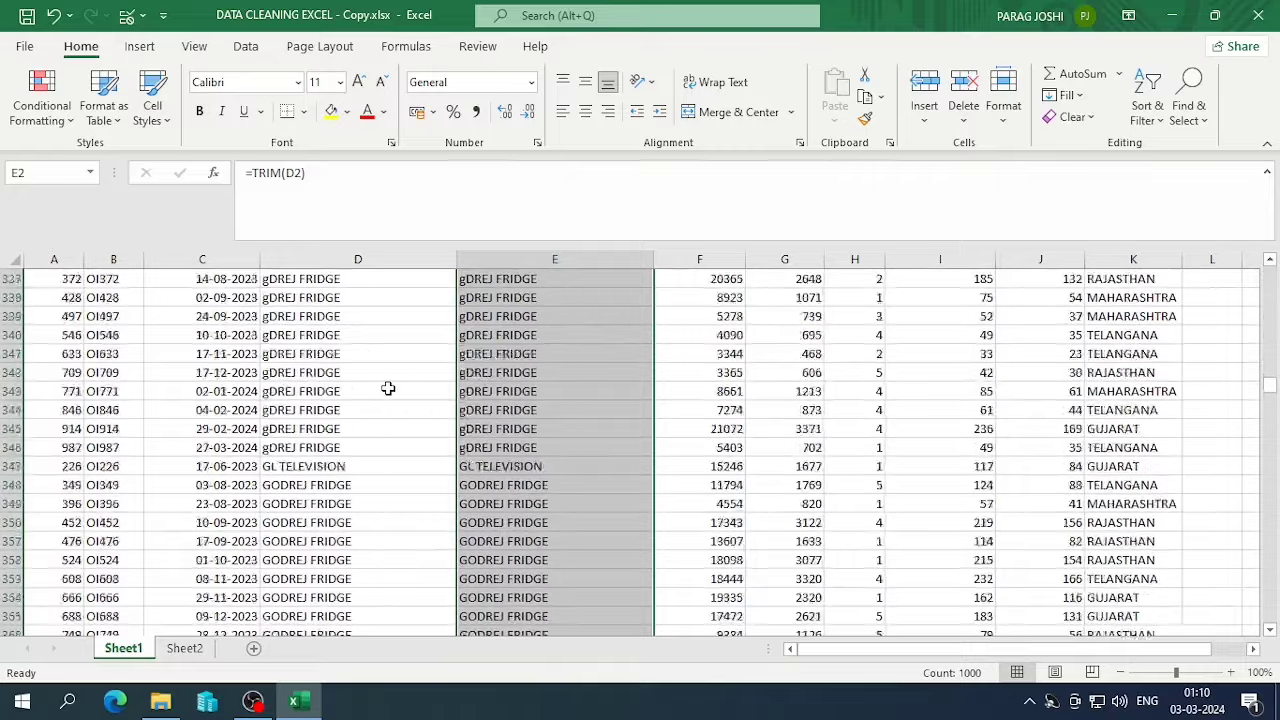
{"action": "scroll", "coordinate": [388, 388], "scroll_direction": "down", "scroll_amount": 2}
{"action": "scroll", "coordinate": [390, 388], "scroll_direction": "up", "scroll_amount": 3}
{"action": "scroll", "coordinate": [414, 384], "scroll_direction": "down", "scroll_amount": 12}
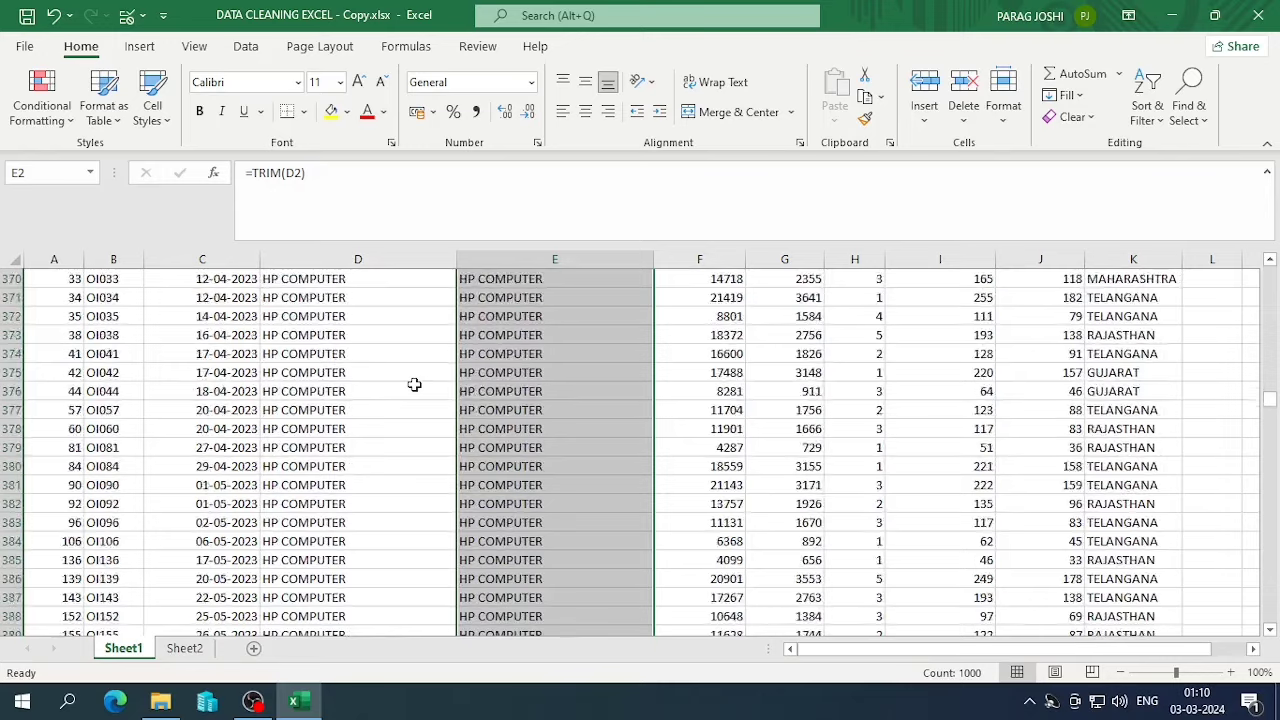
{"action": "scroll", "coordinate": [414, 384], "scroll_direction": "down", "scroll_amount": 20}
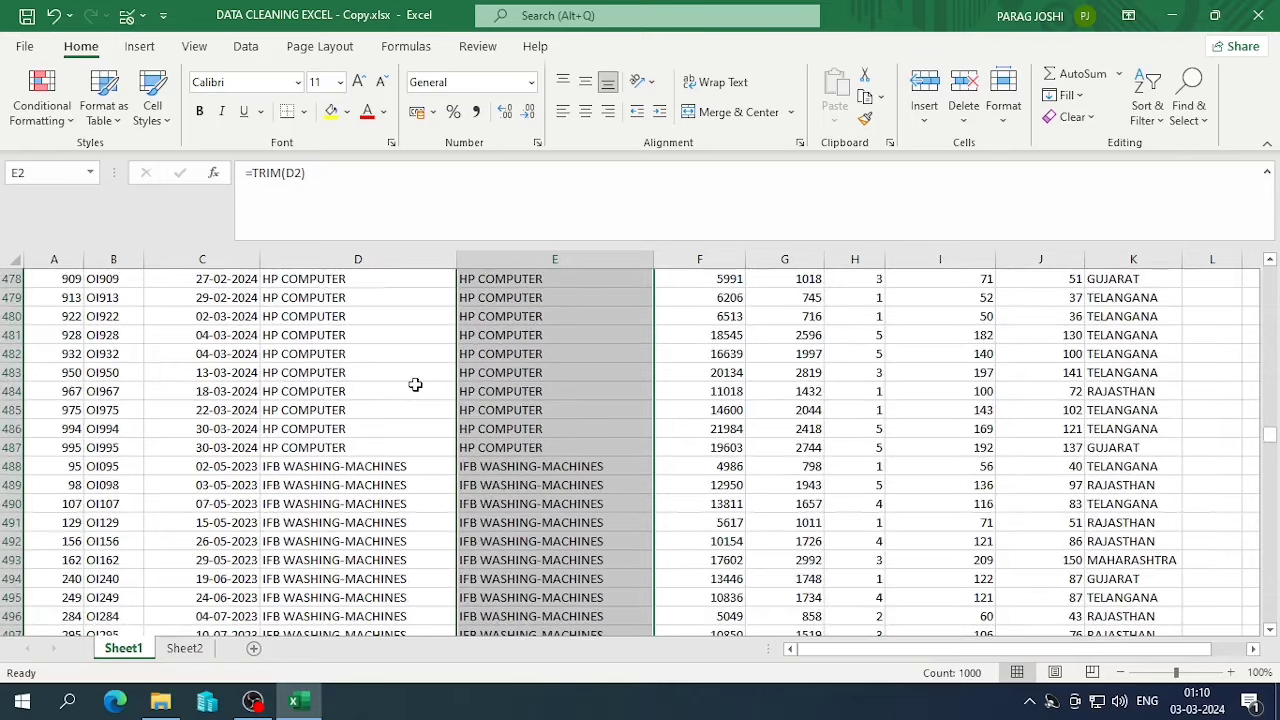
{"action": "scroll", "coordinate": [415, 384], "scroll_direction": "down", "scroll_amount": 12}
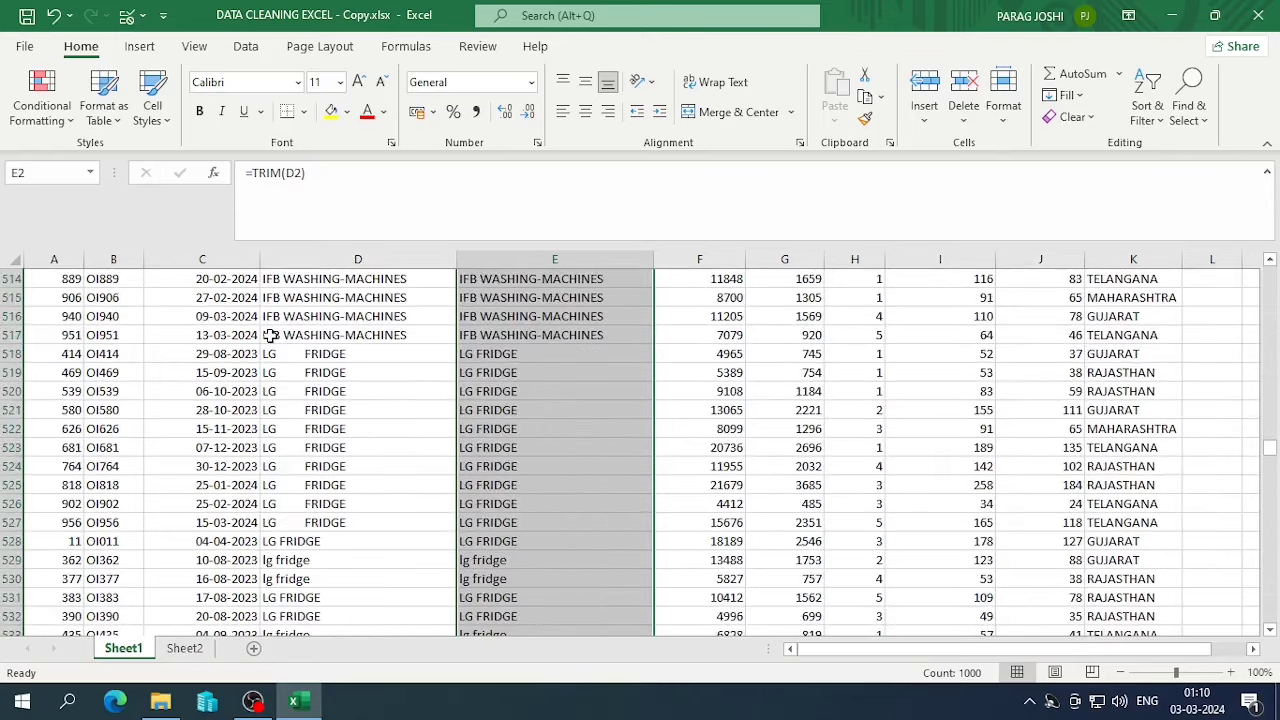
{"action": "scroll", "coordinate": [437, 370], "scroll_direction": "down", "scroll_amount": 20}
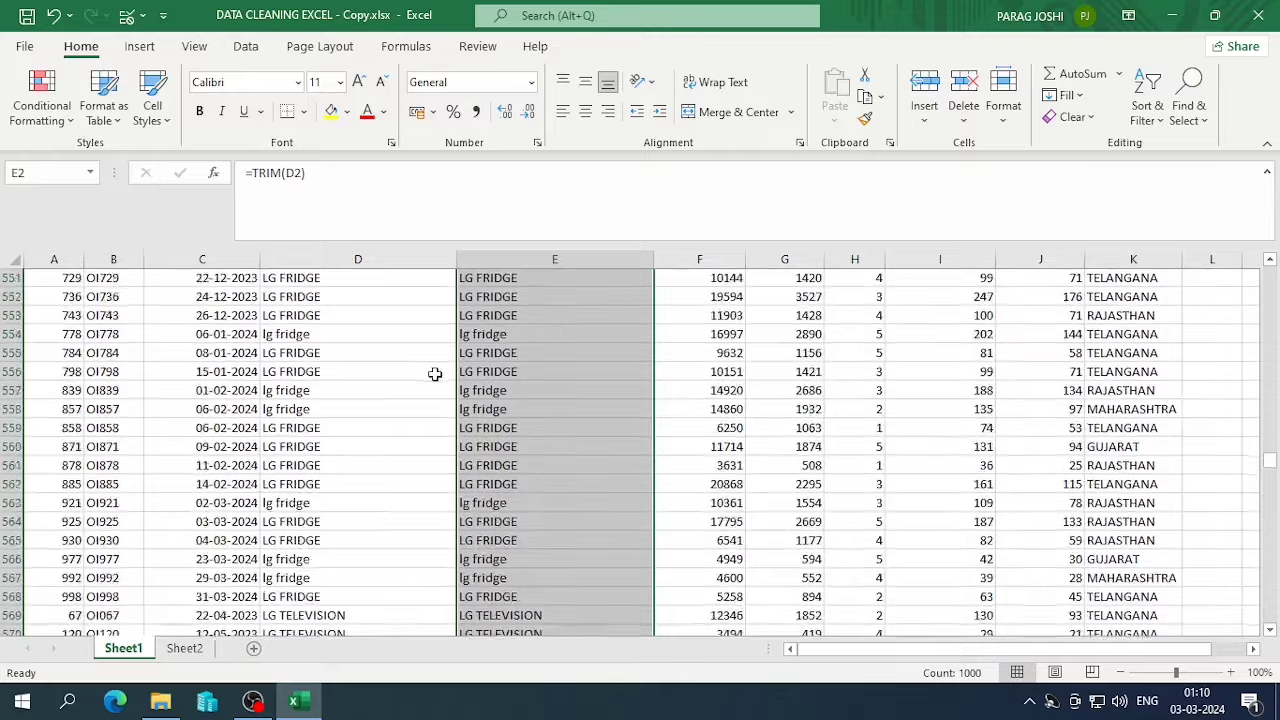
{"action": "scroll", "coordinate": [435, 373], "scroll_direction": "down", "scroll_amount": 20}
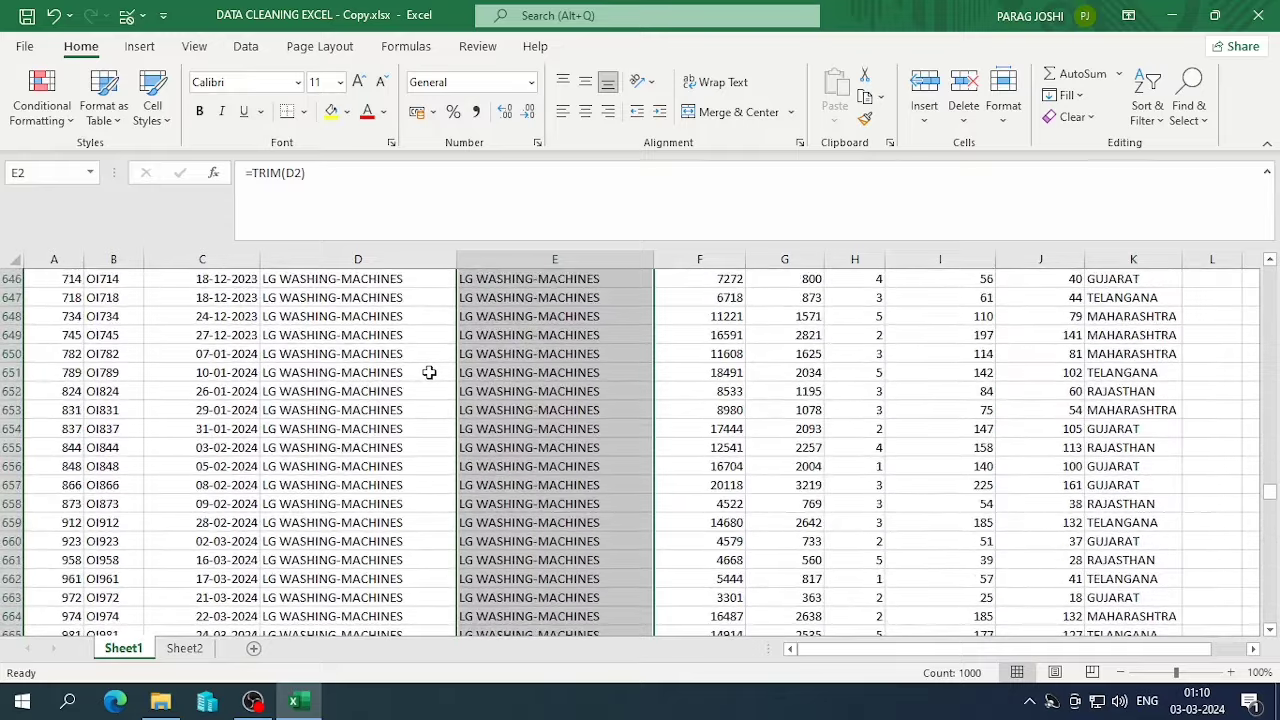
{"action": "scroll", "coordinate": [414, 374], "scroll_direction": "up", "scroll_amount": 4}
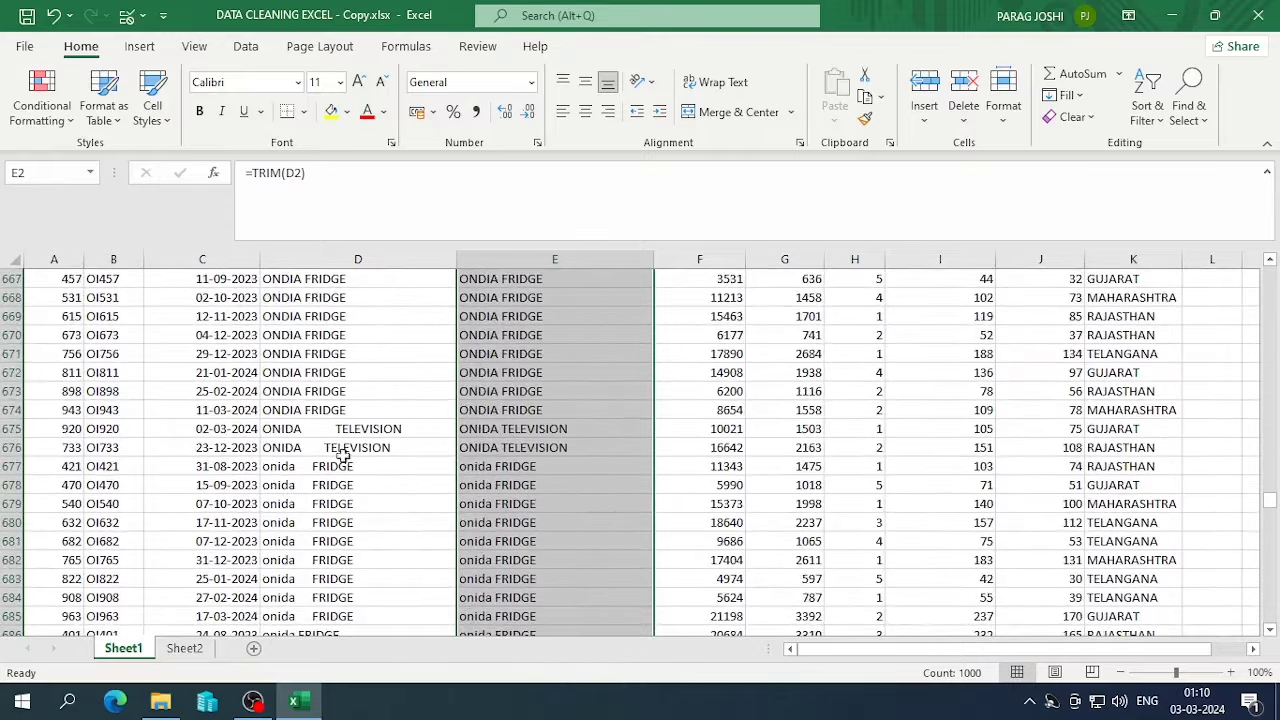
{"action": "left_click", "coordinate": [440, 467]}
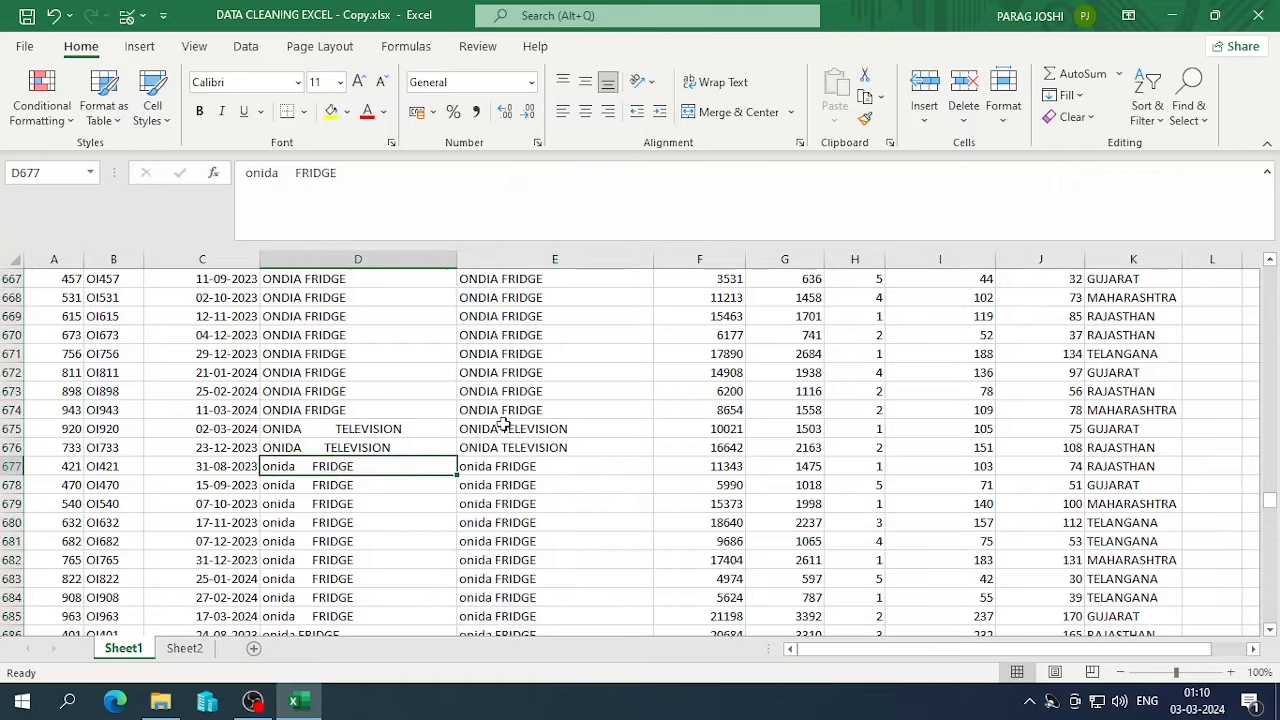
{"action": "scroll", "coordinate": [380, 450], "scroll_direction": "down", "scroll_amount": 2}
{"action": "scroll", "coordinate": [370, 460], "scroll_direction": "down", "scroll_amount": 20}
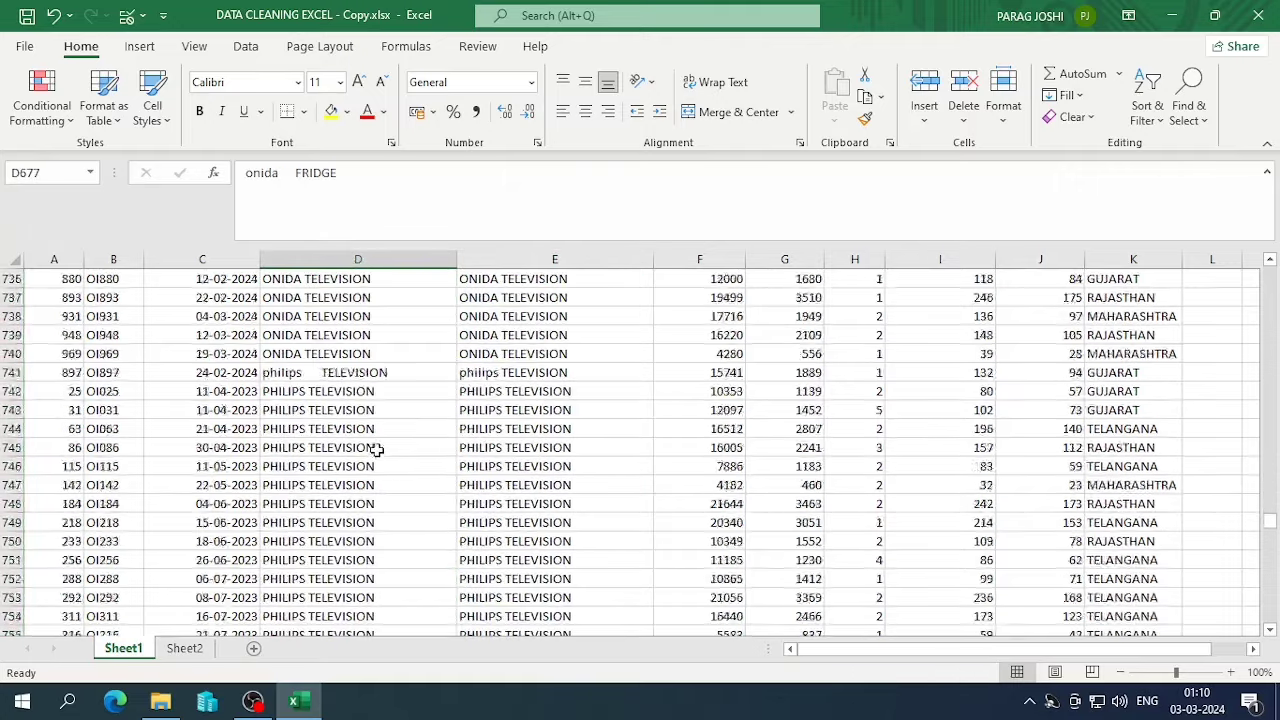
{"action": "scroll", "coordinate": [383, 450], "scroll_direction": "down", "scroll_amount": 20}
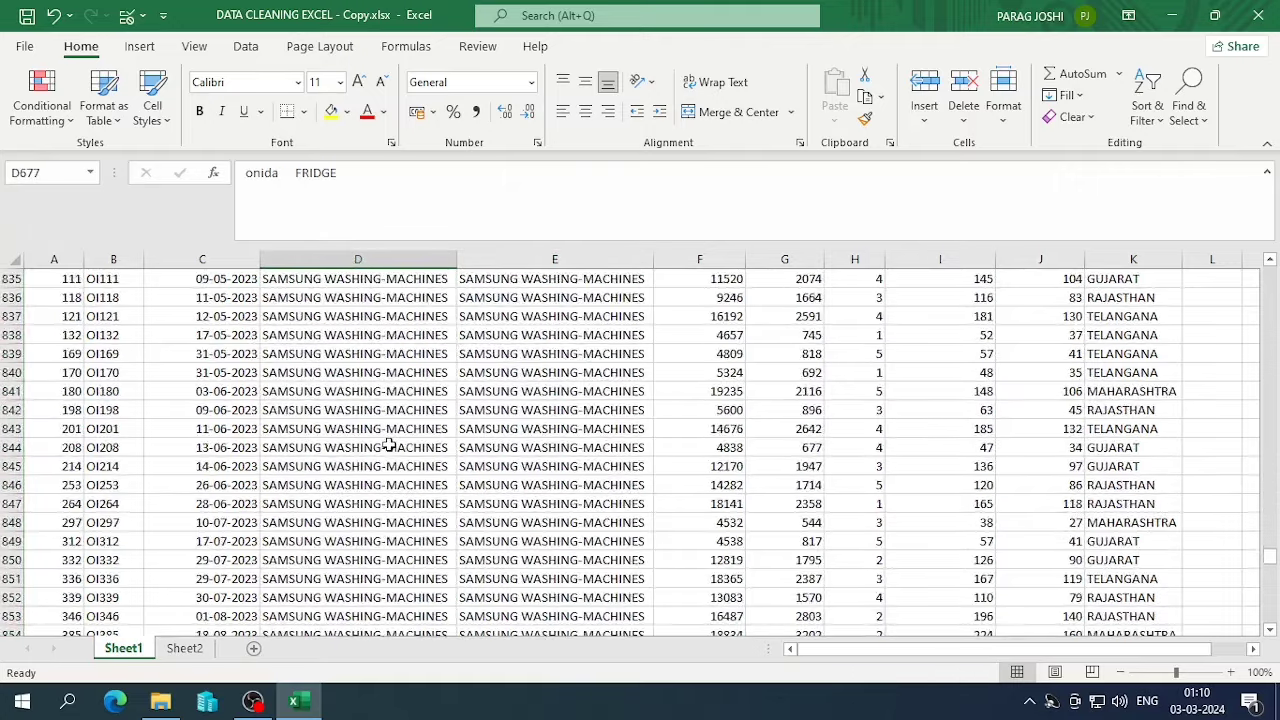
{"action": "scroll", "coordinate": [390, 446], "scroll_direction": "down", "scroll_amount": 20}
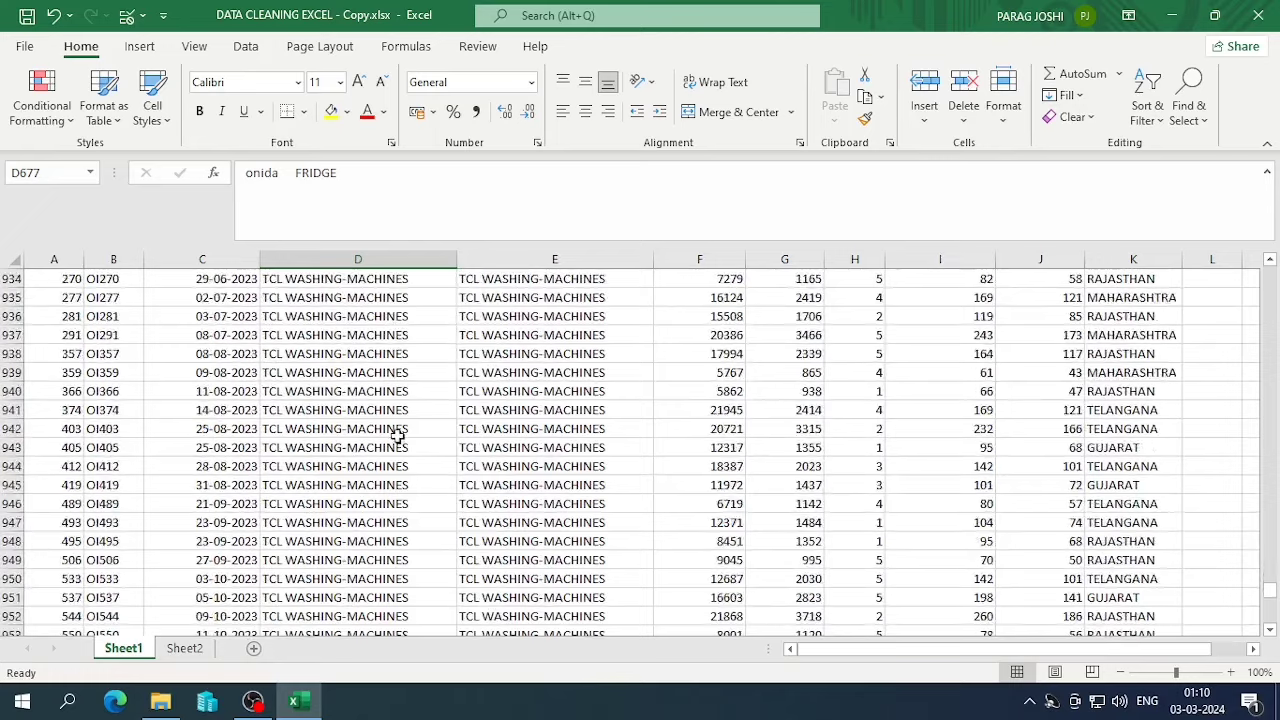
{"action": "scroll", "coordinate": [397, 434], "scroll_direction": "down", "scroll_amount": 13}
{"action": "scroll", "coordinate": [470, 434], "scroll_direction": "up", "scroll_amount": 5}
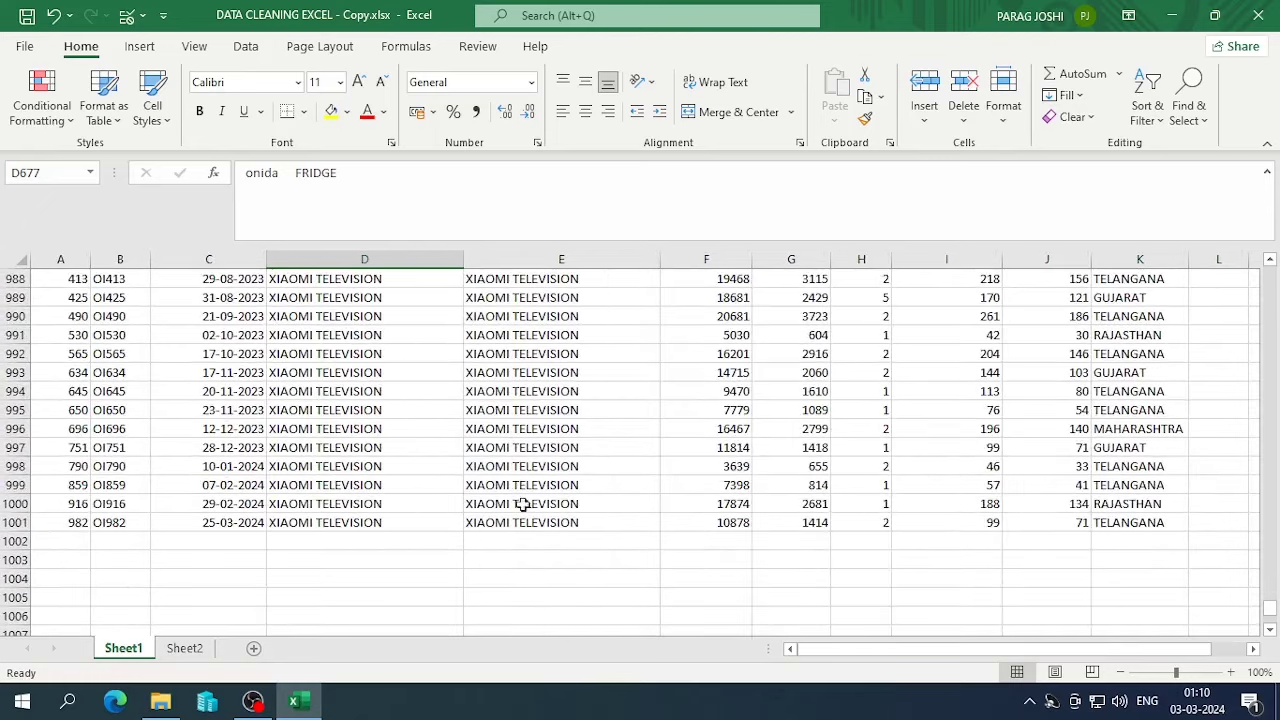
- Copy the trimmed names from column E and paste them over the PRODUCT entries from D2 down as values only
{"action": "left_click", "coordinate": [517, 538]}
{"action": "key", "text": "Up"}
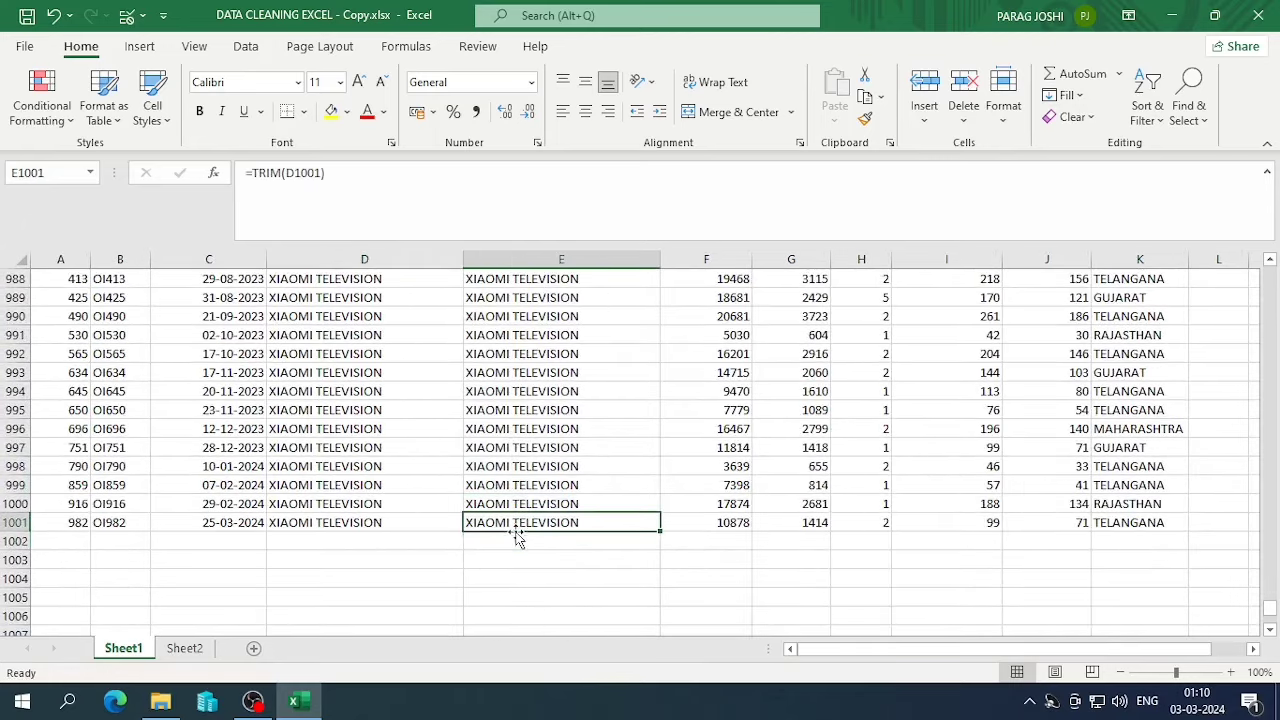
{"action": "key", "text": "ctrl+shift+Up"}
{"action": "scroll", "coordinate": [494, 530], "scroll_direction": "up", "scroll_amount": 1}
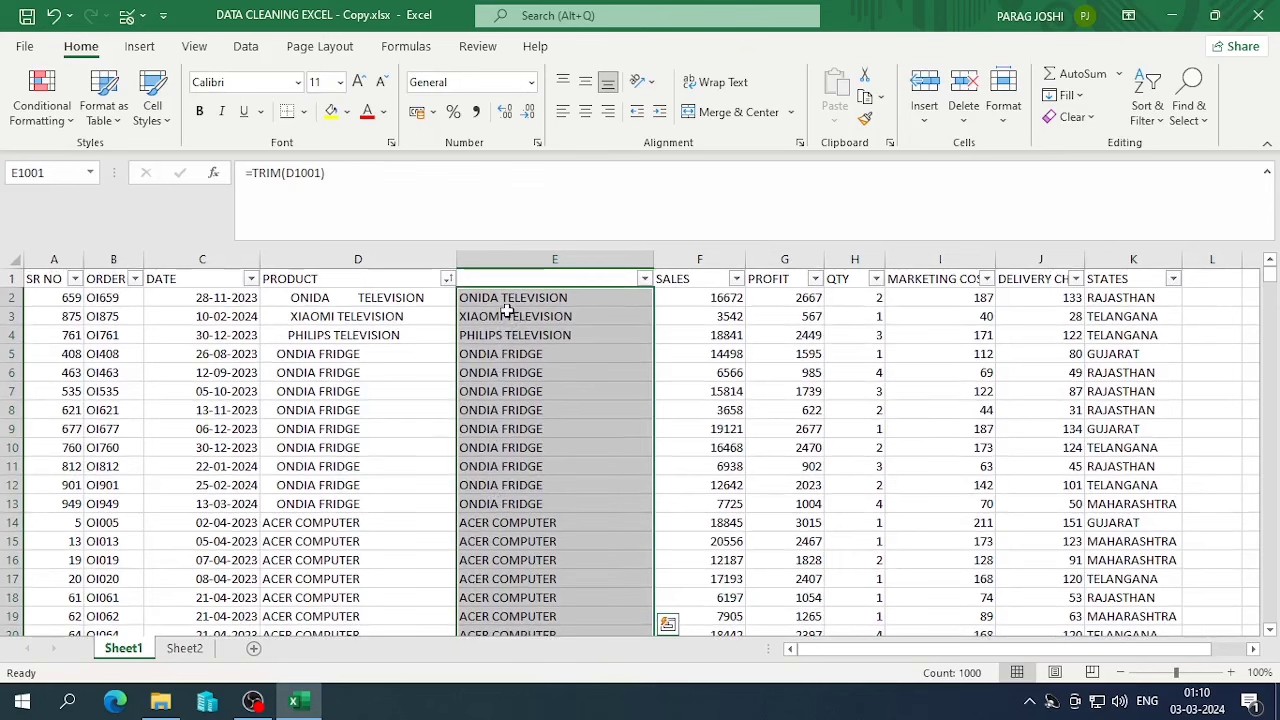
{"action": "key", "text": "ctrl+c"}
{"action": "left_click", "coordinate": [342, 297]}
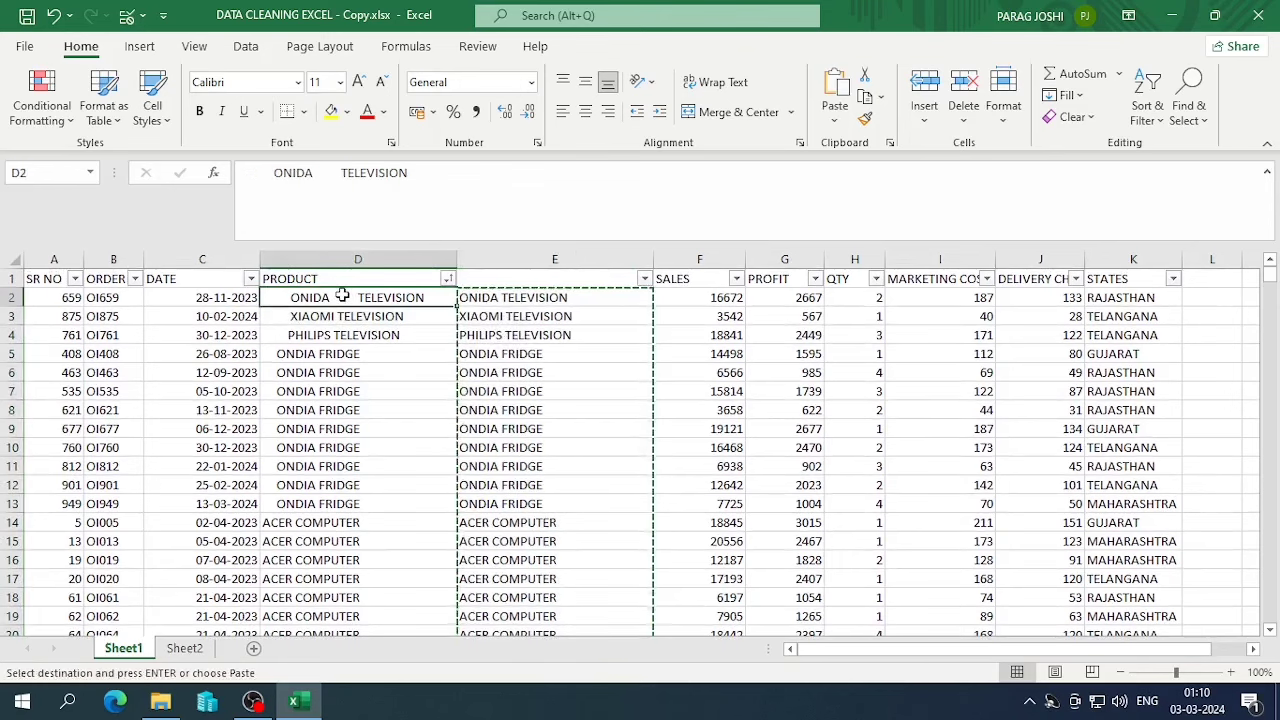
{"action": "key", "text": "ctrl+shift+Down"}
{"action": "key", "text": "ctrl+alt+v"}
{"action": "key", "text": "v"}
{"action": "key", "text": "Return"}
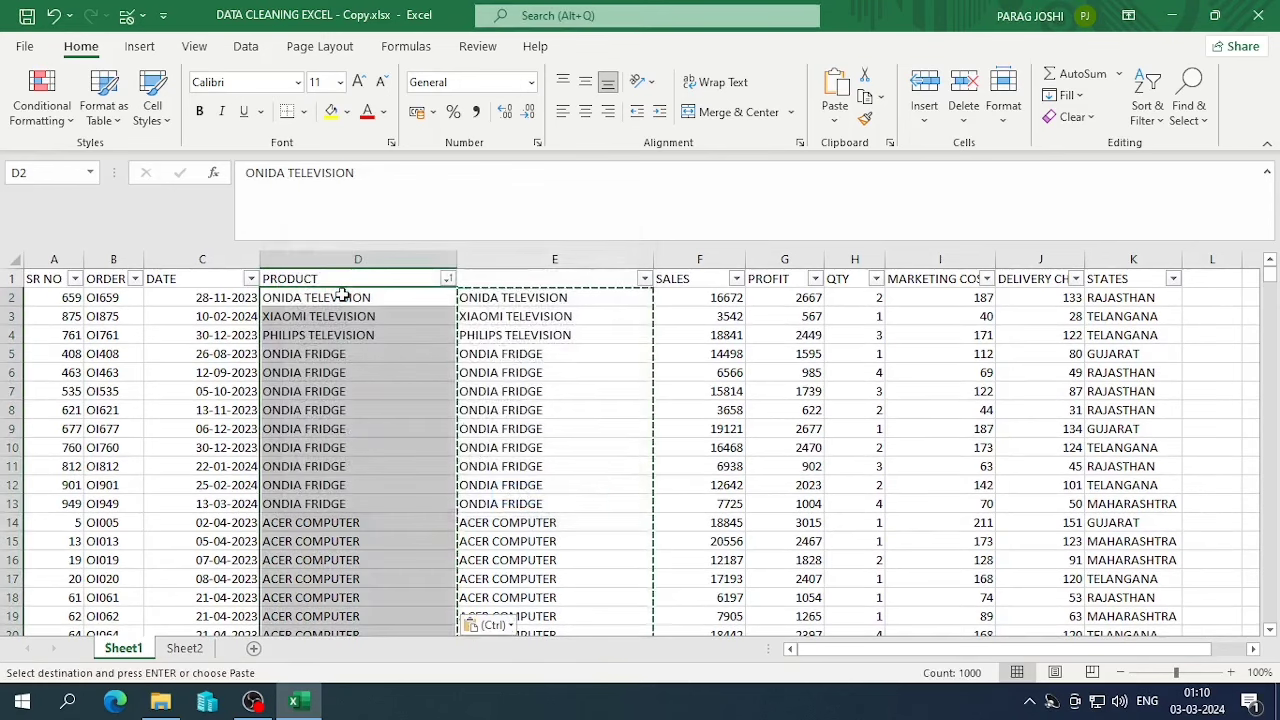
- Clear the TRIM formulas from helper column E, from E2 to the last record, and return to D2
{"action": "key", "text": "Right"}
{"action": "key", "text": "ctrl+shift+Down"}
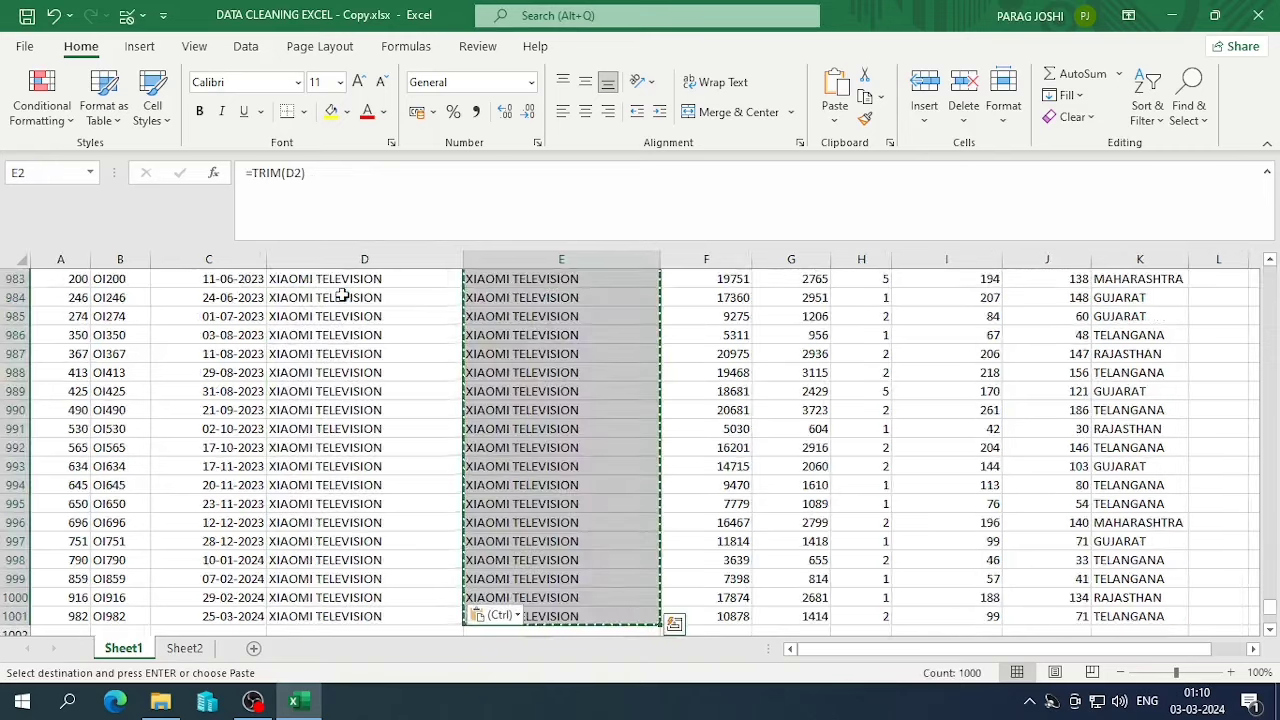
{"action": "key", "text": "Delete"}
{"action": "key", "text": "ctrl+Up"}
{"action": "left_click", "coordinate": [342, 297]}
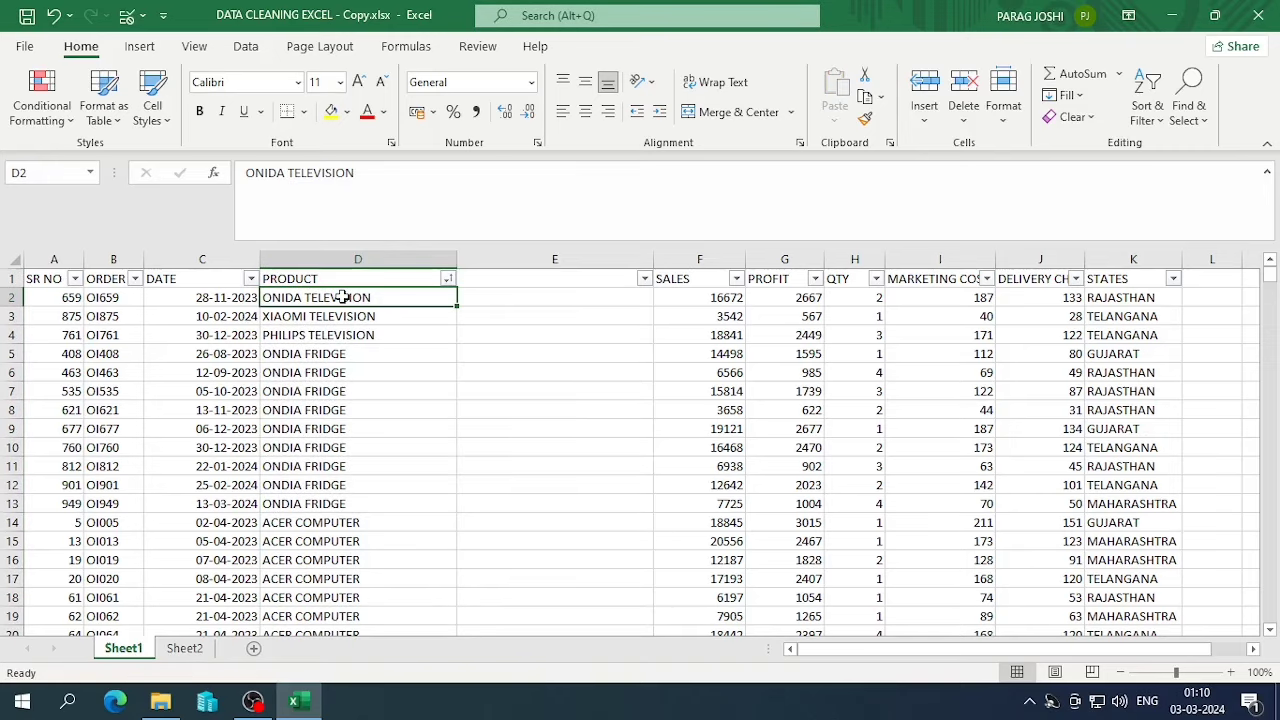
- Sort the table by the PRODUCT column from A to Z
{"action": "left_click", "coordinate": [447, 278]}
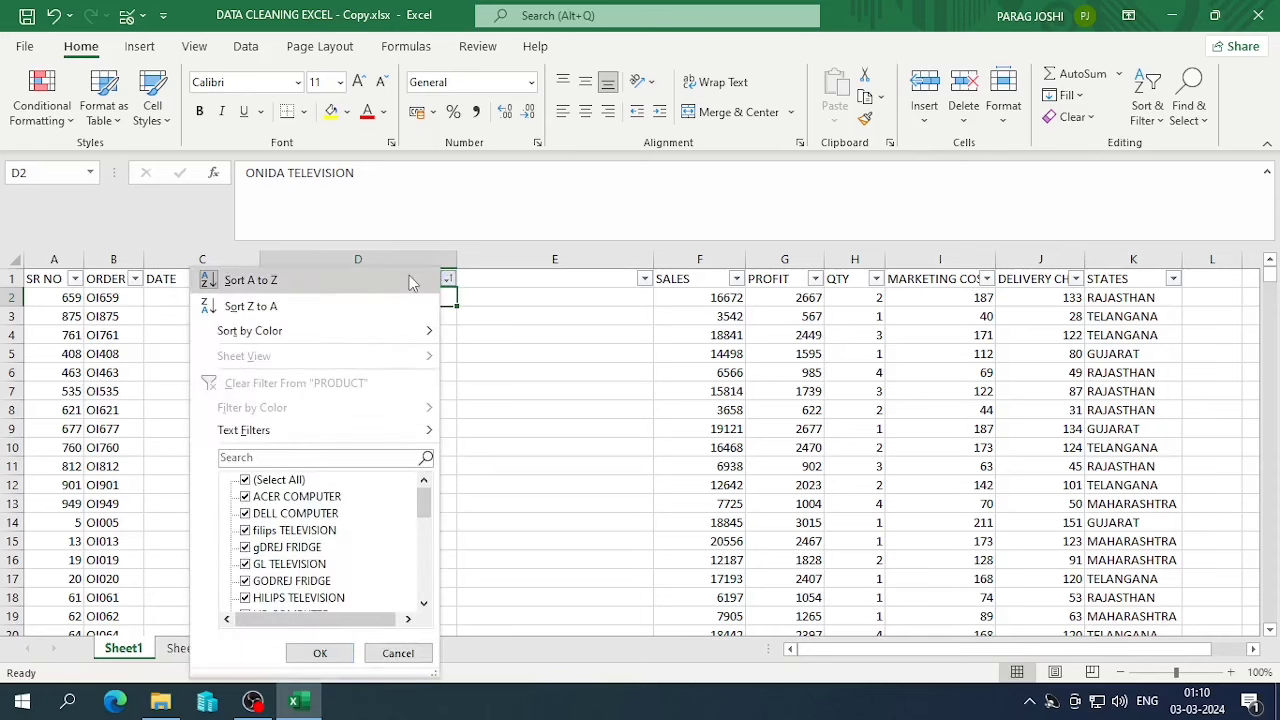
{"action": "key", "text": "Escape"}
{"action": "left_click", "coordinate": [419, 335]}
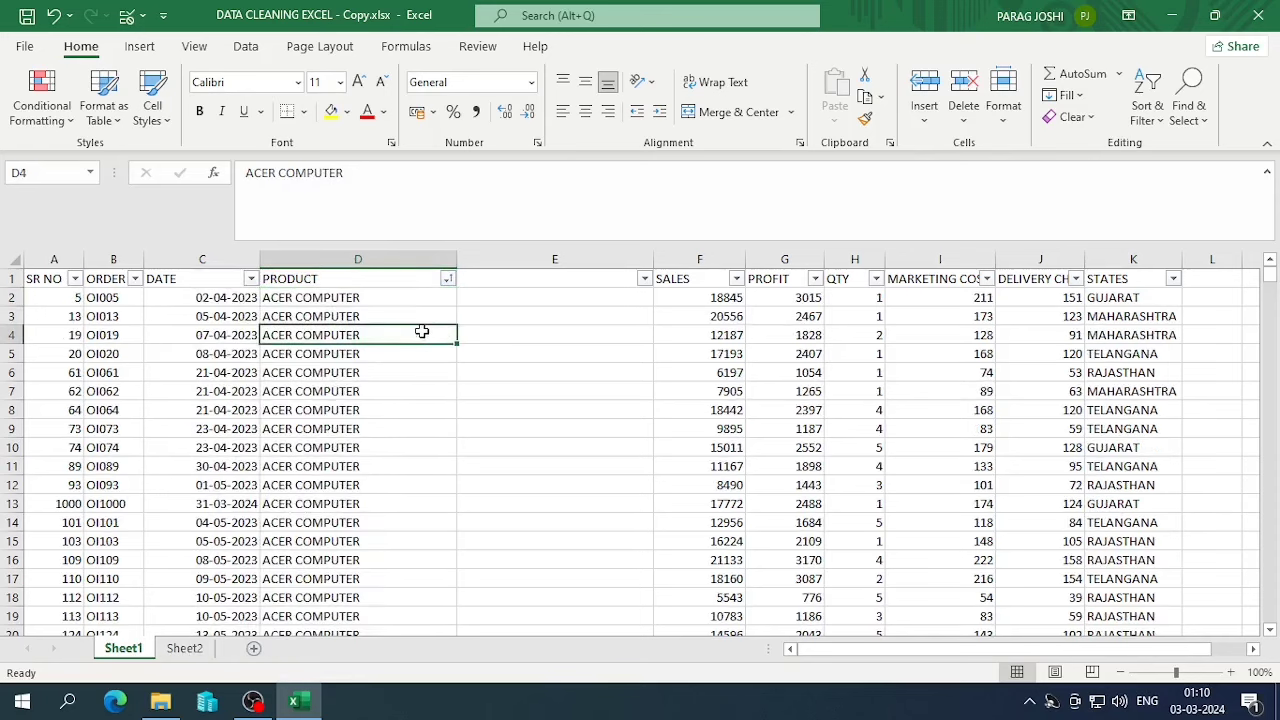
{"action": "left_click", "coordinate": [399, 304]}
{"action": "scroll", "coordinate": [408, 326], "scroll_direction": "down", "scroll_amount": 2}
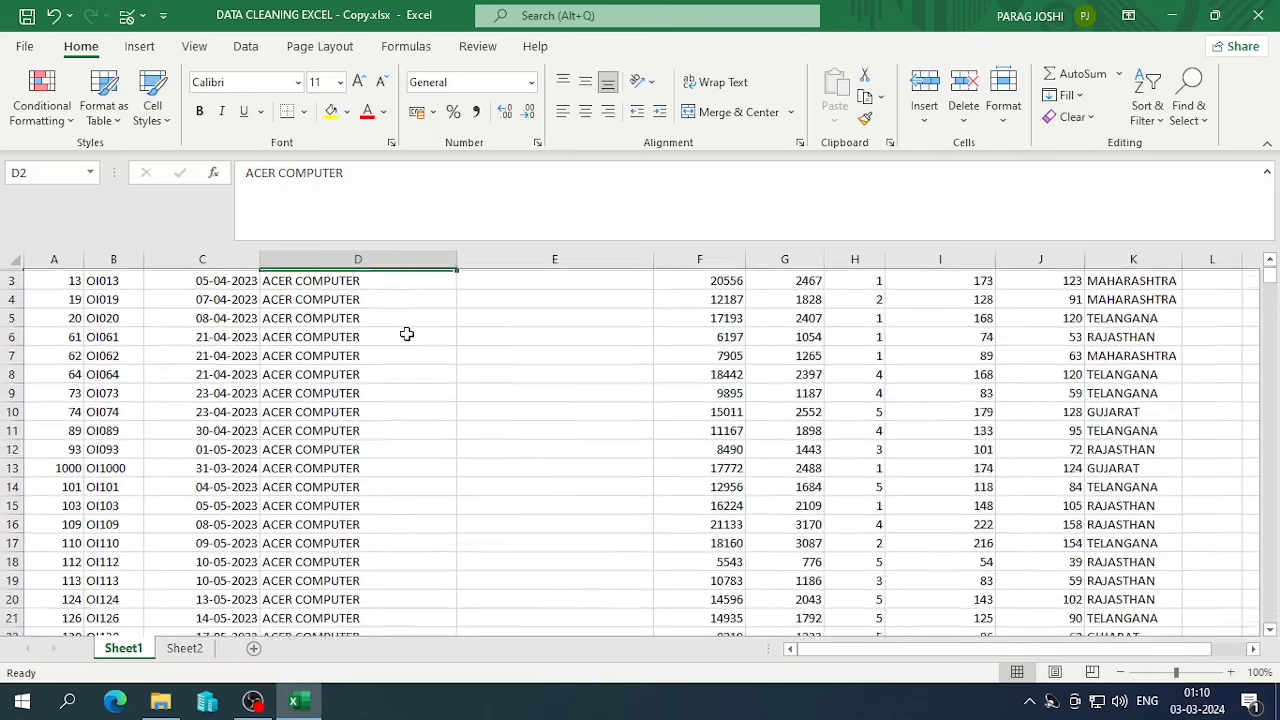
{"action": "scroll", "coordinate": [420, 310], "scroll_direction": "up", "scroll_amount": 2}
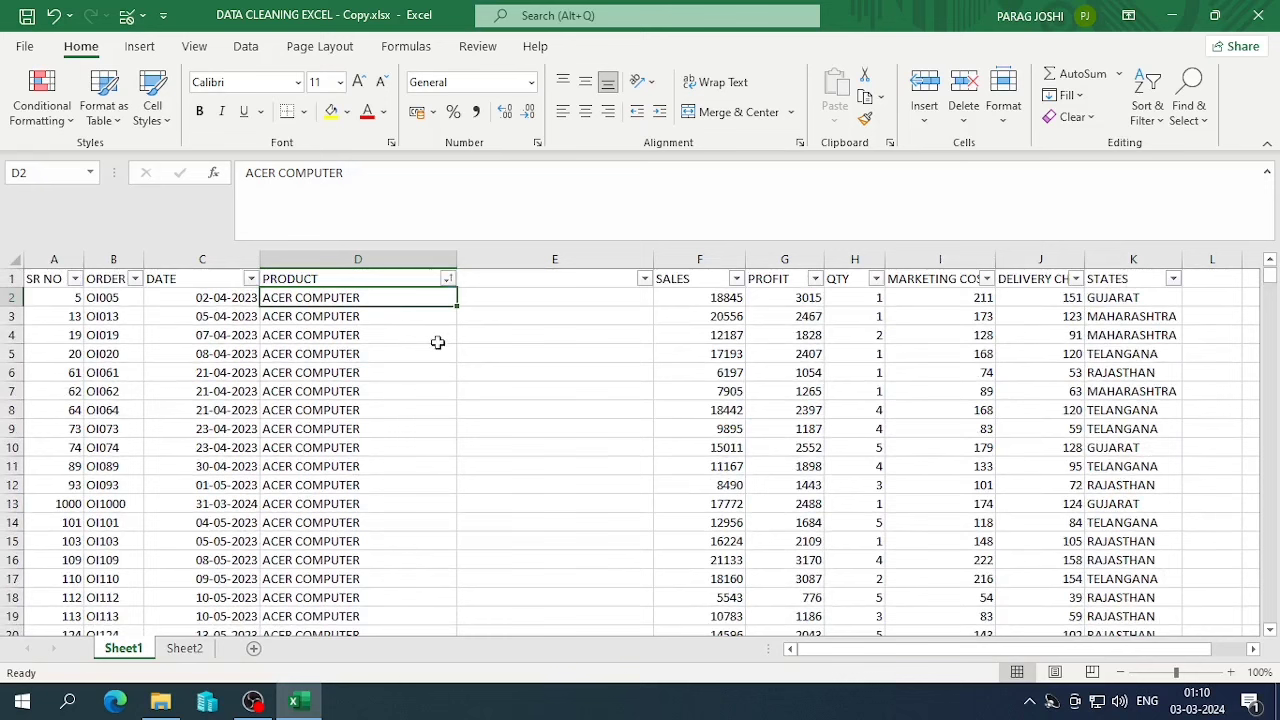
- Examine the distinct values in the PRODUCT column's filter list for misspelled or inconsistent brand names
{"action": "left_click", "coordinate": [447, 278]}
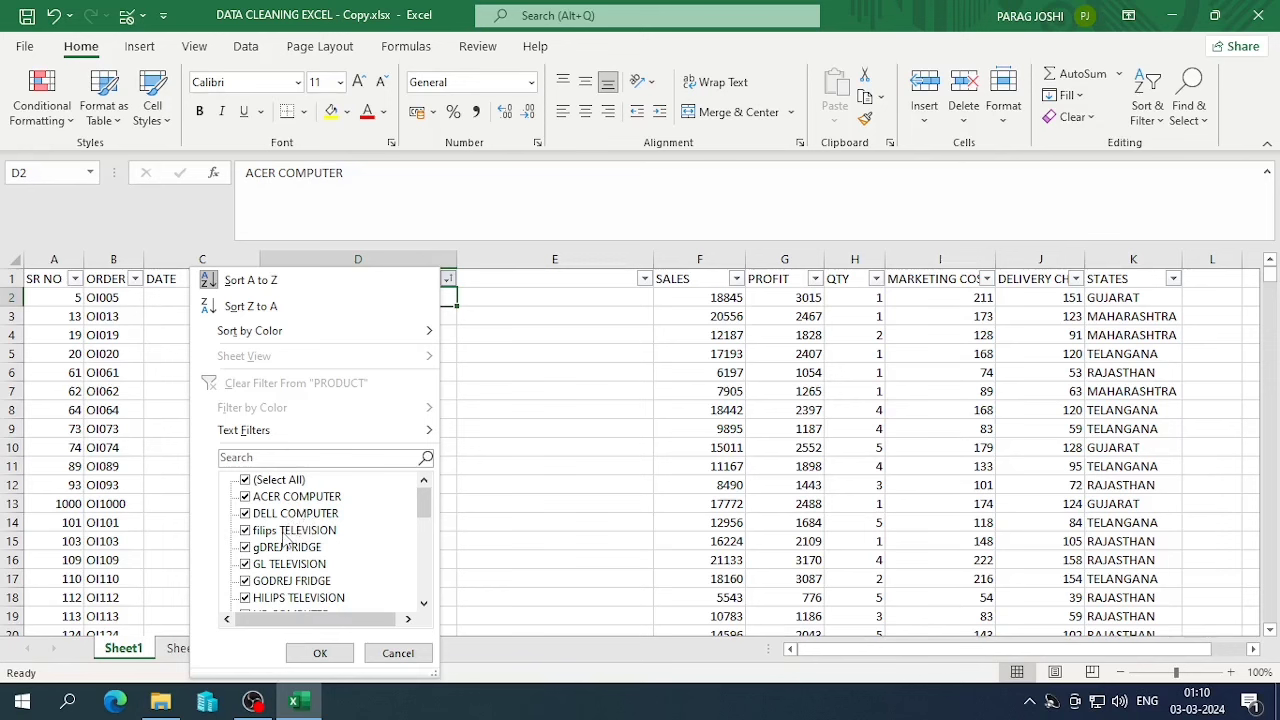
{"action": "scroll", "coordinate": [284, 540], "scroll_direction": "down", "scroll_amount": 1}
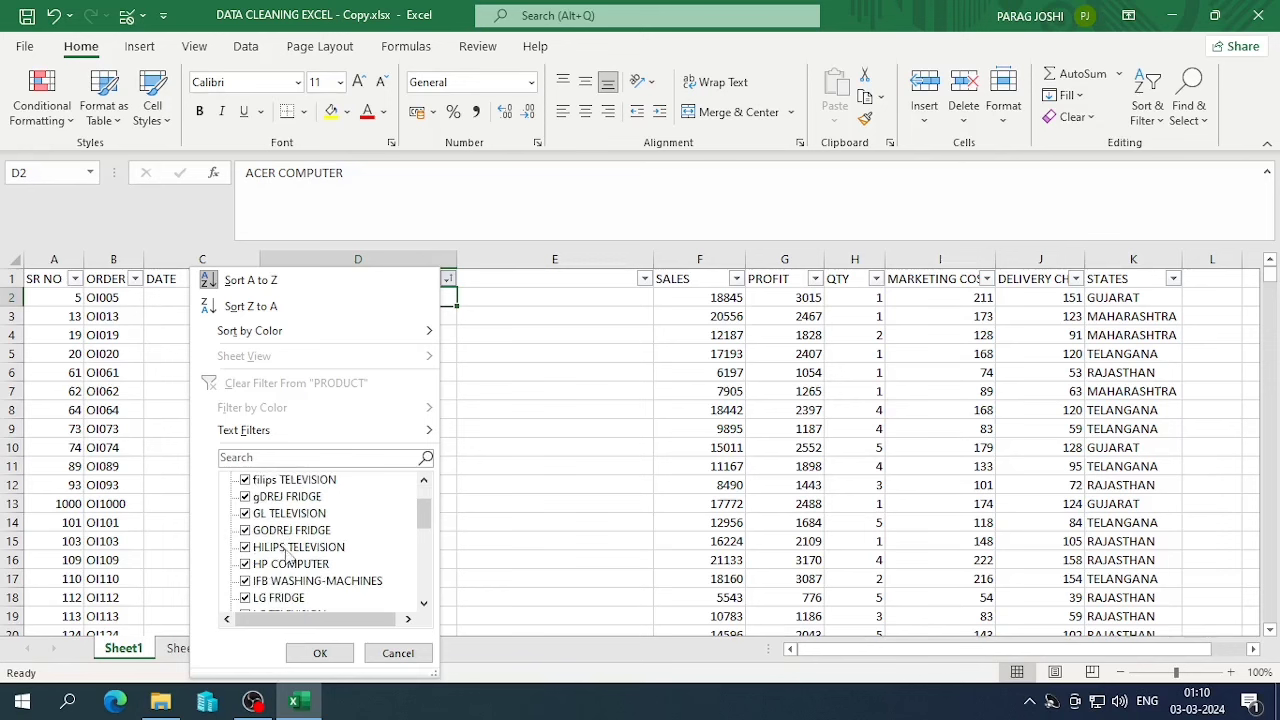
{"action": "scroll", "coordinate": [288, 556], "scroll_direction": "down", "scroll_amount": 1}
{"action": "scroll", "coordinate": [287, 556], "scroll_direction": "down", "scroll_amount": 2}
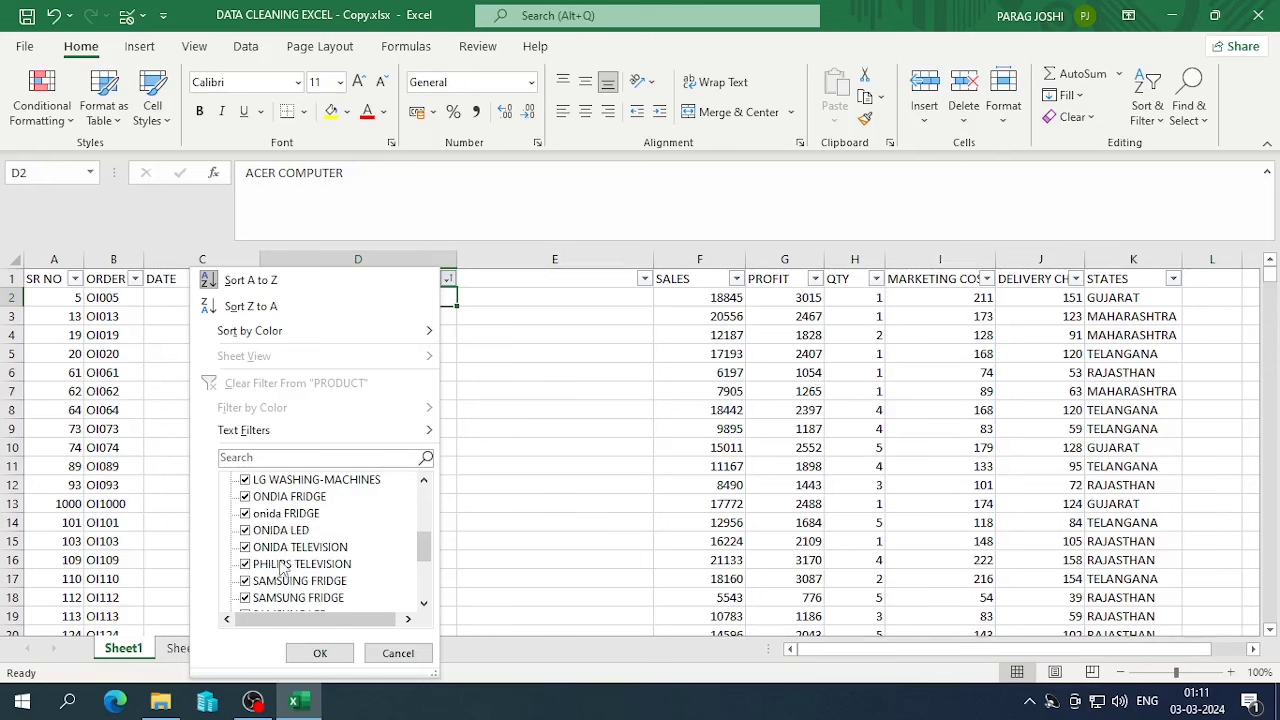
{"action": "scroll", "coordinate": [320, 566], "scroll_direction": "up", "scroll_amount": 4}
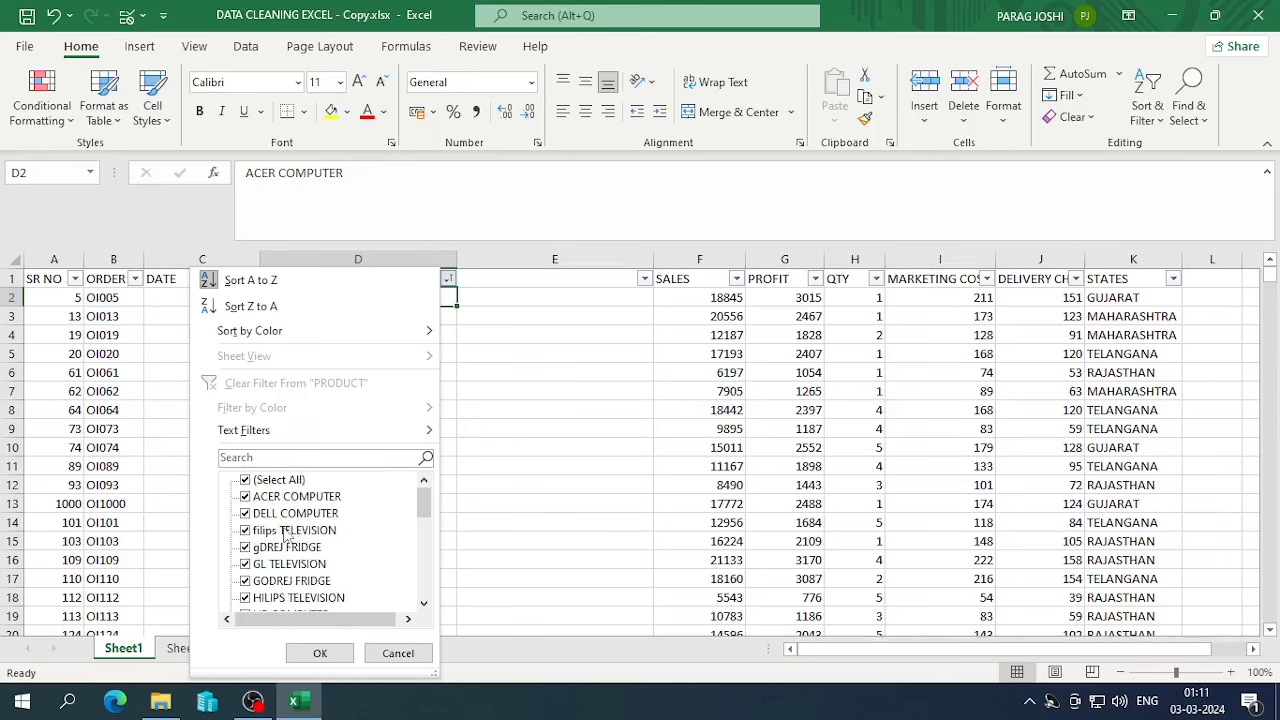
{"action": "left_click", "coordinate": [397, 653]}
{"action": "left_click", "coordinate": [540, 340]}
{"action": "left_click", "coordinate": [540, 351]}
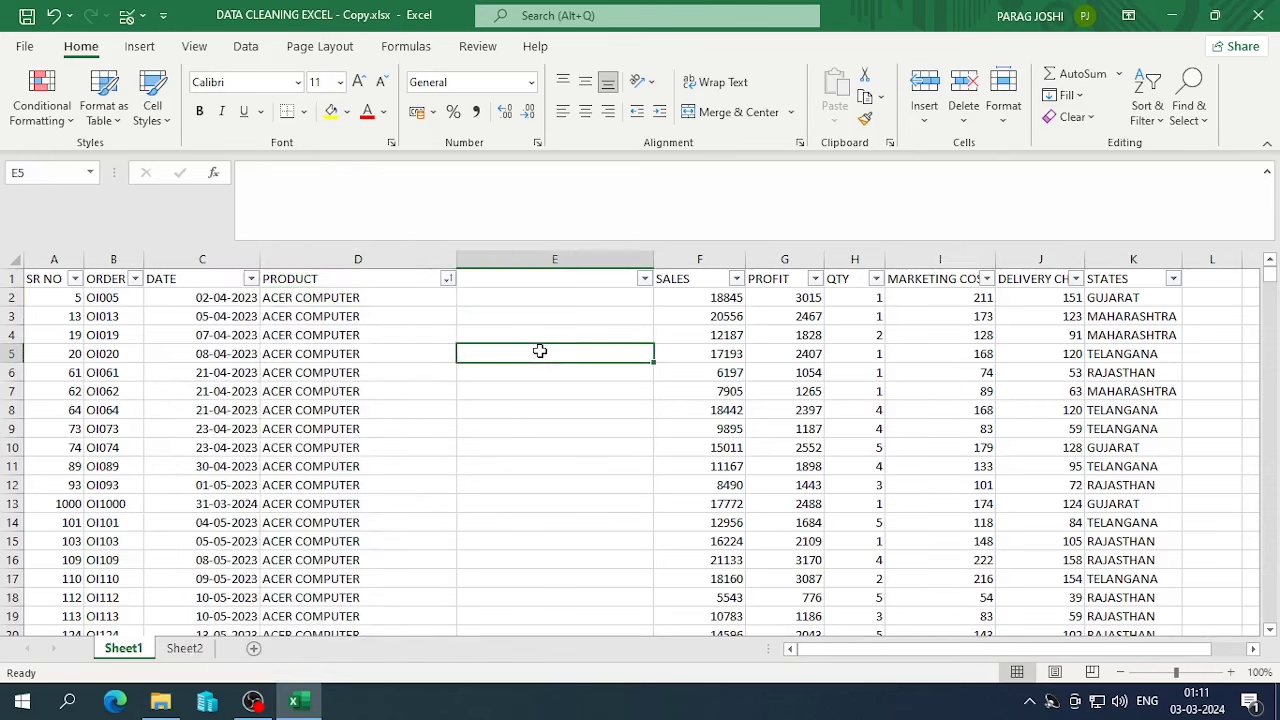
- Replace every occurrence of "filips" with "PHILIPS" in the sheet
{"action": "key", "text": "ctrl+f"}
{"action": "left_click", "coordinate": [336, 352]}
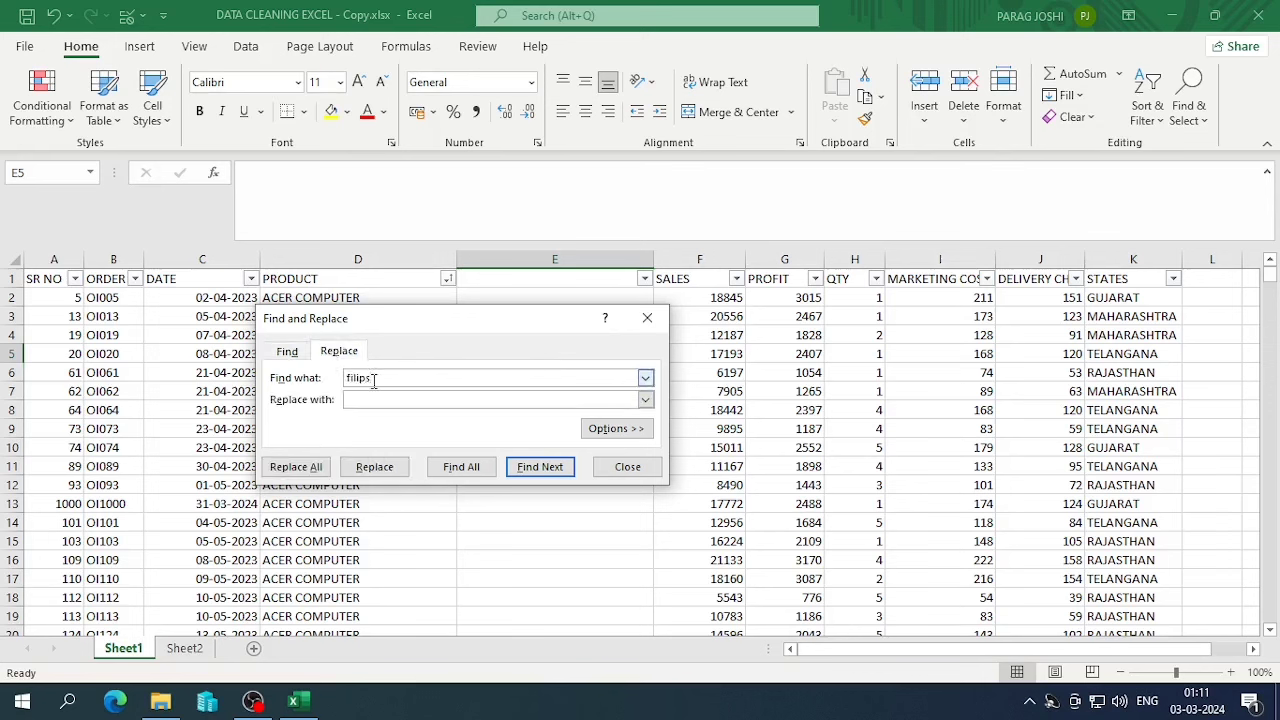
{"action": "left_click", "coordinate": [358, 399]}
{"action": "left_click", "coordinate": [317, 469]}
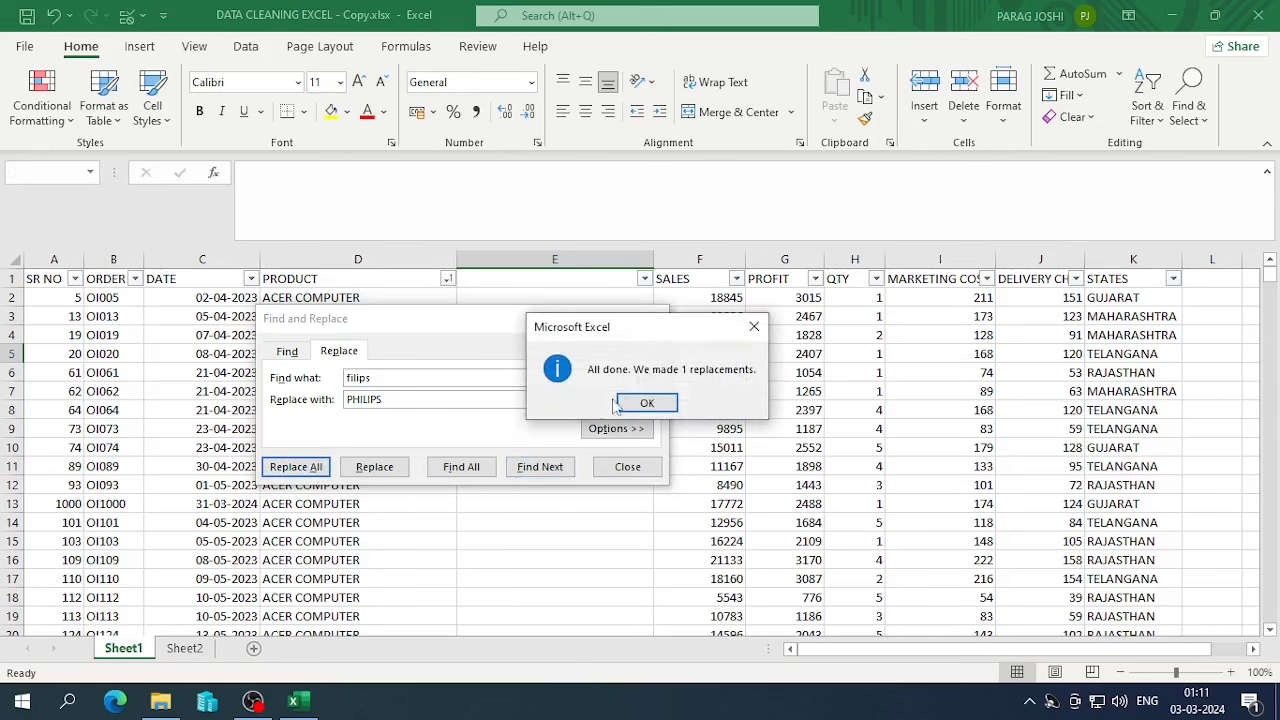
{"action": "left_click", "coordinate": [645, 402]}
{"action": "left_click", "coordinate": [628, 467]}
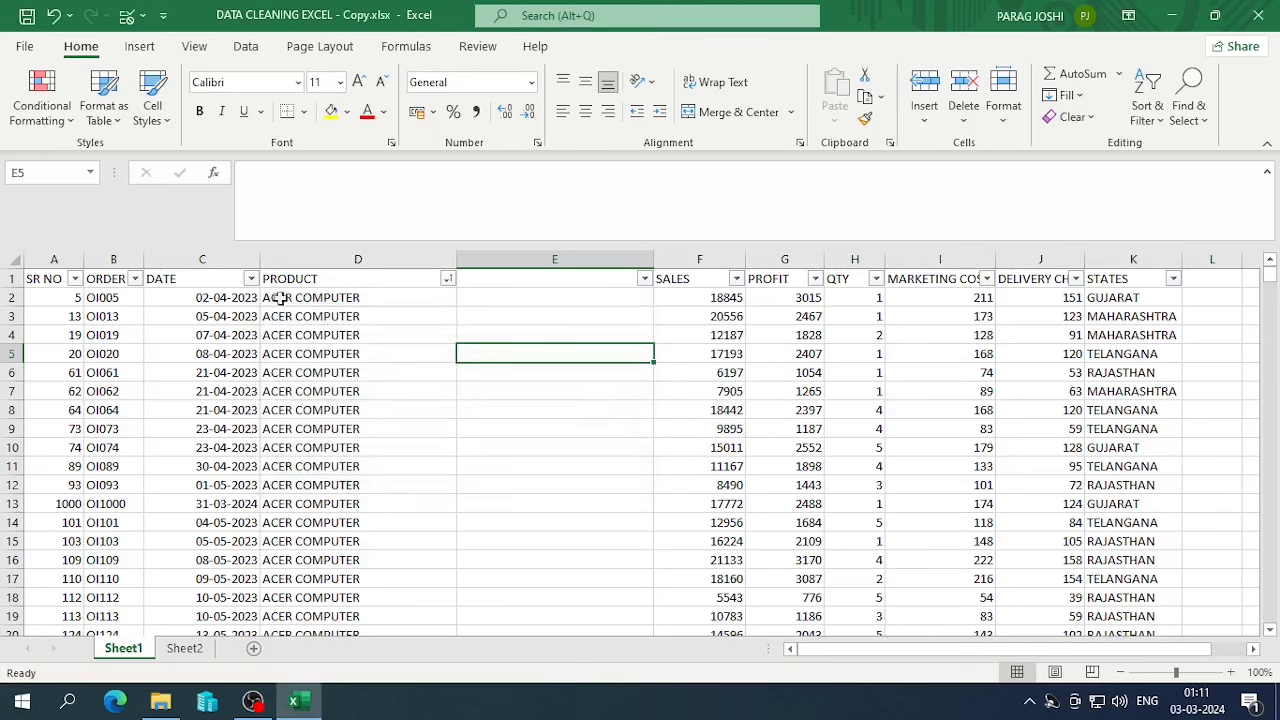
- Check the PRODUCT filter values again and replace every occurrence of "HILIPS" with "PHILIPS"
{"action": "left_click", "coordinate": [447, 279]}
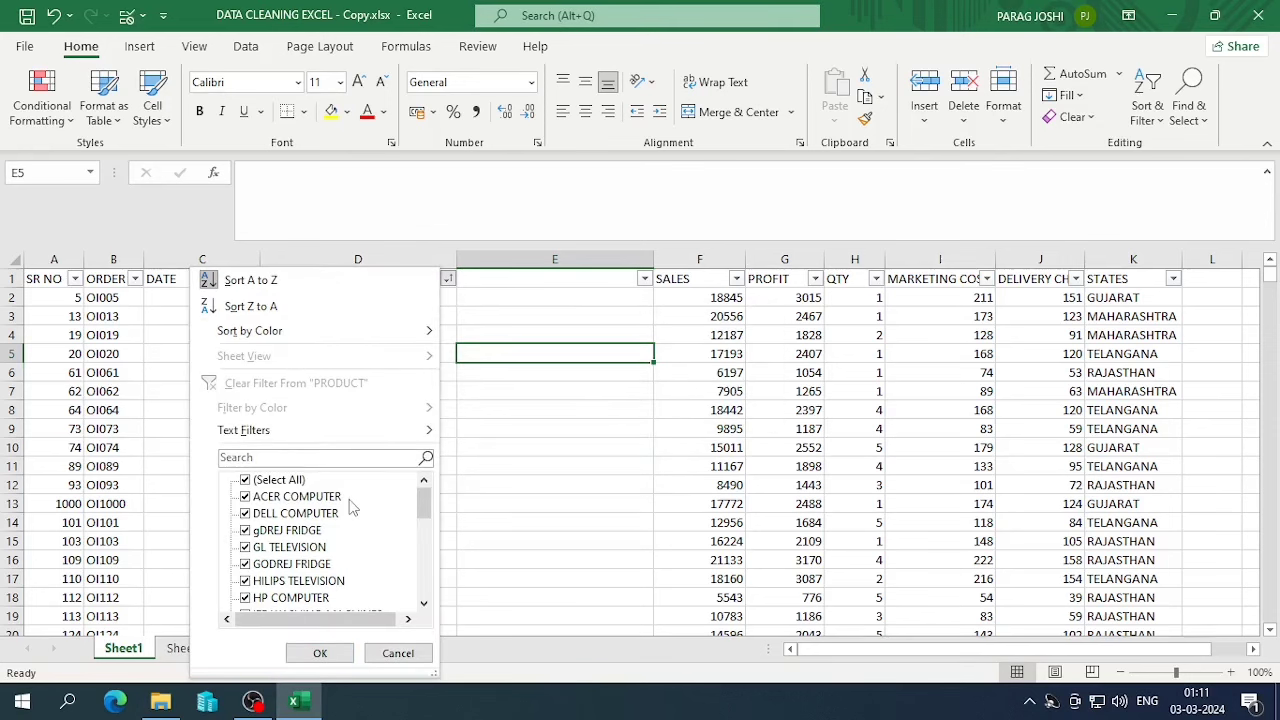
{"action": "scroll", "coordinate": [343, 513], "scroll_direction": "down", "scroll_amount": 1}
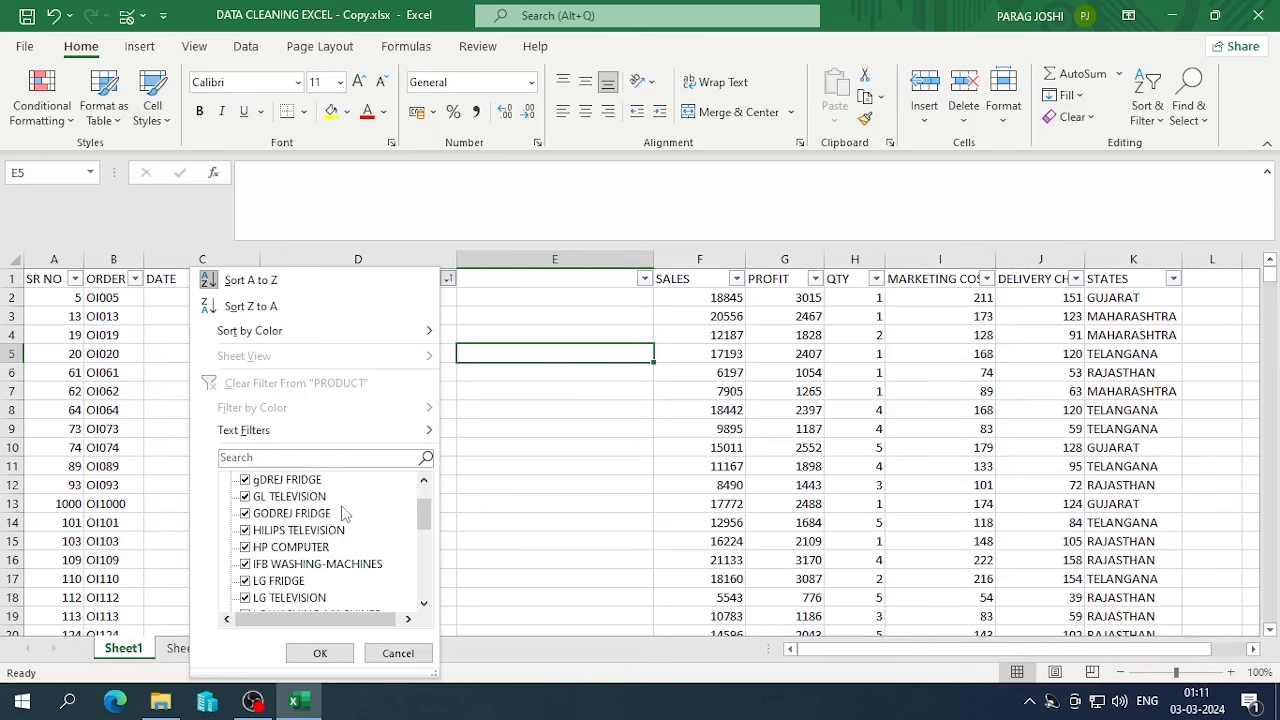
{"action": "scroll", "coordinate": [343, 513], "scroll_direction": "up", "scroll_amount": 1}
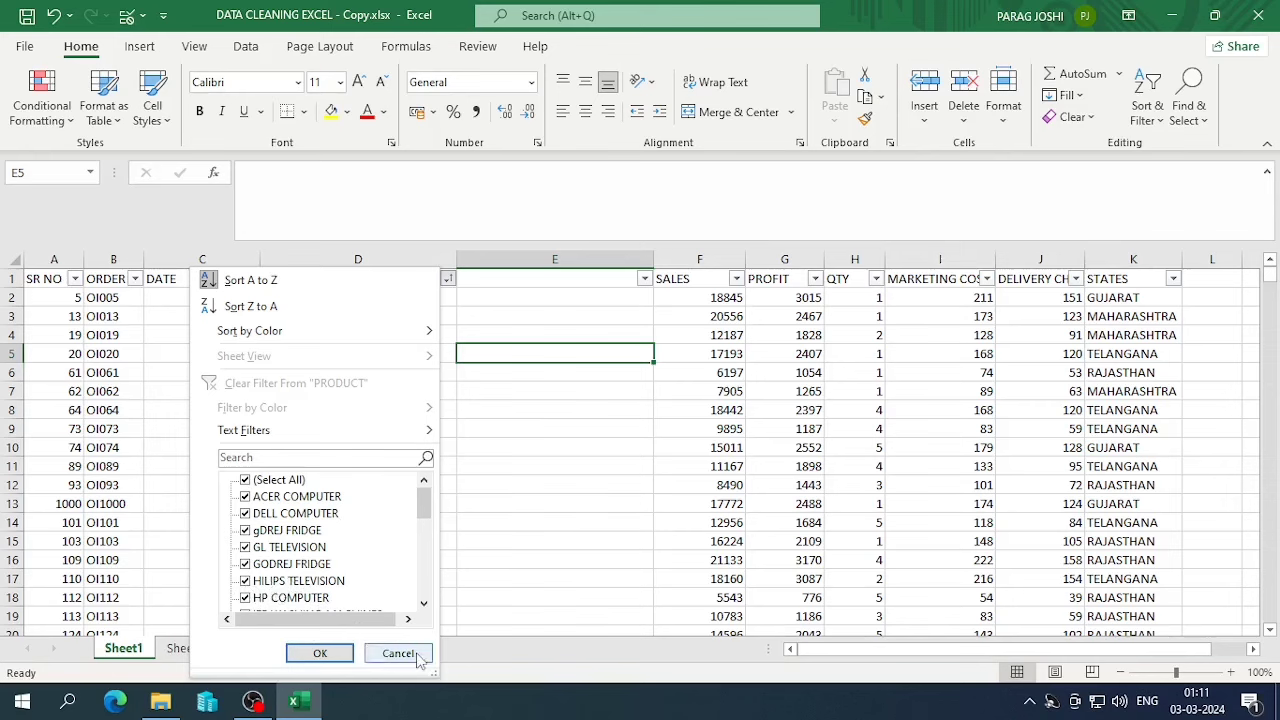
{"action": "left_click", "coordinate": [461, 497]}
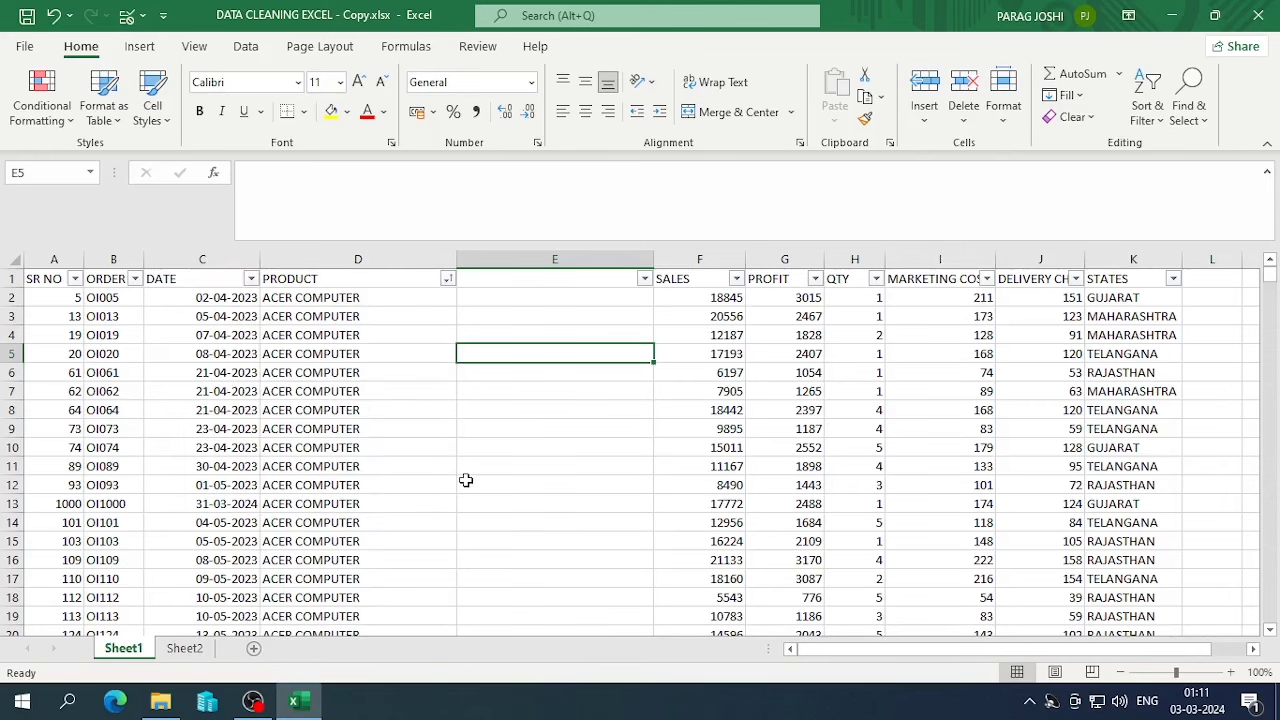
{"action": "key", "text": "ctrl+f"}
{"action": "type", "text": "HILIPS"}
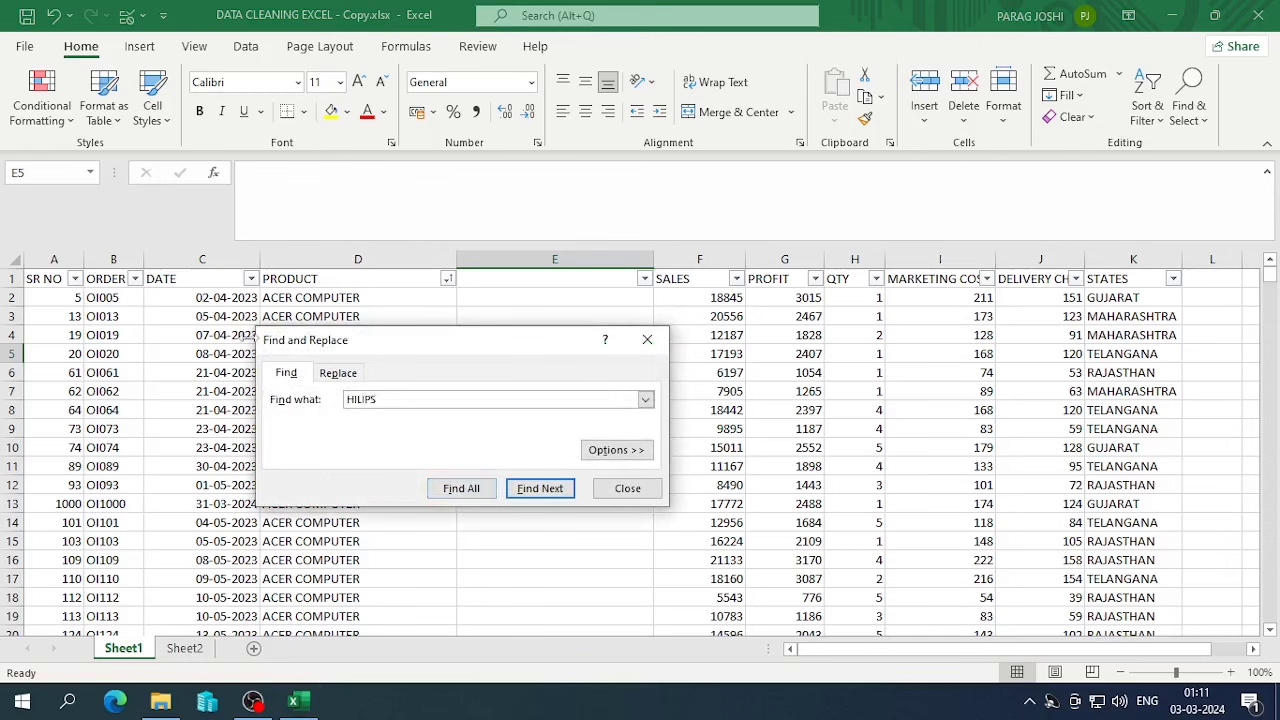
{"action": "left_click", "coordinate": [340, 374]}
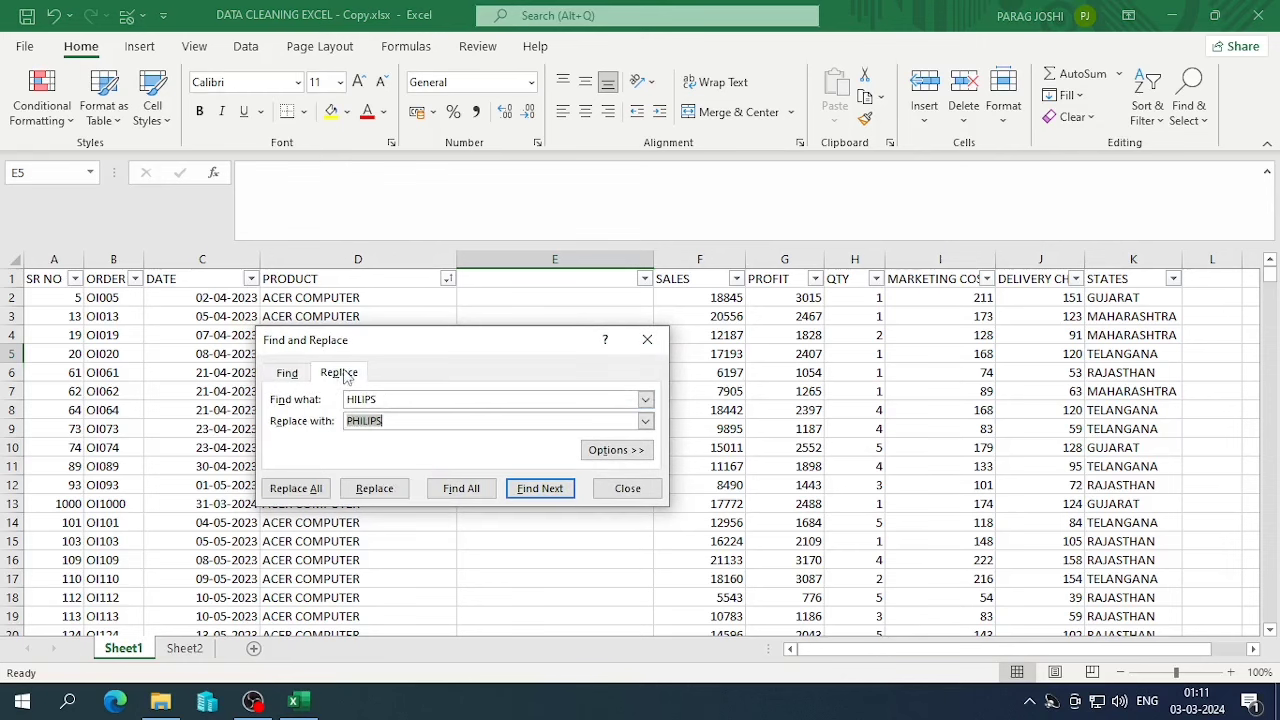
{"action": "left_click", "coordinate": [296, 489]}
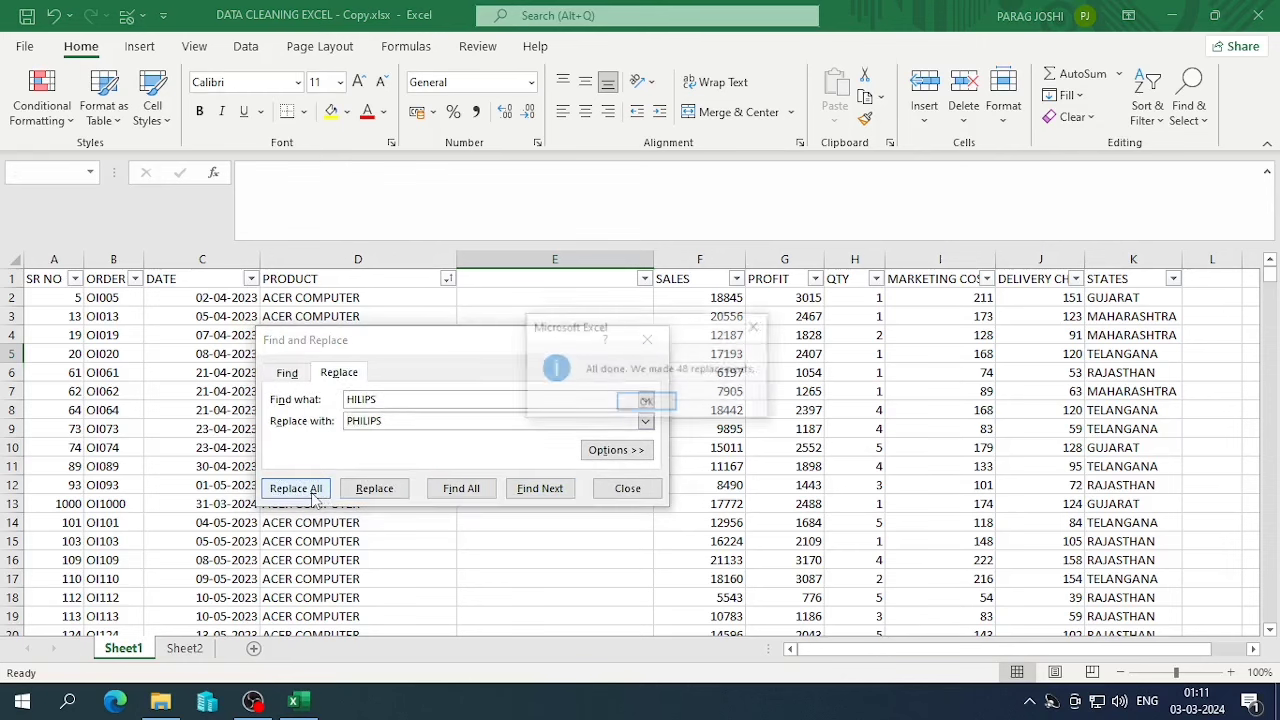
{"action": "left_click", "coordinate": [657, 404]}
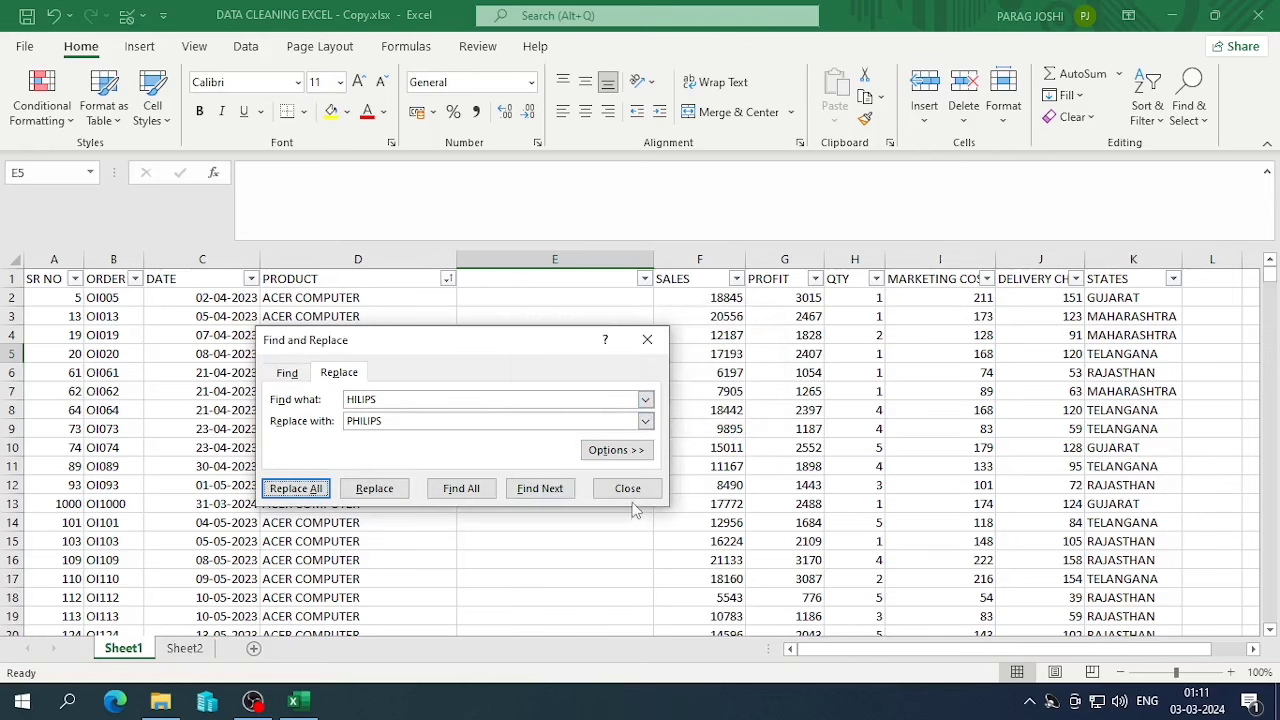
{"action": "left_click", "coordinate": [624, 488]}
- Review the corrected PRODUCT filter values and sort the table by PRODUCT from A to Z again
{"action": "left_click", "coordinate": [447, 279]}
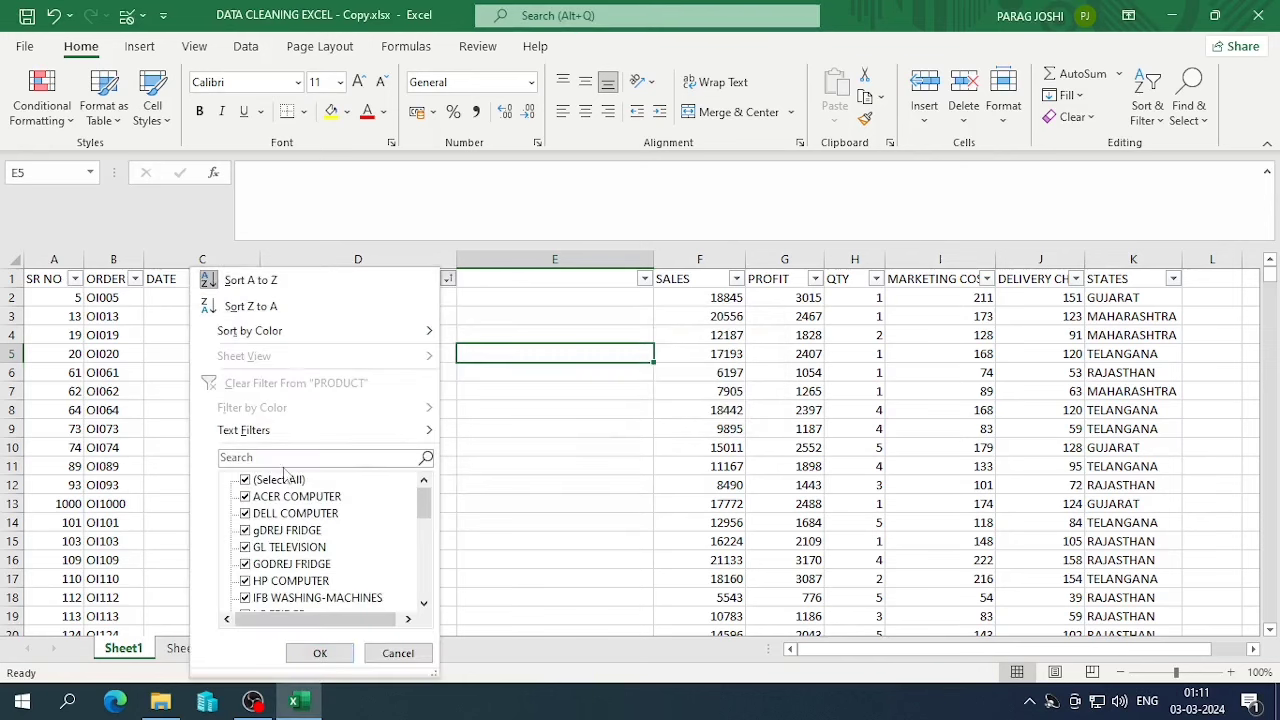
{"action": "scroll", "coordinate": [294, 520], "scroll_direction": "down", "scroll_amount": 1}
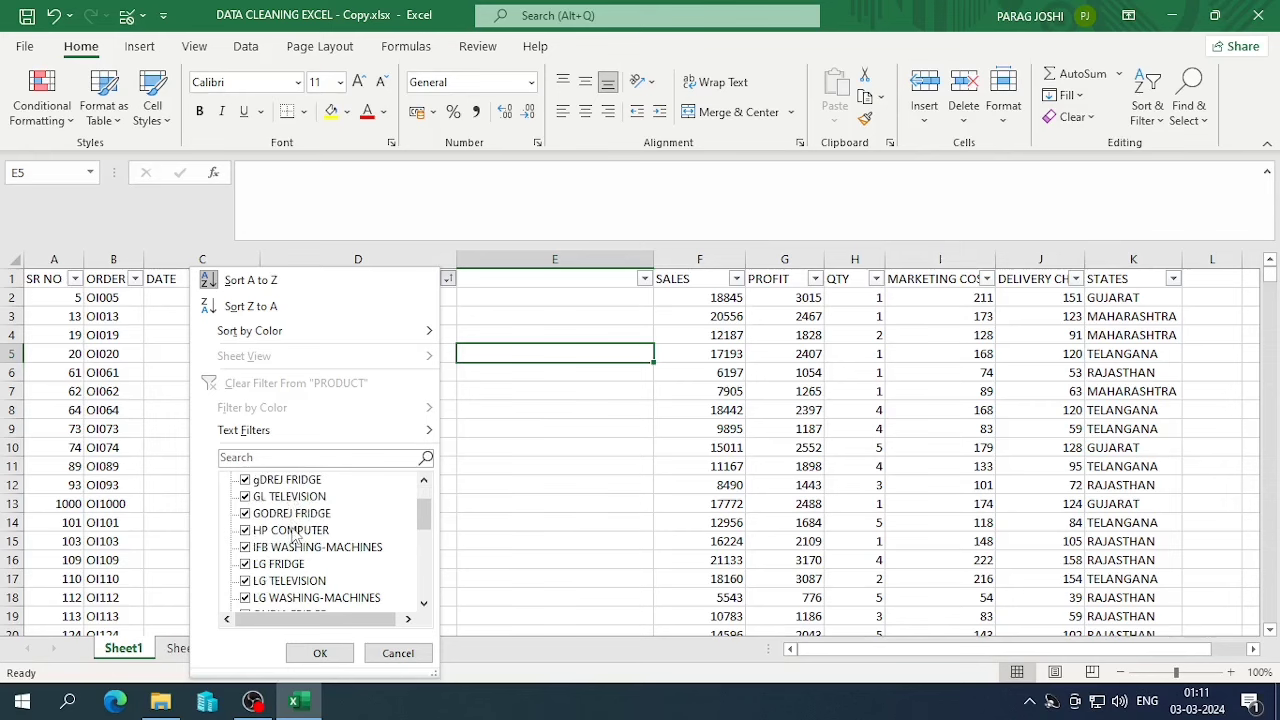
{"action": "scroll", "coordinate": [294, 537], "scroll_direction": "down", "scroll_amount": 1}
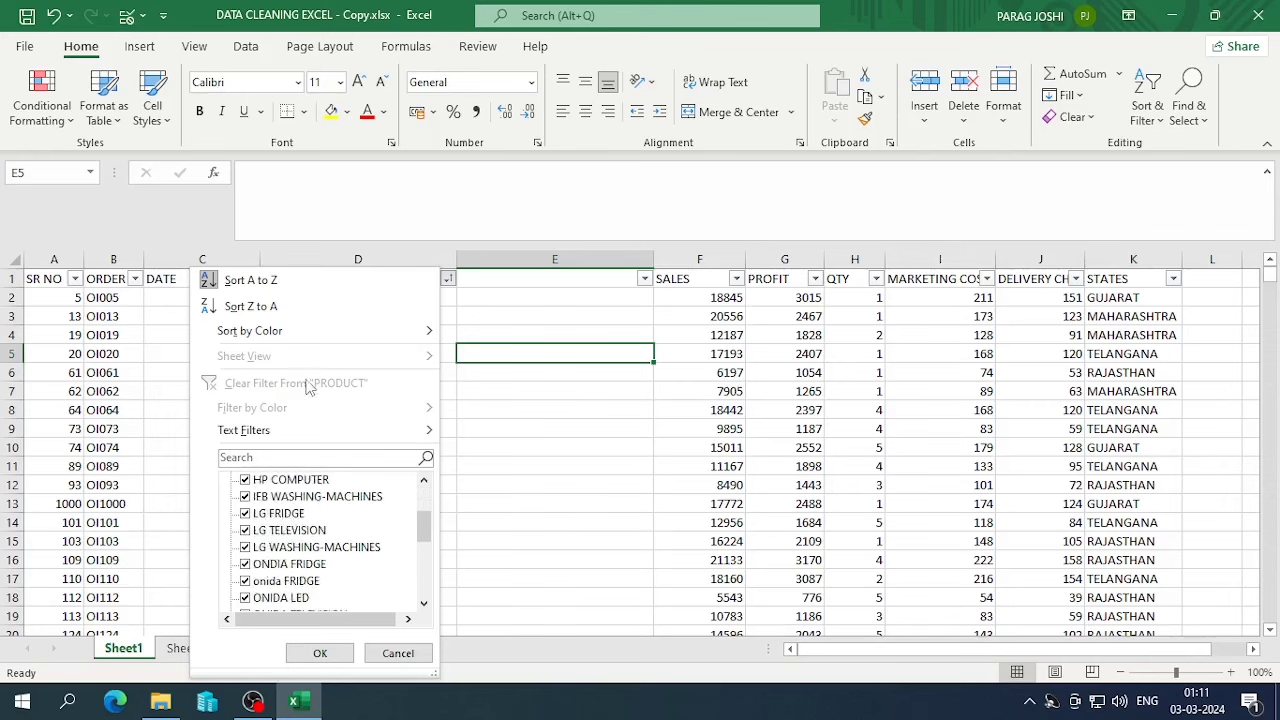
{"action": "scroll", "coordinate": [316, 572], "scroll_direction": "up", "scroll_amount": 2}
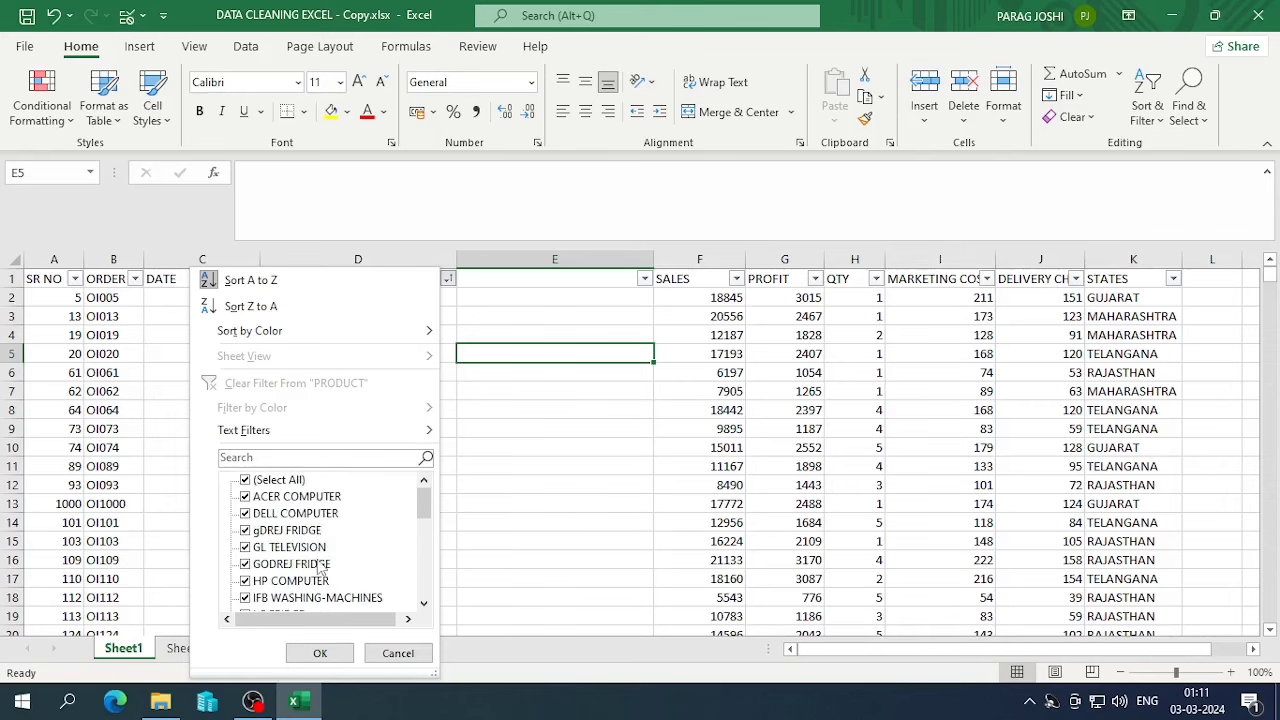
{"action": "left_click", "coordinate": [406, 655]}
{"action": "left_click", "coordinate": [447, 279]}
{"action": "left_click", "coordinate": [390, 283]}
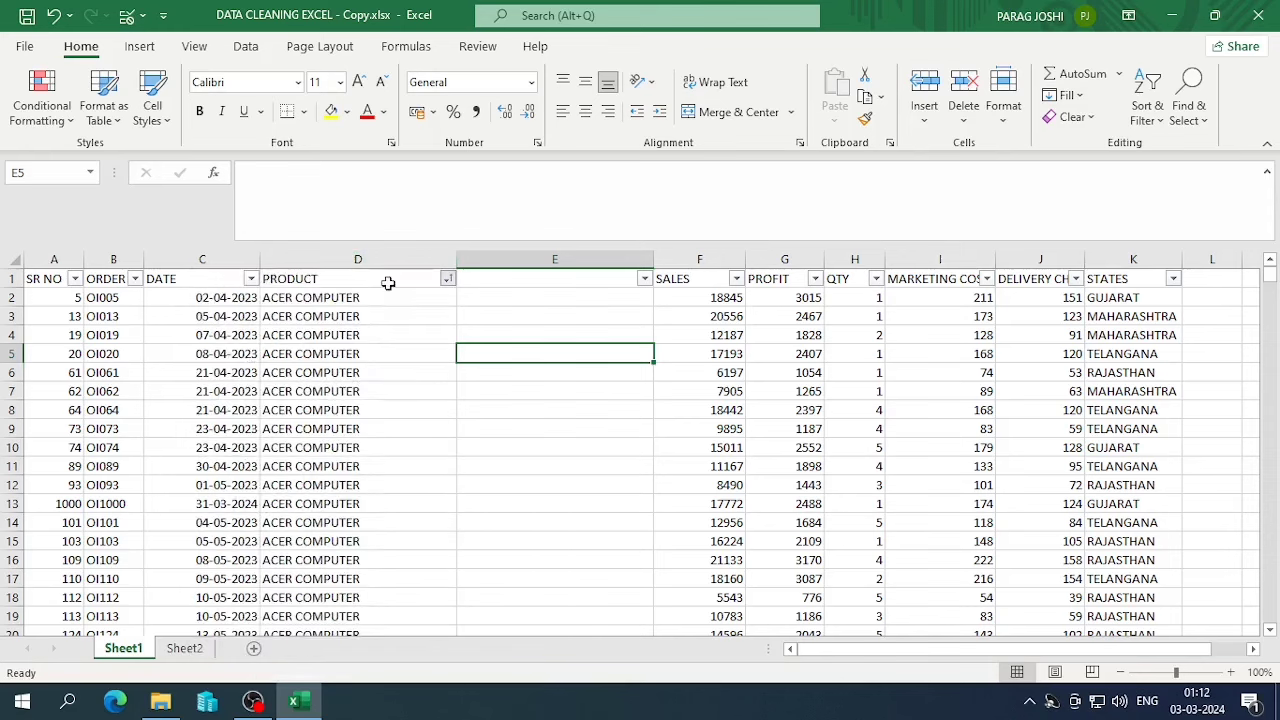
- Look through the whole PRODUCT filter list for remaining misspelled brand names
{"action": "left_click", "coordinate": [448, 280]}
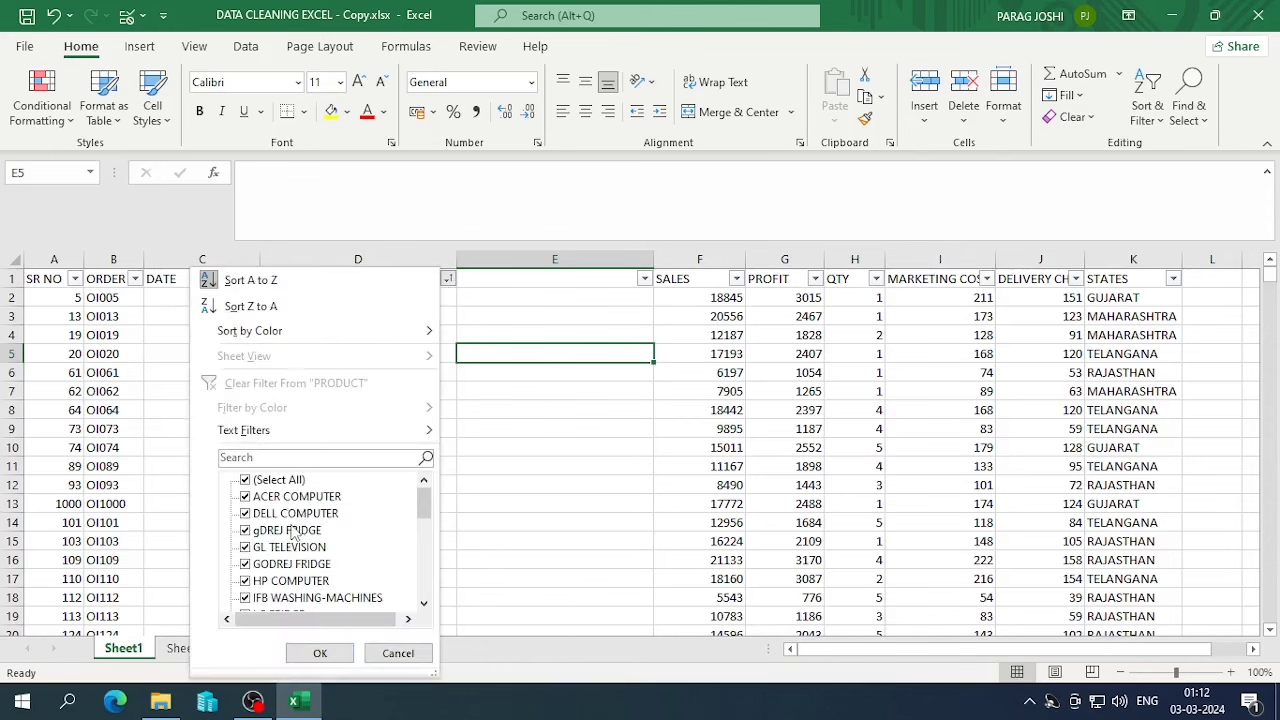
{"action": "scroll", "coordinate": [285, 525], "scroll_direction": "down", "scroll_amount": 1}
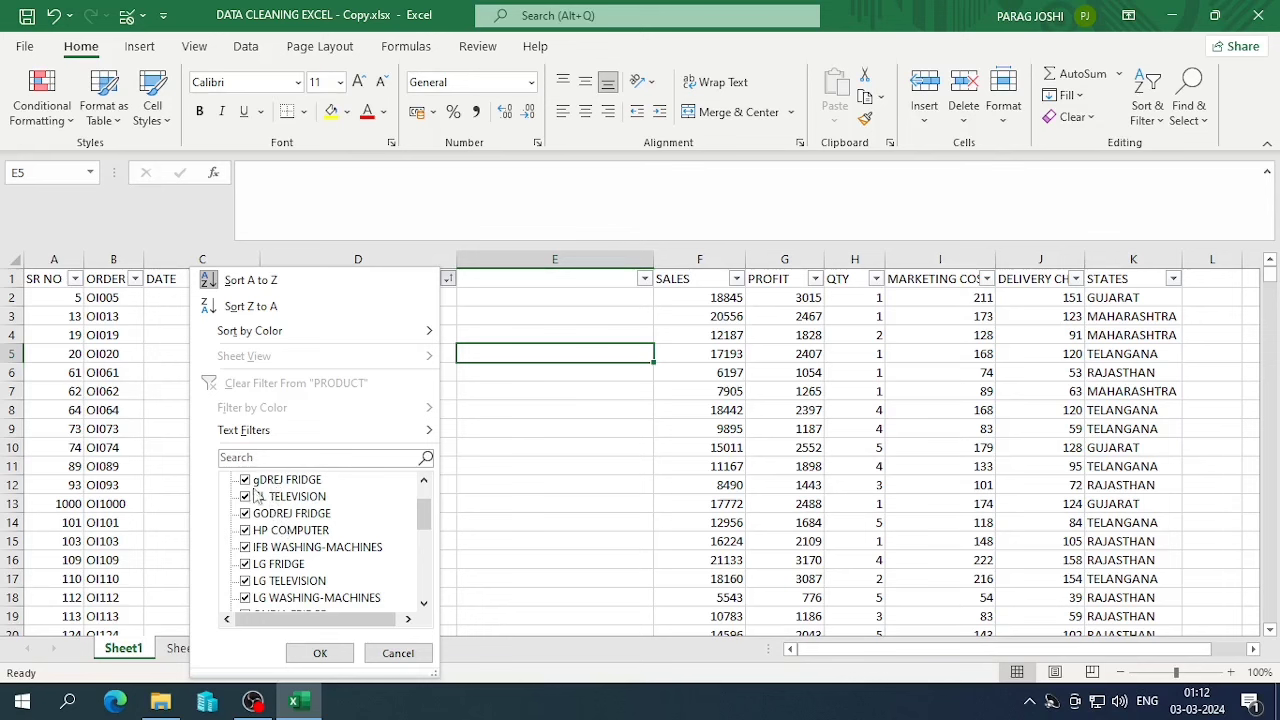
{"action": "scroll", "coordinate": [282, 566], "scroll_direction": "down", "scroll_amount": 3}
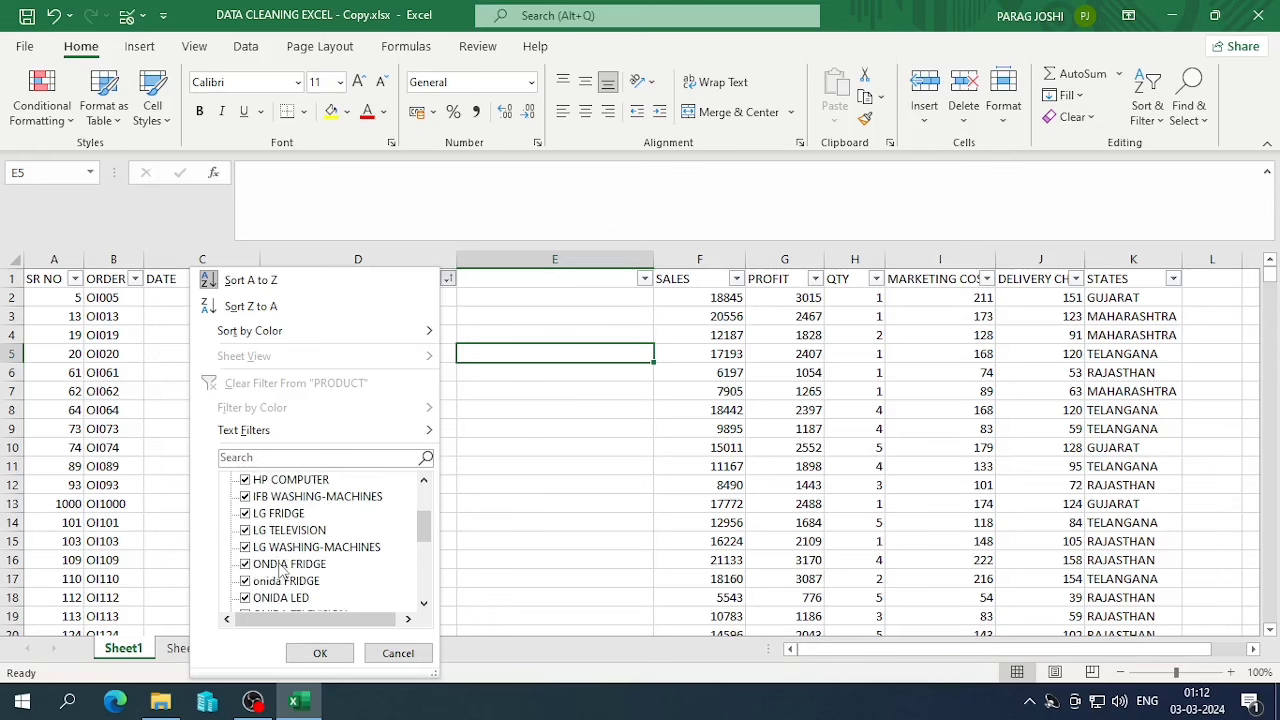
{"action": "scroll", "coordinate": [282, 568], "scroll_direction": "down", "scroll_amount": 3}
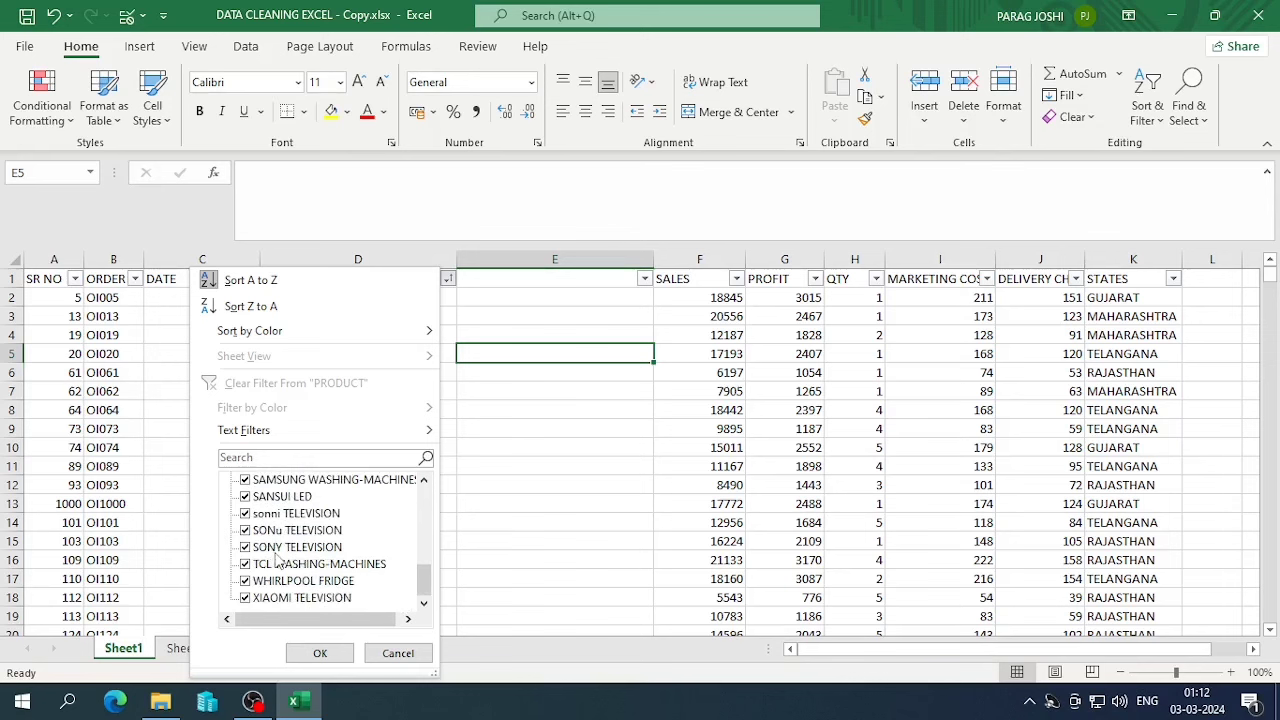
{"action": "scroll", "coordinate": [313, 568], "scroll_direction": "up", "scroll_amount": 9}
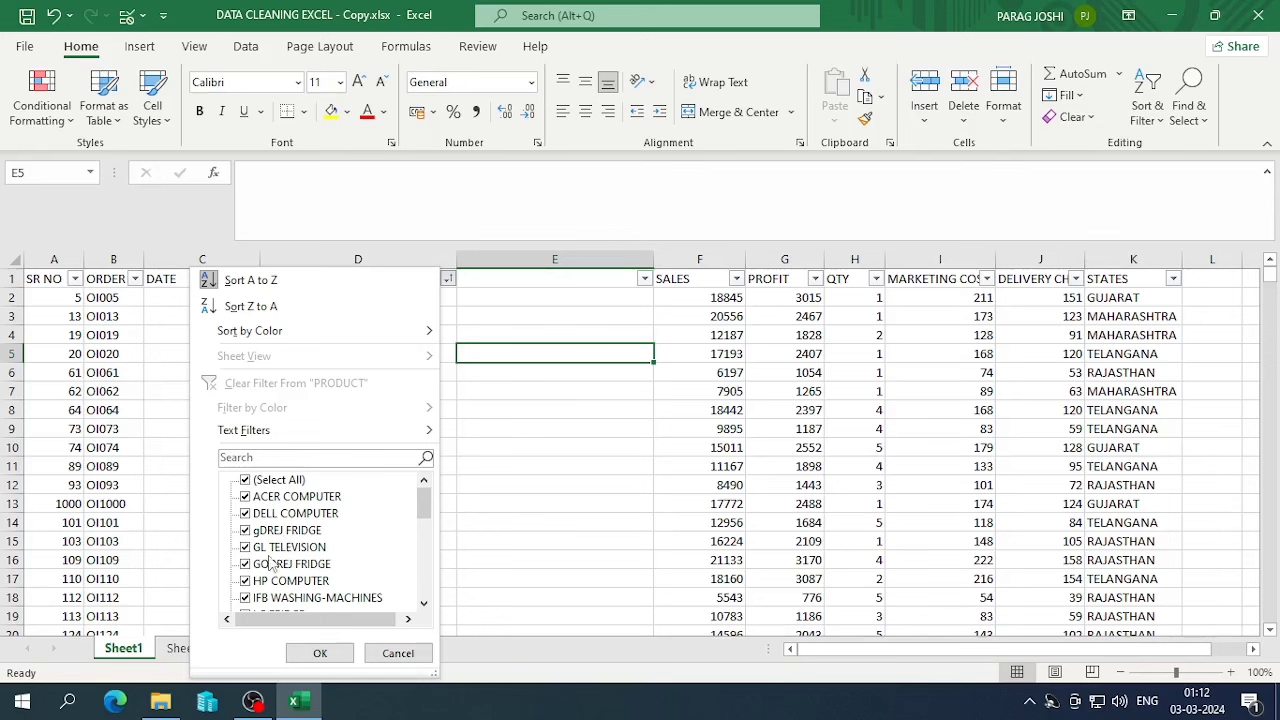
{"action": "left_click", "coordinate": [398, 653]}
- Replace every occurrence of "gDREJ" with "GODREJ" in the sheet
{"action": "left_click", "coordinate": [478, 412]}
{"action": "key", "text": "ctrl+f"}
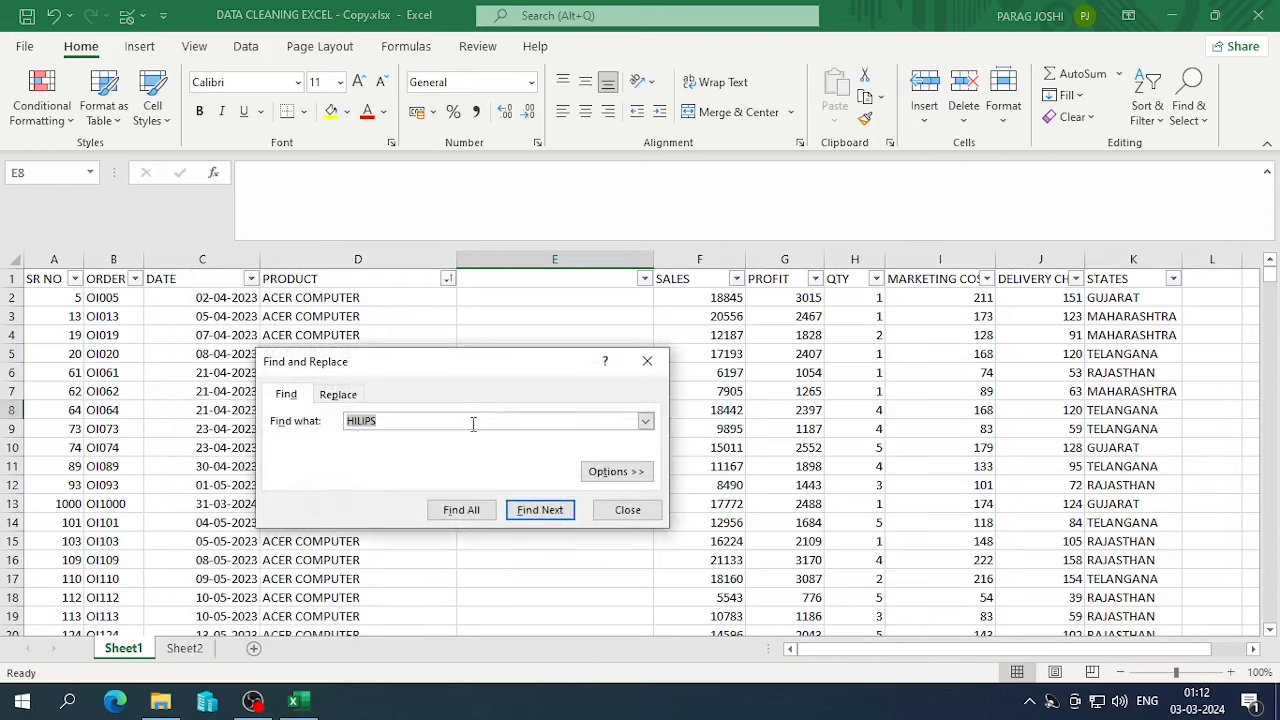
{"action": "type", "text": "gDREJ"}
{"action": "left_click", "coordinate": [338, 394]}
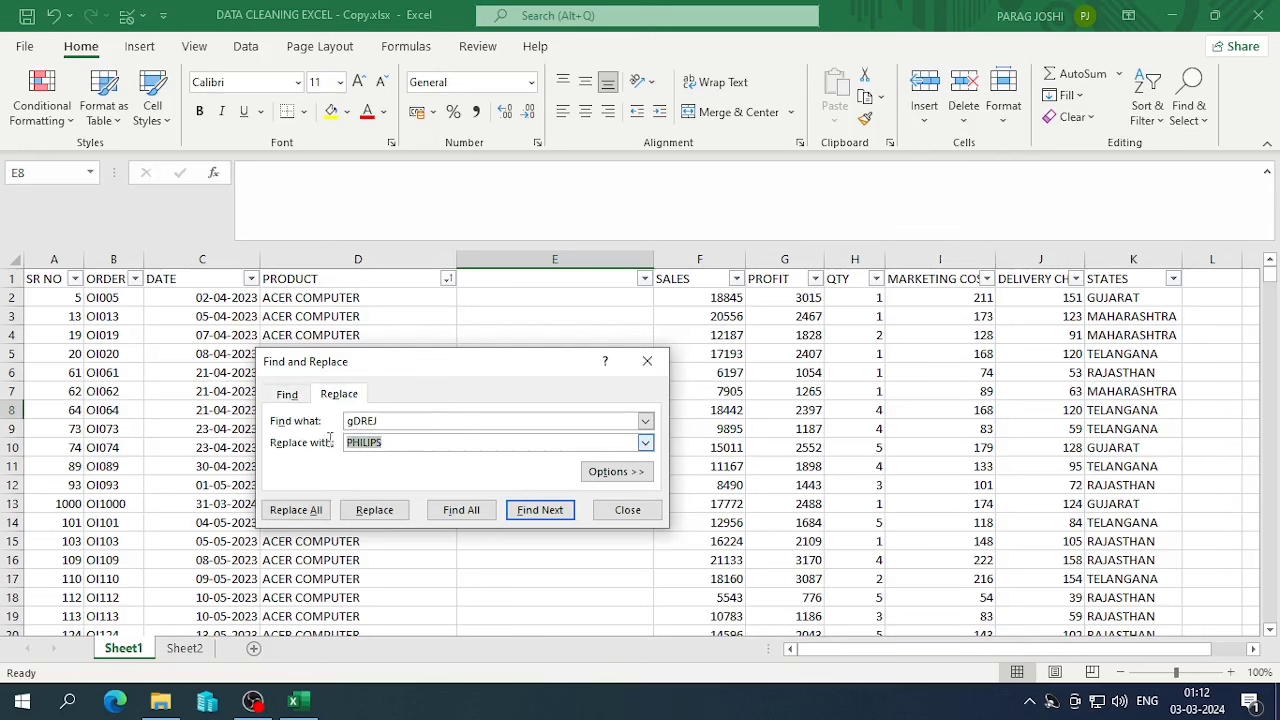
{"action": "type", "text": "GODREJ"}
{"action": "left_click", "coordinate": [316, 512]}
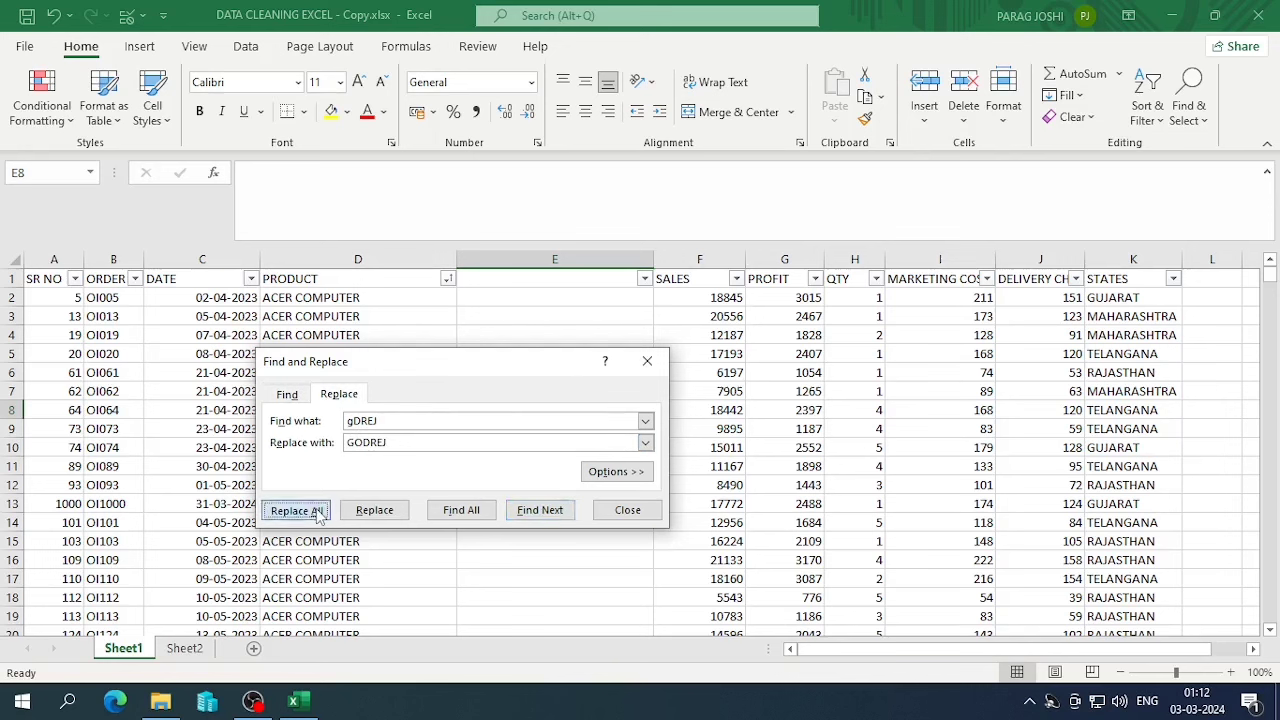
{"action": "left_click", "coordinate": [648, 400]}
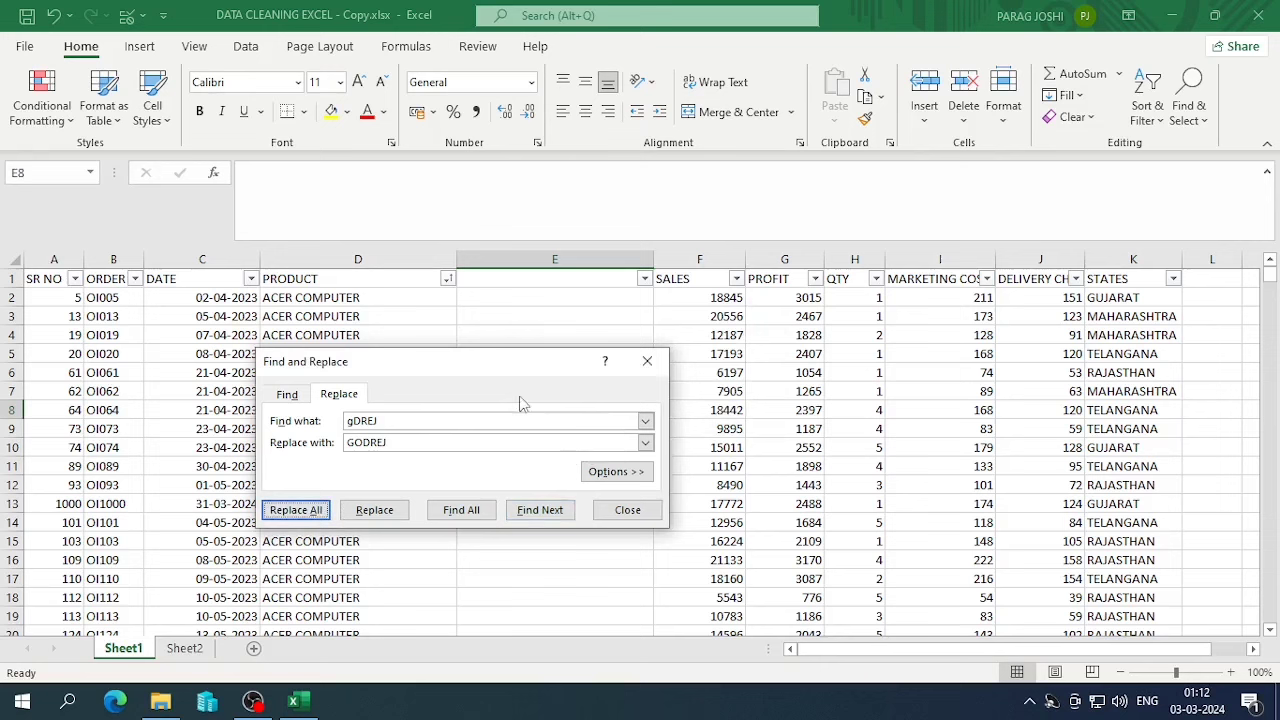
{"action": "left_click", "coordinate": [627, 510]}
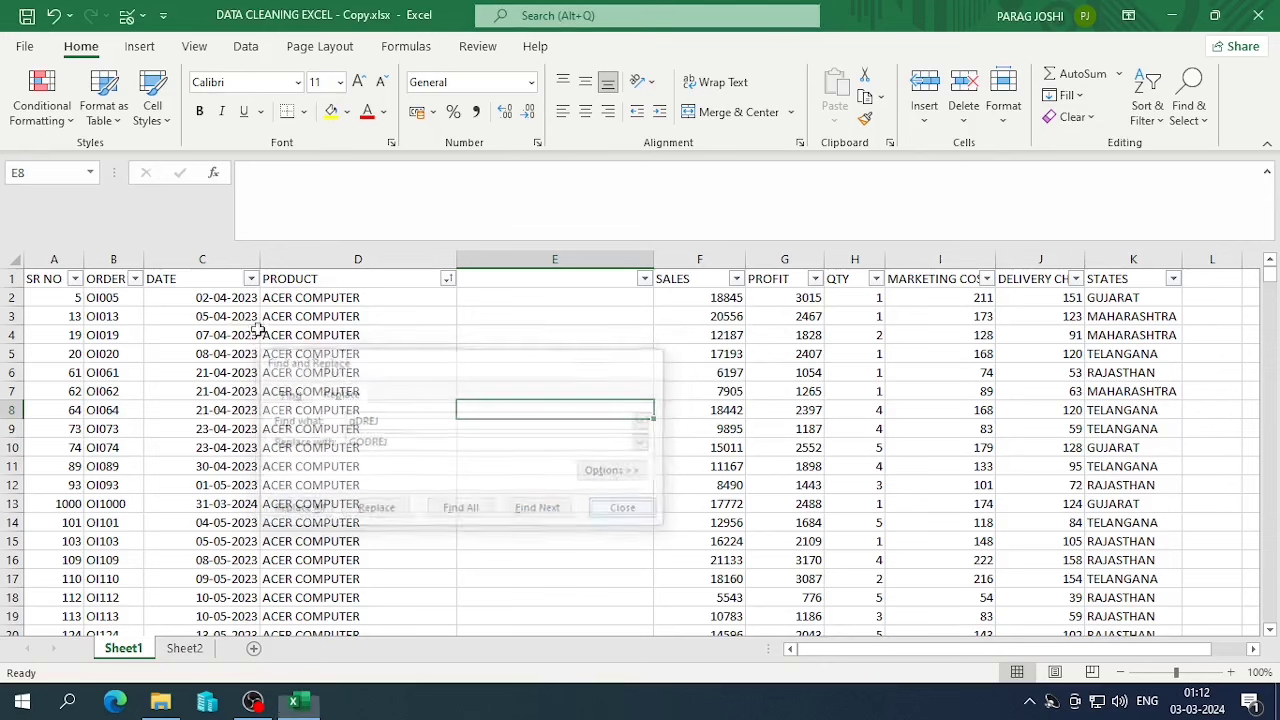
- Check the PRODUCT filter values after the GODREJ correction and re-sort the table by PRODUCT from A to Z
{"action": "left_click", "coordinate": [447, 280]}
{"action": "scroll", "coordinate": [300, 505], "scroll_direction": "down", "scroll_amount": 1}
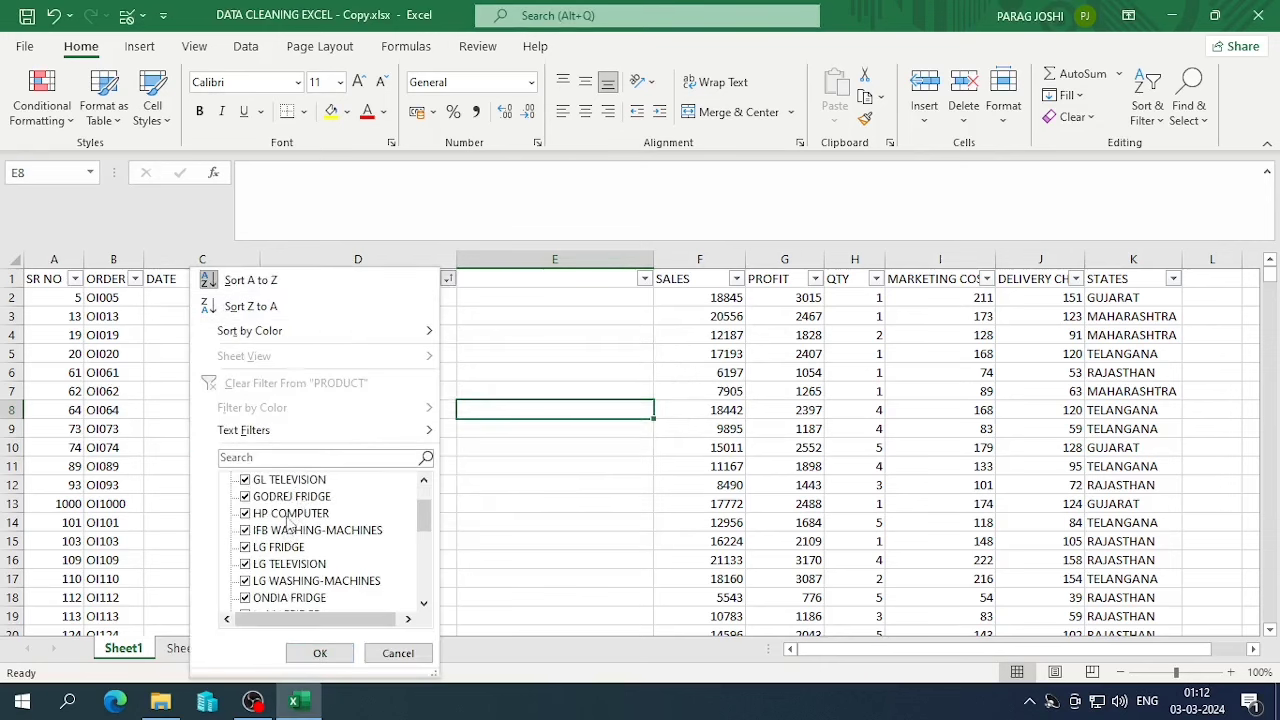
{"action": "left_click", "coordinate": [250, 280]}
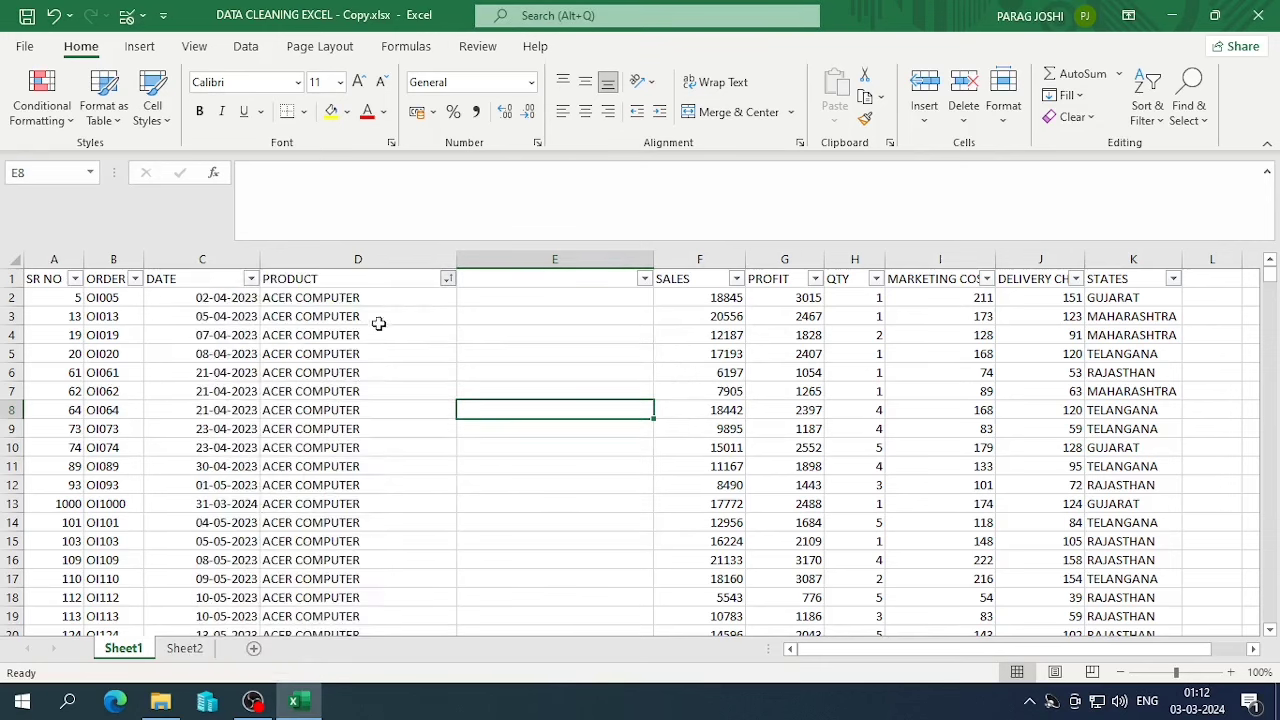
- Examine the full list of PRODUCT filter values for brand names that are still misspelled
{"action": "left_click", "coordinate": [447, 279]}
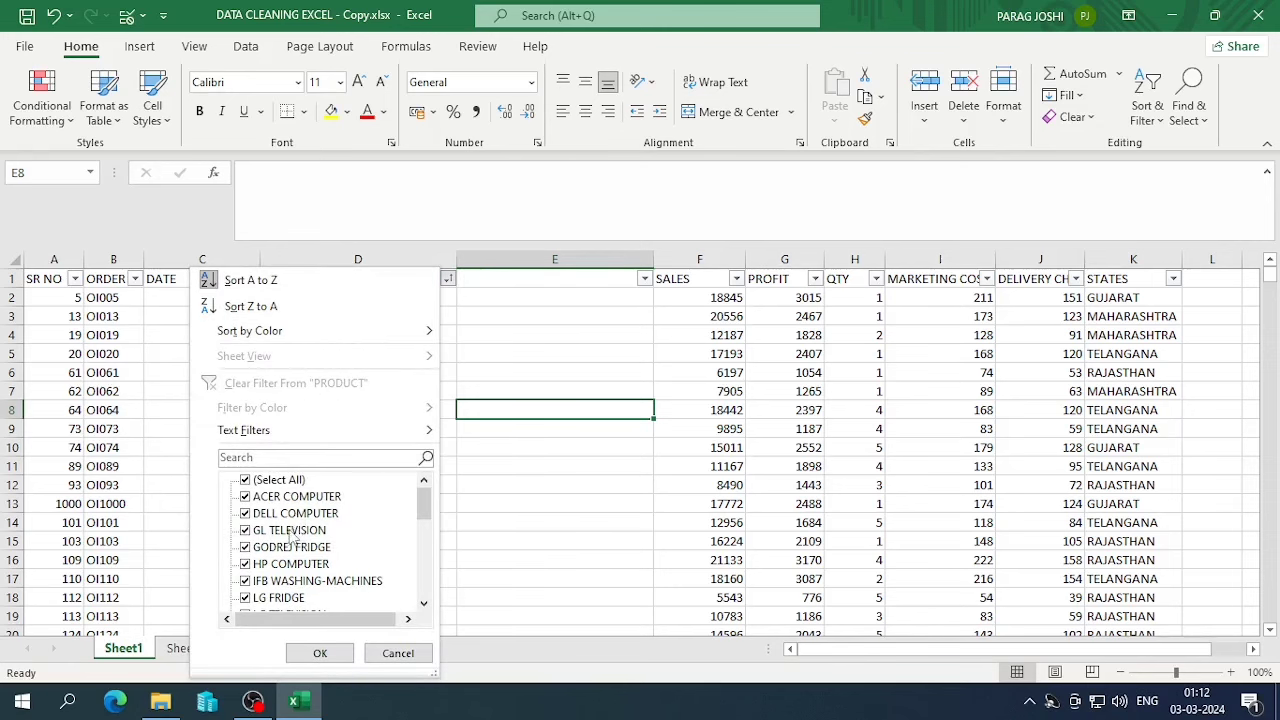
{"action": "scroll", "coordinate": [278, 537], "scroll_direction": "down", "scroll_amount": 1}
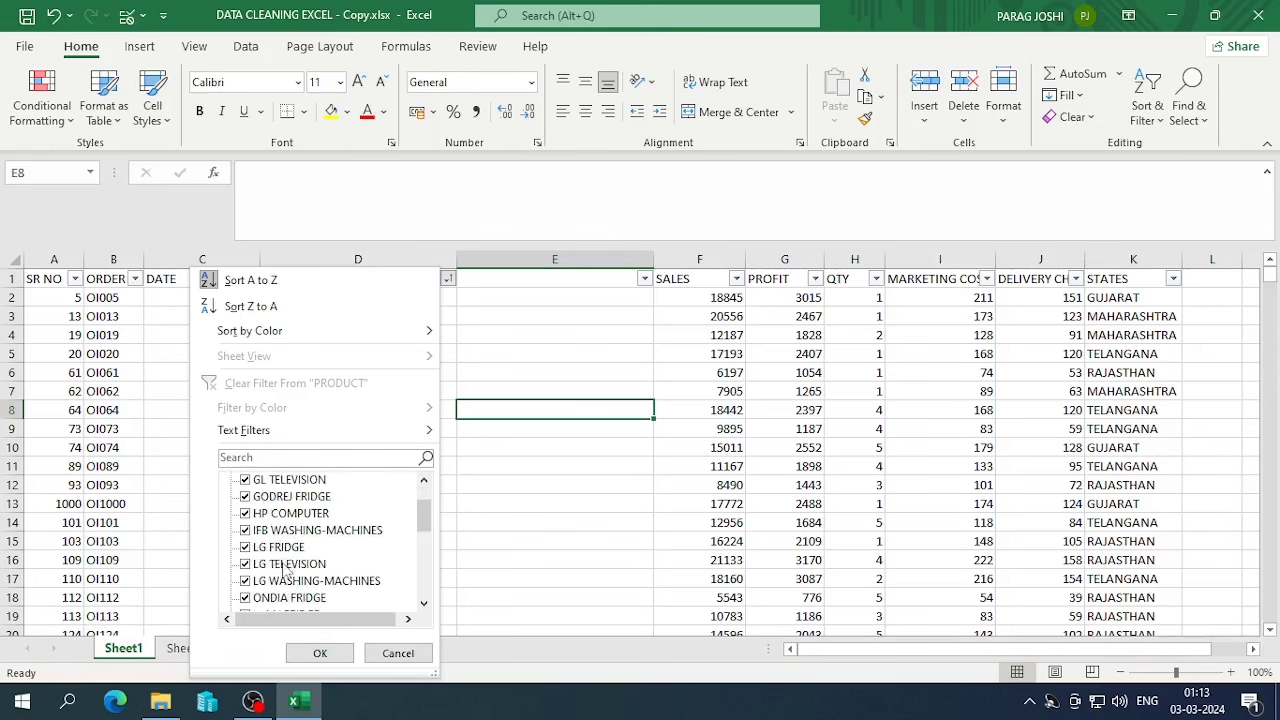
{"action": "scroll", "coordinate": [287, 570], "scroll_direction": "down", "scroll_amount": 2}
{"action": "left_click", "coordinate": [536, 447]}
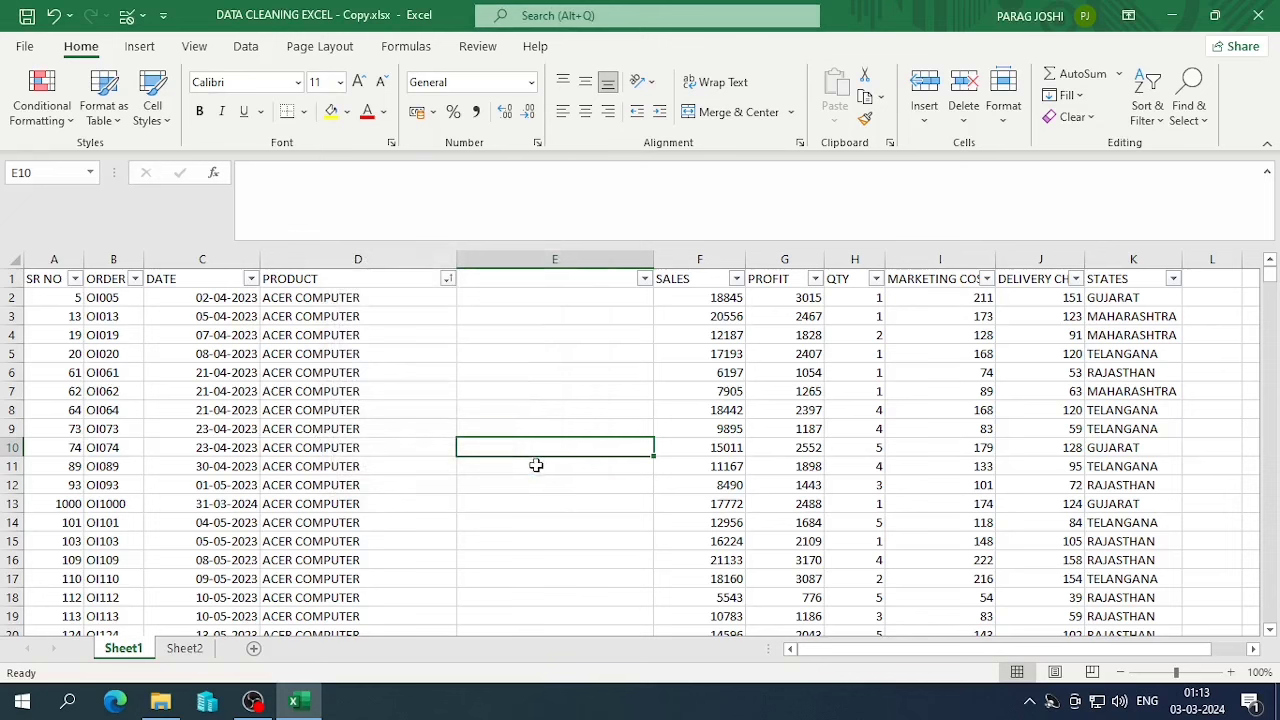
{"action": "left_click", "coordinate": [446, 279]}
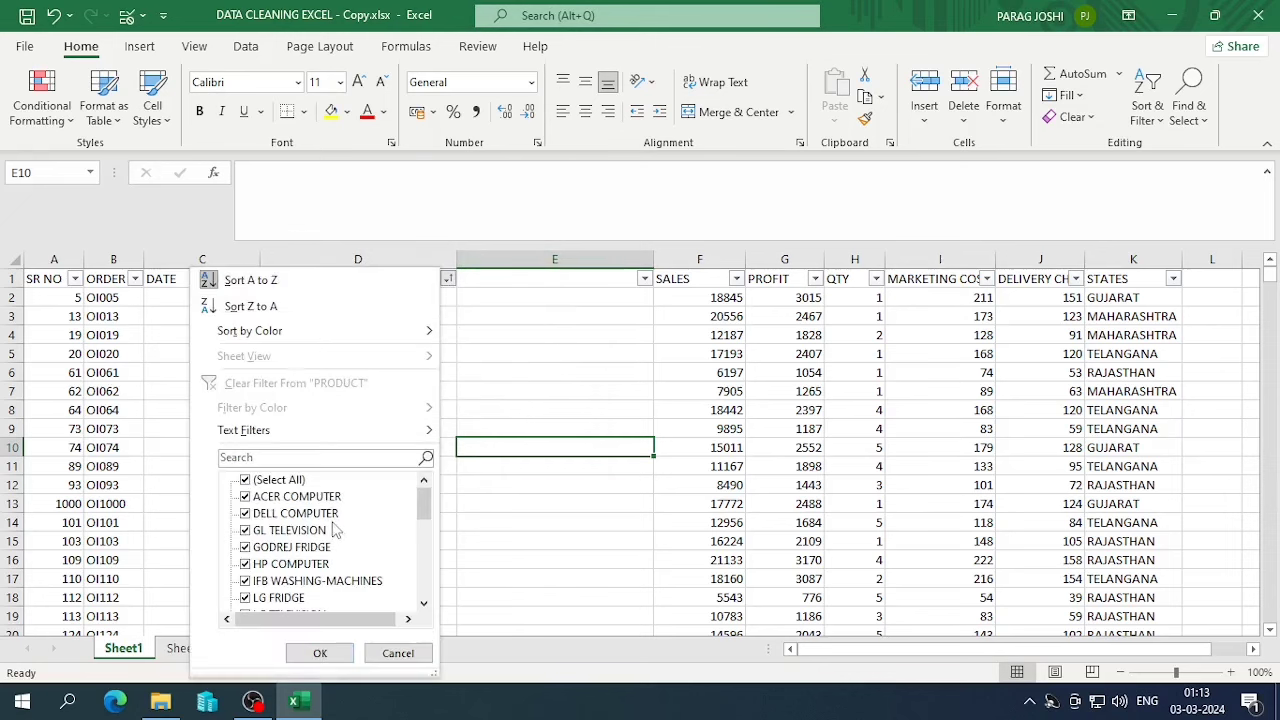
{"action": "scroll", "coordinate": [335, 536], "scroll_direction": "down", "scroll_amount": 1}
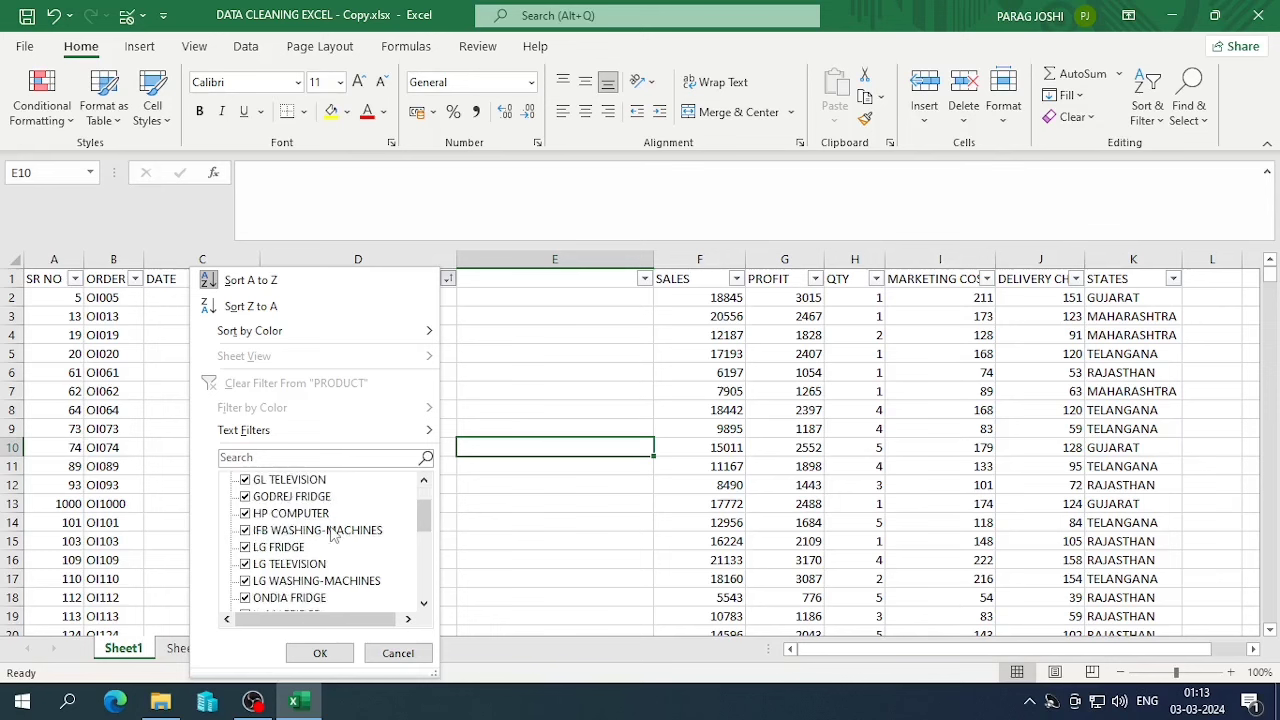
{"action": "scroll", "coordinate": [338, 540], "scroll_direction": "down", "scroll_amount": 2}
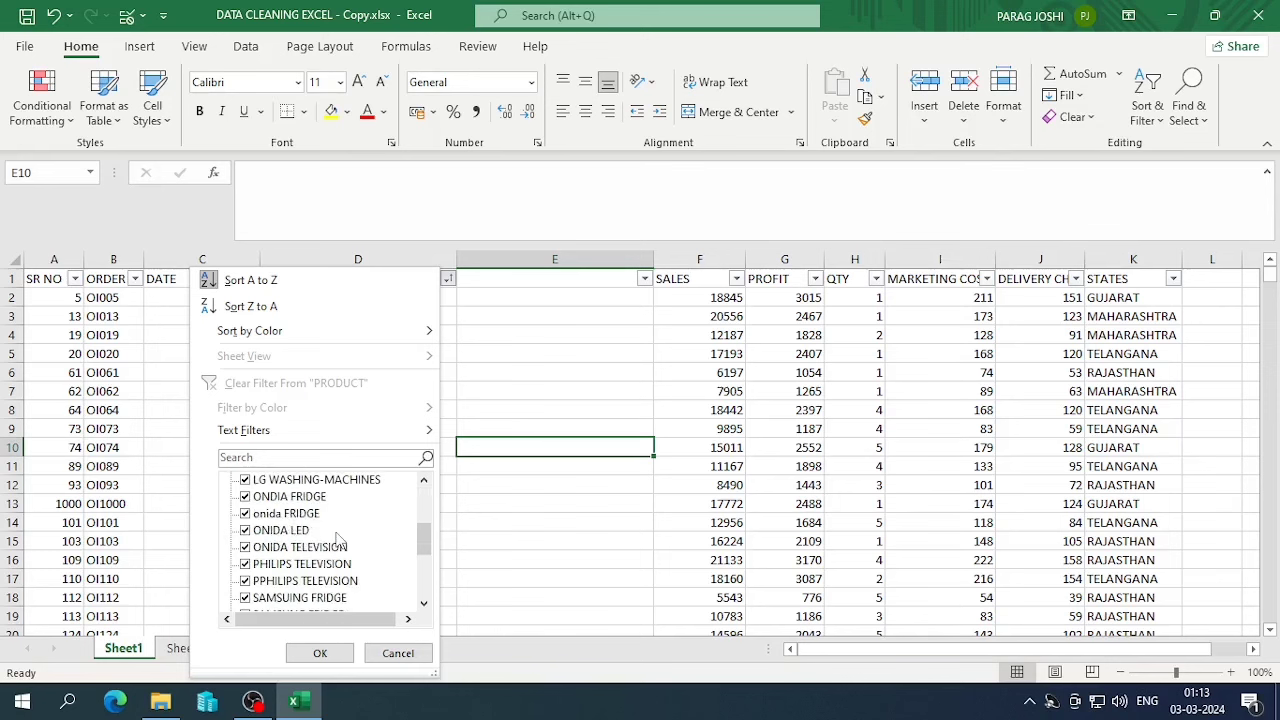
{"action": "scroll", "coordinate": [338, 543], "scroll_direction": "down", "scroll_amount": 3}
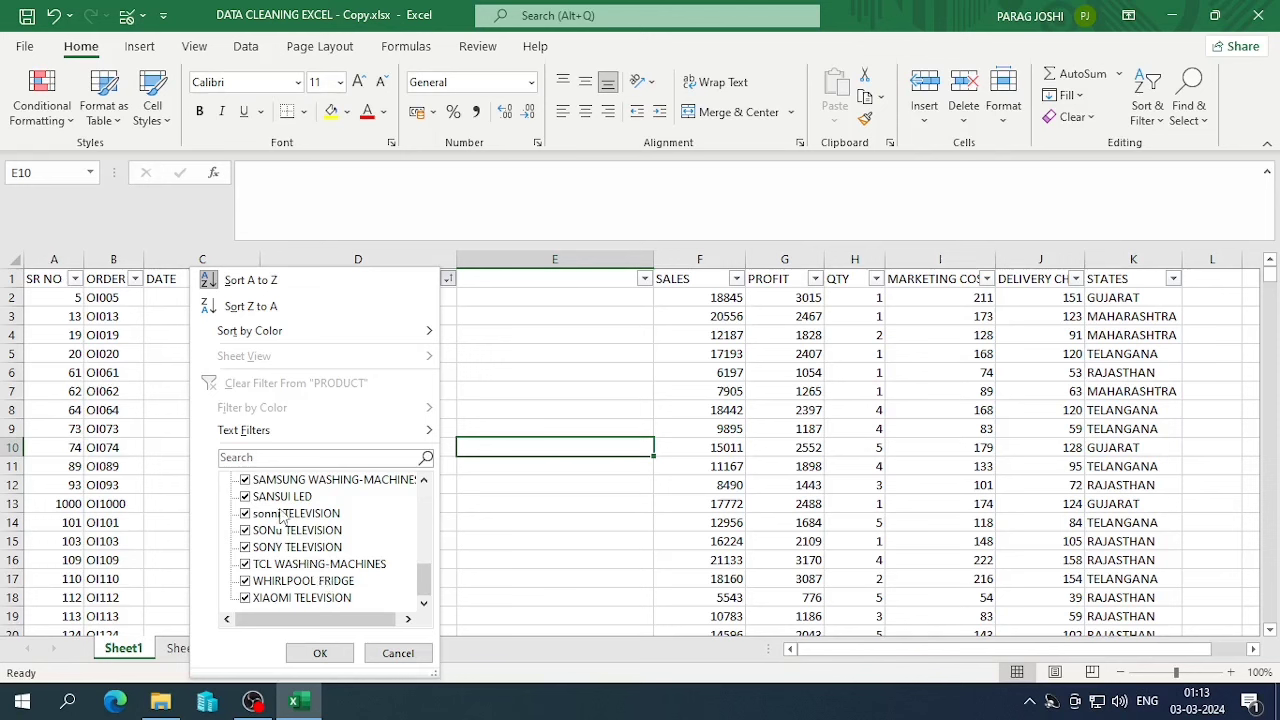
{"action": "scroll", "coordinate": [300, 530], "scroll_direction": "up", "scroll_amount": 8}
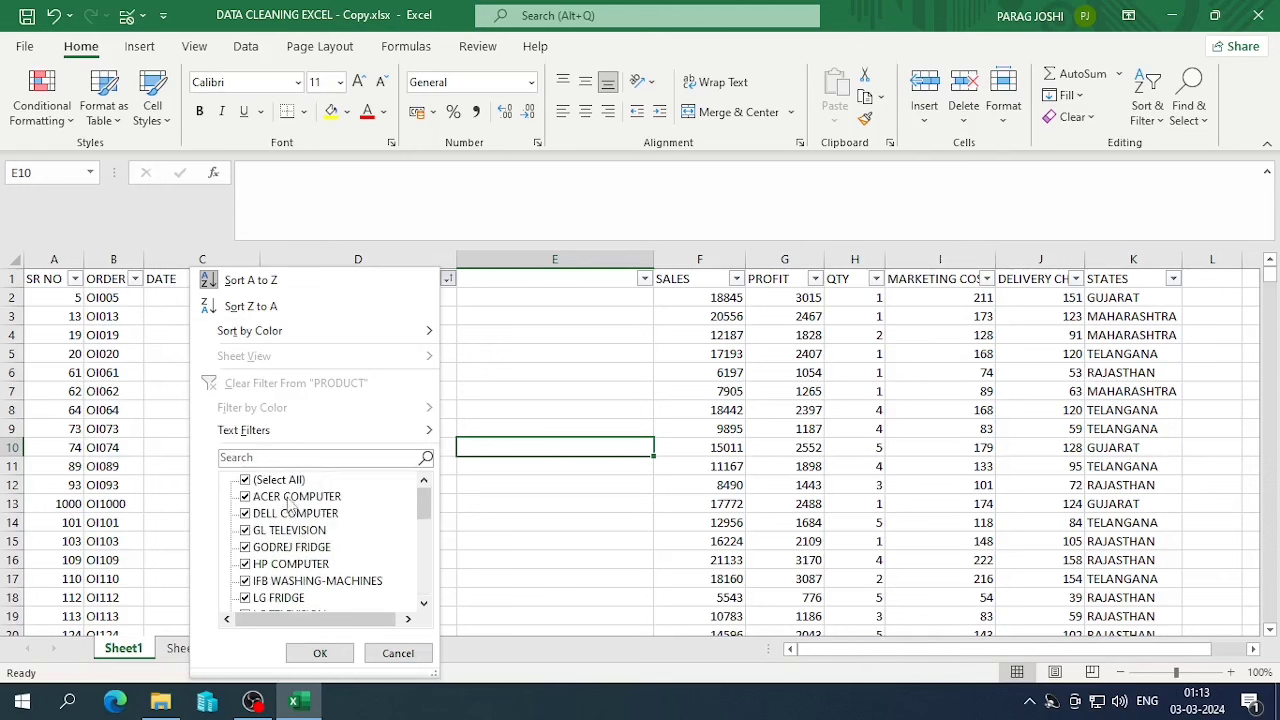
- Filter the PRODUCT column to show only sonni TELEVISION, SONu TELEVISION and SONY TELEVISION
{"action": "left_click", "coordinate": [265, 480]}
{"action": "scroll", "coordinate": [293, 538], "scroll_direction": "down", "scroll_amount": 5}
{"action": "scroll", "coordinate": [293, 538], "scroll_direction": "up", "scroll_amount": 5}
{"action": "scroll", "coordinate": [285, 548], "scroll_direction": "down", "scroll_amount": 4}
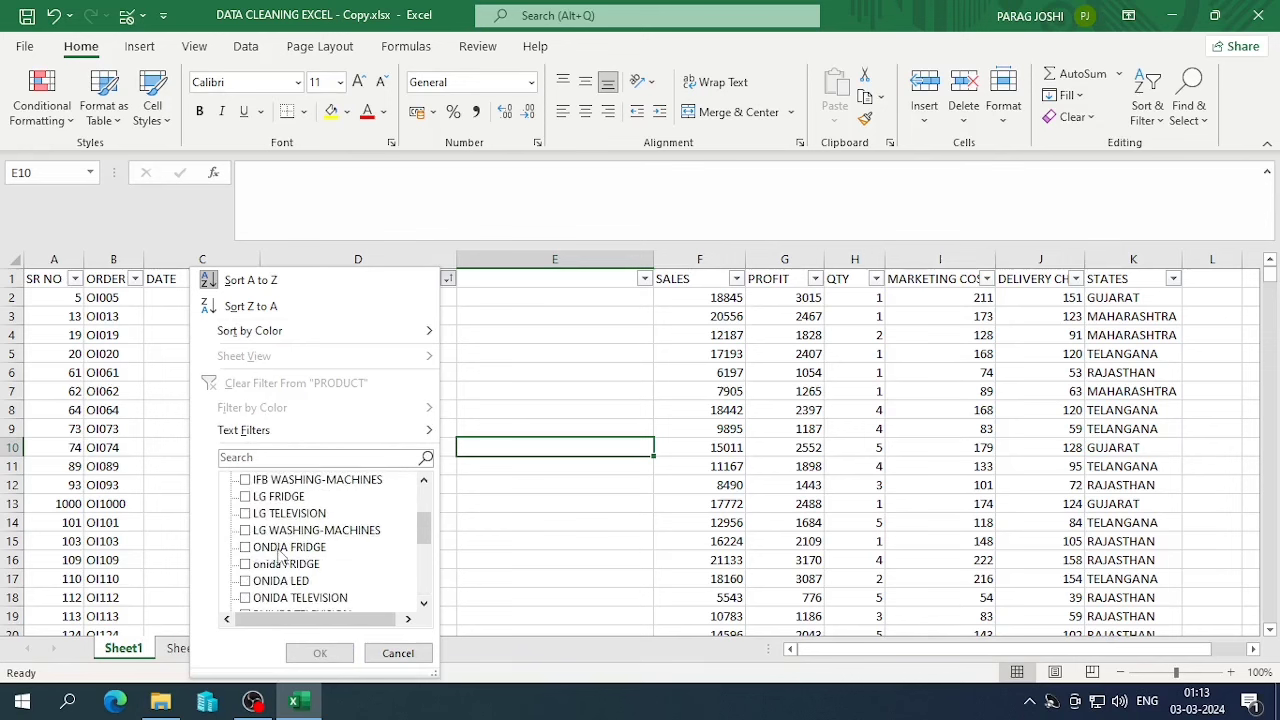
{"action": "scroll", "coordinate": [282, 540], "scroll_direction": "down", "scroll_amount": 3}
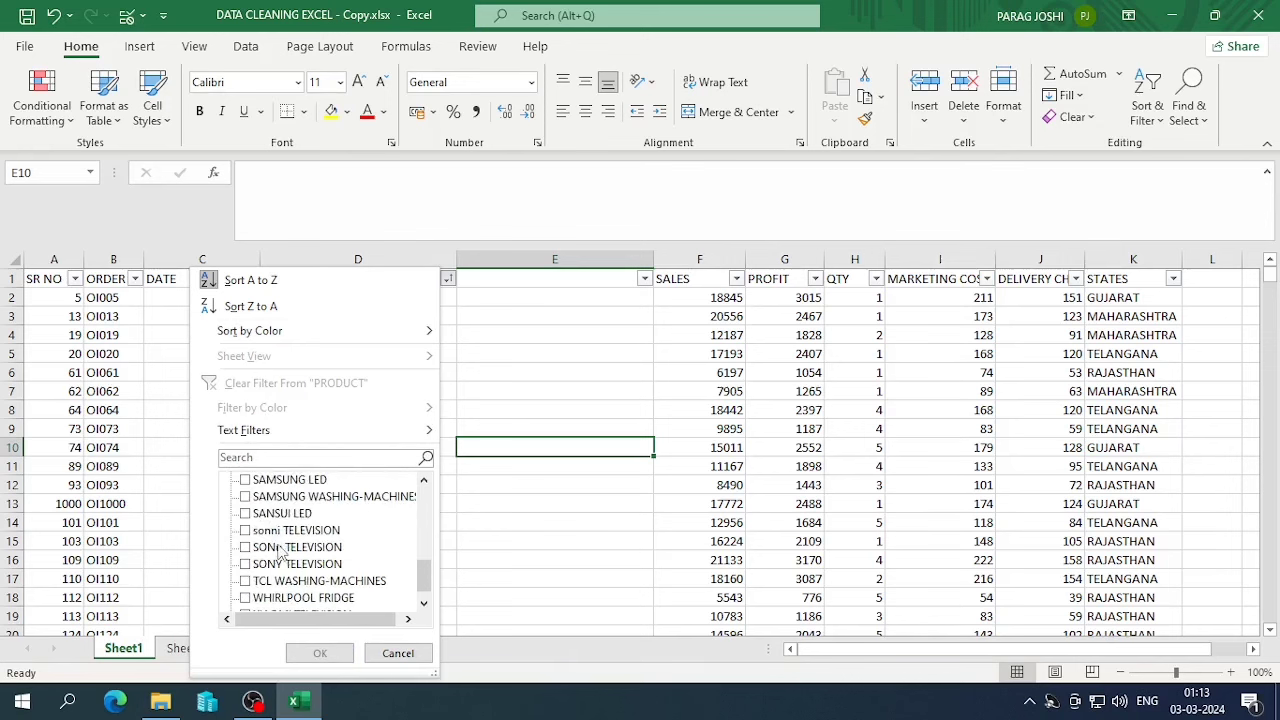
{"action": "left_click", "coordinate": [290, 548]}
{"action": "left_click", "coordinate": [295, 533]}
{"action": "left_click", "coordinate": [297, 564]}
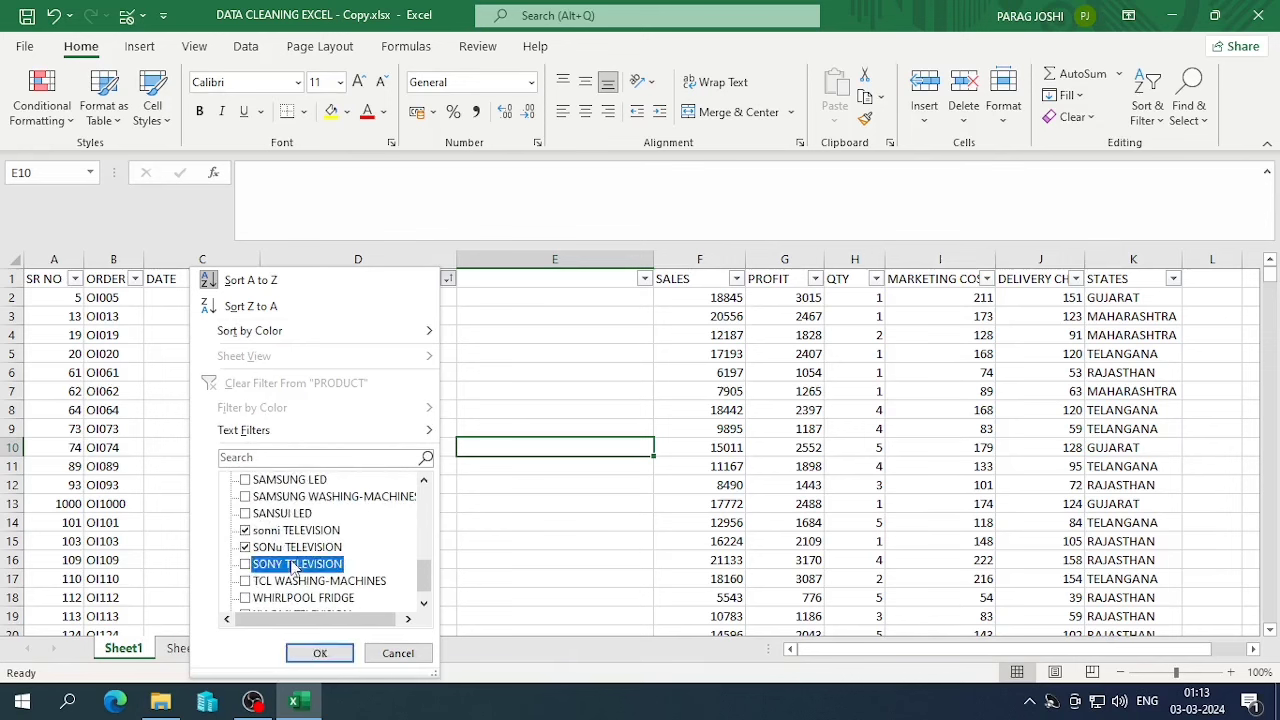
{"action": "left_click", "coordinate": [319, 653]}
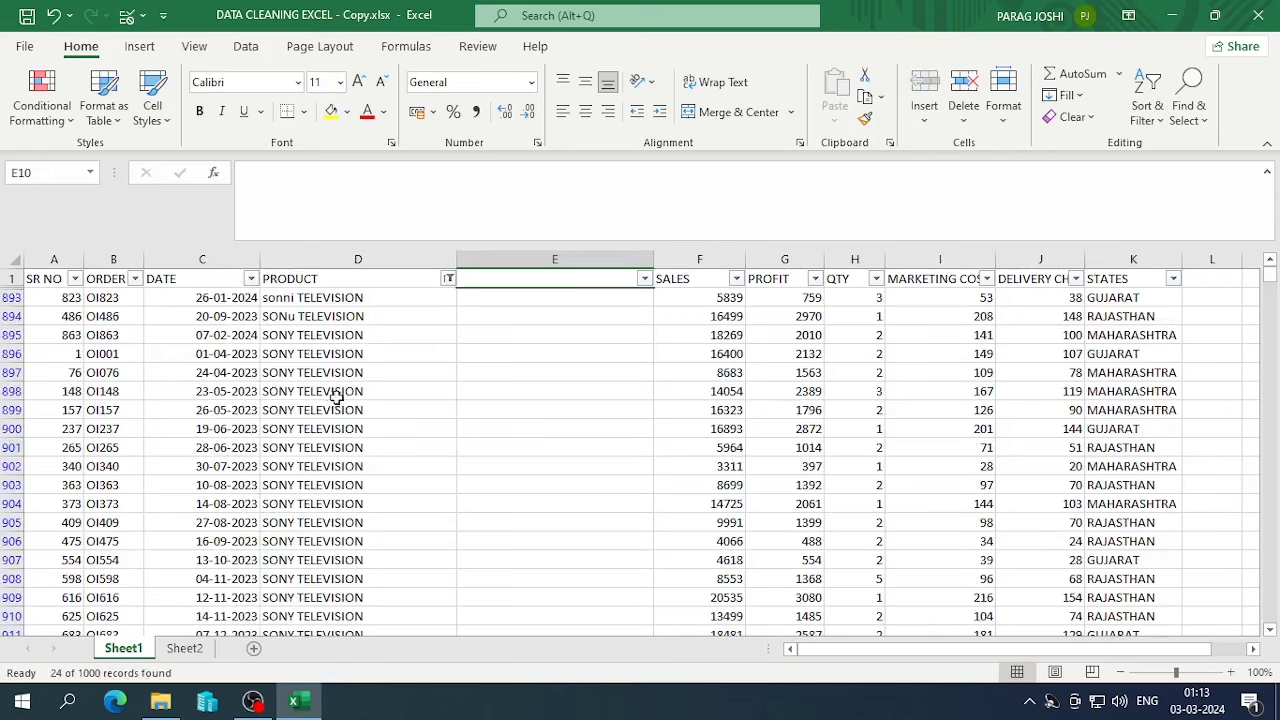
- Replace every occurrence of "SONNI" with "SONY" in the filtered rows
{"action": "scroll", "coordinate": [343, 417], "scroll_direction": "down", "scroll_amount": 3}
{"action": "scroll", "coordinate": [456, 441], "scroll_direction": "up", "scroll_amount": 3}
{"action": "left_click", "coordinate": [583, 349]}
{"action": "key", "text": "ctrl+f"}
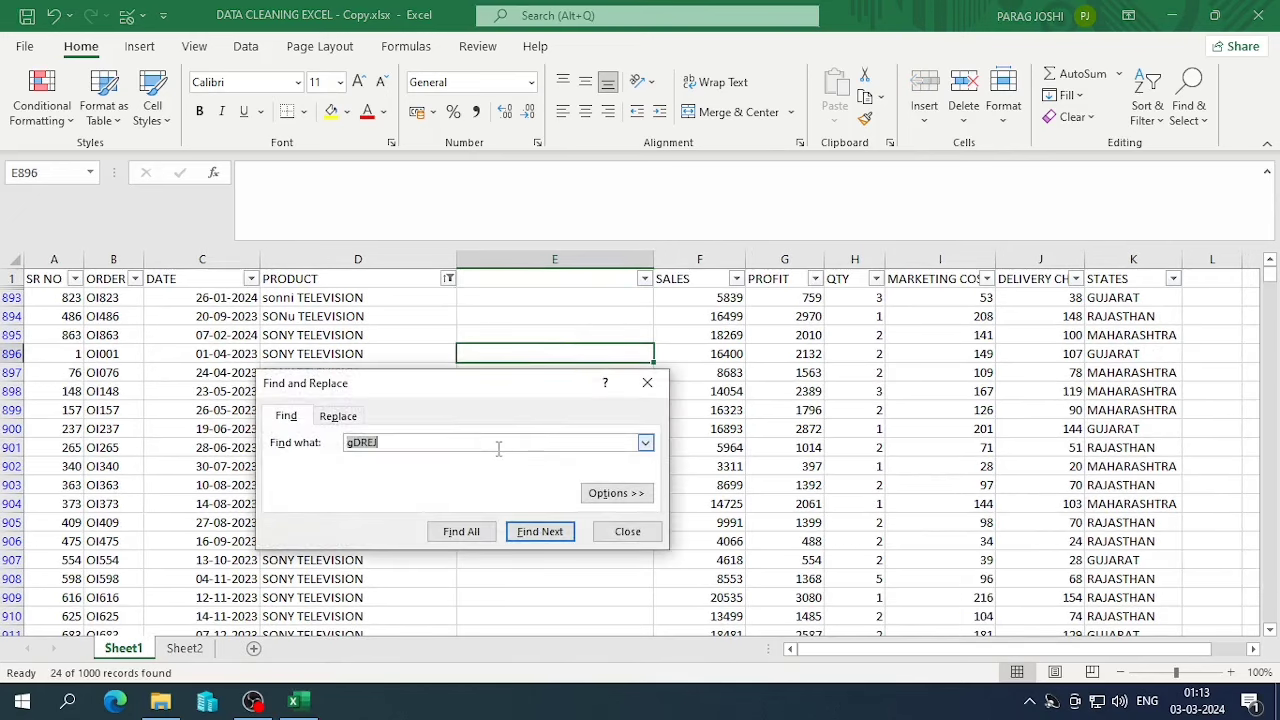
{"action": "left_click", "coordinate": [343, 421]}
{"action": "double_click", "coordinate": [387, 443]}
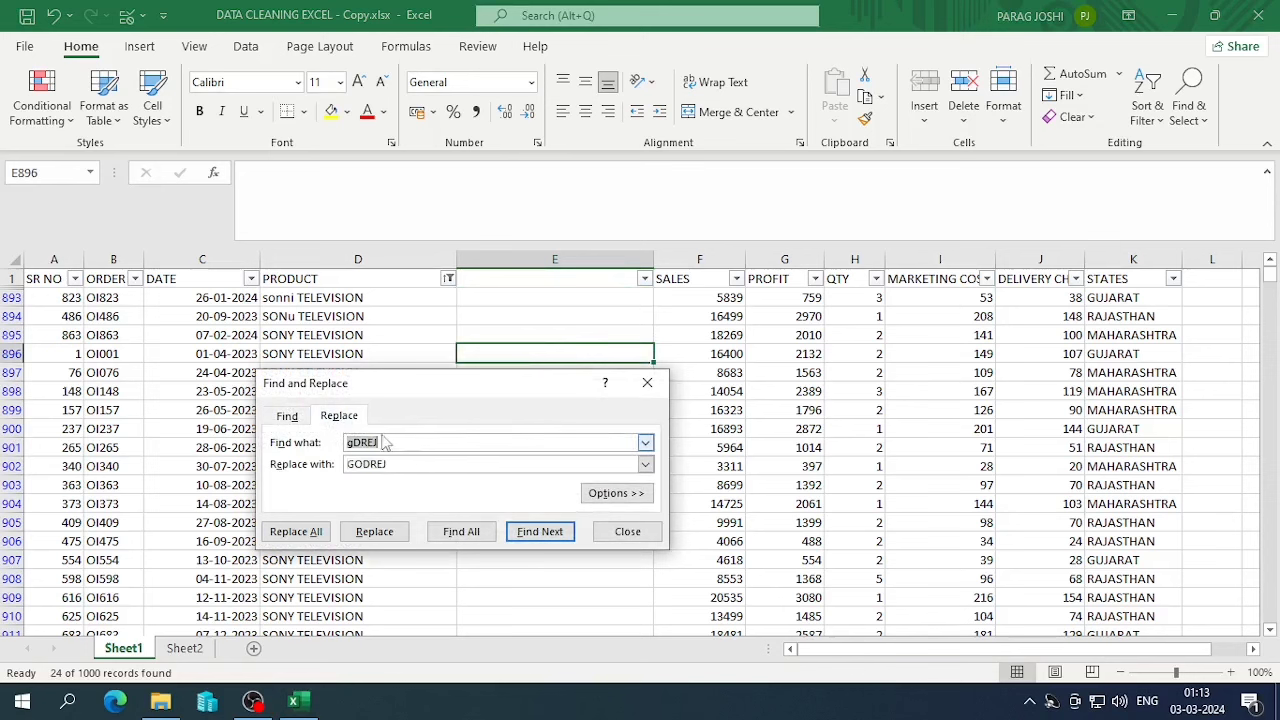
{"action": "type", "text": "SONNI"}
{"action": "key", "text": "Tab"}
{"action": "type", "text": "SO"}
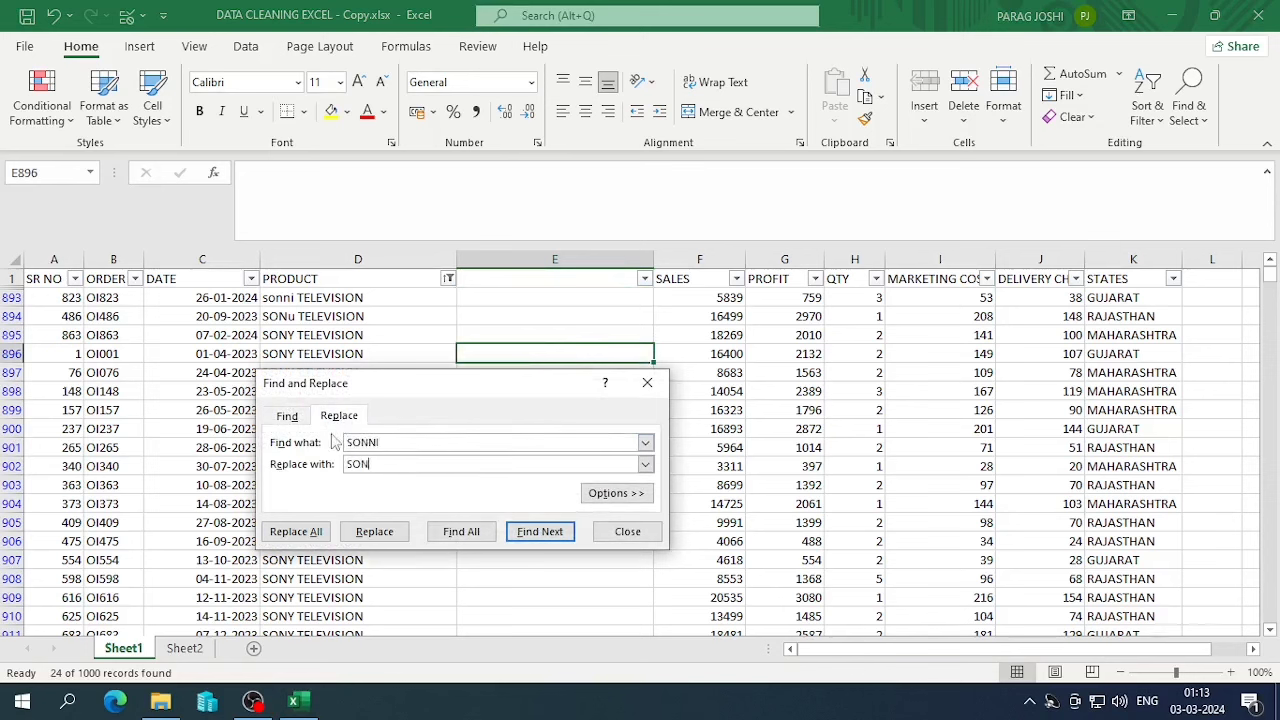
{"action": "left_click", "coordinate": [296, 531]}
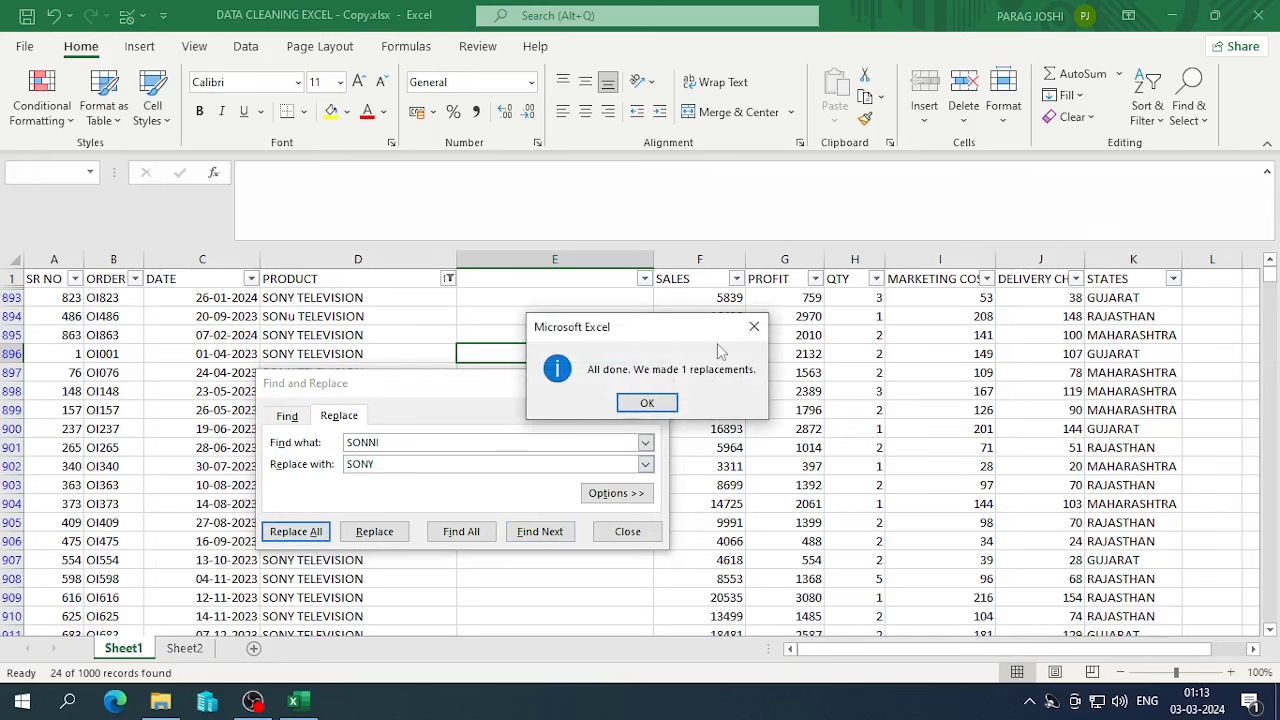
{"action": "left_click", "coordinate": [647, 402]}
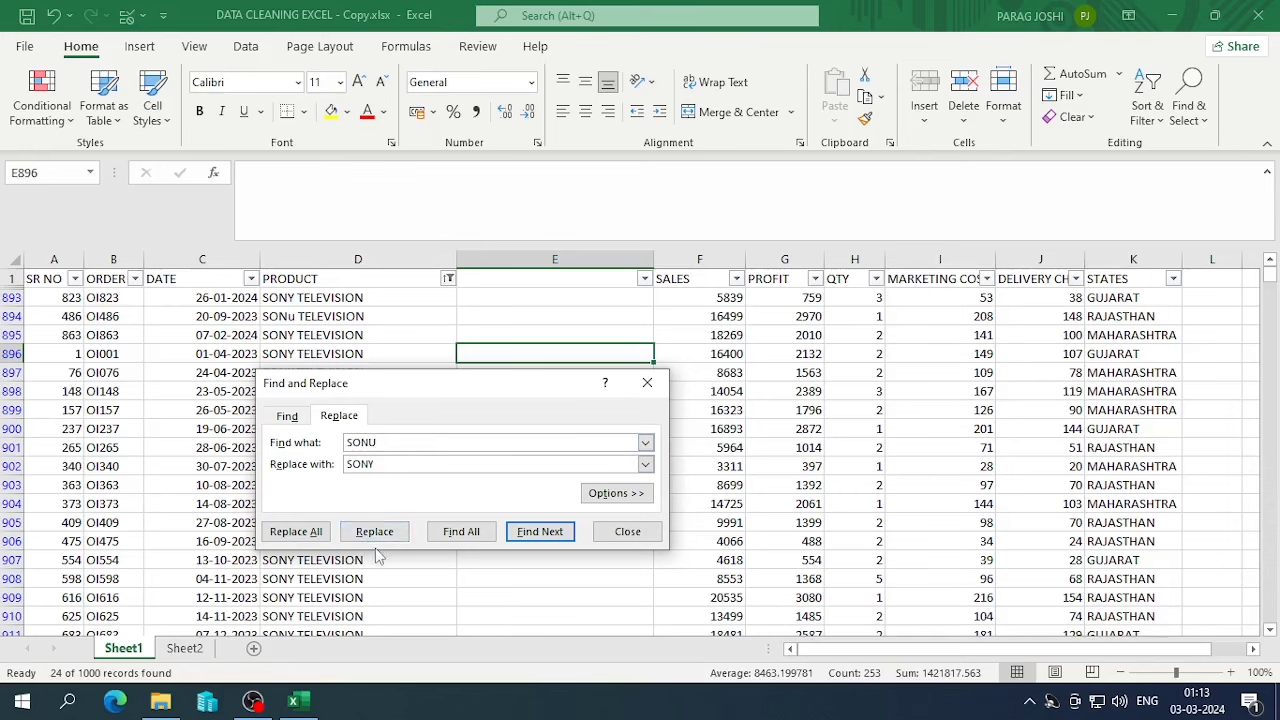
- Replace every occurrence of "SONU" with "SONY" and check the filtered television rows
{"action": "left_click", "coordinate": [321, 538]}
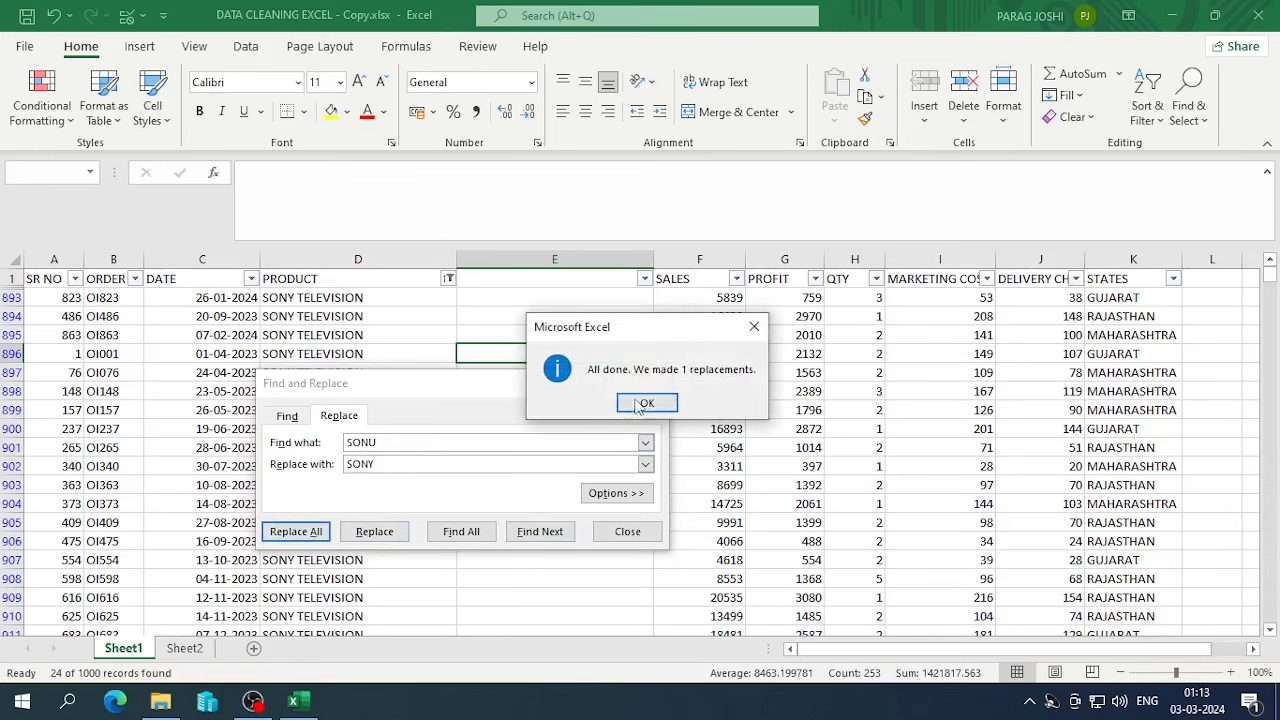
{"action": "left_click", "coordinate": [637, 406]}
{"action": "left_click", "coordinate": [627, 531]}
{"action": "scroll", "coordinate": [546, 443], "scroll_direction": "down", "scroll_amount": 3}
{"action": "scroll", "coordinate": [528, 403], "scroll_direction": "up", "scroll_amount": 3}
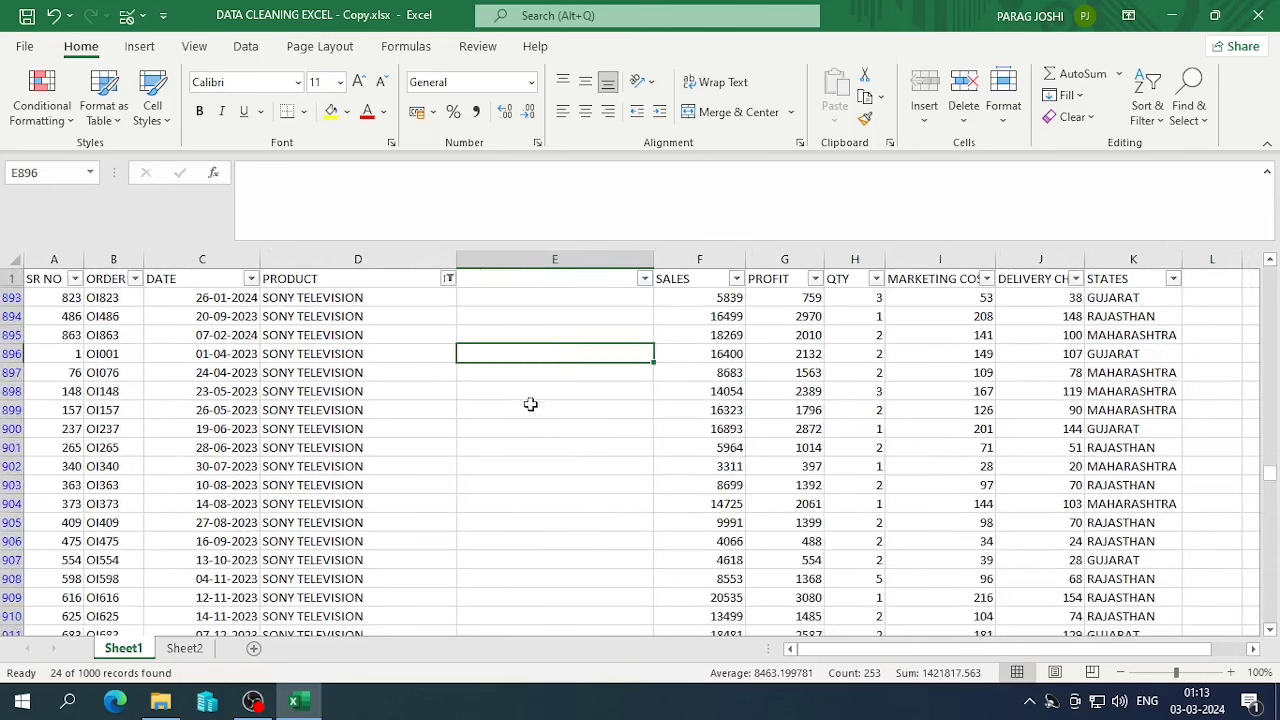
- Look through the PRODUCT filter values for the next misspelled brand and clear the filter from PRODUCT
{"action": "left_click", "coordinate": [446, 280]}
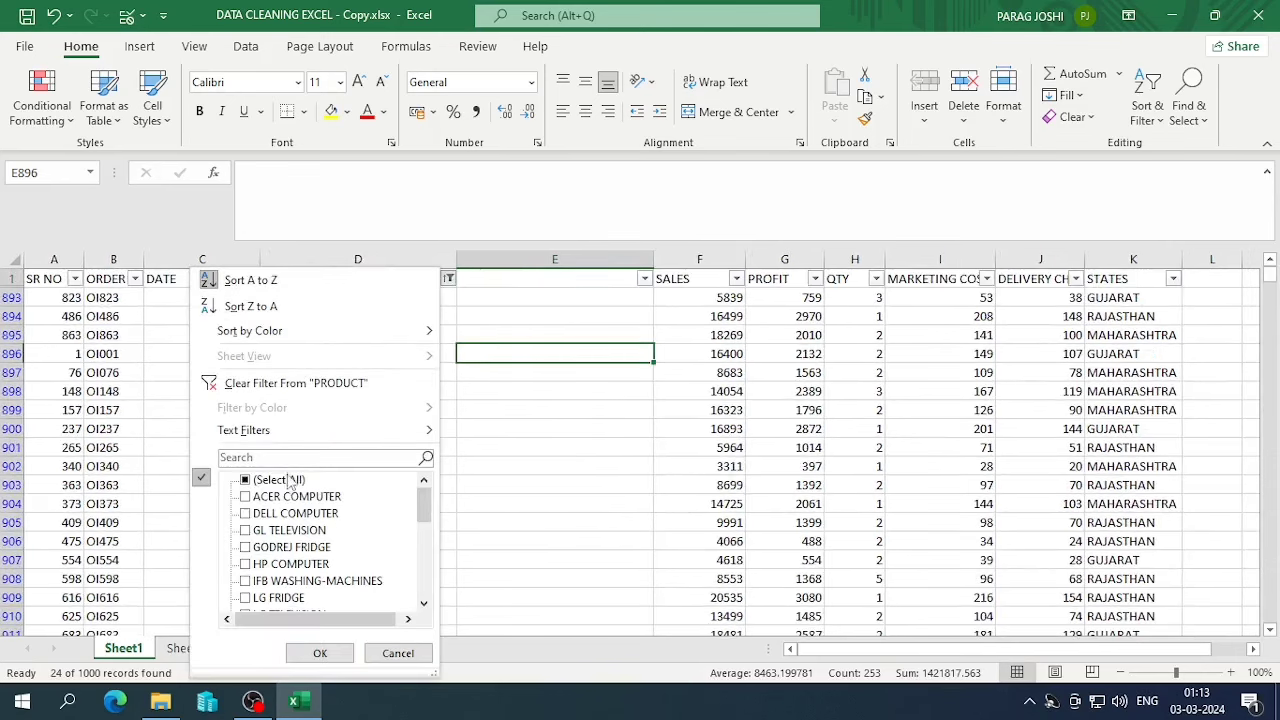
{"action": "scroll", "coordinate": [295, 520], "scroll_direction": "down", "scroll_amount": 6}
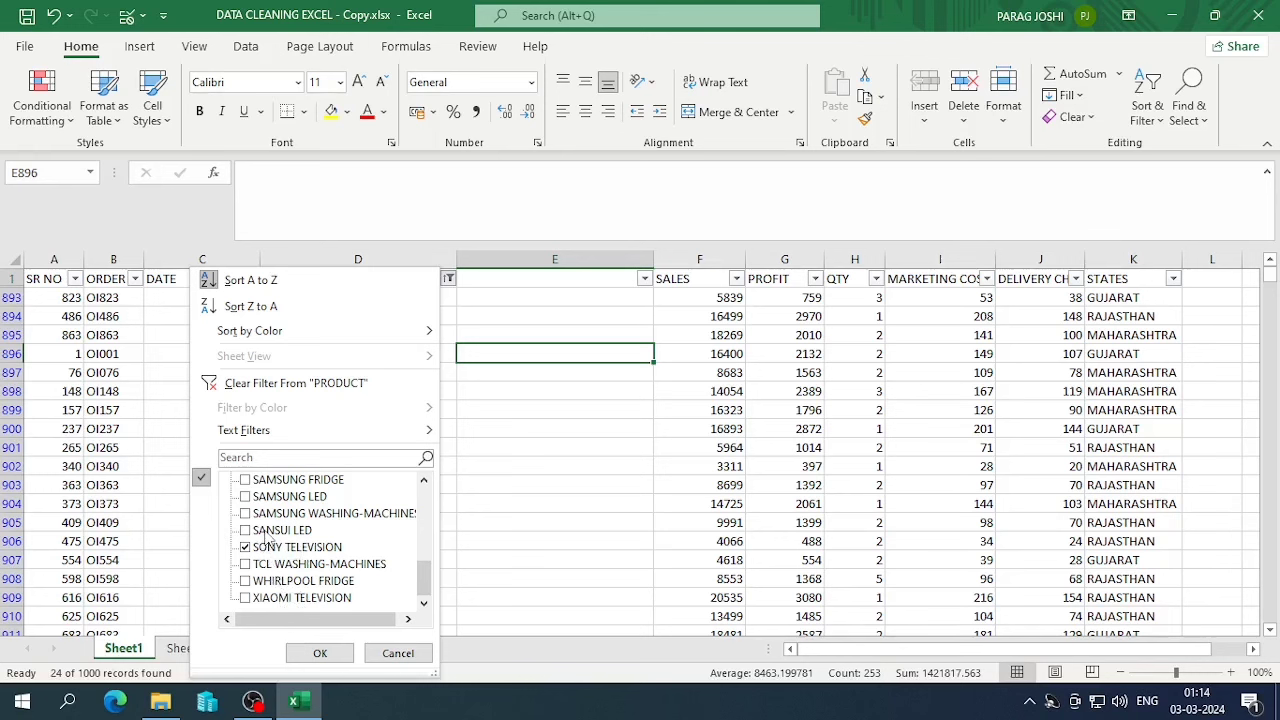
{"action": "scroll", "coordinate": [266, 538], "scroll_direction": "up", "scroll_amount": 1}
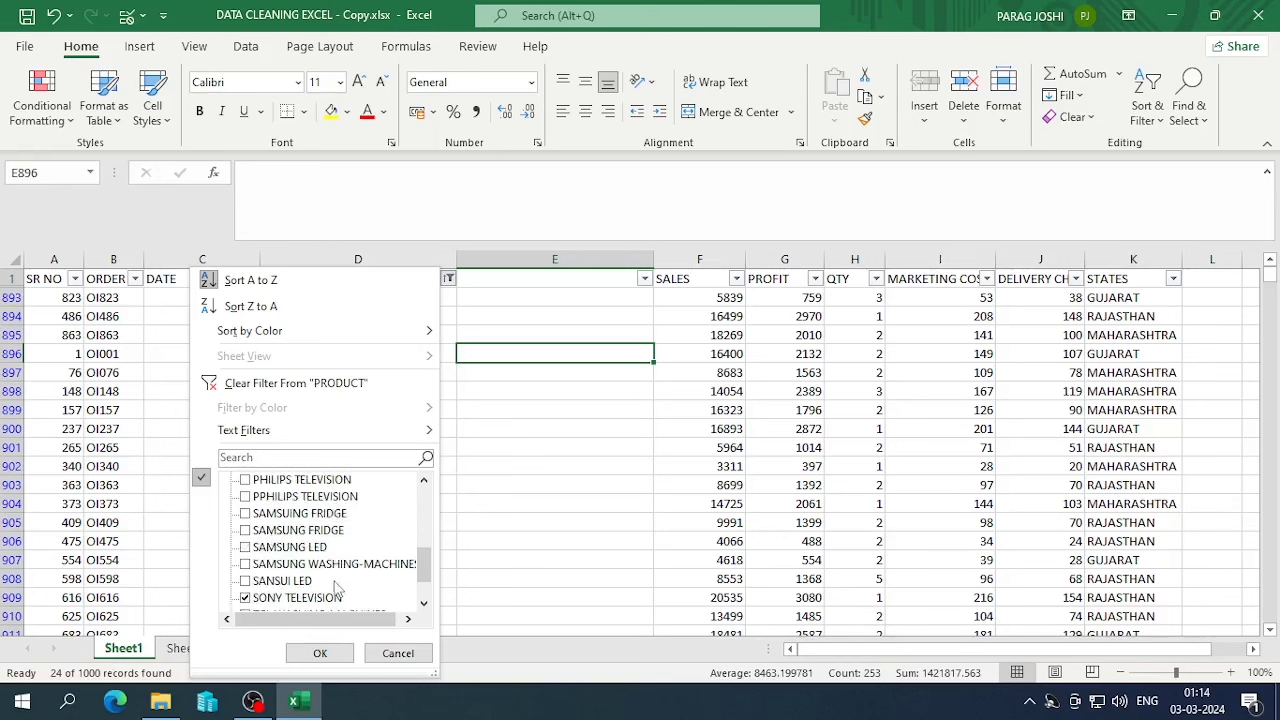
{"action": "scroll", "coordinate": [337, 589], "scroll_direction": "down", "scroll_amount": 1}
{"action": "scroll", "coordinate": [337, 590], "scroll_direction": "up", "scroll_amount": 1}
{"action": "scroll", "coordinate": [300, 522], "scroll_direction": "up", "scroll_amount": 1}
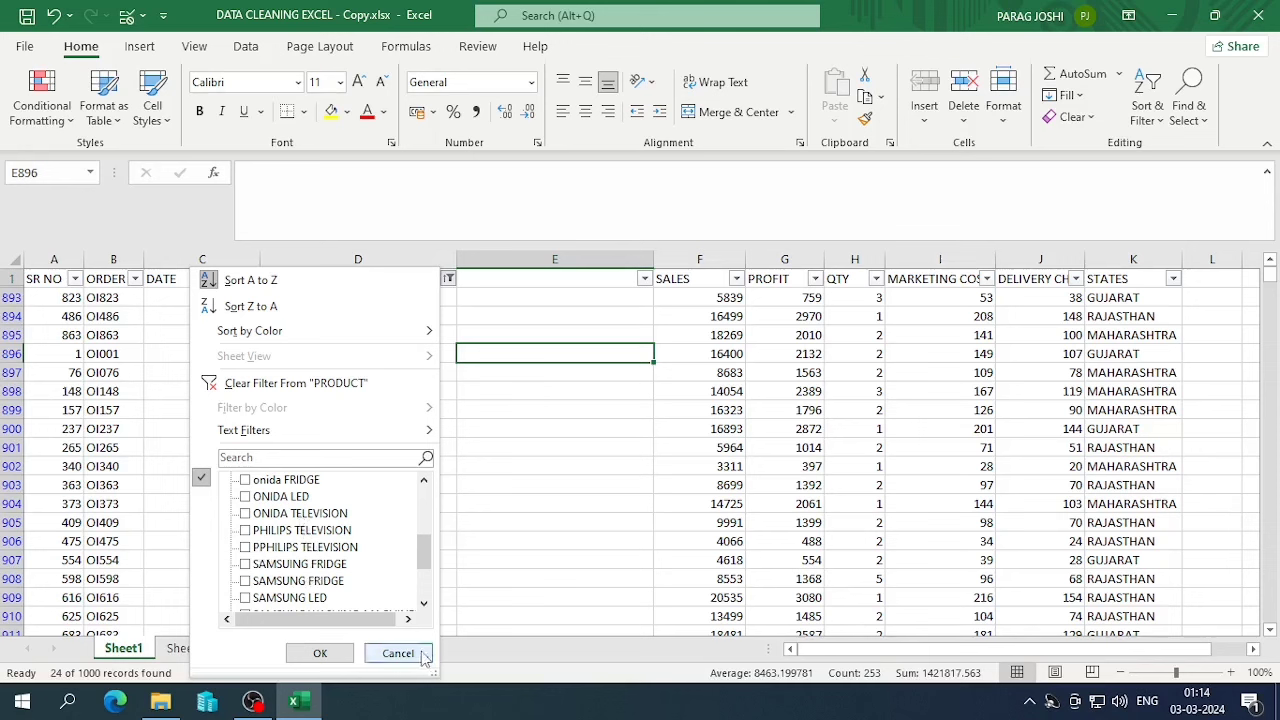
{"action": "left_click", "coordinate": [245, 566]}
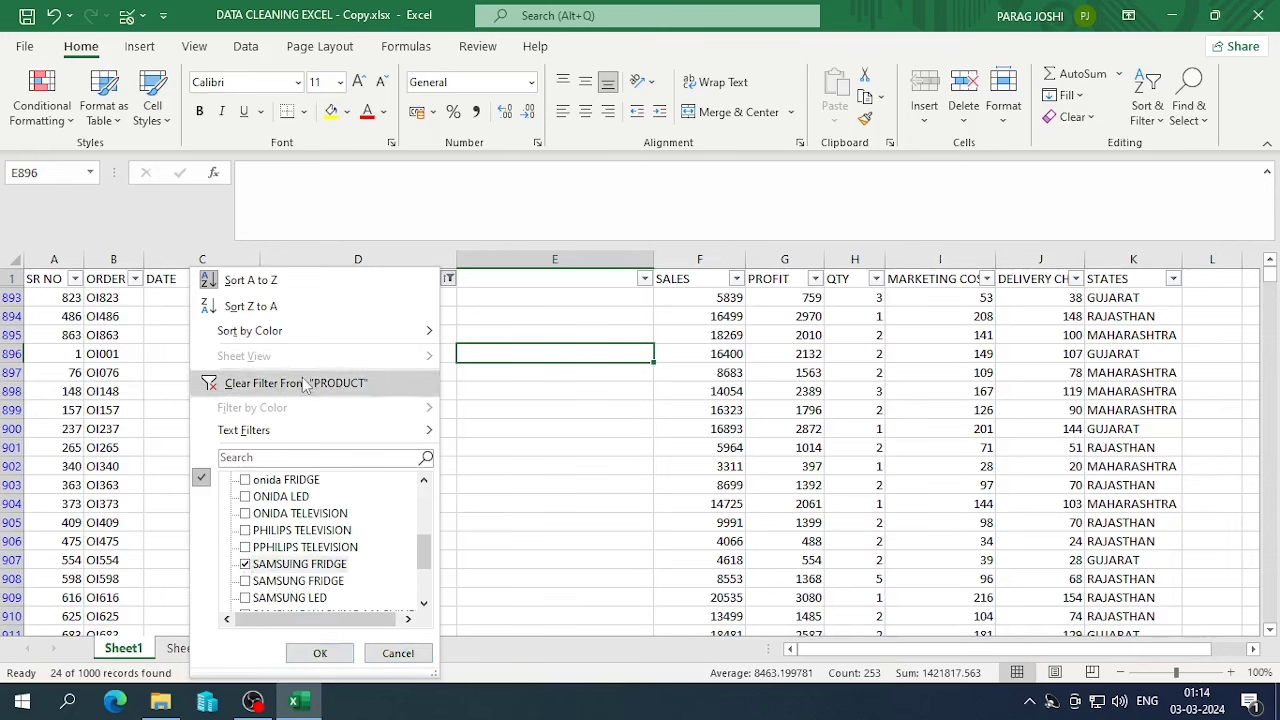
{"action": "left_click", "coordinate": [288, 383]}
- Filter the PRODUCT column to show only SAMSUING FRIDGE and SAMSUNG FRIDGE
{"action": "left_click", "coordinate": [449, 283]}
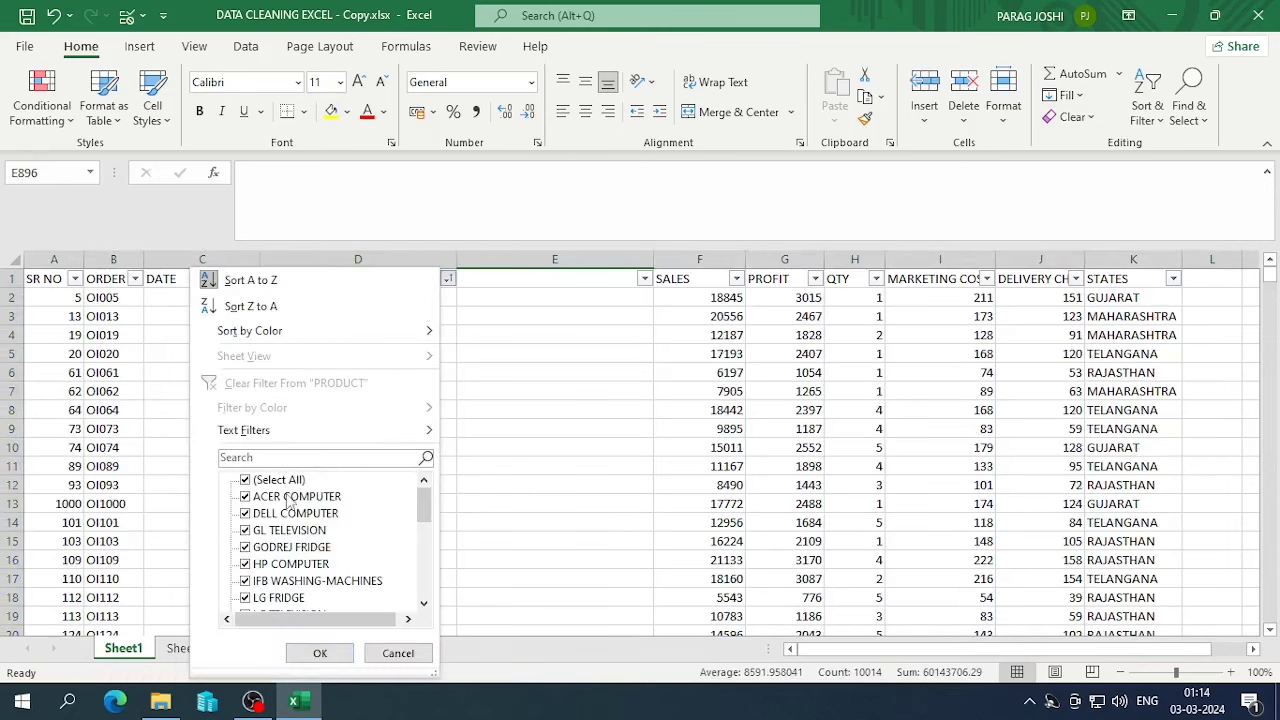
{"action": "left_click", "coordinate": [246, 480]}
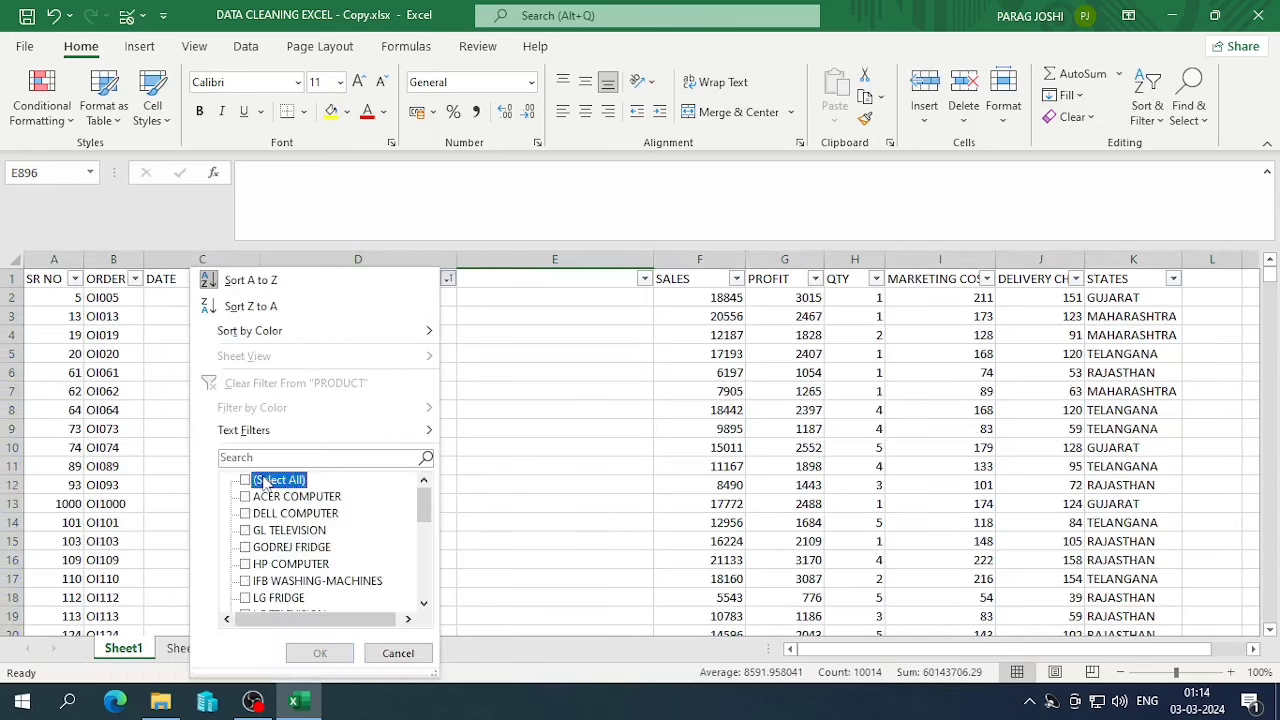
{"action": "scroll", "coordinate": [270, 565], "scroll_direction": "down", "scroll_amount": 6}
{"action": "left_click", "coordinate": [262, 548]}
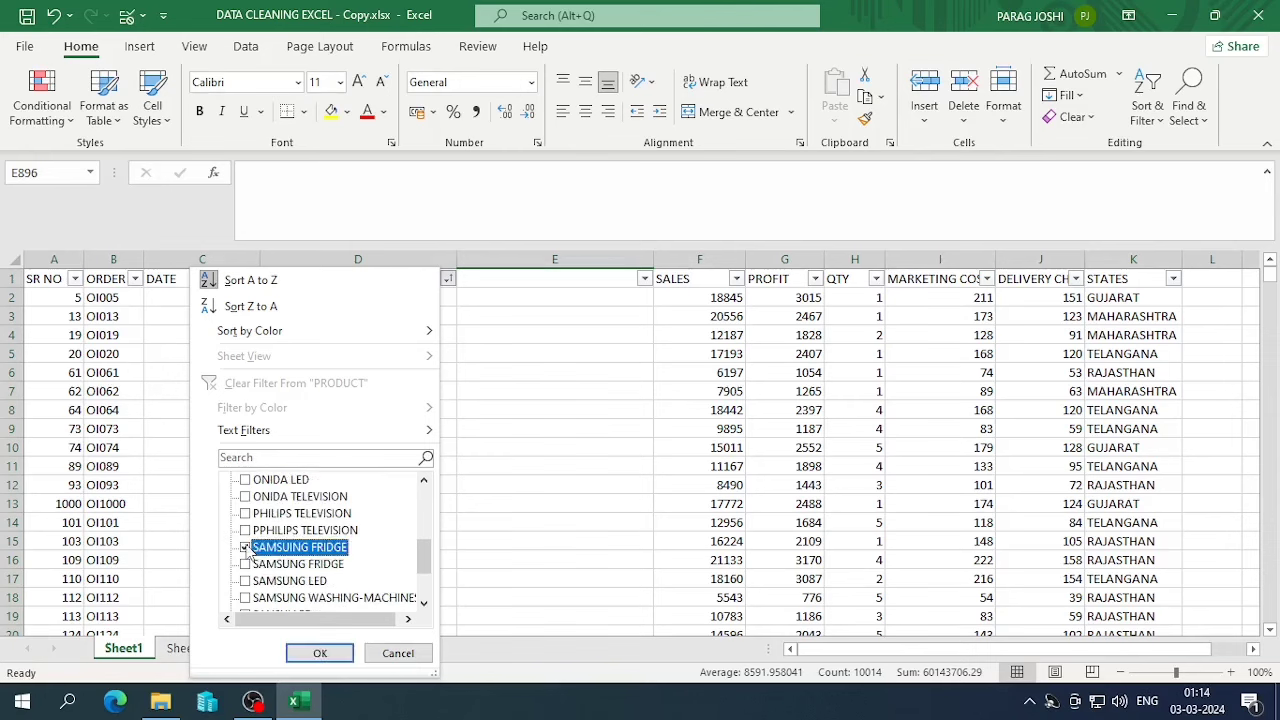
{"action": "left_click", "coordinate": [260, 564]}
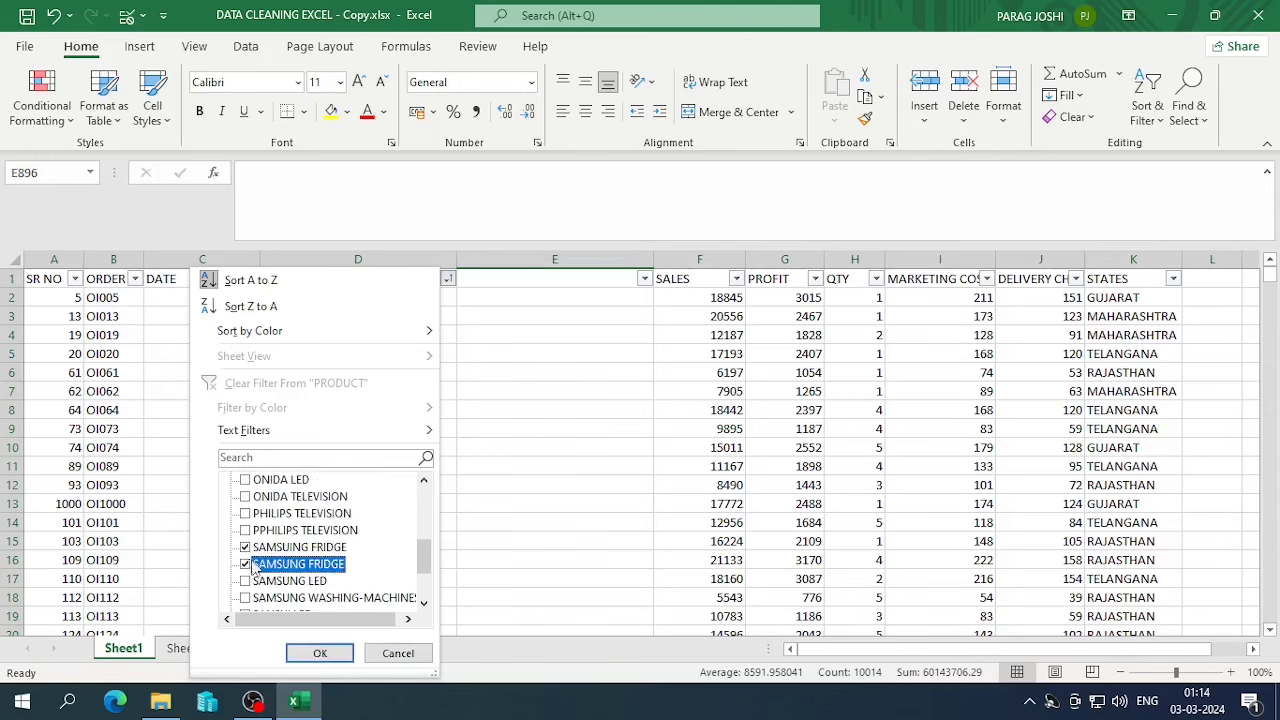
{"action": "left_click", "coordinate": [324, 653]}
- Replace every occurrence of "SAMSUING" with "SAMSUNG" in the filtered fridge rows
{"action": "left_click", "coordinate": [490, 395]}
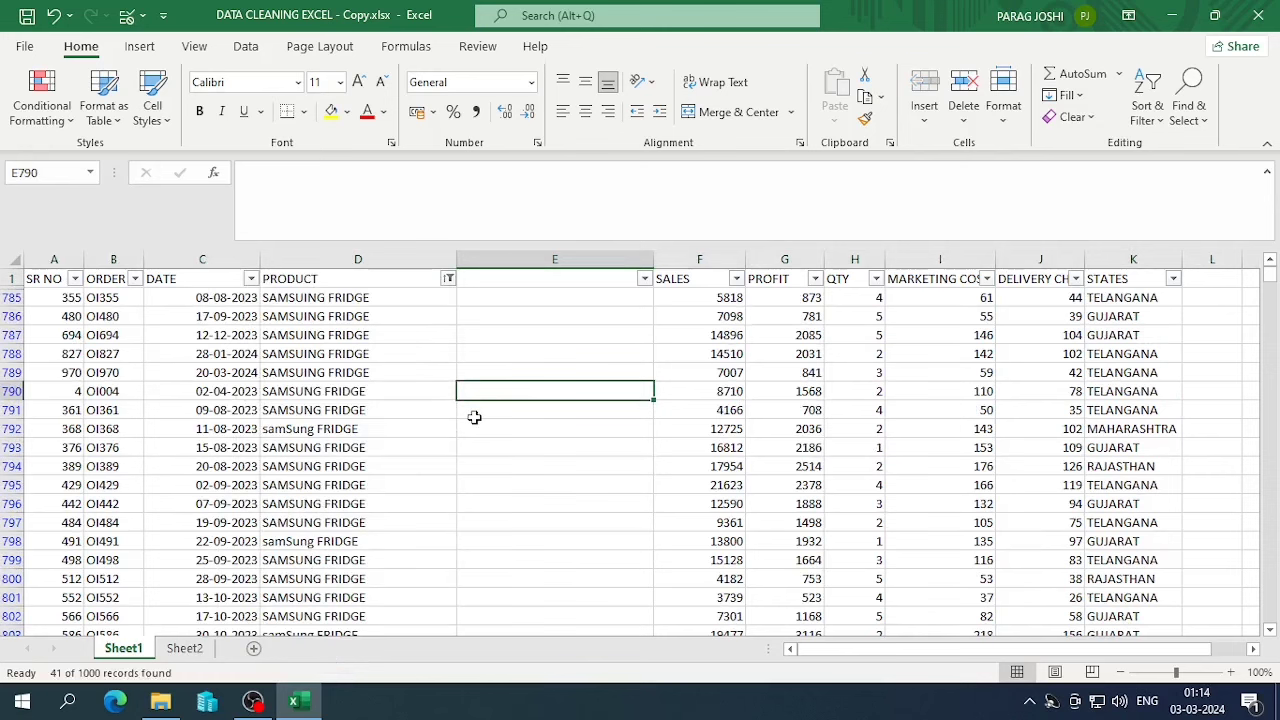
{"action": "key", "text": "ctrl+f"}
{"action": "type", "text": "SAMS"}
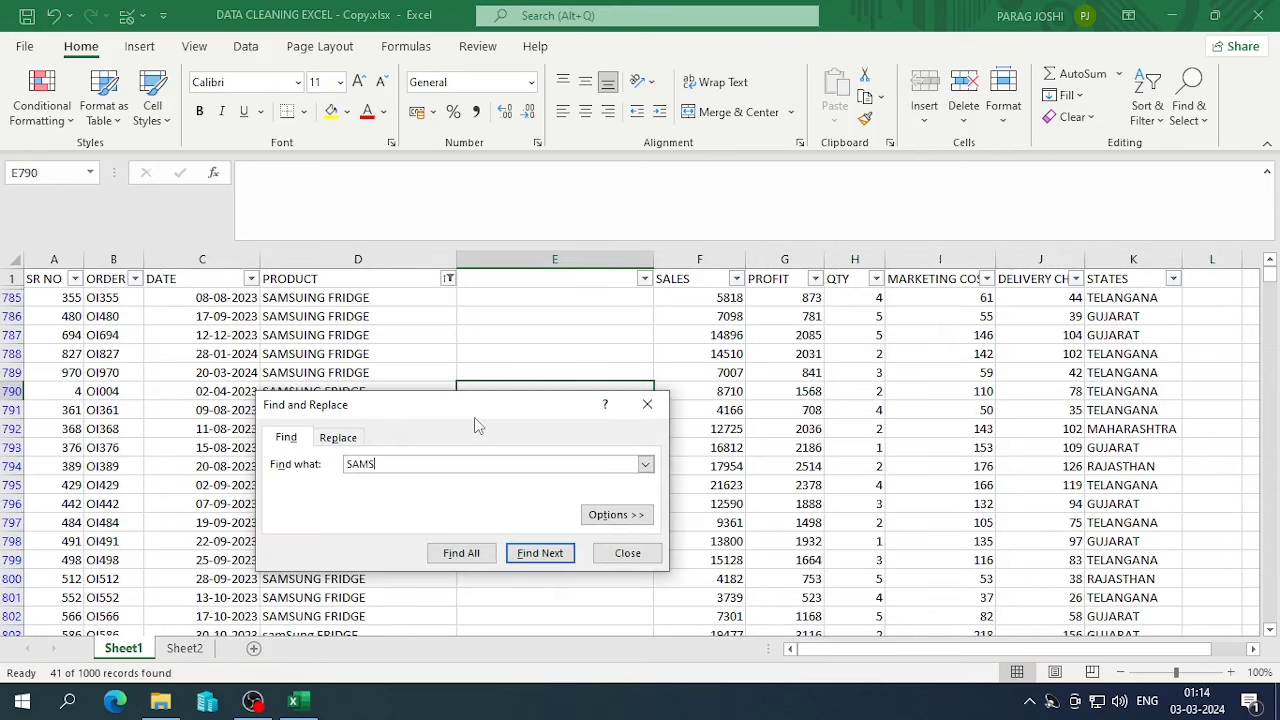
{"action": "type", "text": "UING"}
{"action": "left_click", "coordinate": [341, 443]}
{"action": "type", "text": "SAMSUNG"}
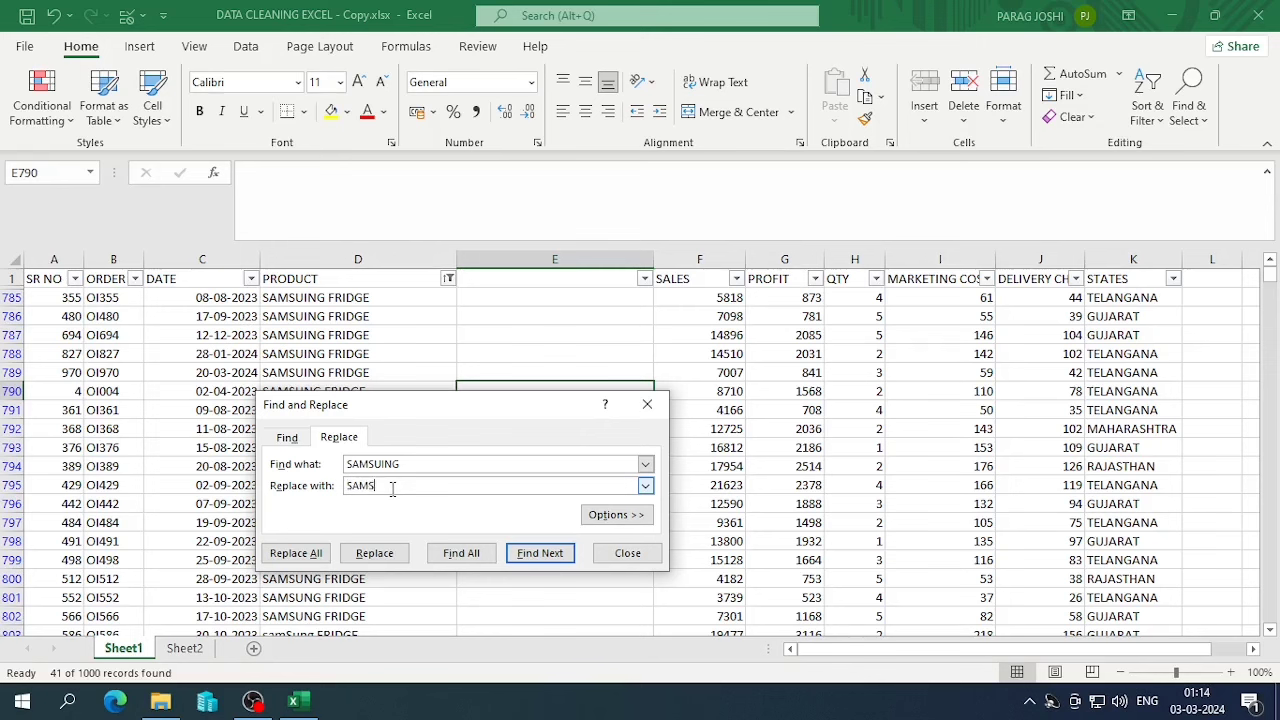
{"action": "left_click", "coordinate": [292, 556]}
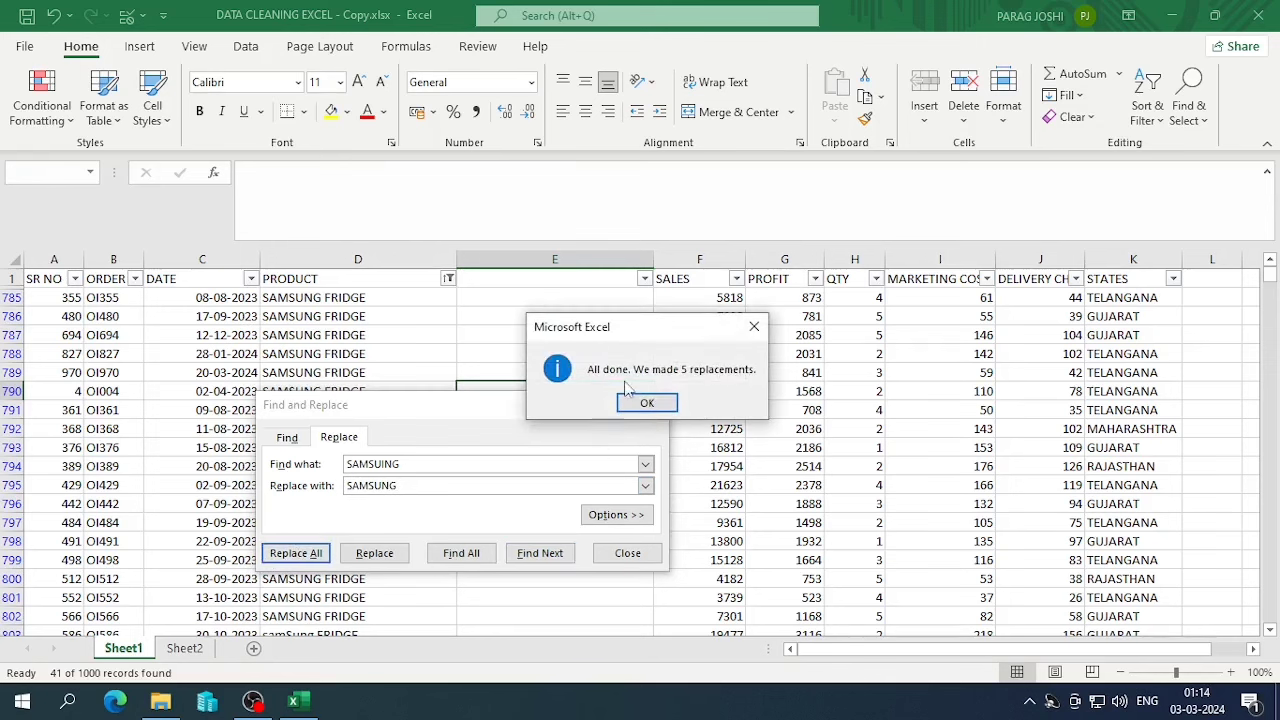
{"action": "left_click", "coordinate": [640, 403]}
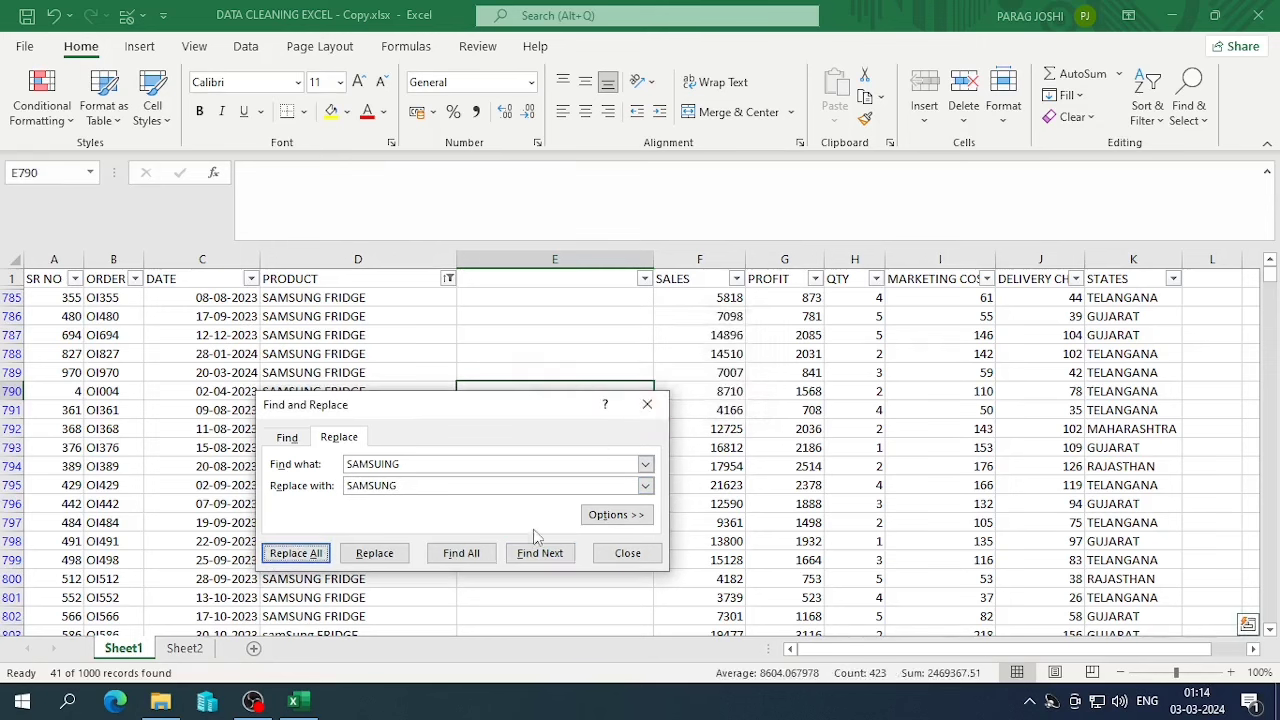
- Filter the PRODUCT column to show only PHILIPS TELEVISION and PPHILIPS TELEVISION instead of SAMSUNG FRIDGE
{"action": "left_click", "coordinate": [605, 553]}
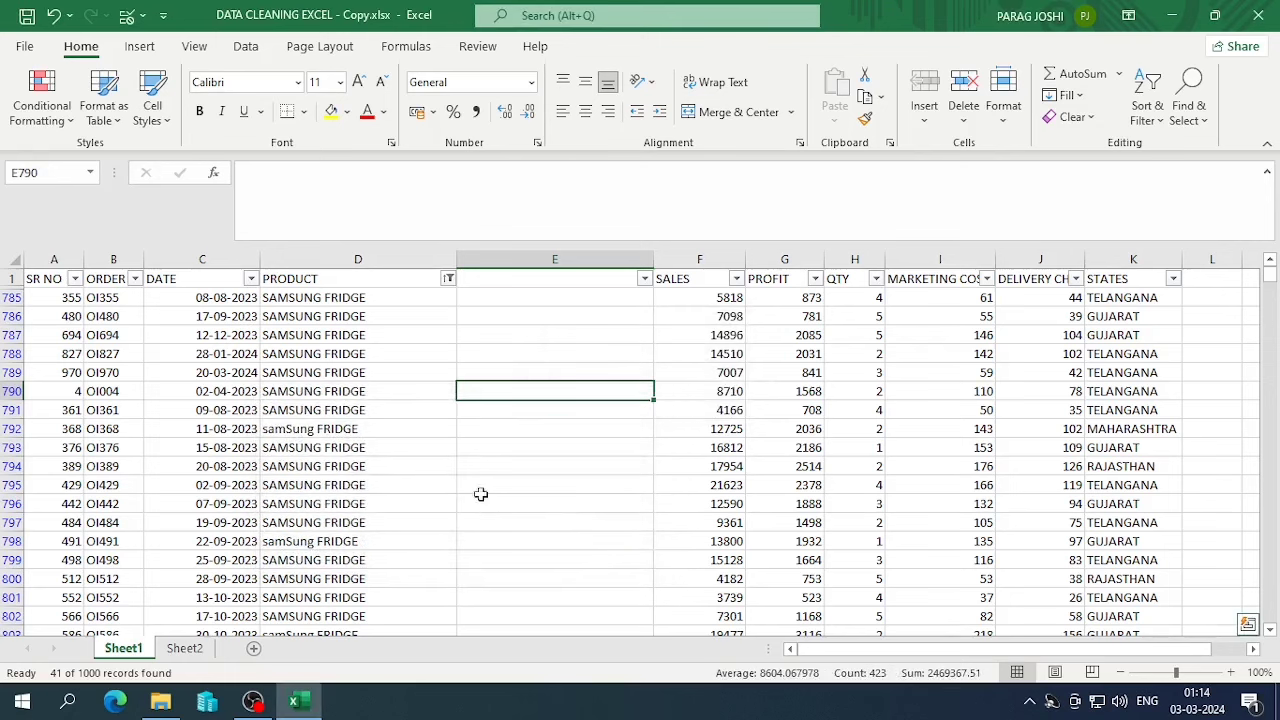
{"action": "left_click", "coordinate": [449, 281]}
{"action": "scroll", "coordinate": [307, 540], "scroll_direction": "down", "scroll_amount": 5}
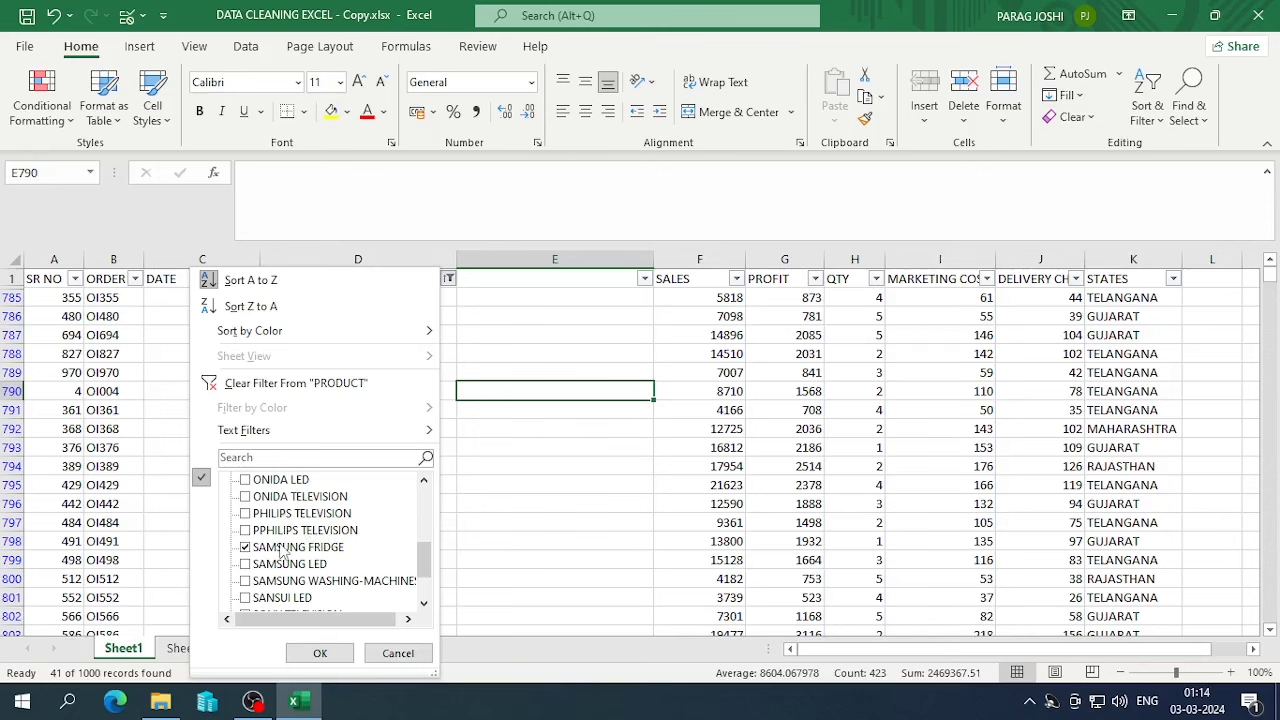
{"action": "left_click", "coordinate": [283, 549]}
{"action": "left_click", "coordinate": [285, 514]}
{"action": "left_click", "coordinate": [290, 531]}
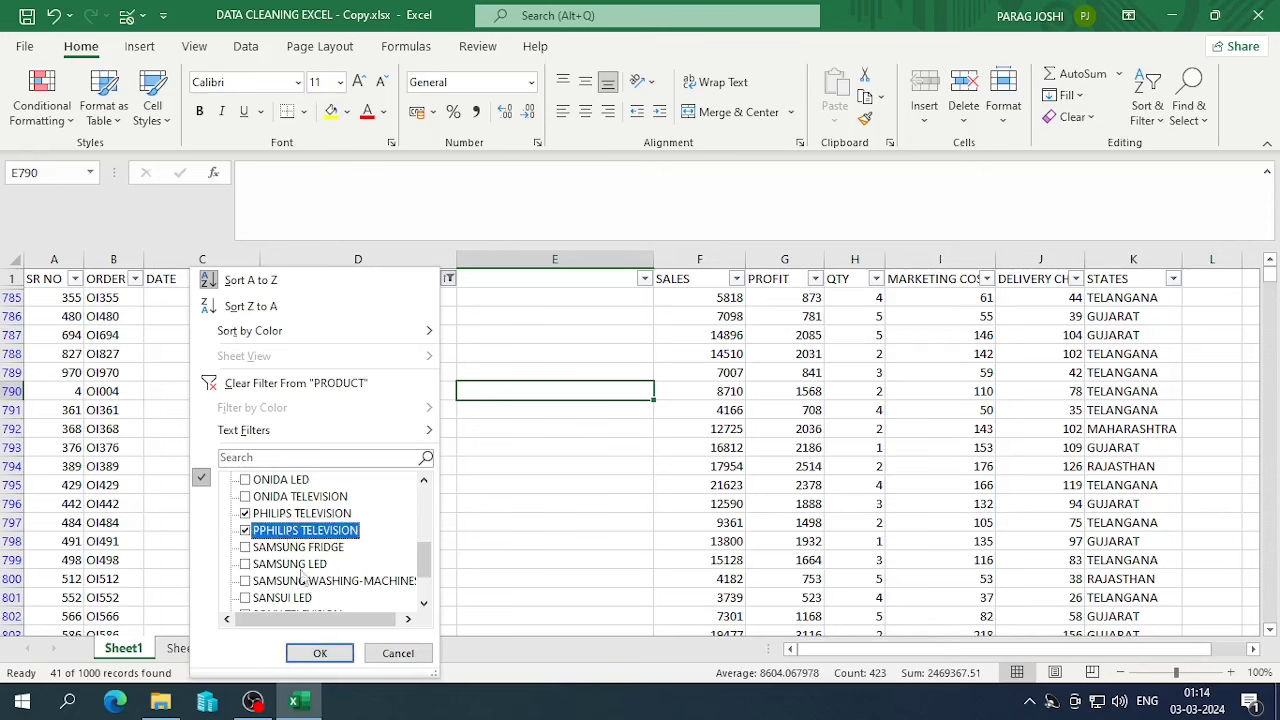
{"action": "left_click", "coordinate": [320, 653]}
- Replace every occurrence of "PPHILIPS" with "PHILIPS" and check the filtered television rows
{"action": "left_click", "coordinate": [480, 338]}
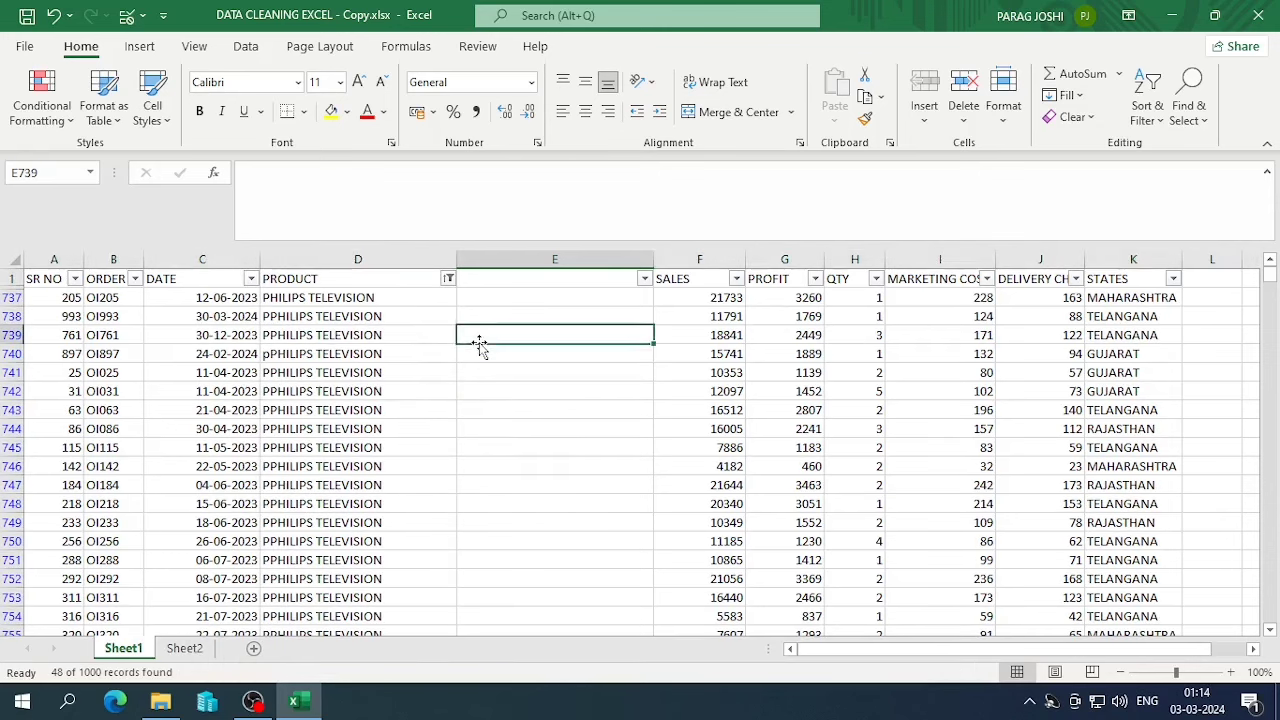
{"action": "key", "text": "ctrl+f"}
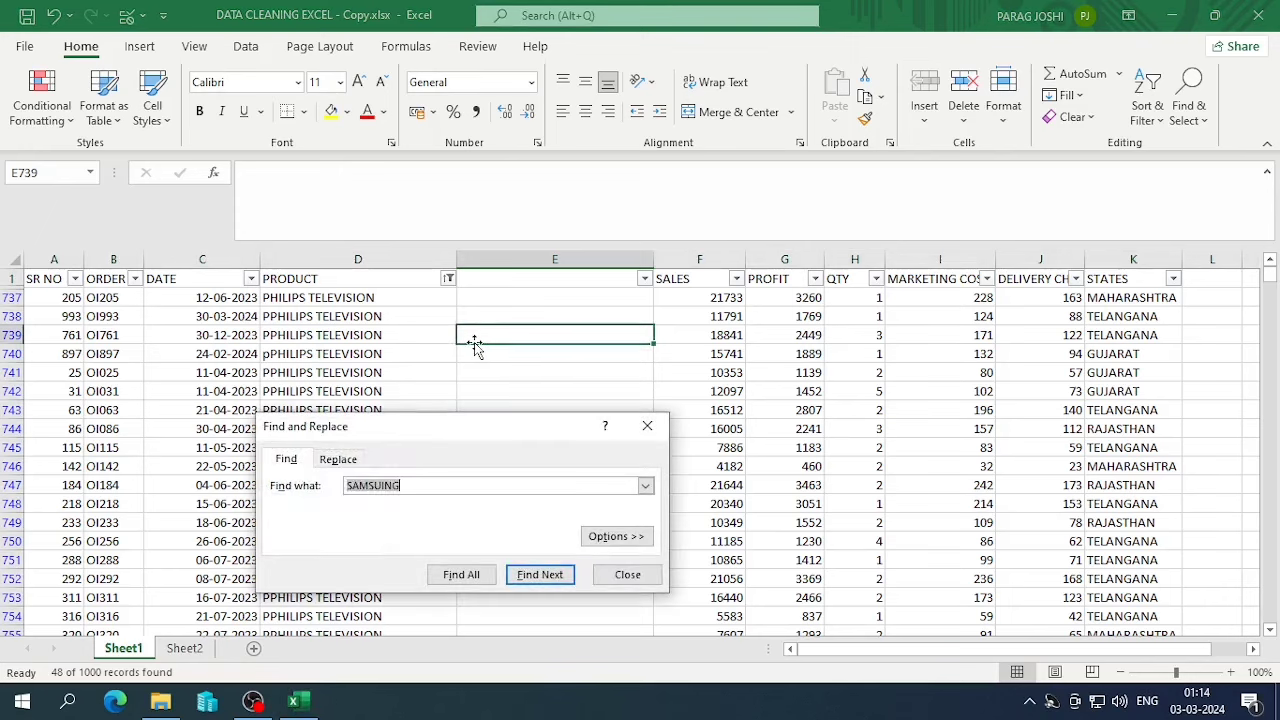
{"action": "type", "text": "PPHILIPS"}
{"action": "left_click", "coordinate": [338, 459]}
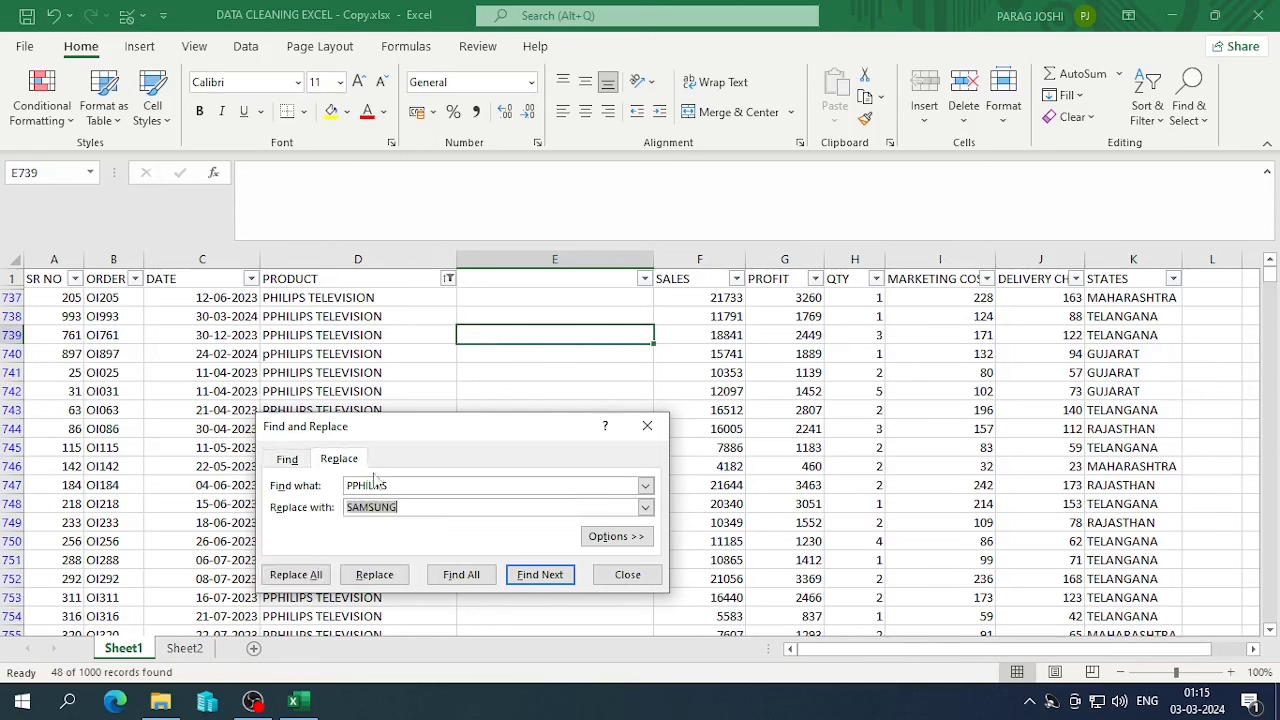
{"action": "type", "text": "PH"}
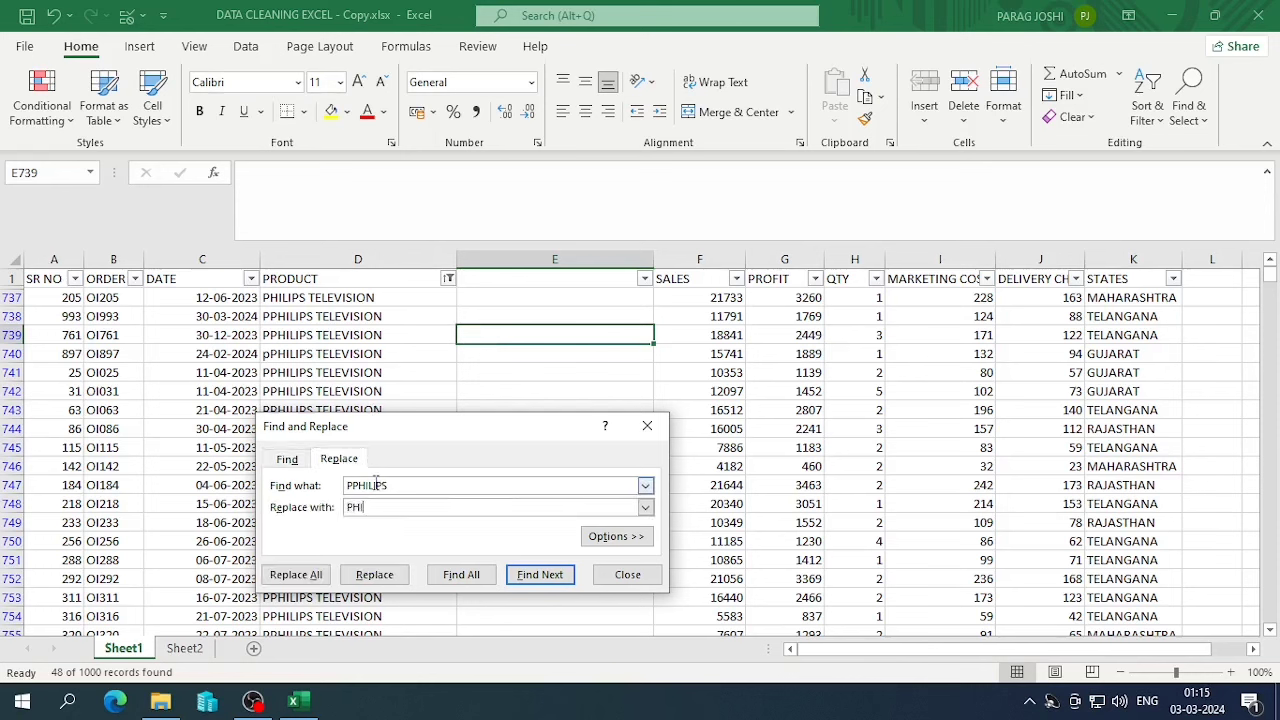
{"action": "type", "text": "ILIPS"}
{"action": "left_click", "coordinate": [296, 574]}
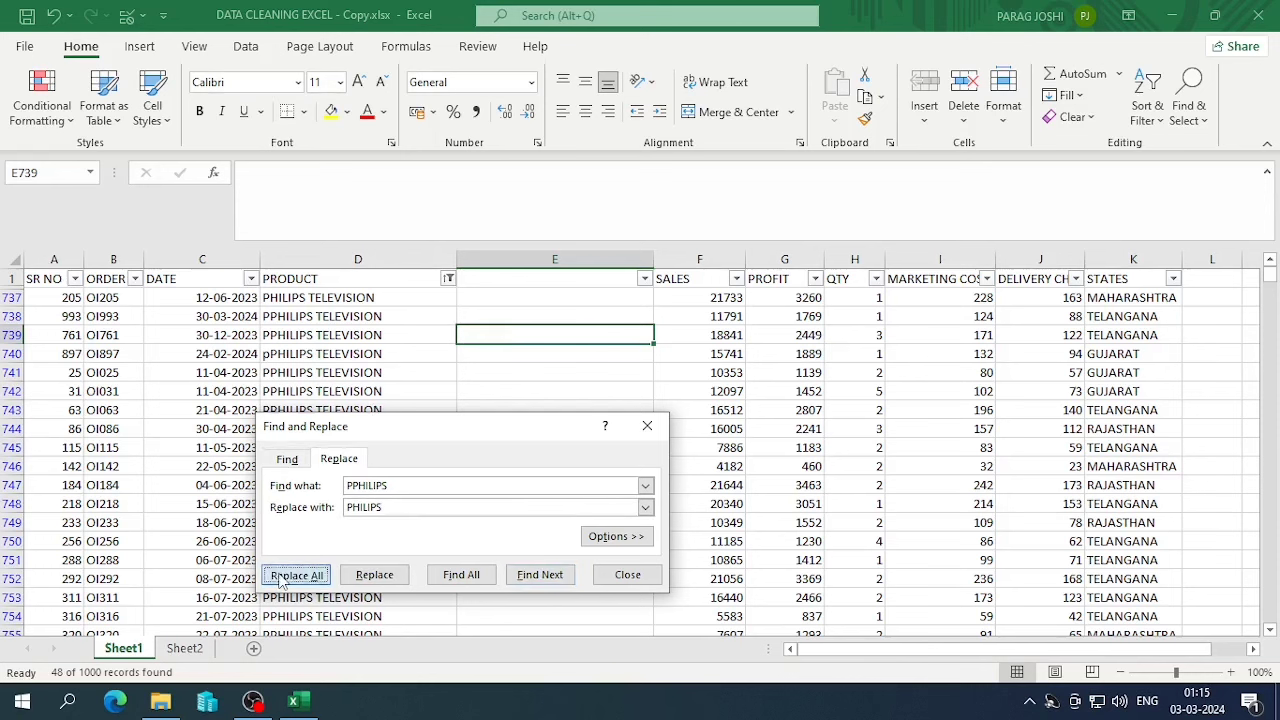
{"action": "left_click", "coordinate": [647, 402]}
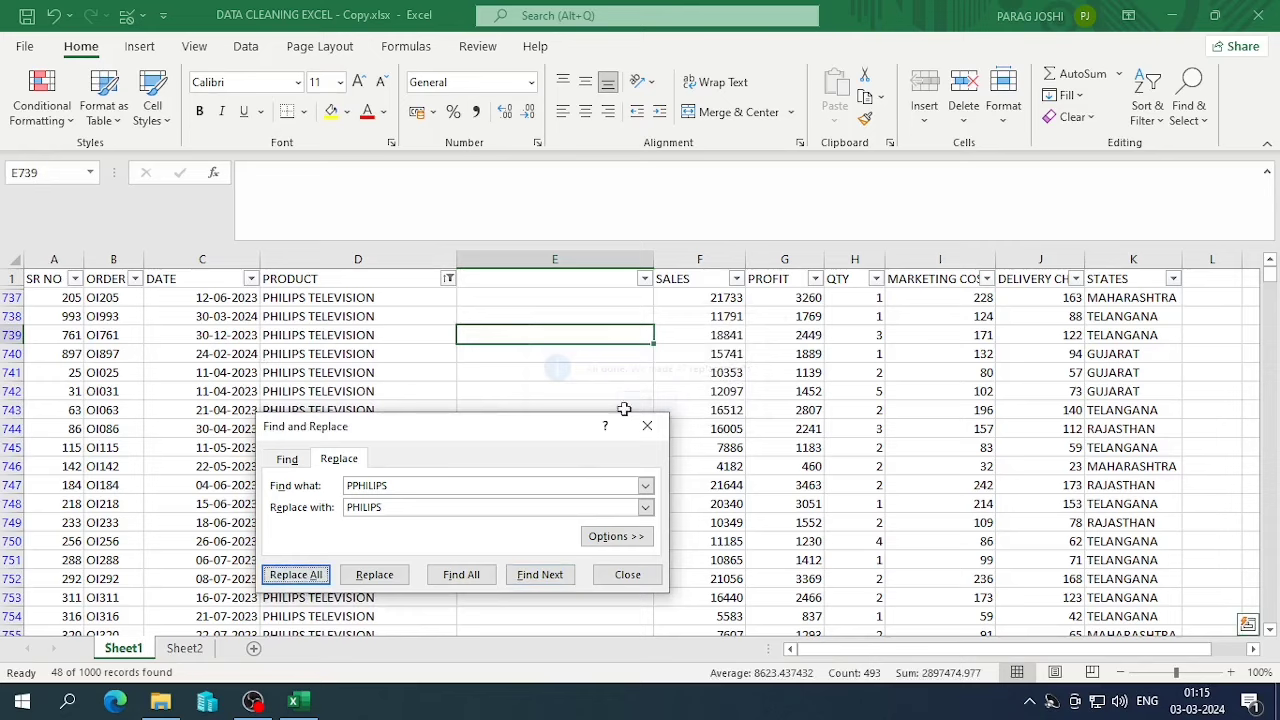
{"action": "left_click", "coordinate": [624, 576]}
{"action": "scroll", "coordinate": [382, 394], "scroll_direction": "down", "scroll_amount": 1}
{"action": "scroll", "coordinate": [382, 394], "scroll_direction": "down", "scroll_amount": 1}
{"action": "scroll", "coordinate": [382, 394], "scroll_direction": "up", "scroll_amount": 3}
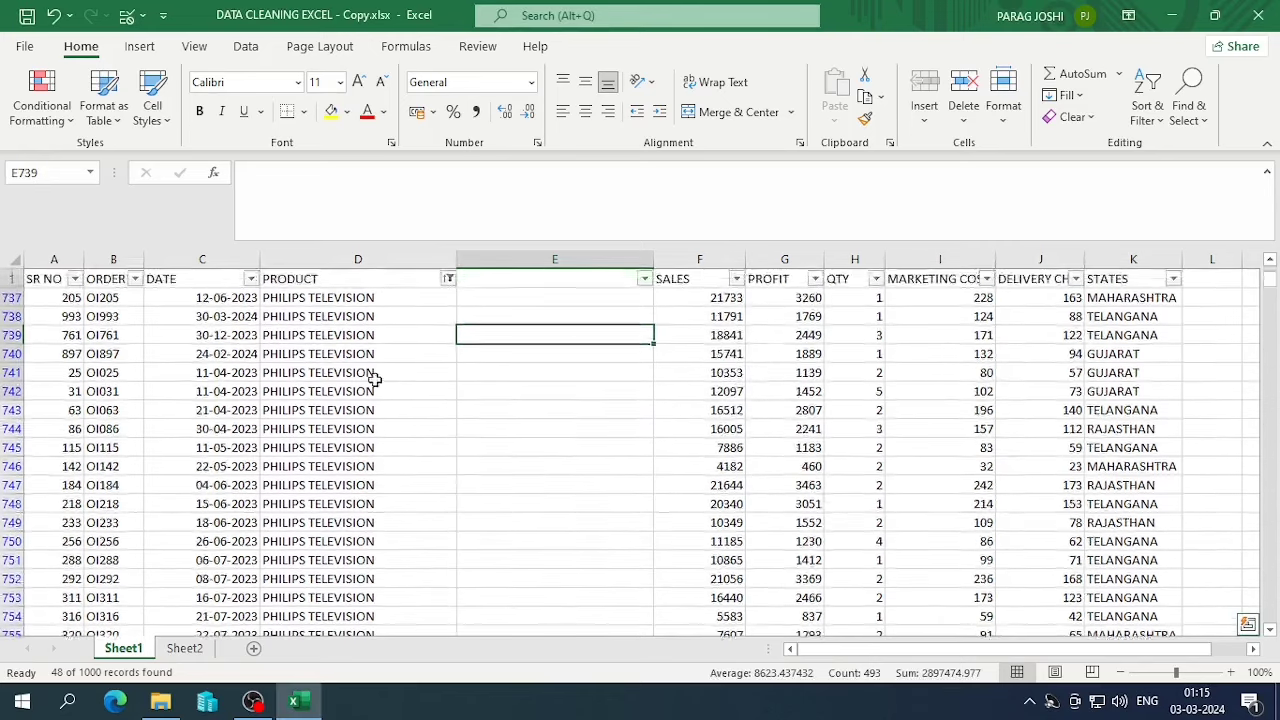
{"action": "scroll", "coordinate": [374, 380], "scroll_direction": "down", "scroll_amount": 10}
{"action": "scroll", "coordinate": [379, 371], "scroll_direction": "up", "scroll_amount": 4}
{"action": "scroll", "coordinate": [420, 365], "scroll_direction": "up", "scroll_amount": 6}
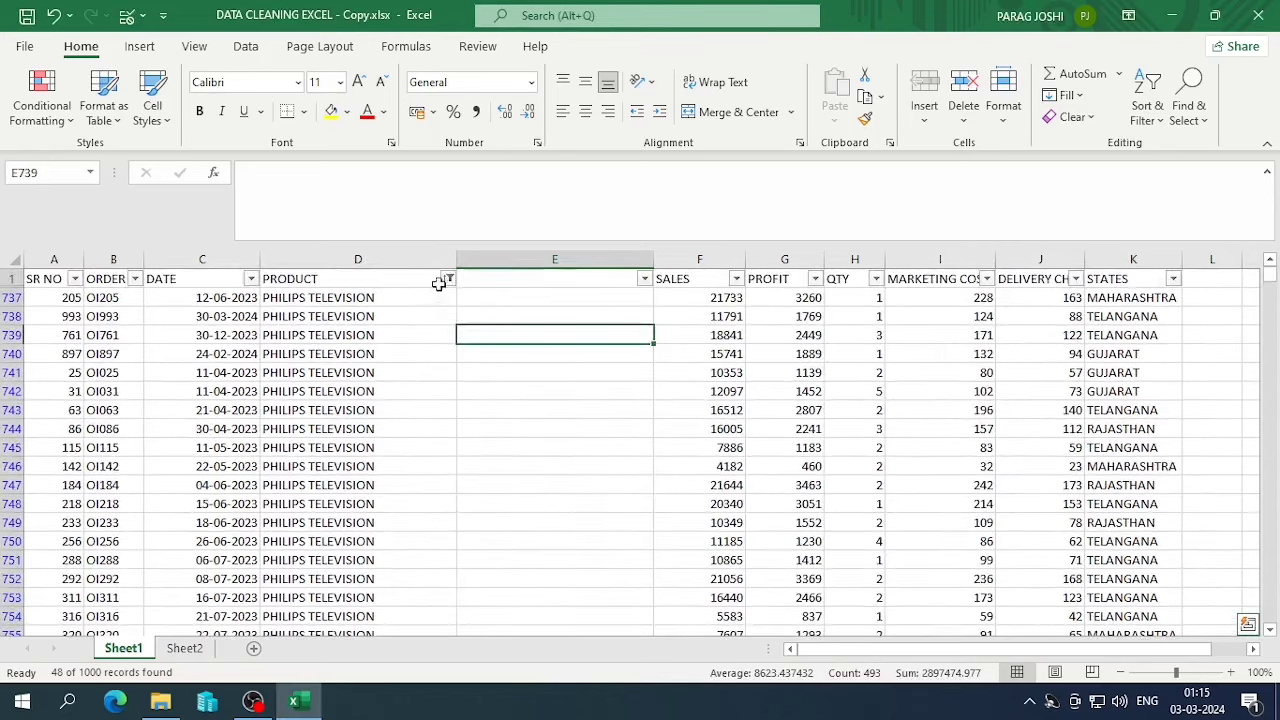
- Filter the PRODUCT column to show only ONDIA FRIDGE and onida FRIDGE
{"action": "left_click", "coordinate": [448, 278]}
{"action": "scroll", "coordinate": [335, 512], "scroll_direction": "down", "scroll_amount": 1}
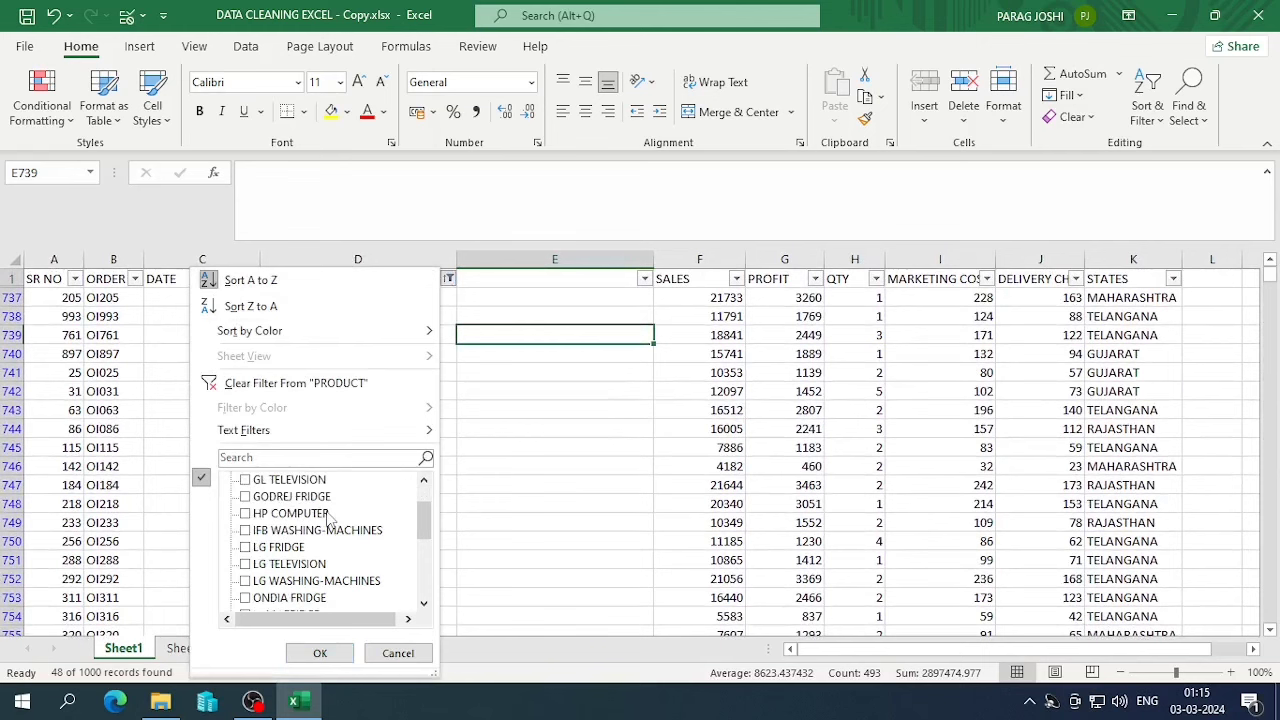
{"action": "scroll", "coordinate": [330, 518], "scroll_direction": "down", "scroll_amount": 1}
{"action": "scroll", "coordinate": [348, 547], "scroll_direction": "down", "scroll_amount": 1}
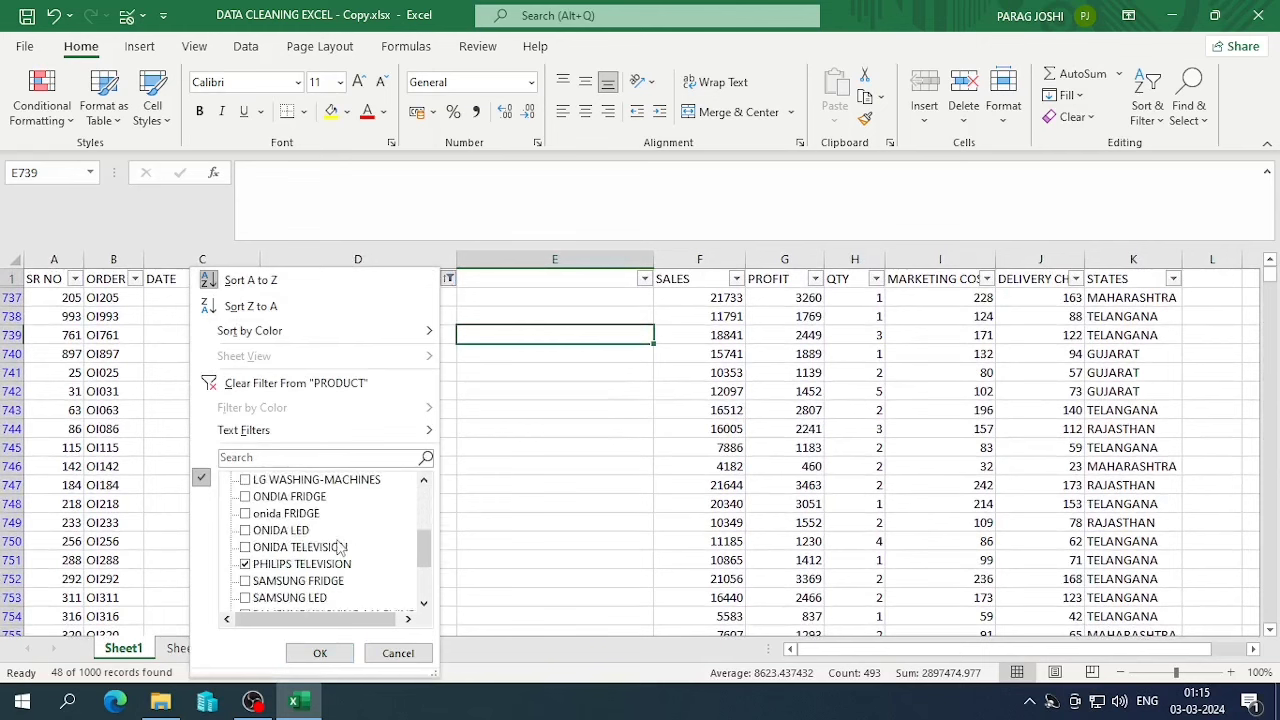
{"action": "left_click", "coordinate": [256, 562]}
{"action": "left_click", "coordinate": [270, 514]}
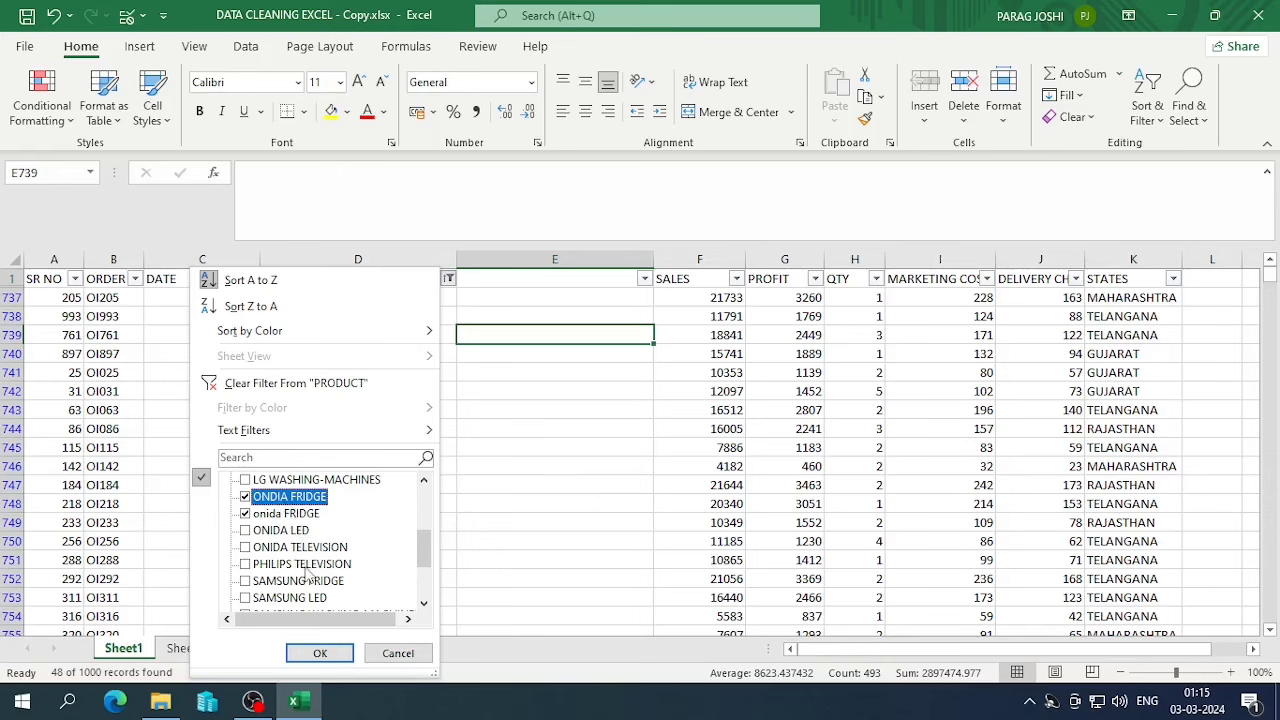
{"action": "left_click", "coordinate": [318, 654]}
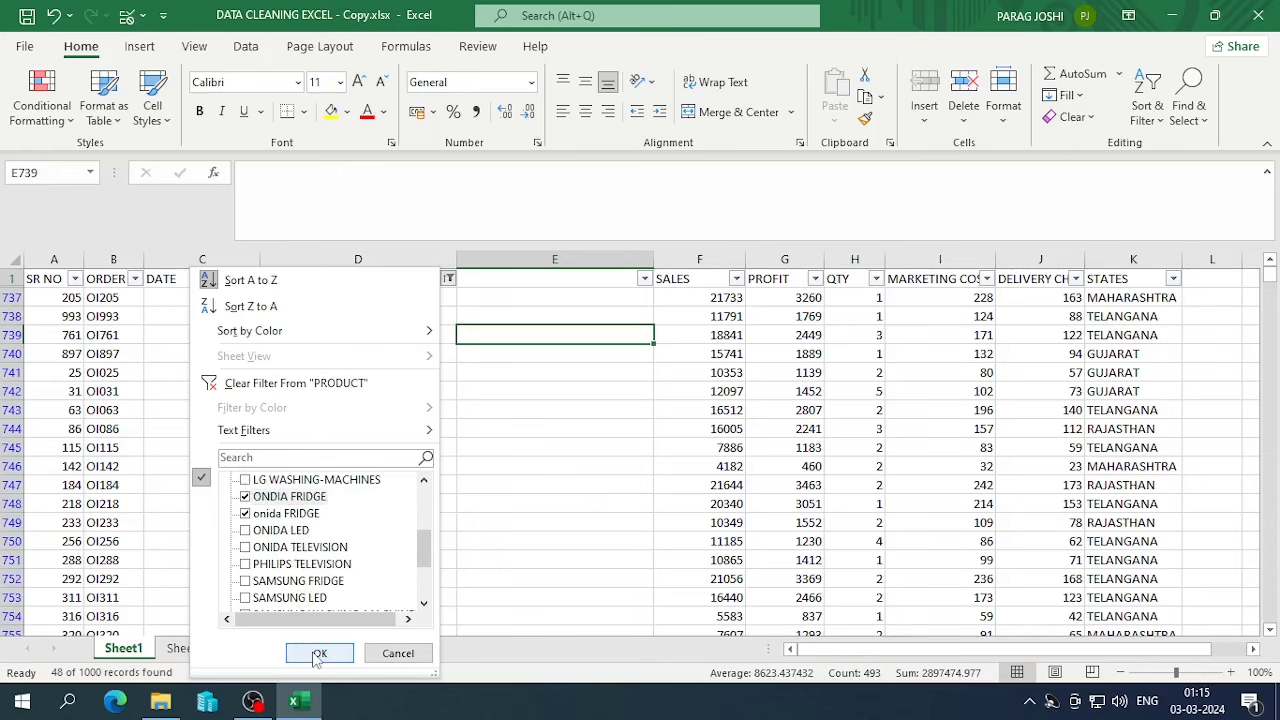
{"action": "left_click", "coordinate": [318, 654]}
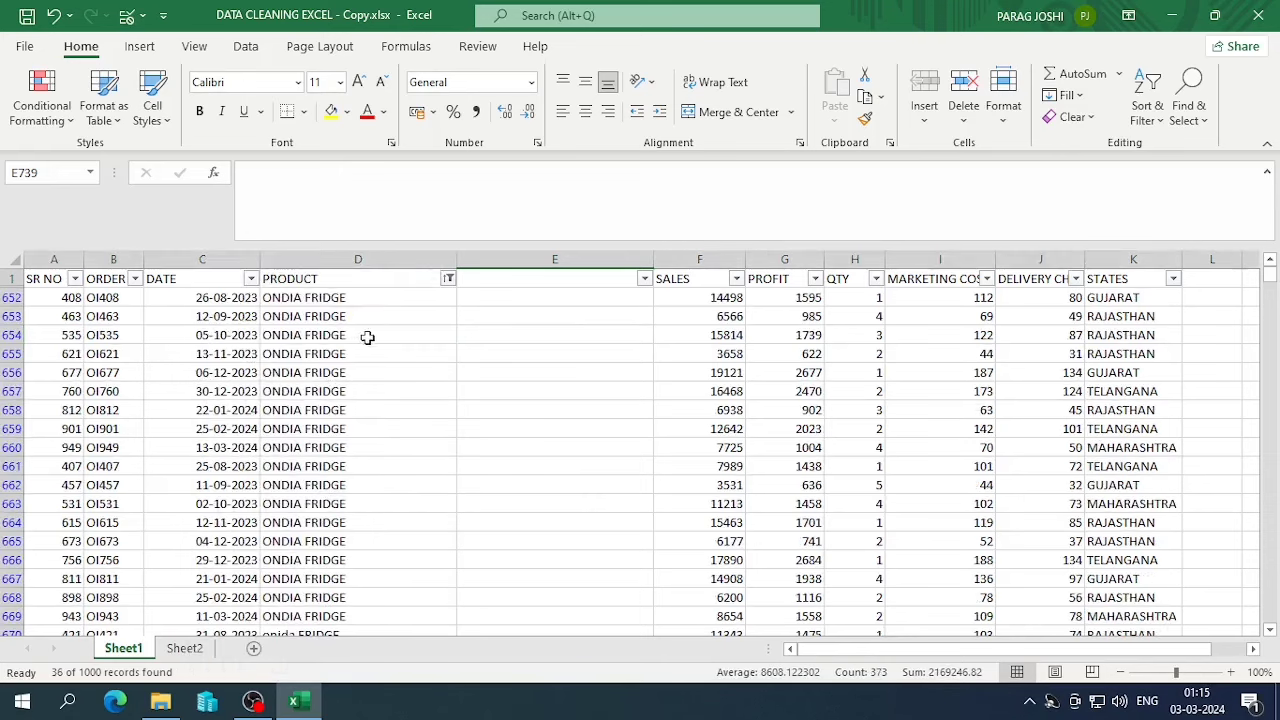
- Replace every occurrence of "ONDIA" with "ONIDA" in the filtered fridge rows
{"action": "scroll", "coordinate": [380, 434], "scroll_direction": "down", "scroll_amount": 4}
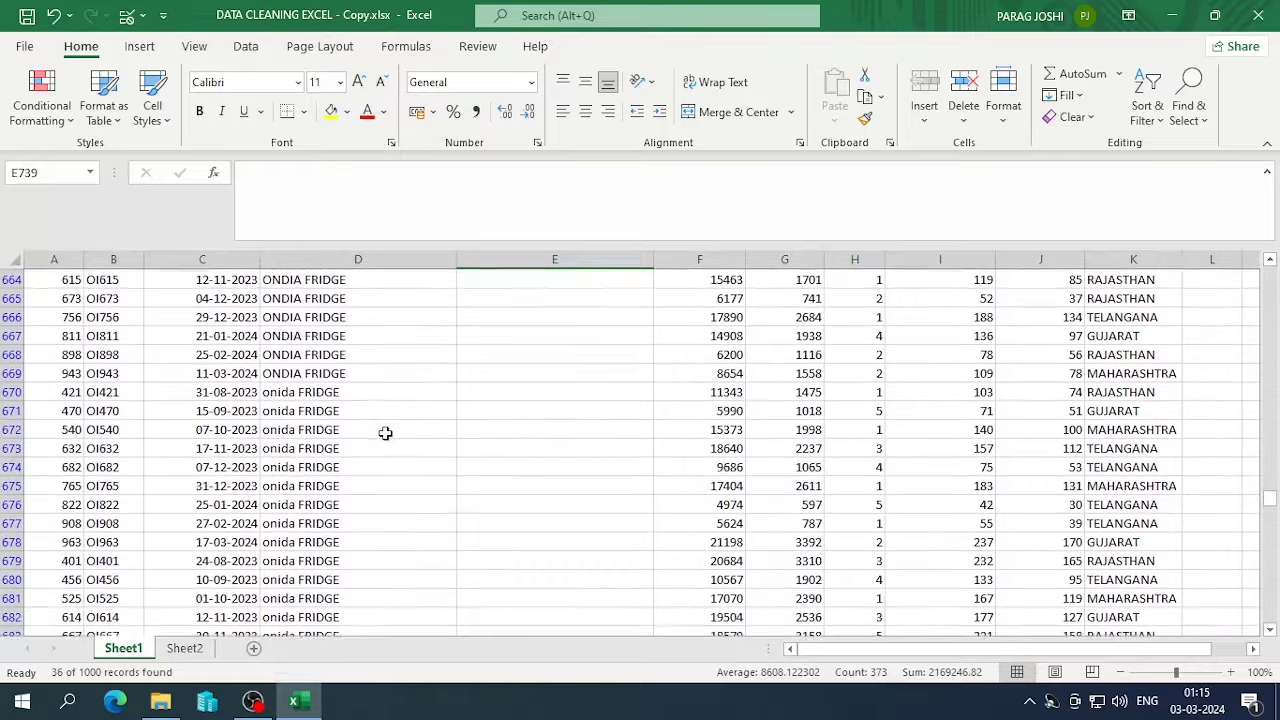
{"action": "scroll", "coordinate": [487, 423], "scroll_direction": "up", "scroll_amount": 4}
{"action": "left_click", "coordinate": [490, 338]}
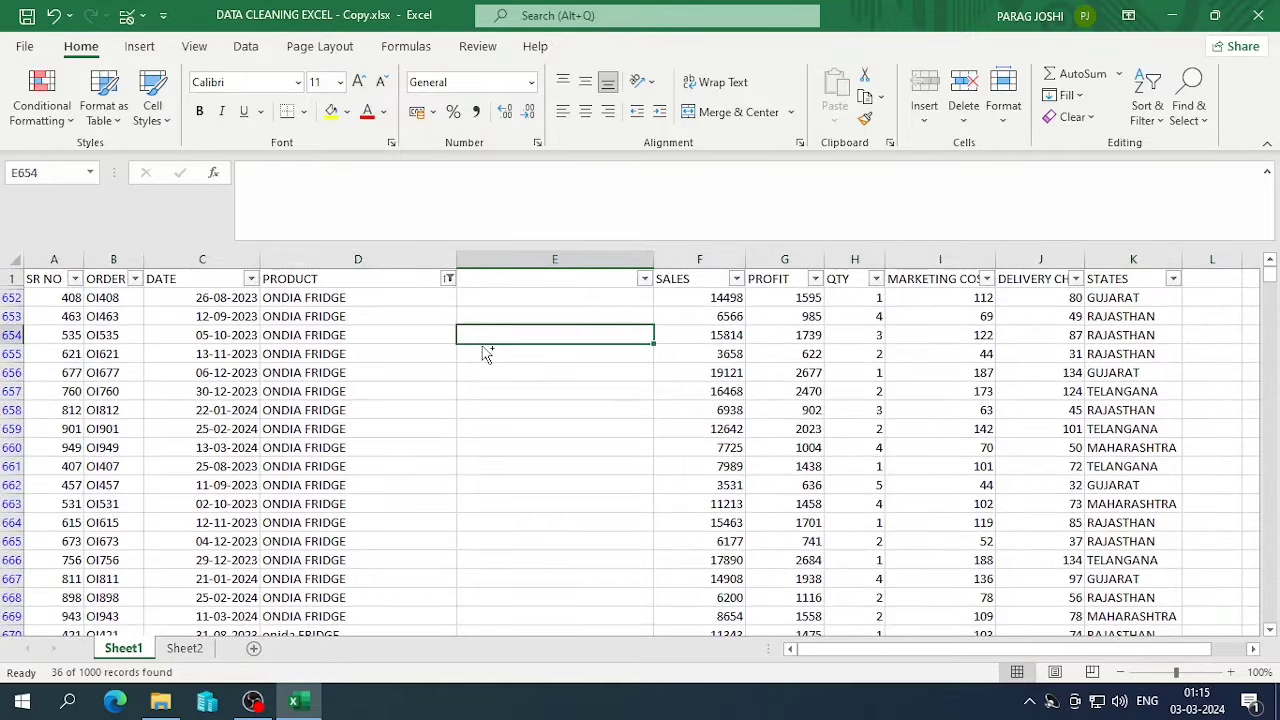
{"action": "key", "text": "ctrl+f"}
{"action": "type", "text": "ONDIA"}
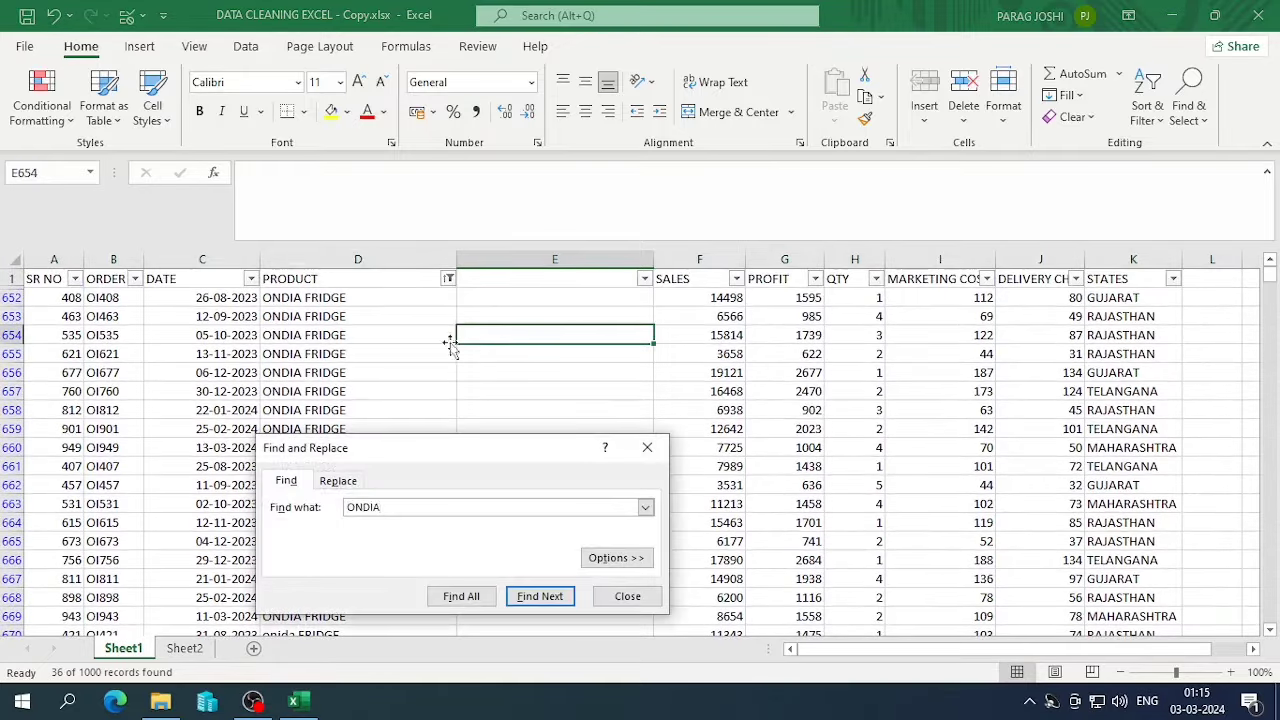
{"action": "left_click", "coordinate": [338, 481]}
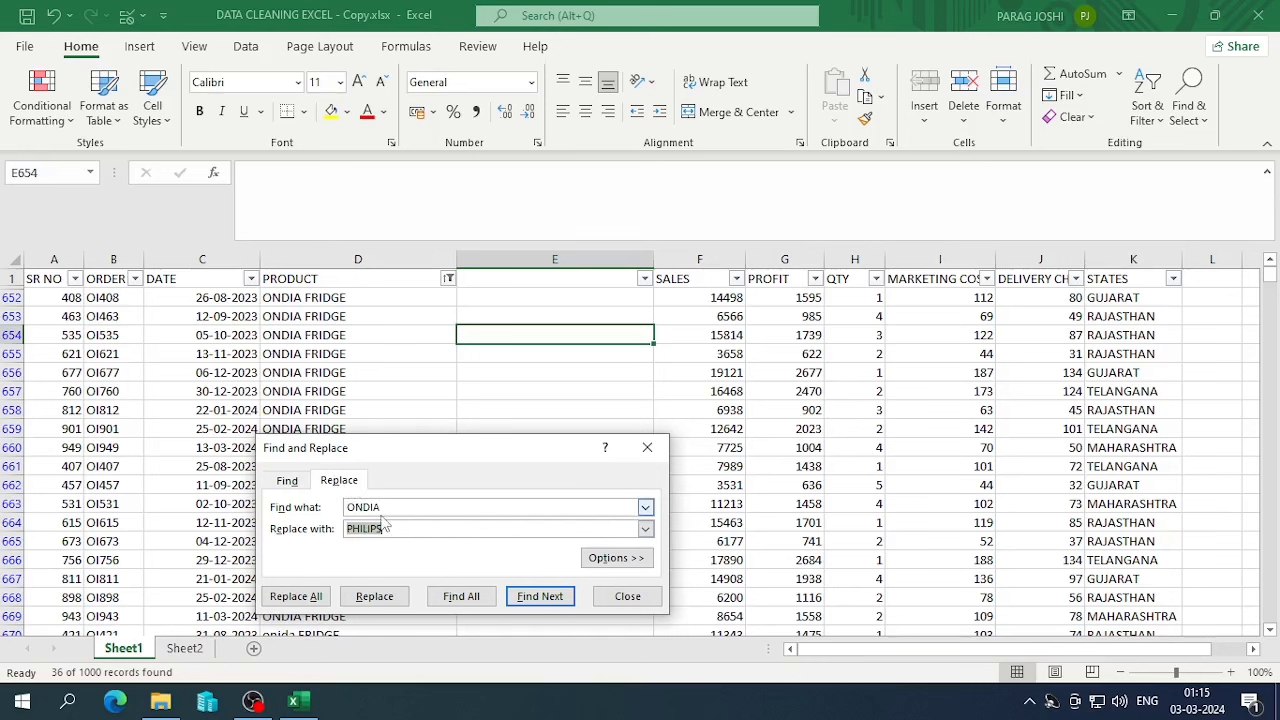
{"action": "type", "text": "ONIDA"}
{"action": "left_click", "coordinate": [296, 596]}
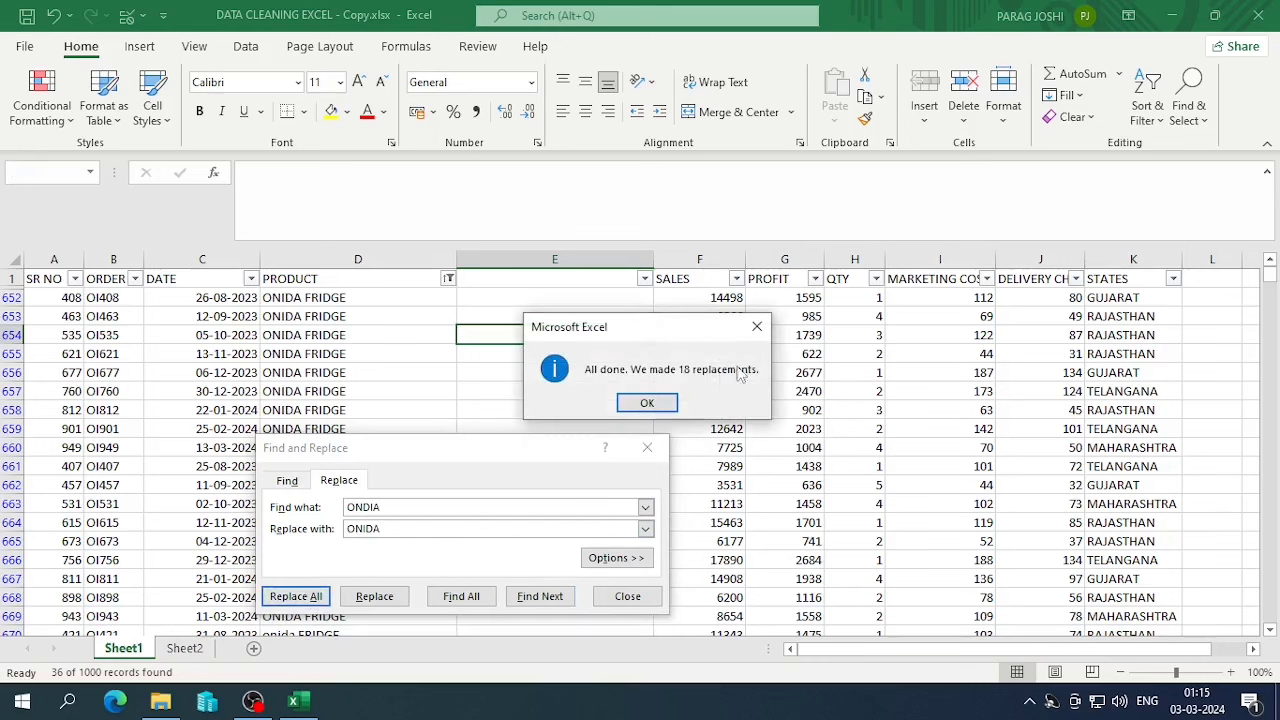
{"action": "left_click", "coordinate": [647, 403]}
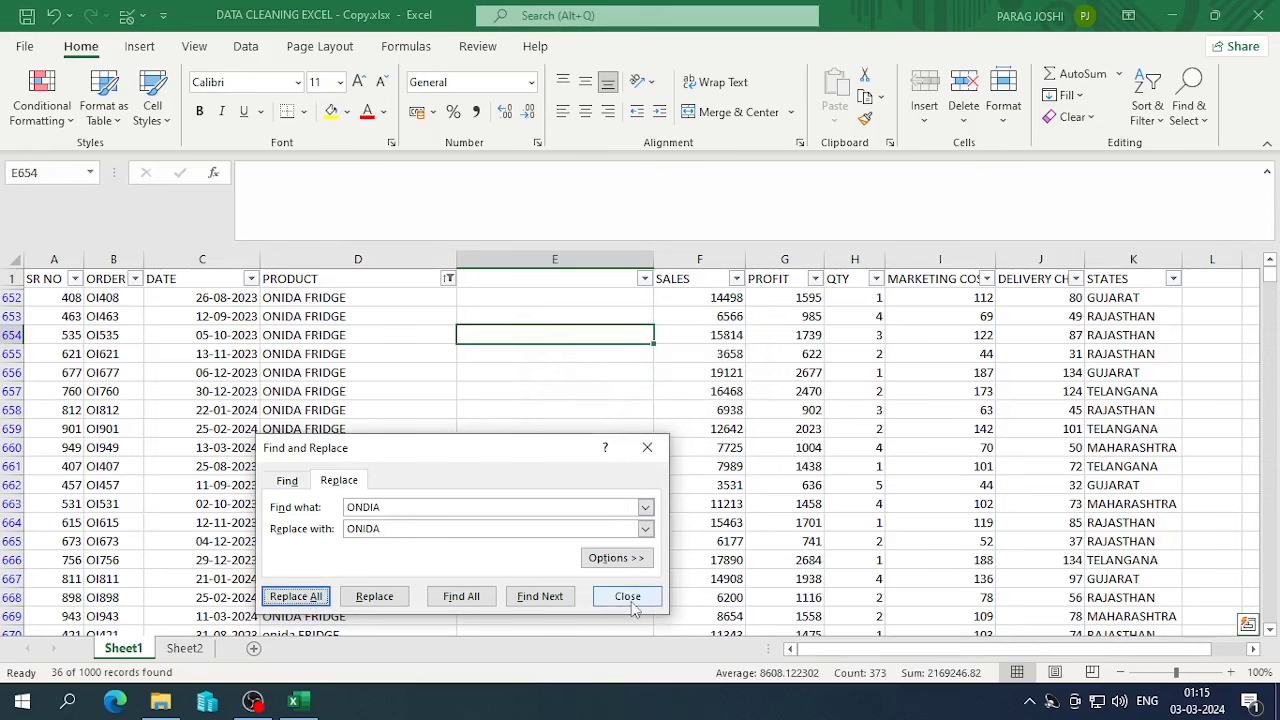
{"action": "left_click", "coordinate": [629, 598]}
- Look through the PRODUCT filter values for remaining misspellings and show only GL TELEVISION and LG TELEVISION
{"action": "left_click", "coordinate": [448, 279]}
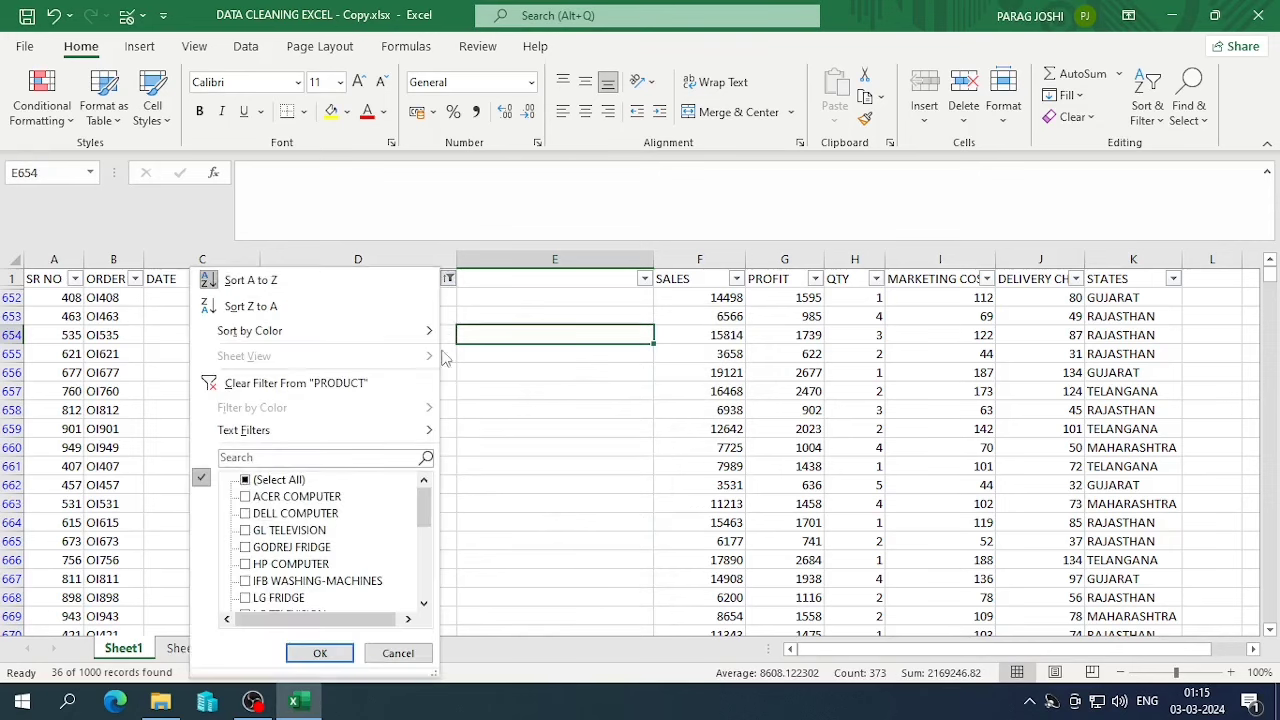
{"action": "scroll", "coordinate": [298, 553], "scroll_direction": "down", "scroll_amount": 3}
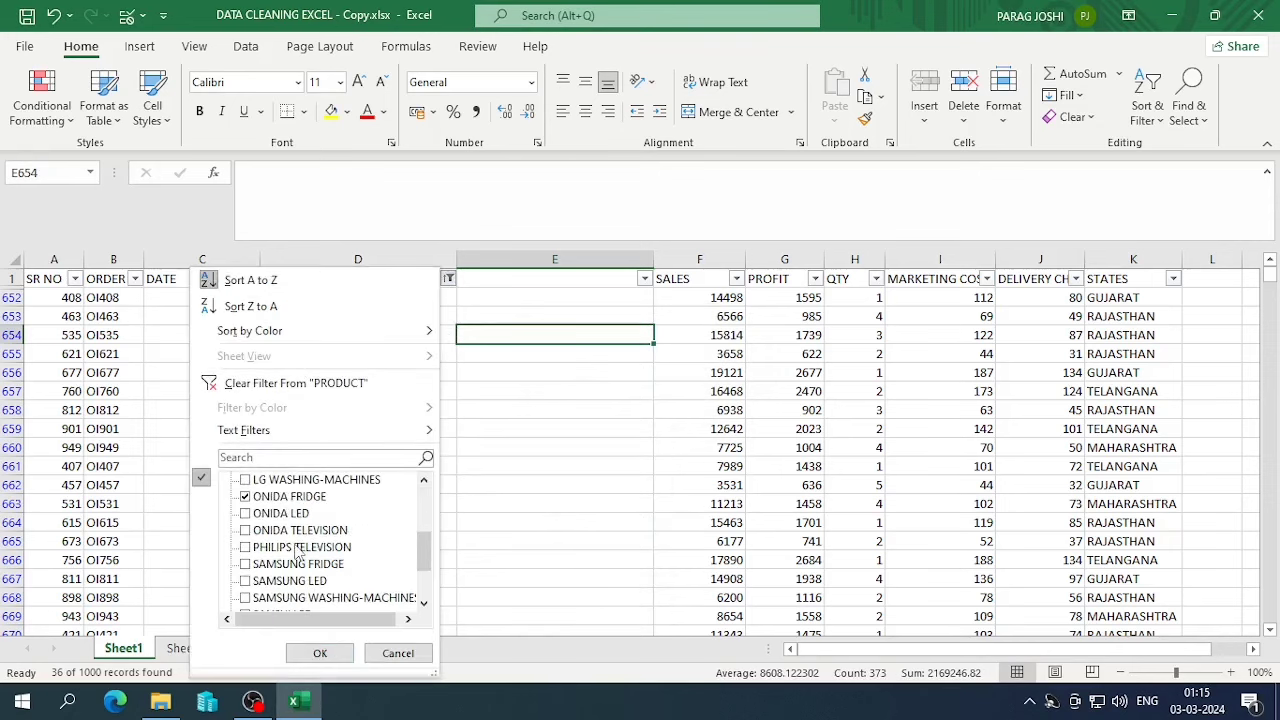
{"action": "scroll", "coordinate": [298, 553], "scroll_direction": "down", "scroll_amount": 2}
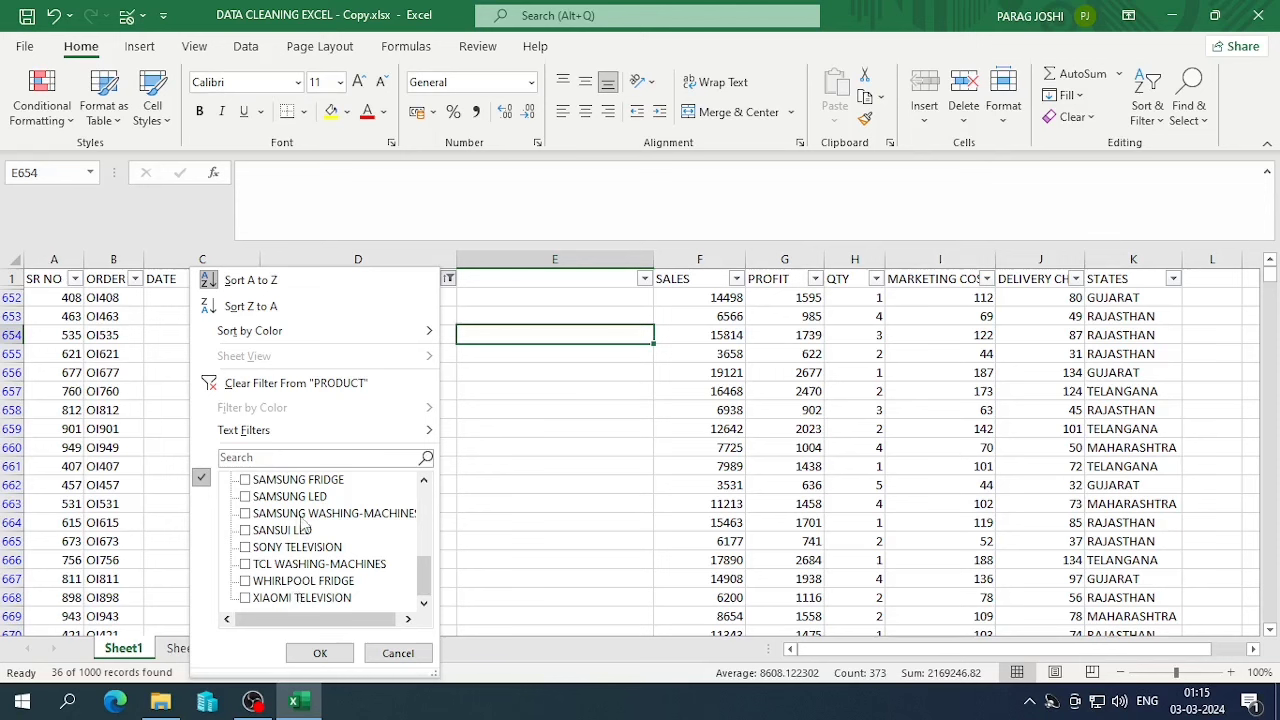
{"action": "scroll", "coordinate": [300, 527], "scroll_direction": "up", "scroll_amount": 3}
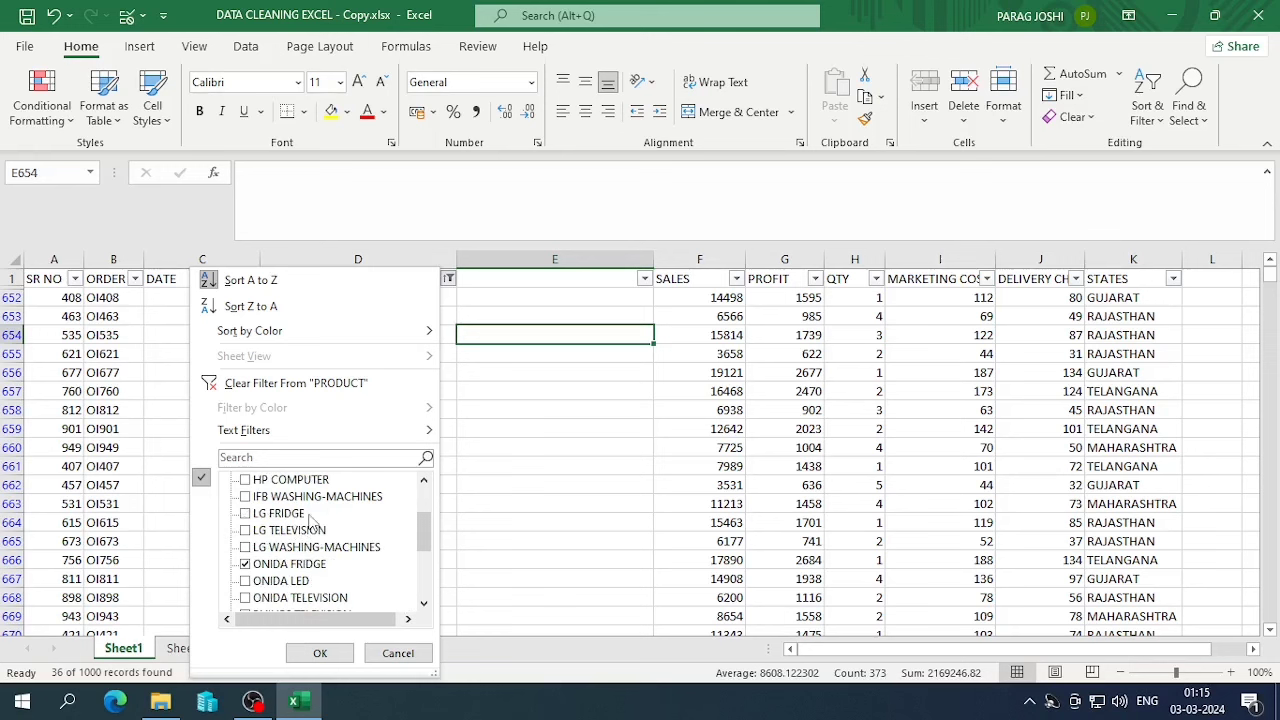
{"action": "scroll", "coordinate": [311, 520], "scroll_direction": "up", "scroll_amount": 1}
{"action": "left_click", "coordinate": [318, 499]}
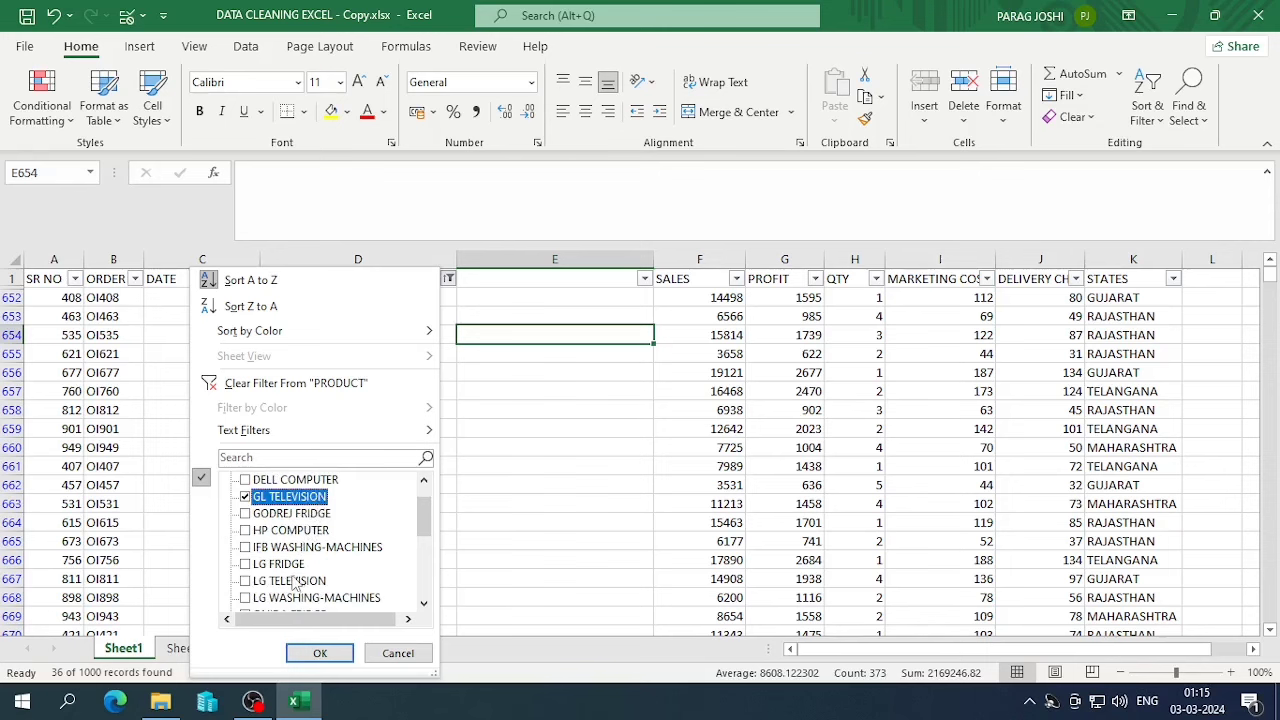
{"action": "left_click", "coordinate": [296, 582]}
{"action": "scroll", "coordinate": [300, 590], "scroll_direction": "down", "scroll_amount": 3}
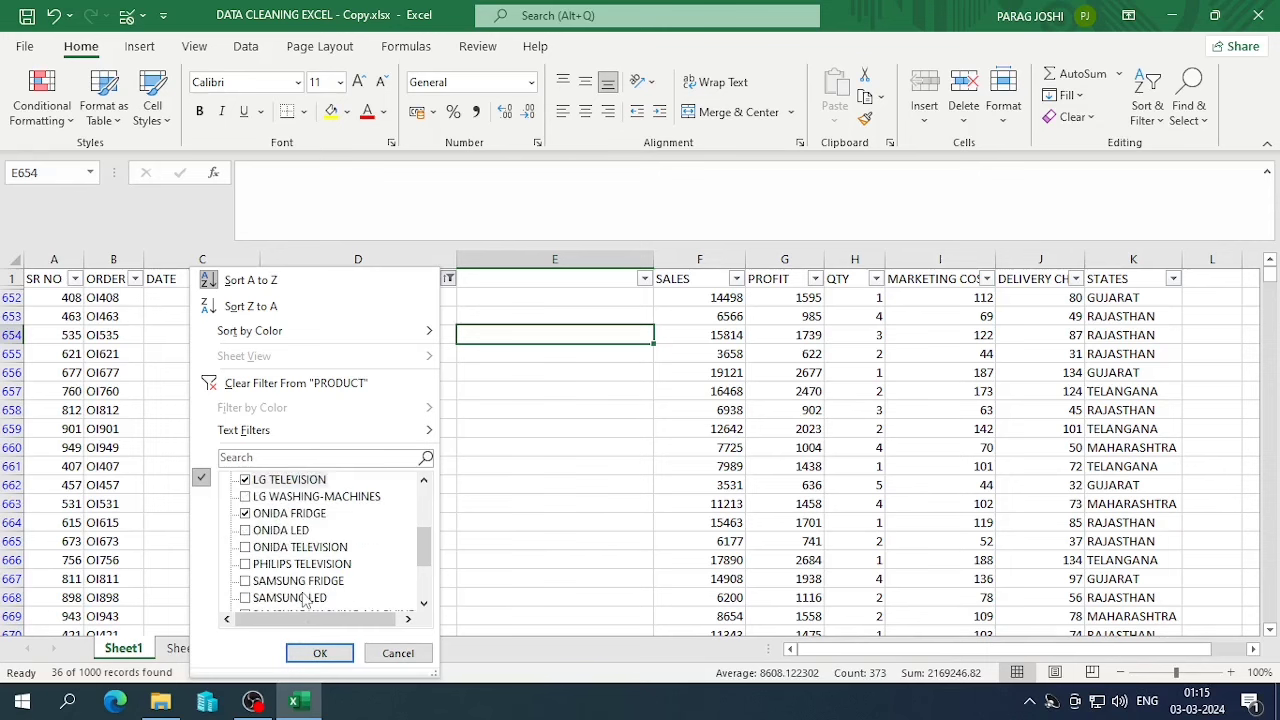
{"action": "scroll", "coordinate": [298, 570], "scroll_direction": "up", "scroll_amount": 1}
{"action": "left_click", "coordinate": [310, 515]}
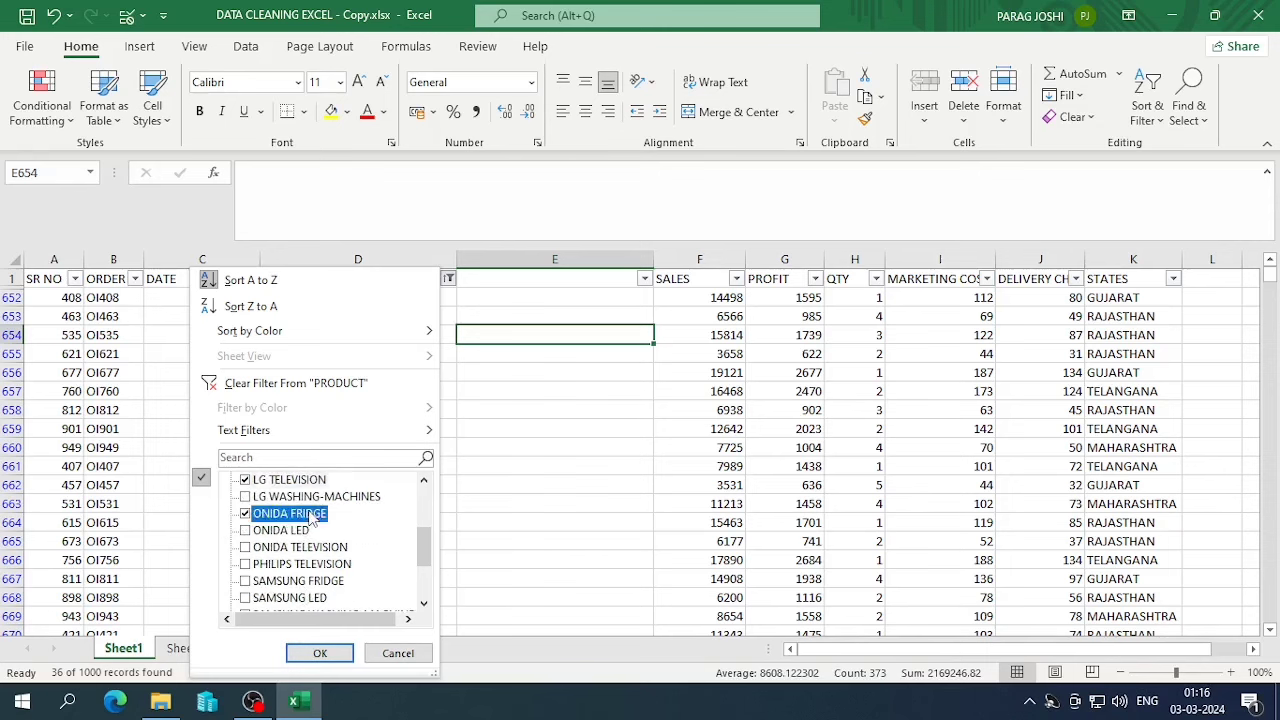
{"action": "scroll", "coordinate": [307, 540], "scroll_direction": "up", "scroll_amount": 3}
{"action": "scroll", "coordinate": [307, 540], "scroll_direction": "down", "scroll_amount": 5}
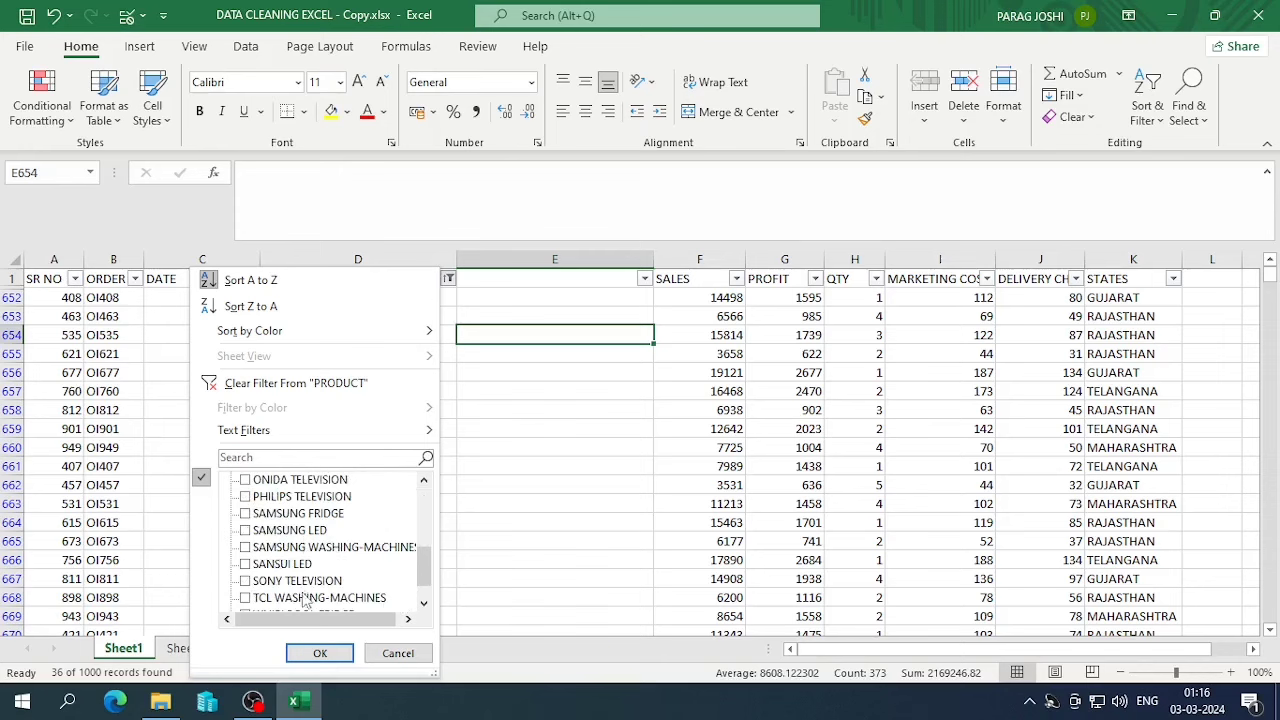
{"action": "left_click", "coordinate": [320, 653]}
- Check the filtered television rows and correct the GL TELEVISION entry in cell D324 to LG TELEVISION
{"action": "scroll", "coordinate": [417, 463], "scroll_direction": "down", "scroll_amount": 7}
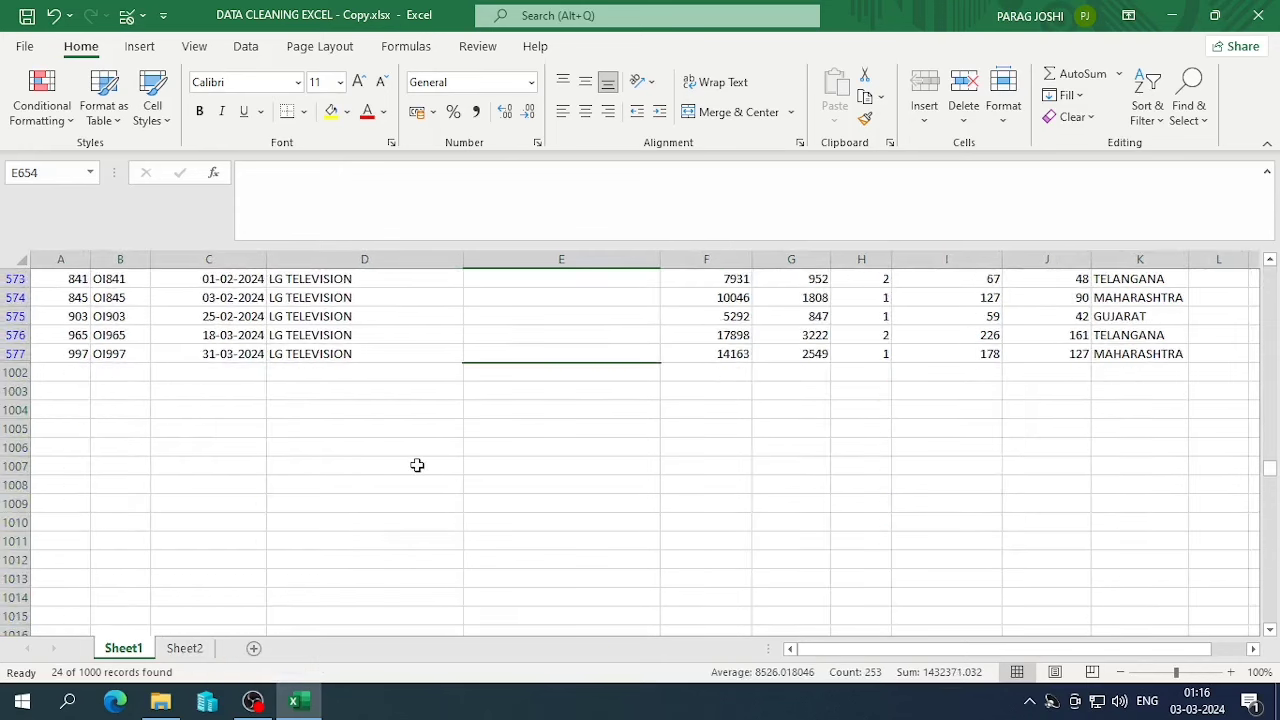
{"action": "scroll", "coordinate": [296, 435], "scroll_direction": "up", "scroll_amount": 3}
{"action": "scroll", "coordinate": [363, 492], "scroll_direction": "up", "scroll_amount": 4}
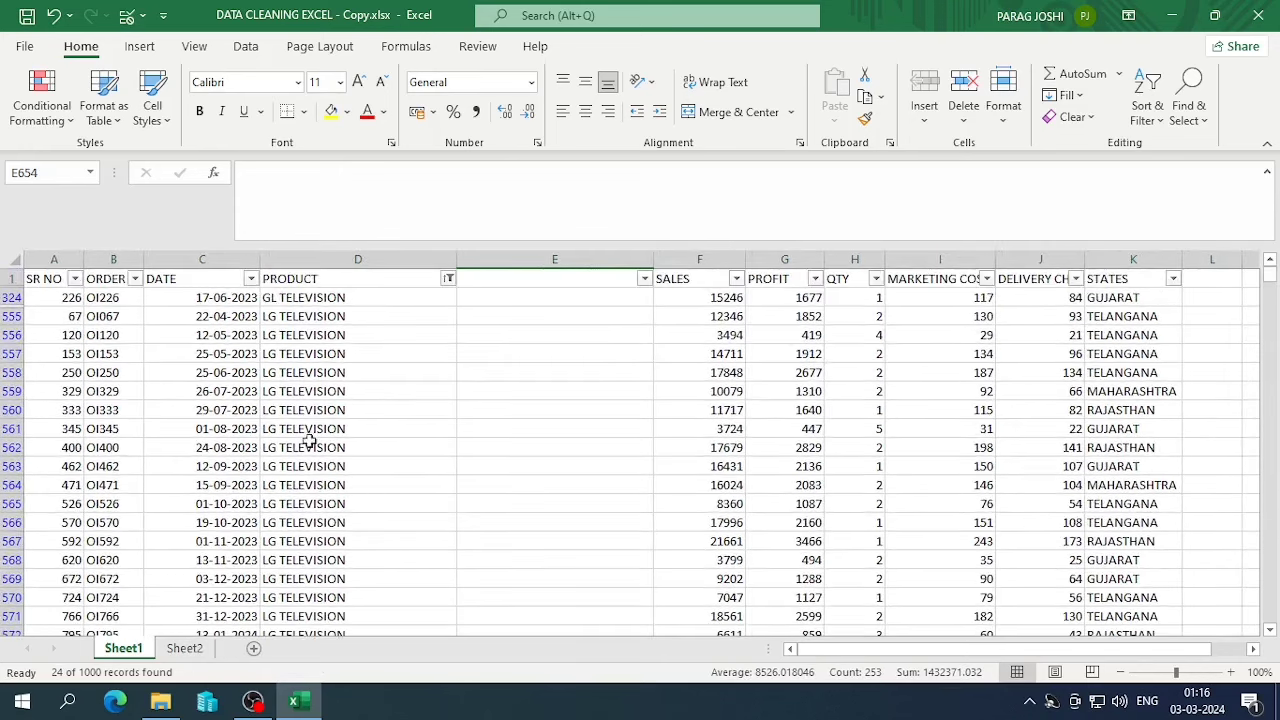
{"action": "double_click", "coordinate": [281, 298]}
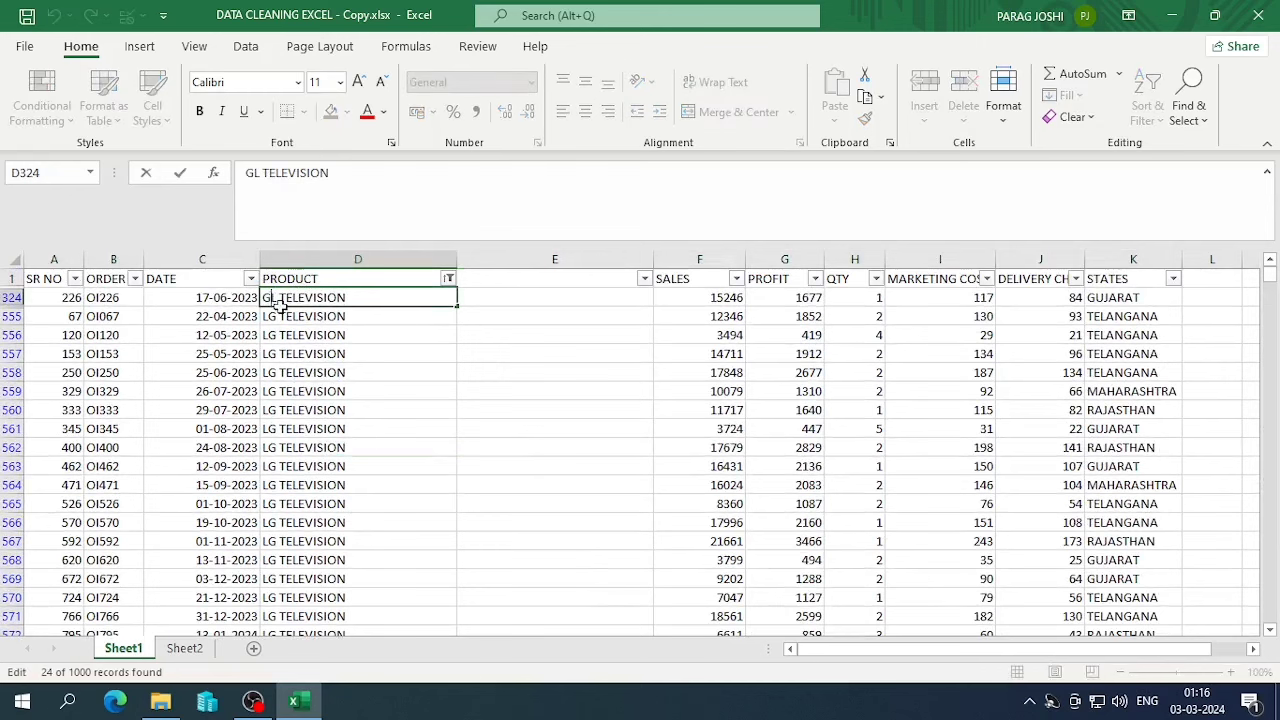
{"action": "key", "text": "BackSpace"}
{"action": "key", "text": "BackSpace"}
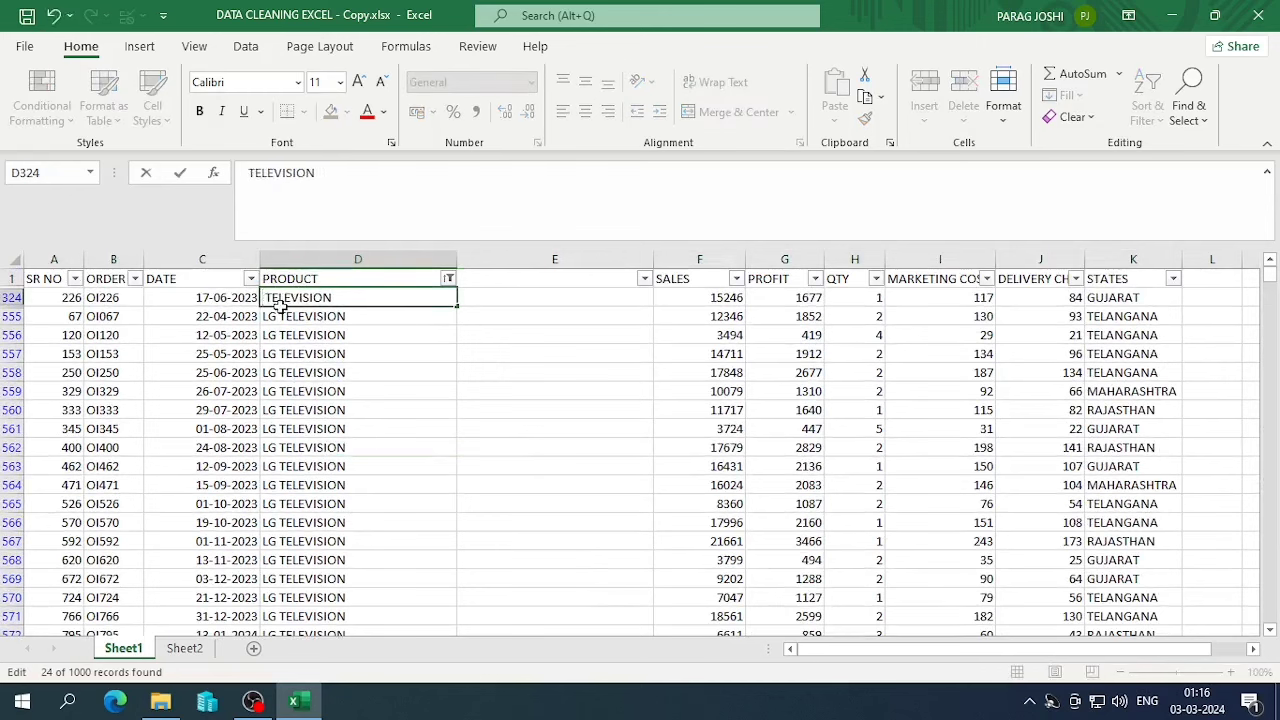
{"action": "type", "text": "LG"}
{"action": "key", "text": "Return"}
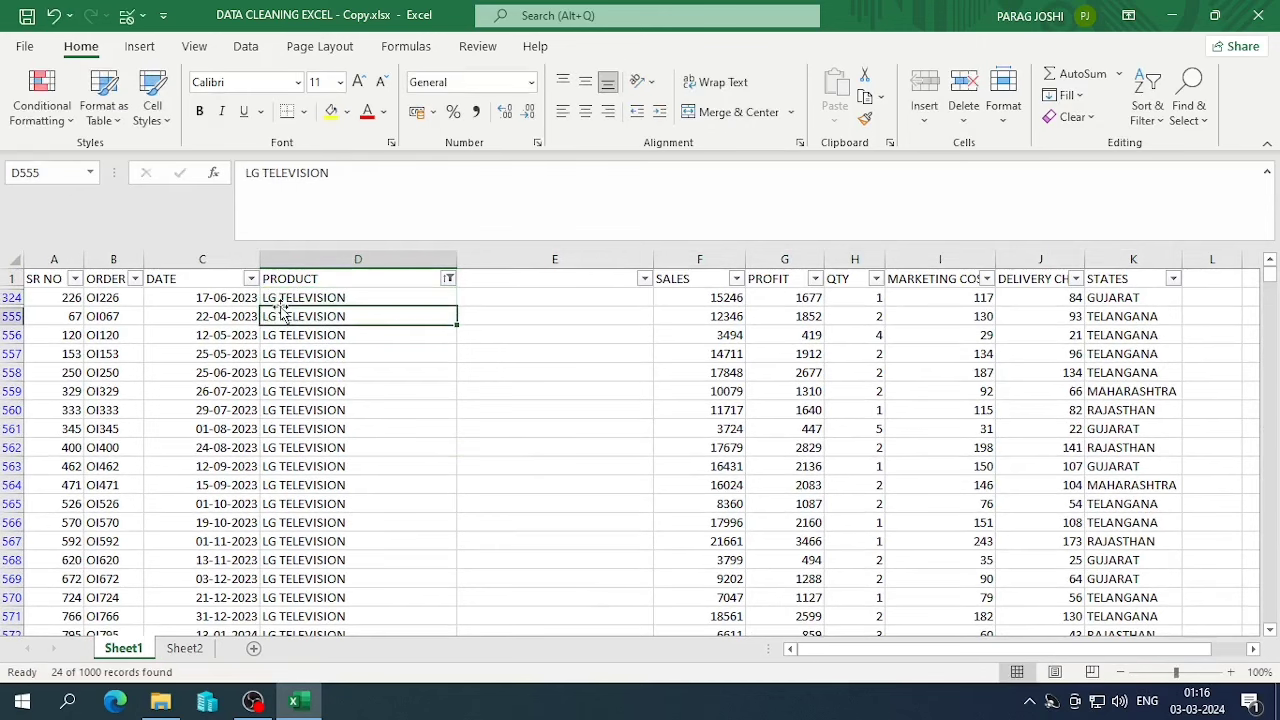
- Look through the PRODUCT filter values again for any remaining misspelled brand names, leaving the current filter in place
{"action": "left_click", "coordinate": [448, 278]}
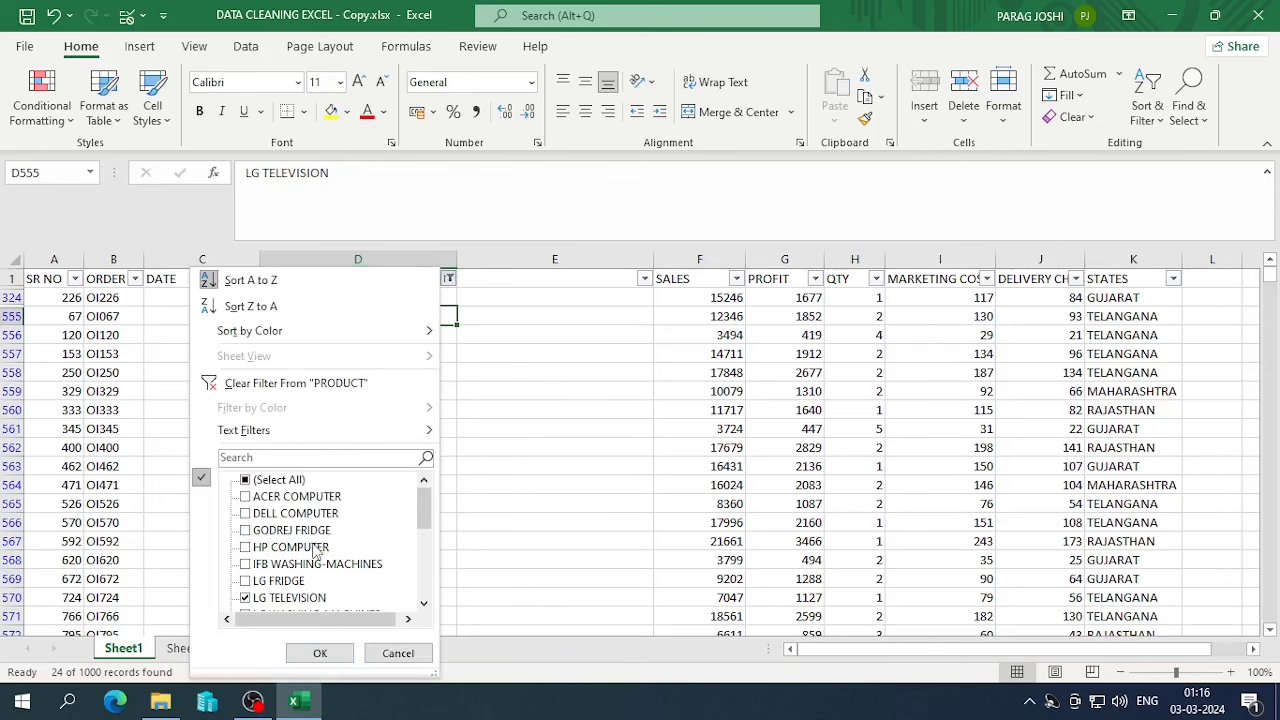
{"action": "scroll", "coordinate": [316, 550], "scroll_direction": "down", "scroll_amount": 1}
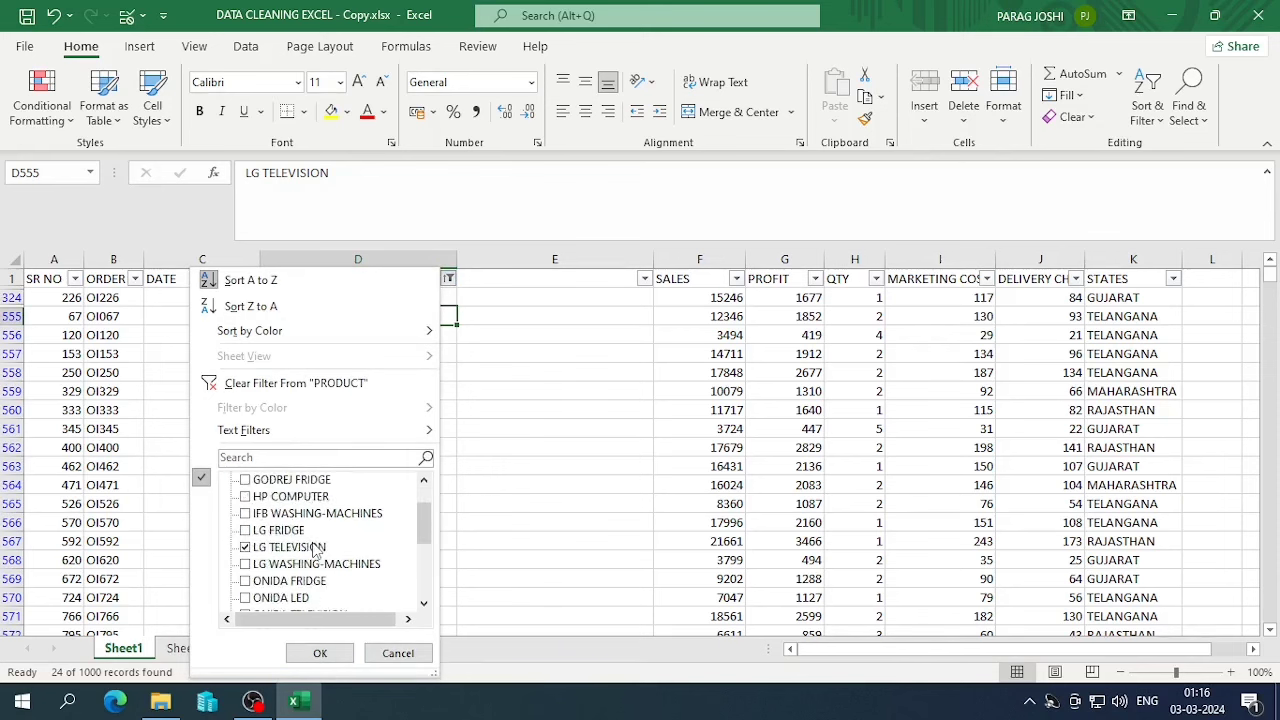
{"action": "scroll", "coordinate": [309, 560], "scroll_direction": "down", "scroll_amount": 1}
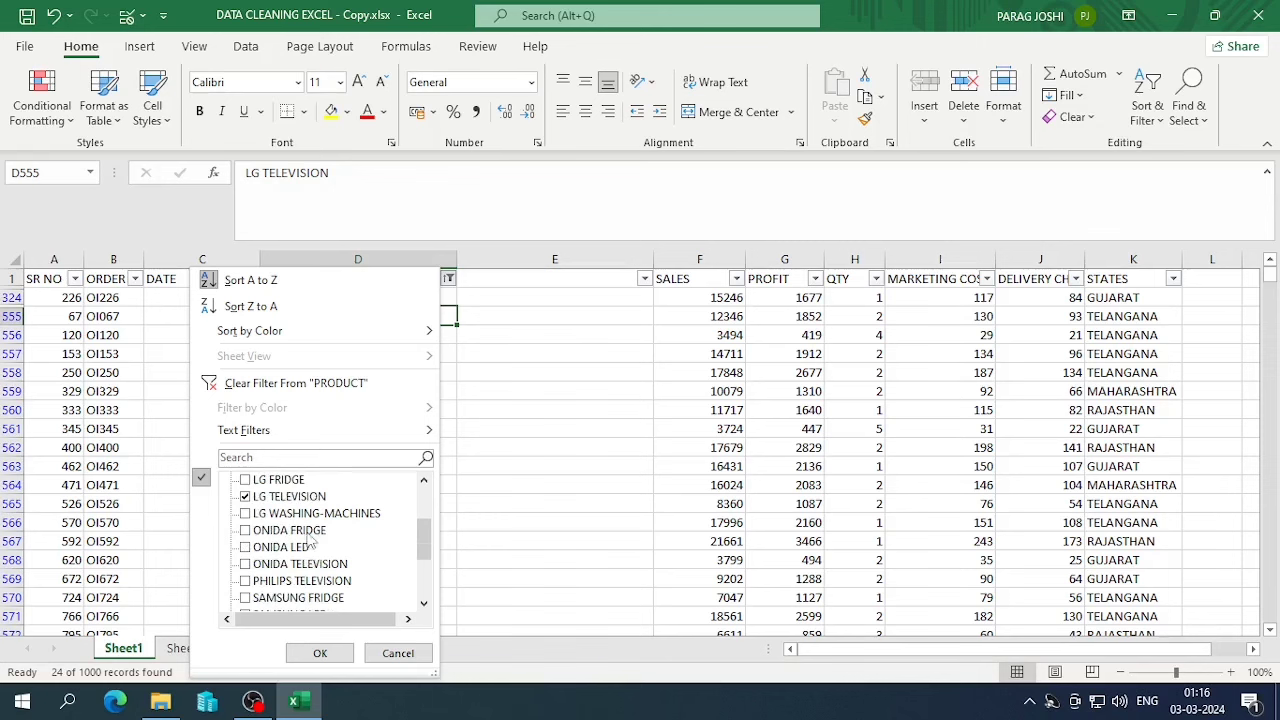
{"action": "scroll", "coordinate": [318, 546], "scroll_direction": "down", "scroll_amount": 3}
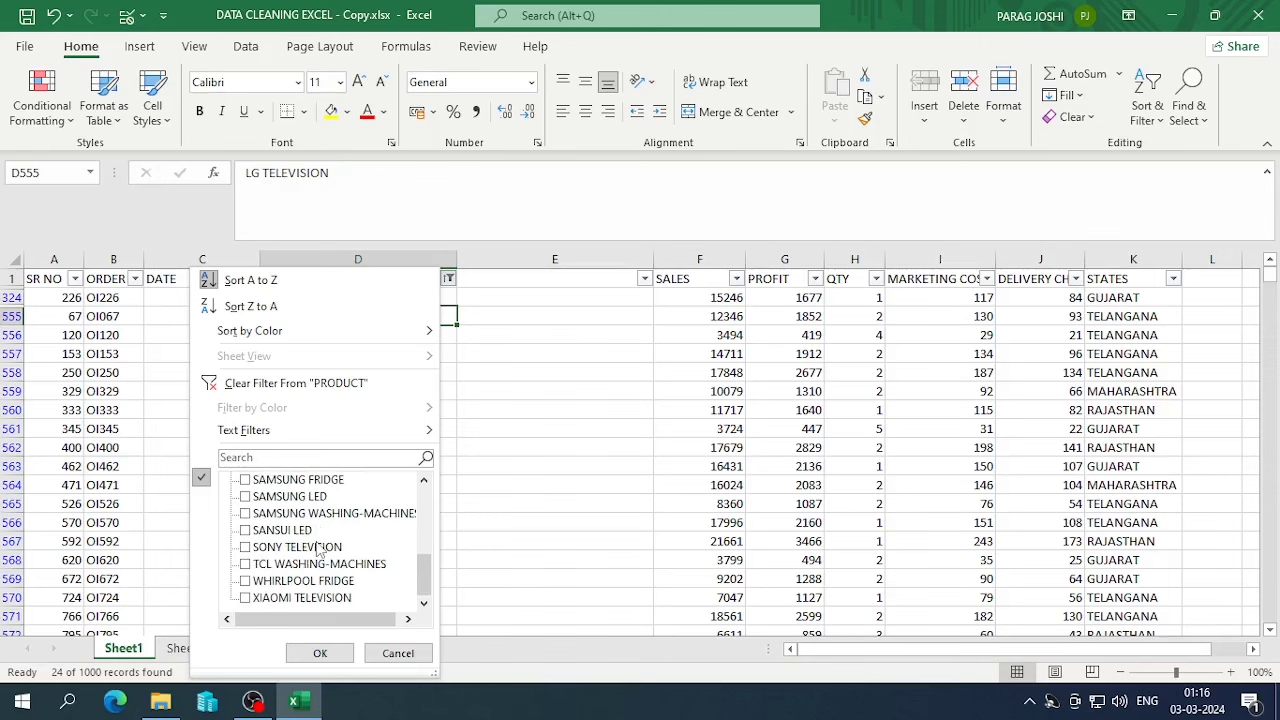
{"action": "scroll", "coordinate": [318, 548], "scroll_direction": "up", "scroll_amount": 4}
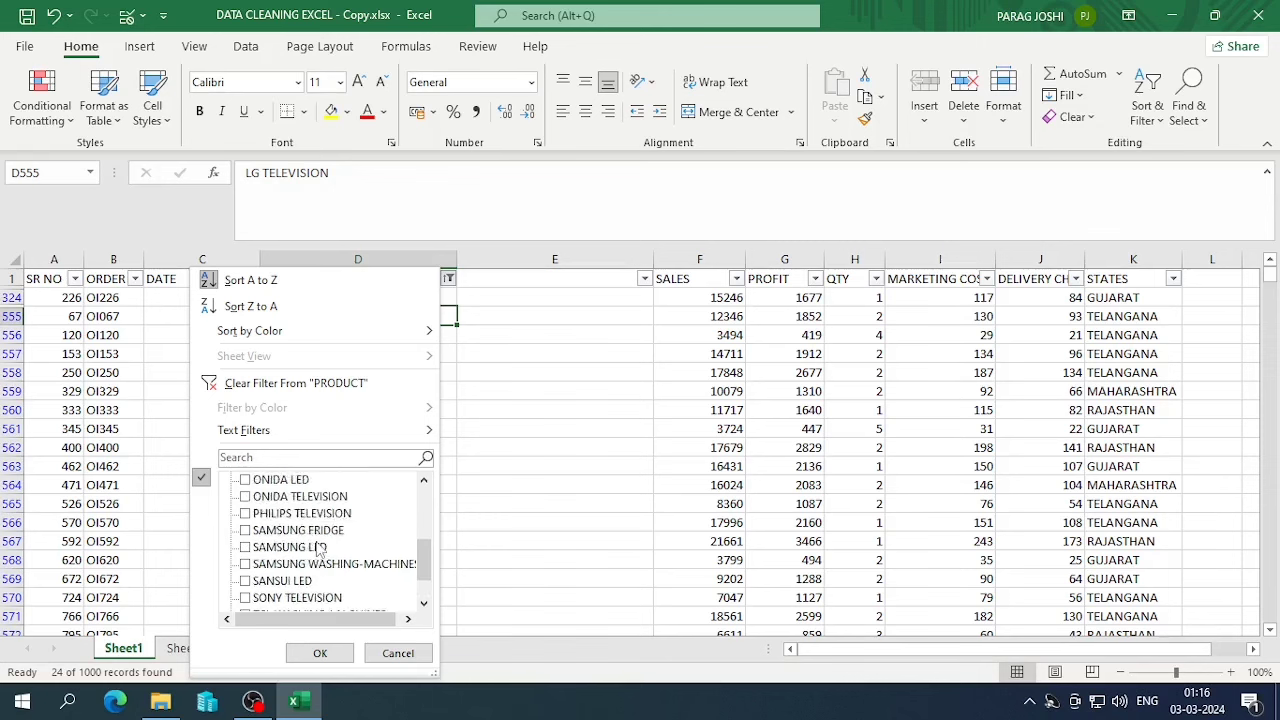
{"action": "left_click", "coordinate": [390, 653]}
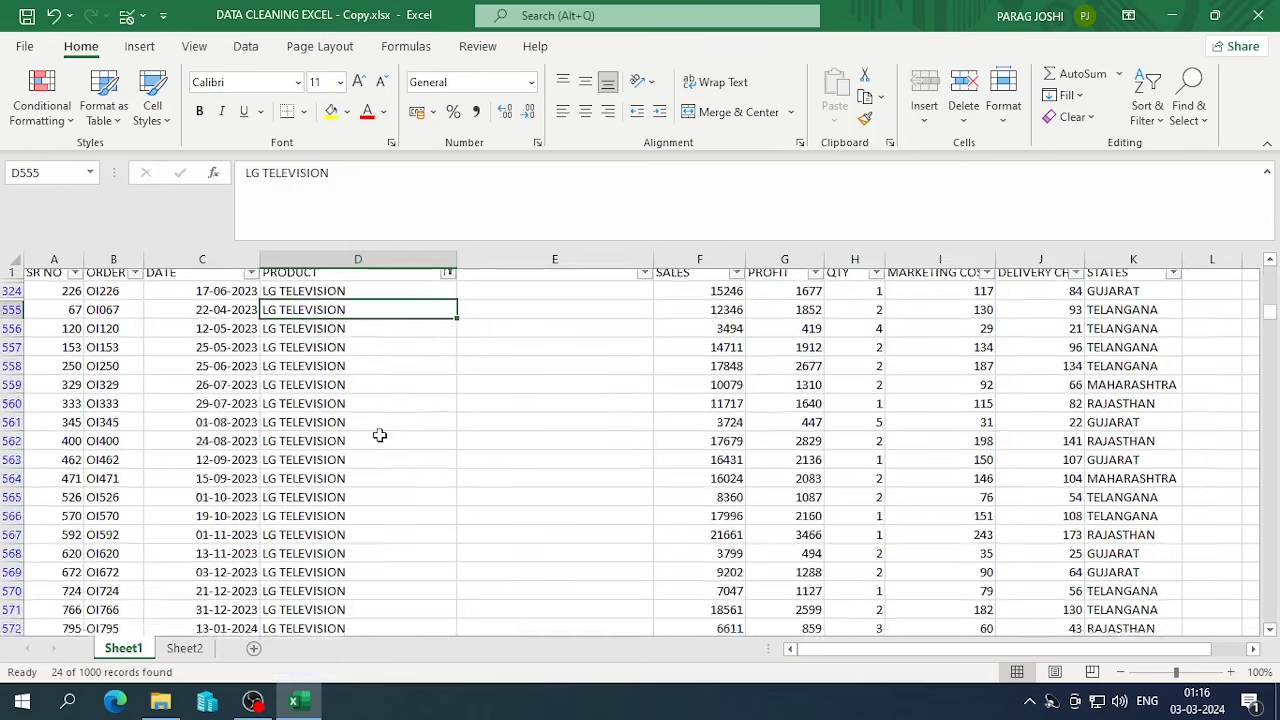
{"action": "scroll", "coordinate": [366, 403], "scroll_direction": "down", "scroll_amount": 2}
{"action": "scroll", "coordinate": [366, 403], "scroll_direction": "up", "scroll_amount": 2}
- Select all values in the PRODUCT filter to show every product row again
{"action": "left_click", "coordinate": [448, 278]}
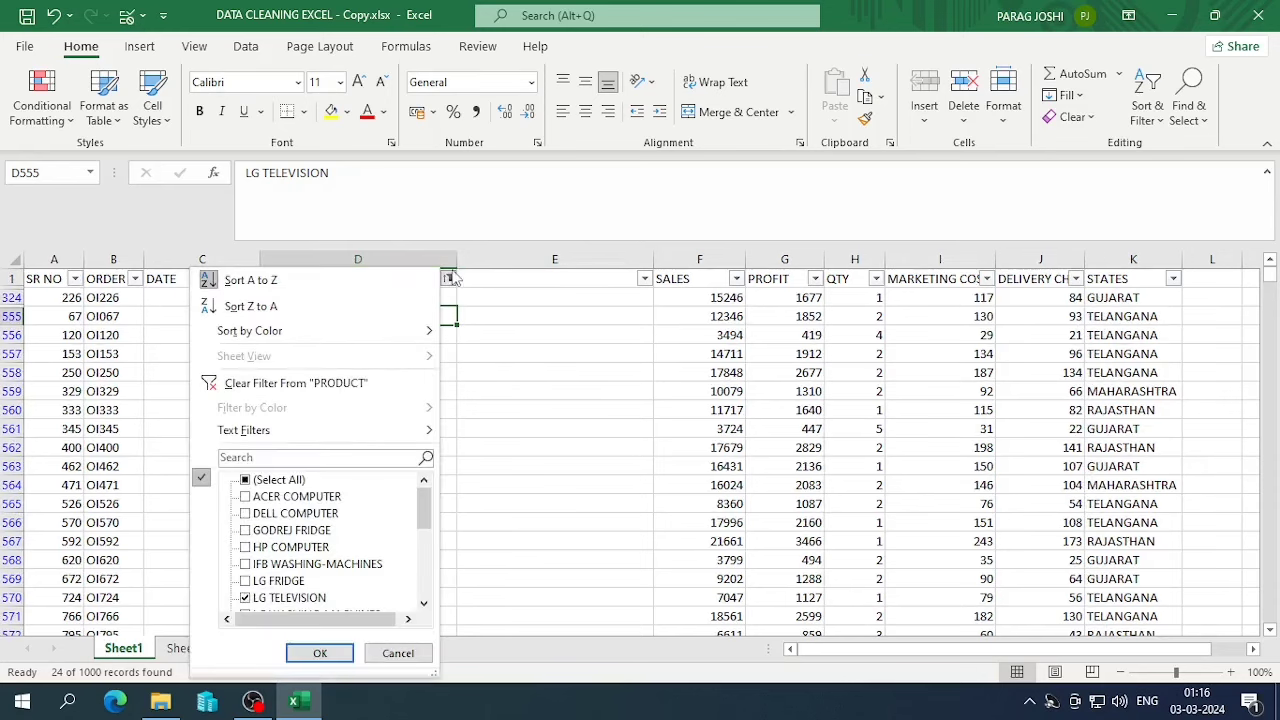
{"action": "left_click", "coordinate": [288, 479]}
{"action": "scroll", "coordinate": [323, 583], "scroll_direction": "down", "scroll_amount": 1}
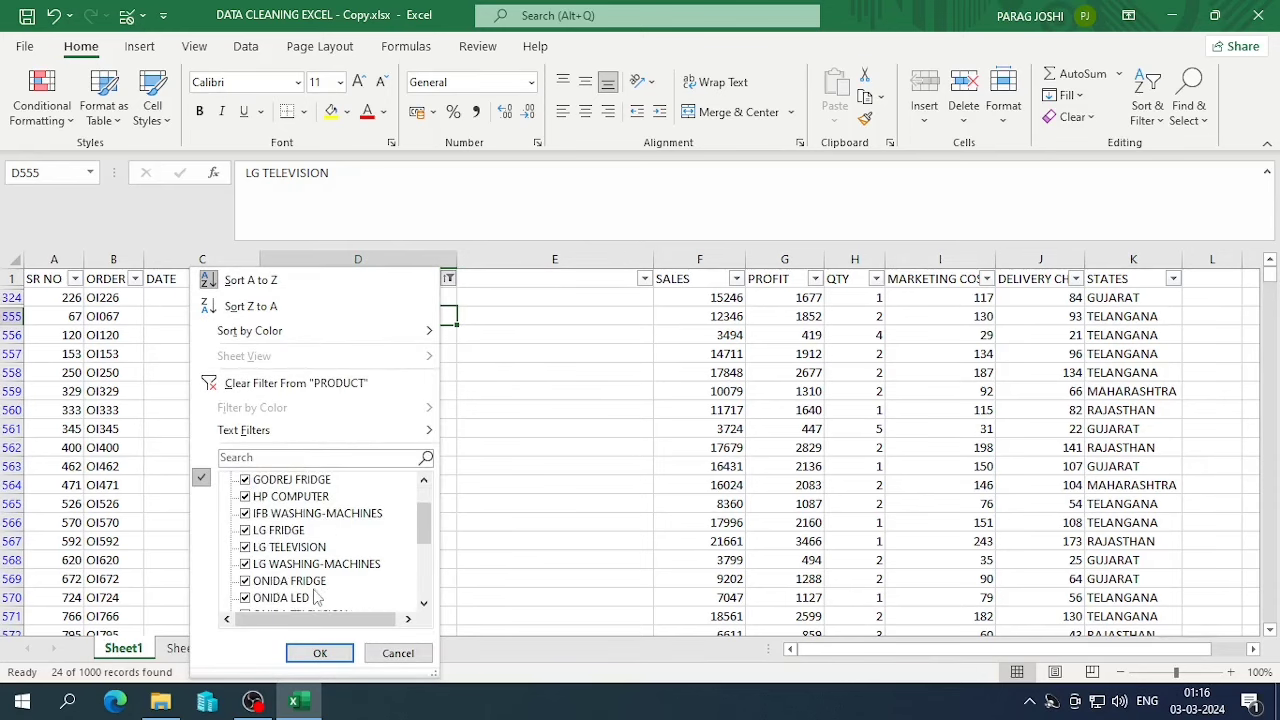
{"action": "scroll", "coordinate": [315, 597], "scroll_direction": "down", "scroll_amount": 3}
{"action": "scroll", "coordinate": [295, 550], "scroll_direction": "down", "scroll_amount": 1}
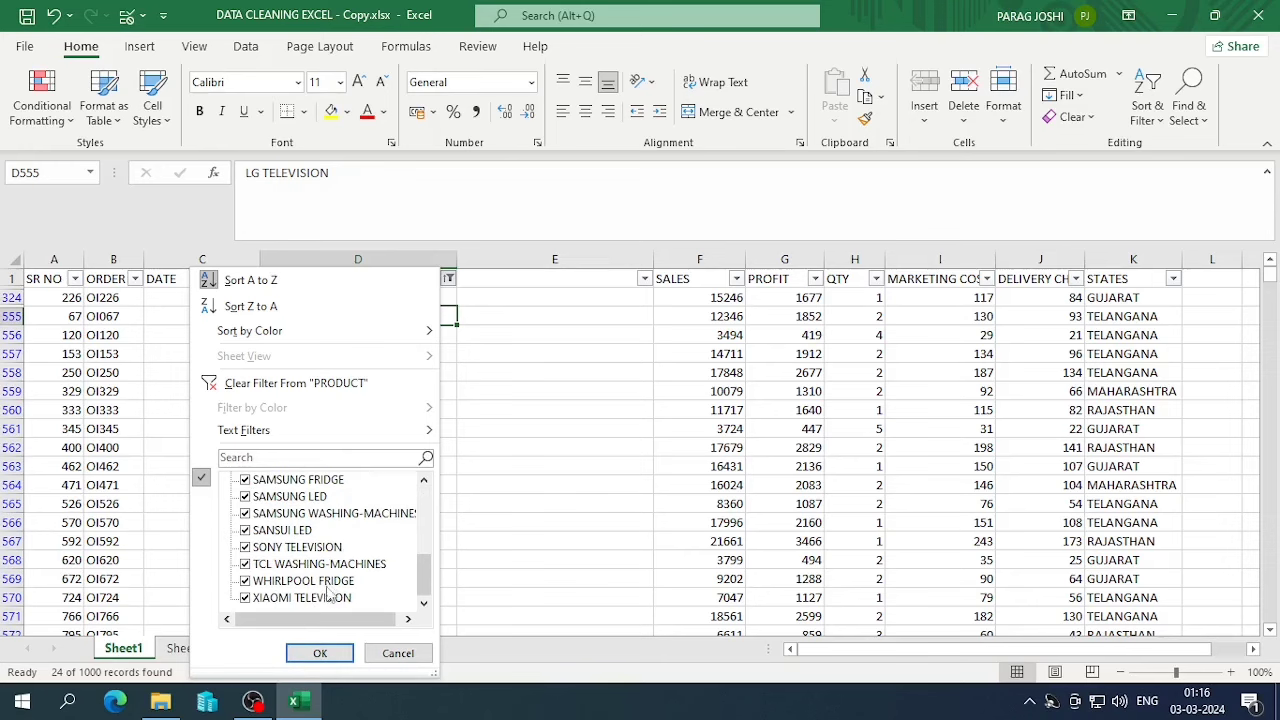
{"action": "scroll", "coordinate": [328, 592], "scroll_direction": "up", "scroll_amount": 5}
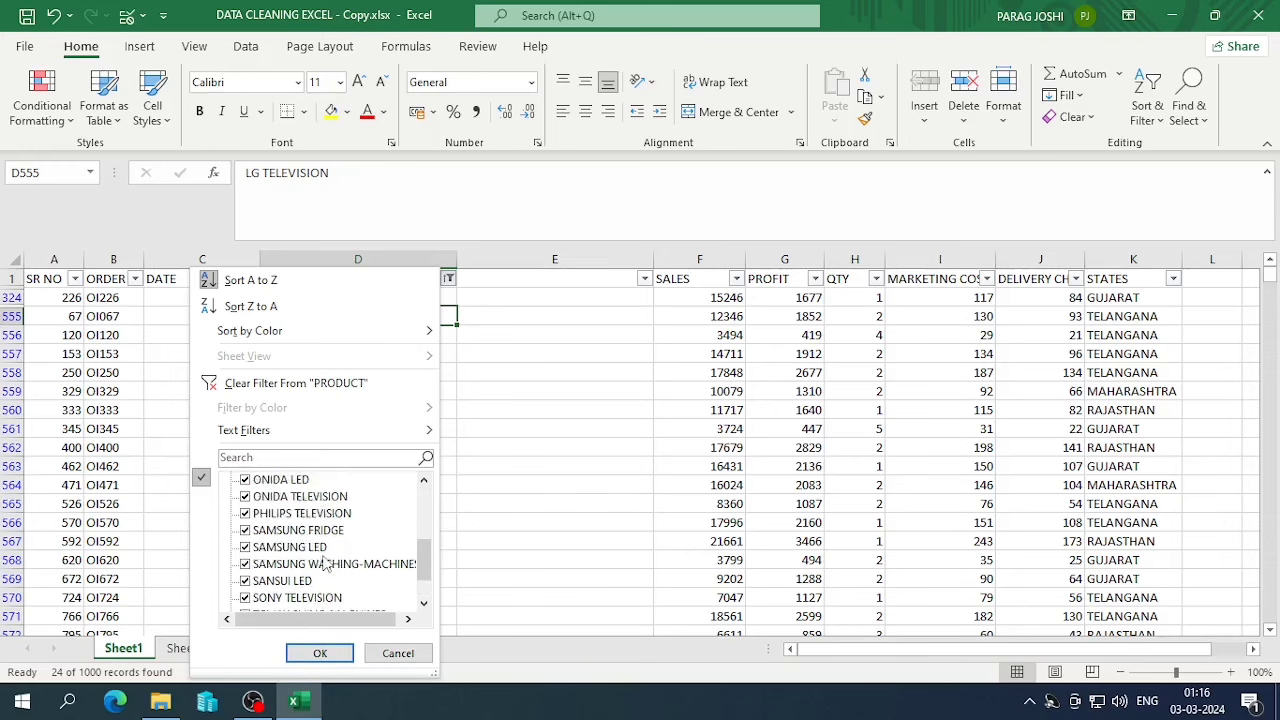
{"action": "left_click", "coordinate": [332, 658]}
- Look down the PRODUCT column for inconsistent letter case, comparing the LG fridge entries in cells D514 to D518
{"action": "scroll", "coordinate": [343, 398], "scroll_direction": "down", "scroll_amount": 15}
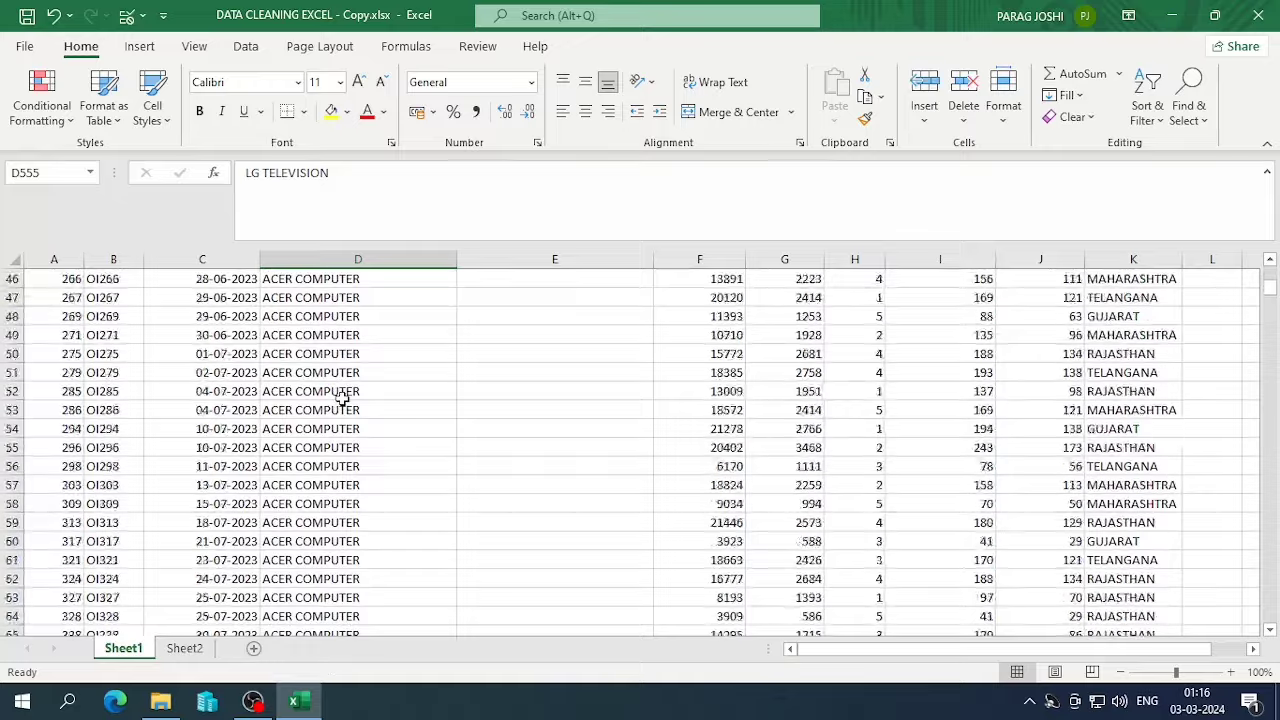
{"action": "scroll", "coordinate": [343, 398], "scroll_direction": "down", "scroll_amount": 20}
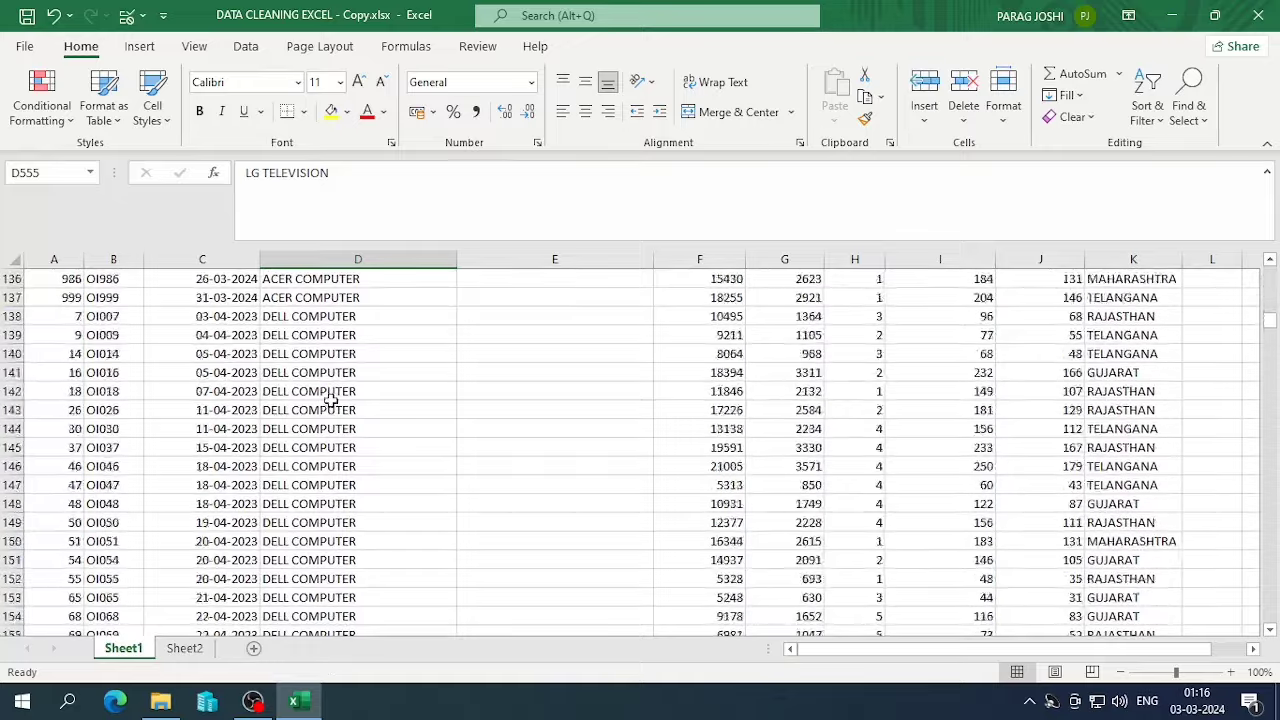
{"action": "scroll", "coordinate": [330, 400], "scroll_direction": "down", "scroll_amount": 20}
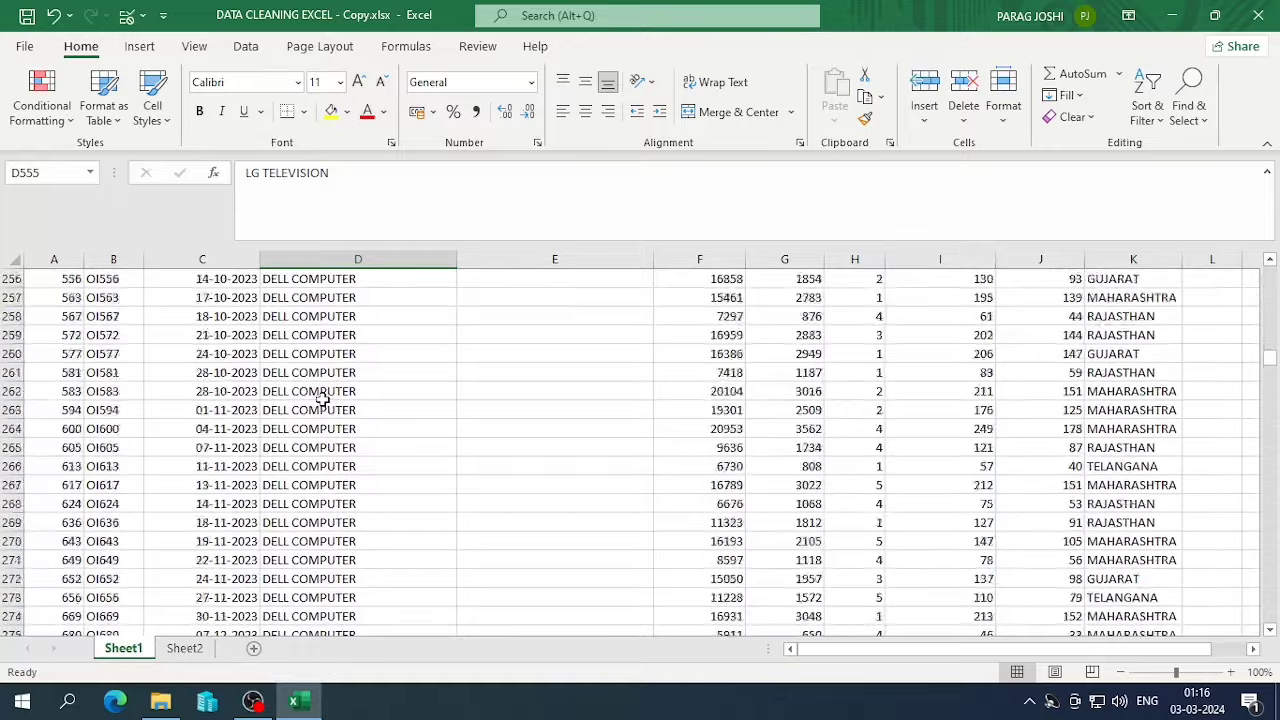
{"action": "scroll", "coordinate": [322, 400], "scroll_direction": "down", "scroll_amount": 20}
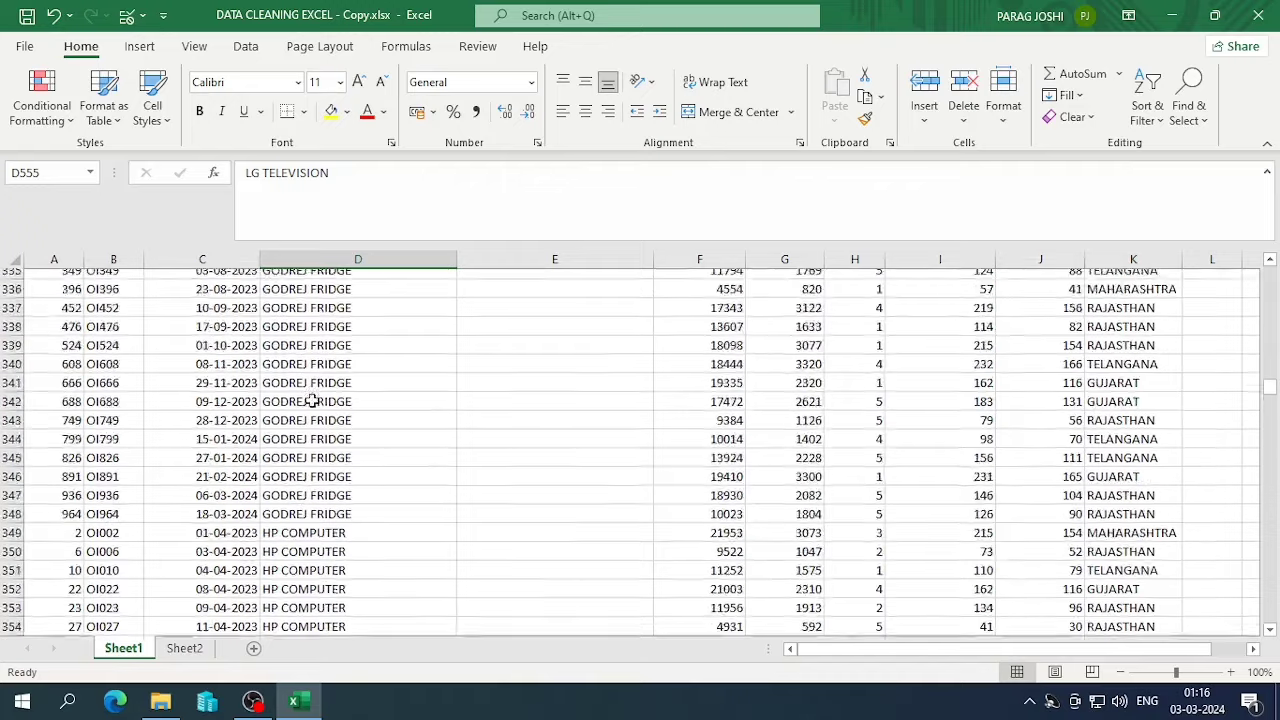
{"action": "scroll", "coordinate": [312, 400], "scroll_direction": "down", "scroll_amount": 20}
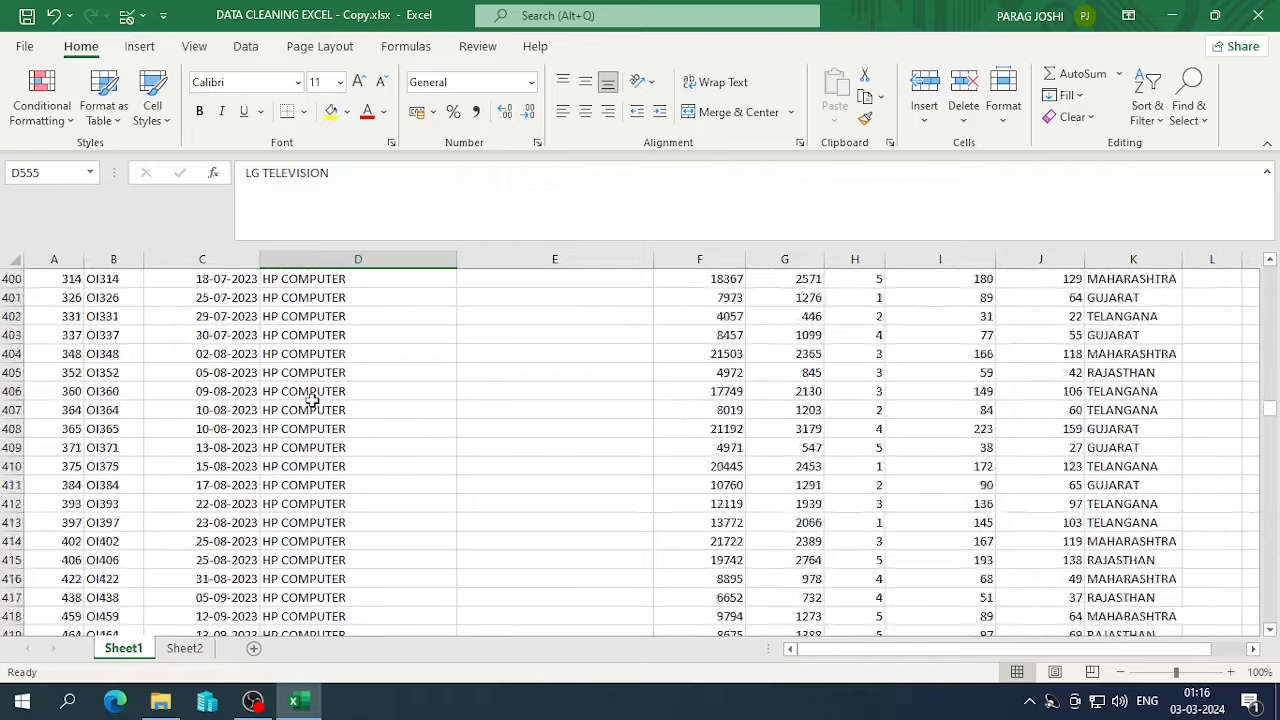
{"action": "scroll", "coordinate": [312, 400], "scroll_direction": "down", "scroll_amount": 20}
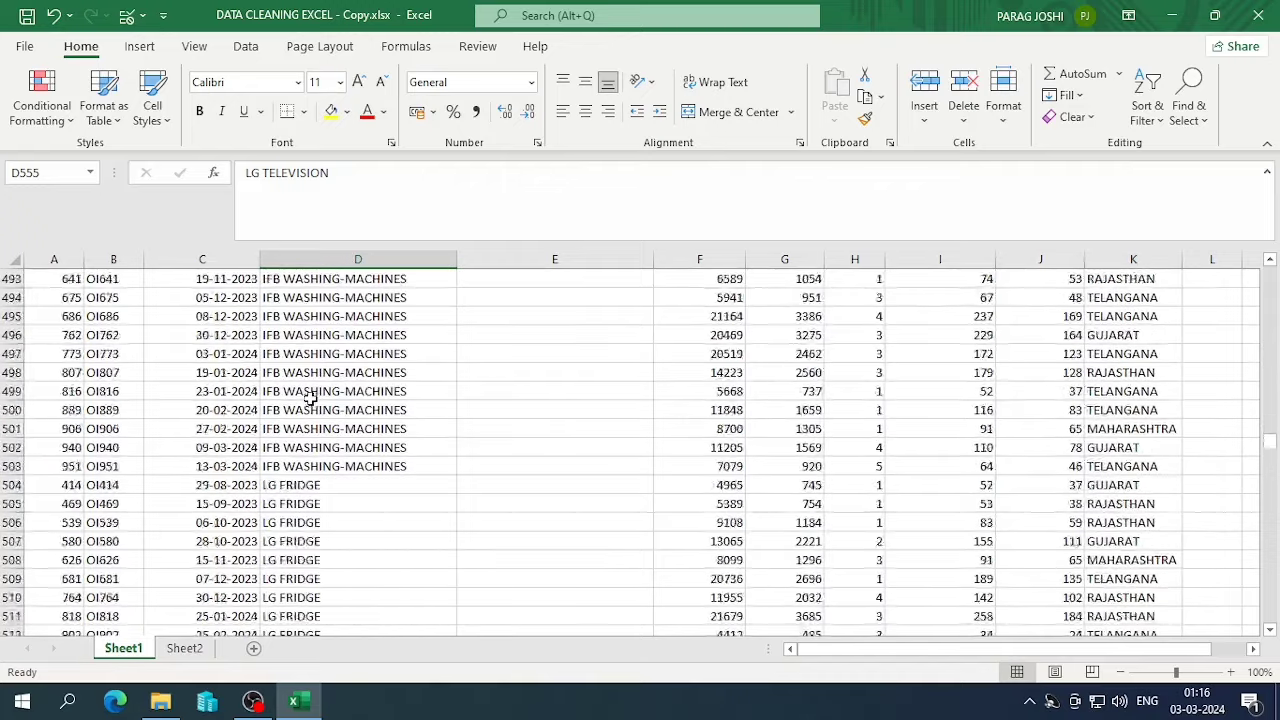
{"action": "scroll", "coordinate": [312, 400], "scroll_direction": "down", "scroll_amount": 9}
{"action": "scroll", "coordinate": [312, 400], "scroll_direction": "up", "scroll_amount": 4}
{"action": "left_click", "coordinate": [305, 412]}
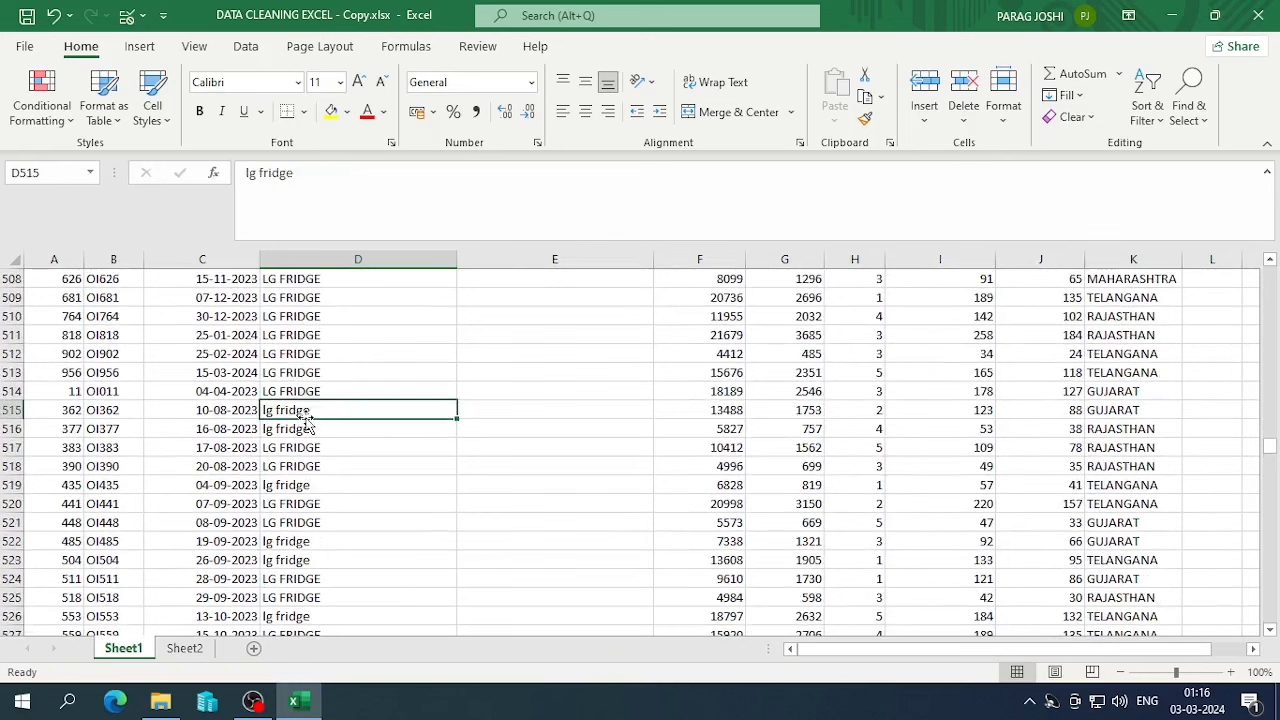
{"action": "left_click", "coordinate": [310, 430]}
{"action": "left_click", "coordinate": [310, 405]}
{"action": "left_click", "coordinate": [310, 428]}
{"action": "left_click", "coordinate": [311, 391]}
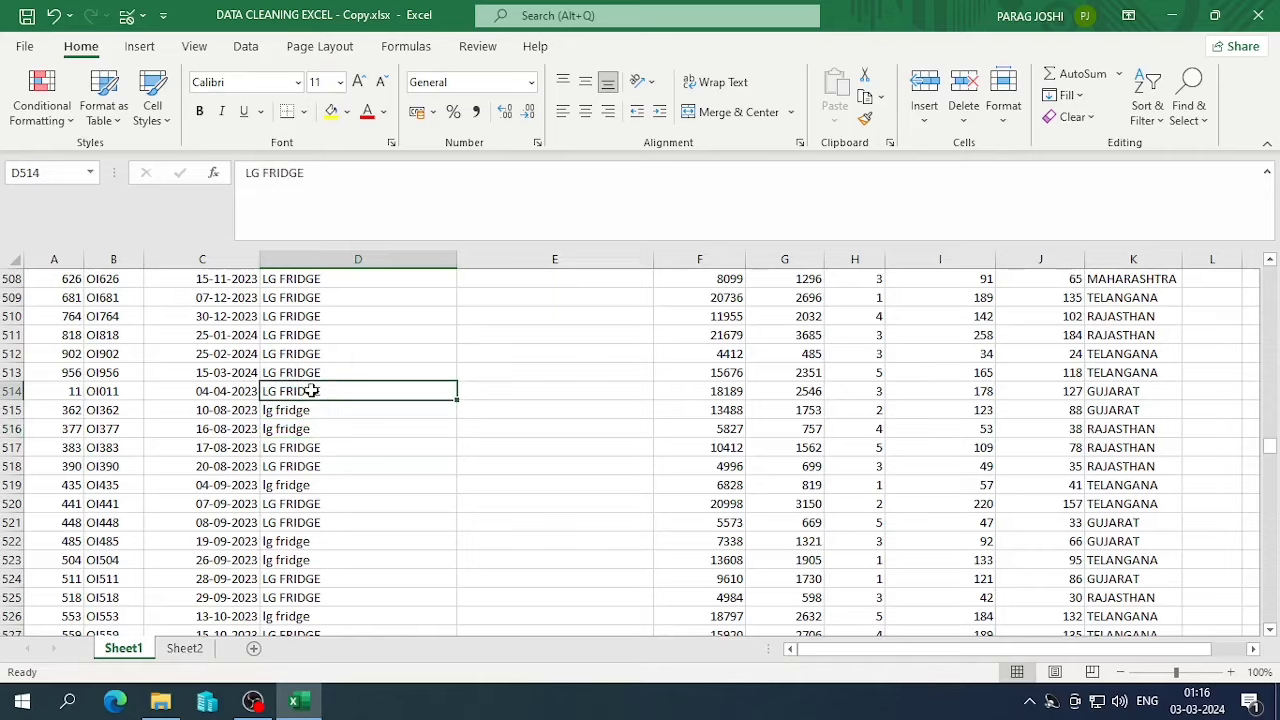
{"action": "left_click", "coordinate": [310, 410]}
{"action": "left_click", "coordinate": [311, 466]}
- Enter the formula =UPPER(D2) in cell E2 to convert the first product name to uppercase
{"action": "scroll", "coordinate": [311, 463], "scroll_direction": "up", "scroll_amount": 3}
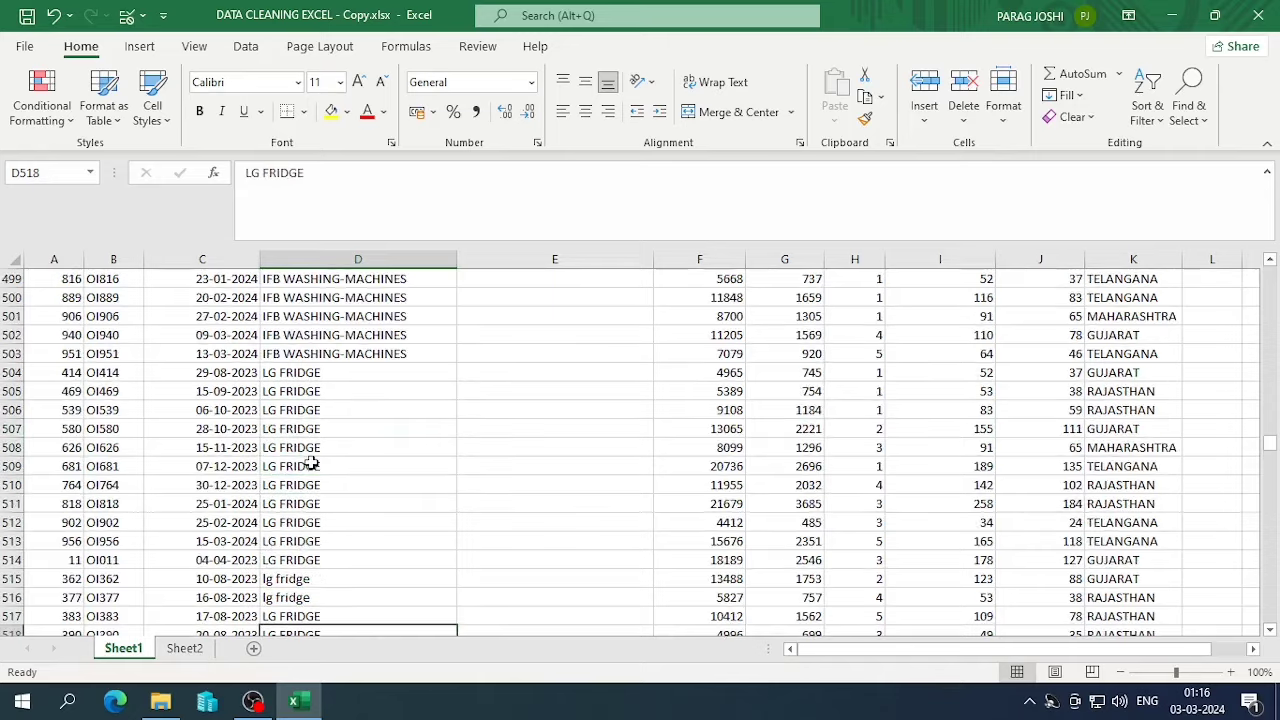
{"action": "scroll", "coordinate": [311, 463], "scroll_direction": "up", "scroll_amount": 20}
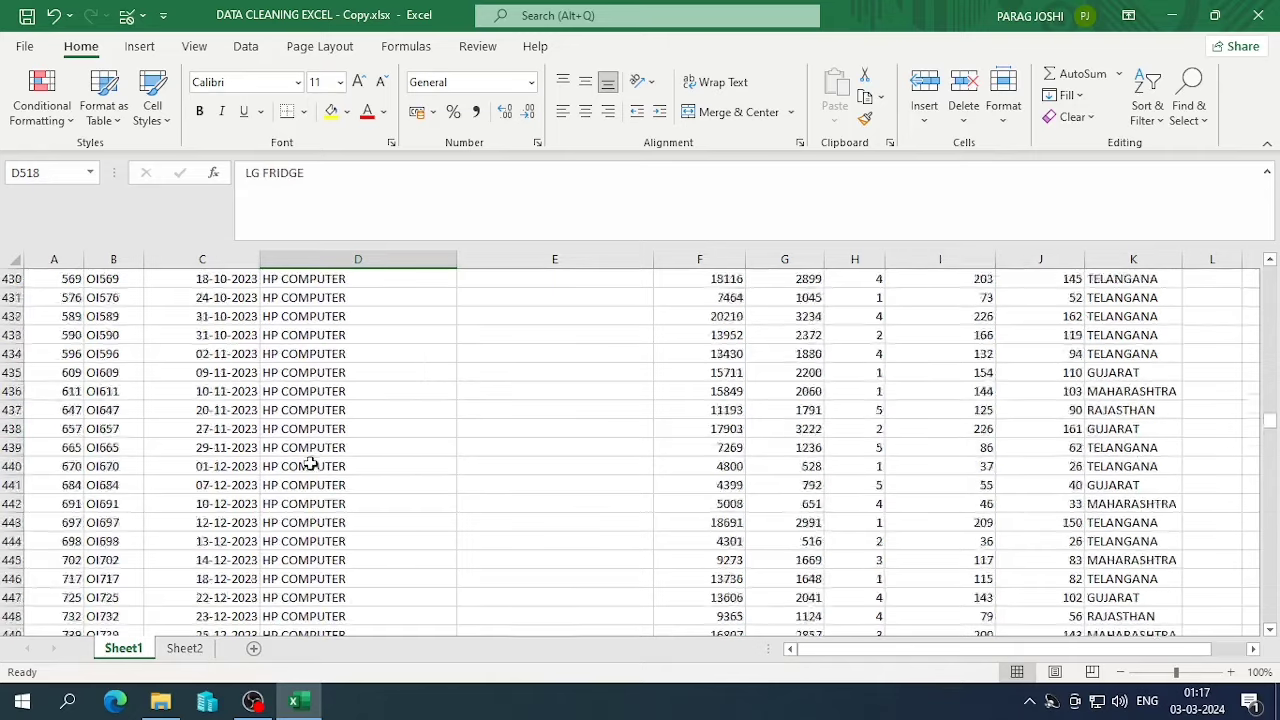
{"action": "scroll", "coordinate": [311, 463], "scroll_direction": "up", "scroll_amount": 20}
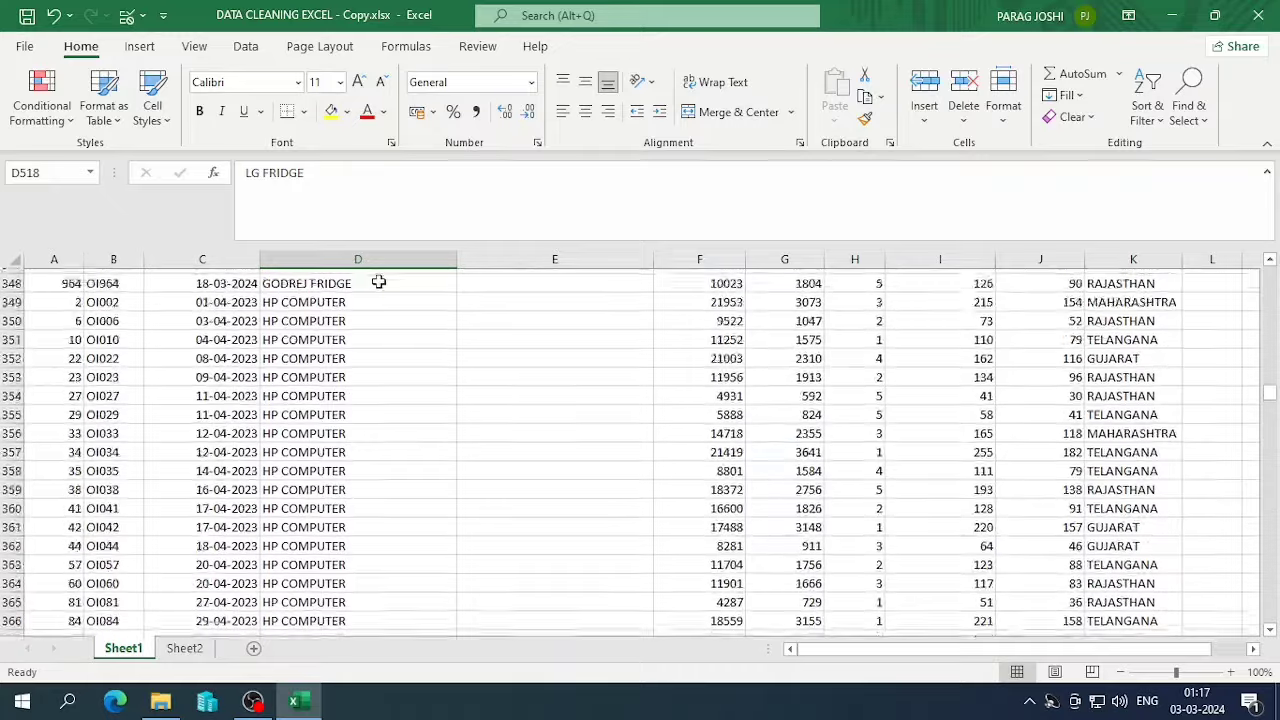
{"action": "scroll", "coordinate": [378, 283], "scroll_direction": "up", "scroll_amount": 20}
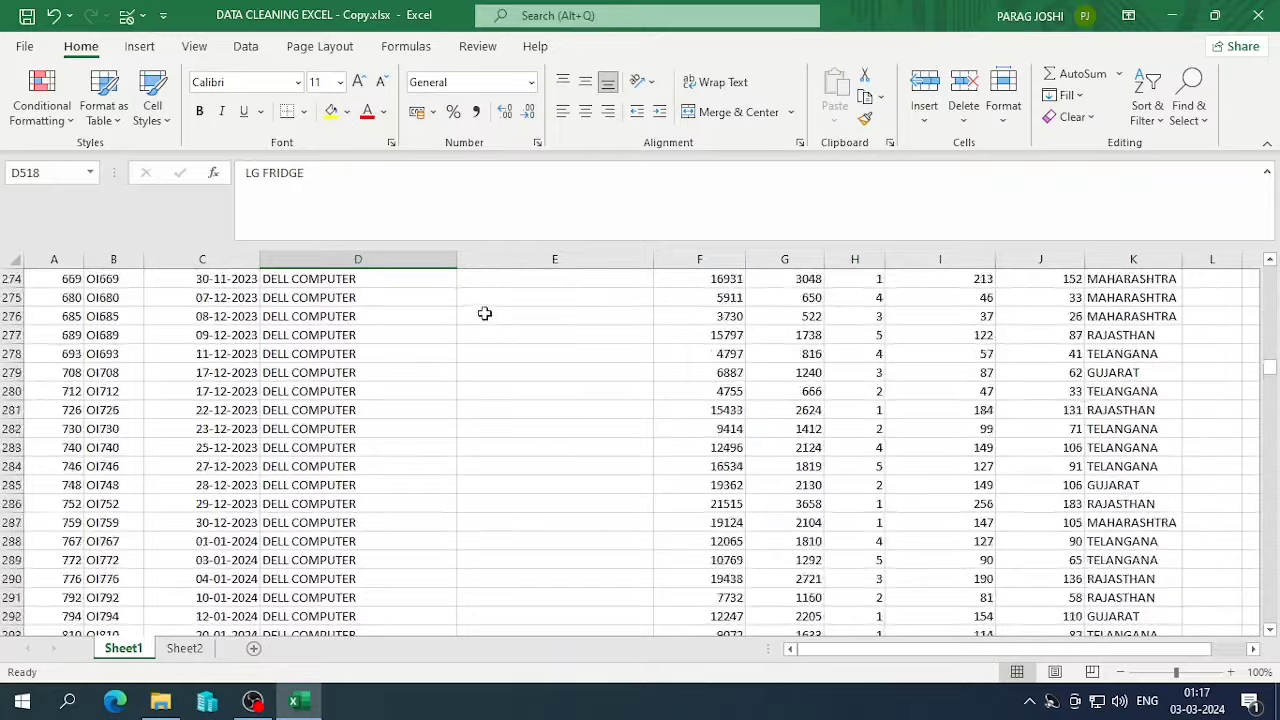
{"action": "scroll", "coordinate": [484, 313], "scroll_direction": "up", "scroll_amount": 16}
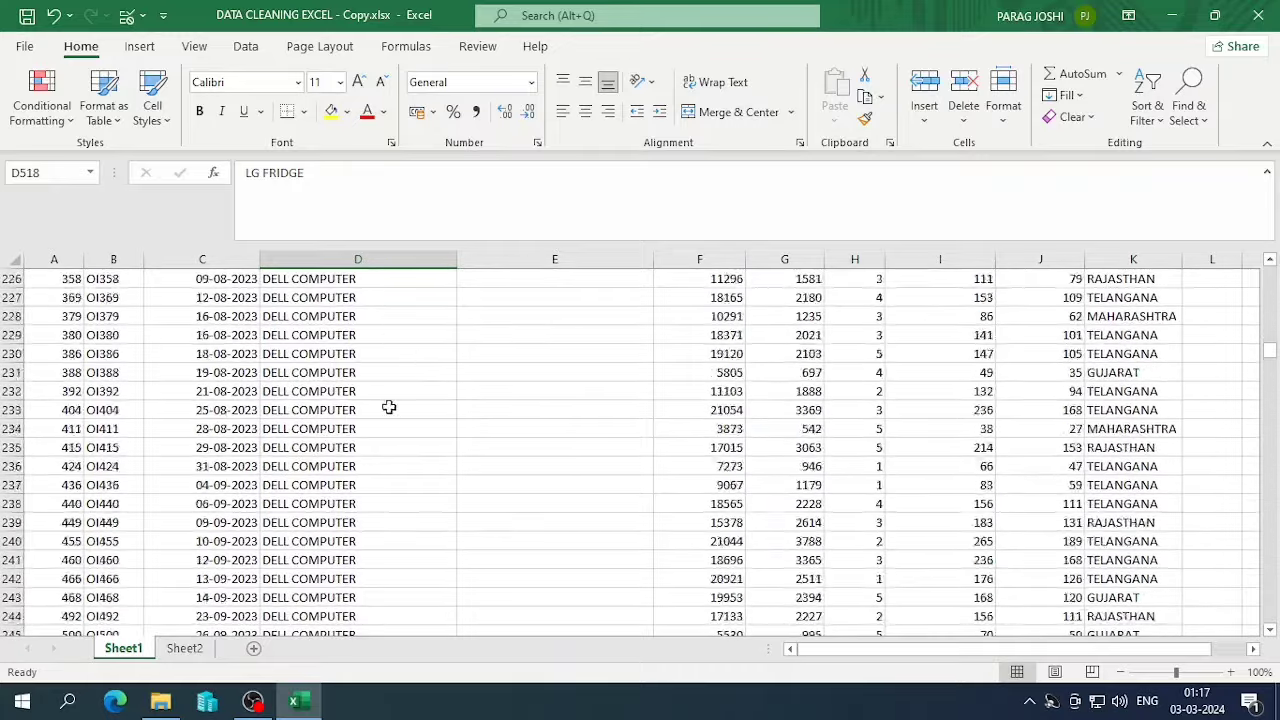
{"action": "scroll", "coordinate": [440, 390], "scroll_direction": "down", "scroll_amount": 5}
{"action": "left_click_drag", "start_coordinate": [1262, 366], "coordinate": [1266, 270]}
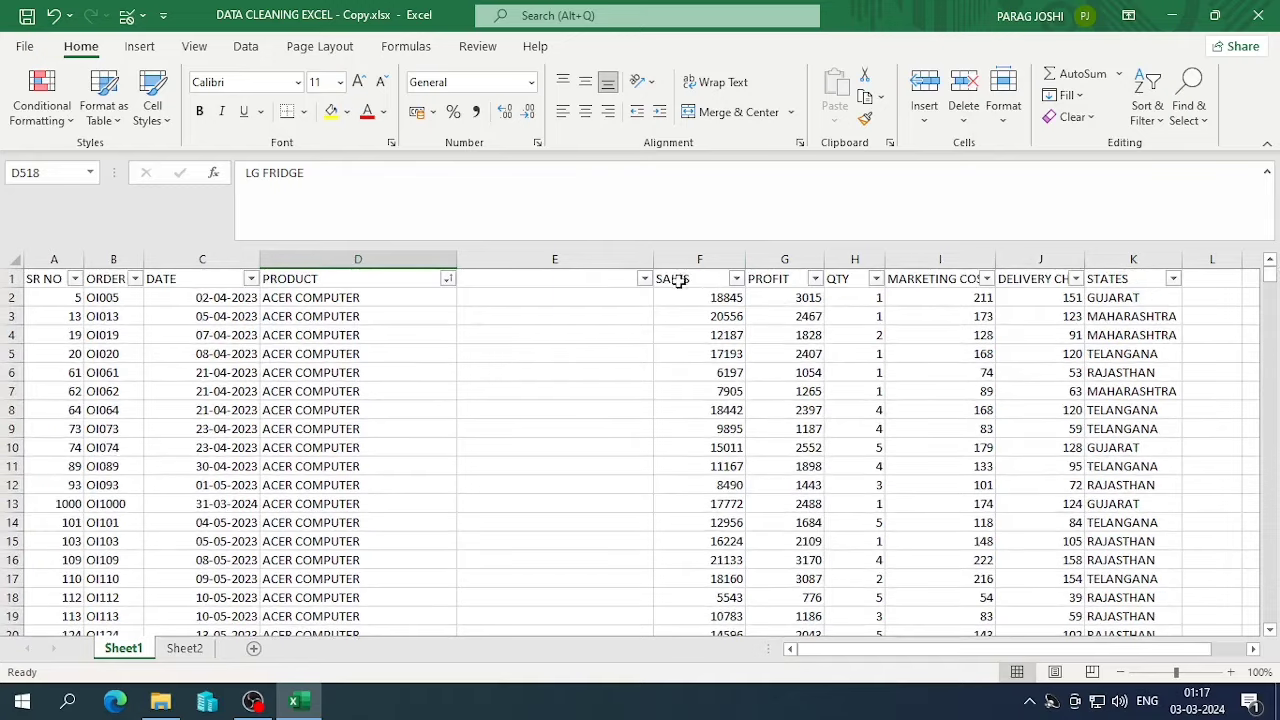
{"action": "left_click", "coordinate": [512, 291]}
{"action": "type", "text": "="}
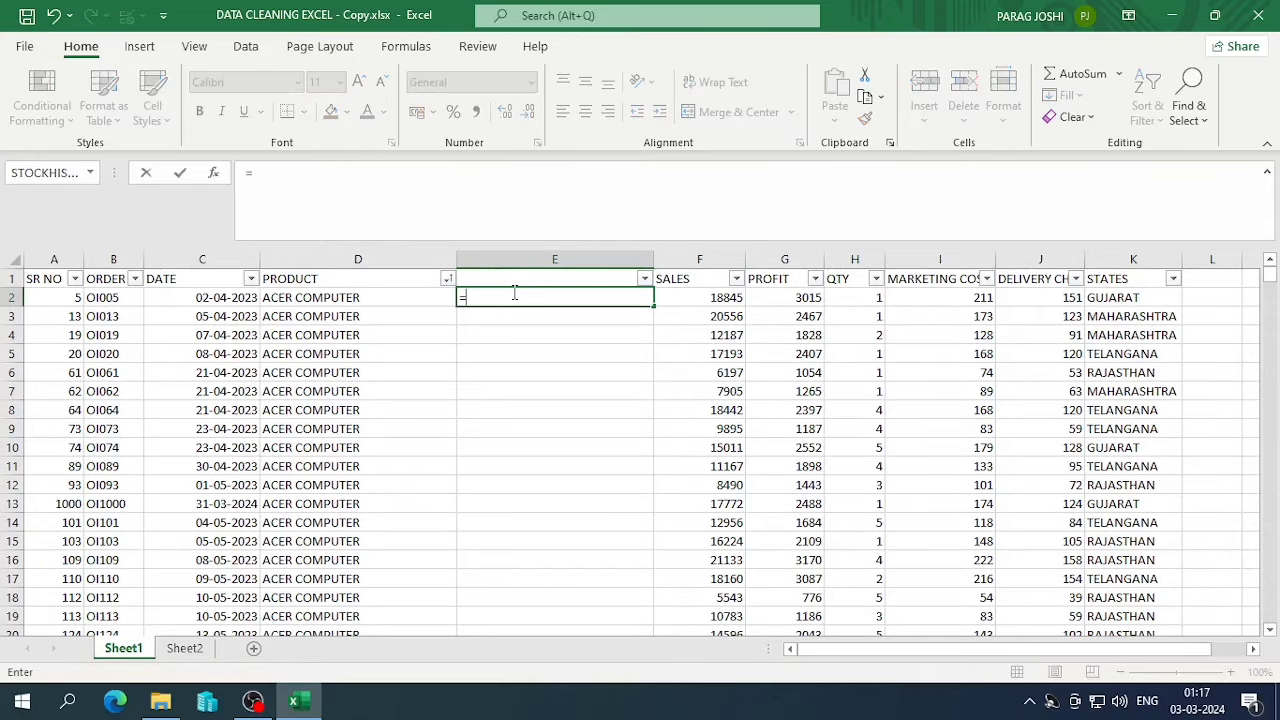
{"action": "type", "text": "UP"}
{"action": "key", "text": "Tab"}
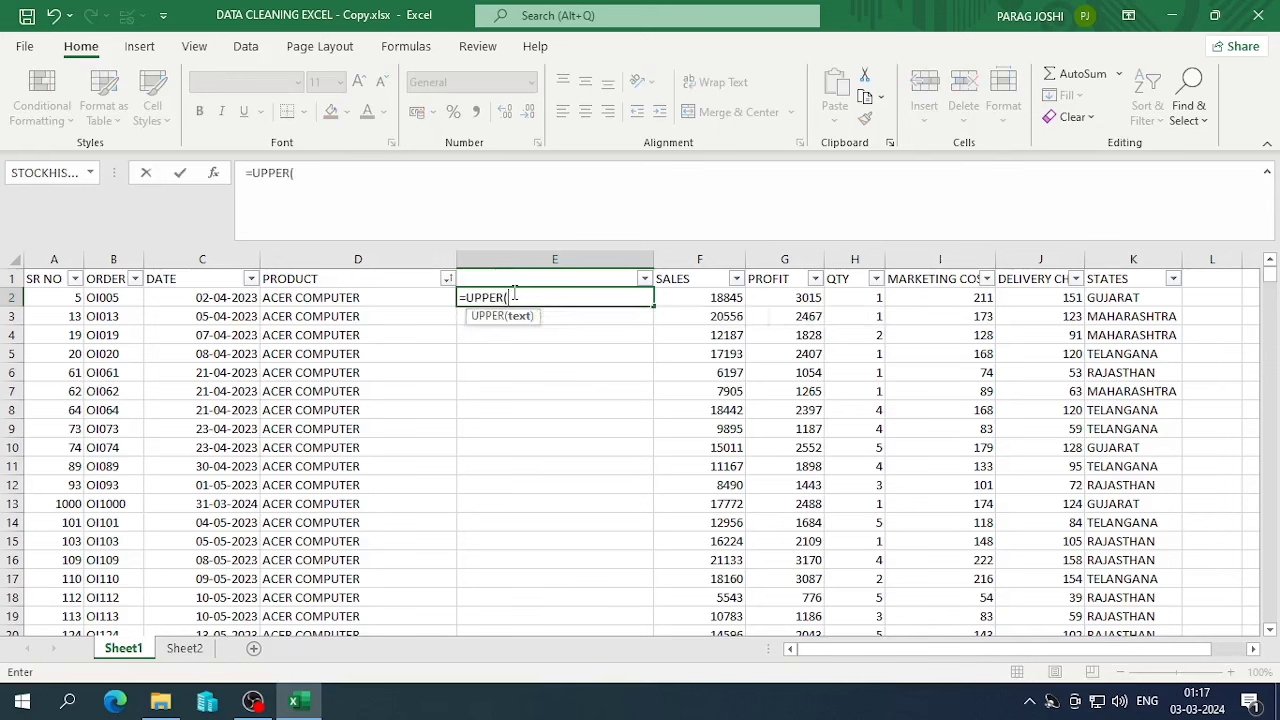
{"action": "key", "text": "Left"}
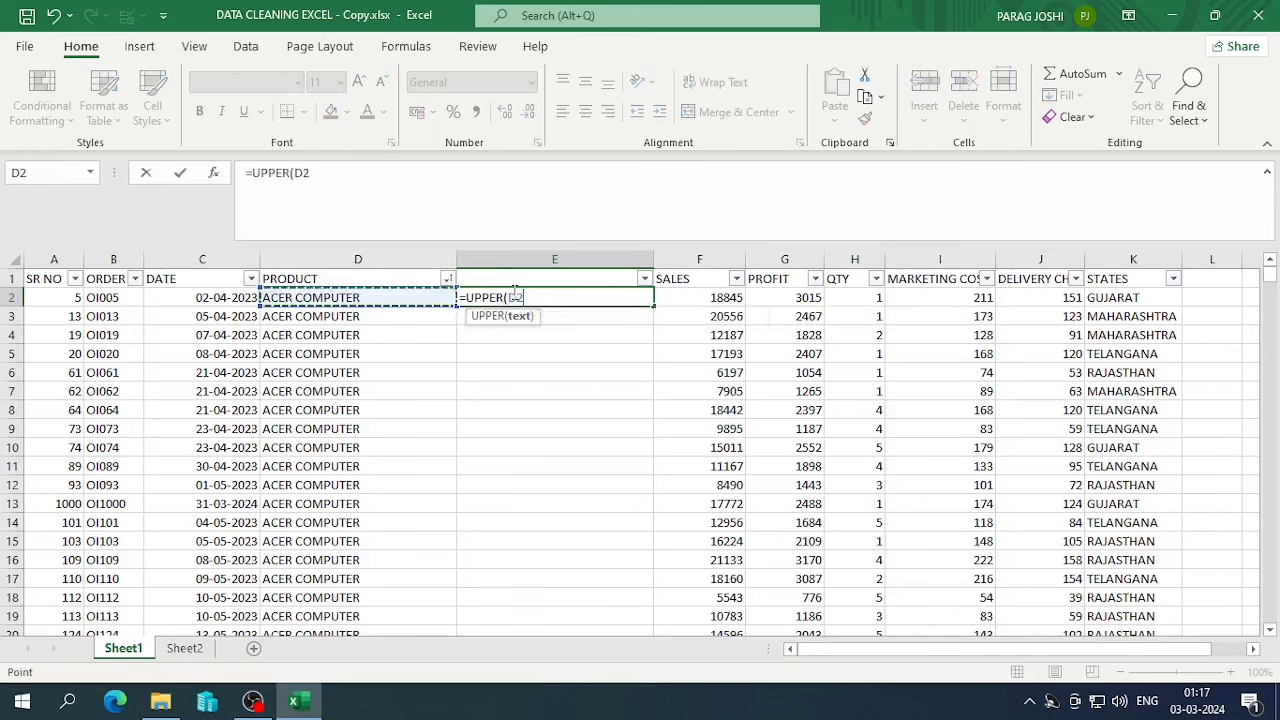
{"action": "type", "text": ")"}
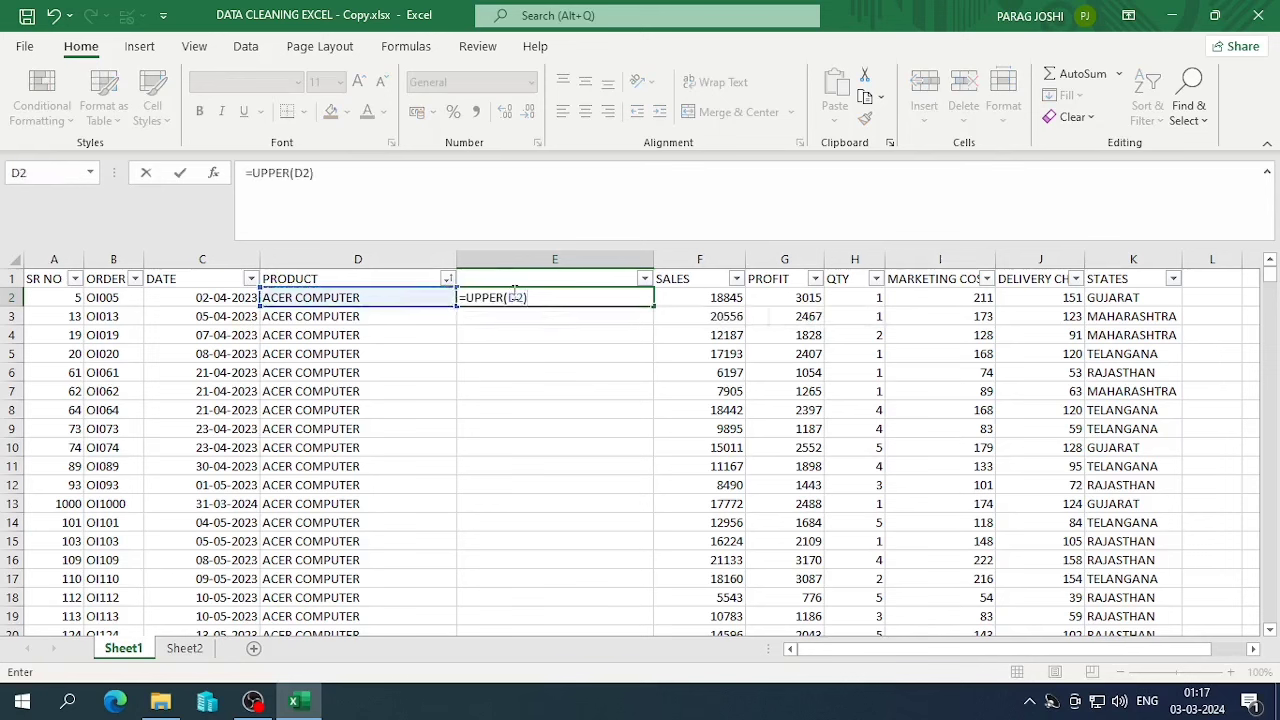
{"action": "key", "text": "Return"}
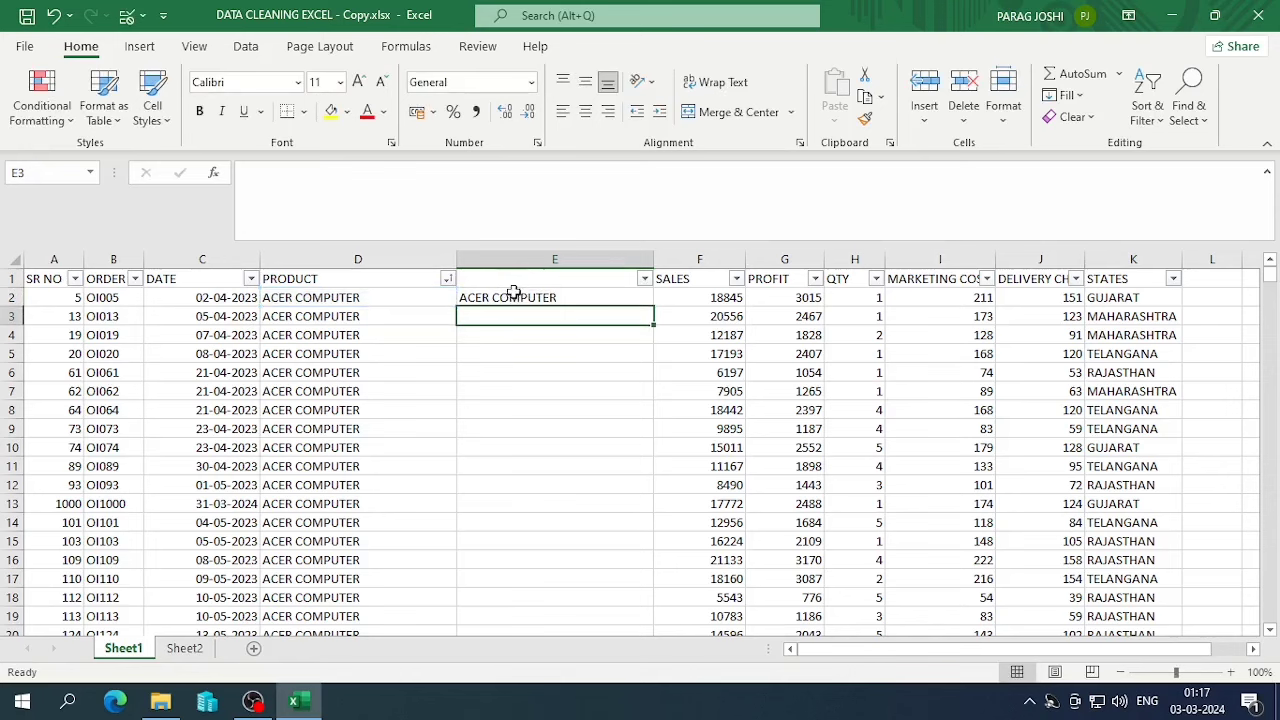
- Fill the UPPER formula from E2 down column E to the last data row and check the filled range
{"action": "left_click", "coordinate": [513, 291]}
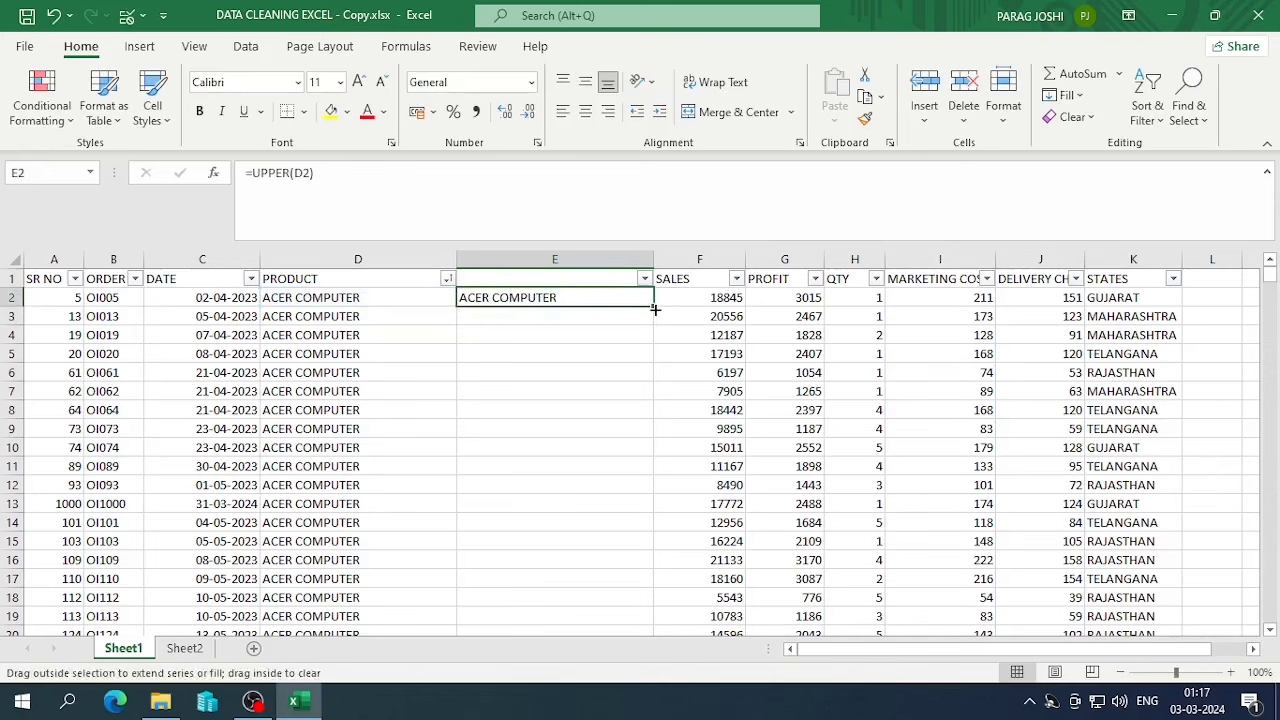
{"action": "double_click", "coordinate": [650, 310]}
{"action": "scroll", "coordinate": [483, 408], "scroll_direction": "down", "scroll_amount": 7}
{"action": "scroll", "coordinate": [483, 408], "scroll_direction": "down", "scroll_amount": 1}
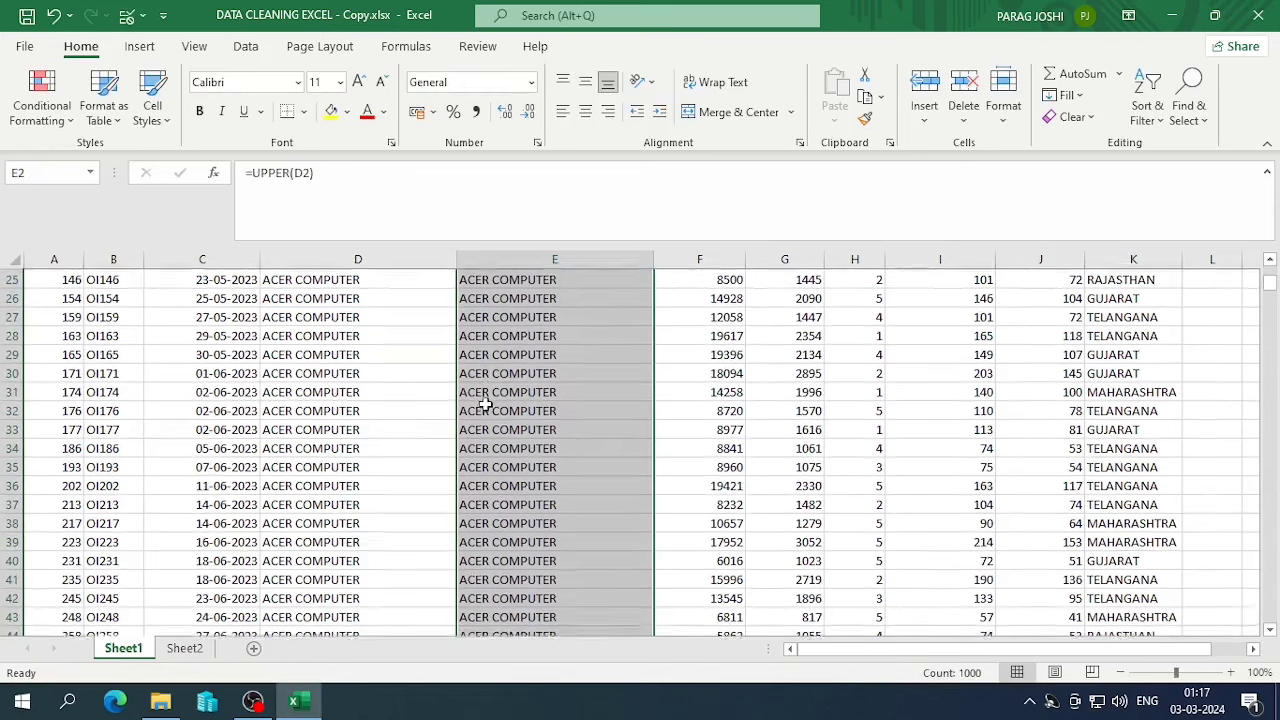
{"action": "left_click", "coordinate": [483, 408]}
{"action": "key", "text": "ctrl+Down"}
- Copy the uppercase names in E2:E1001 and paste them as values over the PRODUCT column starting at D2
{"action": "key", "text": "ctrl+Up"}
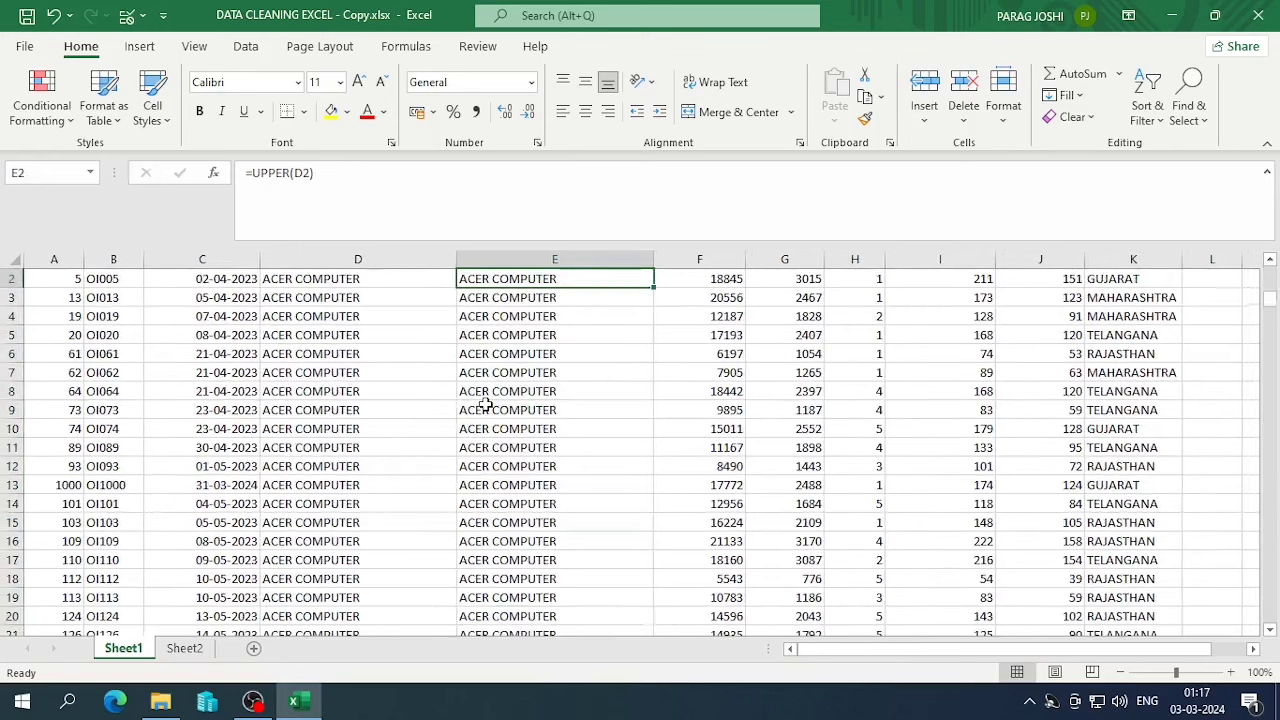
{"action": "scroll", "coordinate": [483, 405], "scroll_direction": "up", "scroll_amount": 1}
{"action": "key", "text": "ctrl+shift+Down"}
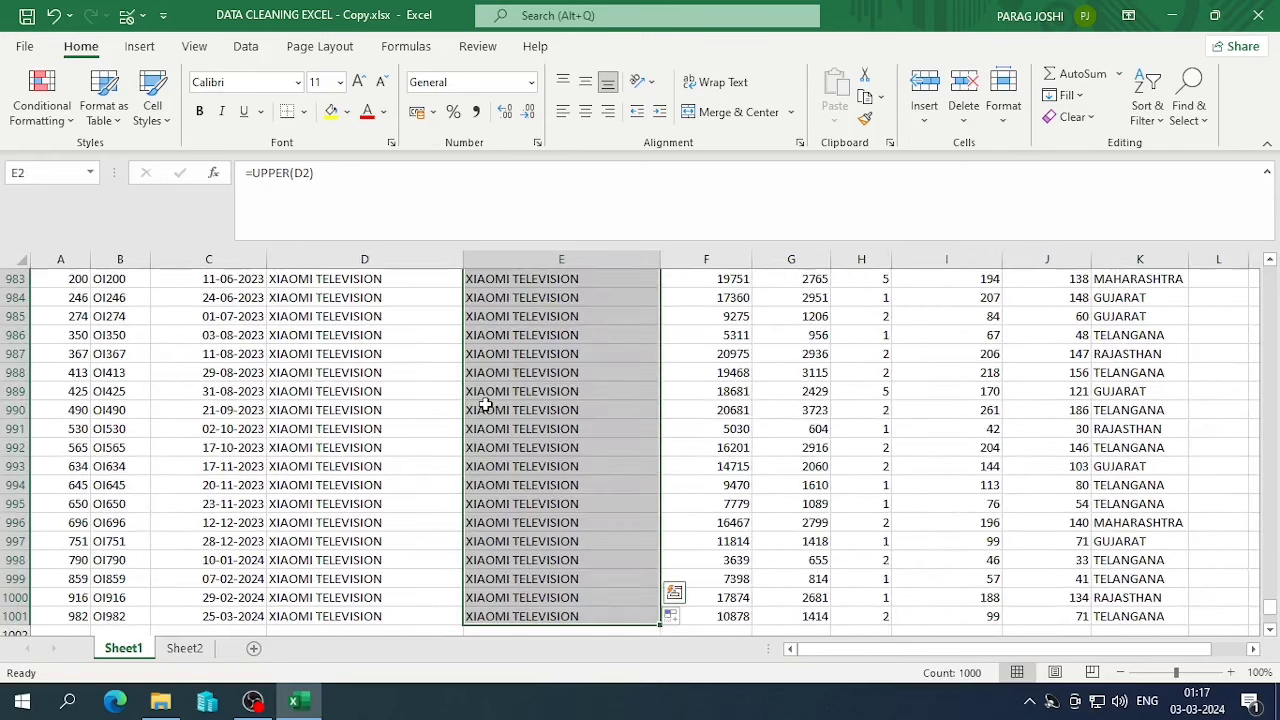
{"action": "key", "text": "ctrl+c"}
{"action": "key", "text": "Left"}
{"action": "scroll", "coordinate": [483, 405], "scroll_direction": "up", "scroll_amount": 1}
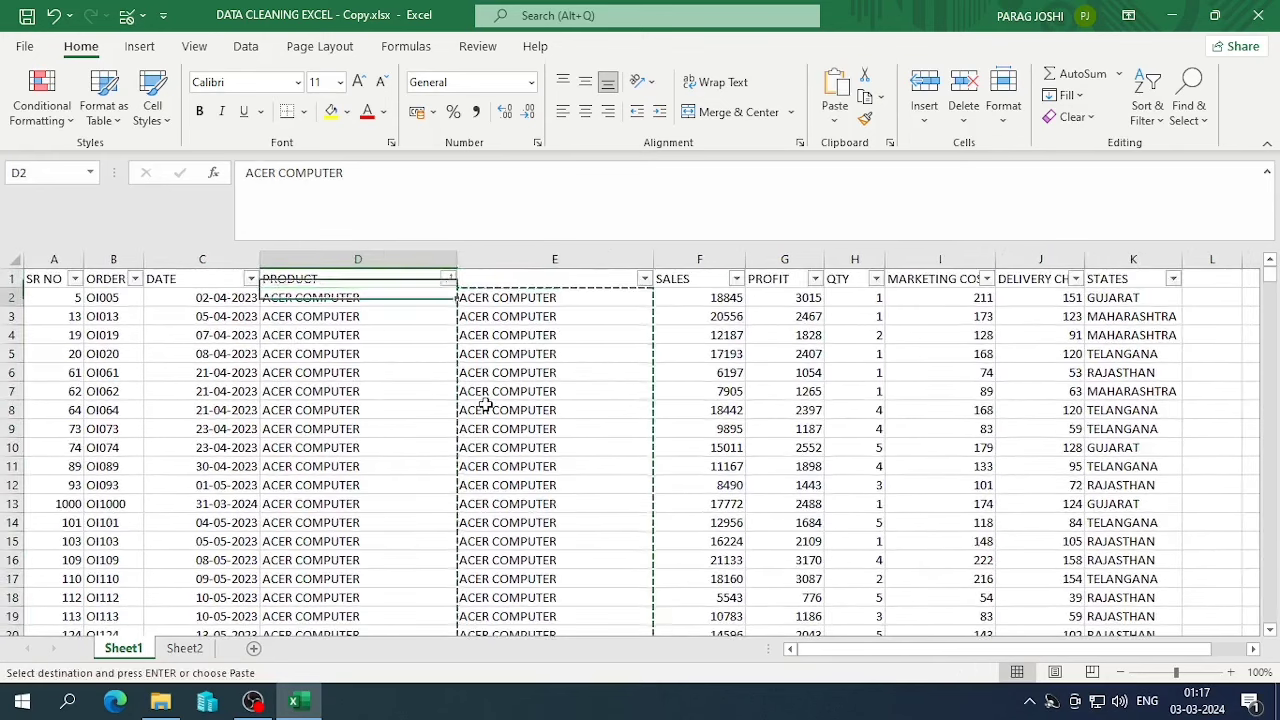
{"action": "key", "text": "ctrl+alt+v"}
{"action": "key", "text": "v"}
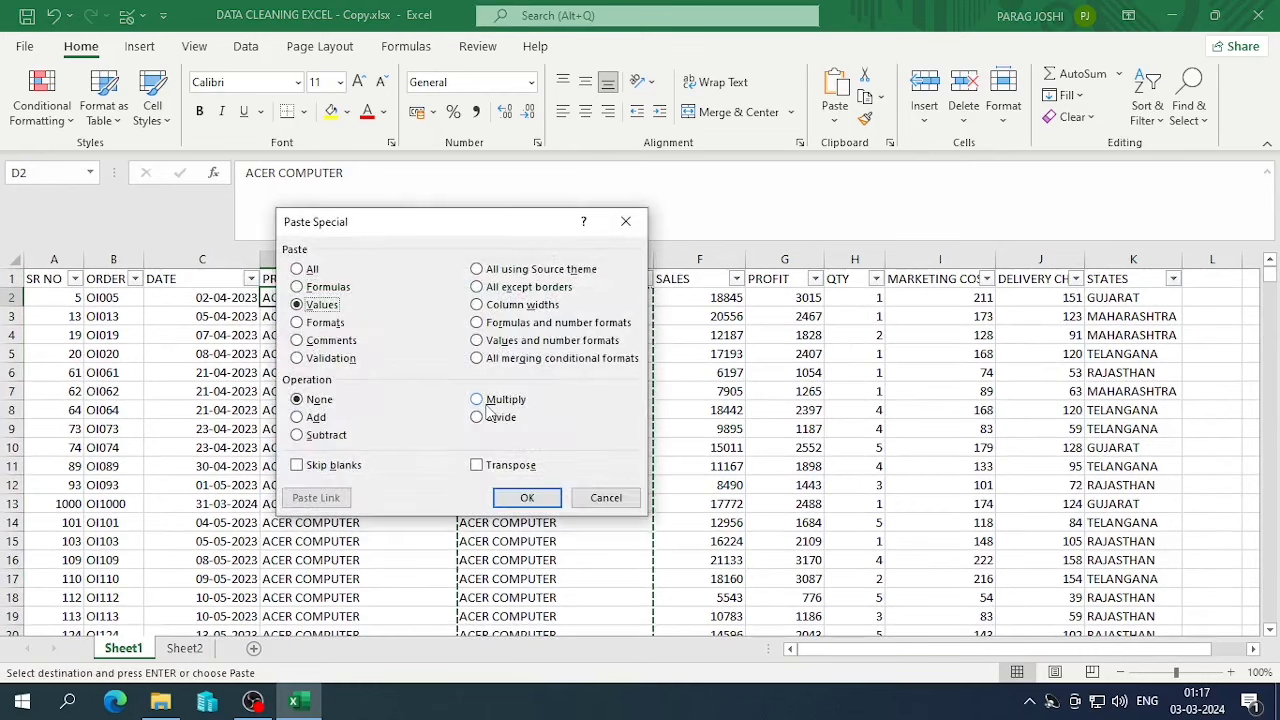
{"action": "key", "text": "Return"}
{"action": "key", "text": "Escape"}
- Clear the helper UPPER formulas from E2:E1001
{"action": "key", "text": "Right"}
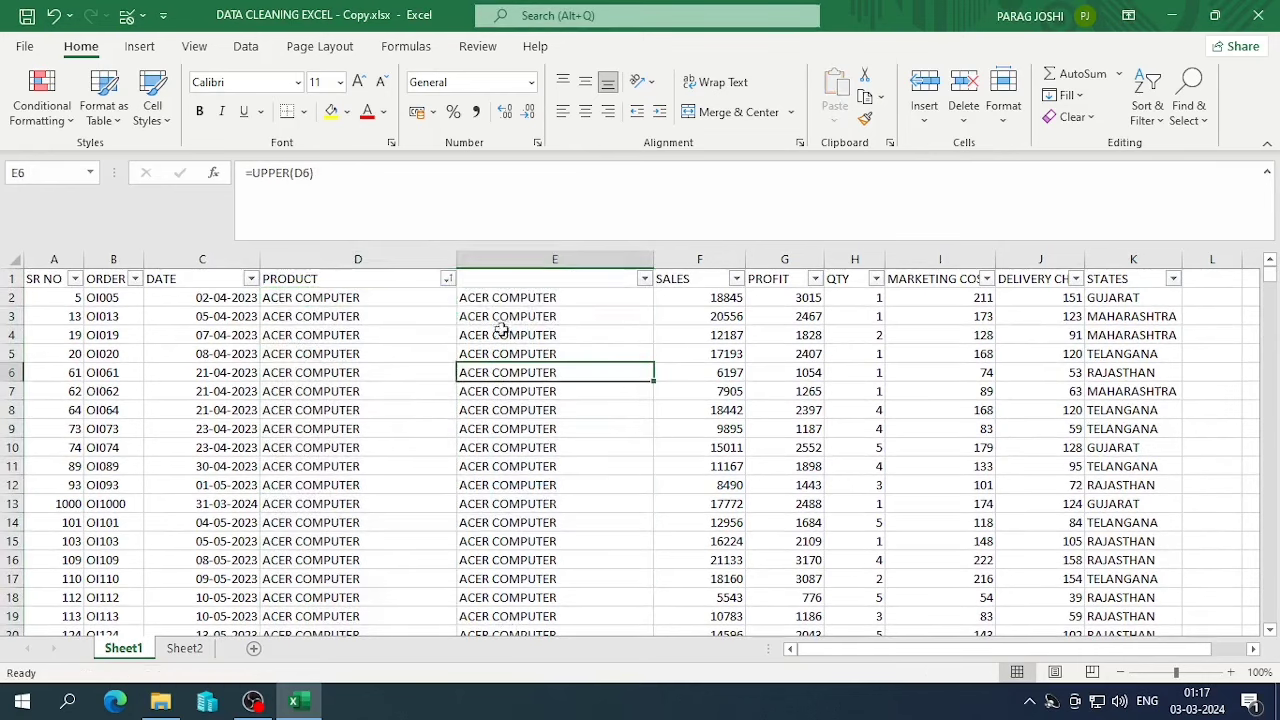
{"action": "key", "text": "ctrl+shift+Down"}
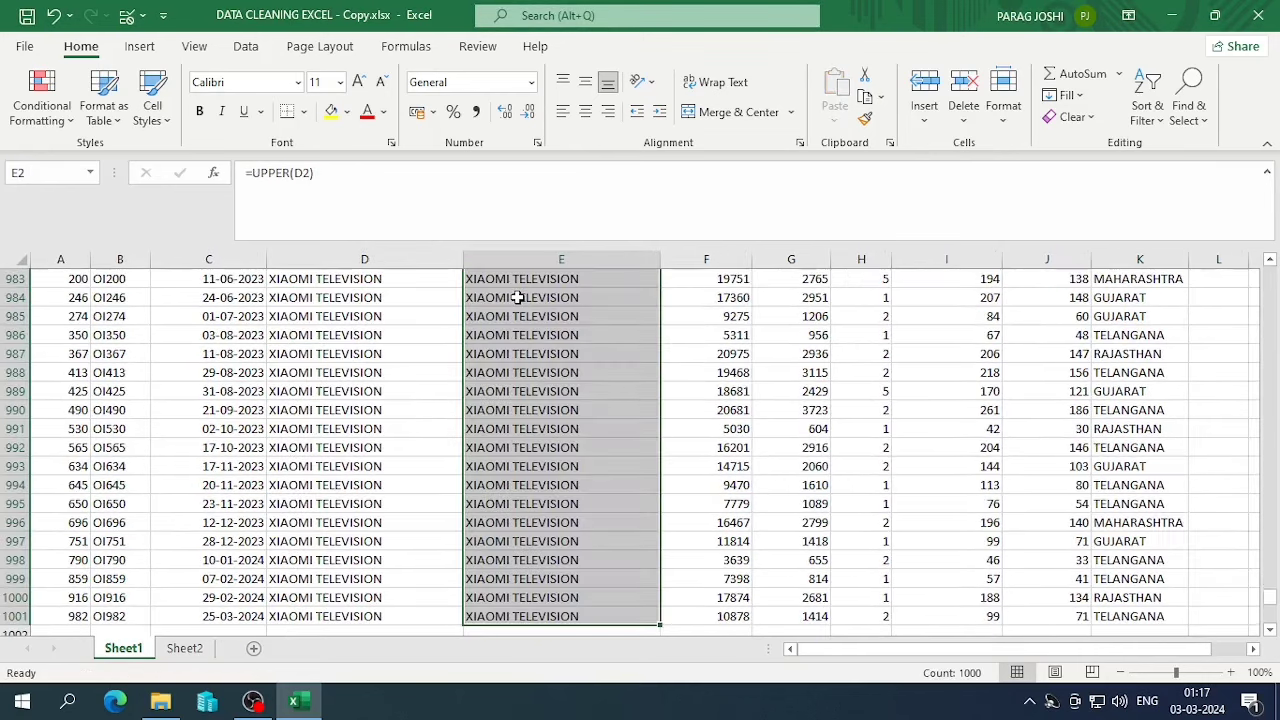
{"action": "key", "text": "Delete"}
{"action": "left_click", "coordinate": [288, 321]}
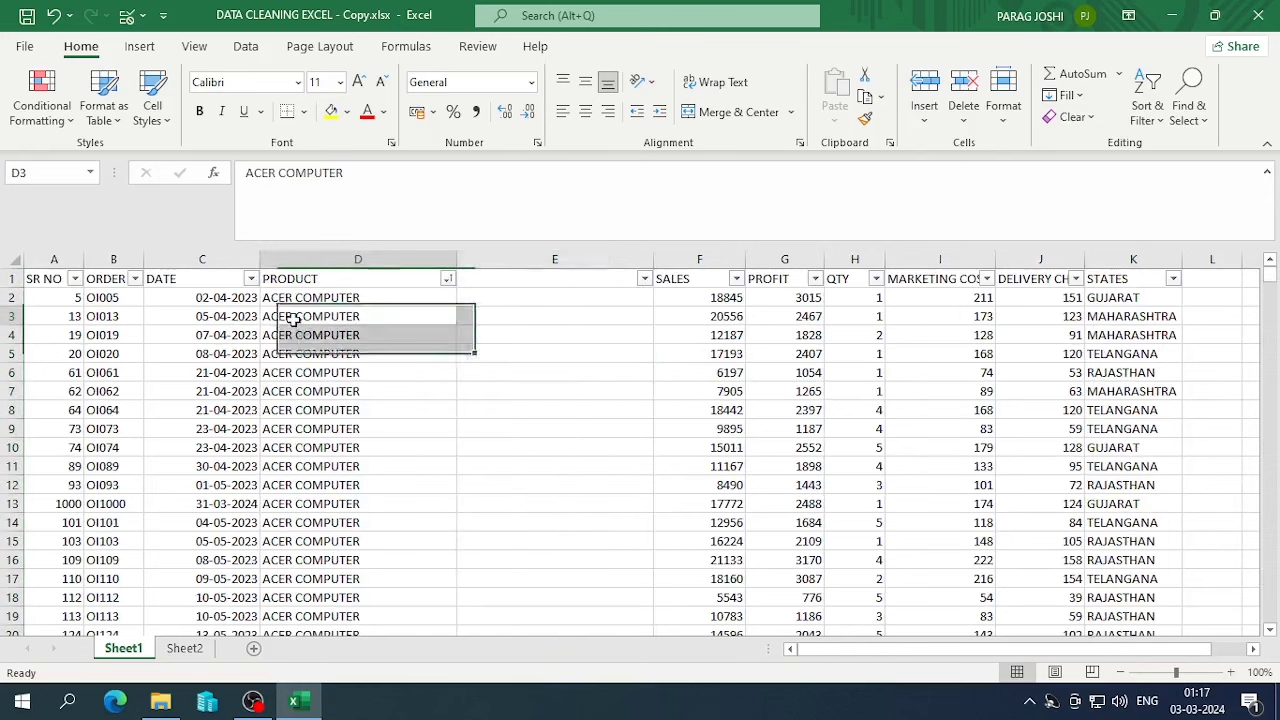
{"action": "left_click", "coordinate": [351, 301]}
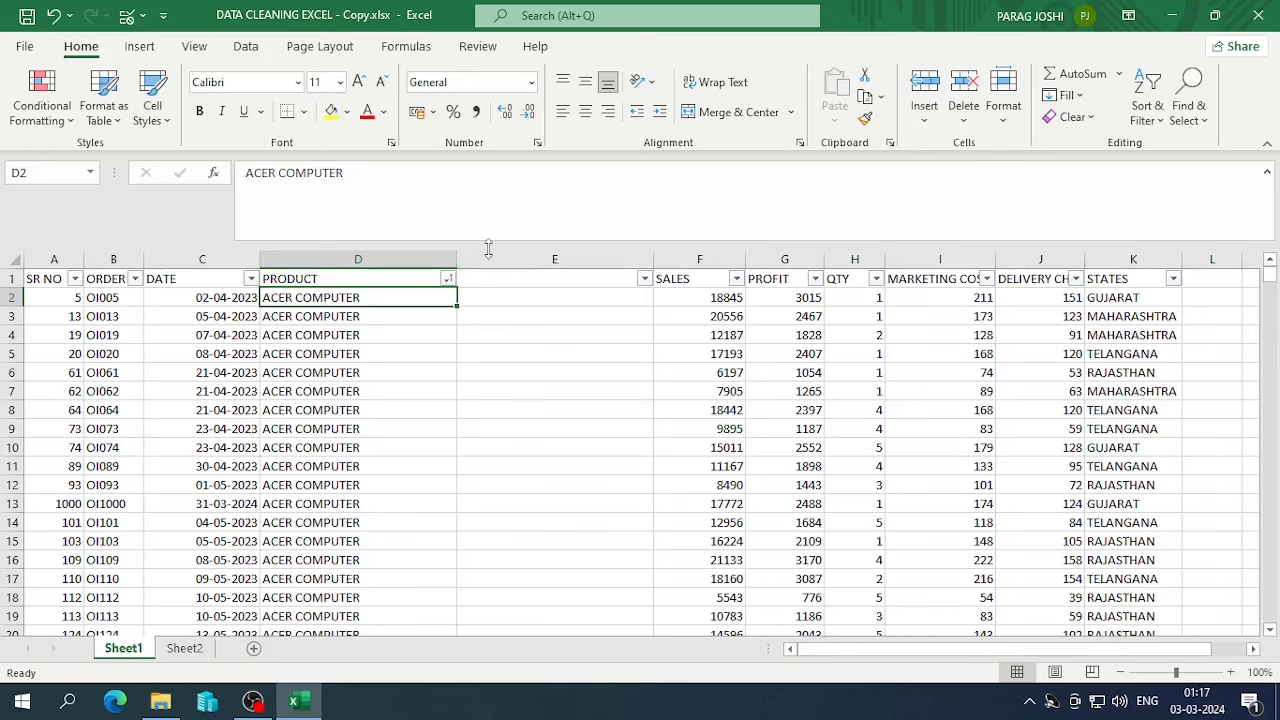
- Insert another blank column at column E, before the SALES data
{"action": "left_click", "coordinate": [485, 258]}
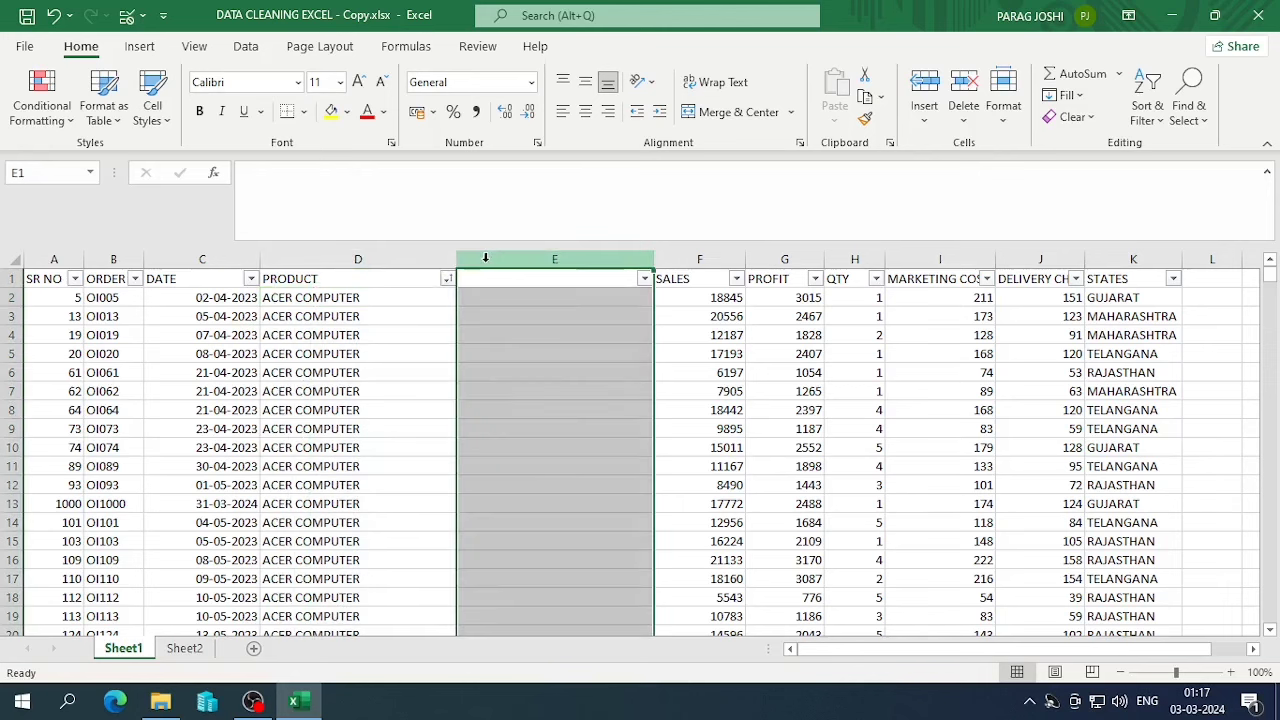
{"action": "right_click", "coordinate": [485, 258]}
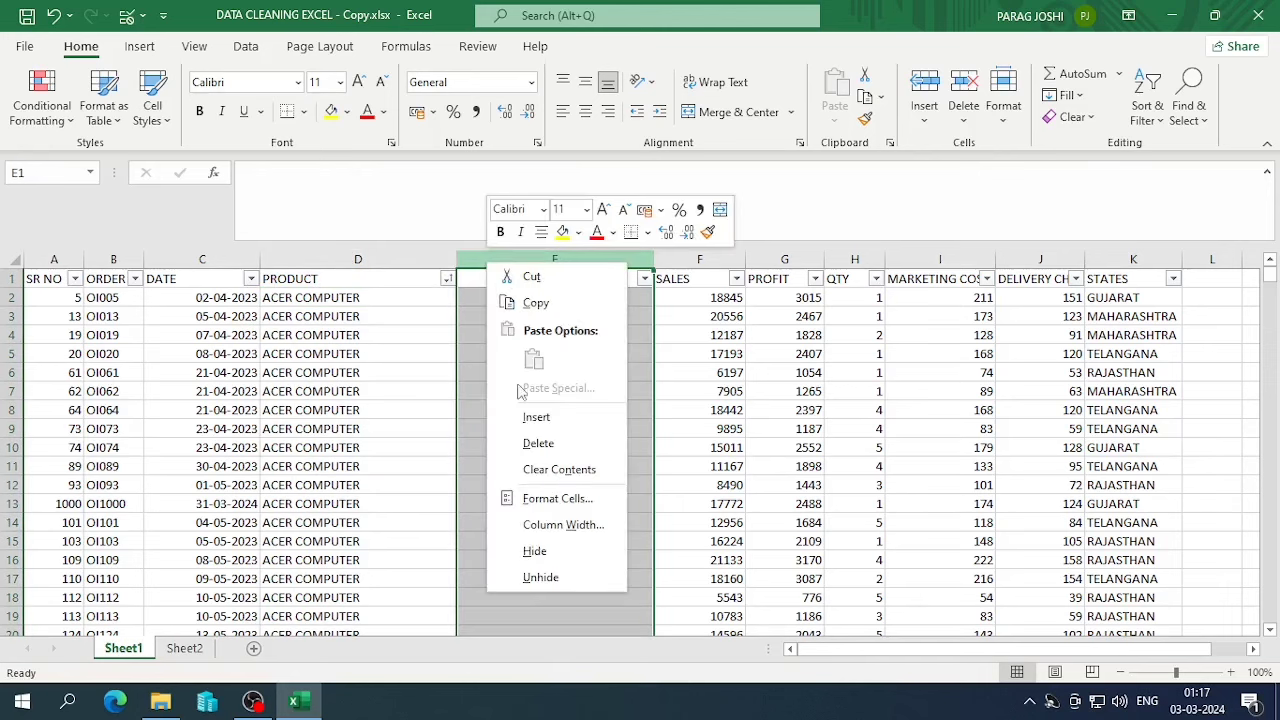
{"action": "left_click", "coordinate": [522, 415]}
{"action": "left_click", "coordinate": [497, 360]}
- Enter the headers BRAND in E1 and PRODUCT in F1 for the two blank columns
{"action": "left_click", "coordinate": [468, 282]}
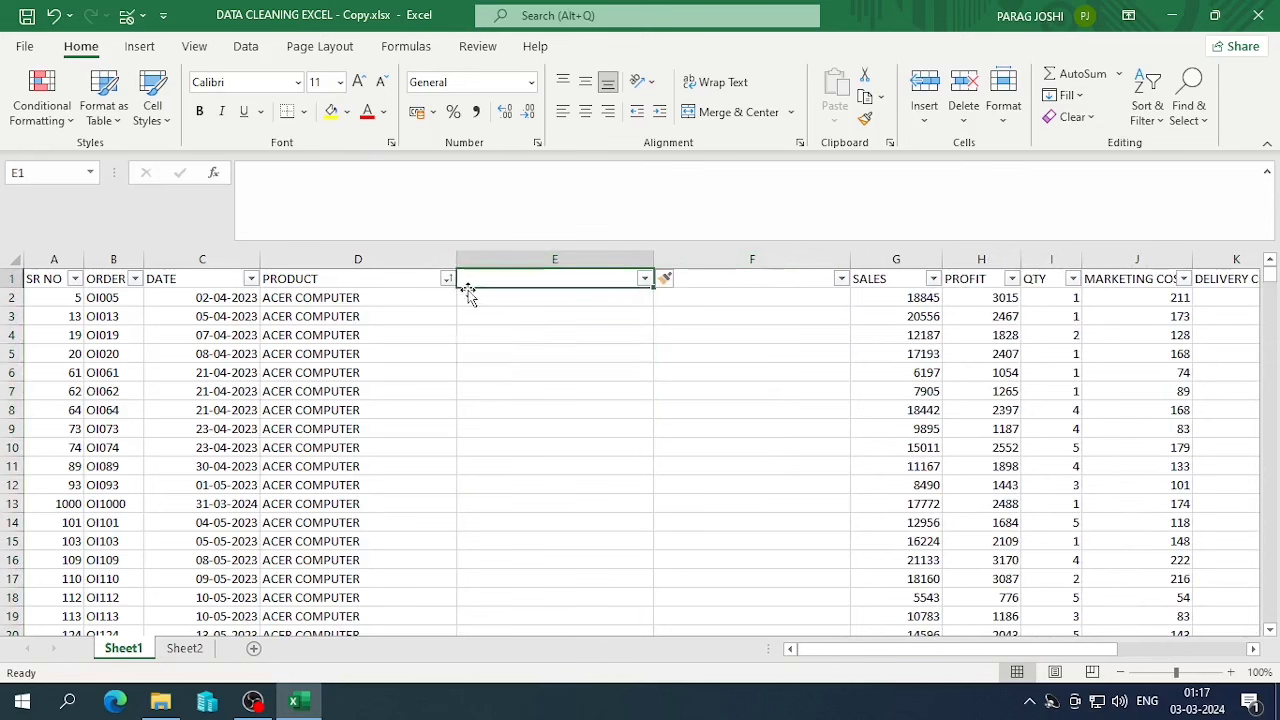
{"action": "type", "text": "BRAND"}
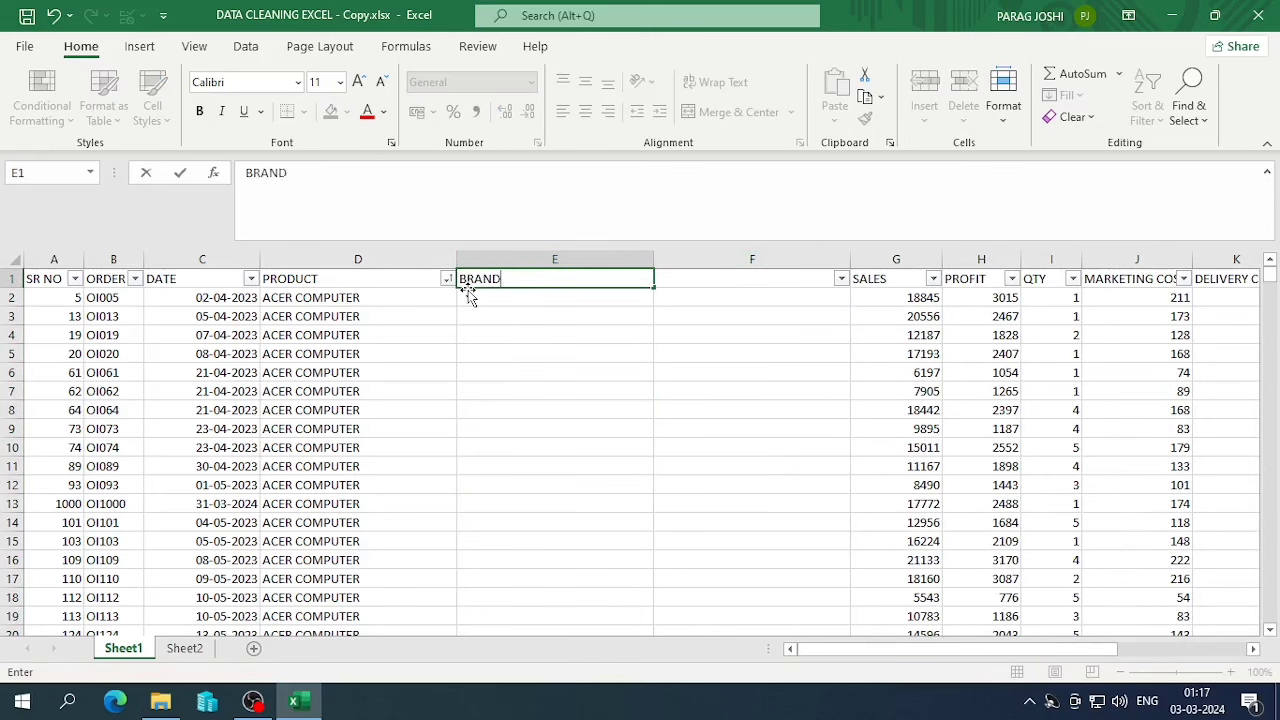
{"action": "key", "text": "Tab"}
{"action": "type", "text": "P"}
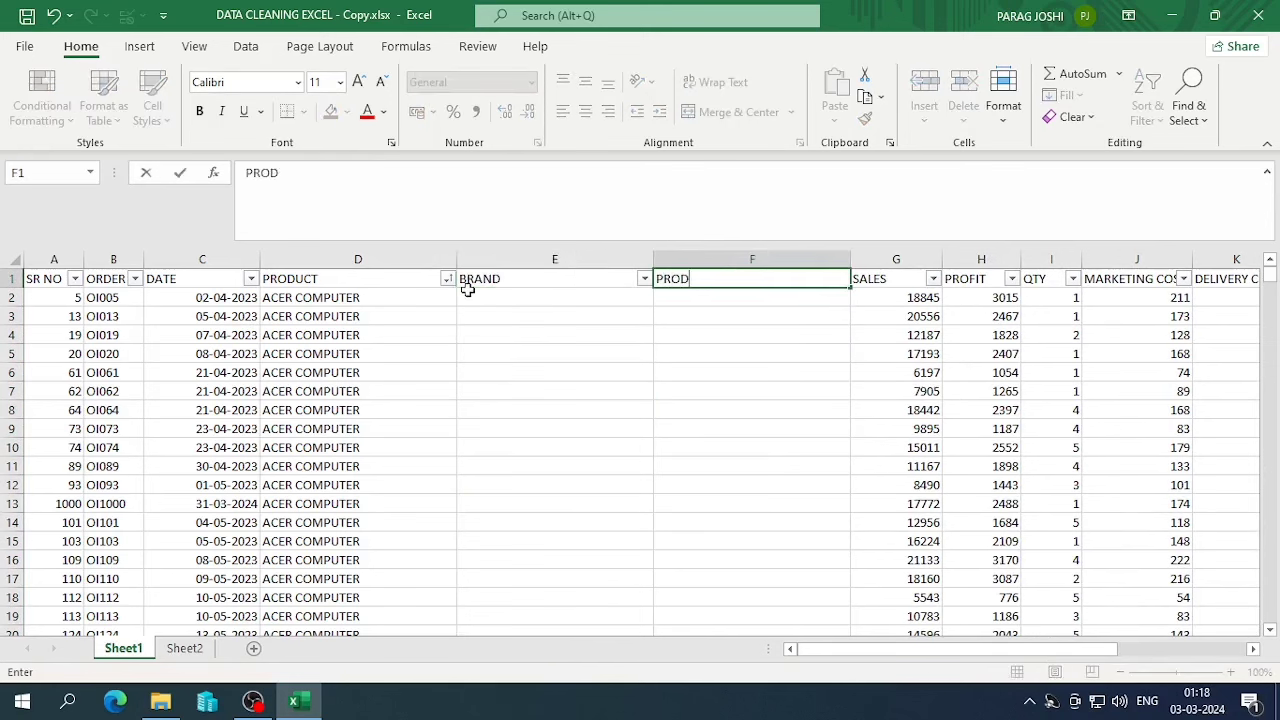
{"action": "type", "text": "T"}
{"action": "left_click", "coordinate": [467, 291]}
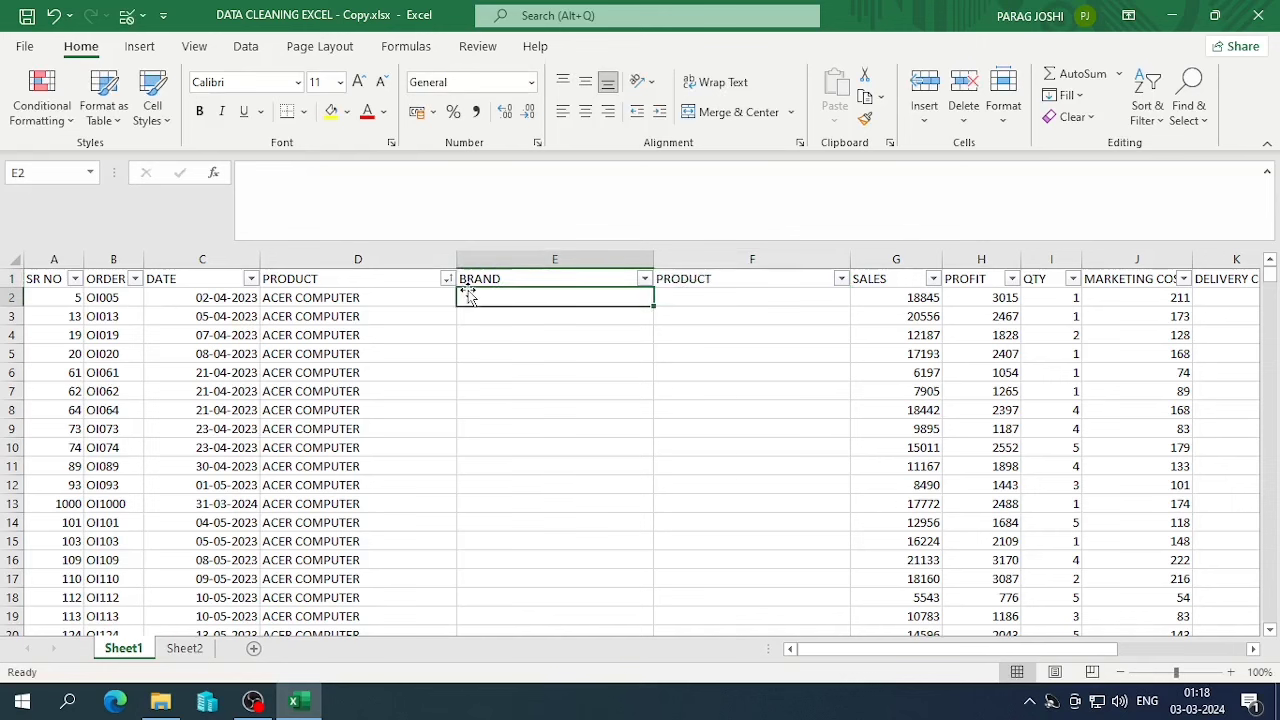
- Select the PRODUCT values from D2 down and look through the brand and product names from the last row back to the top
{"action": "left_click", "coordinate": [408, 300]}
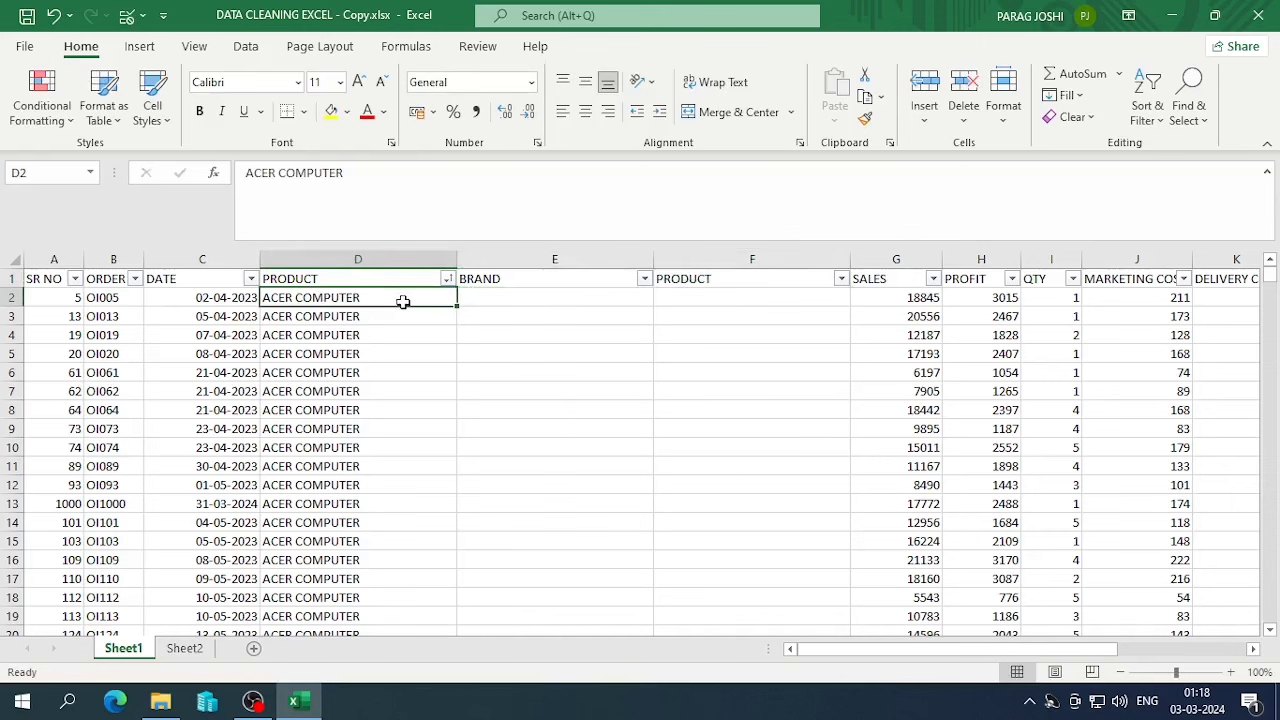
{"action": "left_click", "coordinate": [247, 47]}
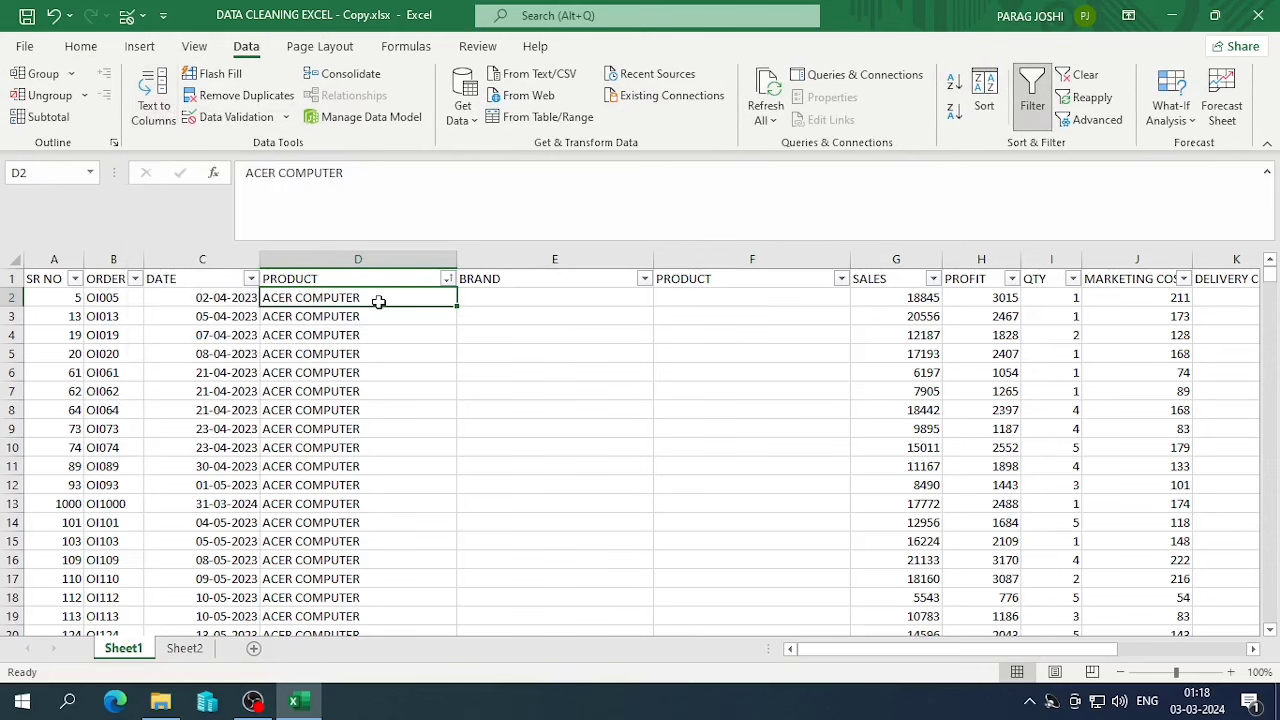
{"action": "key", "text": "ctrl+shift+Down"}
{"action": "scroll", "coordinate": [350, 340], "scroll_direction": "up", "scroll_amount": 15}
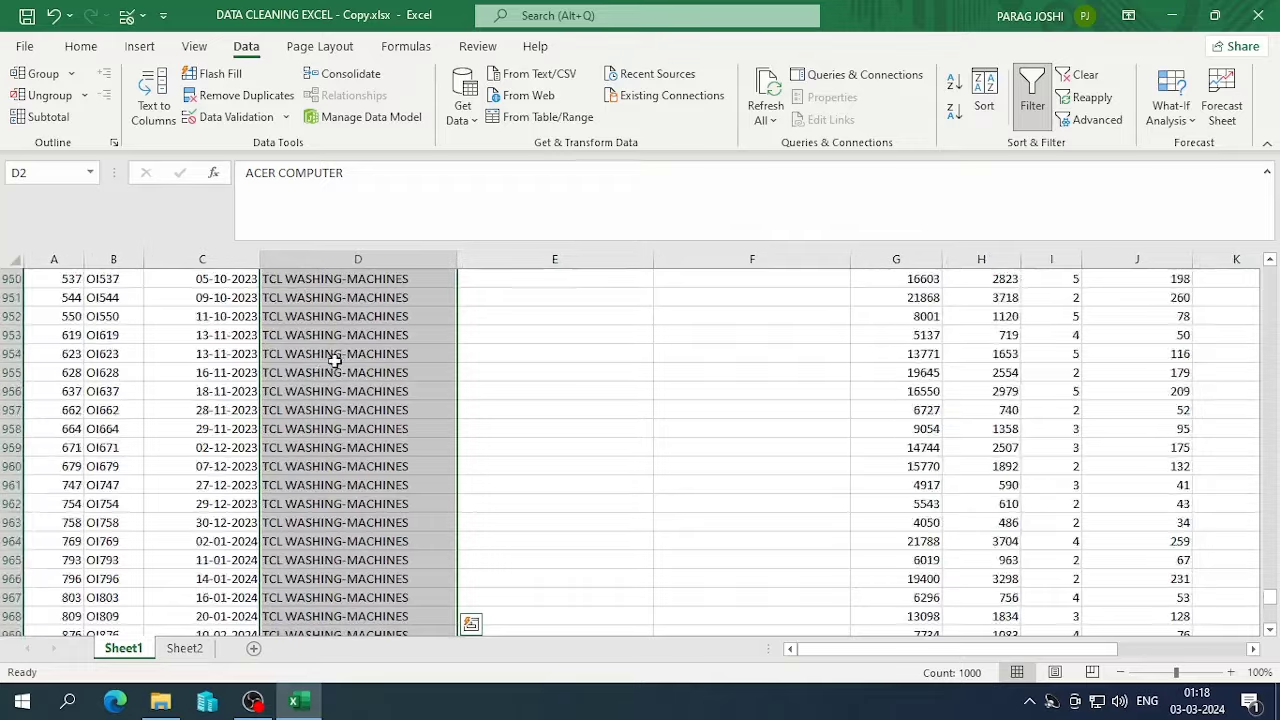
{"action": "scroll", "coordinate": [325, 372], "scroll_direction": "up", "scroll_amount": 20}
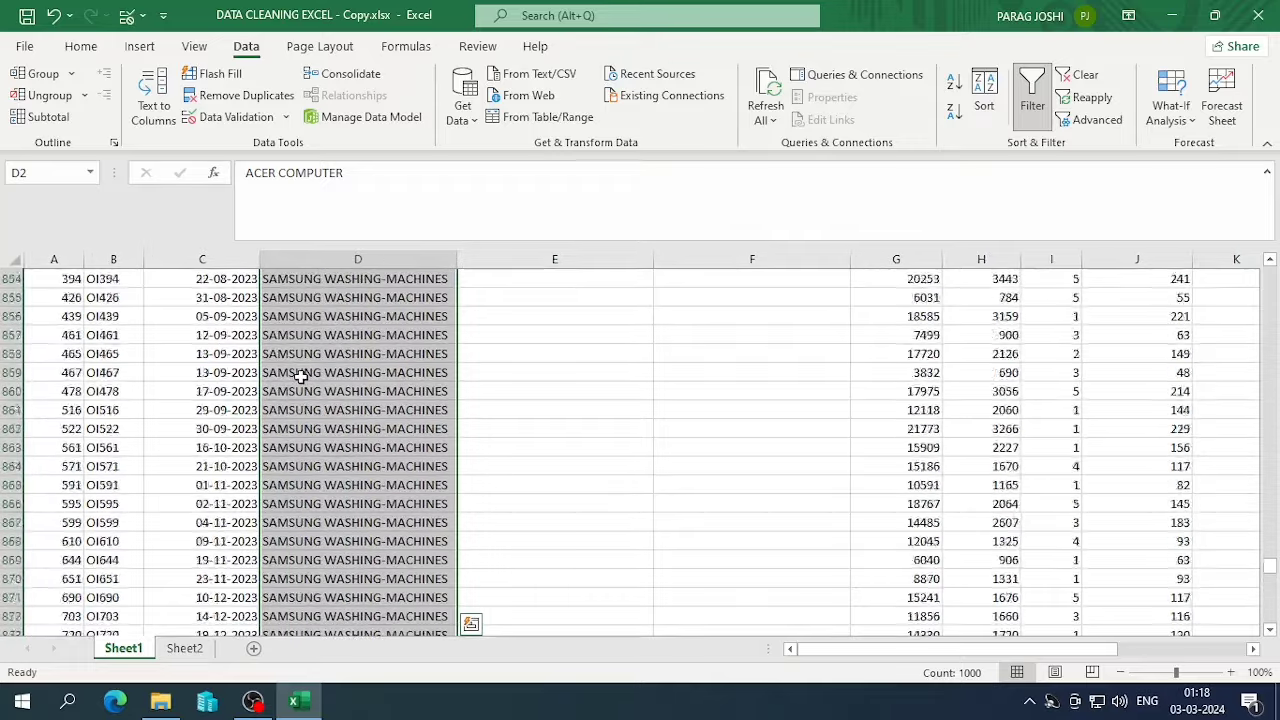
{"action": "scroll", "coordinate": [318, 360], "scroll_direction": "up", "scroll_amount": 20}
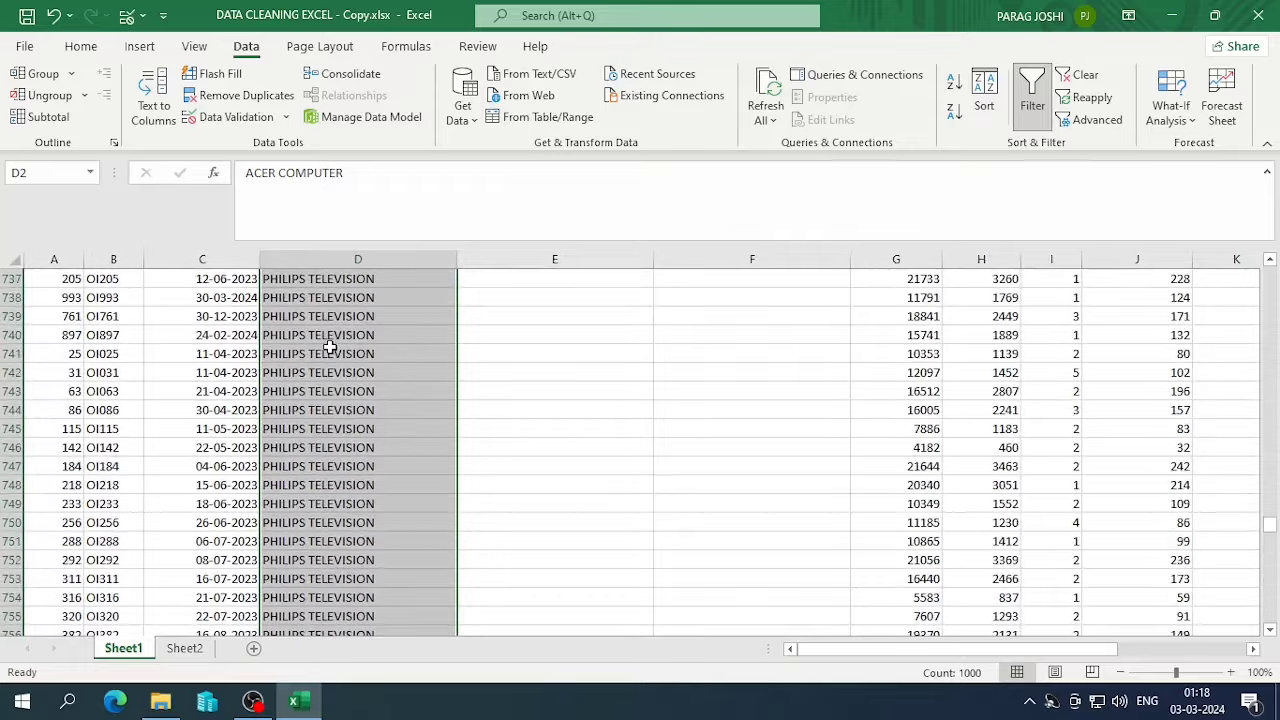
{"action": "scroll", "coordinate": [330, 347], "scroll_direction": "up", "scroll_amount": 20}
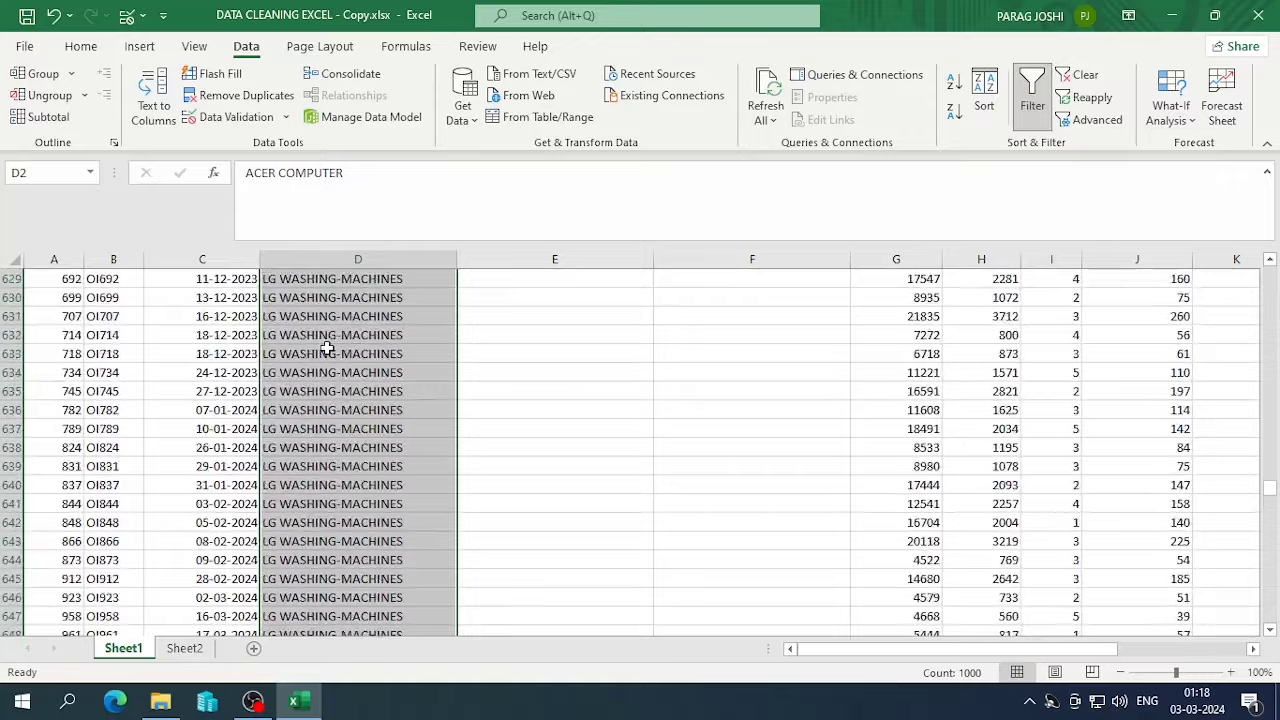
{"action": "scroll", "coordinate": [327, 350], "scroll_direction": "up", "scroll_amount": 17}
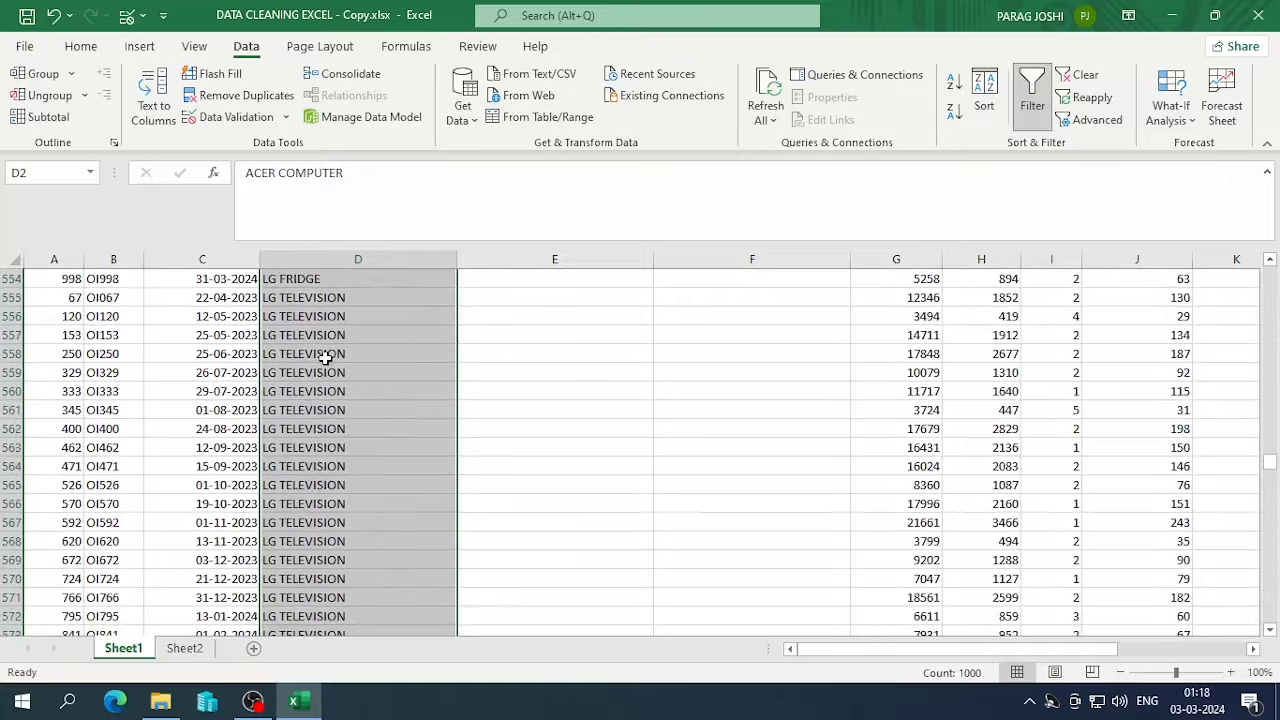
{"action": "scroll", "coordinate": [325, 365], "scroll_direction": "up", "scroll_amount": 7}
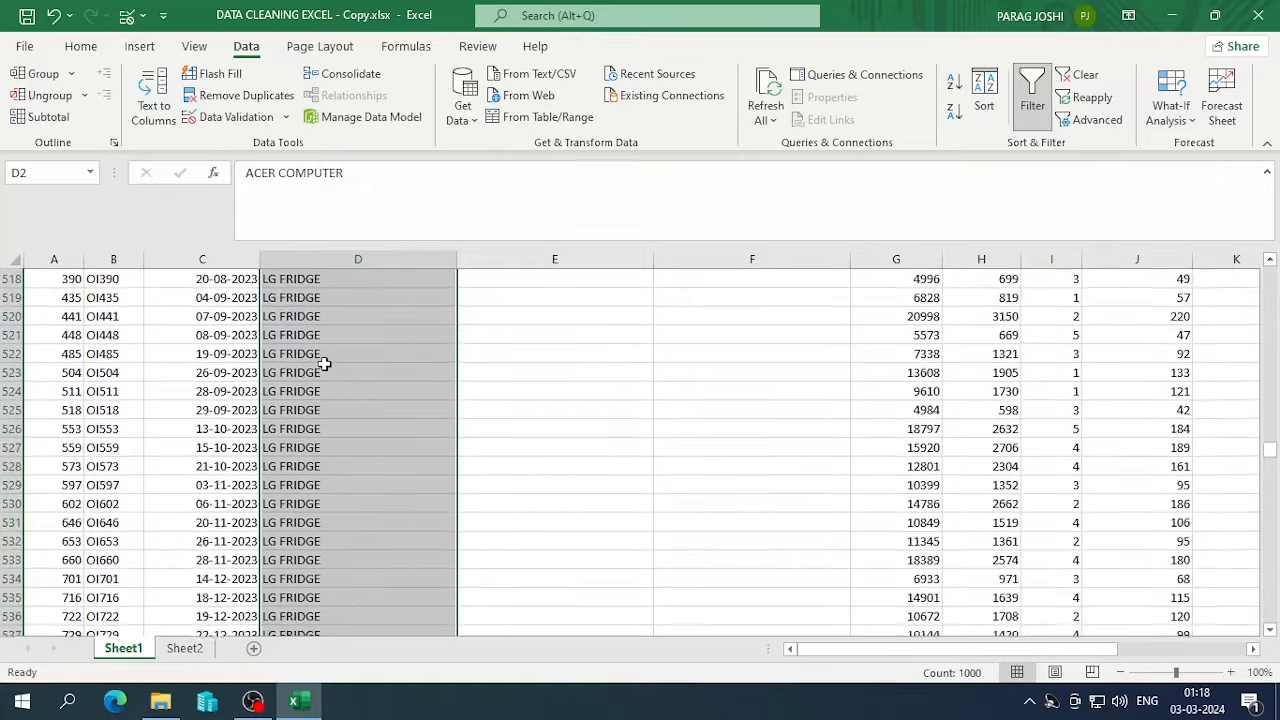
{"action": "scroll", "coordinate": [325, 365], "scroll_direction": "up", "scroll_amount": 20}
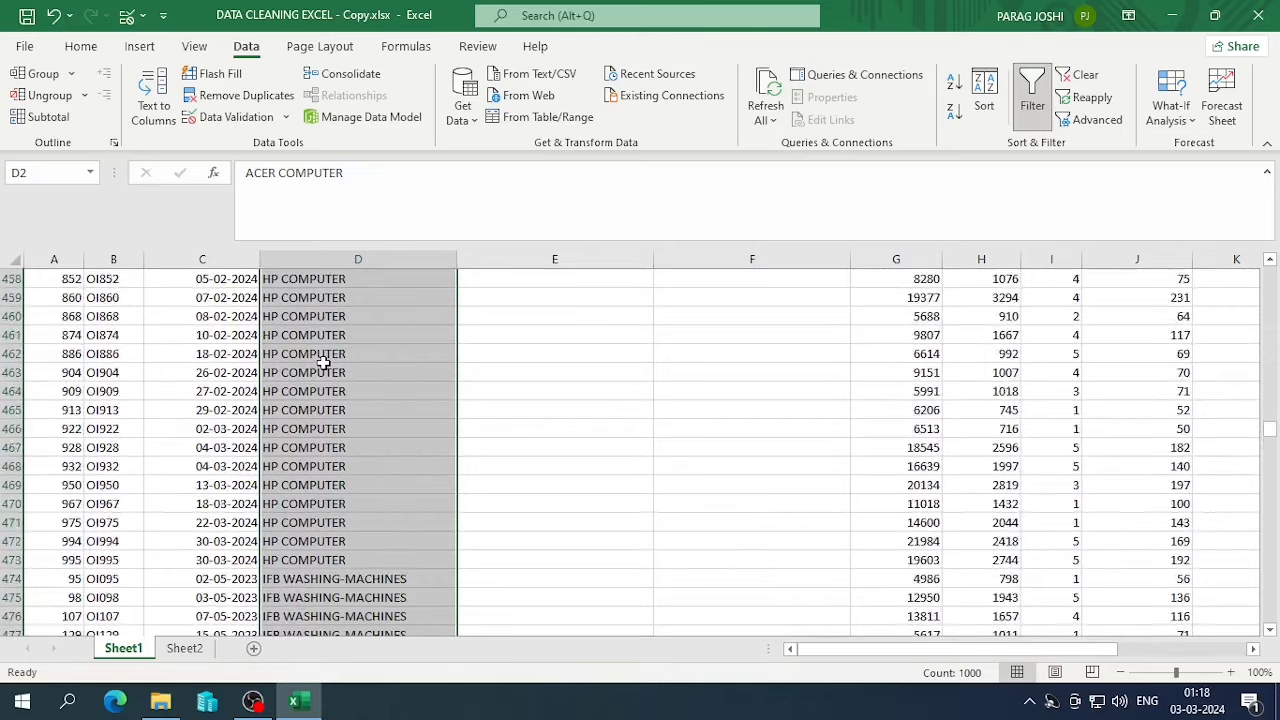
{"action": "scroll", "coordinate": [325, 365], "scroll_direction": "up", "scroll_amount": 6}
{"action": "scroll", "coordinate": [323, 363], "scroll_direction": "up", "scroll_amount": 6}
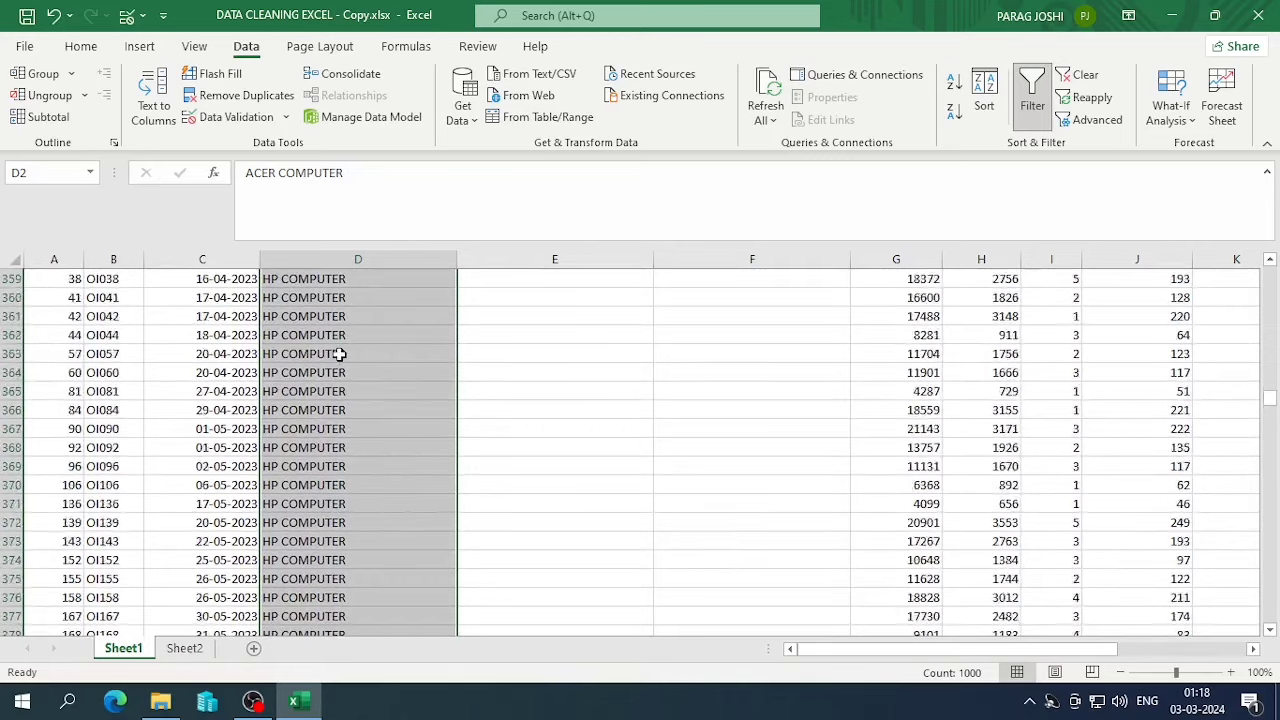
{"action": "scroll", "coordinate": [340, 354], "scroll_direction": "up", "scroll_amount": 6}
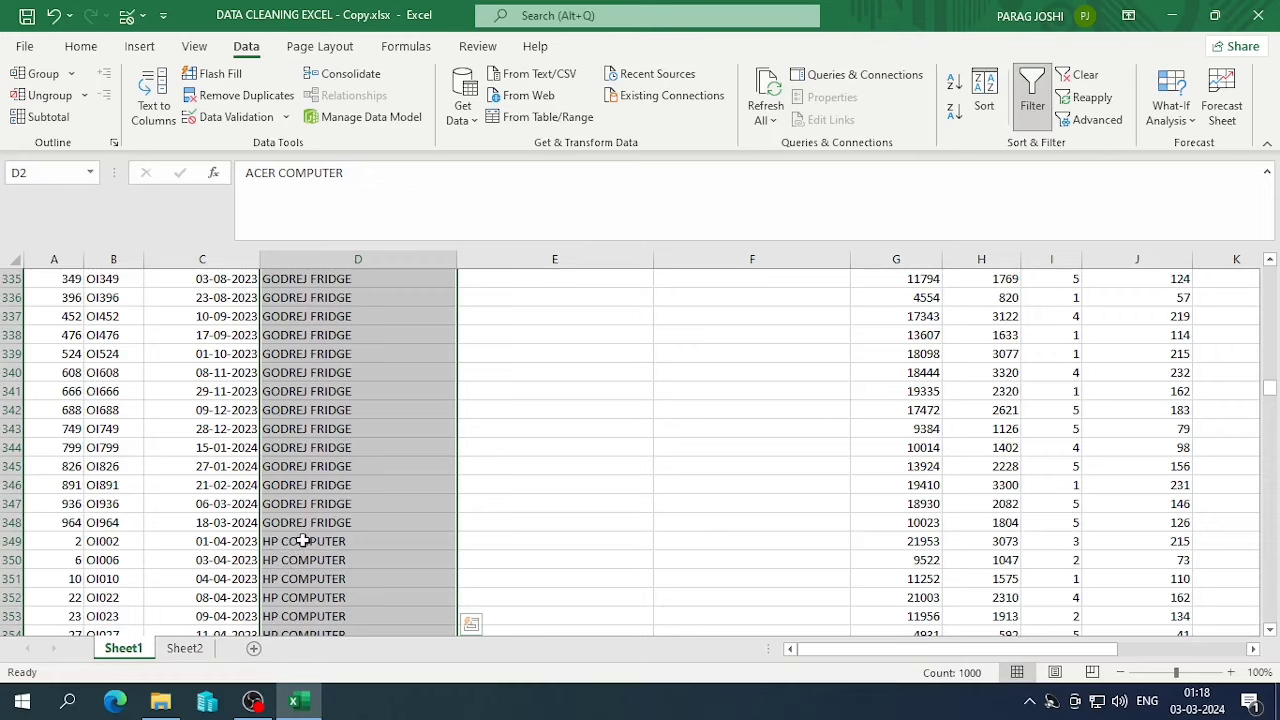
{"action": "scroll", "coordinate": [303, 541], "scroll_direction": "up", "scroll_amount": 7}
{"action": "scroll", "coordinate": [303, 541], "scroll_direction": "up", "scroll_amount": 20}
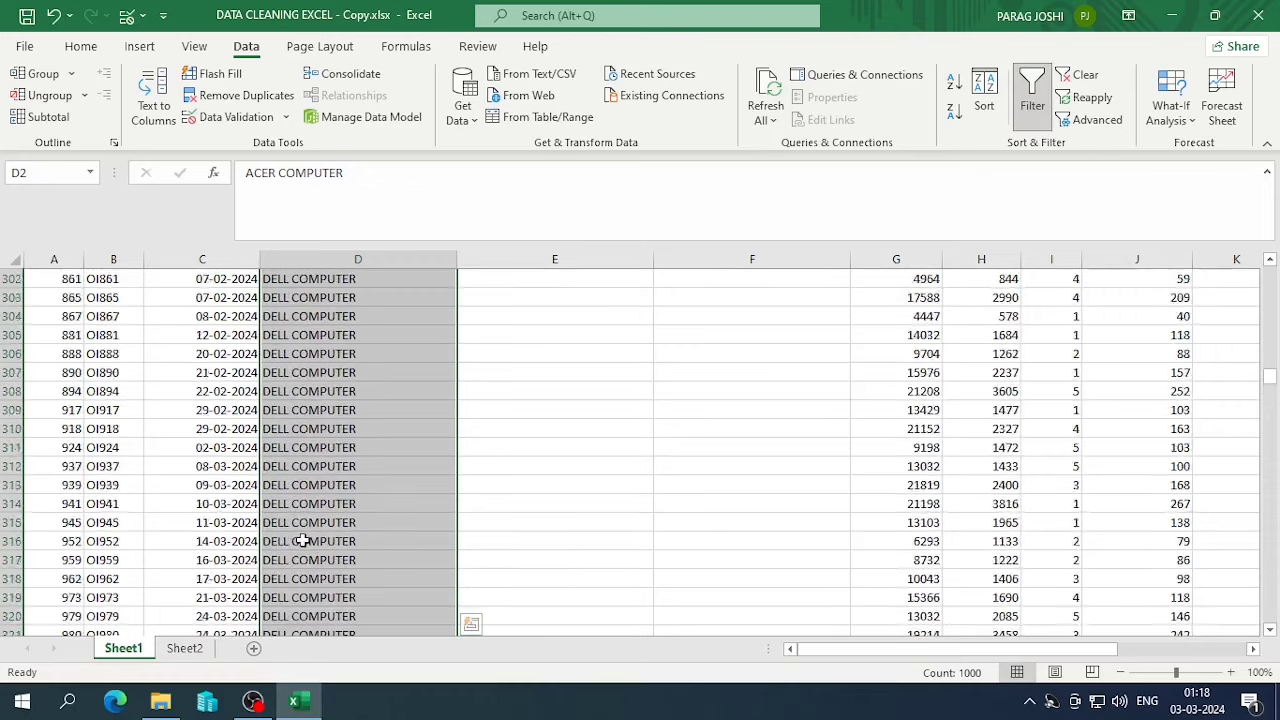
{"action": "scroll", "coordinate": [307, 541], "scroll_direction": "up", "scroll_amount": 17}
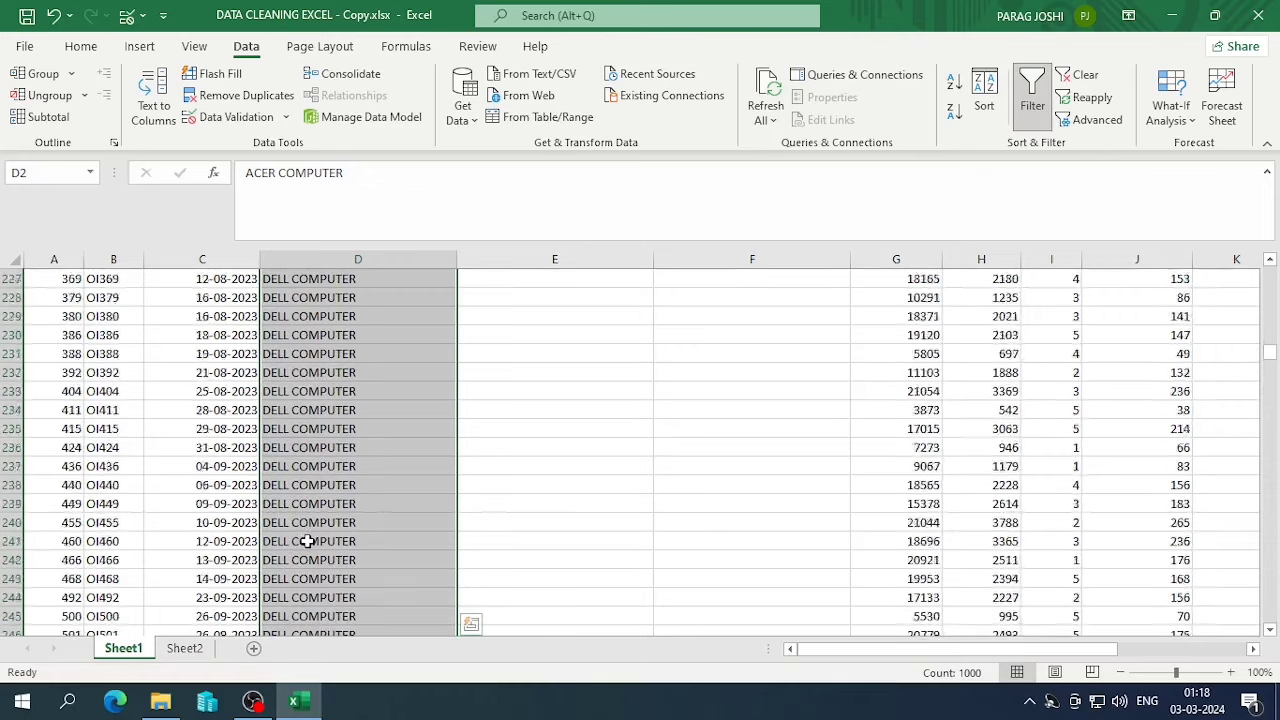
{"action": "scroll", "coordinate": [284, 360], "scroll_direction": "up", "scroll_amount": 20}
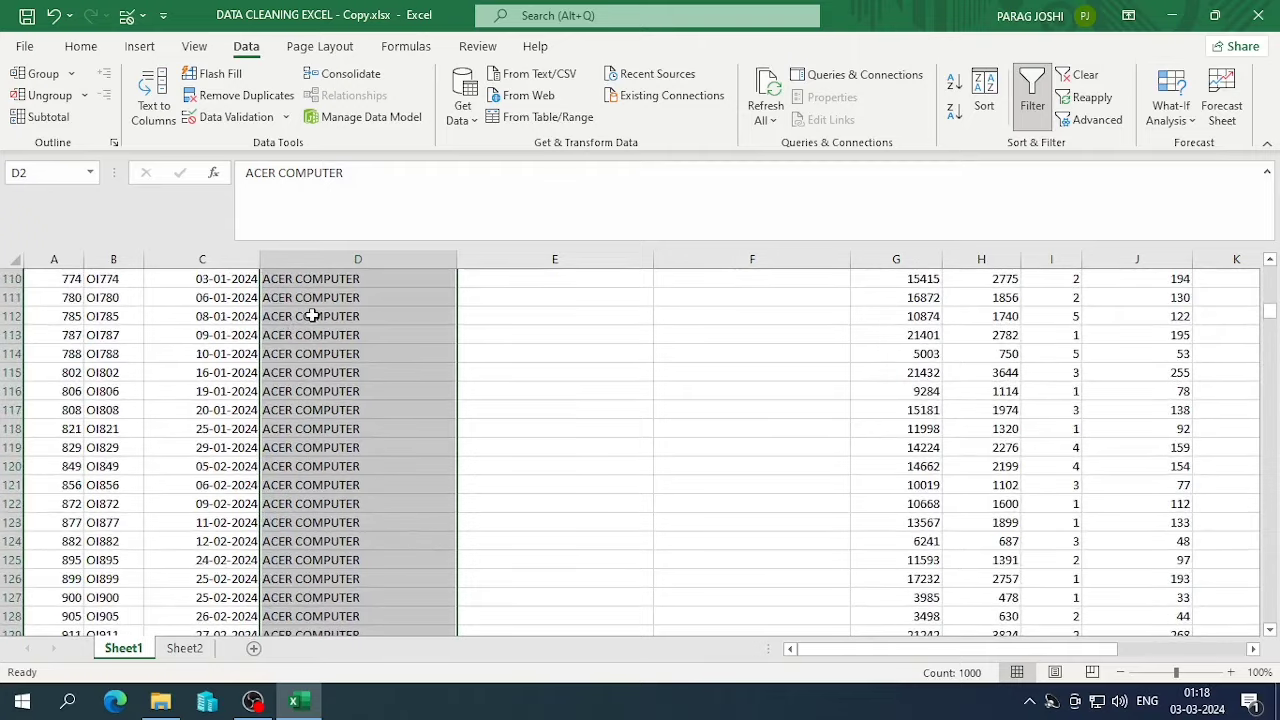
{"action": "scroll", "coordinate": [284, 322], "scroll_direction": "up", "scroll_amount": 20}
{"action": "scroll", "coordinate": [293, 322], "scroll_direction": "up", "scroll_amount": 13}
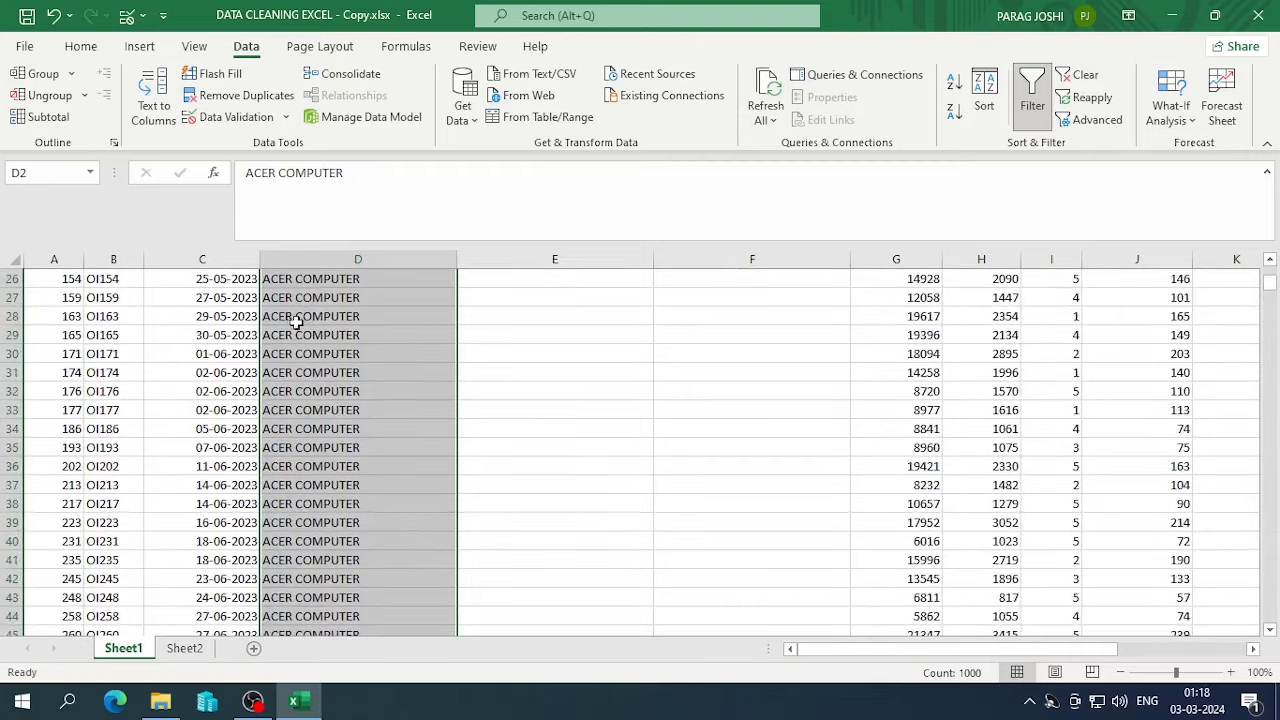
{"action": "left_click", "coordinate": [338, 314]}
{"action": "key", "text": "ctrl+Up"}
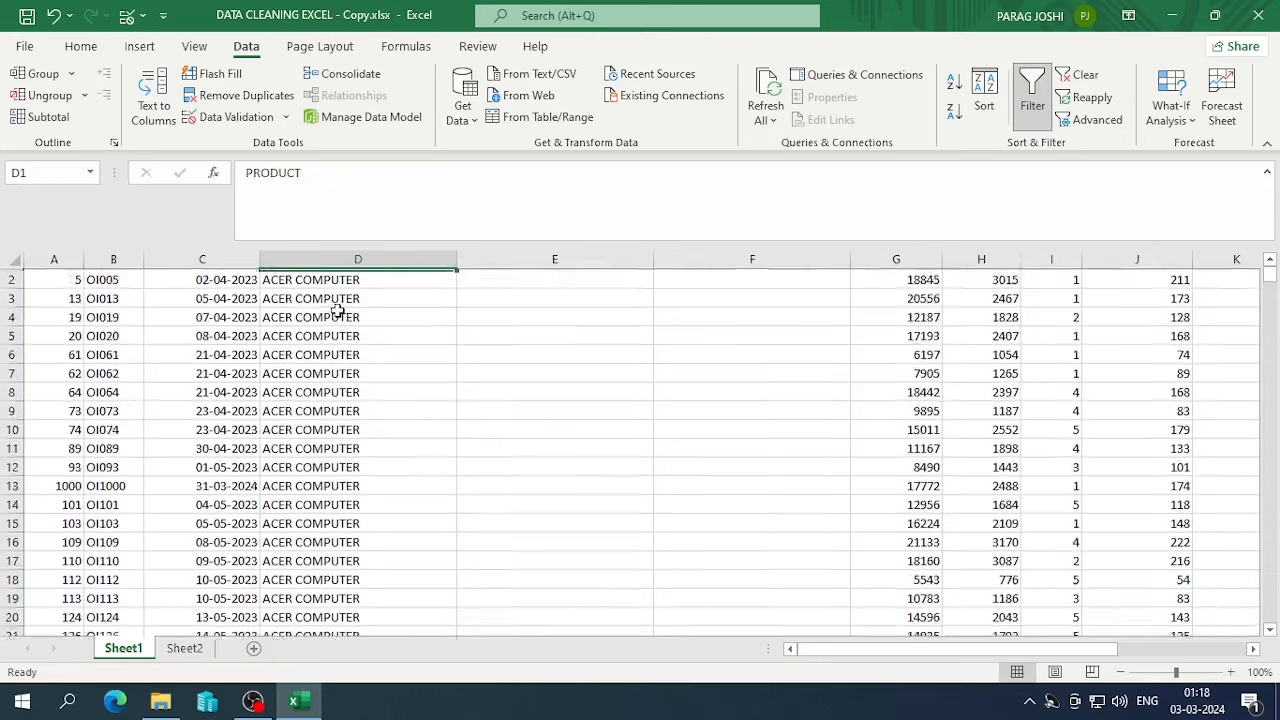
{"action": "key", "text": "Right"}
{"action": "key", "text": "Down"}
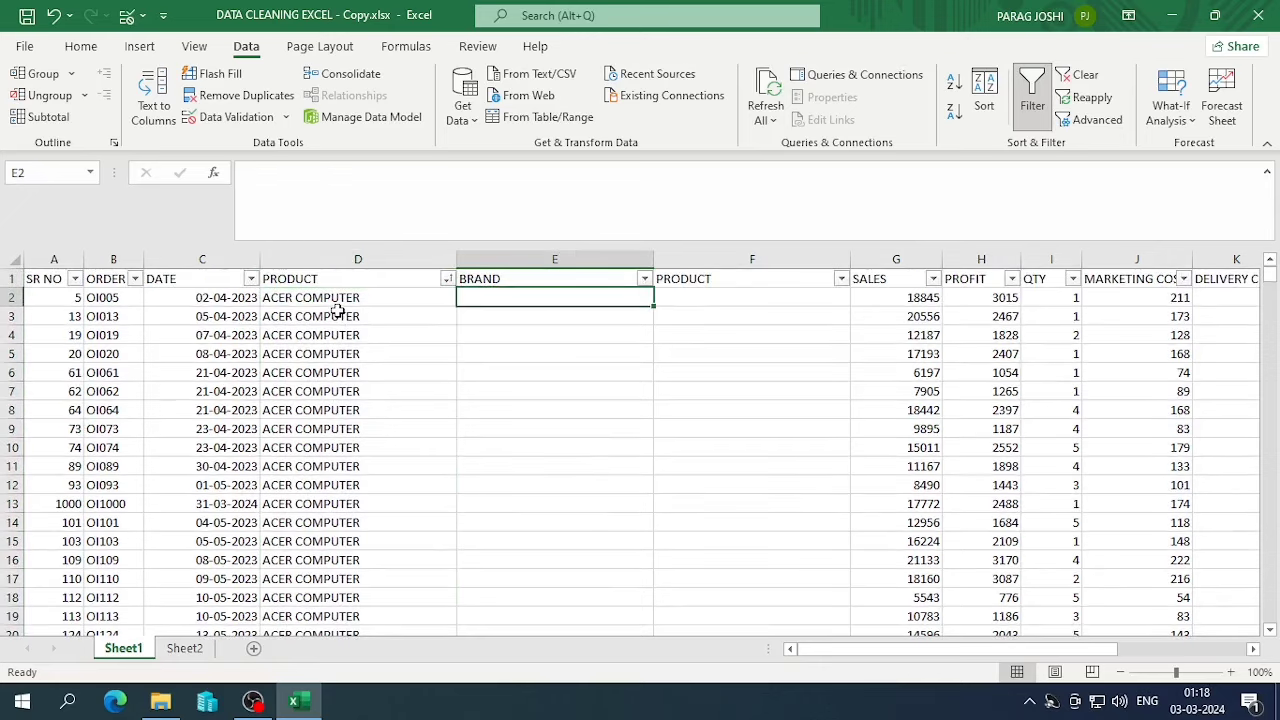
- Start Text to Columns on D2:D1001 as delimited data, with Tab turned off and Space set as the delimiter
{"action": "left_click", "coordinate": [307, 298]}
{"action": "key", "text": "ctrl+shift+Down"}
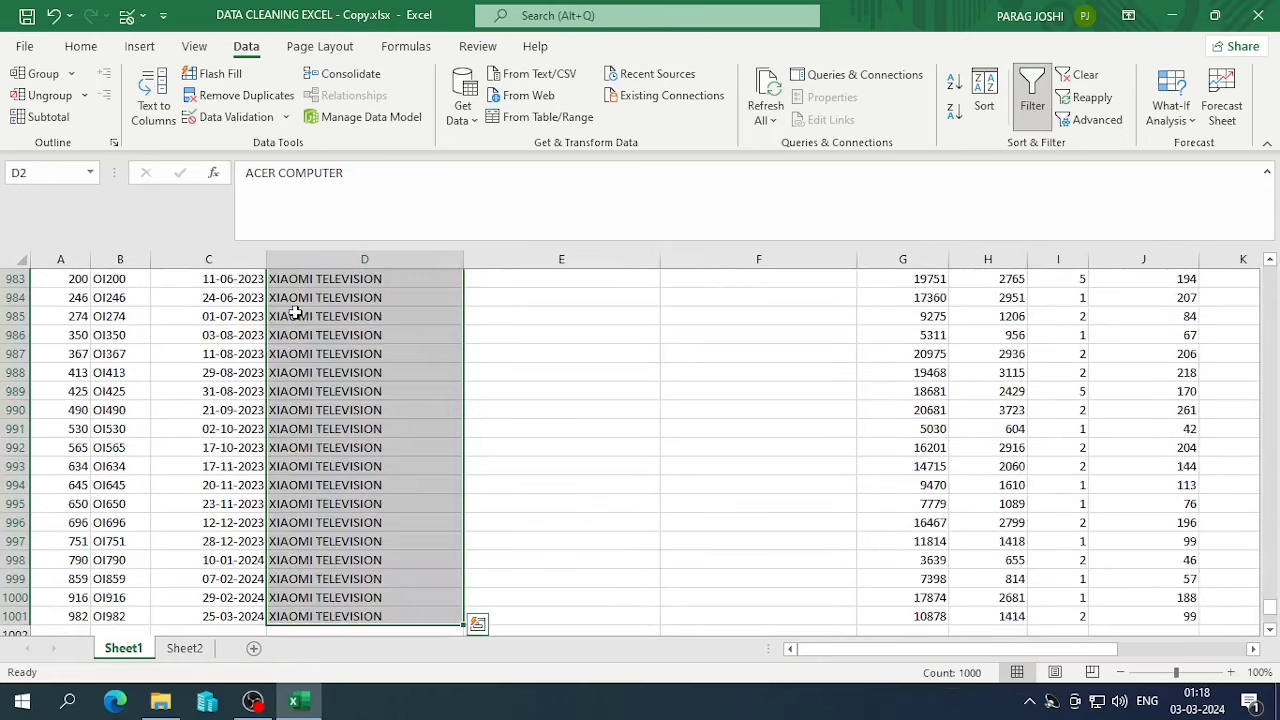
{"action": "left_click", "coordinate": [153, 105]}
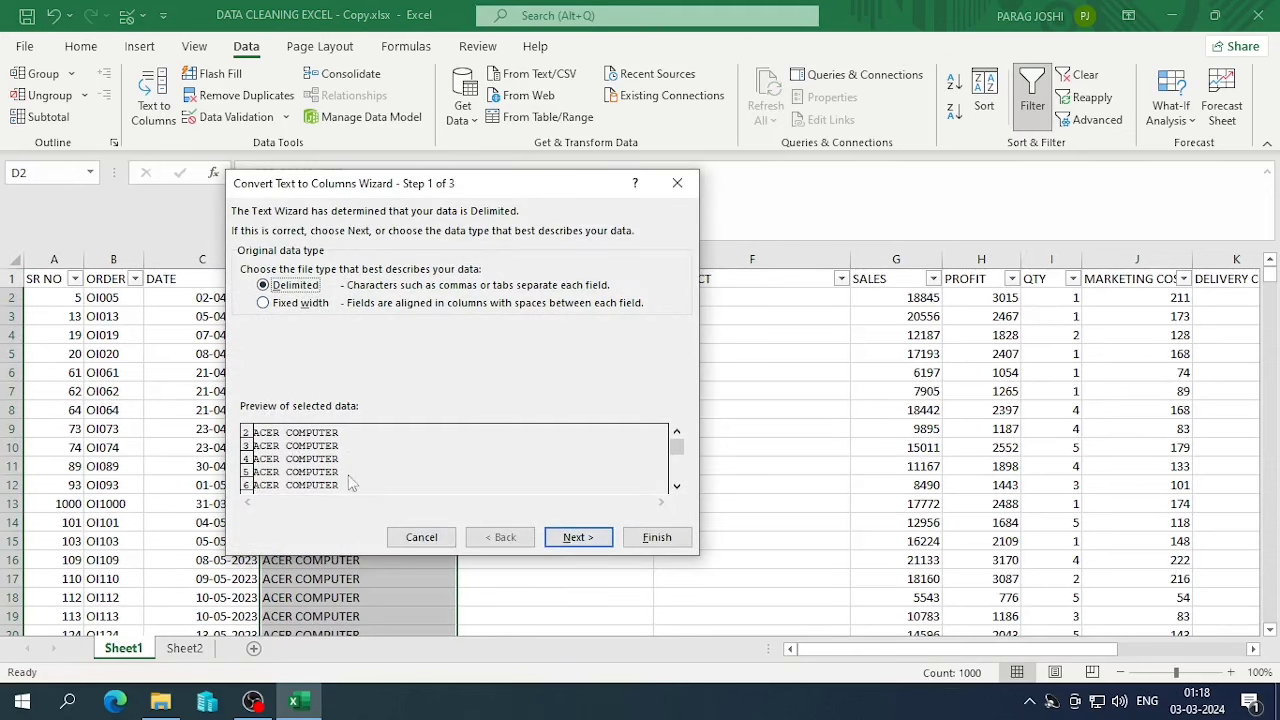
{"action": "left_click", "coordinate": [578, 537]}
{"action": "left_click", "coordinate": [260, 268]}
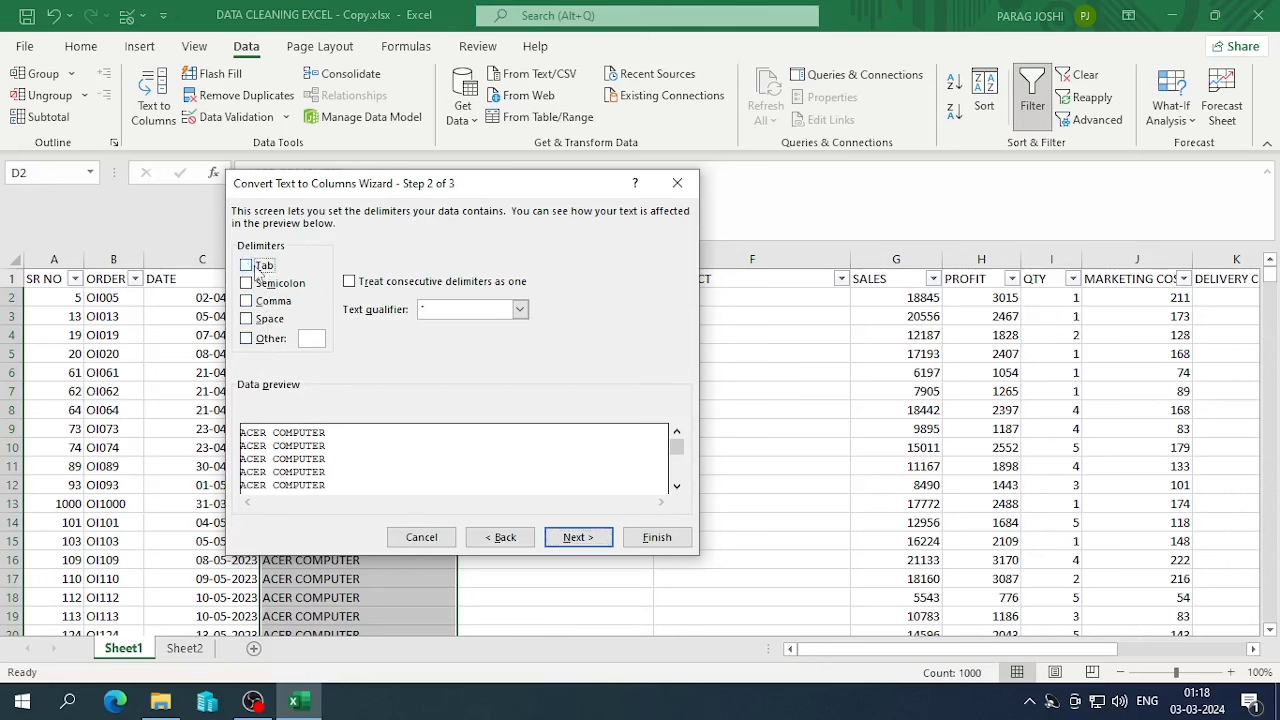
{"action": "left_click", "coordinate": [258, 323]}
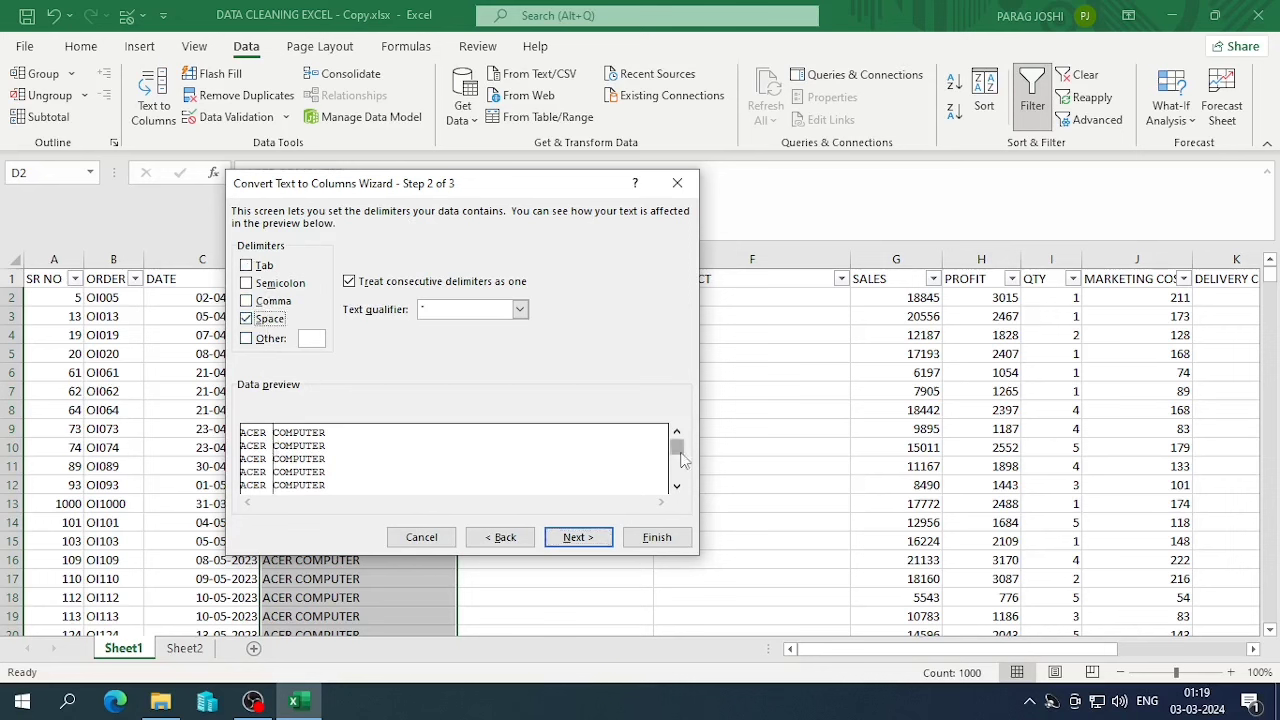
{"action": "left_click_drag", "start_coordinate": [677, 452], "coordinate": [680, 484]}
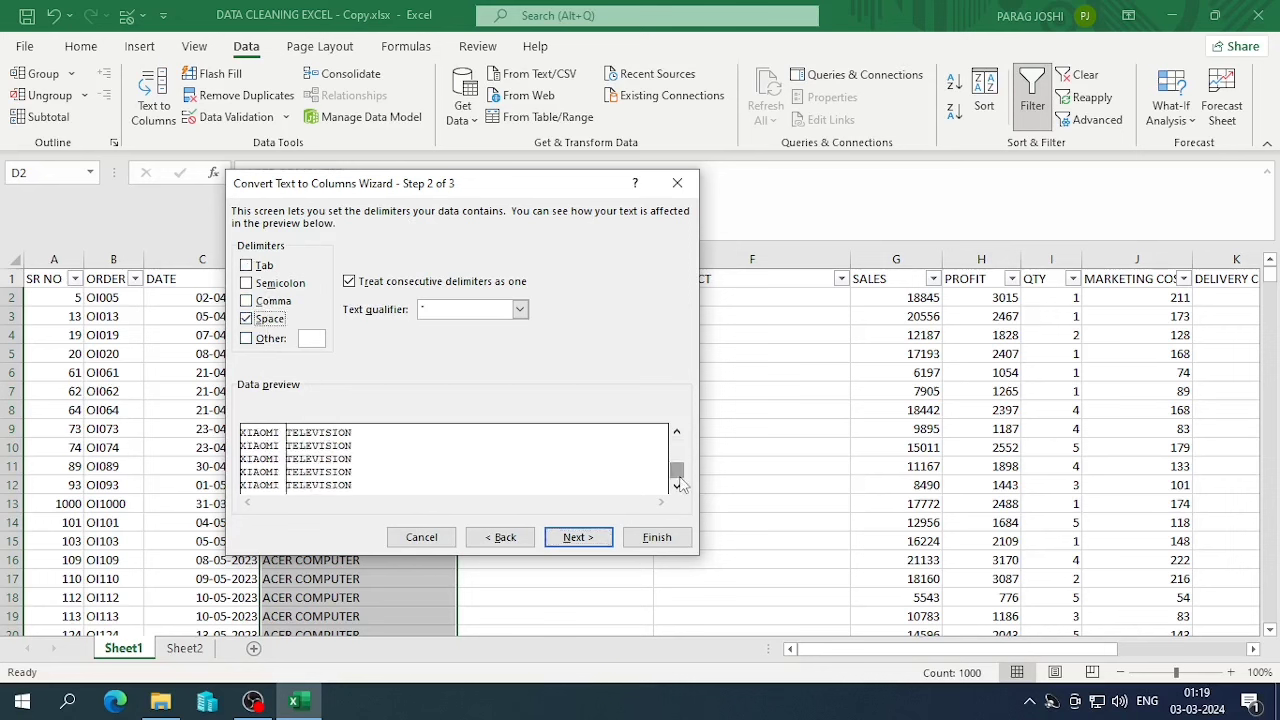
{"action": "left_click", "coordinate": [254, 342]}
{"action": "left_click", "coordinate": [252, 342]}
{"action": "left_click", "coordinate": [262, 306]}
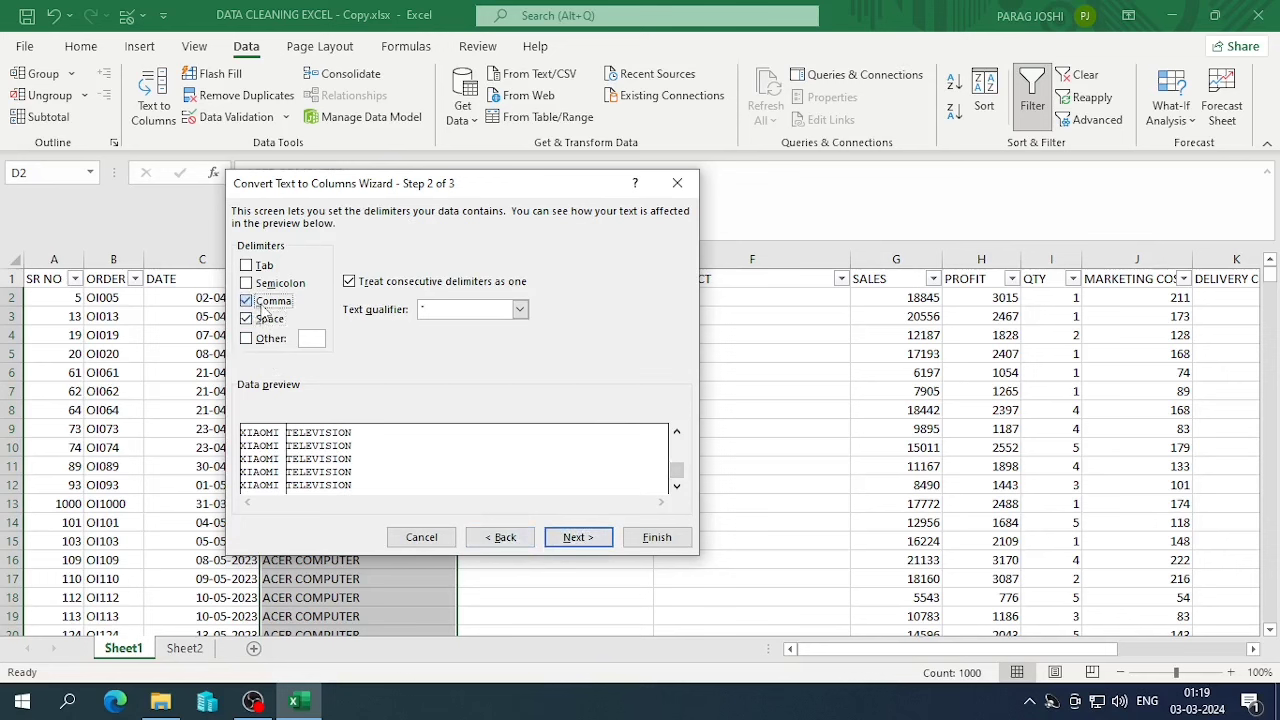
{"action": "left_click", "coordinate": [262, 306]}
- Finish the Text to Columns split in General format with cell E2 as the destination
{"action": "left_click", "coordinate": [570, 540]}
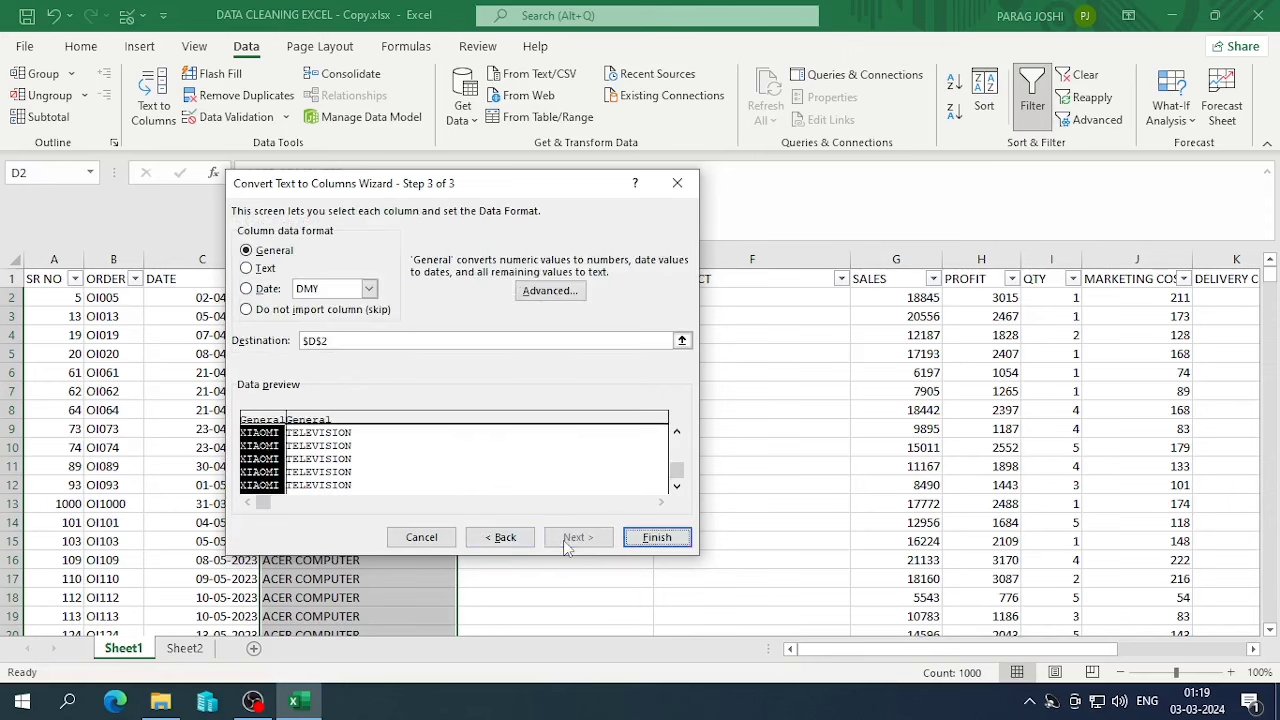
{"action": "left_click", "coordinate": [681, 340]}
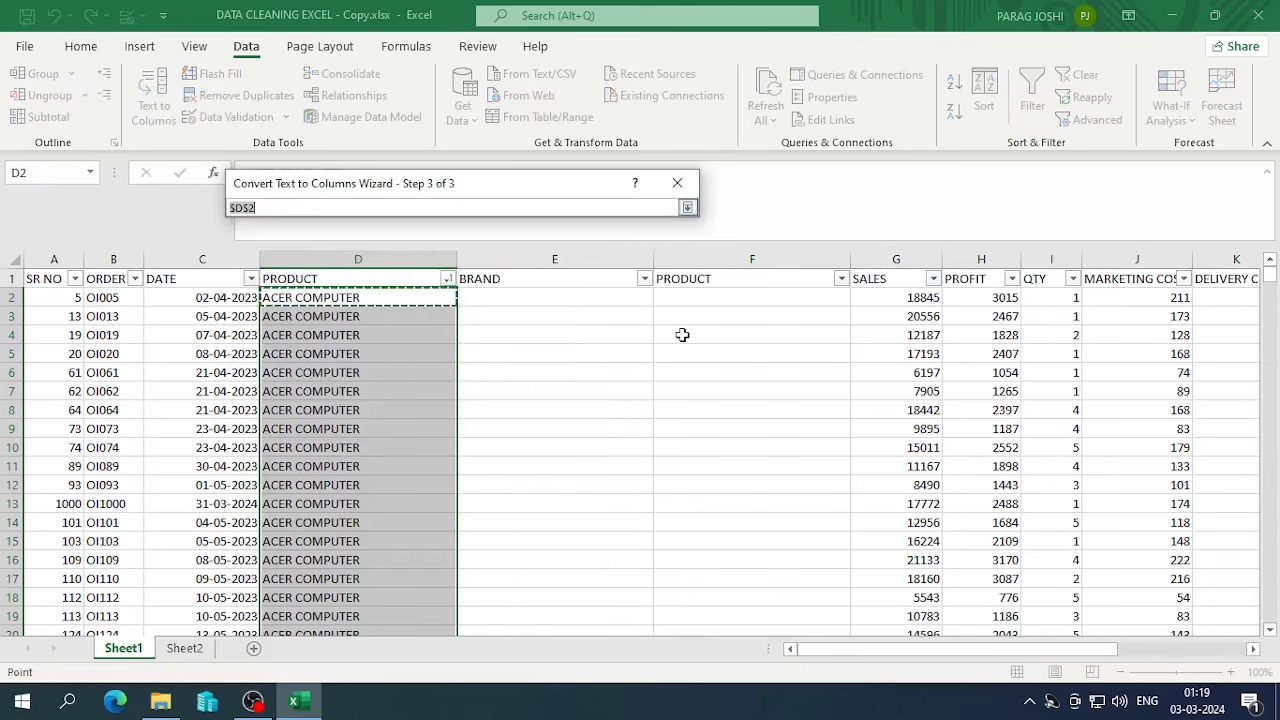
{"action": "left_click", "coordinate": [538, 301]}
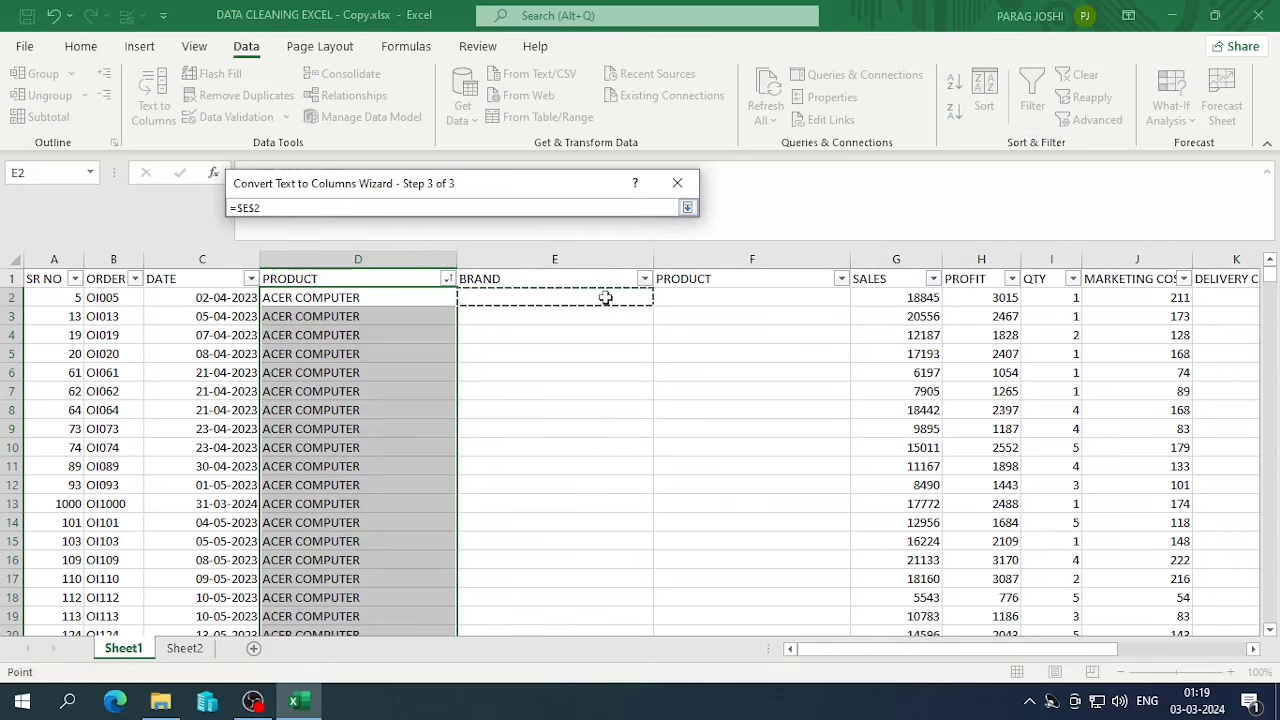
{"action": "left_click", "coordinate": [687, 207]}
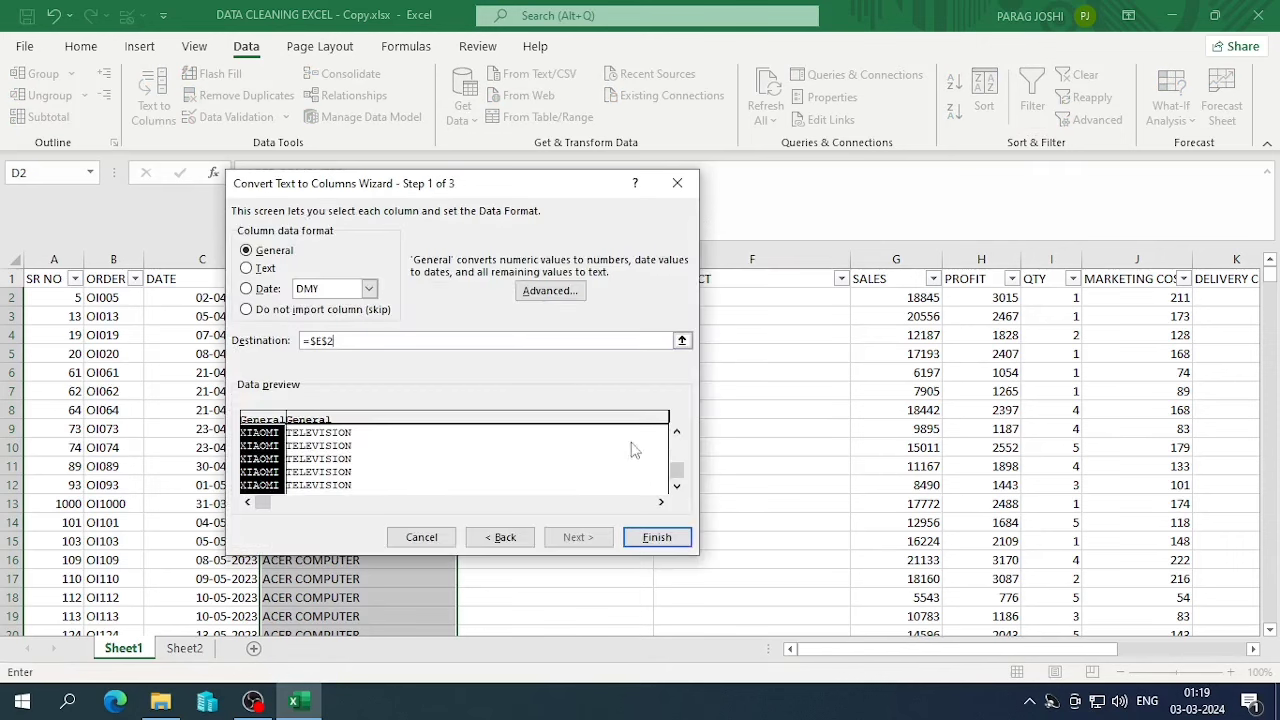
{"action": "left_click", "coordinate": [656, 538]}
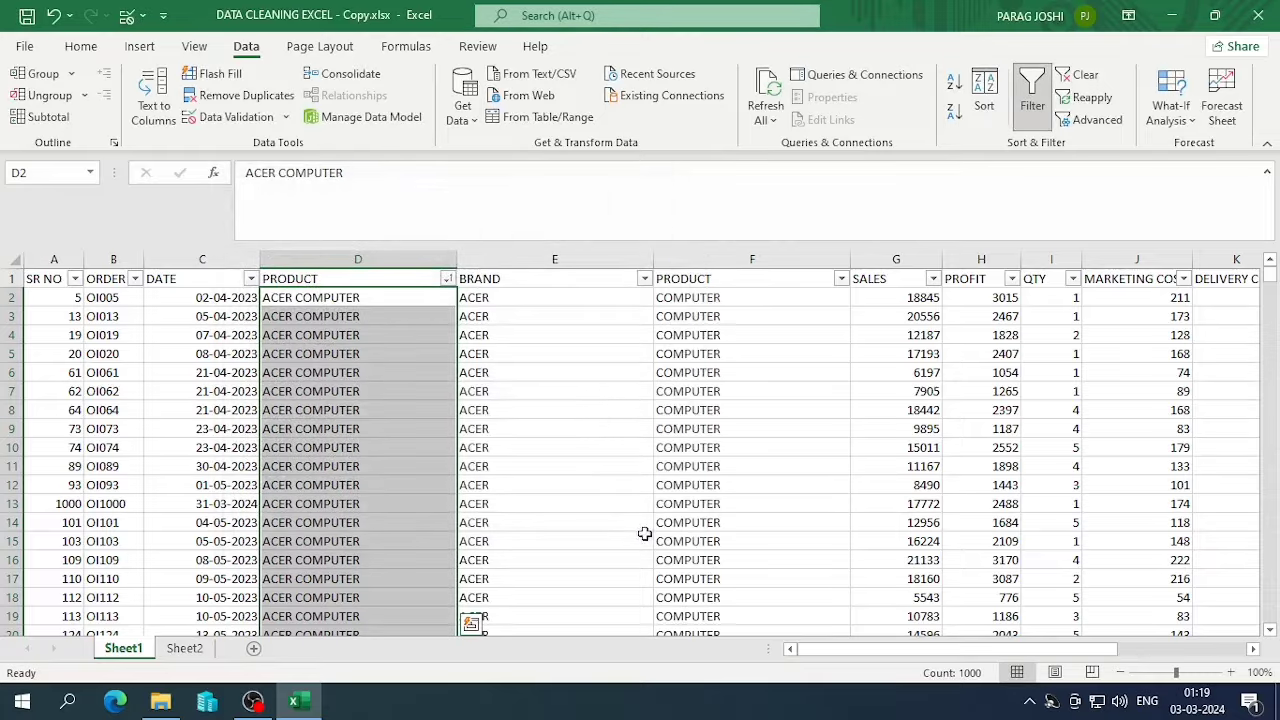
- Examine the split rows and the distinct values offered by the filter lists of the BRAND column and the new PRODUCT column
{"action": "scroll", "coordinate": [567, 344], "scroll_direction": "down", "scroll_amount": 20}
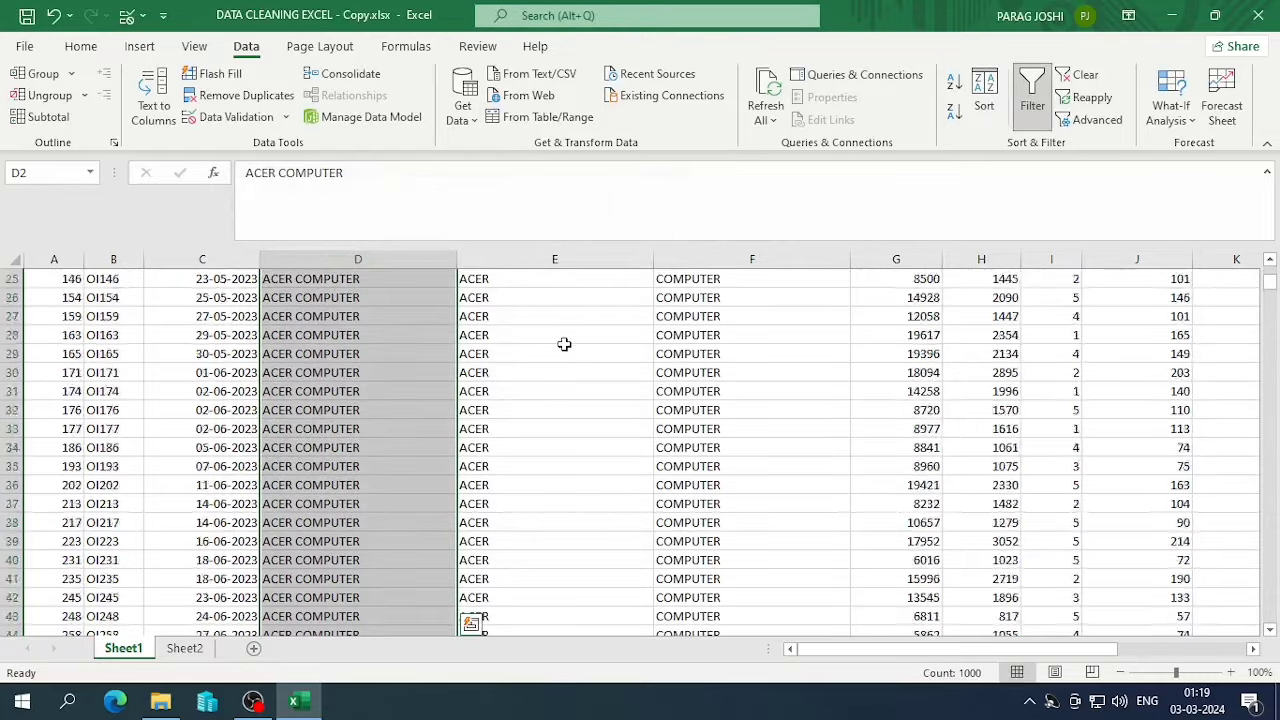
{"action": "scroll", "coordinate": [565, 344], "scroll_direction": "down", "scroll_amount": 20}
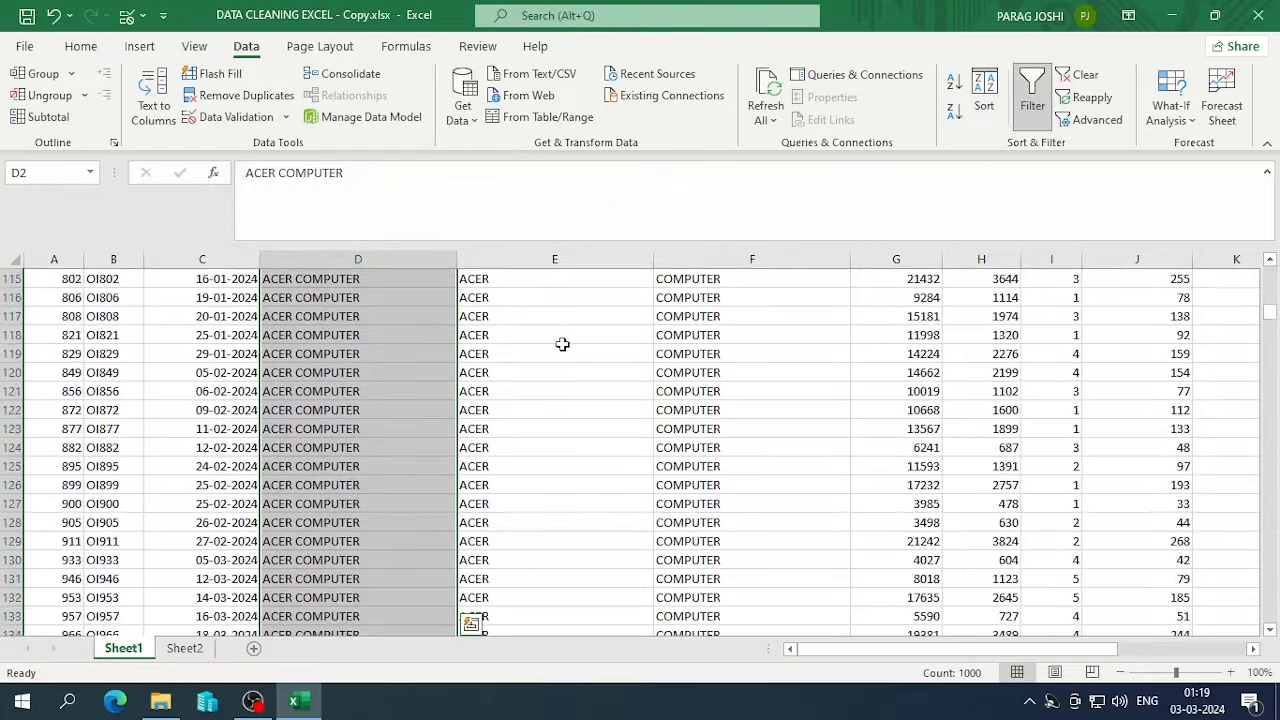
{"action": "scroll", "coordinate": [560, 370], "scroll_direction": "up", "scroll_amount": 20}
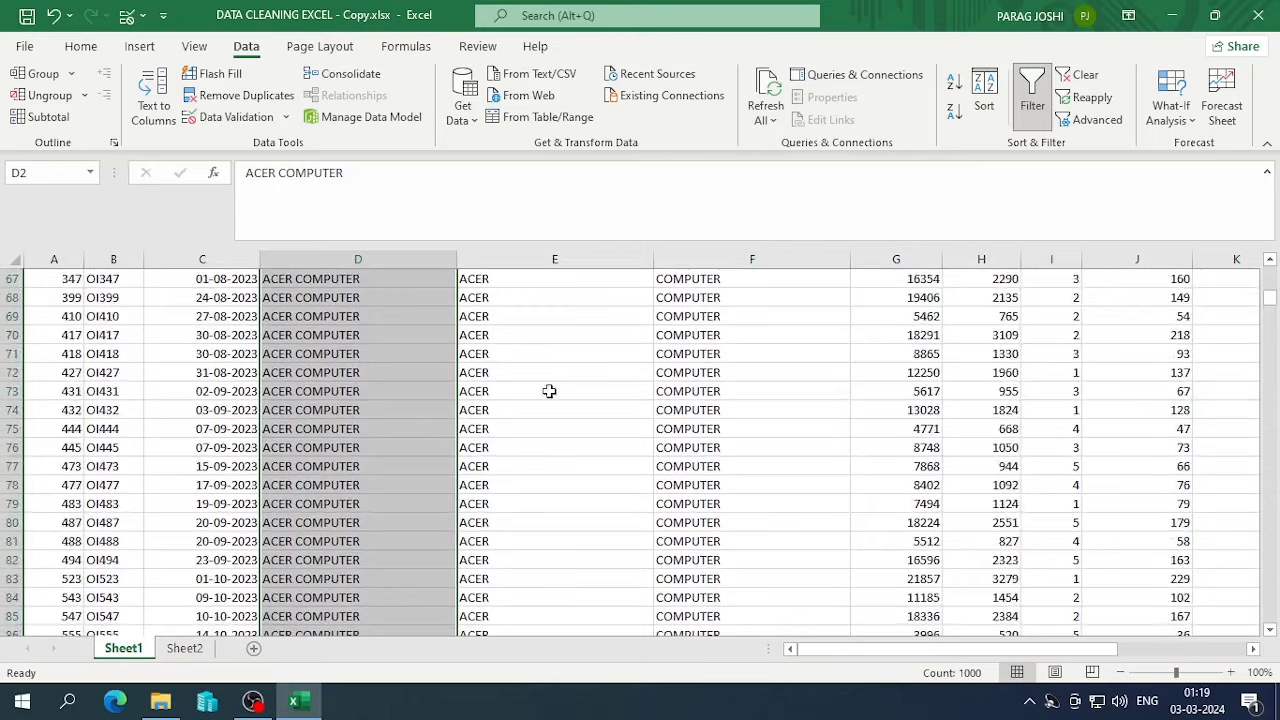
{"action": "scroll", "coordinate": [500, 372], "scroll_direction": "up", "scroll_amount": 5}
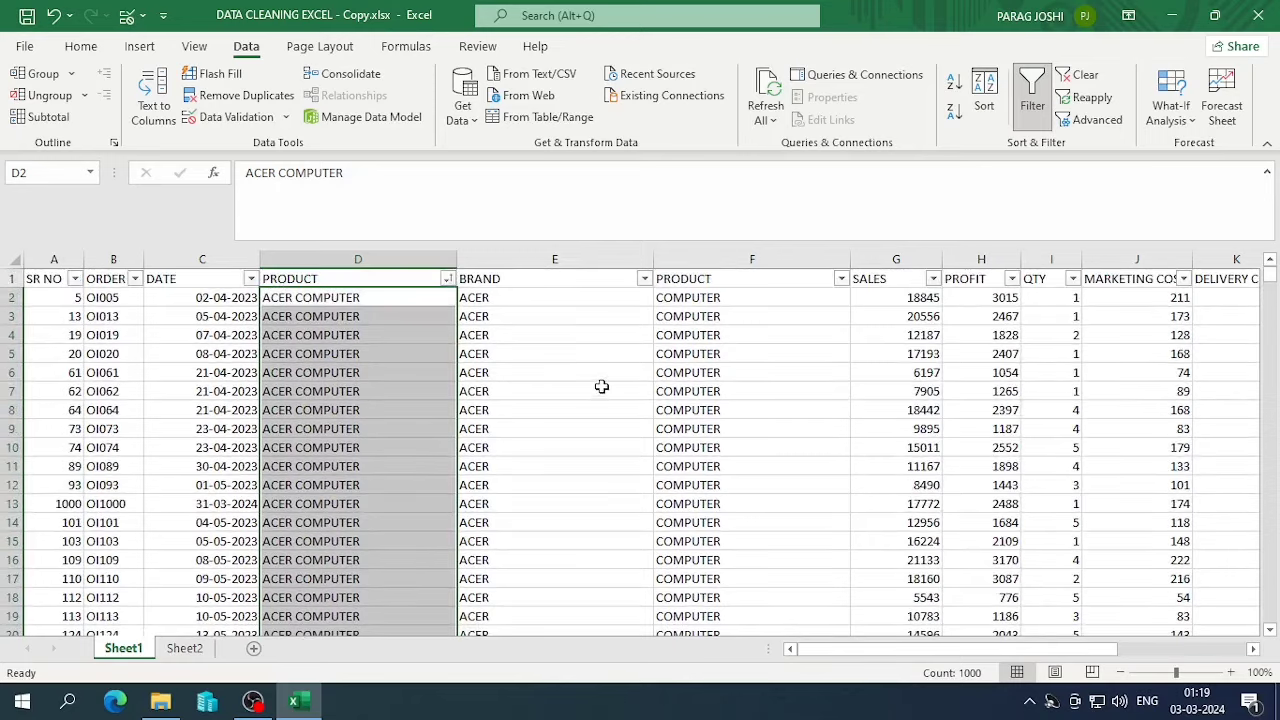
{"action": "left_click", "coordinate": [603, 285]}
{"action": "left_click", "coordinate": [644, 279]}
{"action": "scroll", "coordinate": [512, 480], "scroll_direction": "down", "scroll_amount": 1}
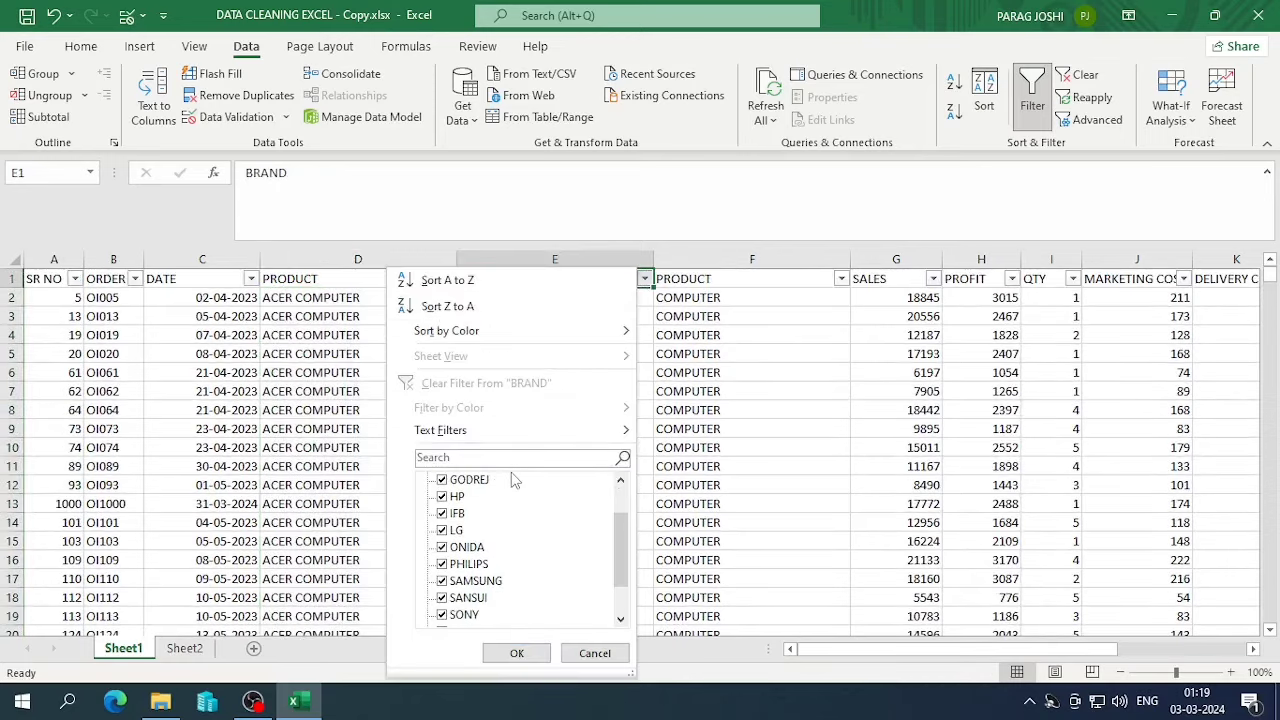
{"action": "scroll", "coordinate": [522, 514], "scroll_direction": "up", "scroll_amount": 1}
{"action": "scroll", "coordinate": [520, 515], "scroll_direction": "down", "scroll_amount": 1}
{"action": "scroll", "coordinate": [497, 582], "scroll_direction": "down", "scroll_amount": 1}
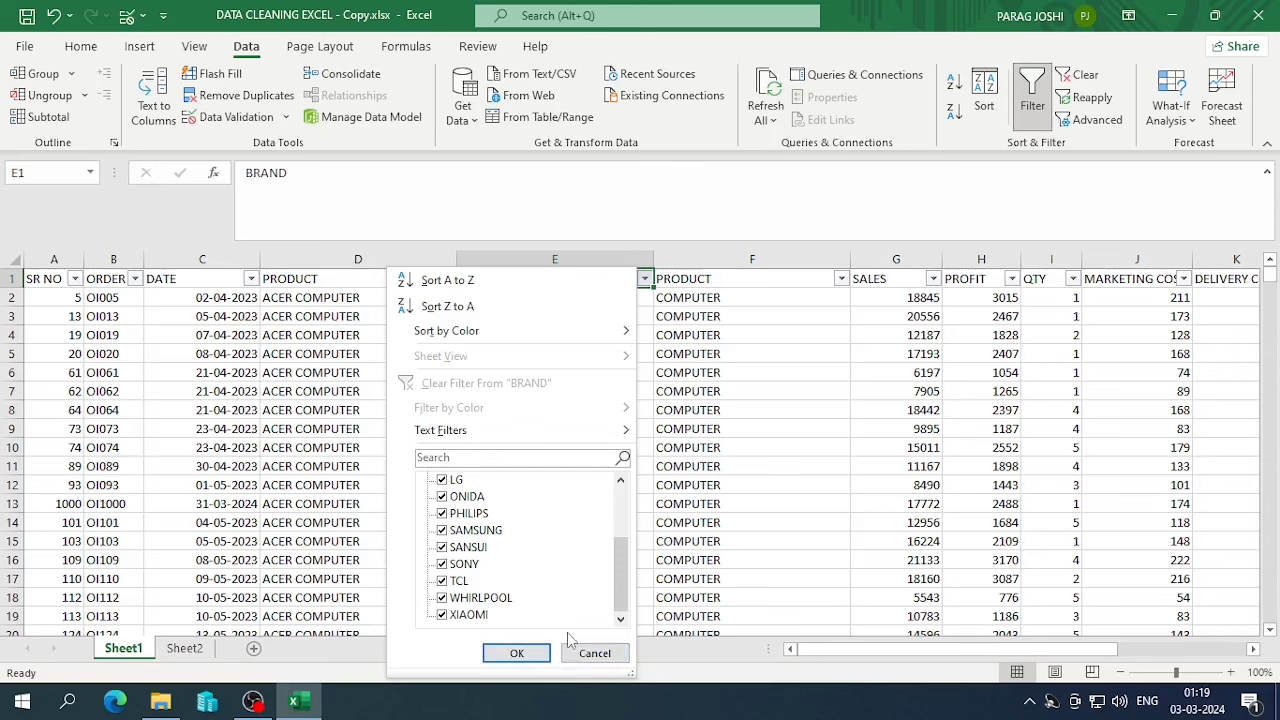
{"action": "left_click", "coordinate": [592, 653]}
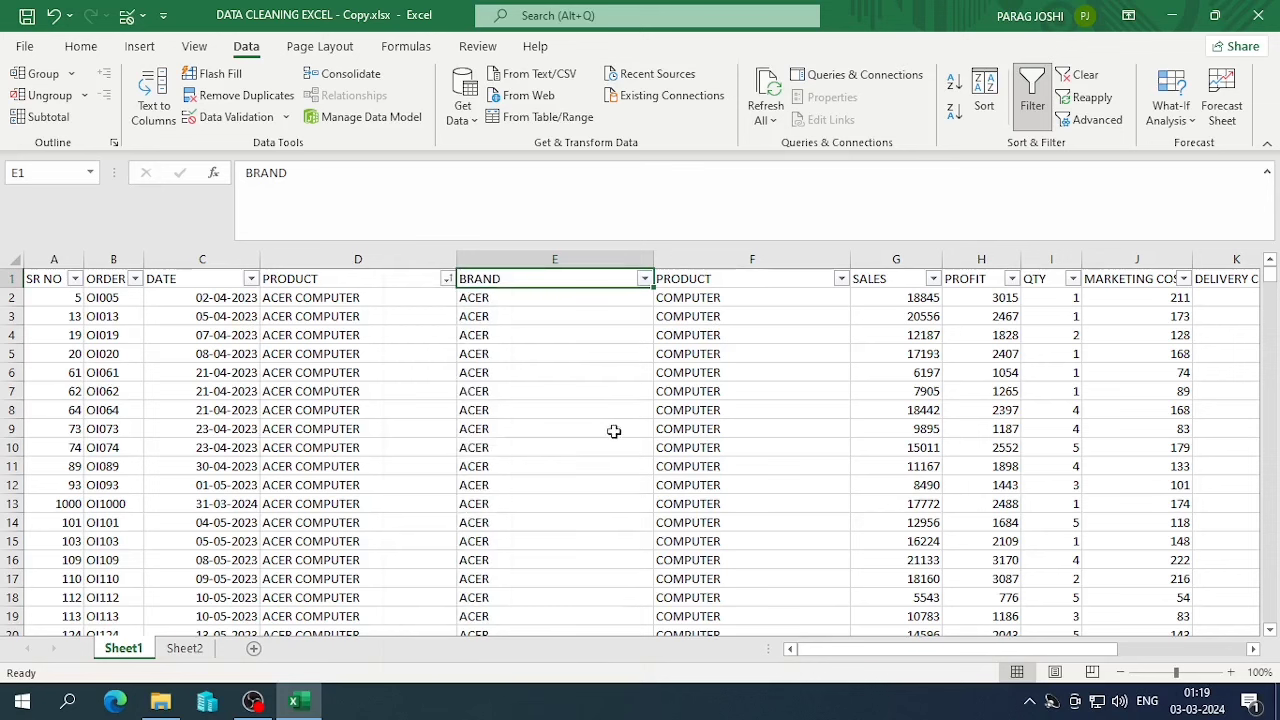
{"action": "left_click", "coordinate": [841, 279]}
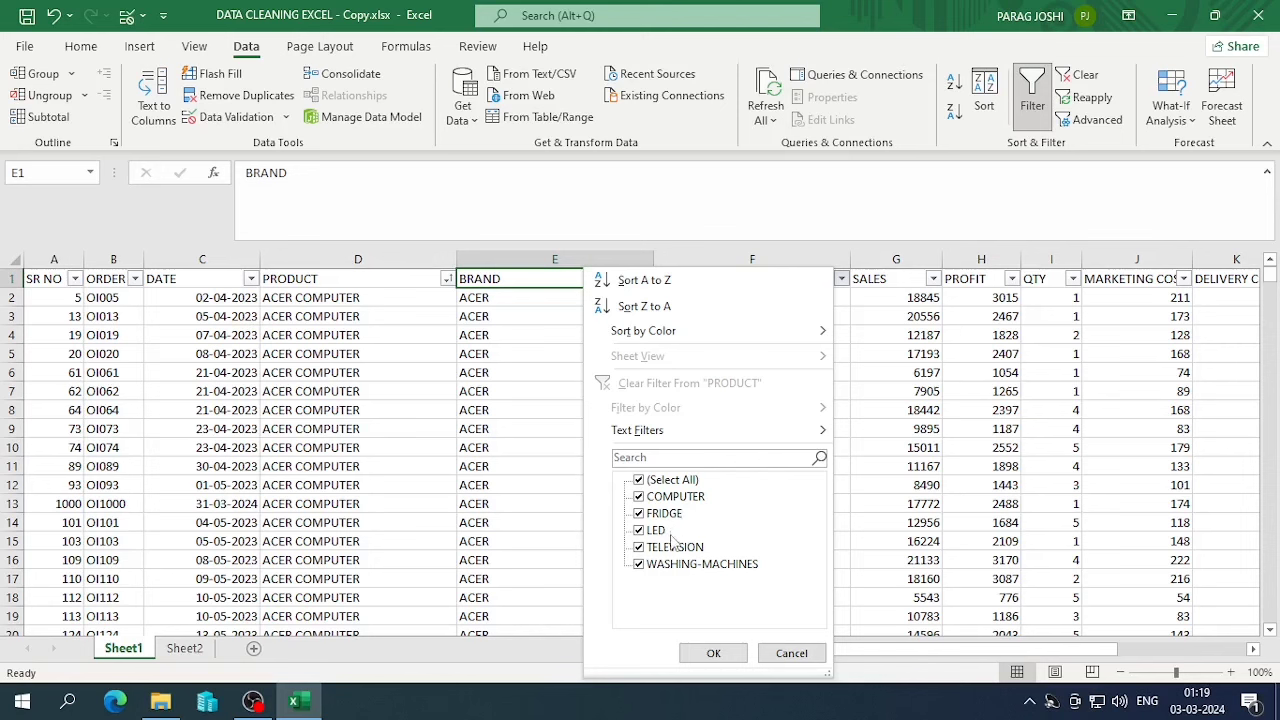
{"action": "left_click", "coordinate": [790, 653]}
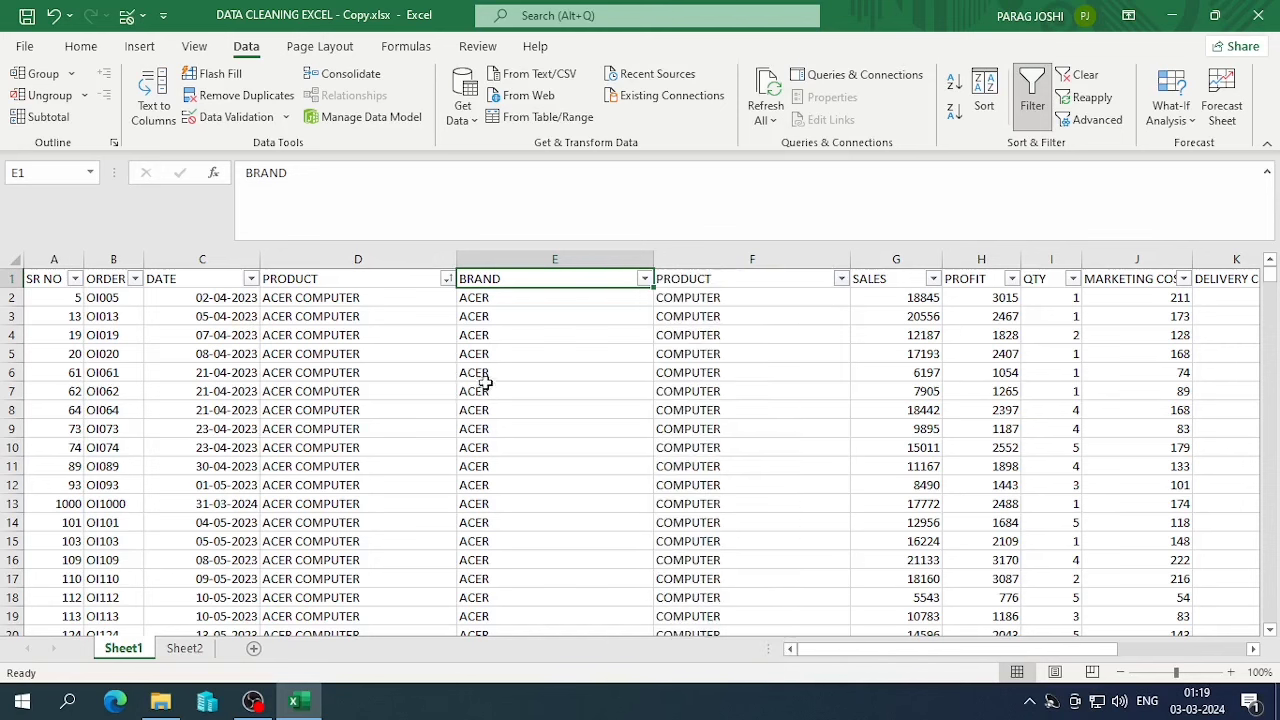
- Sort the table by SR NO from smallest to largest
{"action": "left_click", "coordinate": [369, 333]}
{"action": "key", "text": "ctrl+a"}
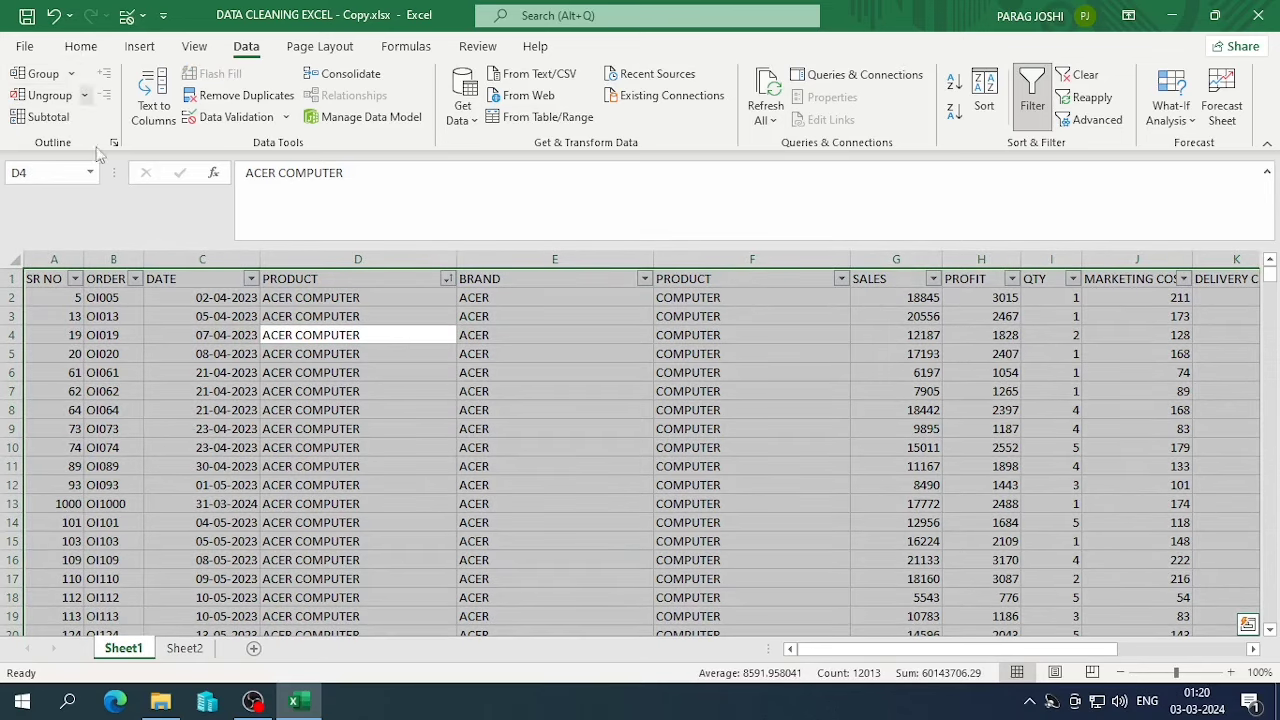
{"action": "left_click", "coordinate": [126, 370]}
{"action": "left_click", "coordinate": [75, 279]}
{"action": "left_click", "coordinate": [97, 283]}
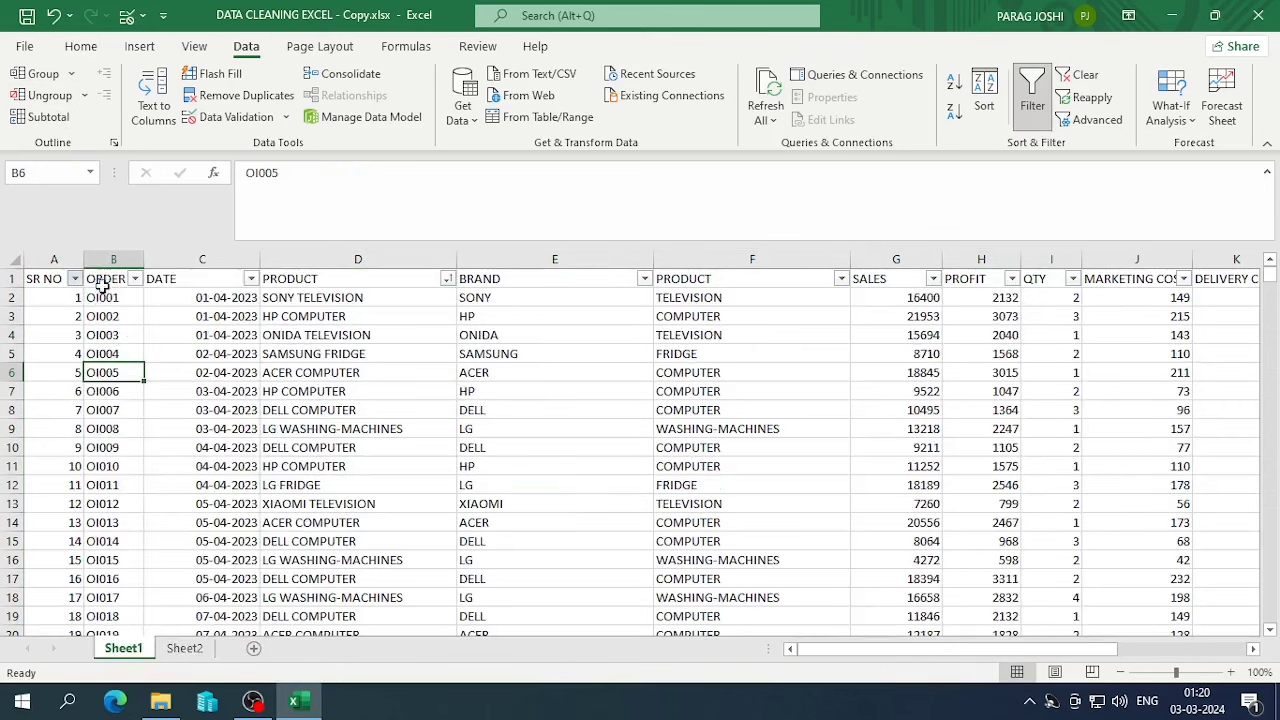
- Center the contents of the whole table horizontally and autofit its column widths
{"action": "left_click", "coordinate": [116, 355]}
{"action": "left_click", "coordinate": [120, 338]}
{"action": "key", "text": "ctrl+a"}
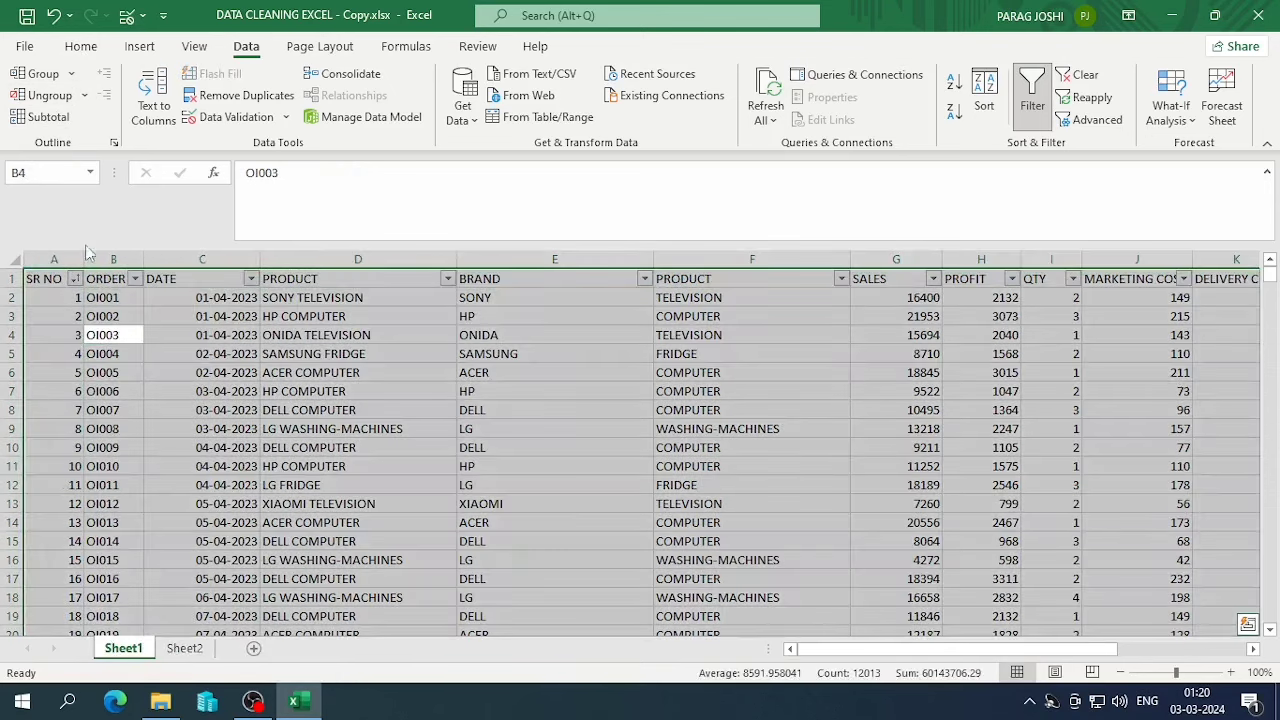
{"action": "left_click", "coordinate": [81, 46]}
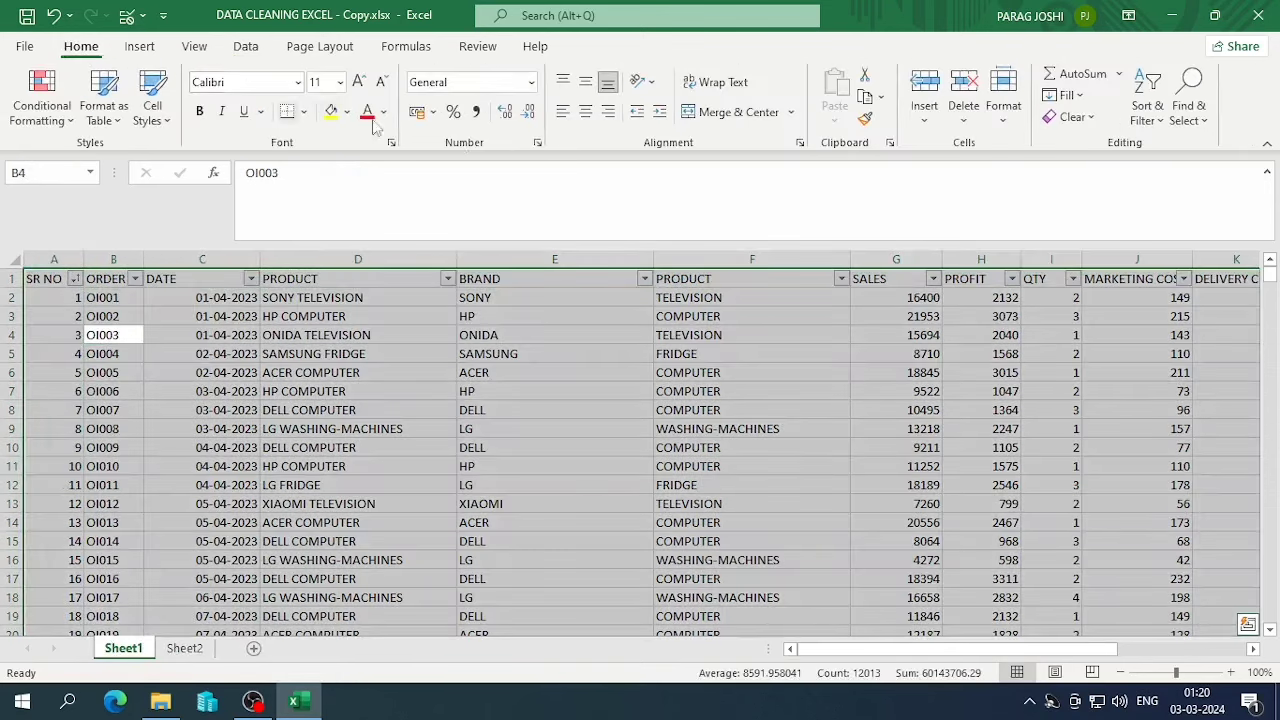
{"action": "left_click", "coordinate": [585, 112]}
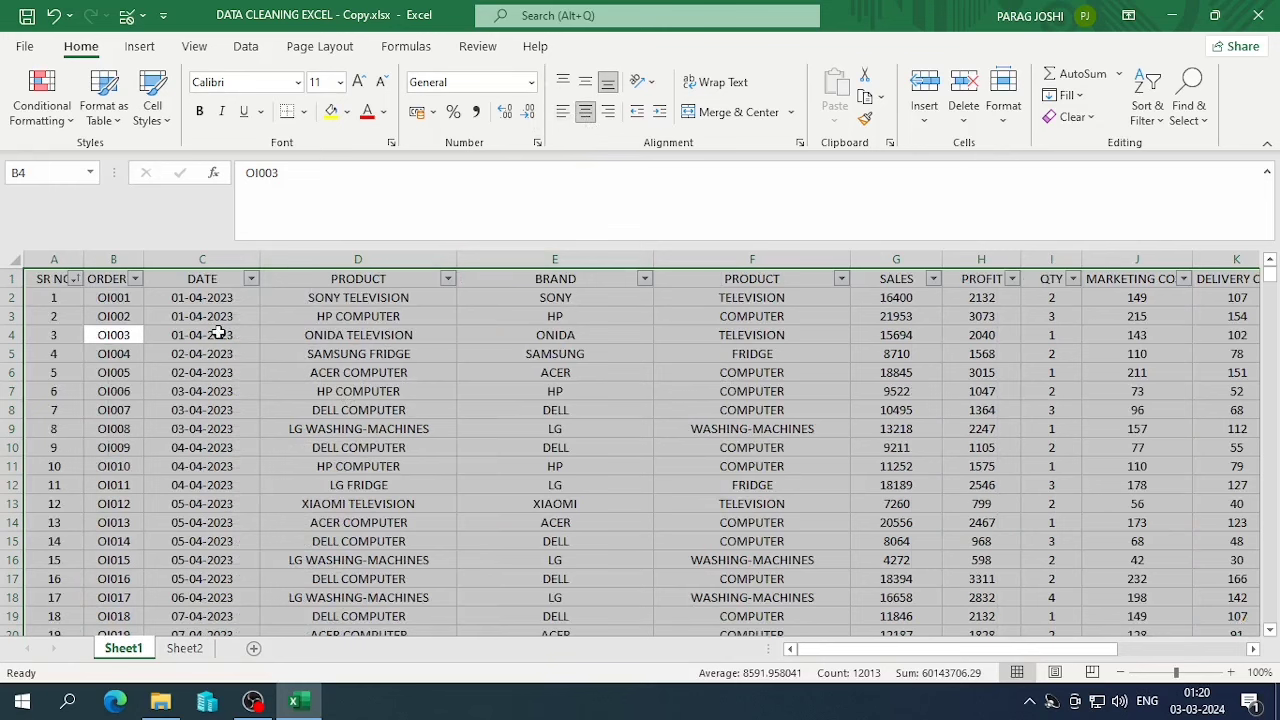
{"action": "key", "text": "alt+h"}
{"action": "key", "text": "o"}
{"action": "key", "text": "i"}
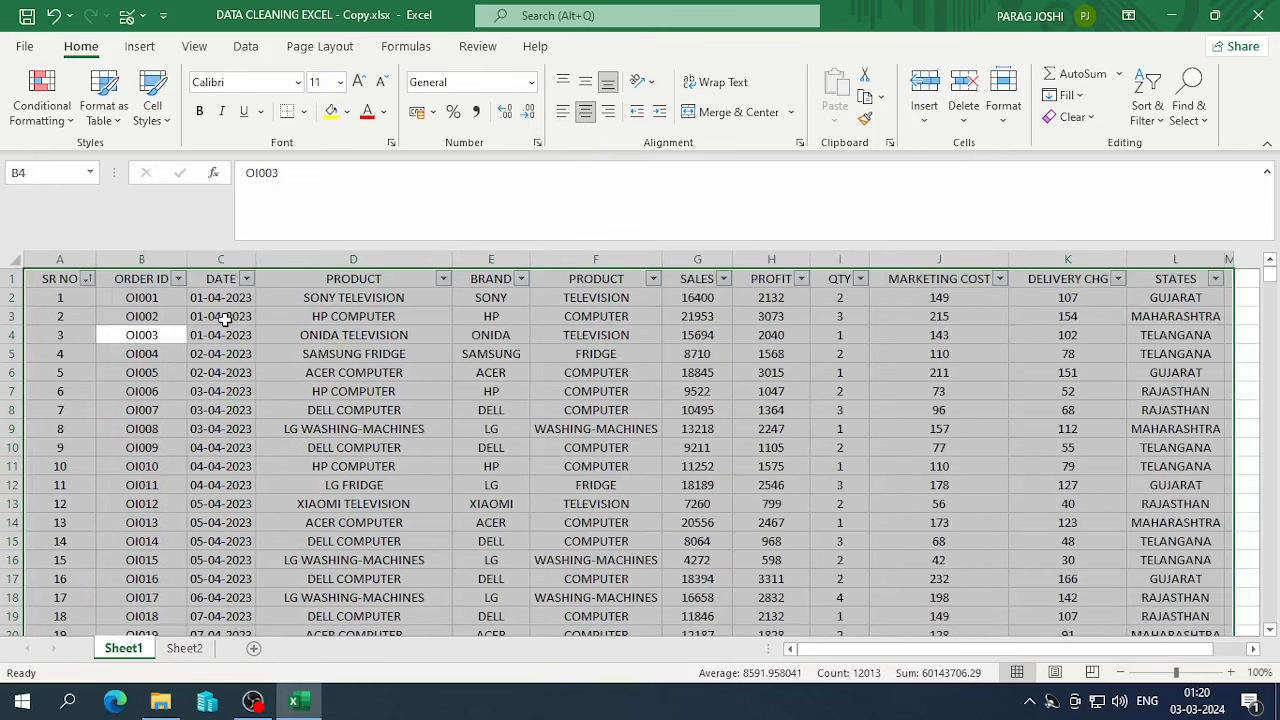
- Remove the filter from the whole table
{"action": "left_click", "coordinate": [582, 377]}
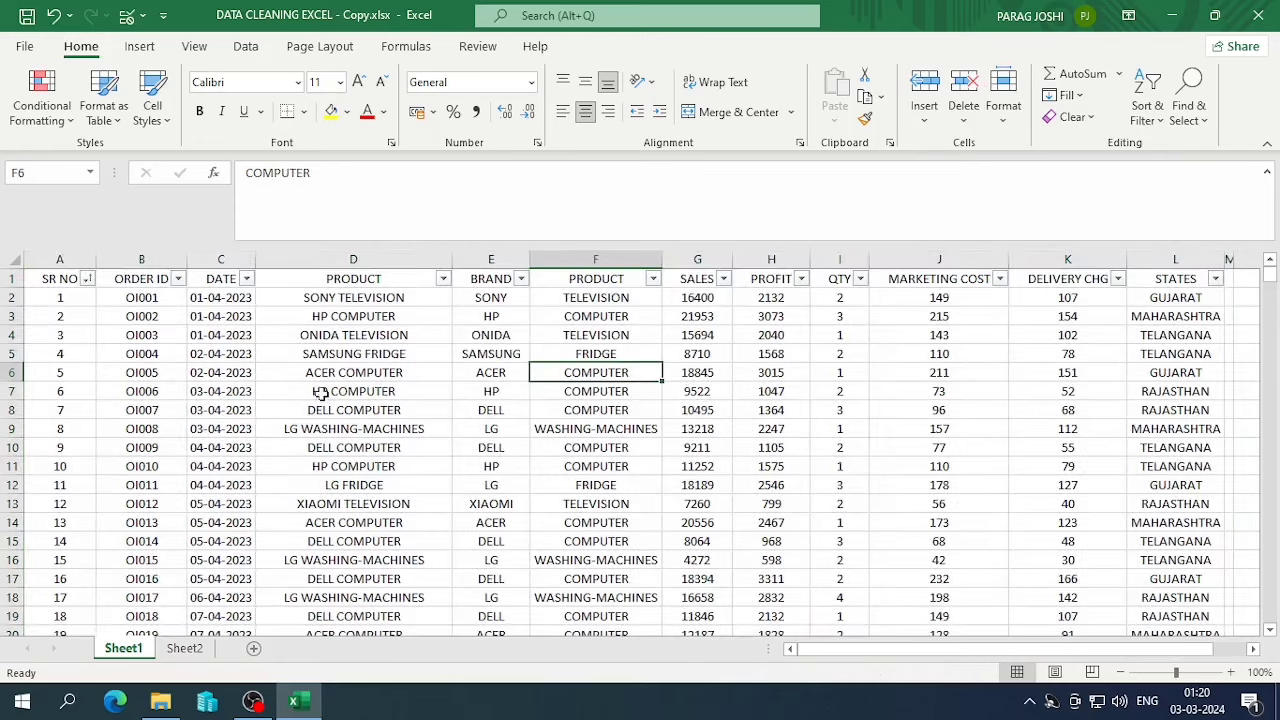
{"action": "key", "text": "ctrl+a"}
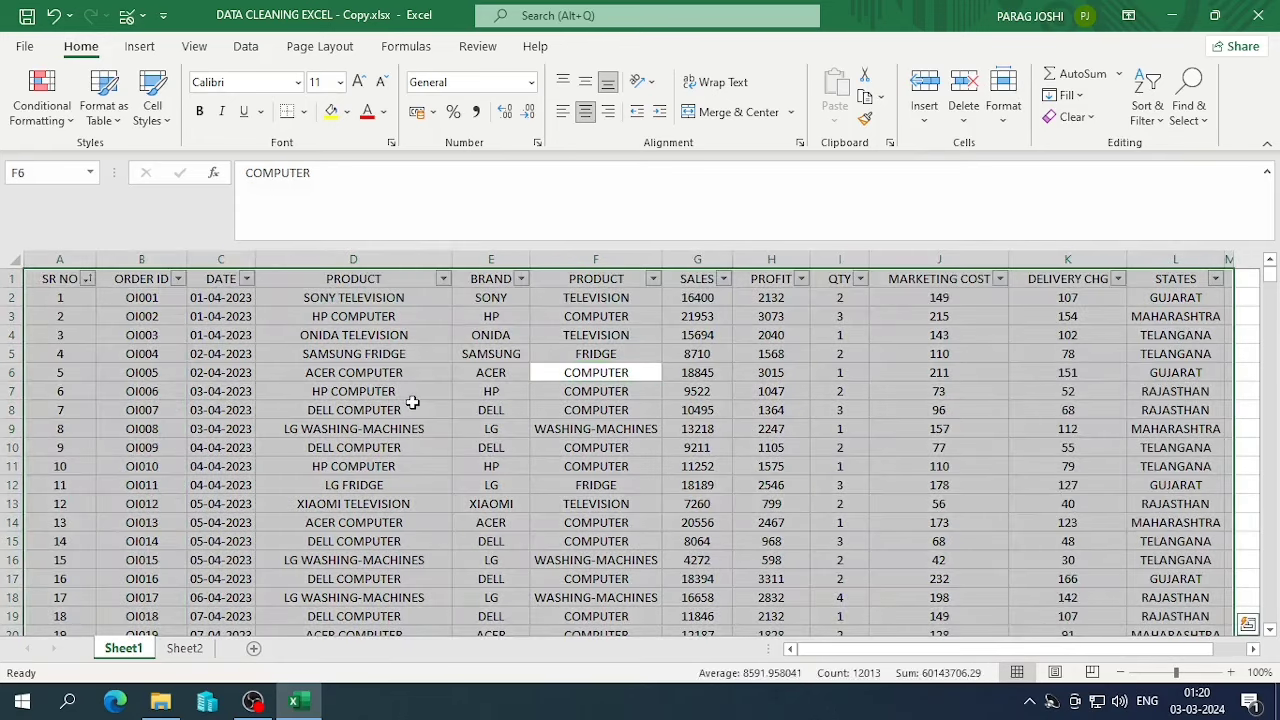
{"action": "key", "text": "ctrl+shift+l"}
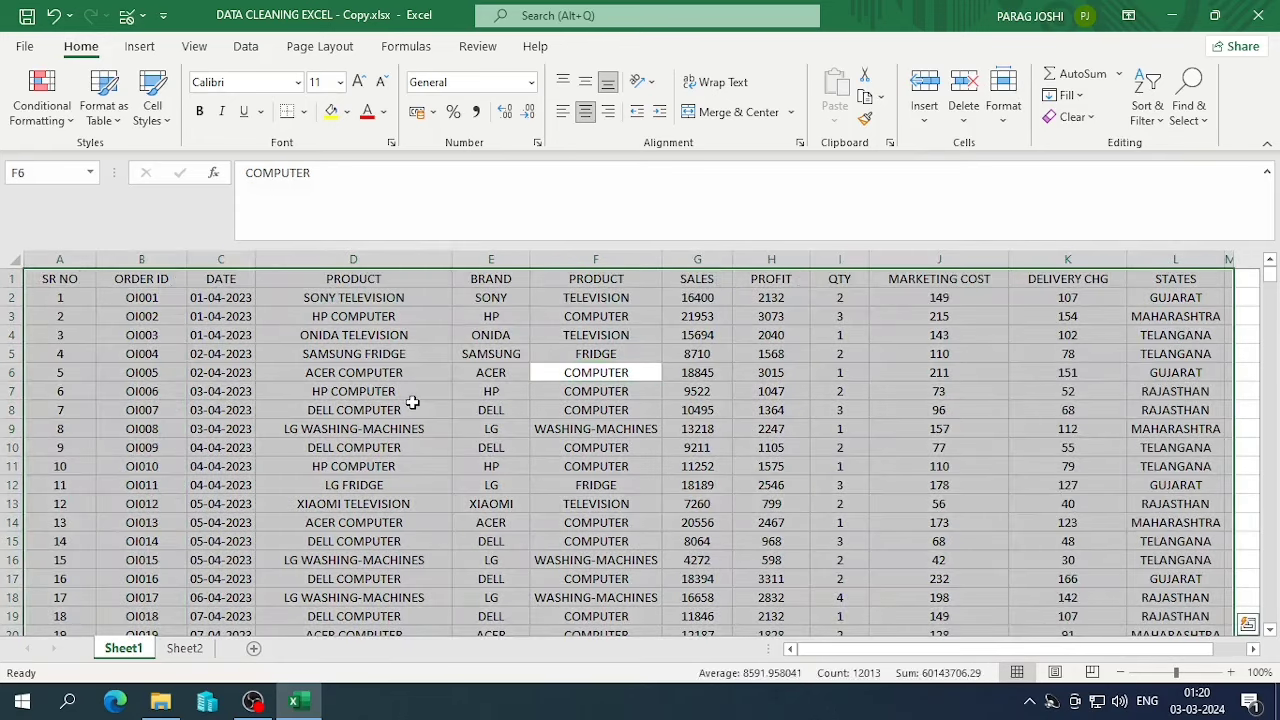
- Make the header text in row 1 bold
{"action": "key", "text": "Up"}
{"action": "key", "text": "Up"}
{"action": "key", "text": "Up"}
{"action": "key", "text": "Up"}
{"action": "key", "text": "Up"}
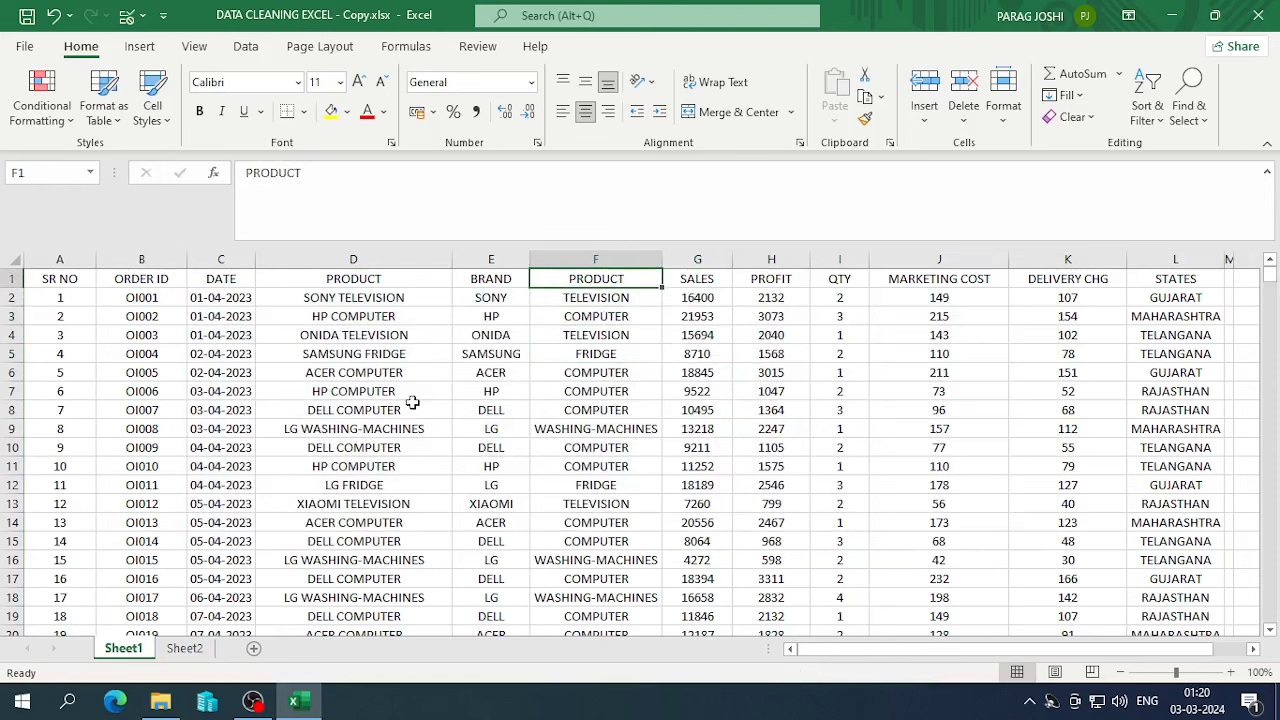
{"action": "key", "text": "BackSpace"}
{"action": "key", "text": "Return"}
{"action": "key", "text": "ctrl+z"}
{"action": "key", "text": "shift+space"}
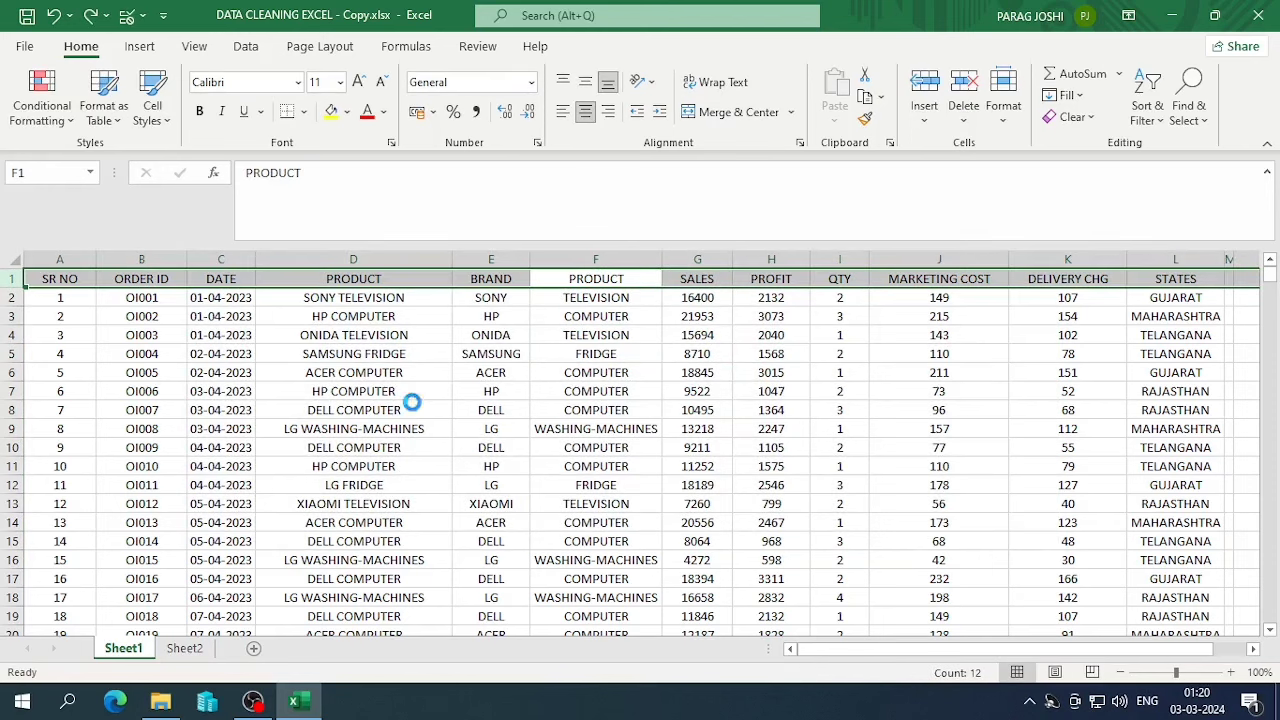
{"action": "left_click", "coordinate": [745, 393]}
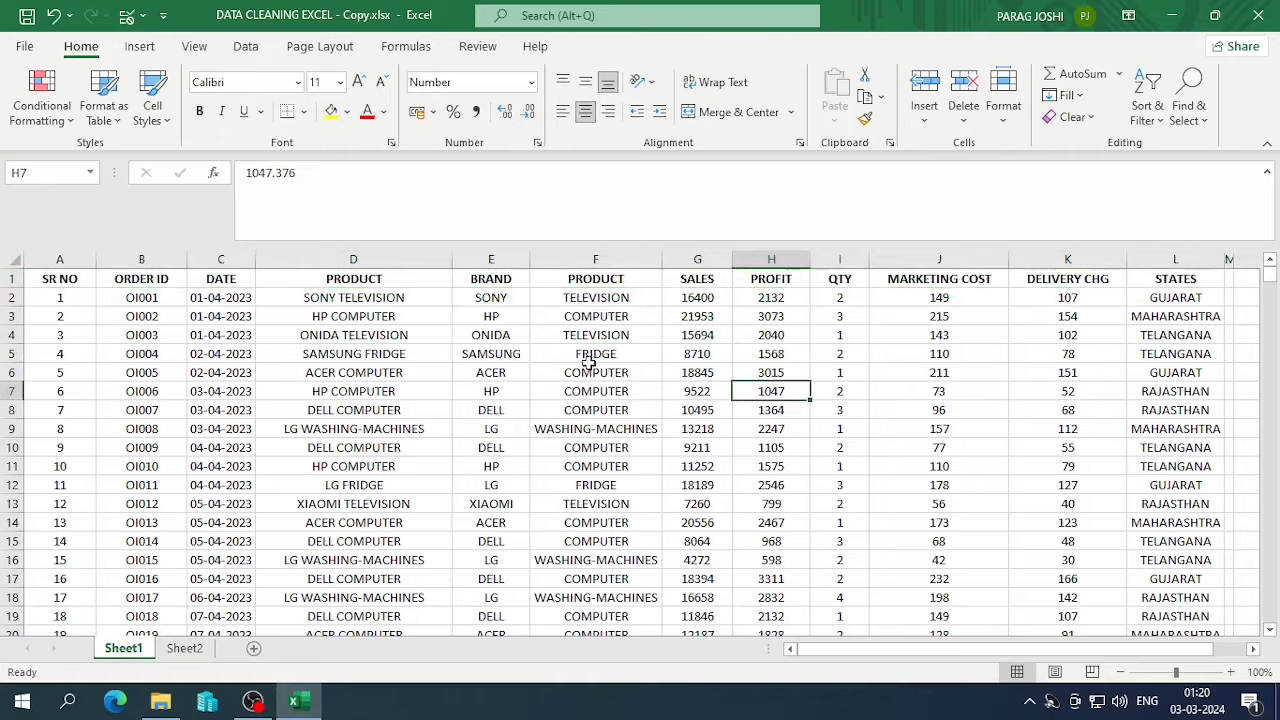
- Look through the cleaned rows, across the columns of row 84 and down the DATE column, and return to the DATE header
{"action": "scroll", "coordinate": [608, 470], "scroll_direction": "down", "scroll_amount": 3}
{"action": "scroll", "coordinate": [607, 440], "scroll_direction": "up", "scroll_amount": 3}
{"action": "scroll", "coordinate": [607, 440], "scroll_direction": "down", "scroll_amount": 12}
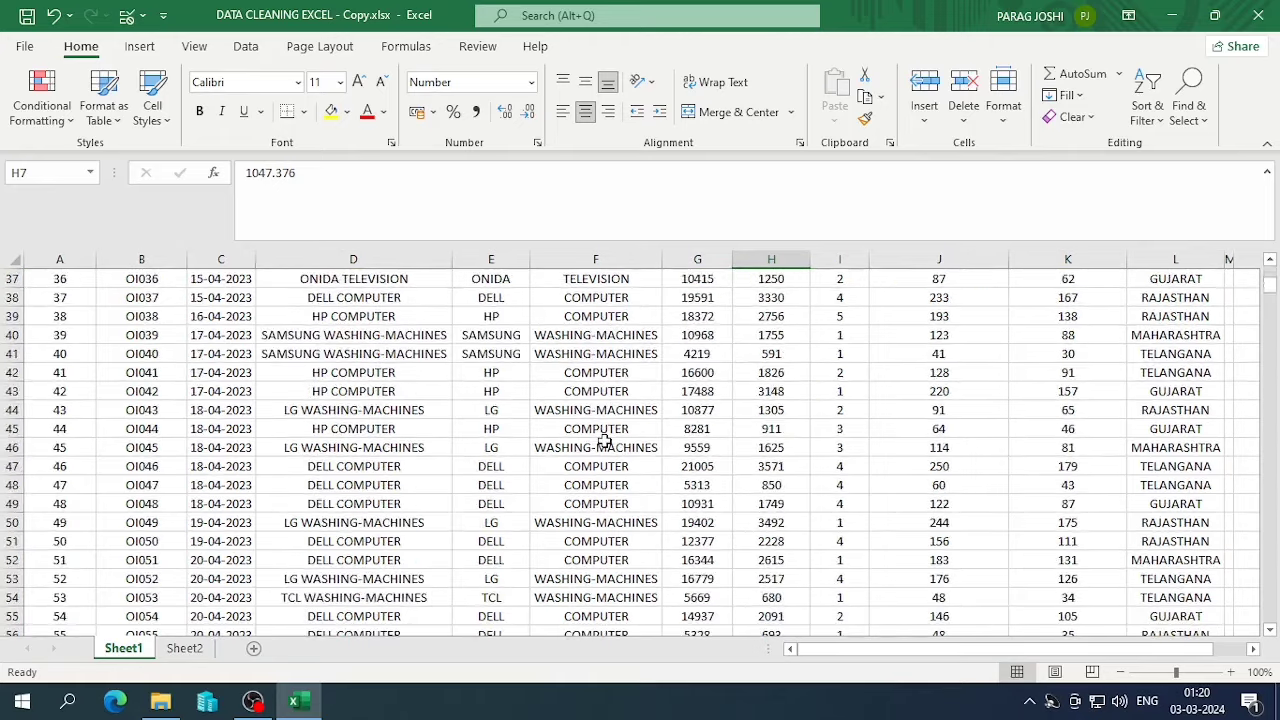
{"action": "scroll", "coordinate": [605, 442], "scroll_direction": "down", "scroll_amount": 12}
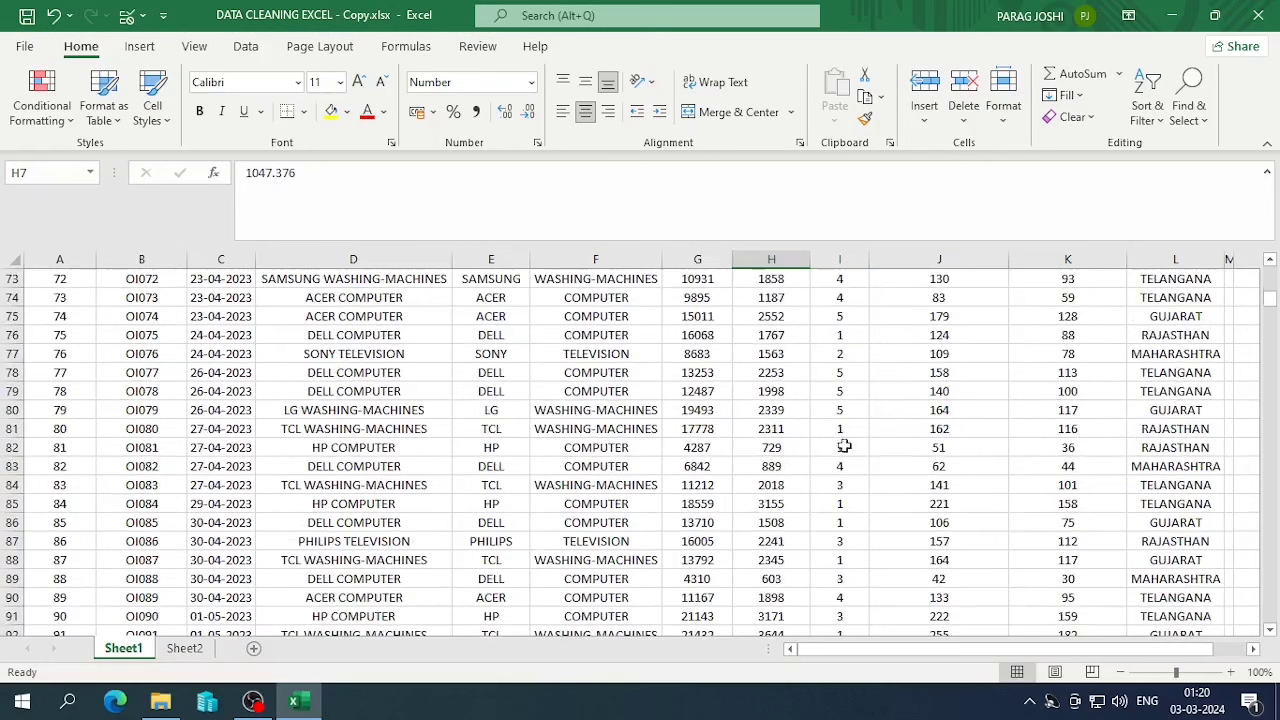
{"action": "left_click", "coordinate": [312, 490]}
{"action": "key", "text": "Right"}
{"action": "key", "text": "Right"}
{"action": "key", "text": "Right"}
{"action": "key", "text": "Right"}
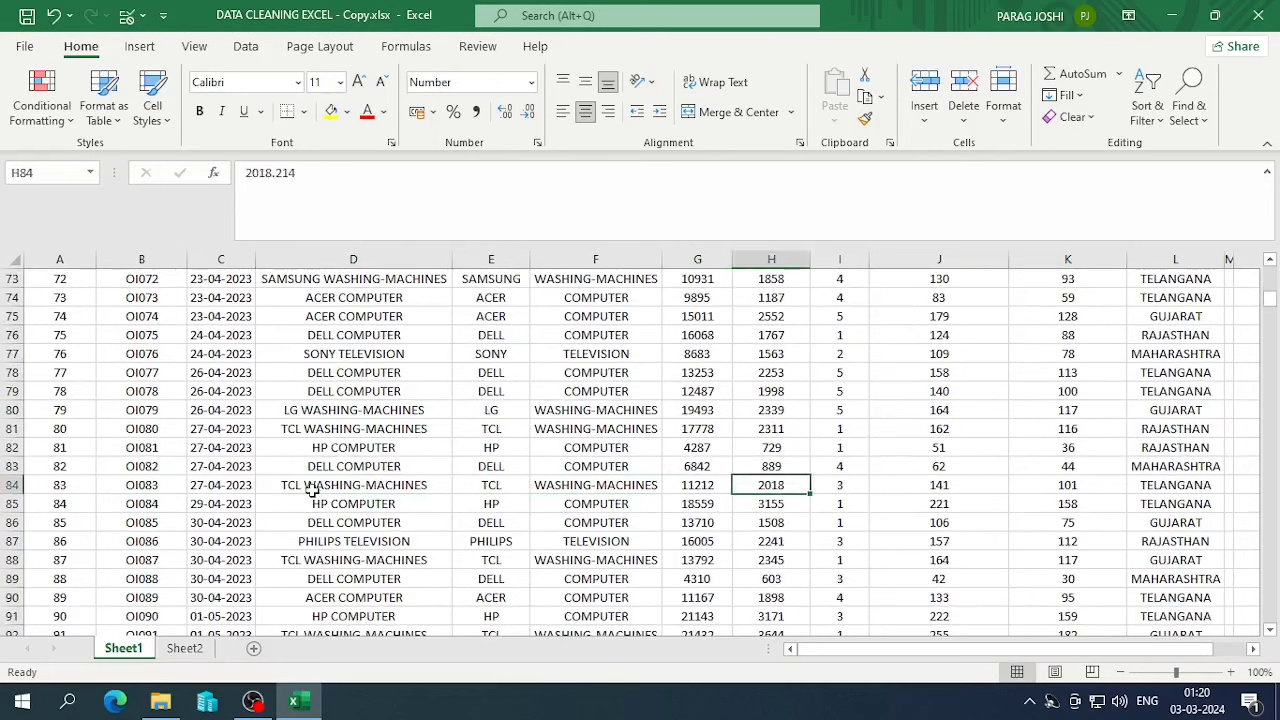
{"action": "key", "text": "Right"}
{"action": "key", "text": "Right"}
{"action": "key", "text": "Right"}
{"action": "key", "text": "Right"}
{"action": "key", "text": "Left"}
{"action": "key", "text": "Left"}
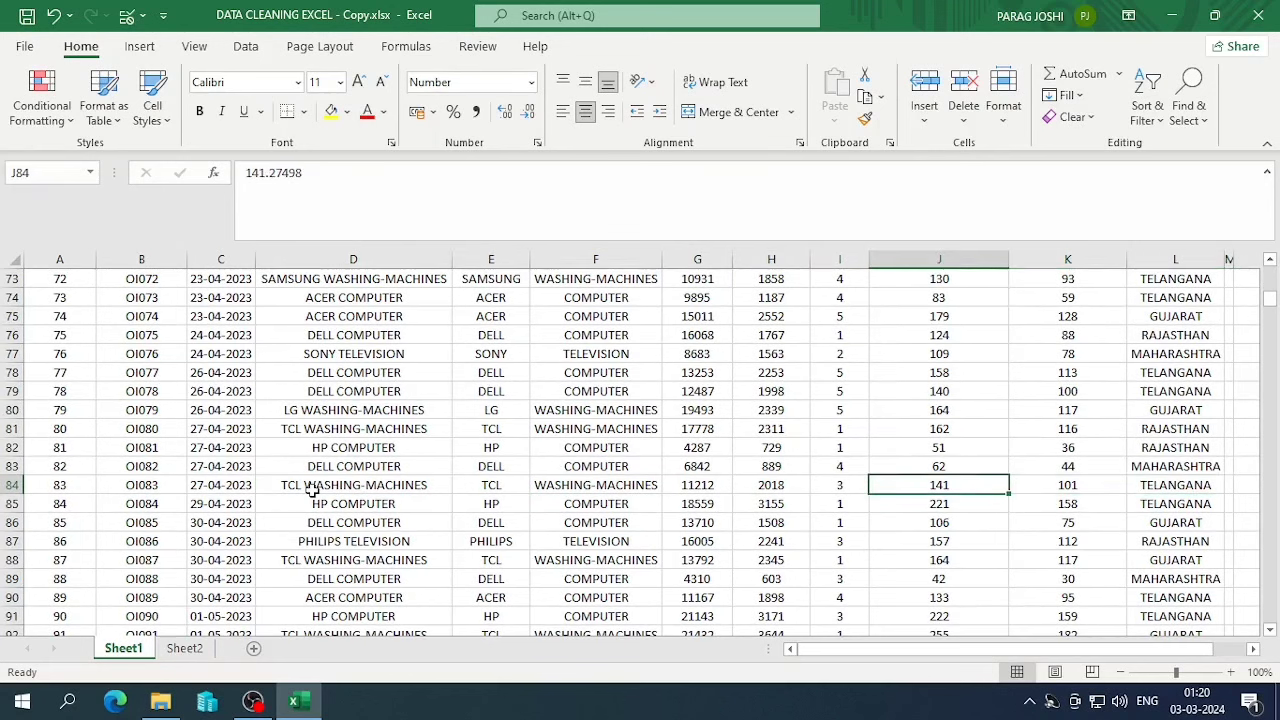
{"action": "key", "text": "Left"}
{"action": "key", "text": "Left"}
{"action": "key", "text": "Left"}
{"action": "key", "text": "Left"}
{"action": "key", "text": "Left"}
{"action": "key", "text": "Left"}
{"action": "key", "text": "Left"}
{"action": "key", "text": "Left"}
{"action": "key", "text": "Left"}
{"action": "key", "text": "Right"}
{"action": "key", "text": "Right"}
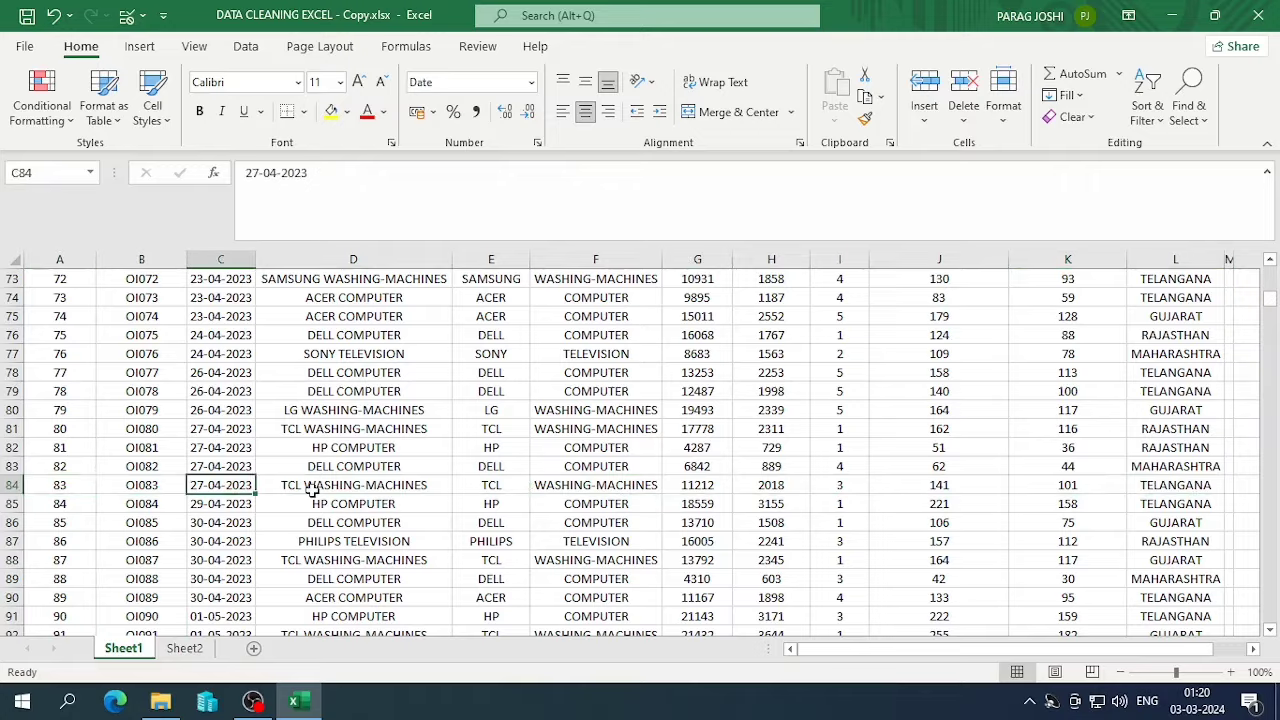
{"action": "key", "text": "Down"}
{"action": "key", "text": "Down"}
{"action": "key", "text": "Down"}
{"action": "key", "text": "Down"}
{"action": "key", "text": "Down"}
{"action": "key", "text": "Down"}
{"action": "key", "text": "Down"}
{"action": "key", "text": "Down"}
{"action": "key", "text": "Down"}
{"action": "key", "text": "Down"}
{"action": "key", "text": "Down"}
{"action": "key", "text": "Down"}
{"action": "key", "text": "Down"}
{"action": "key", "text": "Down"}
{"action": "key", "text": "Down"}
{"action": "key", "text": "Down"}
{"action": "key", "text": "Down"}
{"action": "key", "text": "Down"}
{"action": "key", "text": "Down"}
{"action": "key", "text": "Down"}
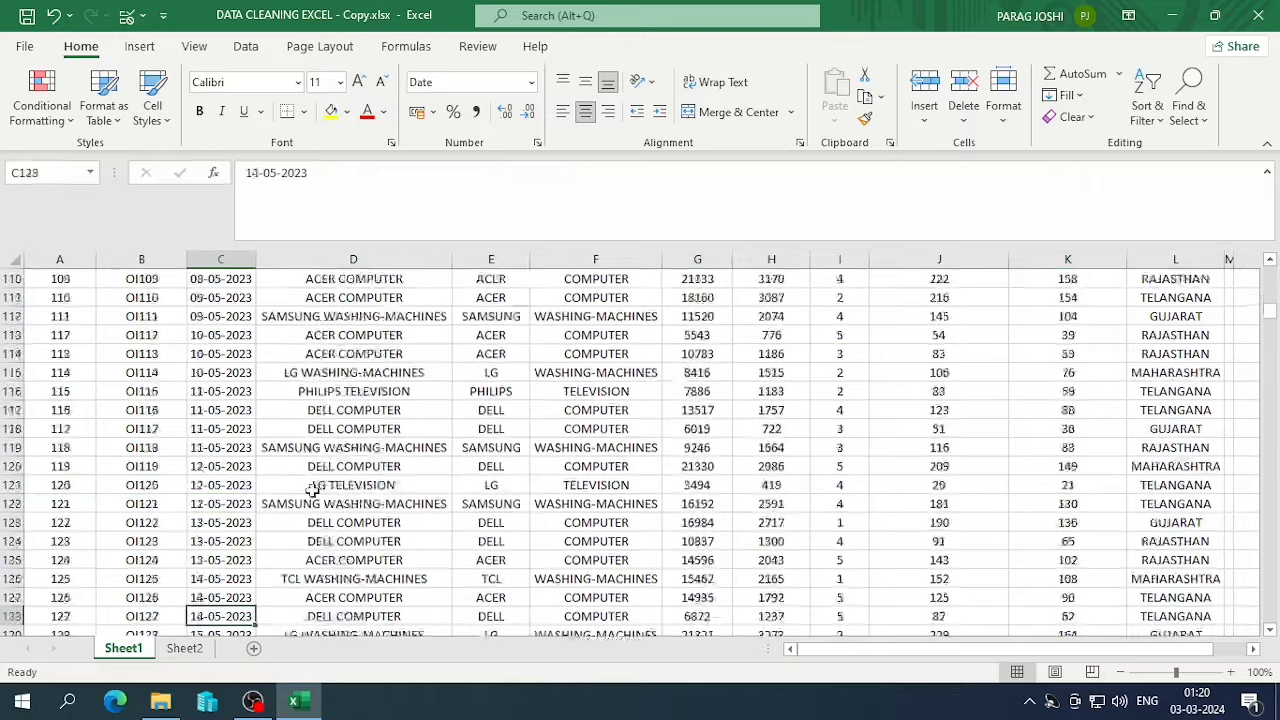
{"action": "key", "text": "Down"}
{"action": "key", "text": "Down"}
{"action": "key", "text": "Down"}
{"action": "key", "text": "Down"}
{"action": "key", "text": "Down"}
{"action": "key", "text": "Down"}
{"action": "key", "text": "Down"}
{"action": "key", "text": "Down"}
{"action": "key", "text": "Down"}
{"action": "key", "text": "Down"}
{"action": "key", "text": "Down"}
{"action": "key", "text": "Down"}
{"action": "key", "text": "Down"}
{"action": "key", "text": "Down"}
{"action": "key", "text": "Down"}
{"action": "key", "text": "Down"}
{"action": "key", "text": "Down"}
{"action": "key", "text": "Down"}
{"action": "key", "text": "Down"}
{"action": "key", "text": "Down"}
{"action": "scroll", "coordinate": [289, 511], "scroll_direction": "up", "scroll_amount": 13}
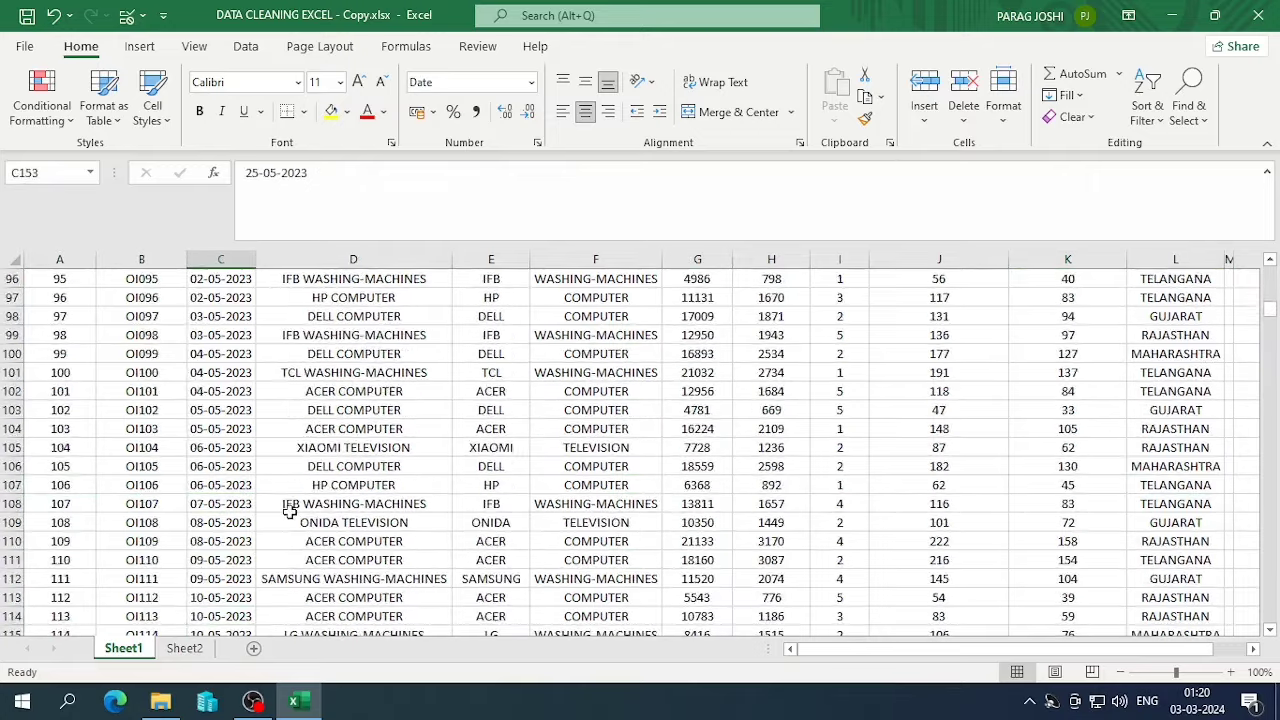
{"action": "key", "text": "ctrl+Up"}
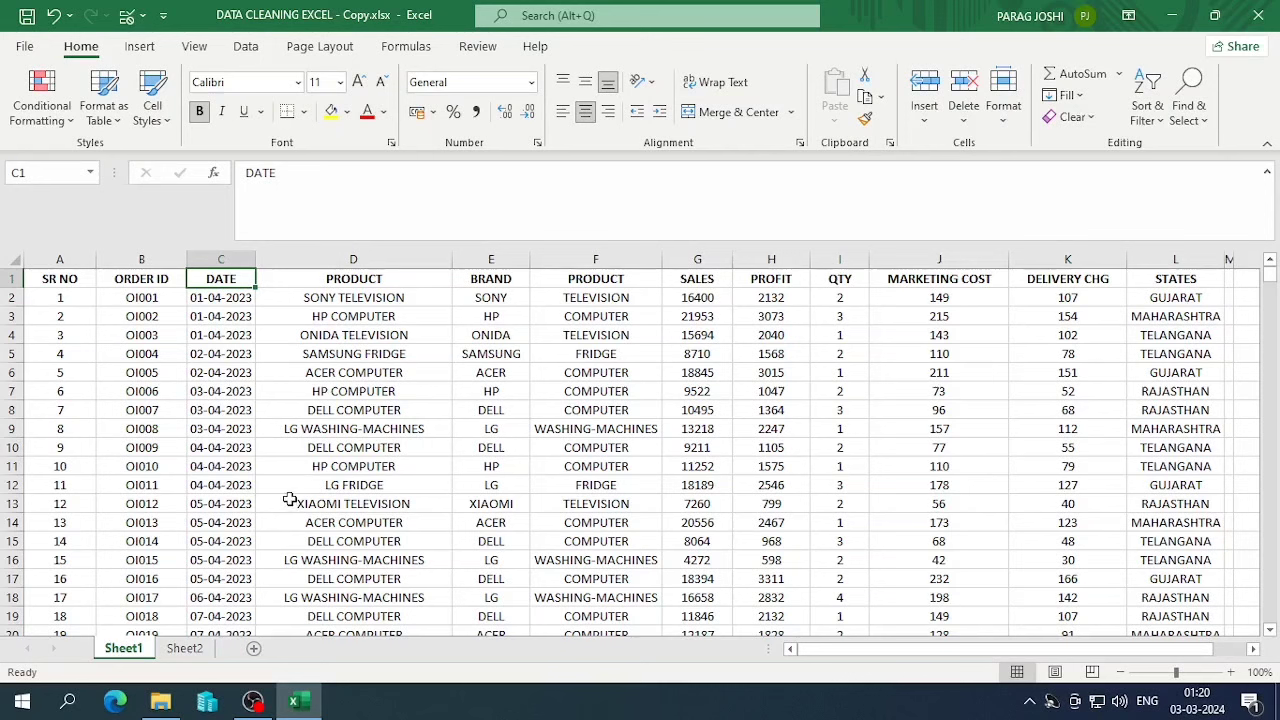